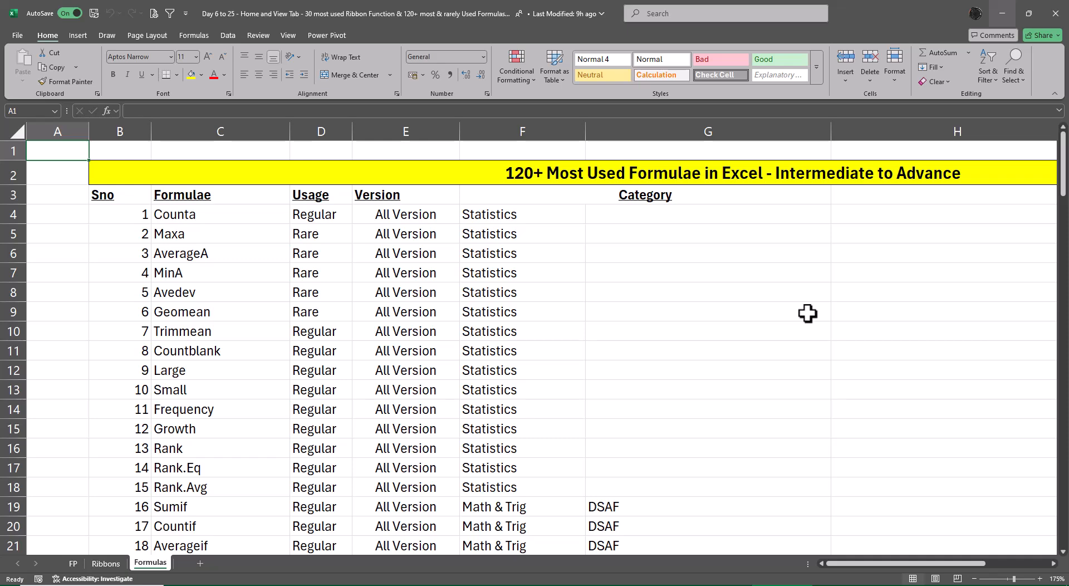
Examine the numbered formula list on the Formulas sheet from its first entry to its last
left_click(133, 220)
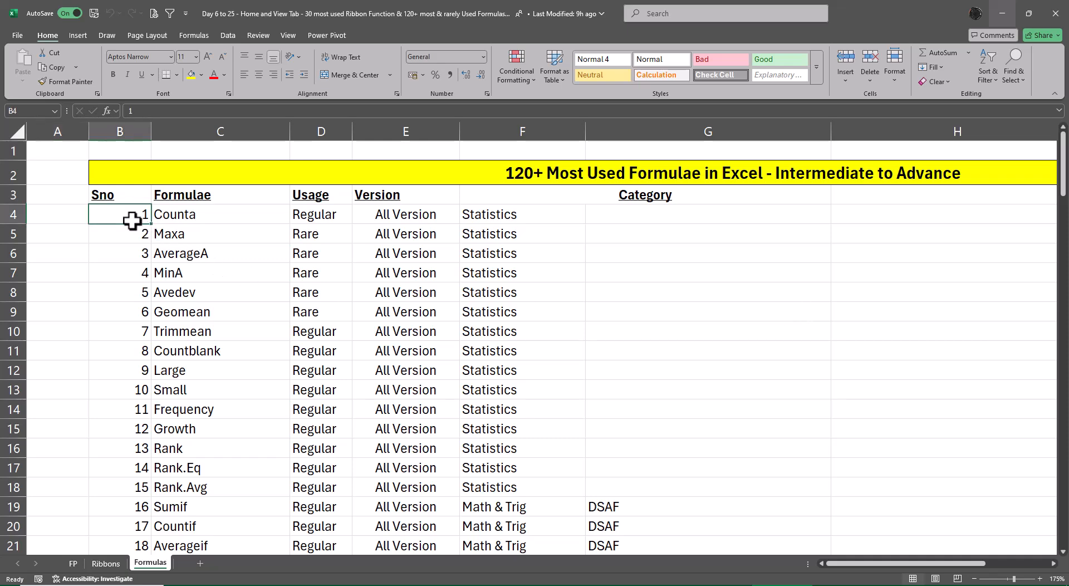
key("ctrl+Down")
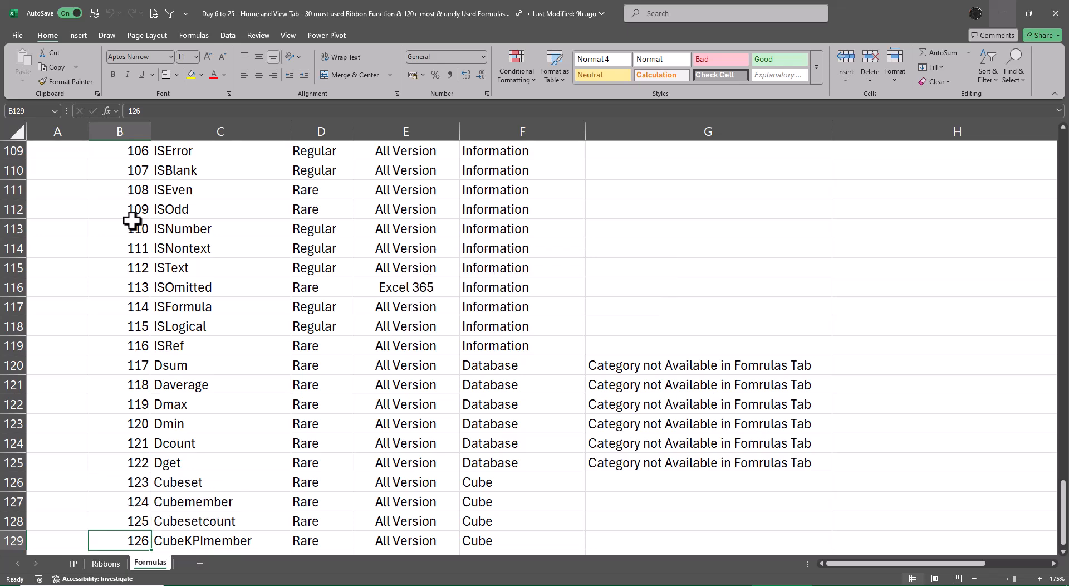
key("ctrl+Up")
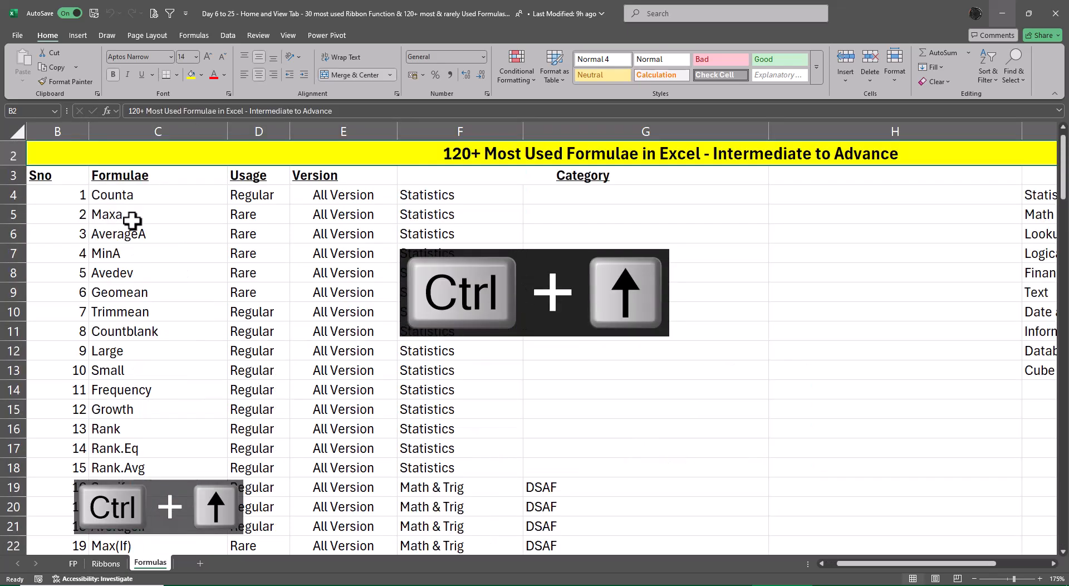
Review the formula count of each category from Statistics down to Cube in the summary beside the list
key("Right")
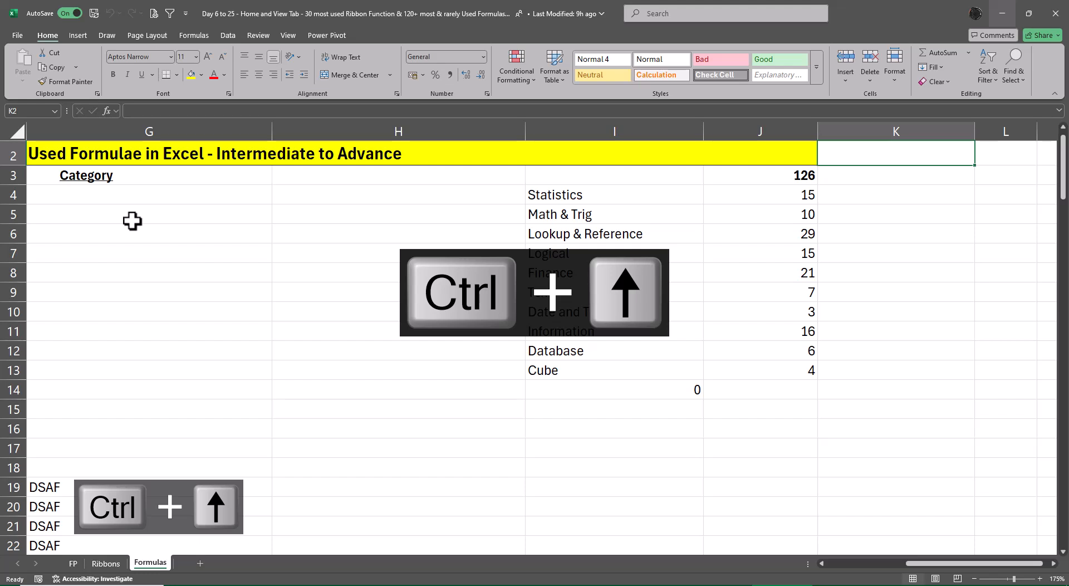
key("Down")
key("Down")
key("Left")
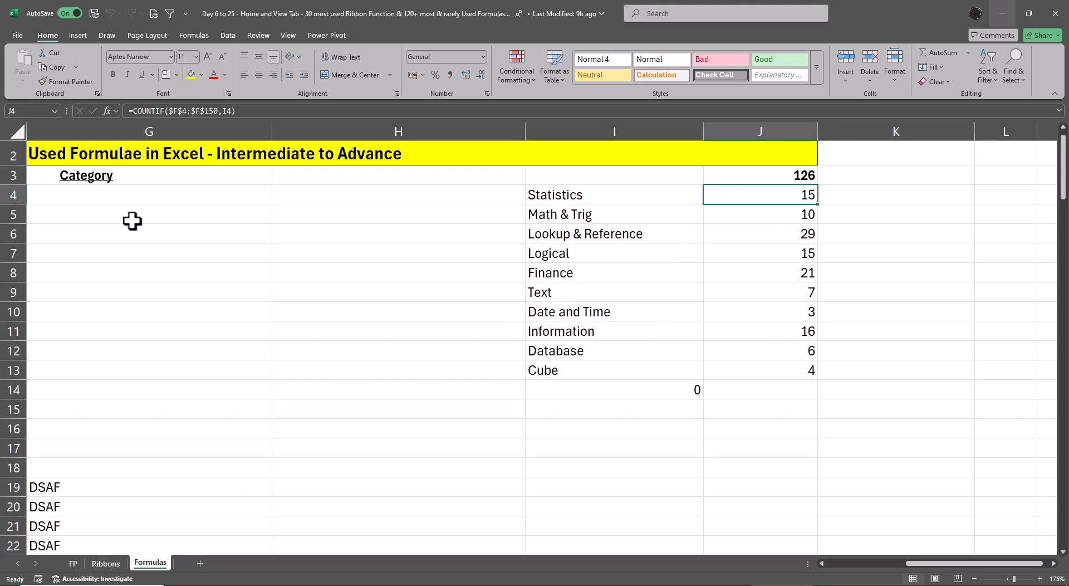
key("Down")
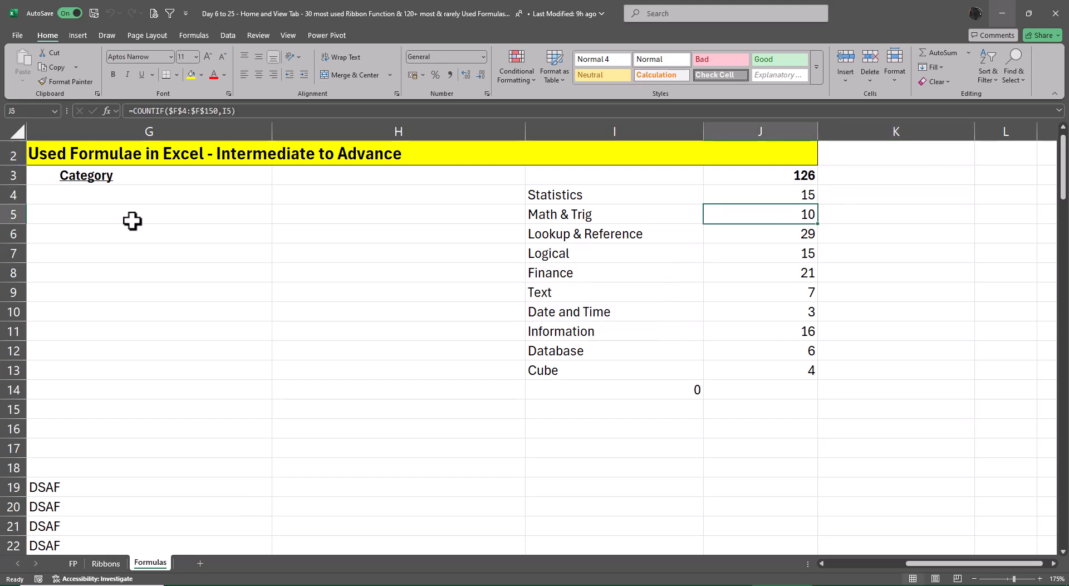
key("Down")
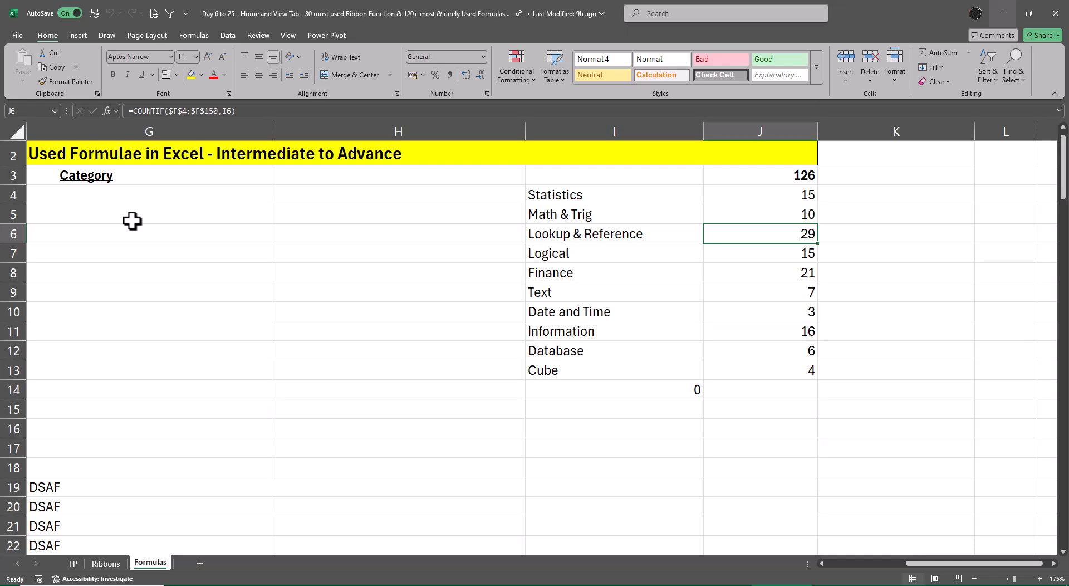
key("Down")
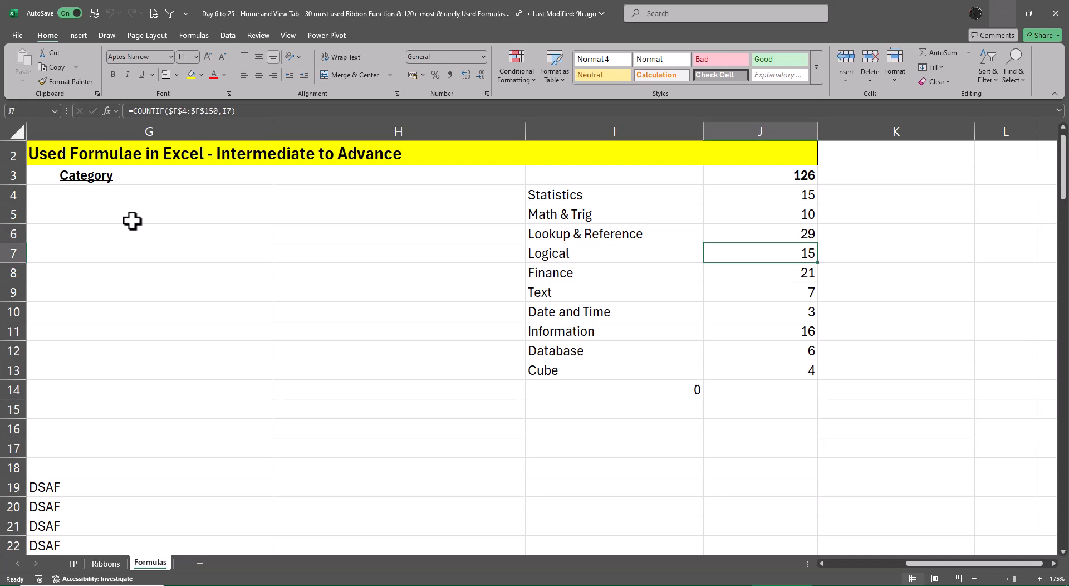
key("Down")
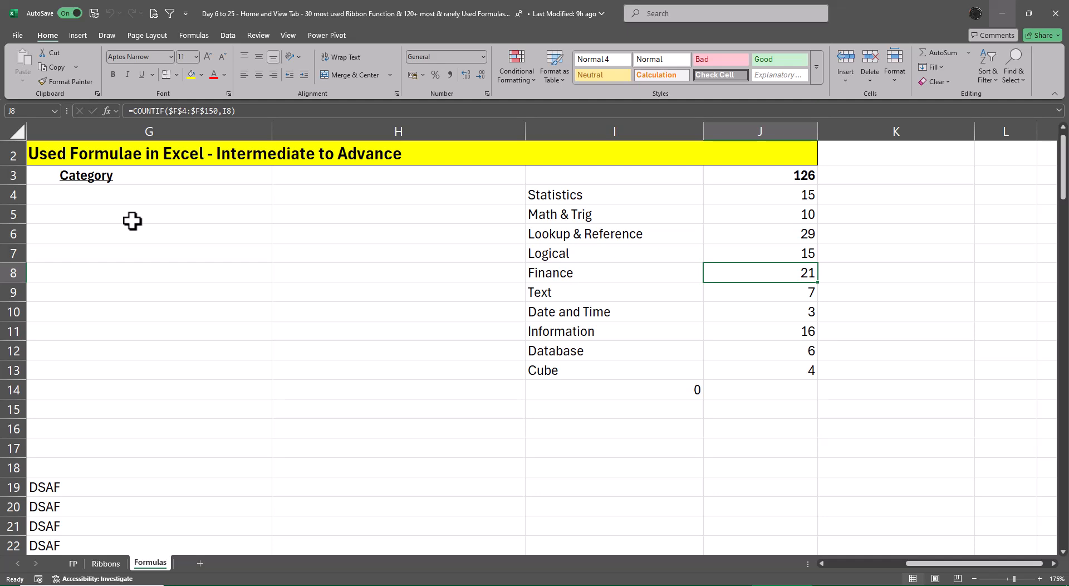
key("Down")
key("Down")
key("Up")
key("Down")
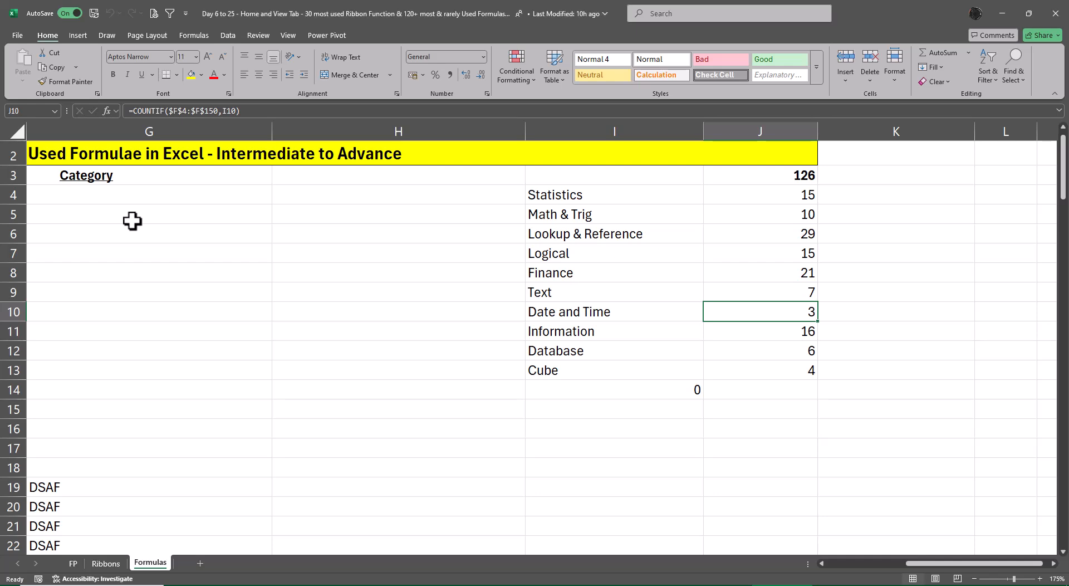
key("Down")
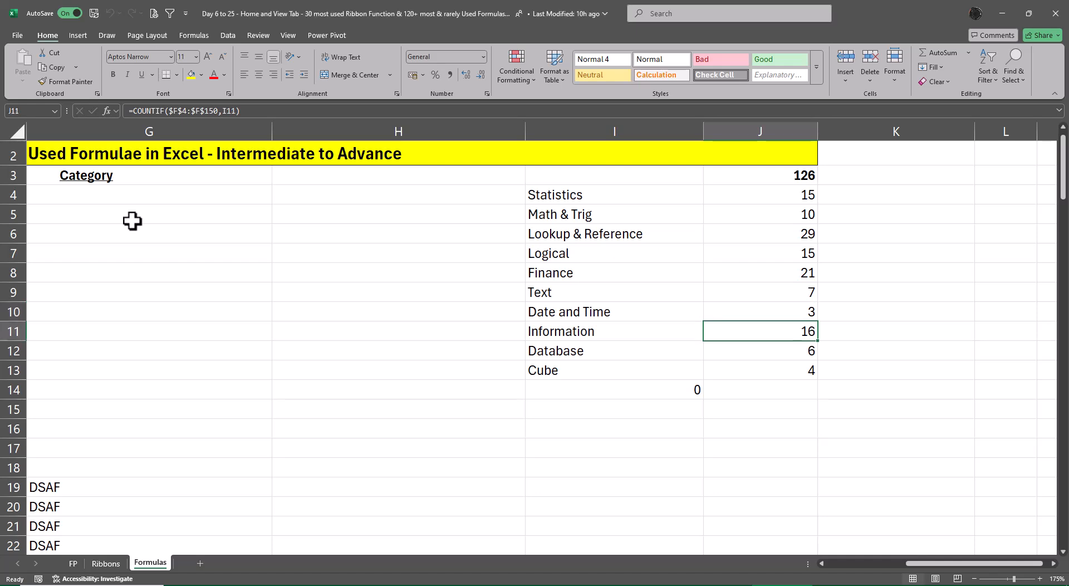
key("Down")
key("Down")
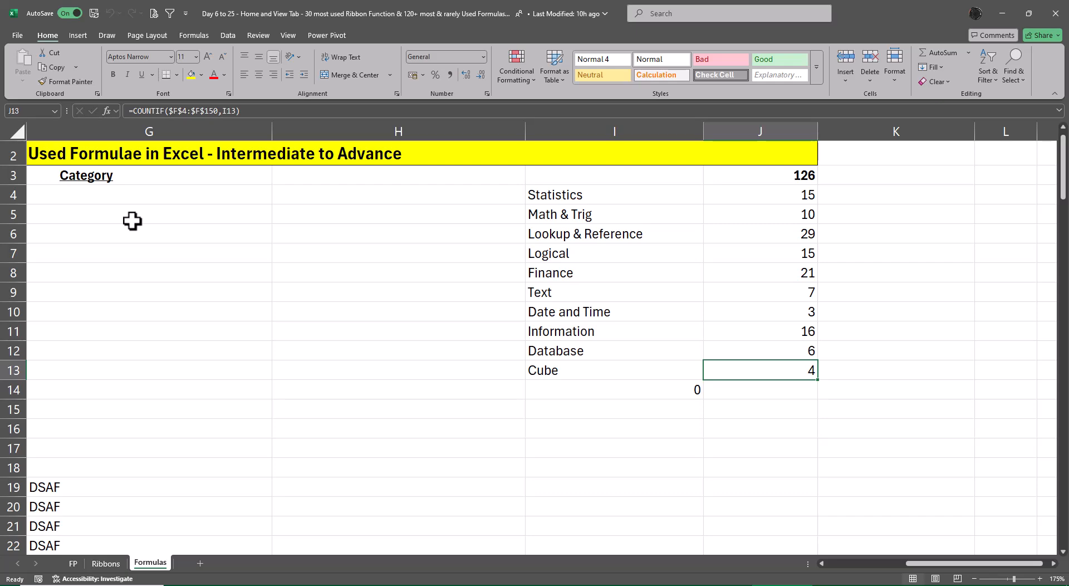
Return to column A of the formula list and go to the FP cover sheet
key("ctrl+Left")
key("ctrl+Left")
key("ctrl+Left")
key("ctrl+Left")
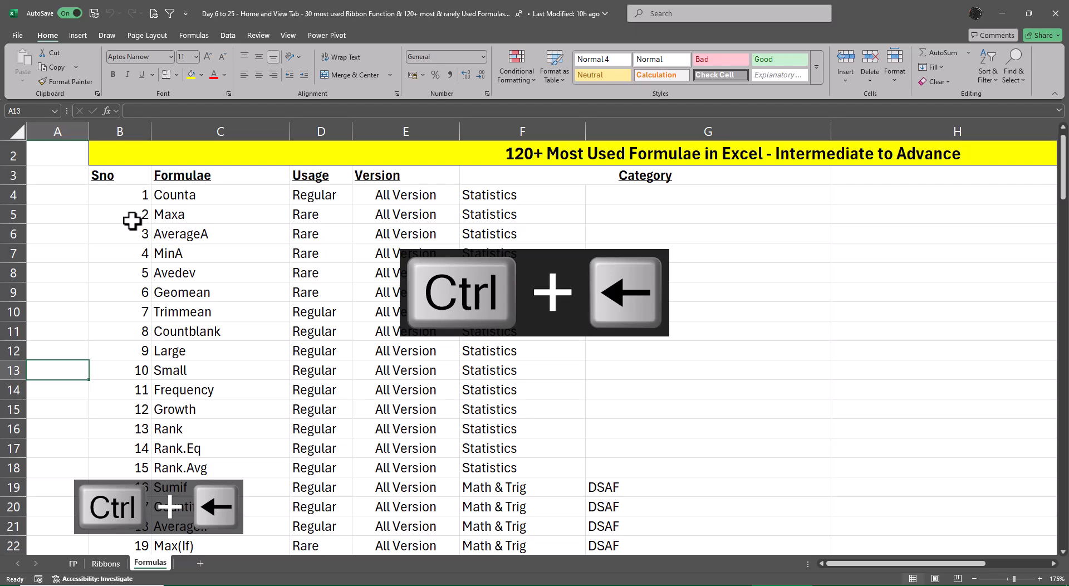
key("ctrl+Page_Up")
key("ctrl+Page_Up")
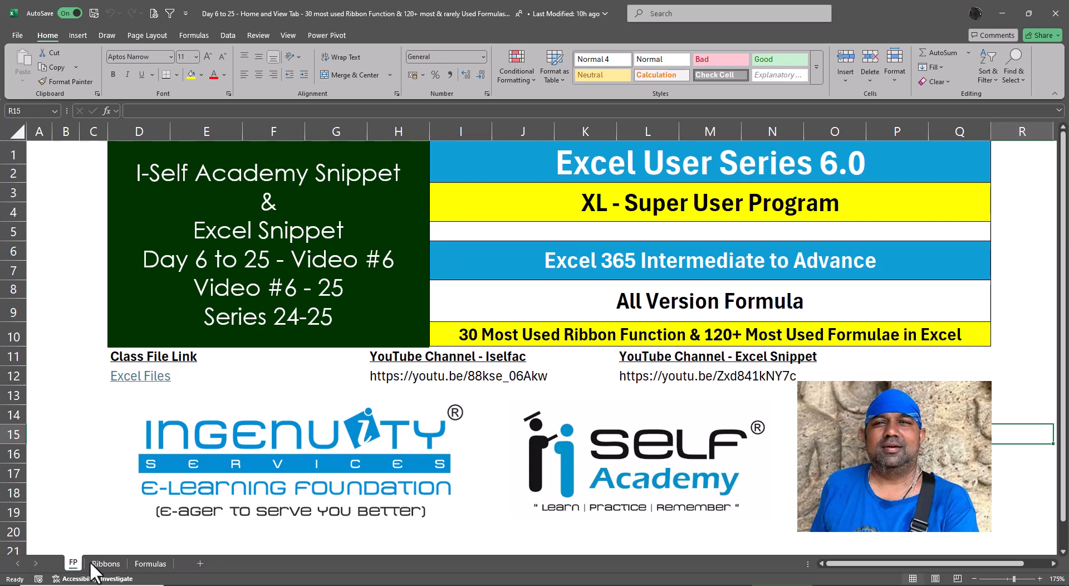
Bold the first two list entries on the Ribbons sheet, Copy Clipboard Options and Conditional Formatting - Basic
left_click(105, 563)
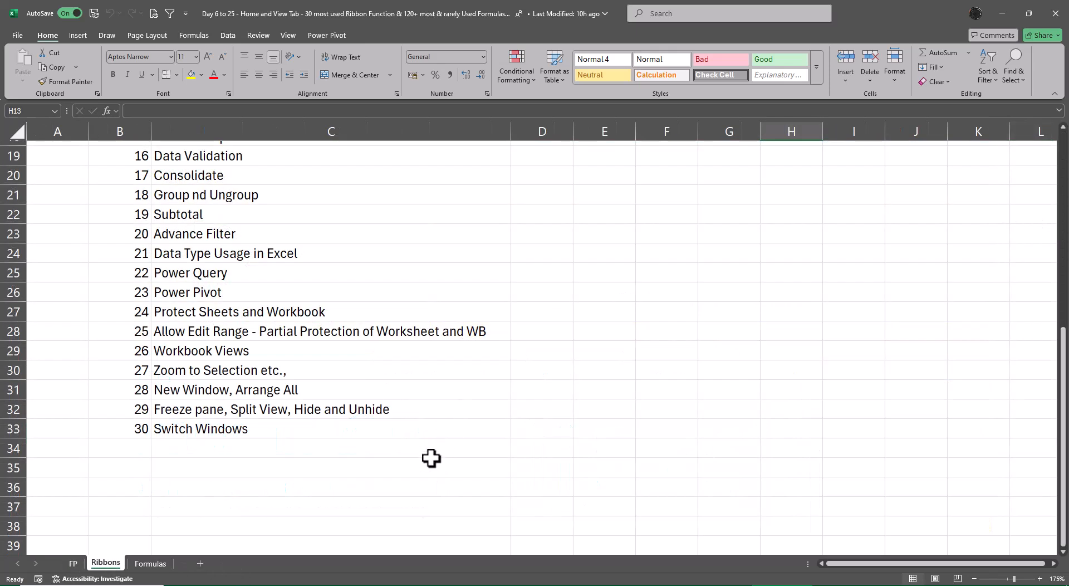
key("ctrl+Up")
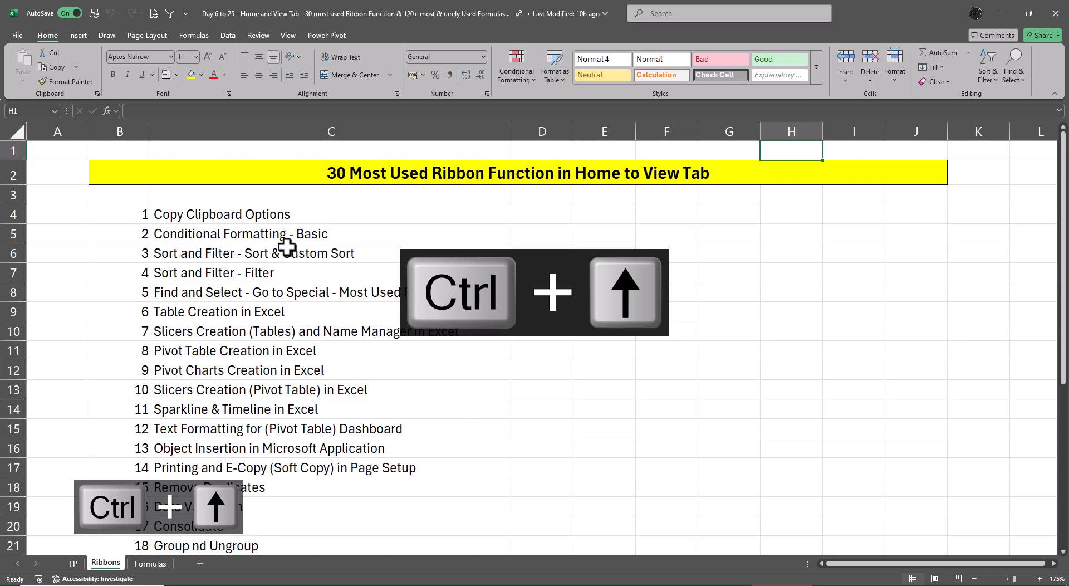
left_click_drag(285, 216, 285, 233)
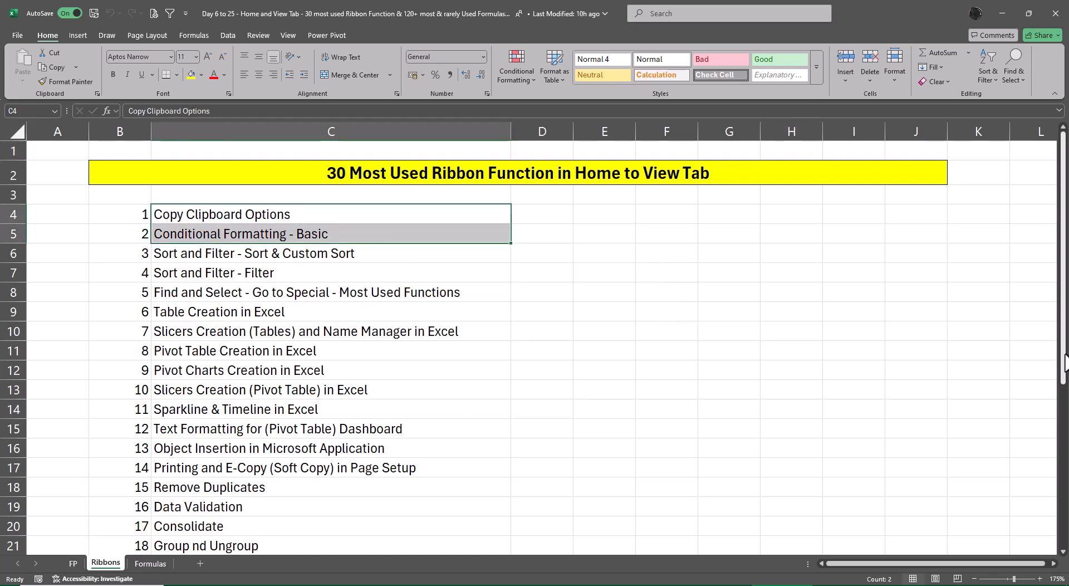
key("ctrl+b")
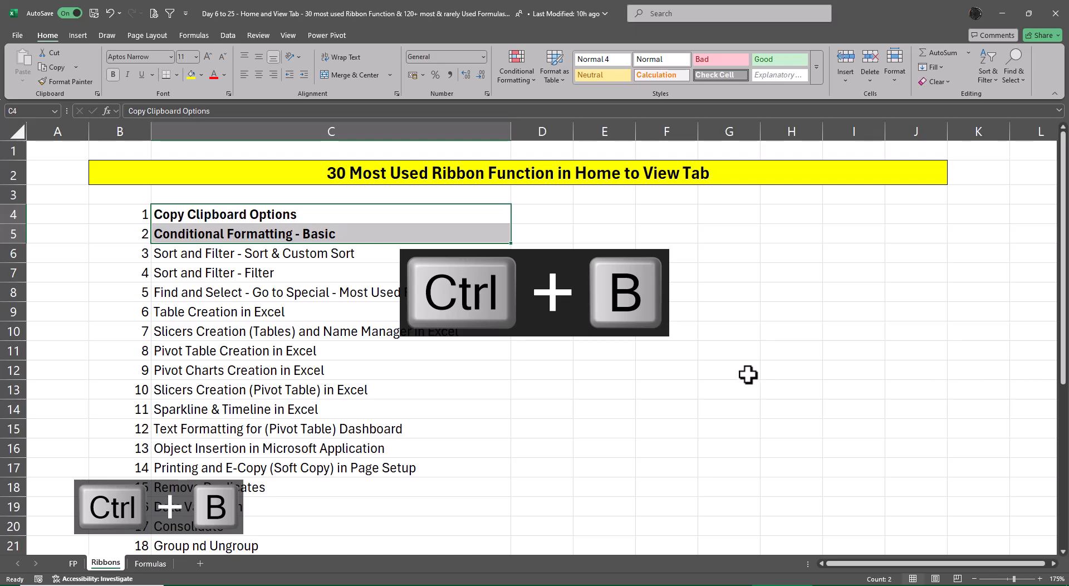
left_click(748, 375)
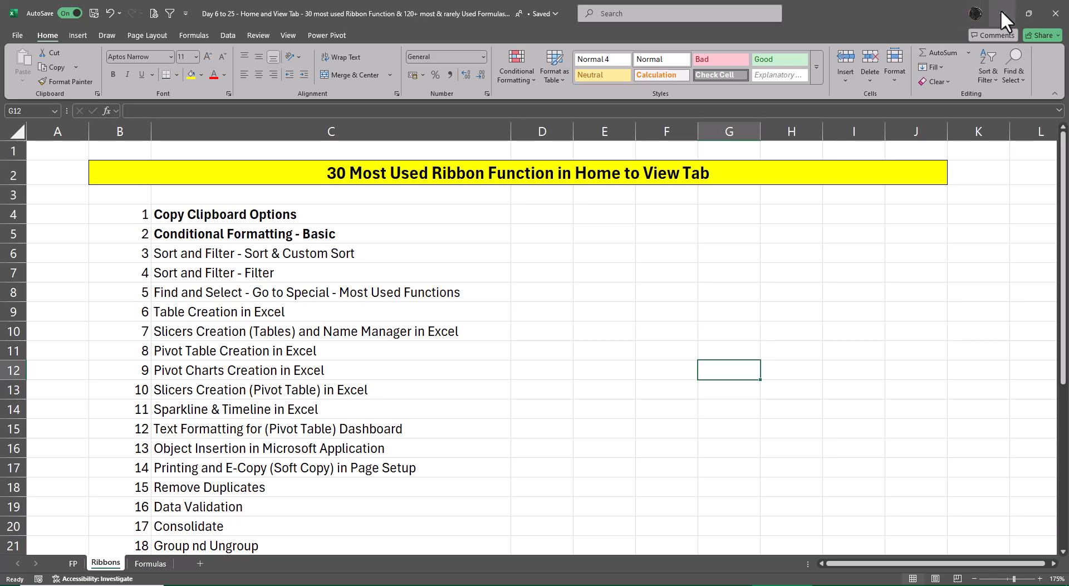
Return to the FP sheet, minimize the workbook and look into the XL4Free - Phase 2 desktop folder
key("ctrl+Page_Up")
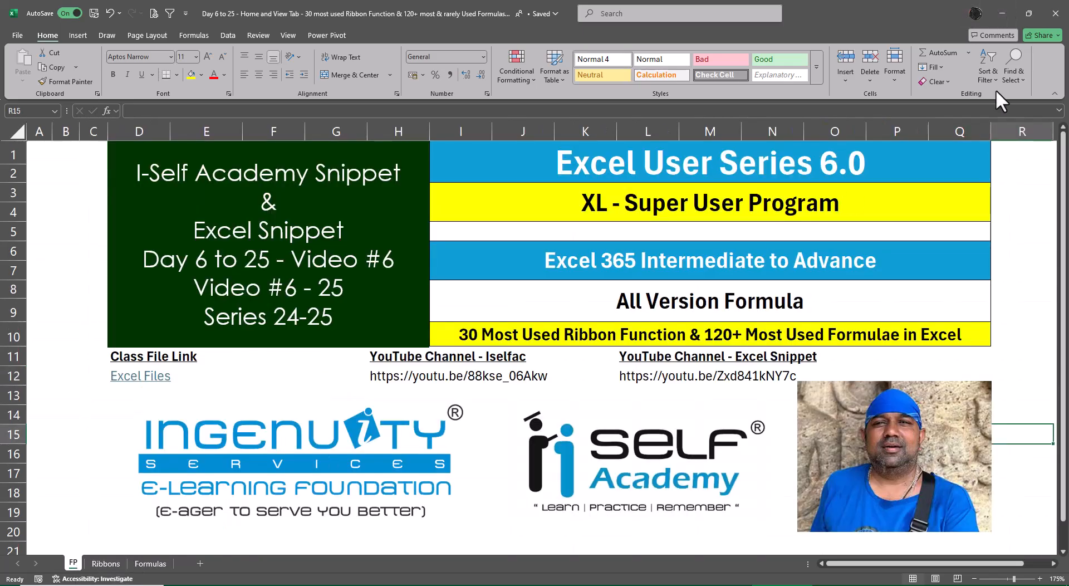
left_click(1001, 12)
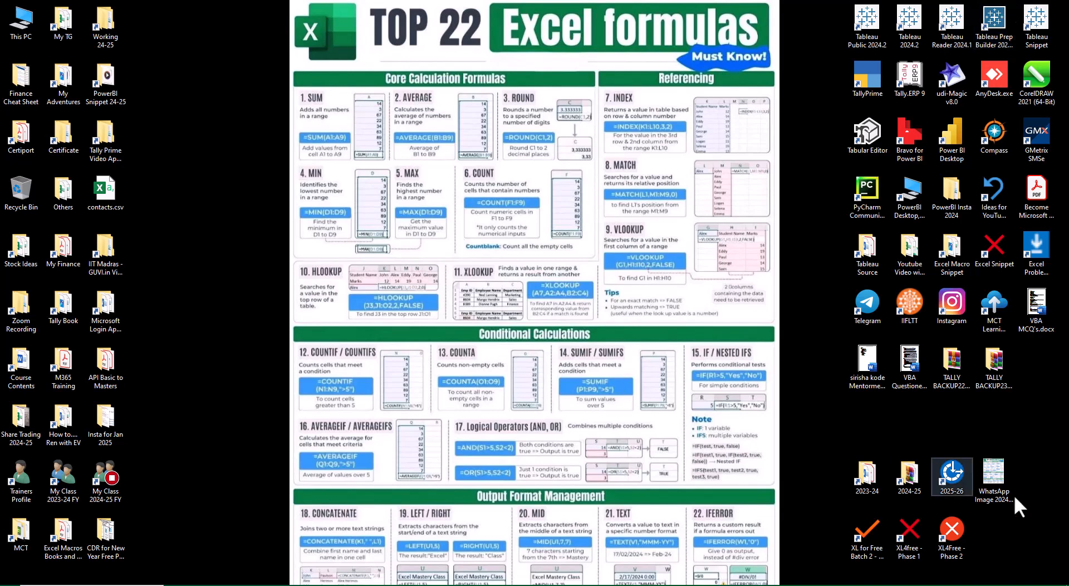
double_click(953, 537)
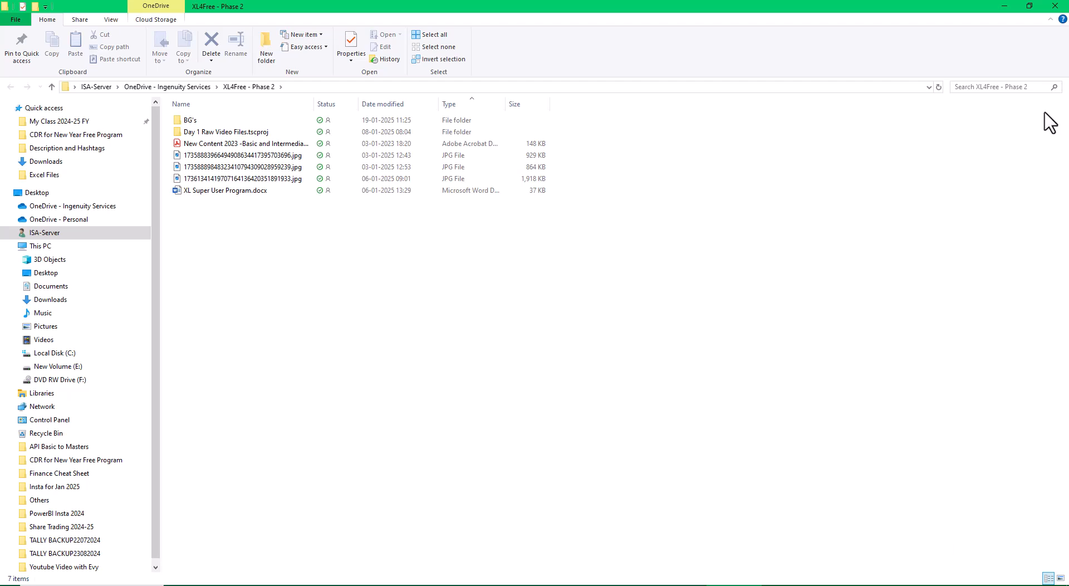
left_click(1053, 6)
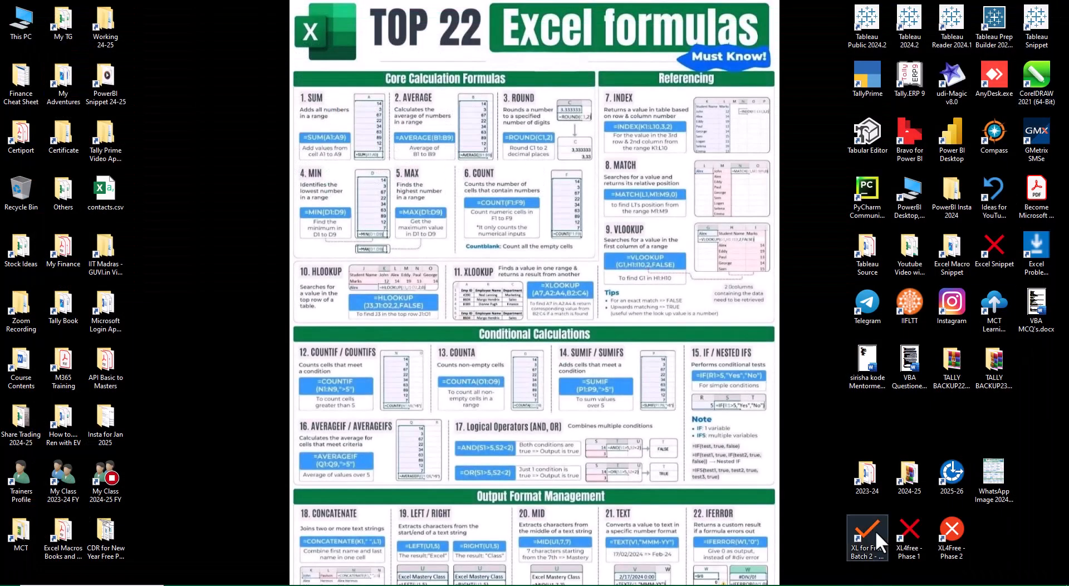
Look through the Files subfolder of the XL for Free Batch 2 folder, then close the folder window
double_click(876, 530)
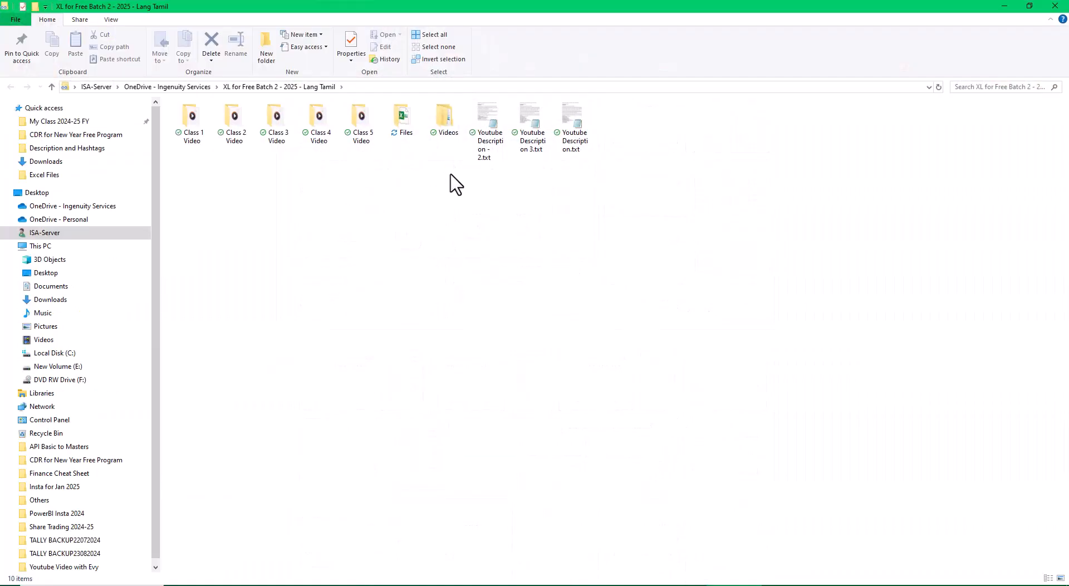
double_click(403, 116)
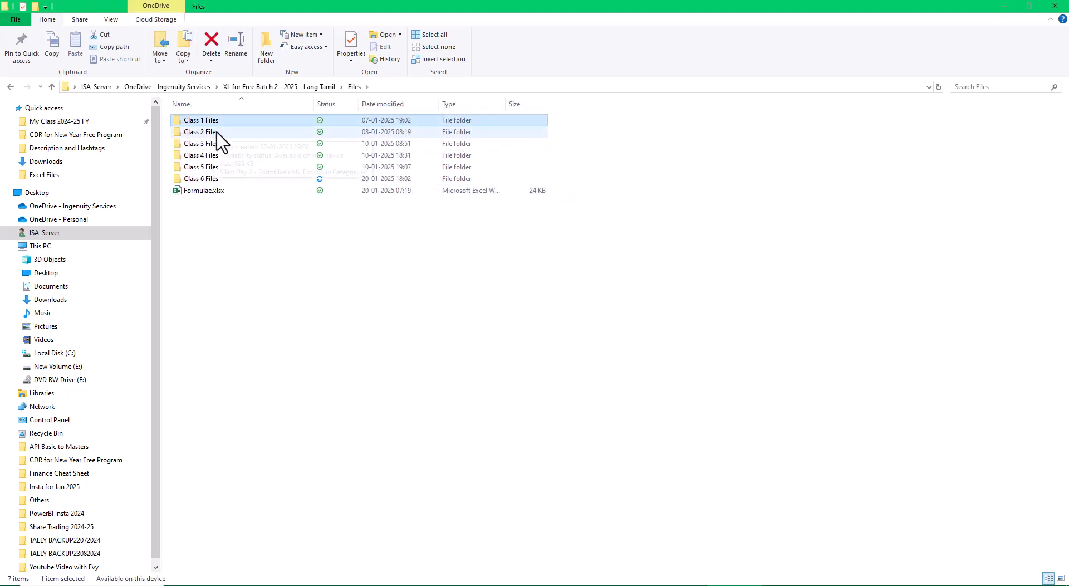
left_click(692, 256)
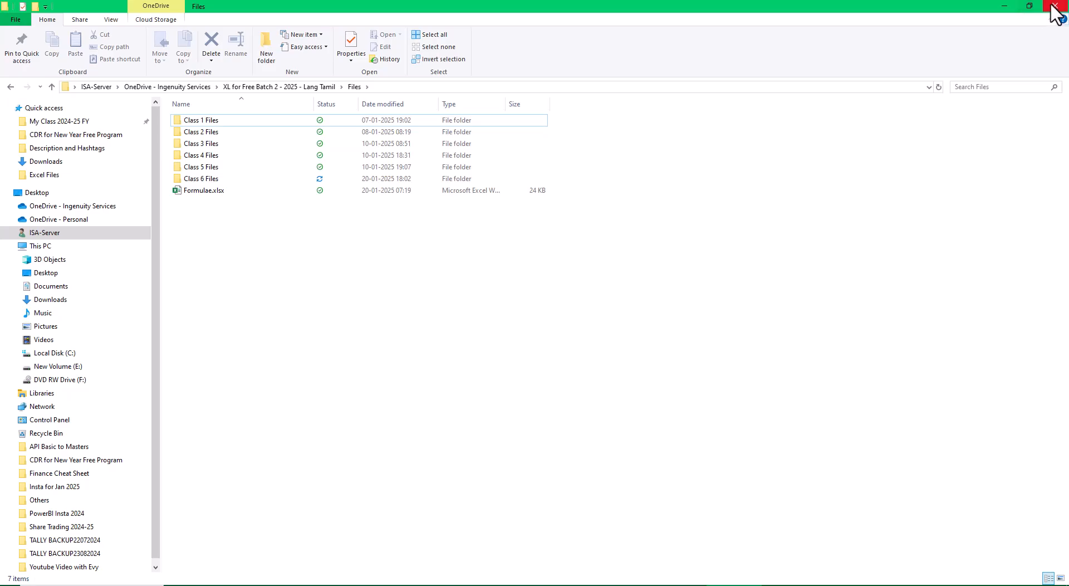
left_click(1054, 7)
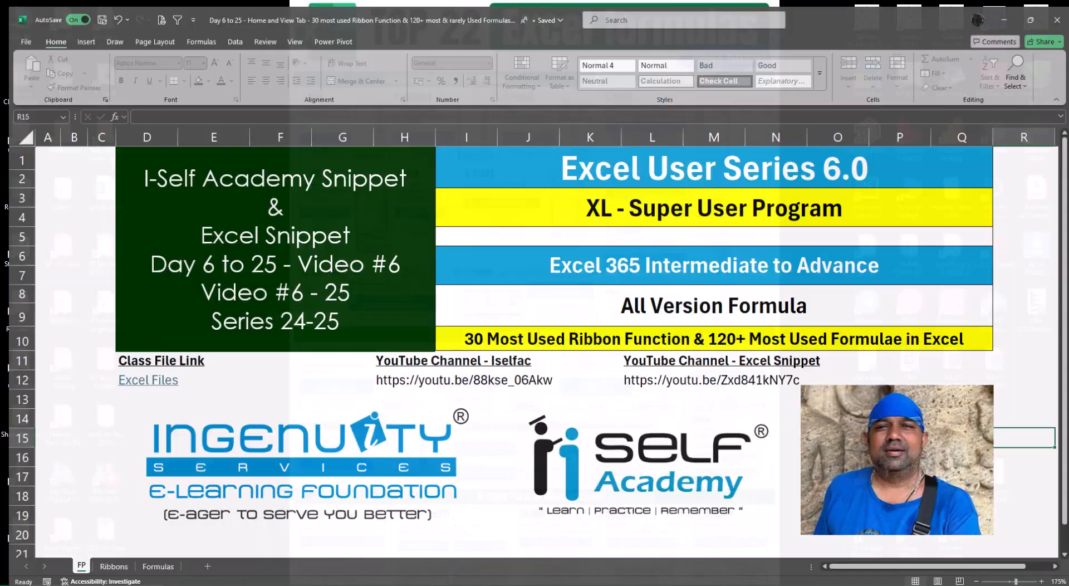
Create a blank workbook and enter "Copy Clipboard" in cell D3
key("ctrl+n")
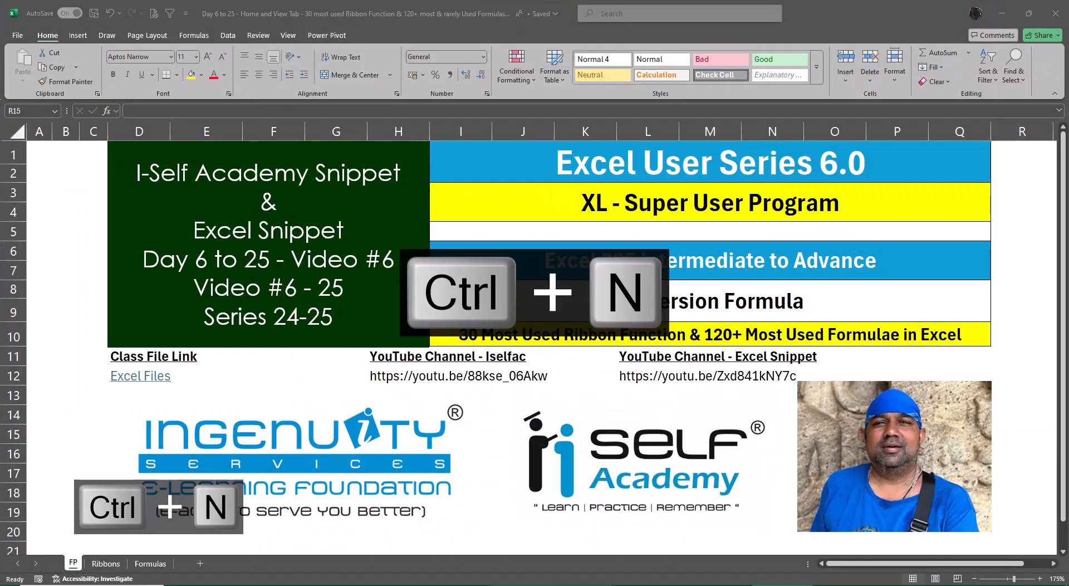
scroll(573, 436, "up", 4, "ctrl")
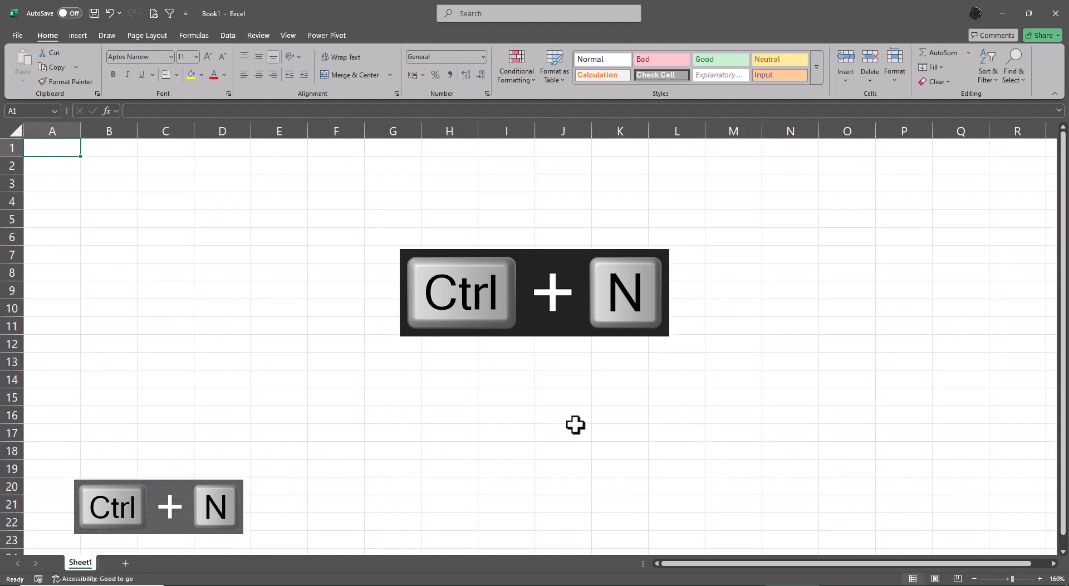
left_click(226, 183)
type("Copy")
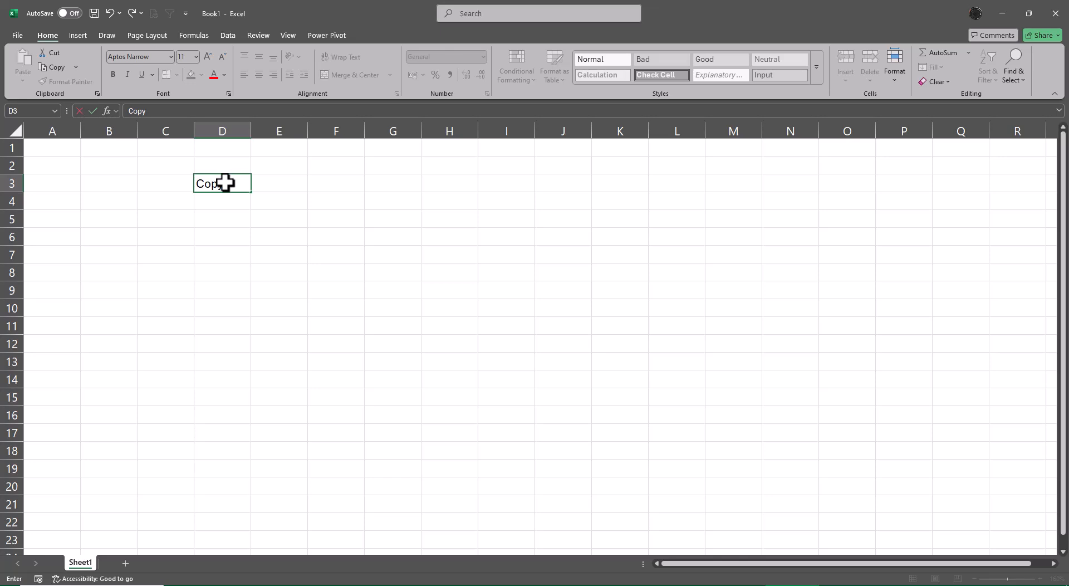
type(" Clipboard")
key("Return")
Try to autofit column D to the text in D3
left_click(225, 182)
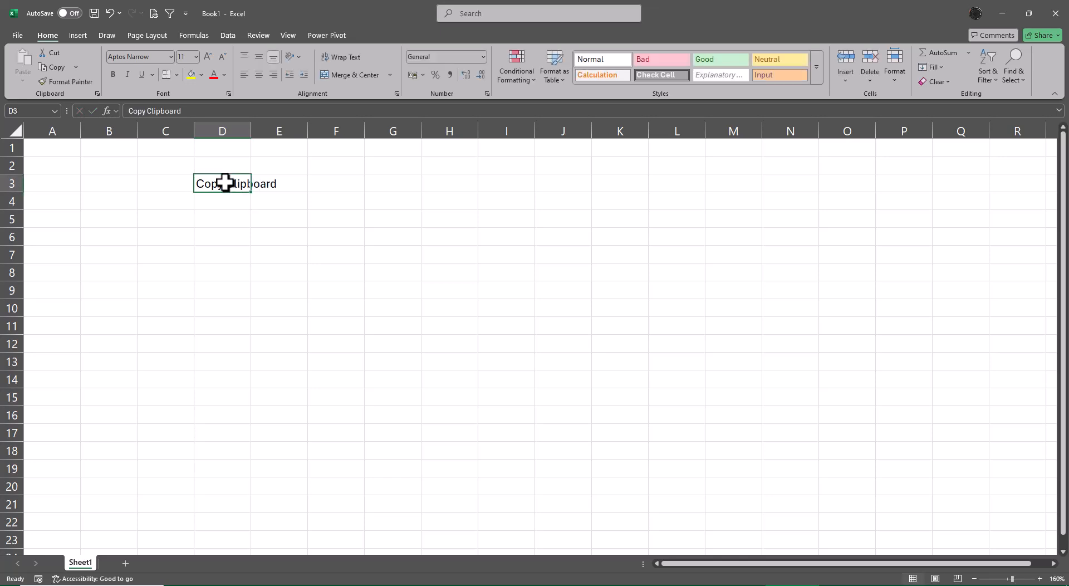
key("alt+a")
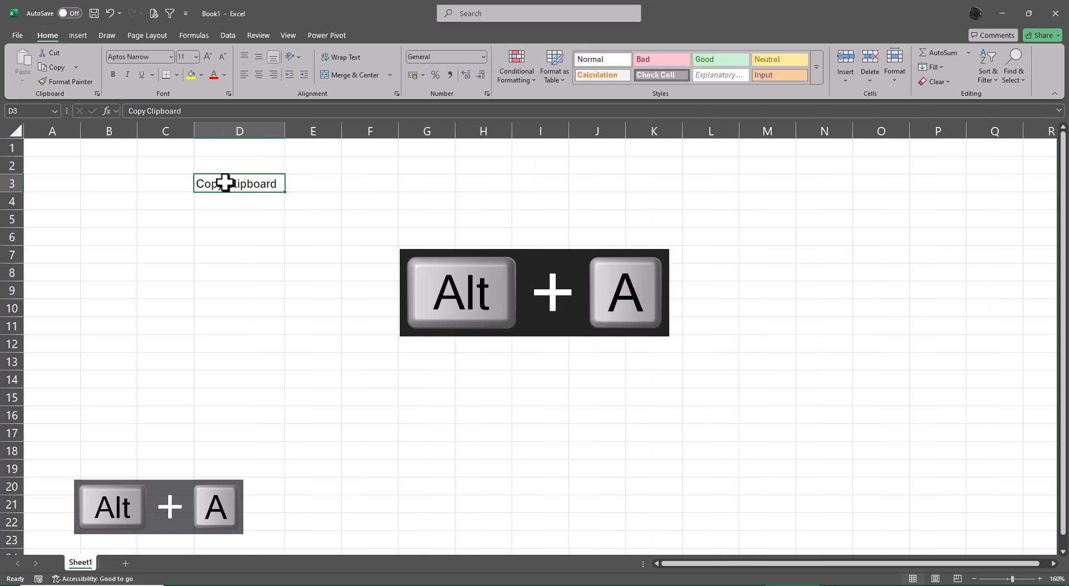
key("ctrl+z")
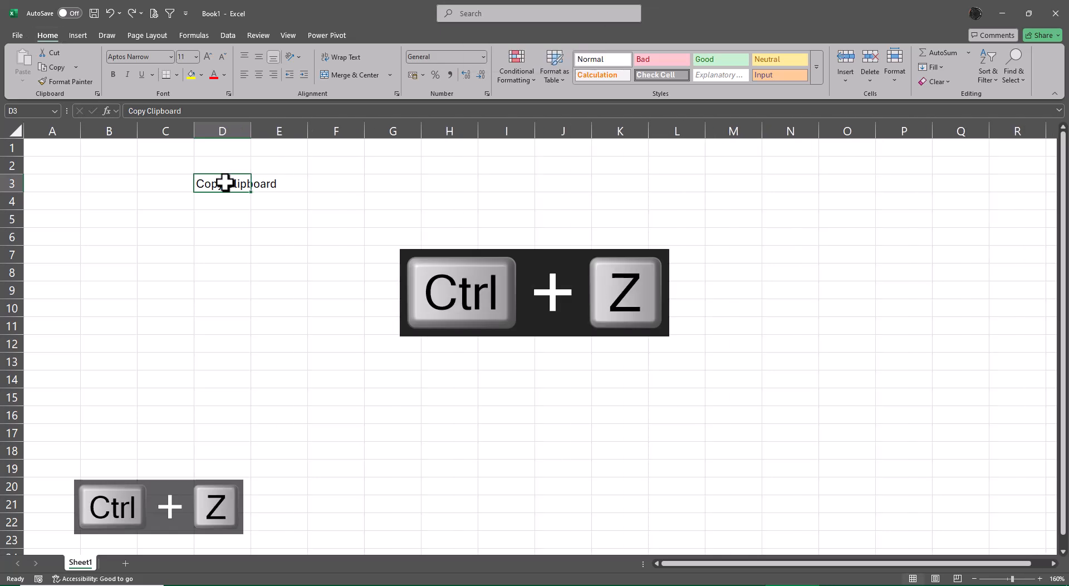
Extend the title in D3 to read "Copy Clipboard - Data Consolidate & Data Manipulation"
key("F2")
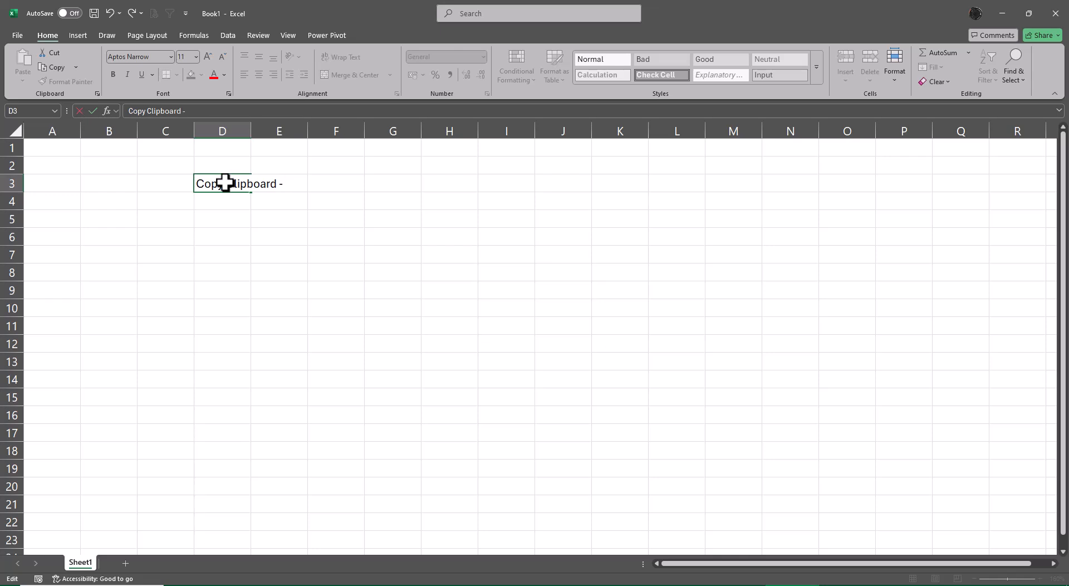
type("Data Consolid")
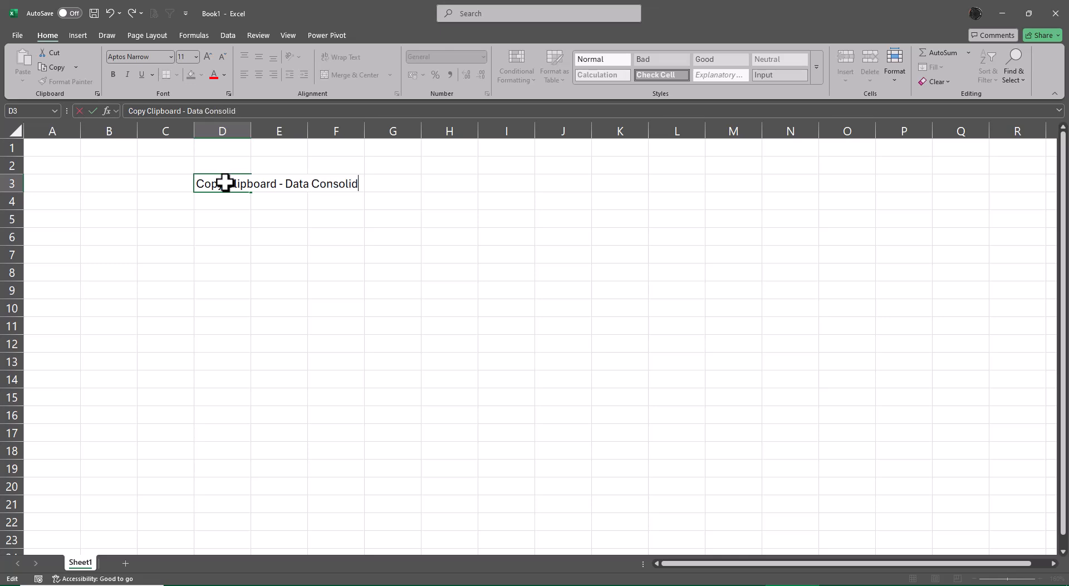
type("ate & Data Ma")
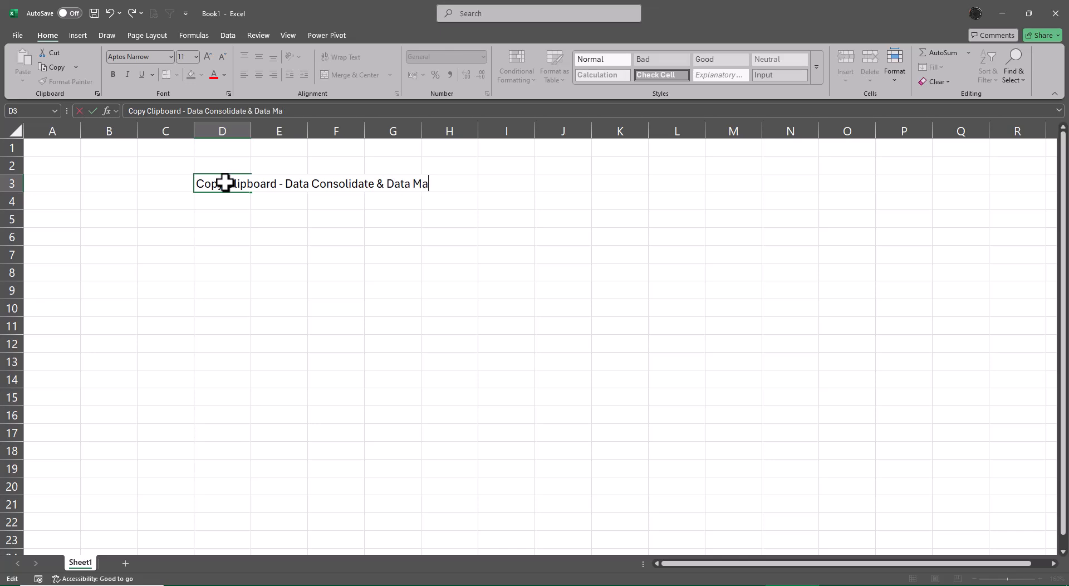
type("nu")
type("pulati")
type("on")
key("Return")
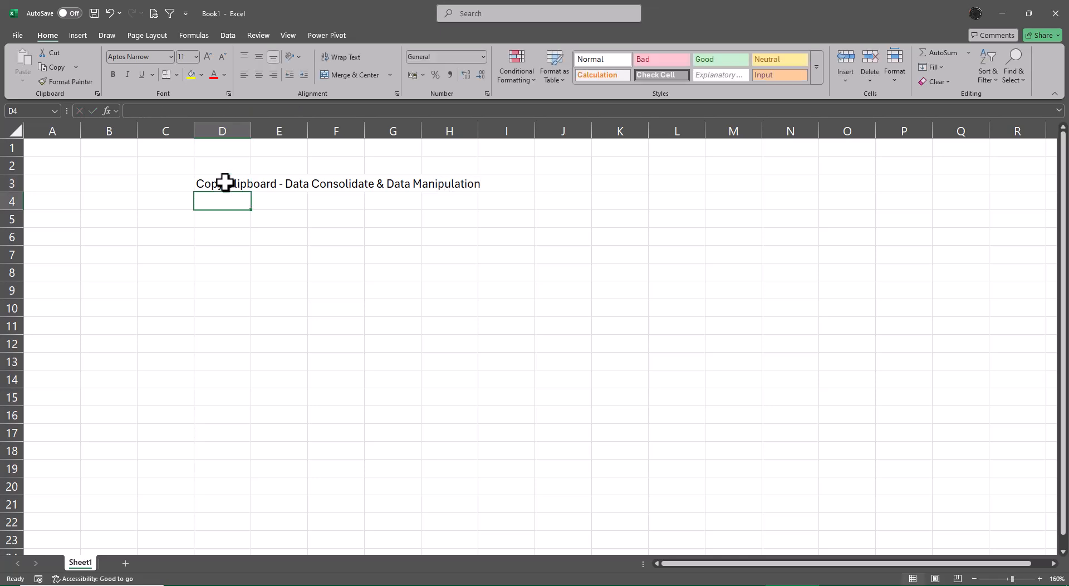
Merge and center the title across D3:I3 and make it bold and underlined
key("Up")
key("shift+Right")
key("shift+Right")
key("shift+Right")
key("shift+Right")
key("shift+Right")
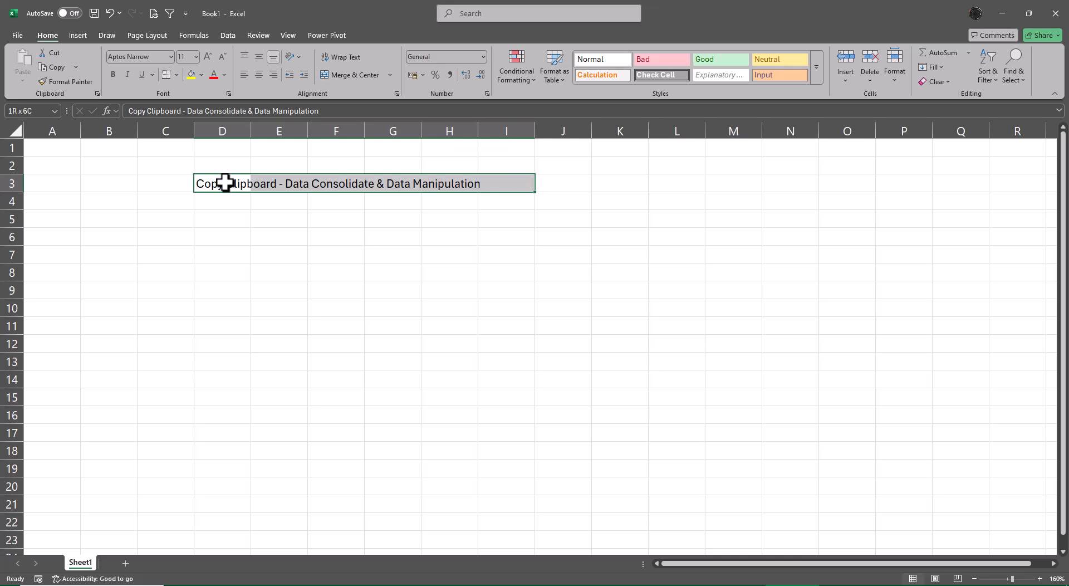
left_click(352, 76)
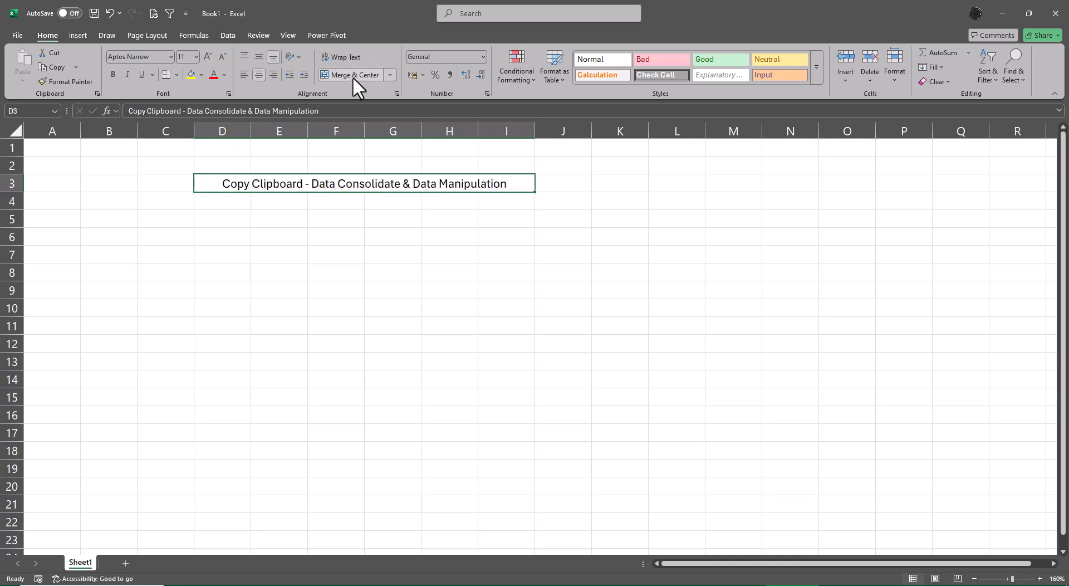
key("ctrl+b")
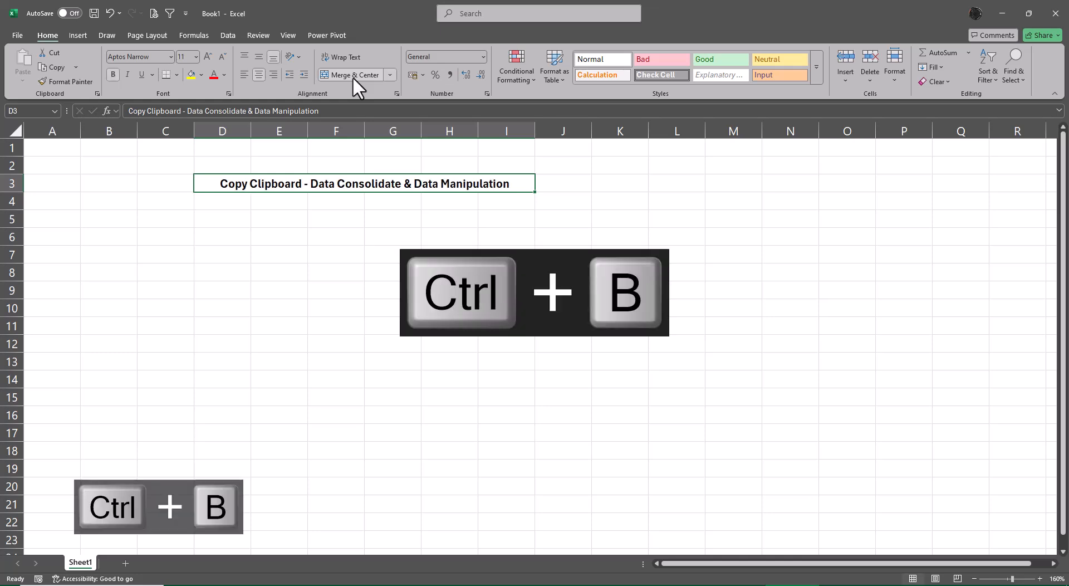
key("ctrl+u")
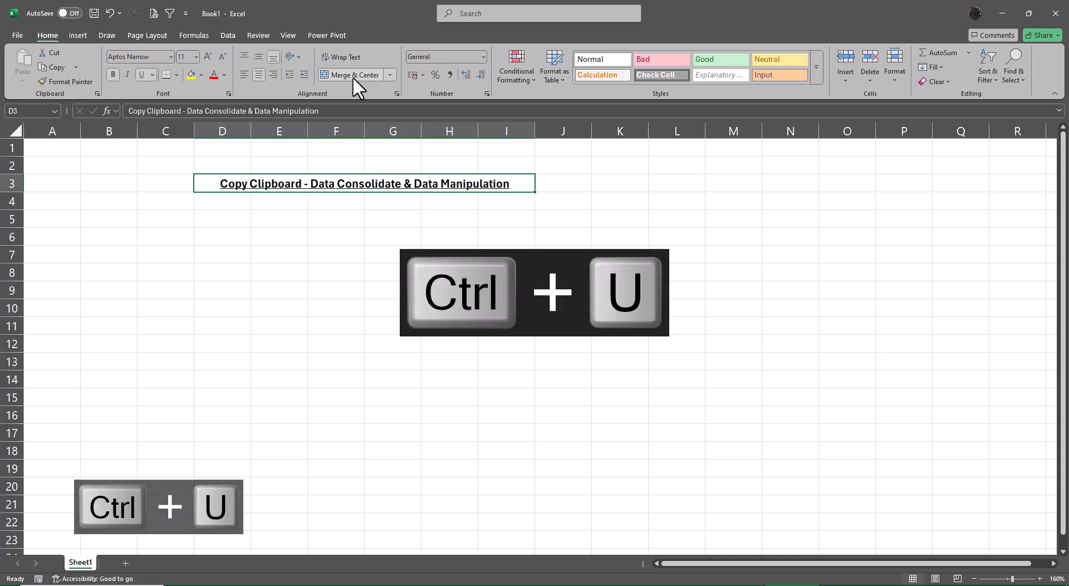
Enter "Ctrl C C" in K3 and "Copy" in L3, and make both labels bold
key("Right")
key("Right")
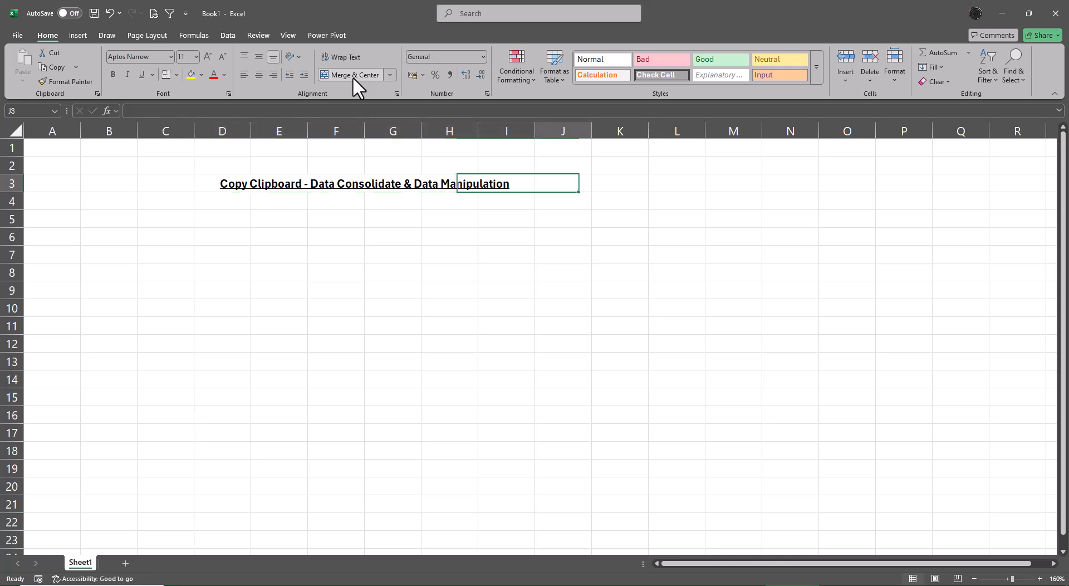
type("Ctrl")
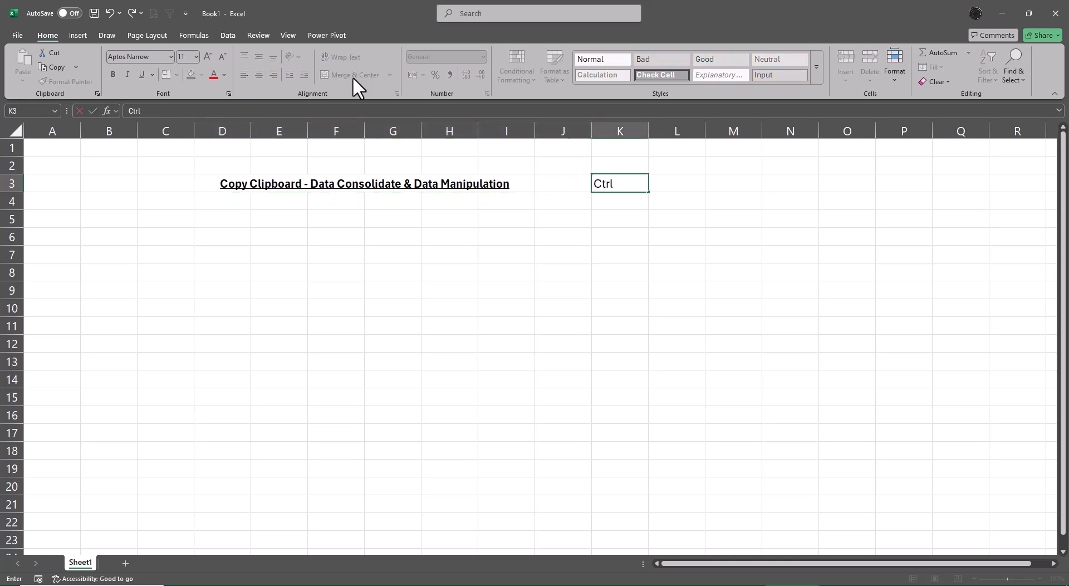
type(" C C")
key("Tab")
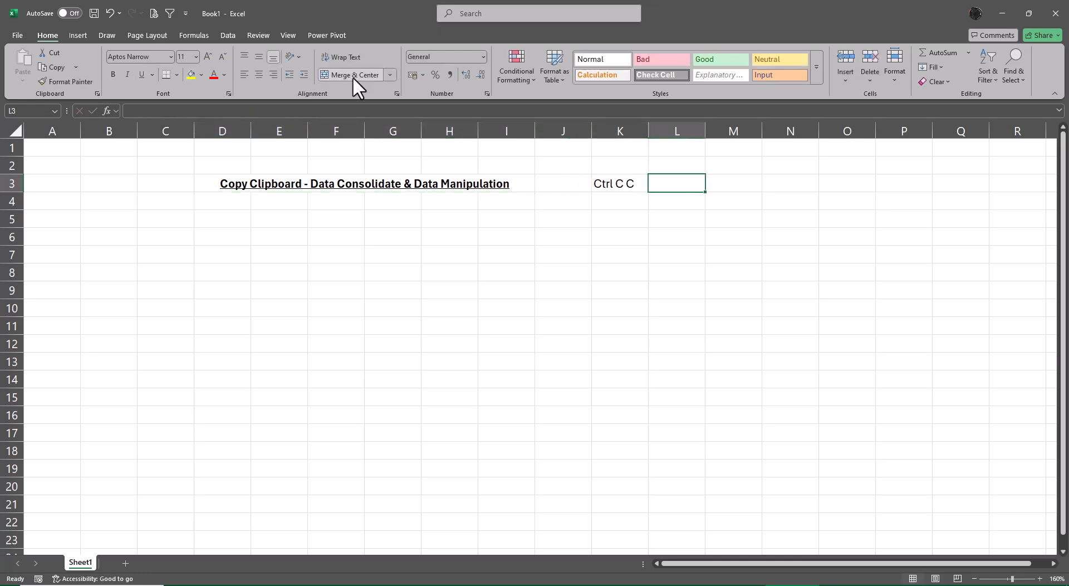
type("Copy")
key("Left")
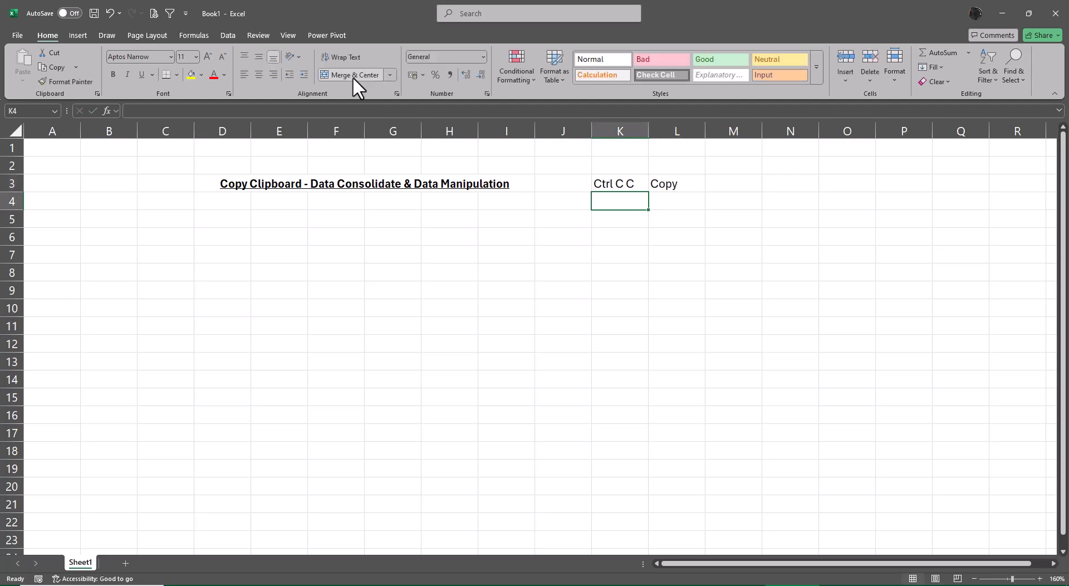
key("shift+Right")
key("ctrl+b")
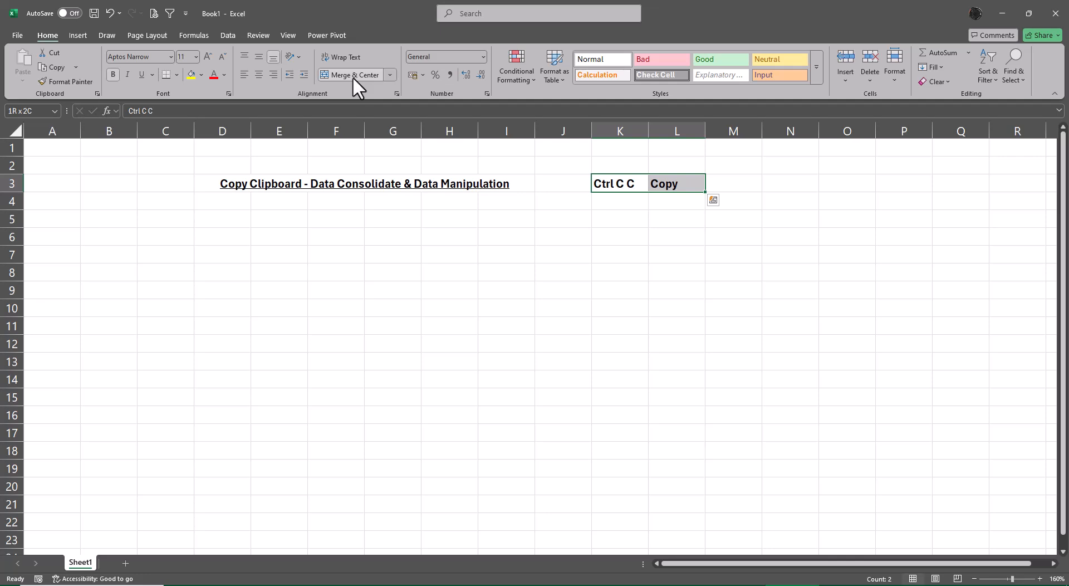
Enter 1 in D5 and fill a linear series down the column with step value 1 and stop value 10
key("Left")
key("Left")
key("Left")
key("Left")
key("Left")
key("Left")
key("Left")
key("Left")
key("Left")
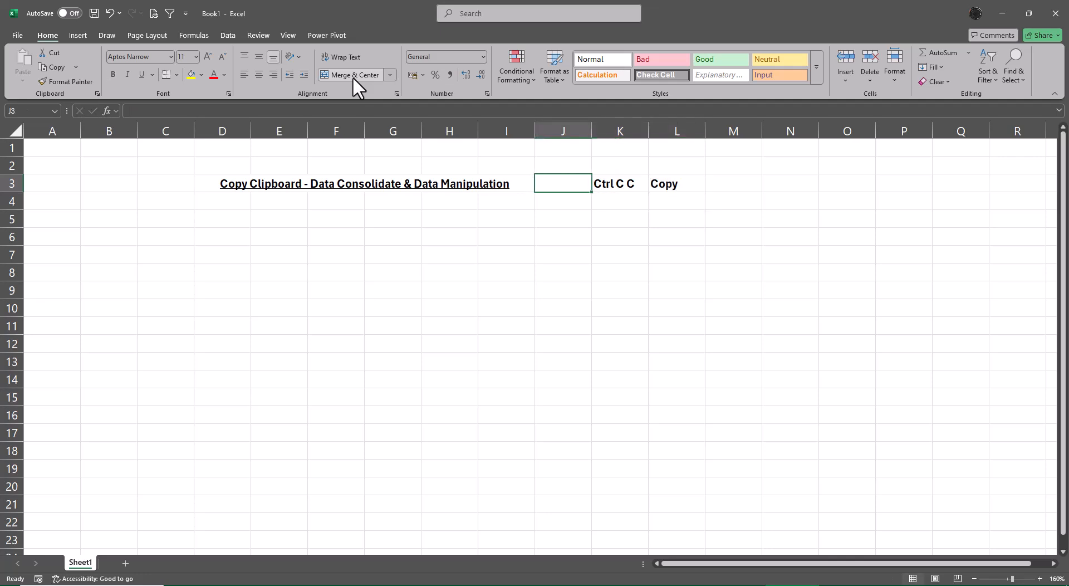
key("Down")
key("Down")
key("Right")
key("Right")
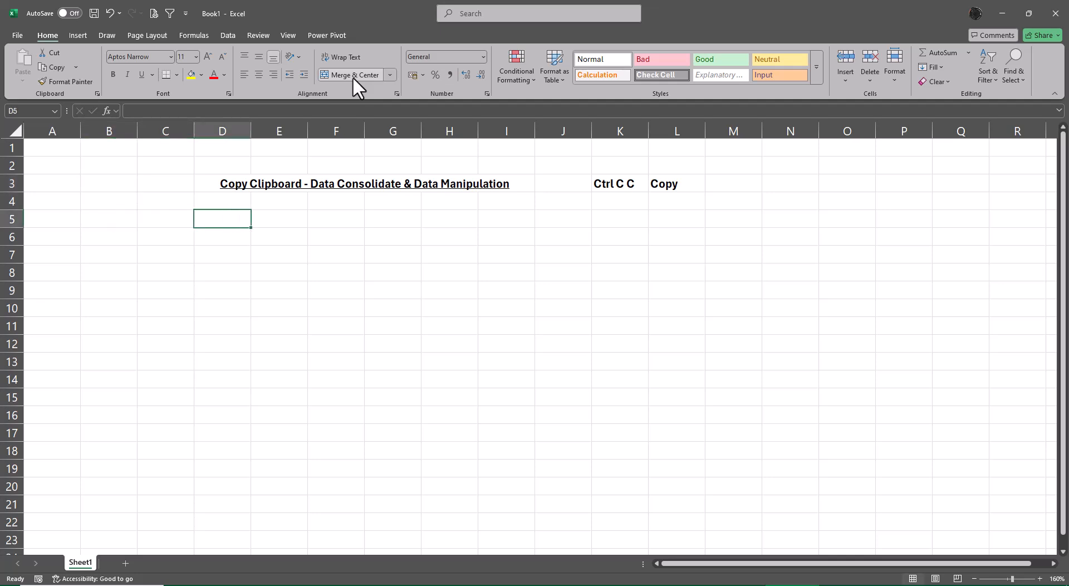
type("1")
key("Return")
key("Up")
key("alt+e")
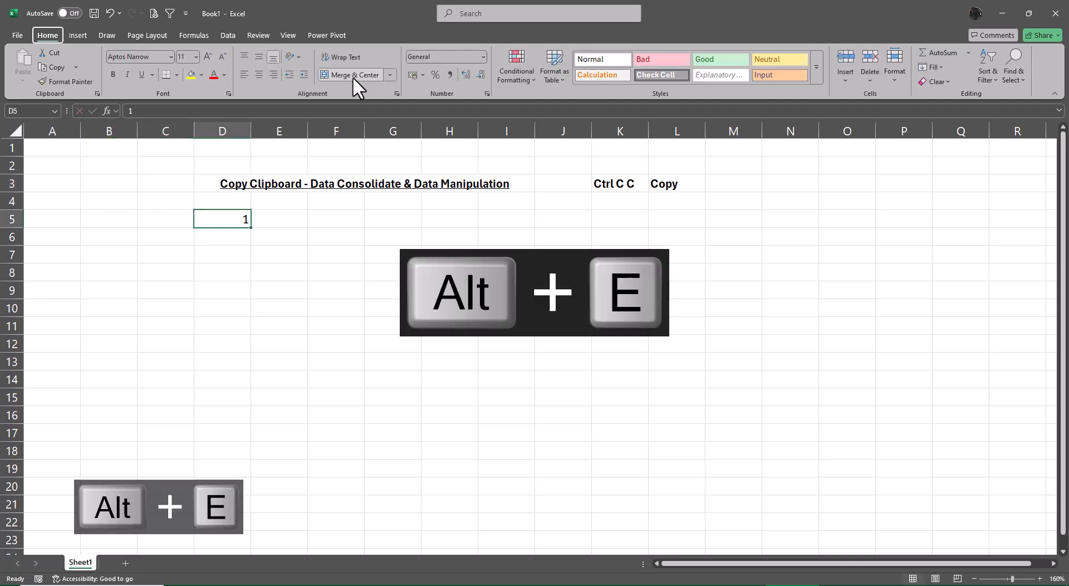
key("alt+s")
key("alt+c")
type("10")
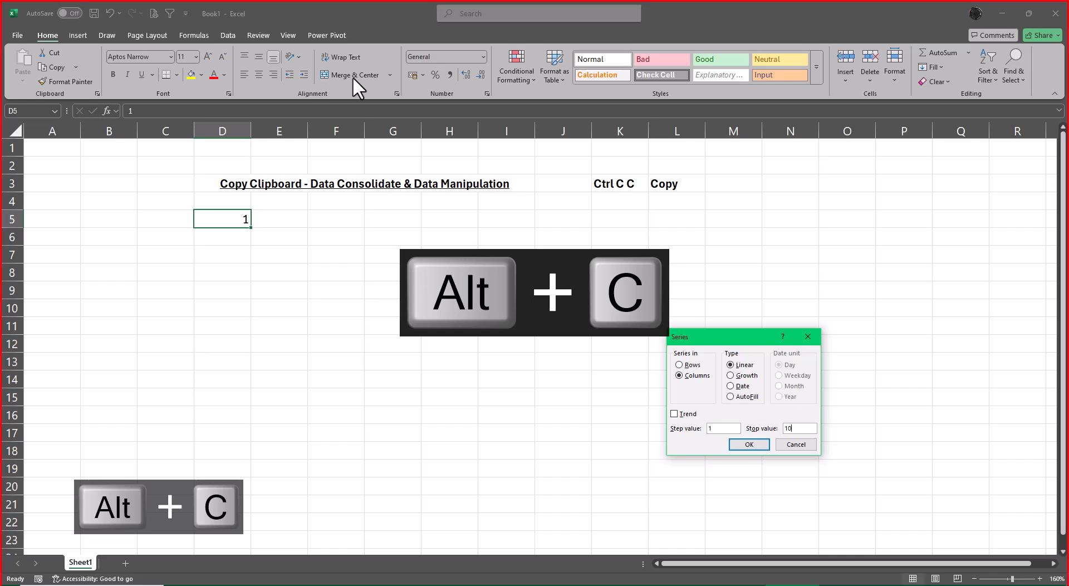
key("Return")
Enter the starting values 11, 21, 31 and 41 across E5:H5
key("Right")
type("11")
key("Tab")
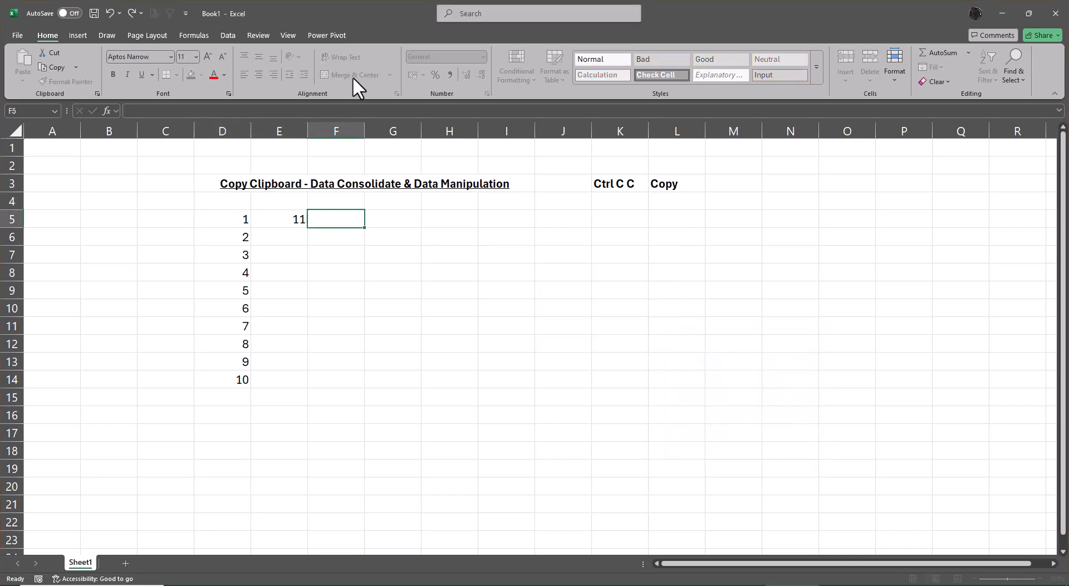
type("21")
key("Tab")
type("31")
key("Tab")
type("41")
key("Return")
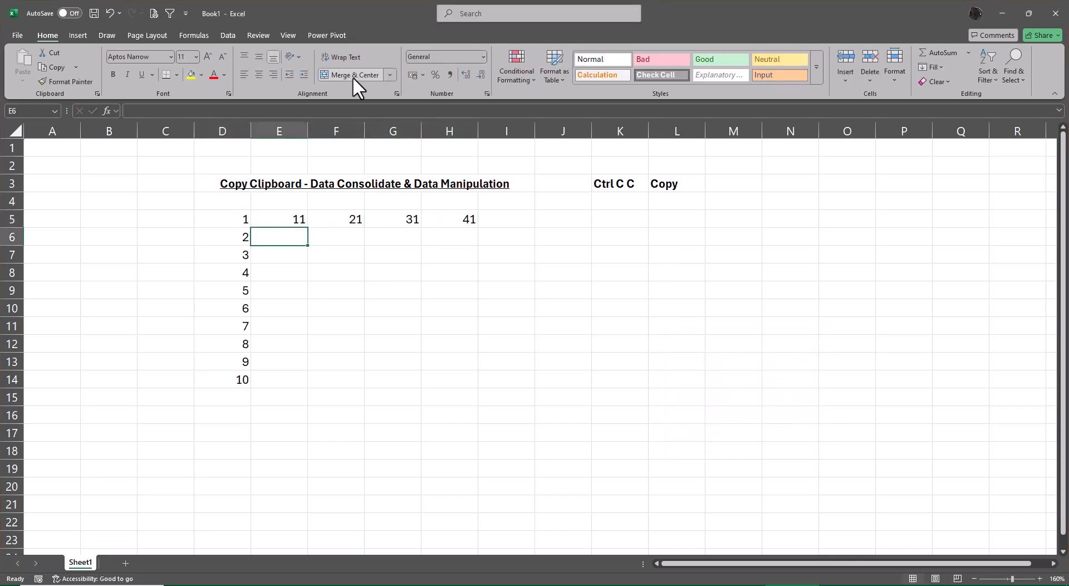
Fill E6:H14 in one go with a formula adding 1 to the cell above, starting with =E5+1
key("shift+Right")
key("shift+Right")
key("shift+Down")
key("shift+Down")
key("shift+Down")
key("shift+Down")
key("shift+Down")
key("shift+Down")
key("shift+Down")
key("shift+Down")
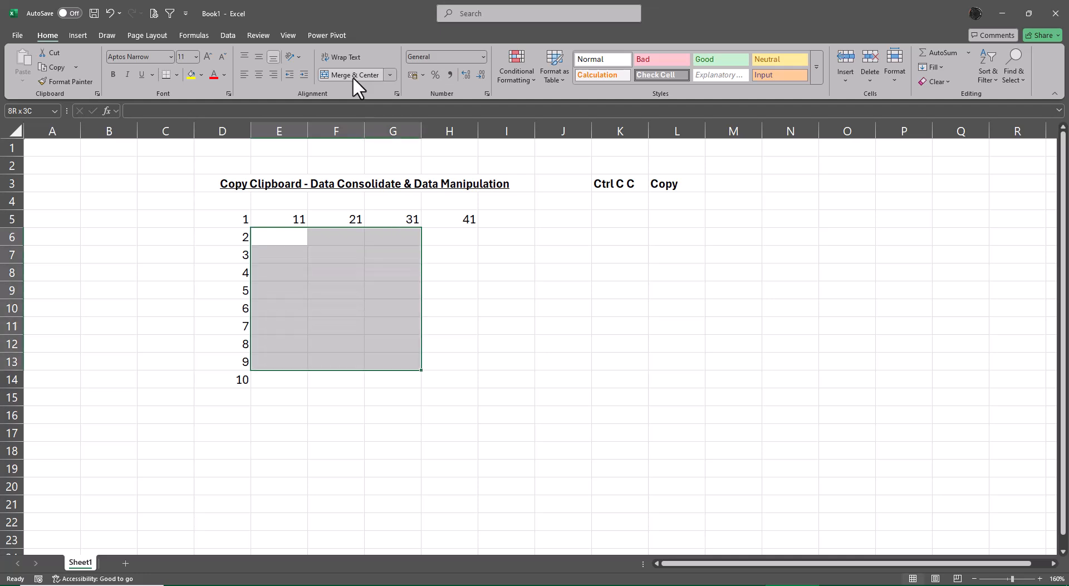
key("shift+Right")
key("shift+Right")
key("shift+Left")
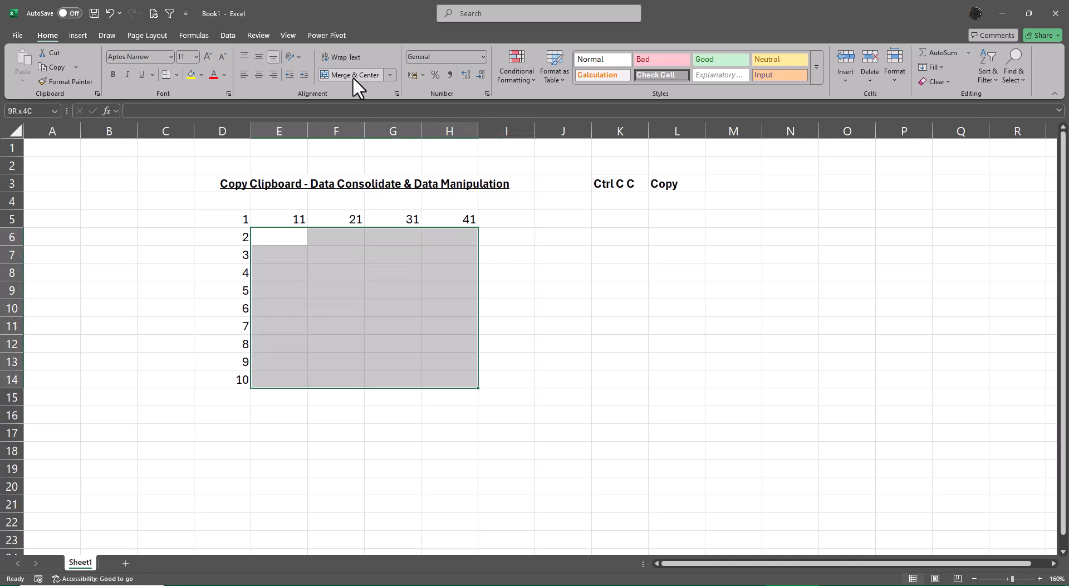
key("Up")
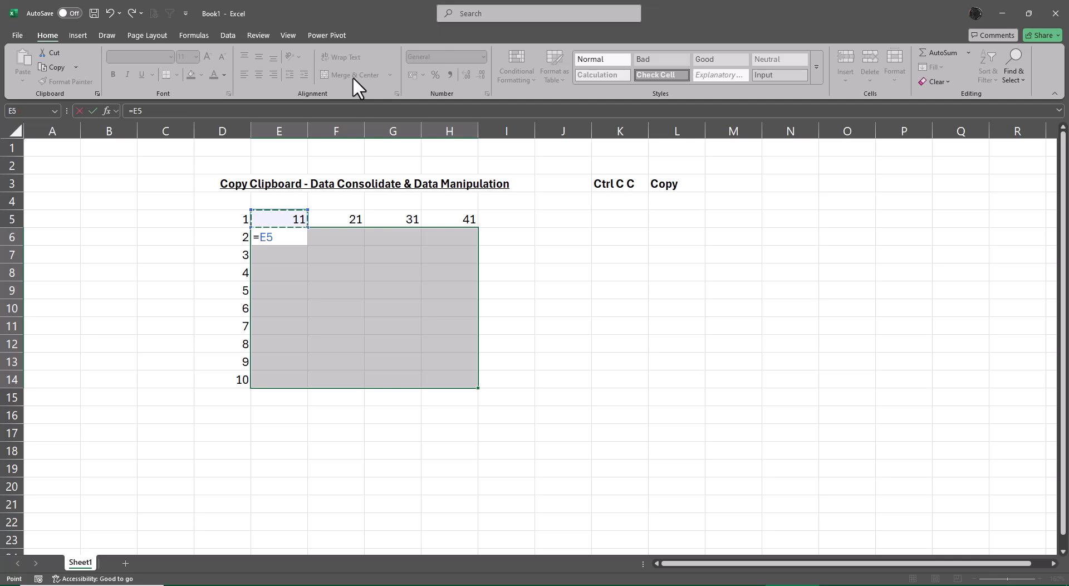
type("+1")
key("ctrl+Return")
key("Left")
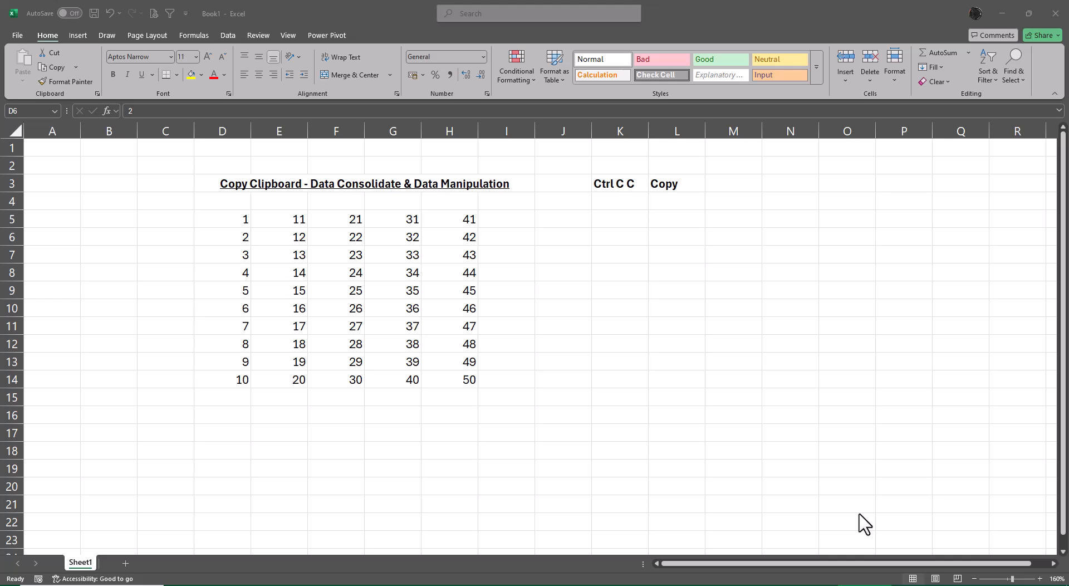
Highlight cell K5 with a yellow fill
left_click(615, 216)
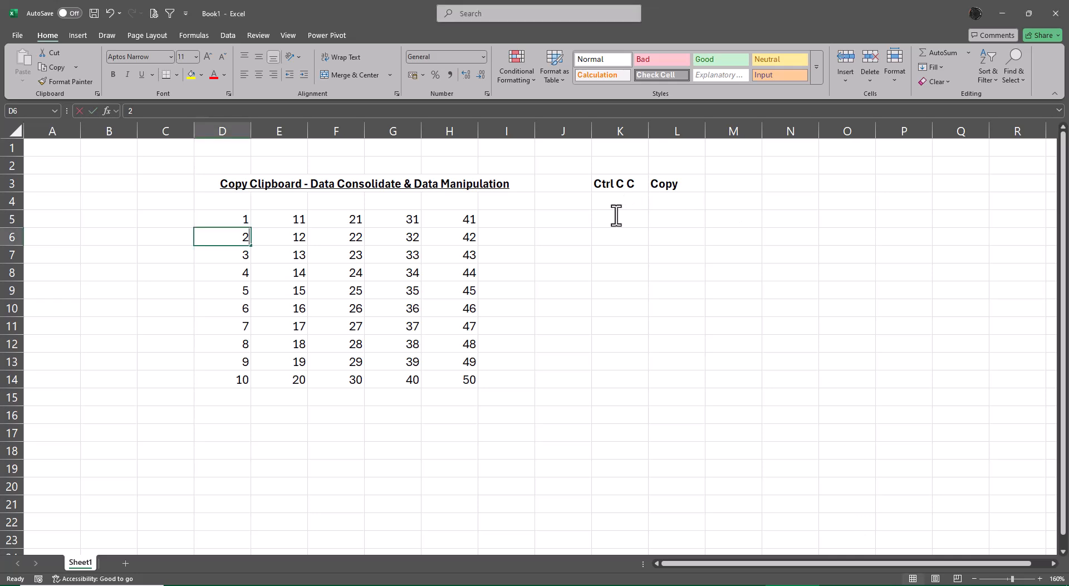
left_click(616, 217)
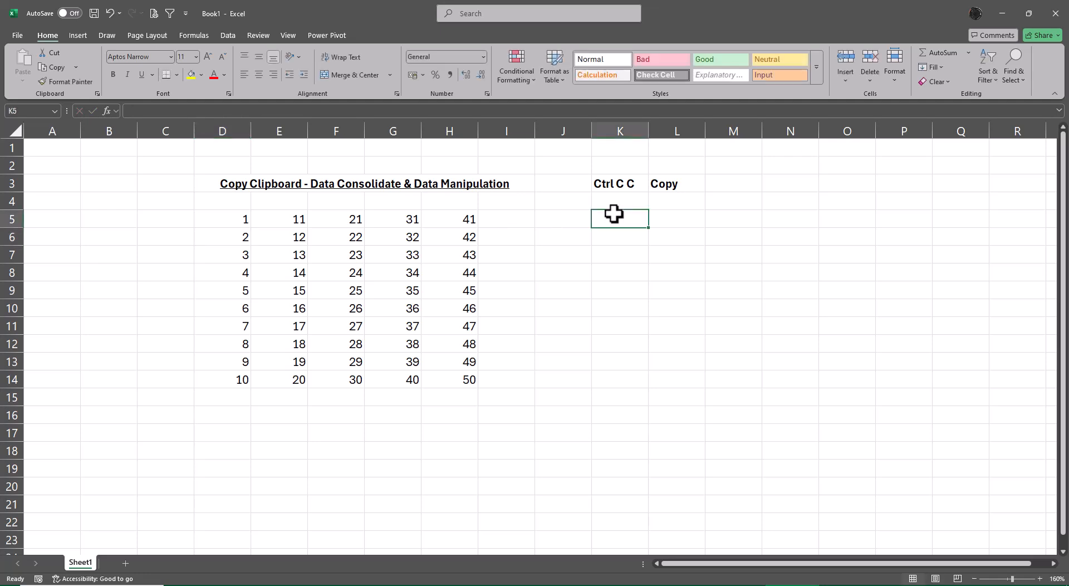
left_click(196, 77)
Enter a TRANSPOSE formula in K5 that references the first data column, D5:D14
type("=t")
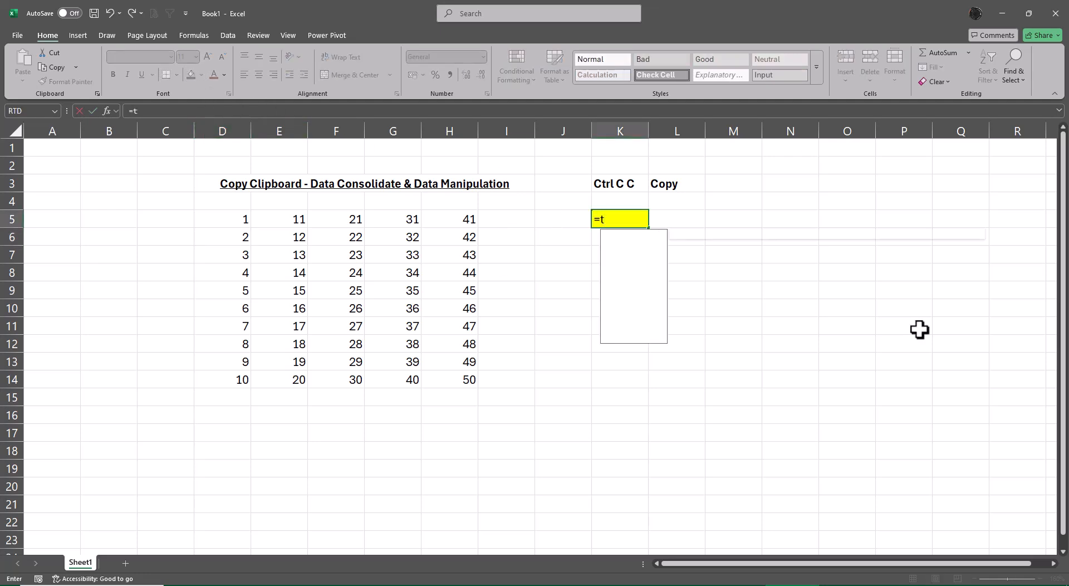
type("ran")
key("Down")
key("Tab")
key("Left")
key("Left")
key("Left")
key("Left")
key("Left")
key("Left")
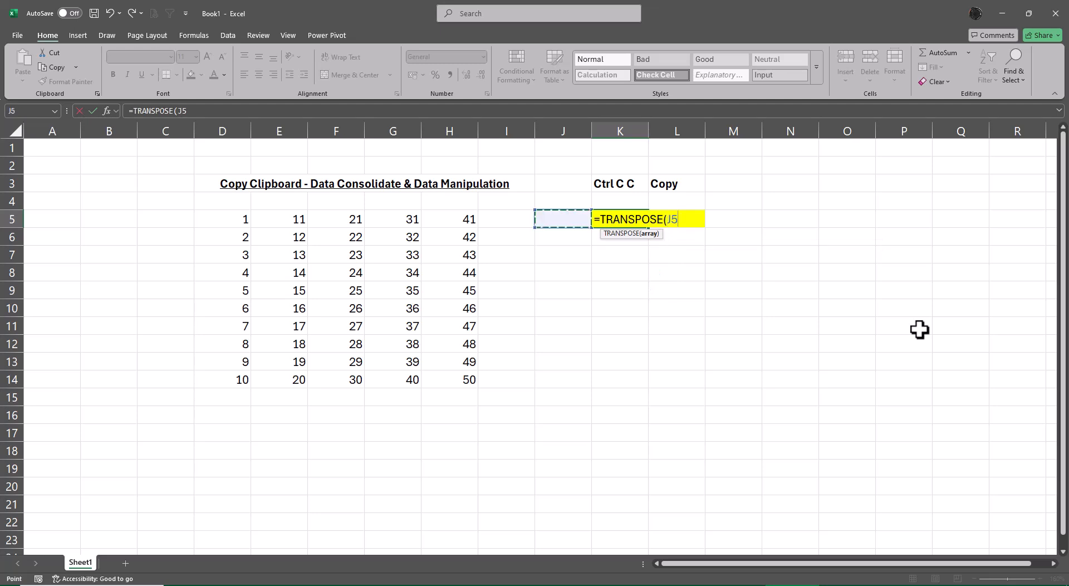
key("Left")
key("ctrl+shift+Down")
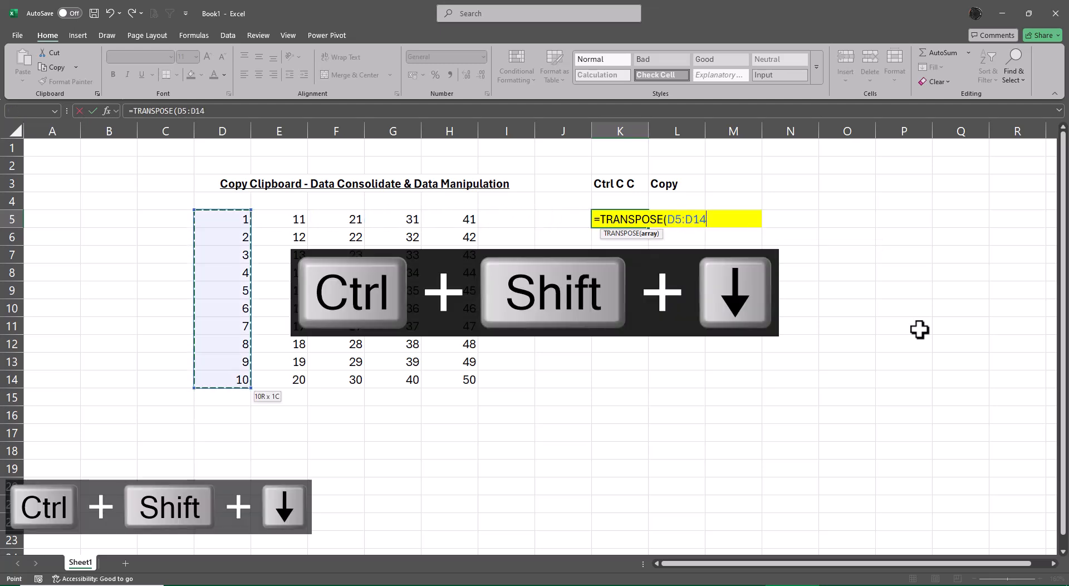
key("Return")
Delete two blank columns before the data, starting at column A, and undo the extra third column deletion
key("Left")
key("Left")
key("Left")
key("Left")
key("Left")
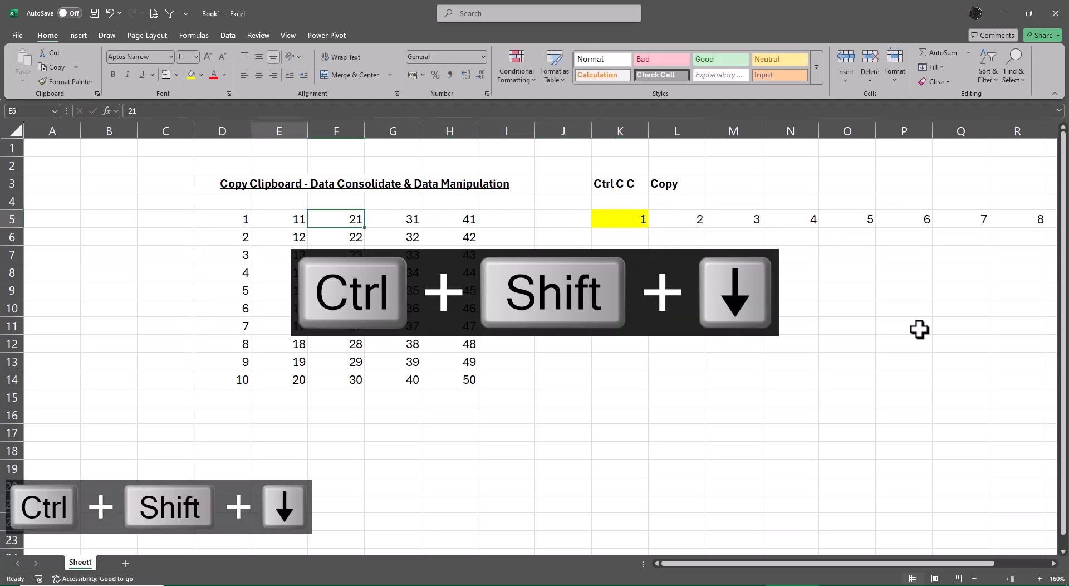
key("Home")
key("ctrl+space")
key("ctrl+minus")
key("ctrl+minus")
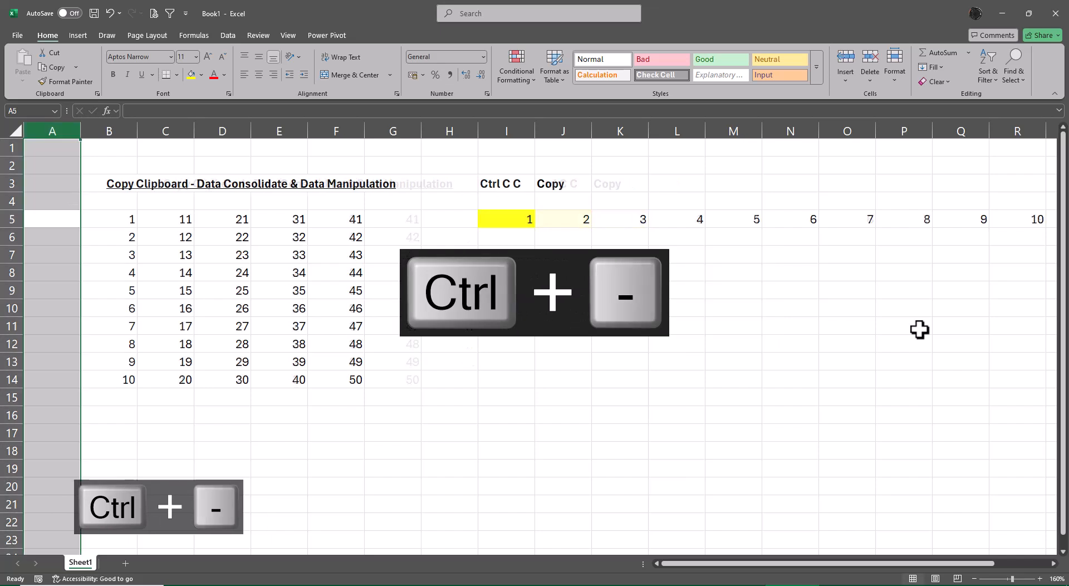
key("ctrl+minus")
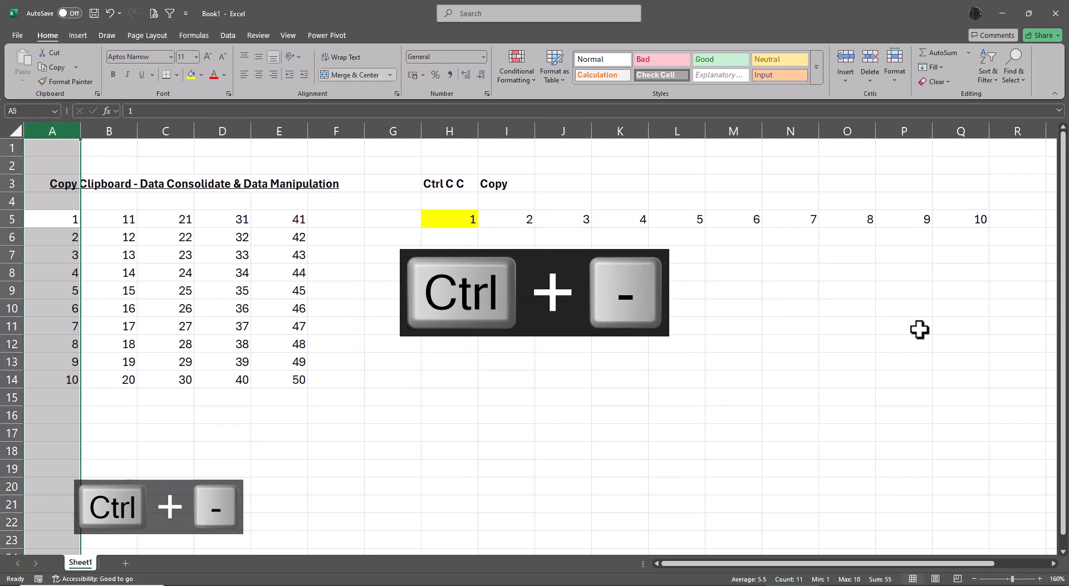
key("ctrl+z")
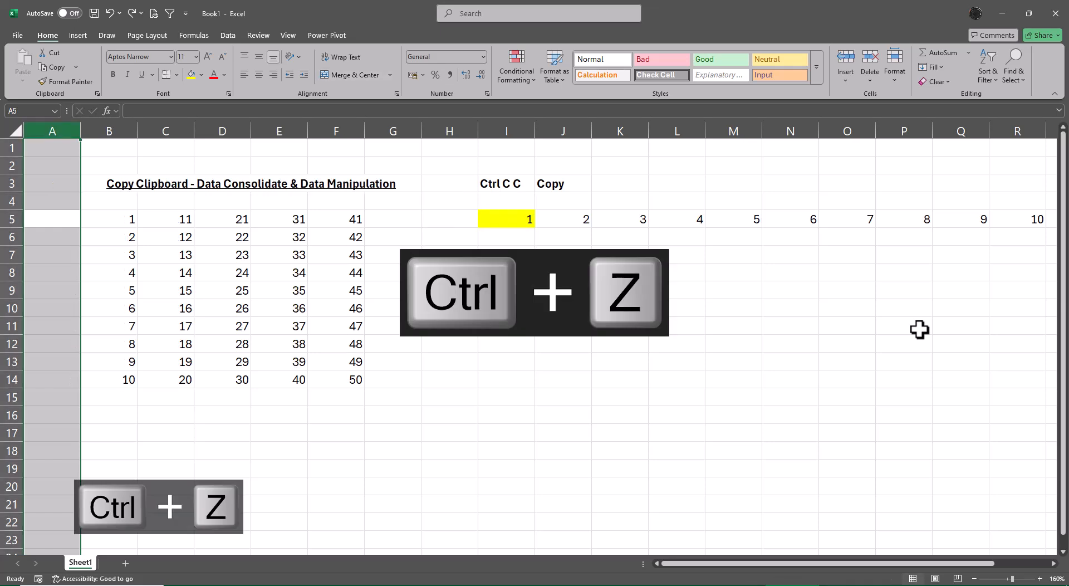
Clear the TRANSPOSE formula and its spilled row from the yellow cell I5
key("Right")
key("Right")
key("Right")
key("Right")
key("Right")
key("Right")
key("Right")
key("ctrl+shift+Right")
key("ctrl+shift+Right")
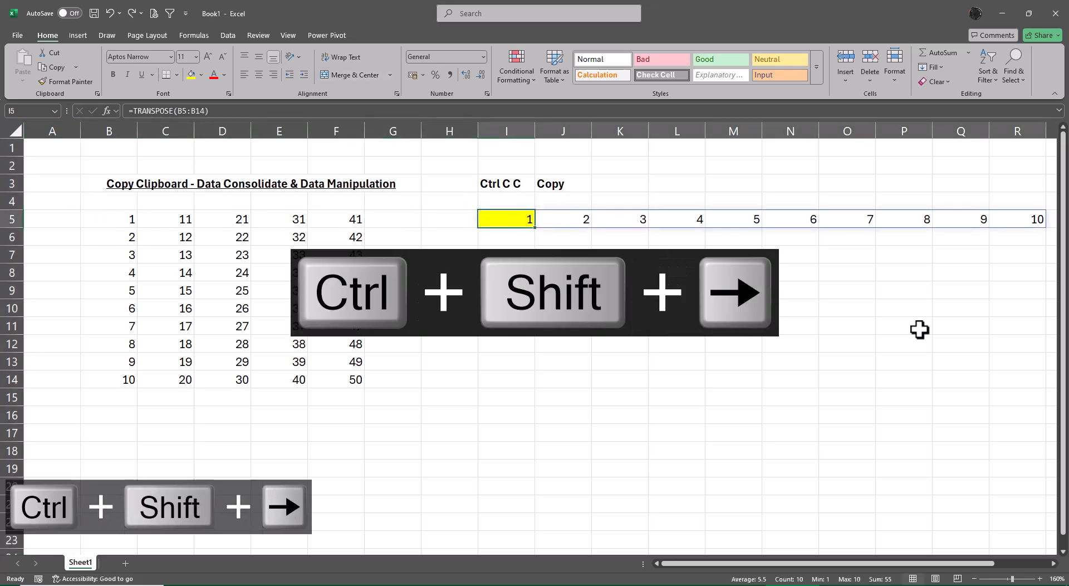
key("Delete")
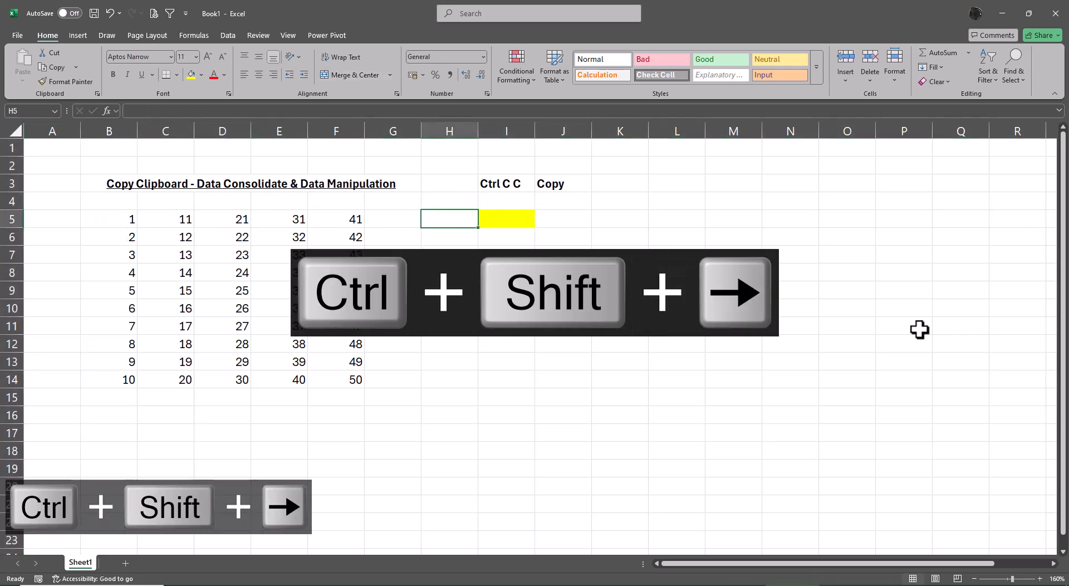
key("Right")
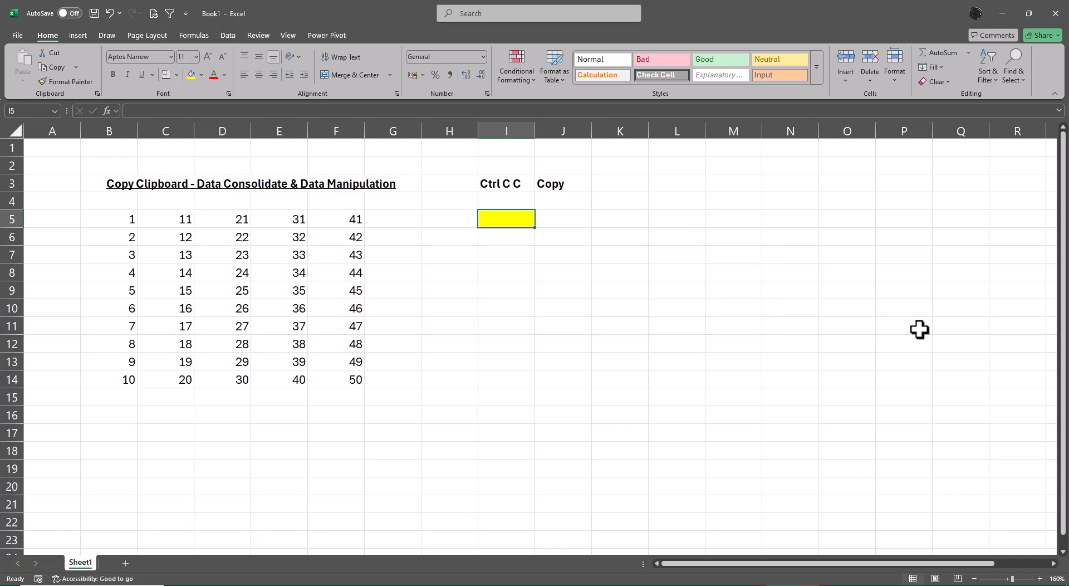
Enter the label "24 Clipboard" in cell F2, above the title row
key("Up")
key("Left")
key("Left")
key("Left")
key("Up")
key("Up")
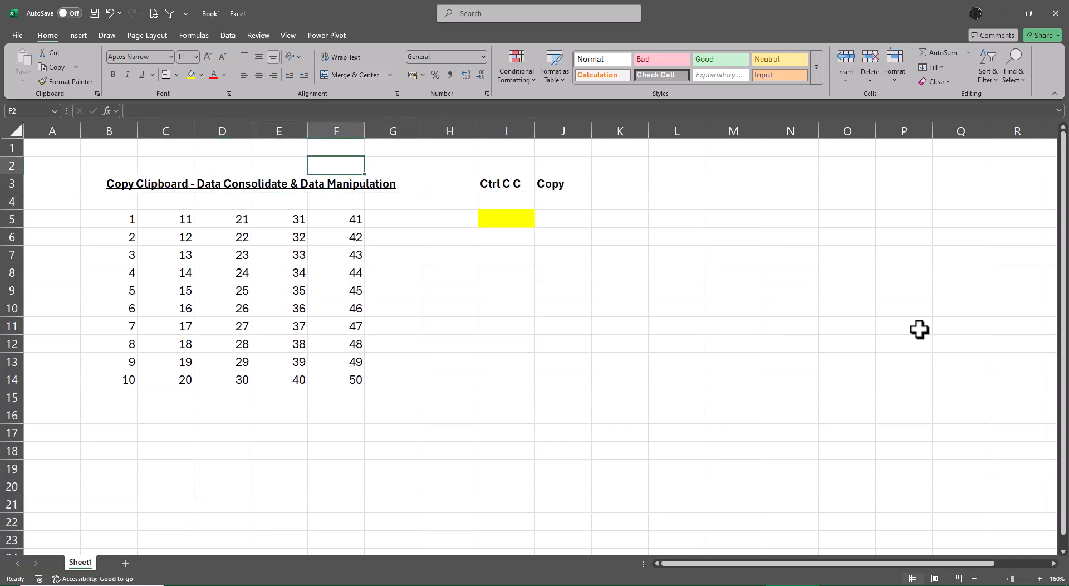
type("24 ")
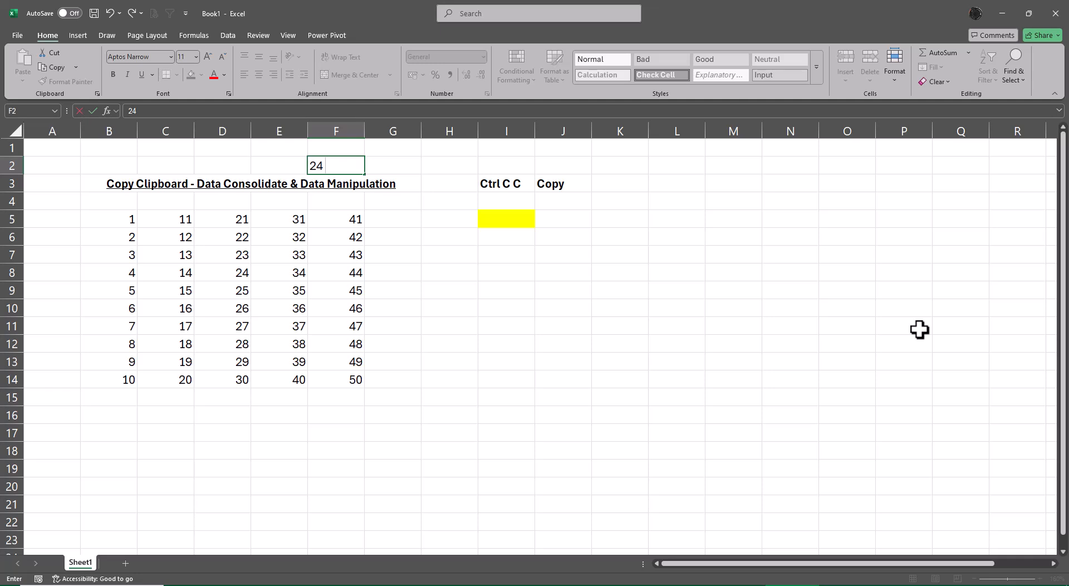
type("Clipboad")
key("BackSpace")
key("BackSpace")
key("BackSpace")
type("oard")
key("Return")
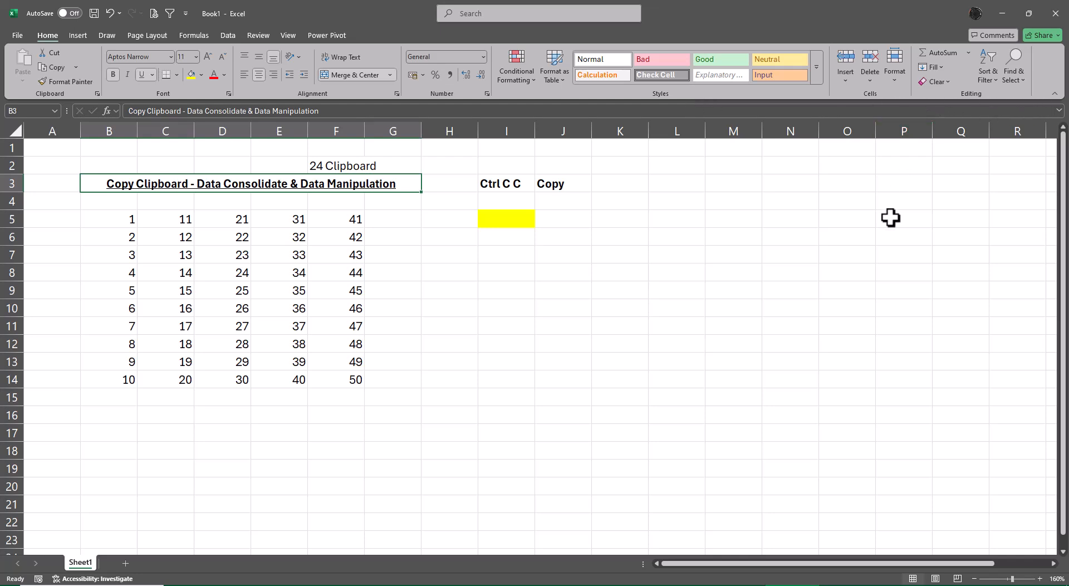
left_click(941, 69)
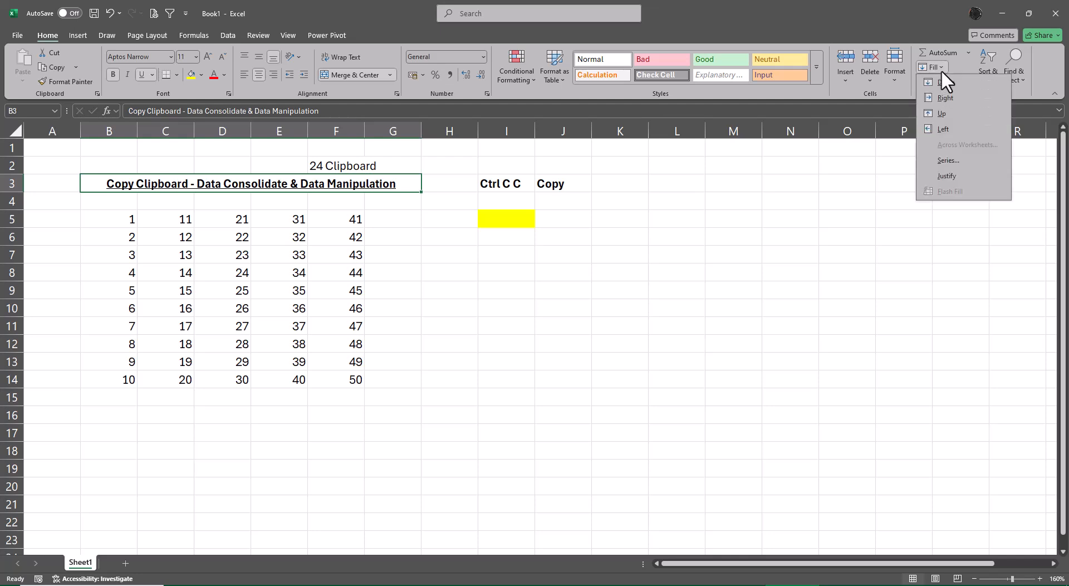
left_click(820, 243)
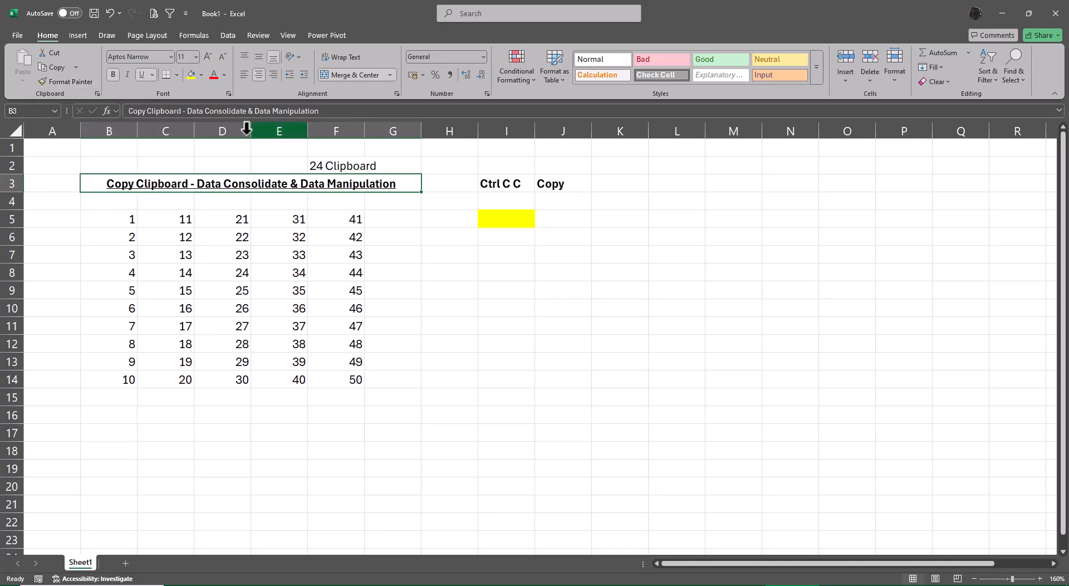
Open the Office Clipboard pane and examine its display options
left_click(97, 93)
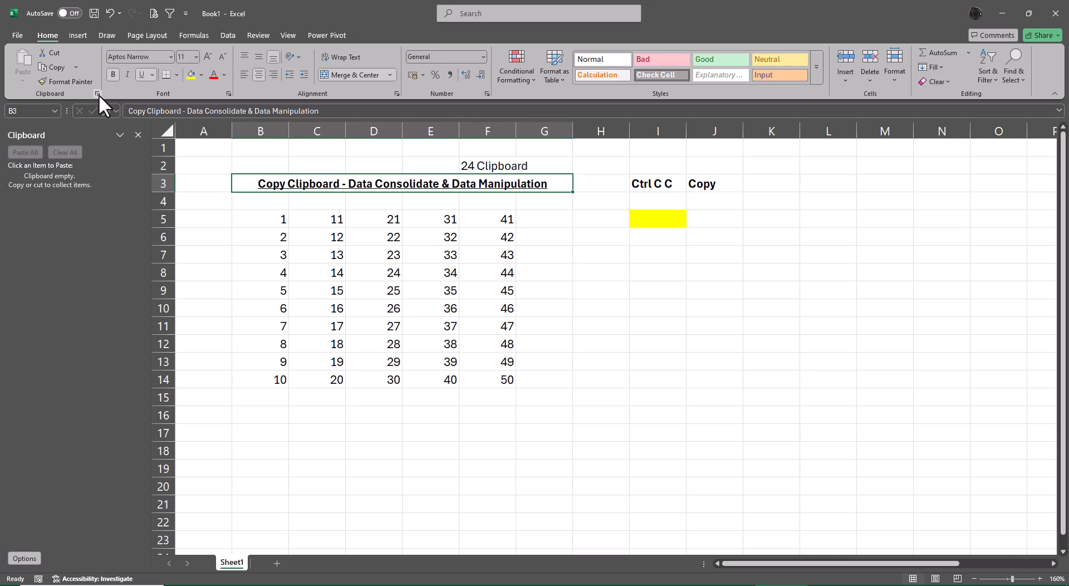
left_click(25, 559)
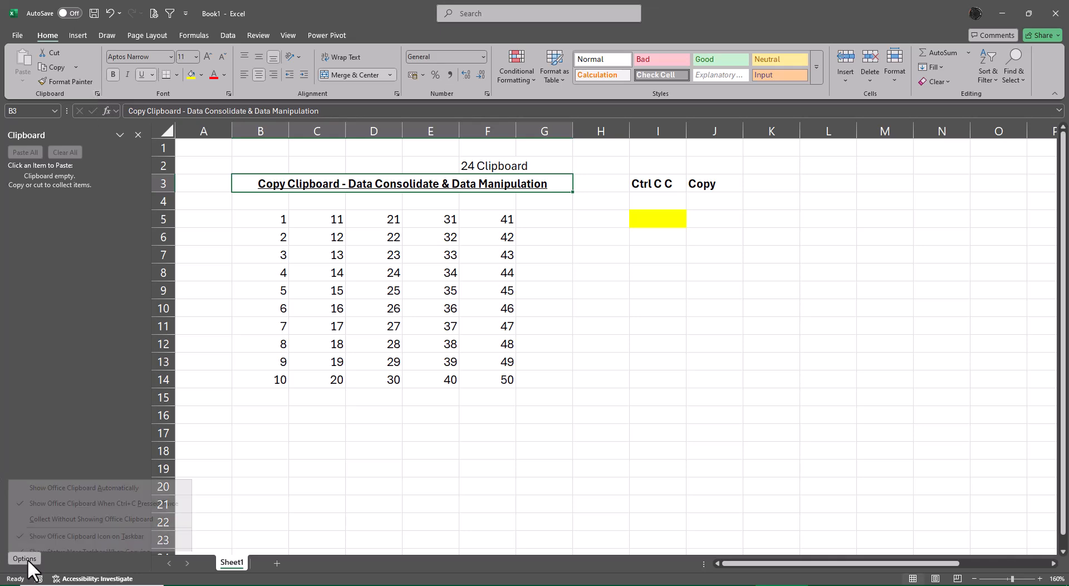
left_click(198, 502)
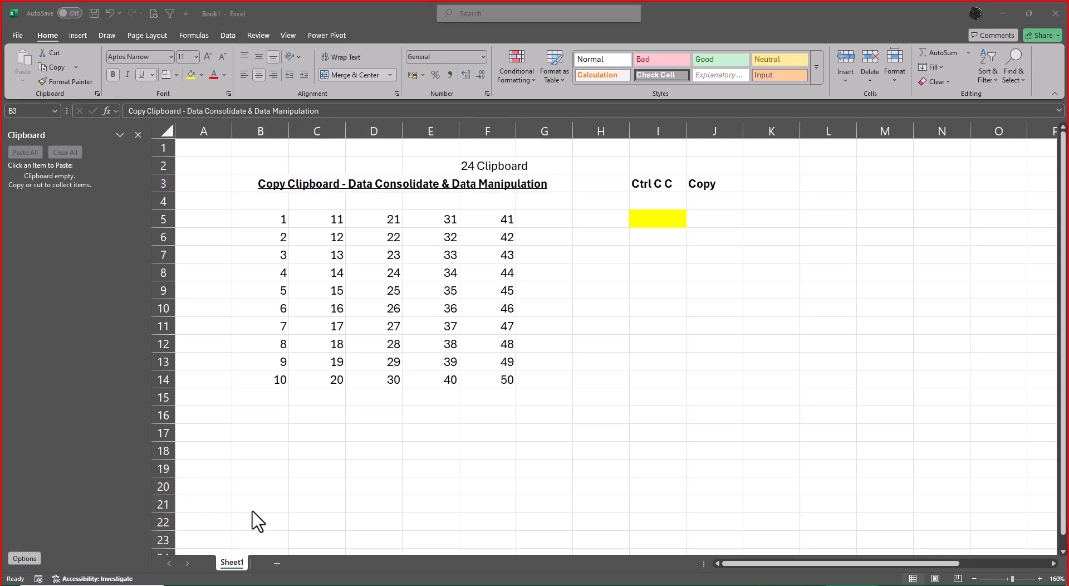
left_click(20, 557)
left_click(23, 558)
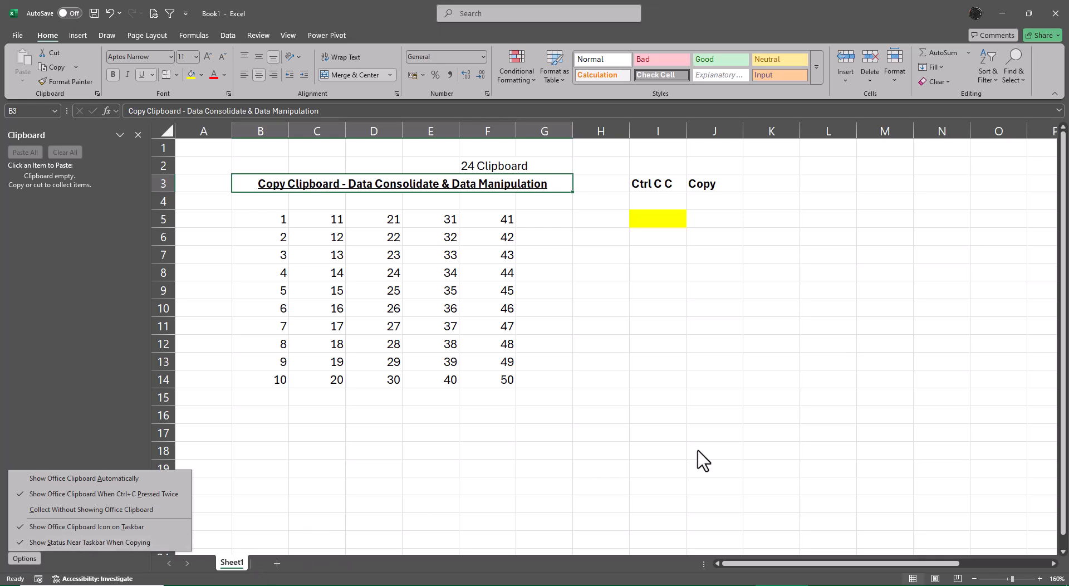
left_click(720, 431)
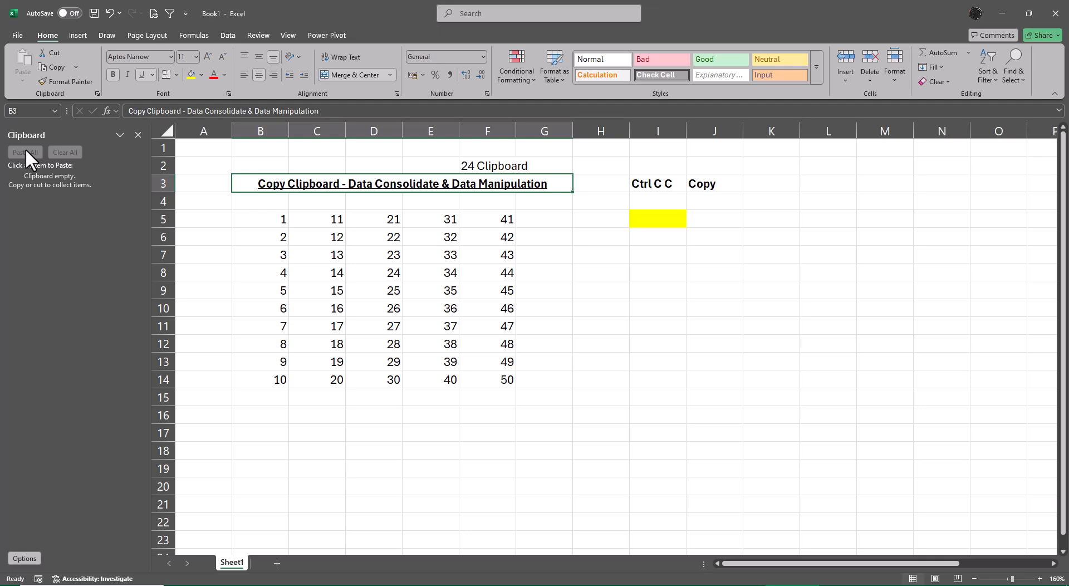
Copy the first data column, B5:B14, into the Office Clipboard
left_click_drag(279, 219, 477, 376)
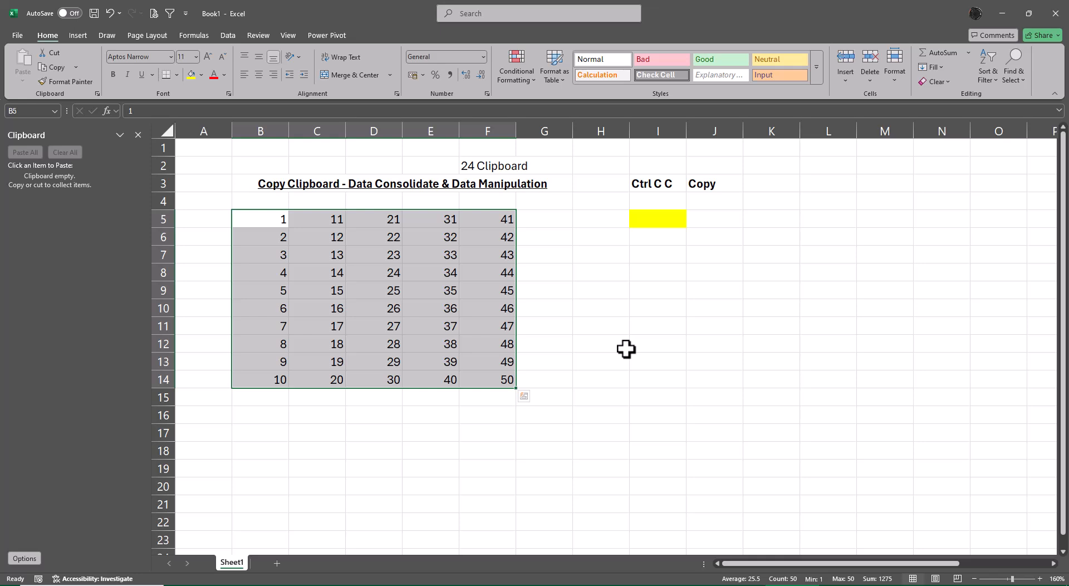
key("Right")
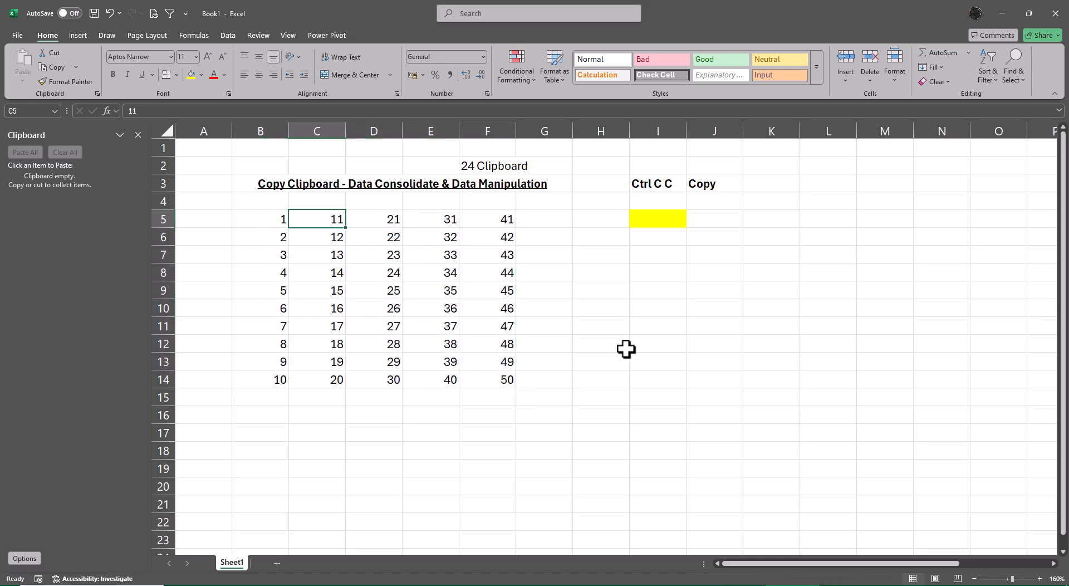
key("Left")
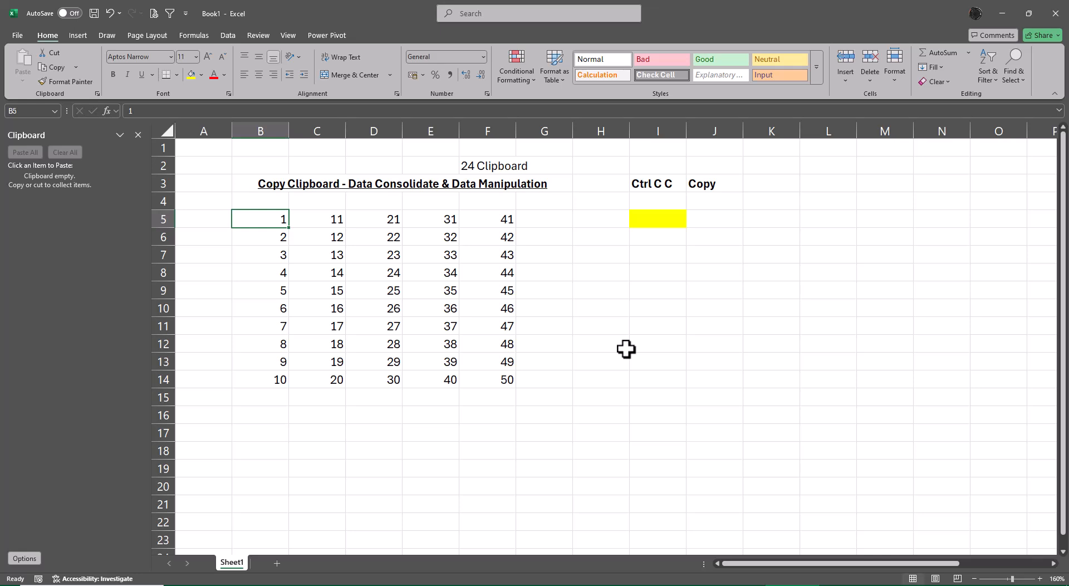
key("ctrl+shift+Down")
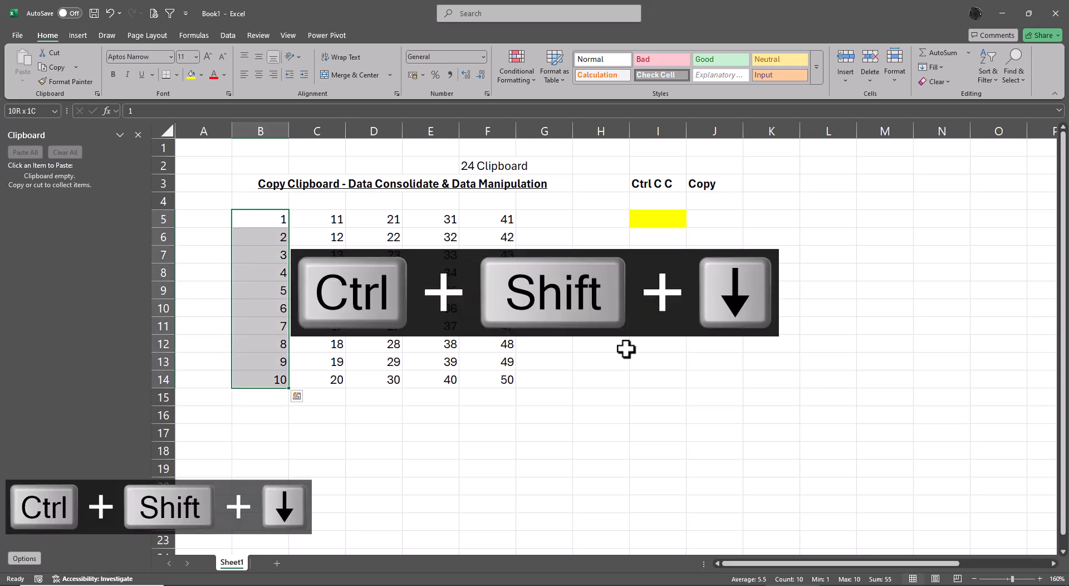
key("ctrl+c")
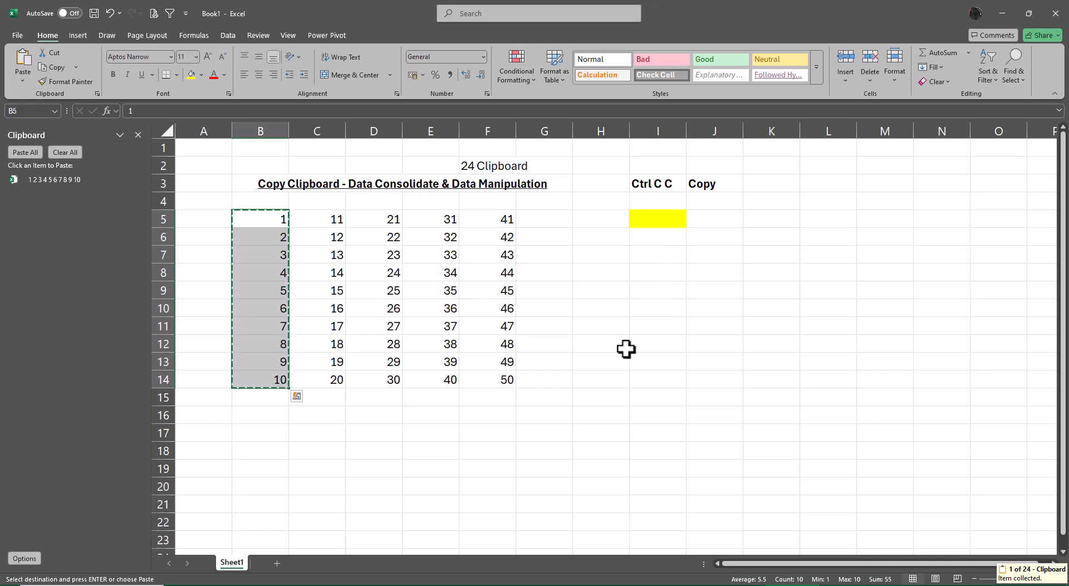
Clear all collected clipboard items and close the Clipboard pane
left_click(63, 153)
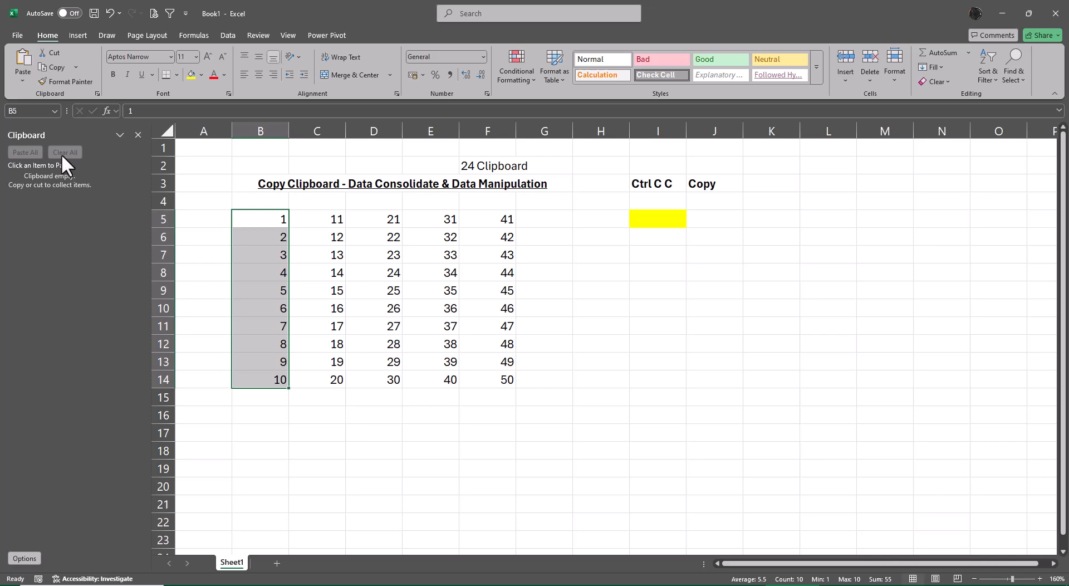
left_click(137, 135)
left_click(573, 350)
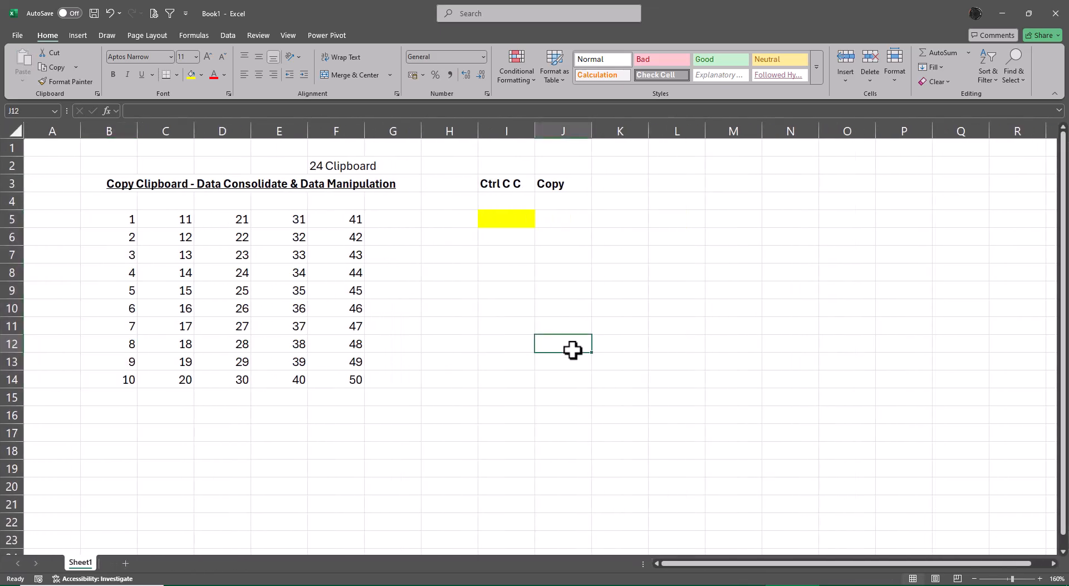
Copy the first data column, B5:B14, twice in a row to bring up the Clipboard pane
left_click(107, 223)
key("ctrl+shift+Down")
key("ctrl+c")
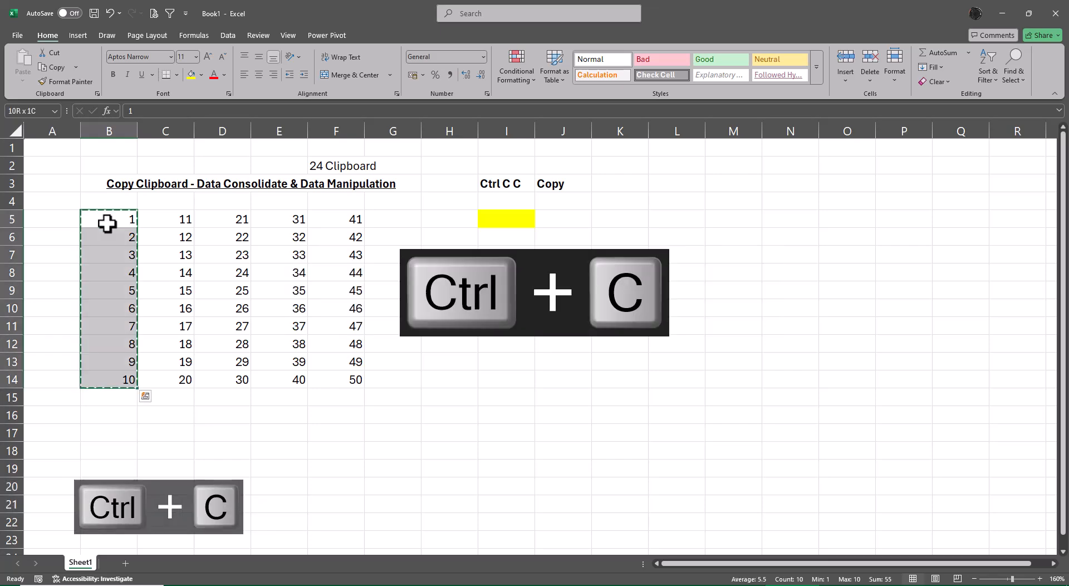
key("ctrl+c")
Collect each remaining data column, from C5:C14 through F5:F14, as a separate clipboard item
key("Right")
key("ctrl+shift+Down")
key("ctrl+c")
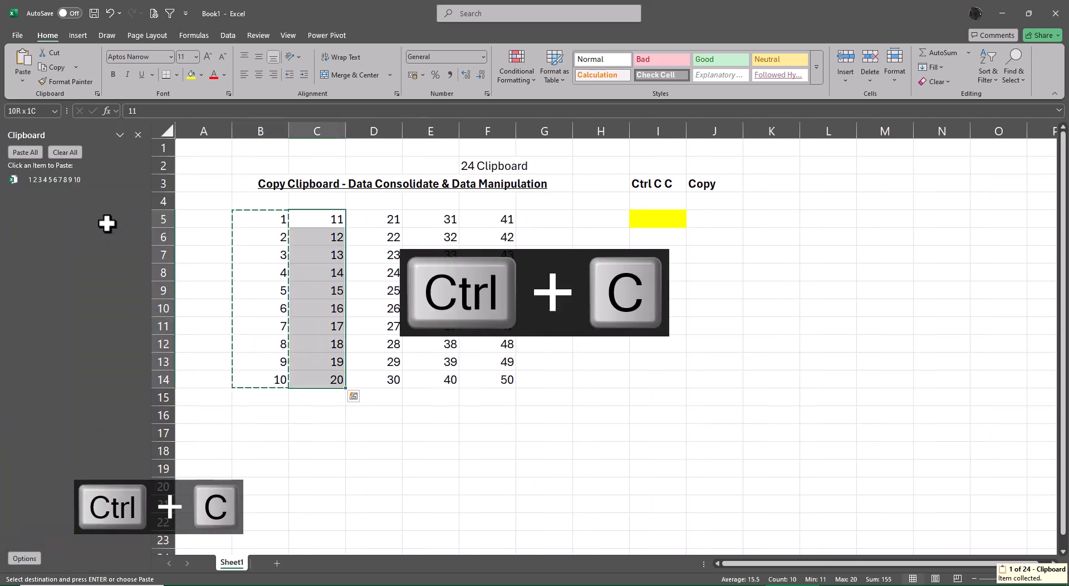
key("Right")
key("ctrl+shift+Down")
key("ctrl+c")
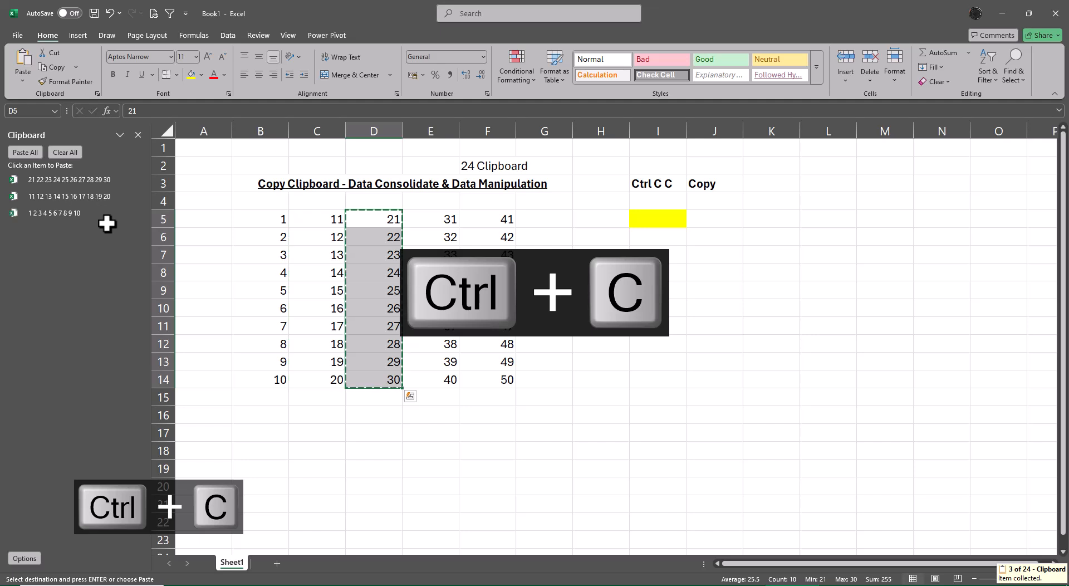
key("Right")
key("ctrl+shift+Down")
key("ctrl+c")
key("Right")
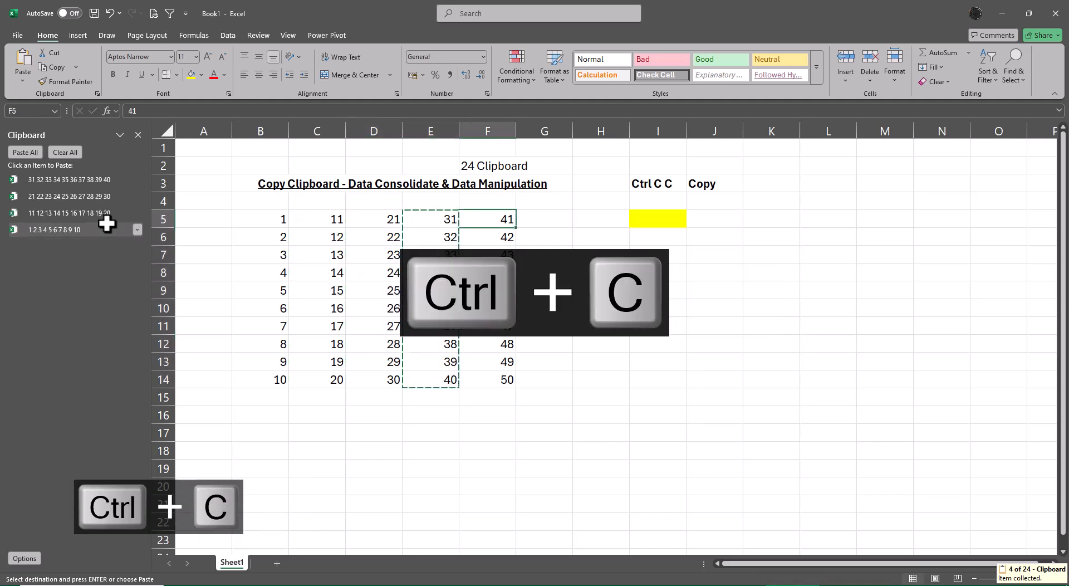
key("ctrl+shift+Down")
key("ctrl+c")
key("ctrl+c")
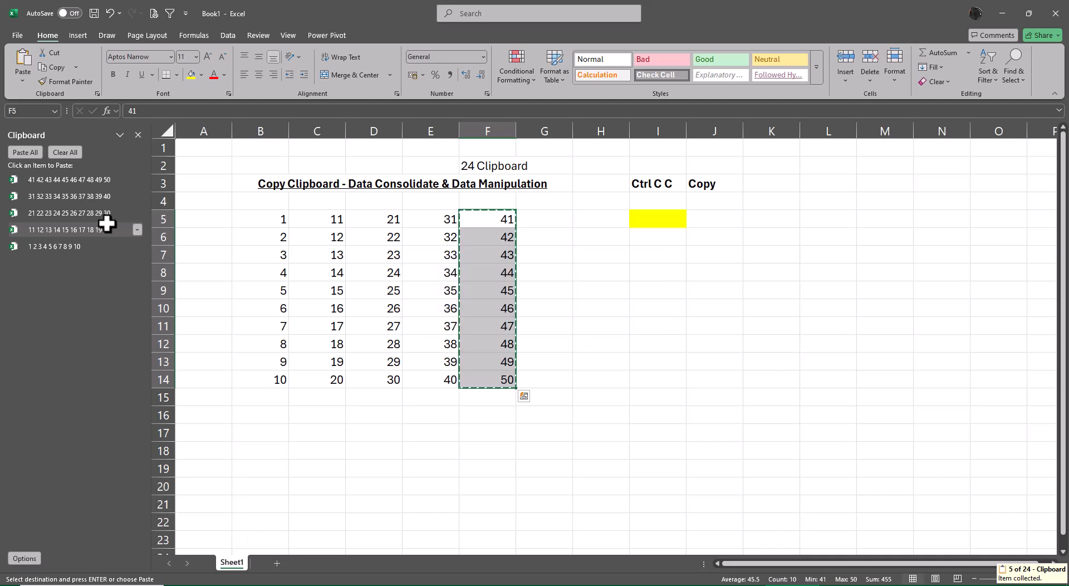
Paste all collected columns as one stacked column starting at I5, and clear the clipboard items
left_click(664, 221)
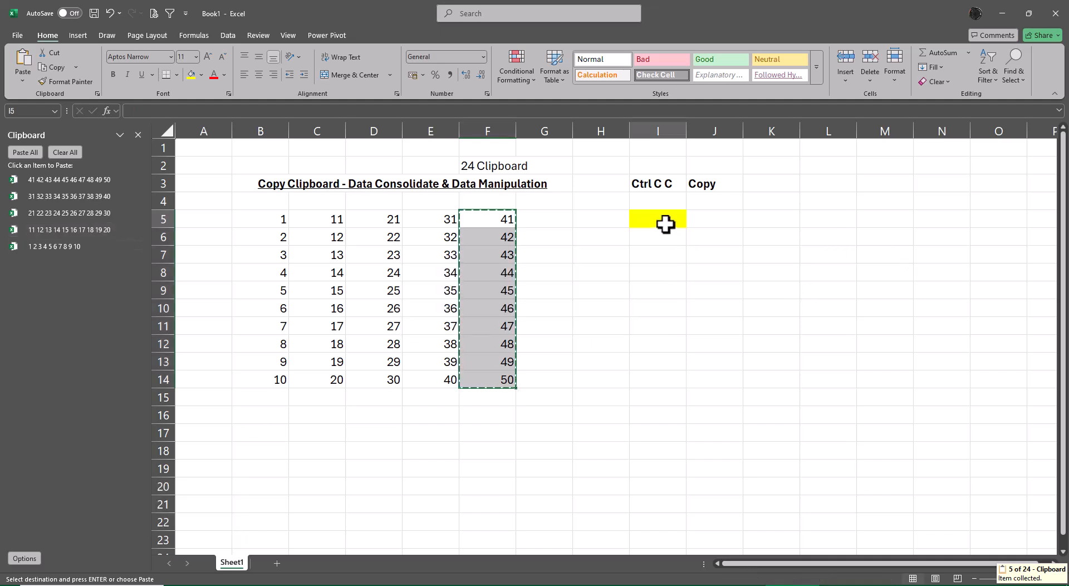
left_click(25, 152)
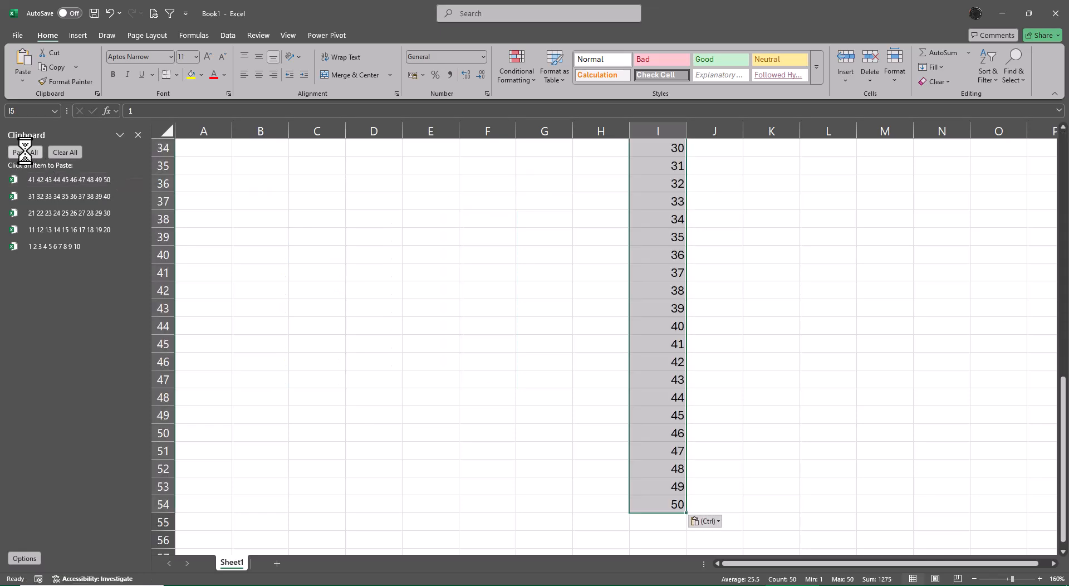
key("ctrl+Up")
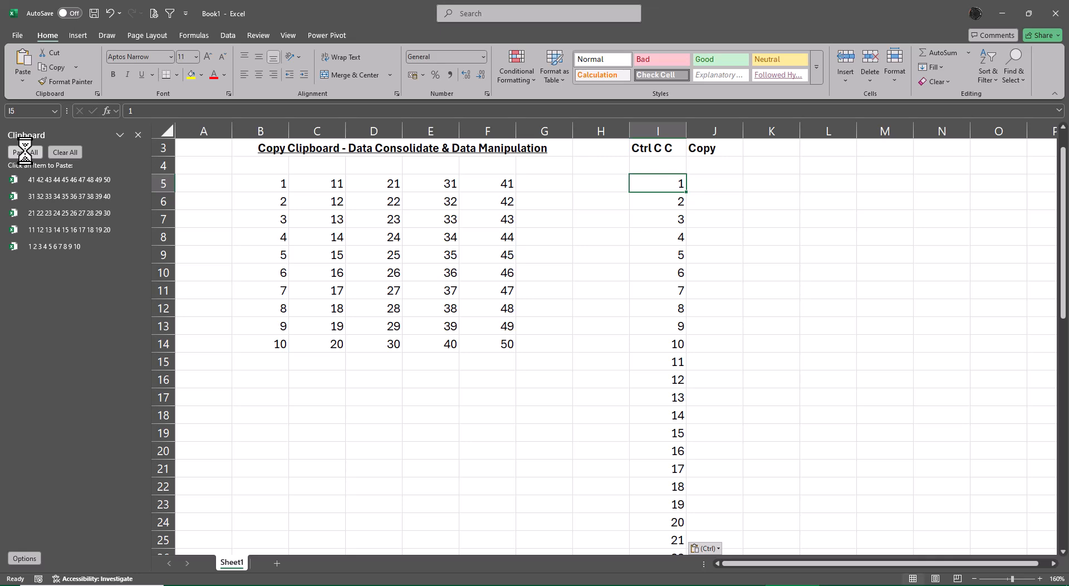
left_click(65, 152)
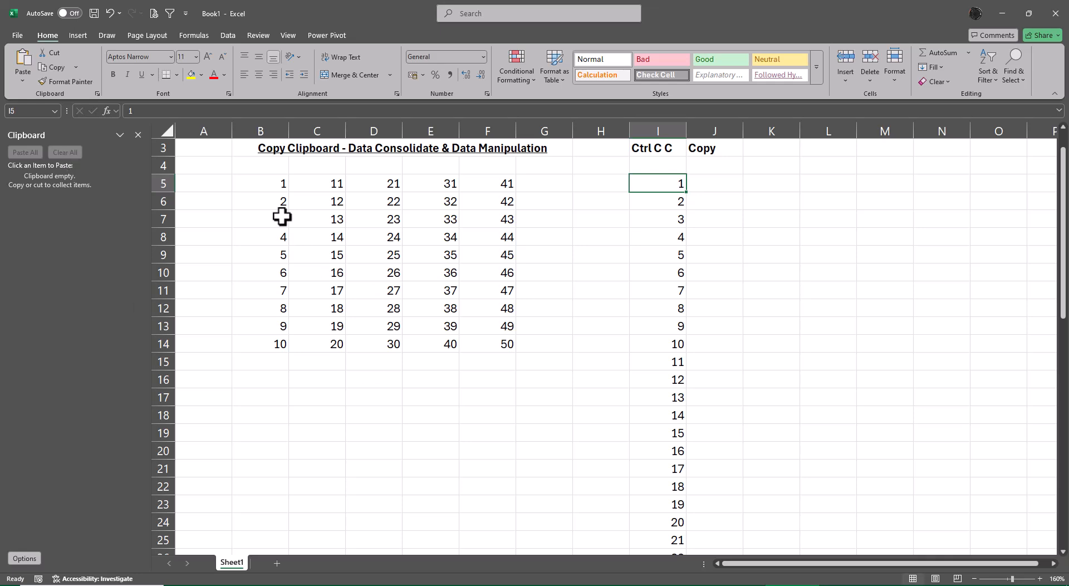
Collect the five data columns again, from B5:B14 through F5:F14, as separate clipboard items
left_click(268, 184)
key("ctrl+shift+Down")
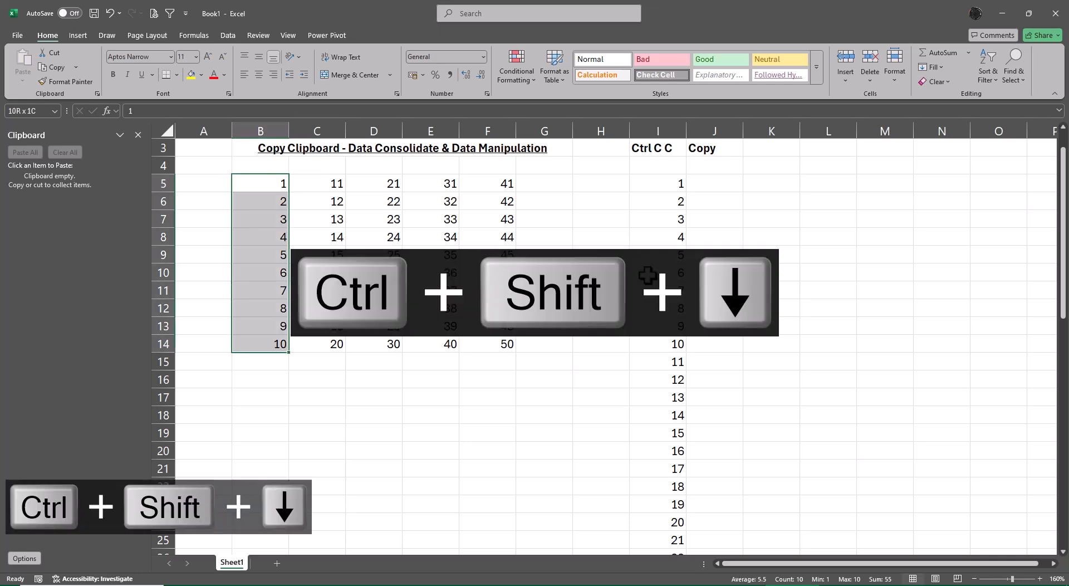
key("ctrl+c")
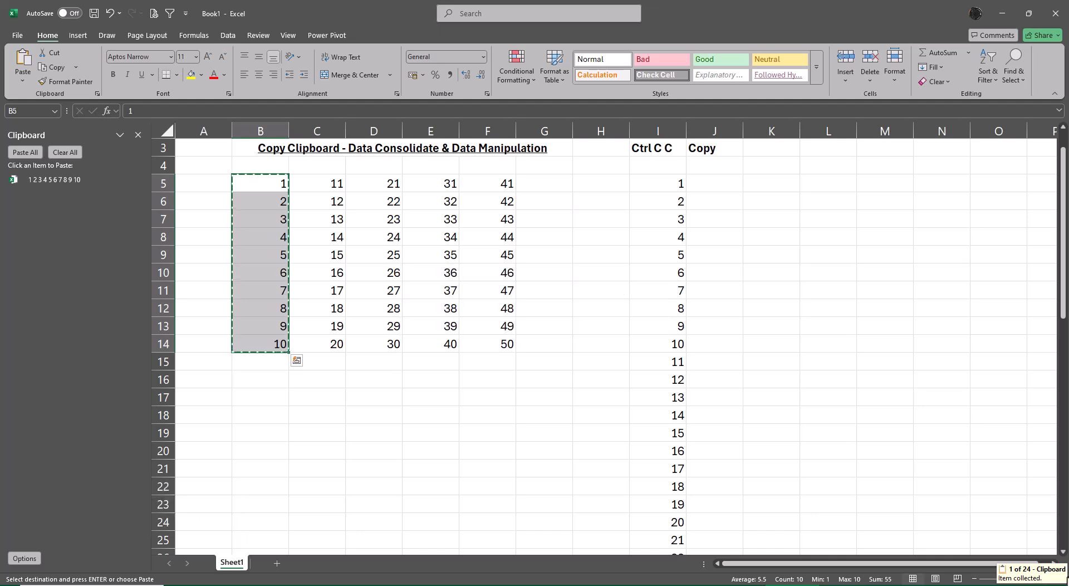
key("Right")
key("ctrl+shift+Down")
key("ctrl+c")
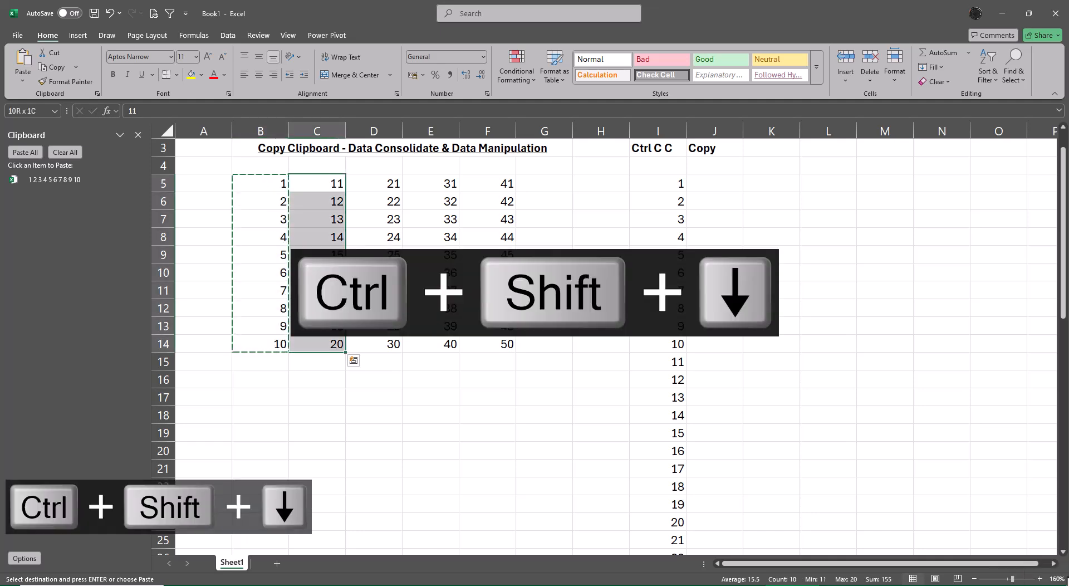
key("Right")
key("ctrl+shift+Down")
key("ctrl+c")
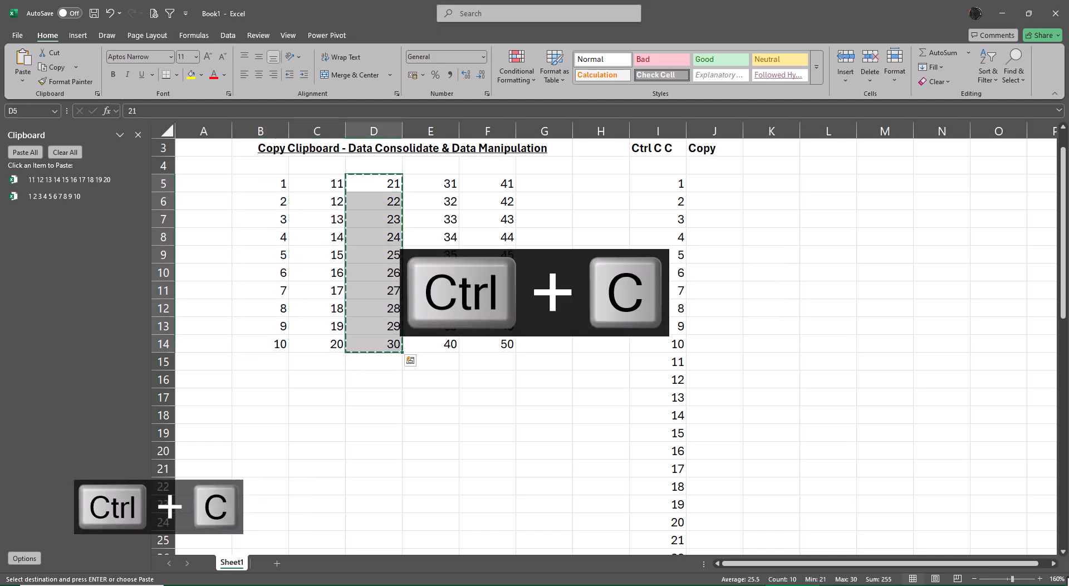
key("Right")
key("ctrl+shift+Down")
key("ctrl+c")
key("Right")
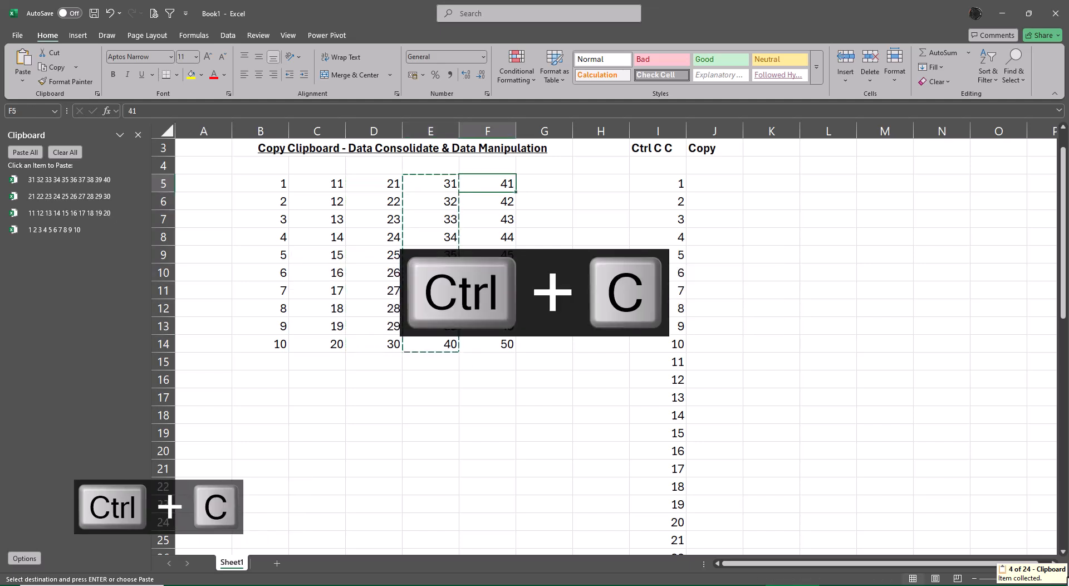
key("ctrl+shift+Down")
key("ctrl+c")
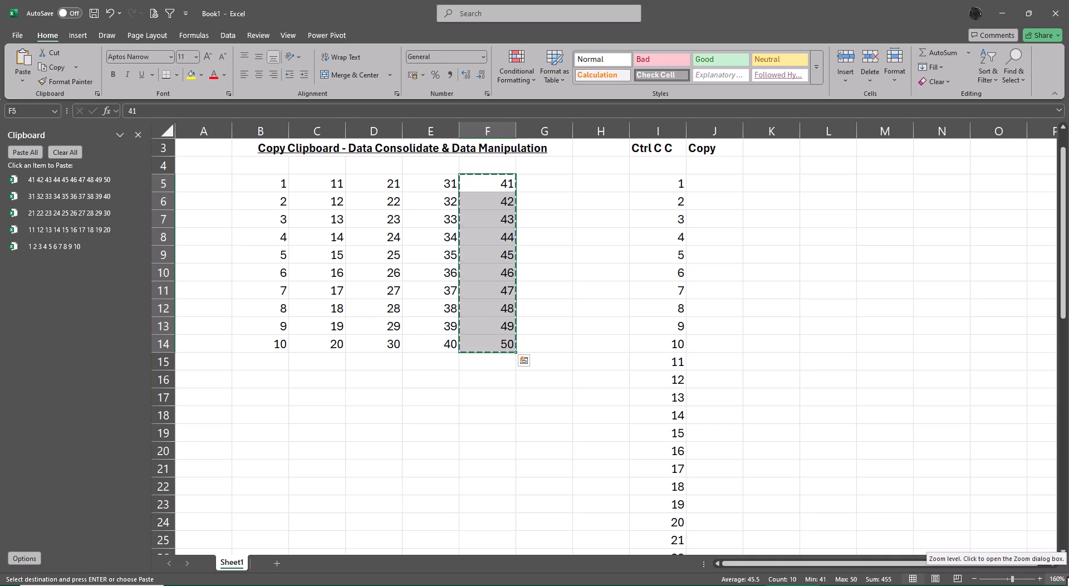
Cancel the copy selection, clear all collected clipboard items and close the Clipboard pane
key("Escape")
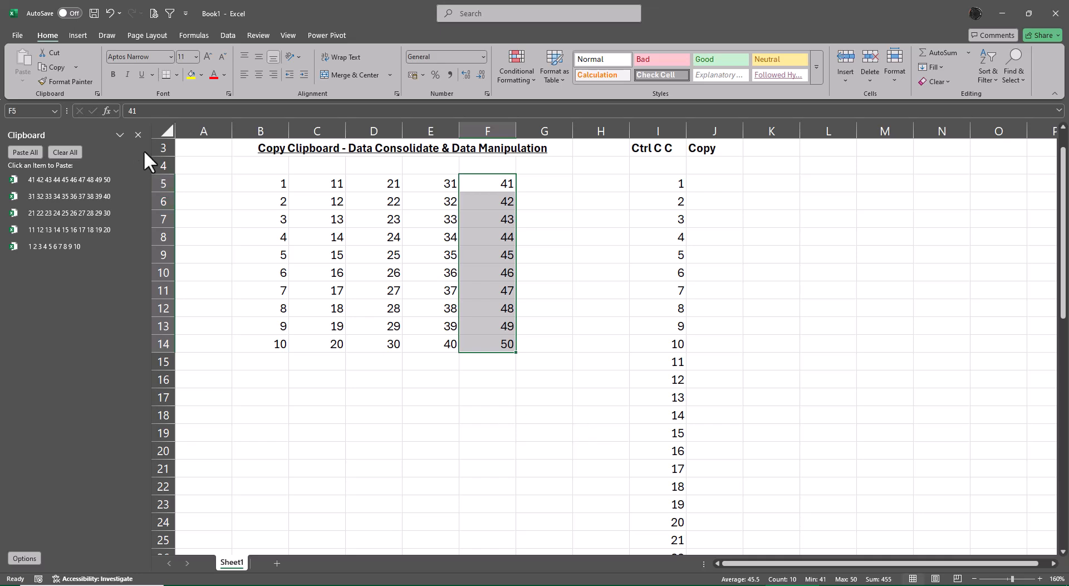
left_click(66, 150)
left_click(812, 265)
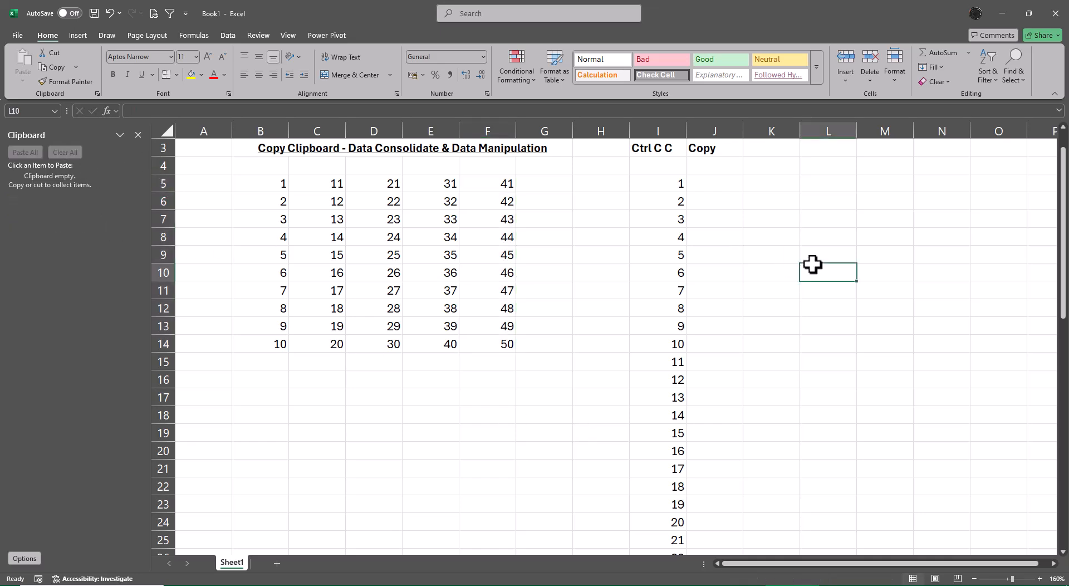
left_click(137, 135)
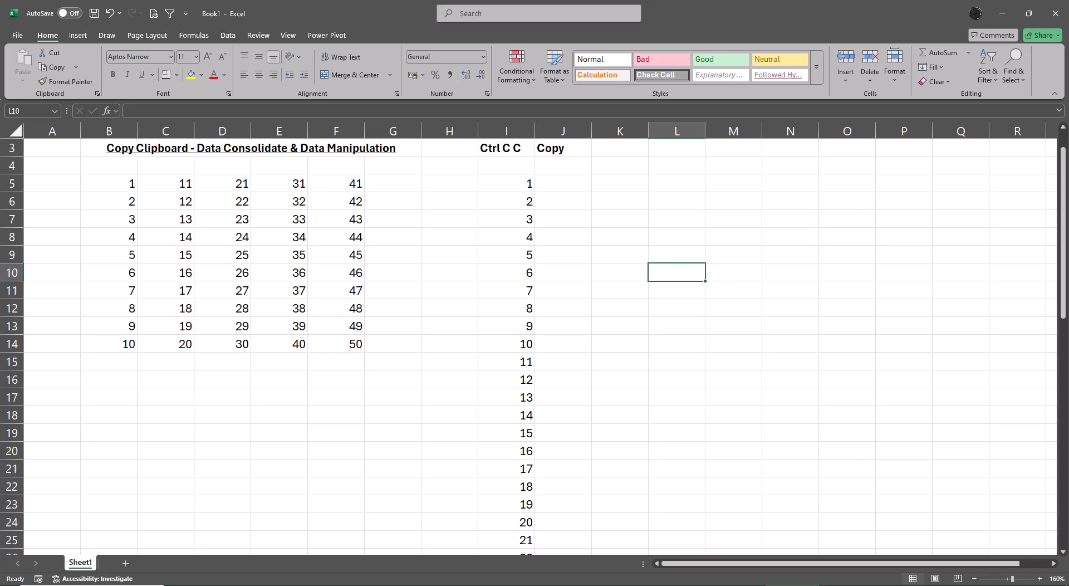
Add a new blank worksheet to Book1 and minimize the open workbook windows
left_click(125, 564)
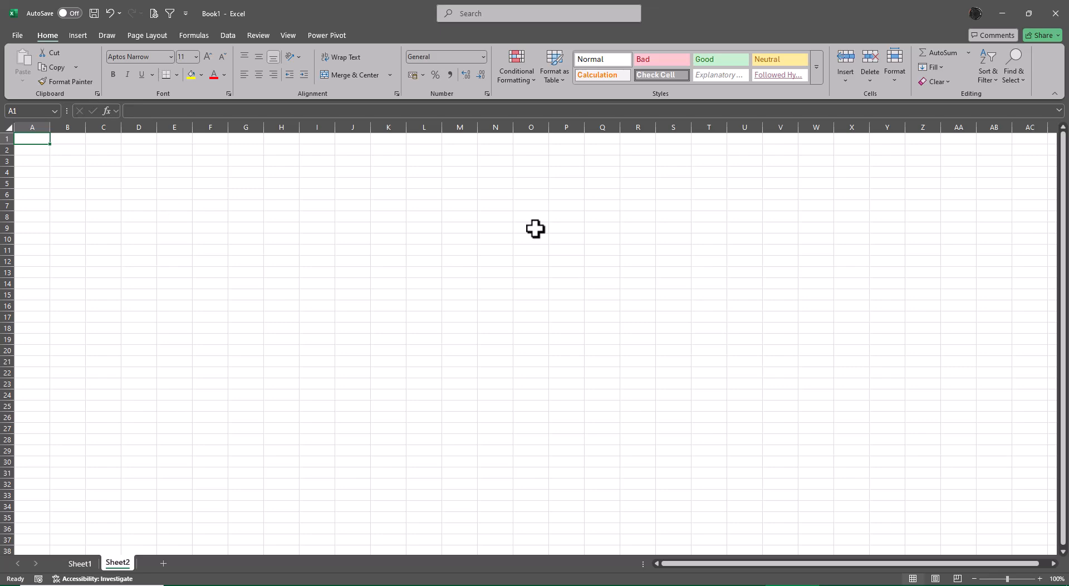
left_click(1004, 11)
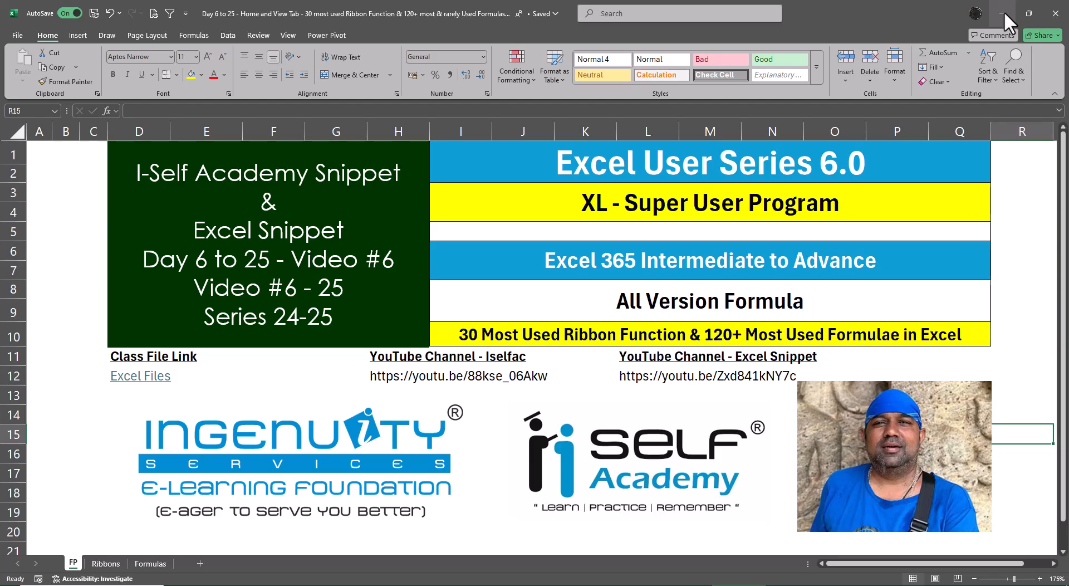
left_click(1004, 12)
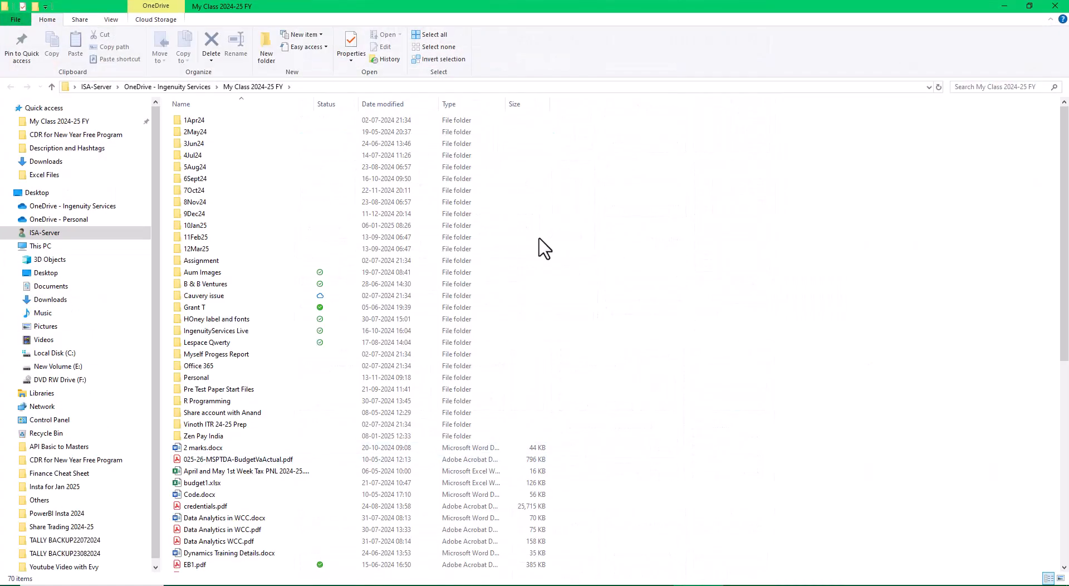
In File Explorer, copy 2020.xlsx, 2021.xlsx and 2022.xlsx from the subfolder named Folder in Excel Day 2 Session 2 under 9Dec24
double_click(199, 214)
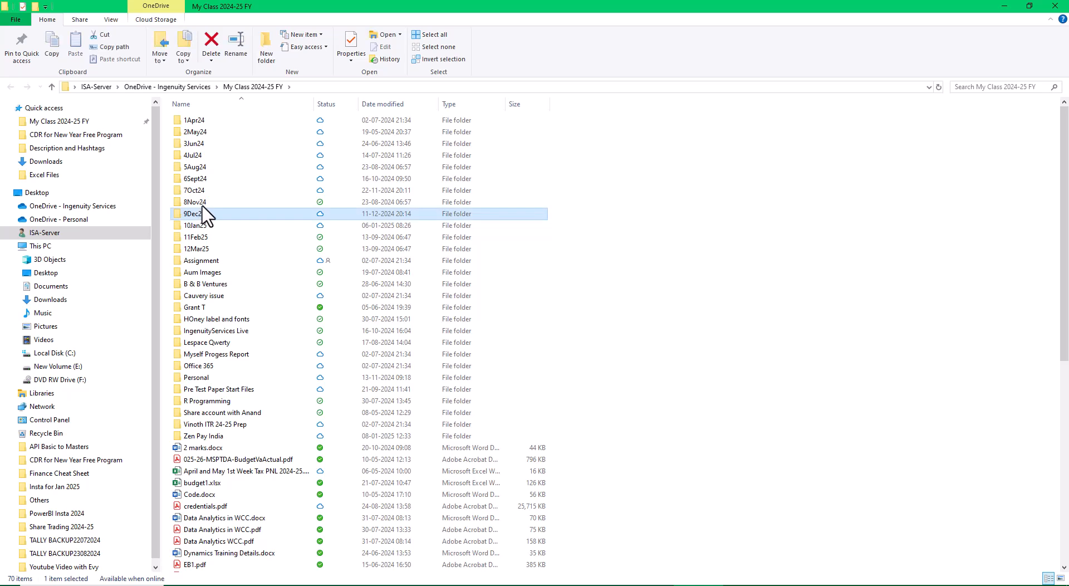
double_click(205, 132)
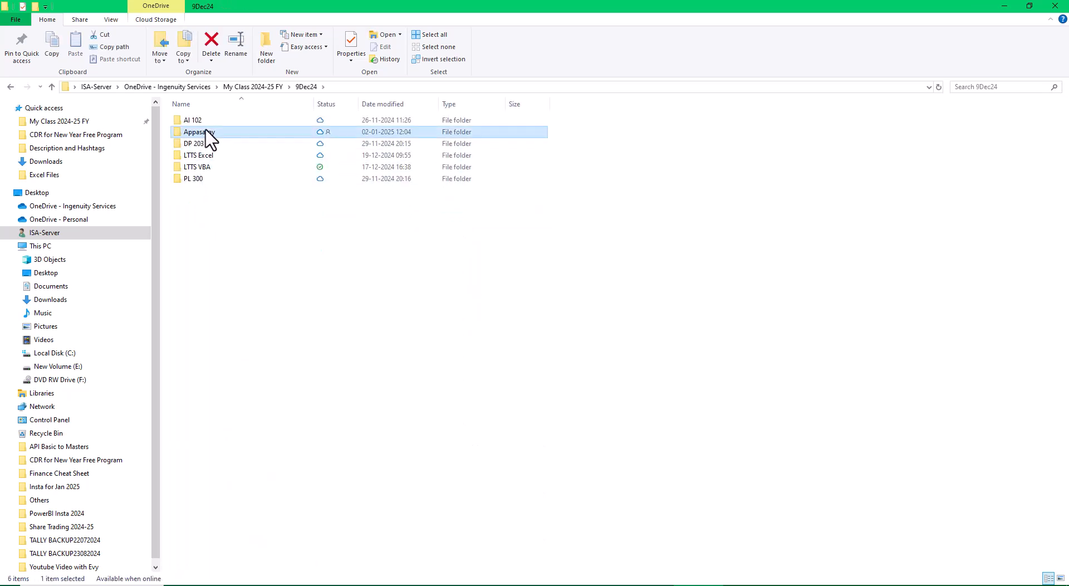
double_click(223, 155)
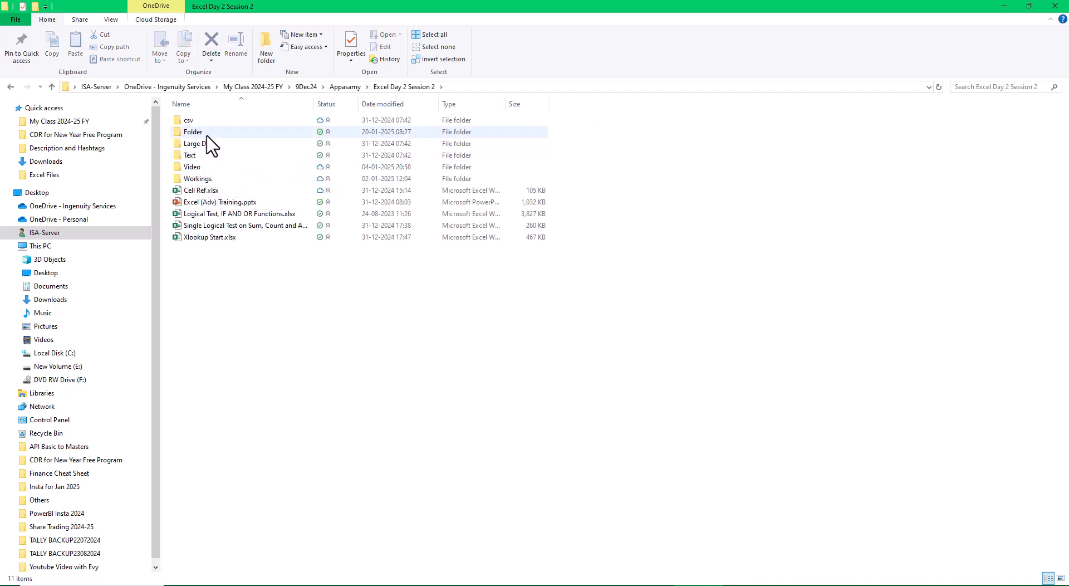
double_click(207, 136)
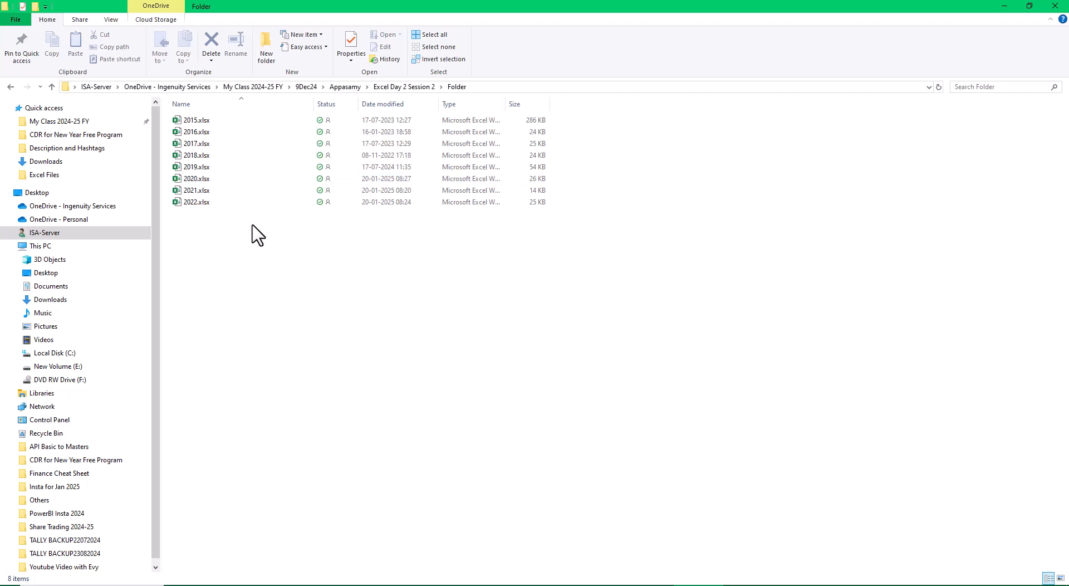
left_click_drag(252, 225, 192, 175)
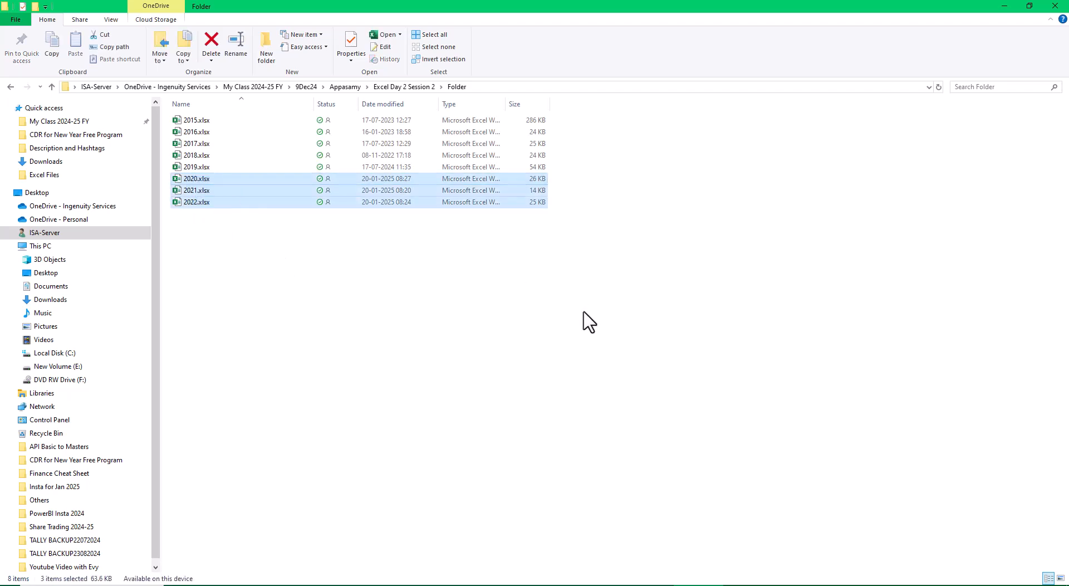
key("ctrl+c")
Paste the copied workbooks into Class 6 Files, in the Files folder of XL for Free Batch 2 - 2025 - Lang Tamil
left_click(1005, 6)
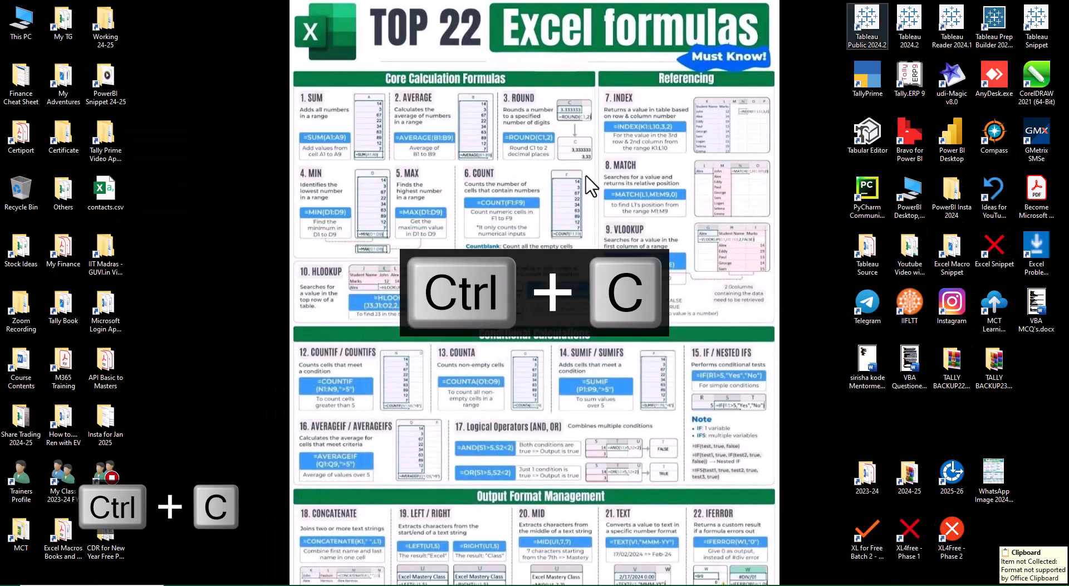
left_click(878, 531)
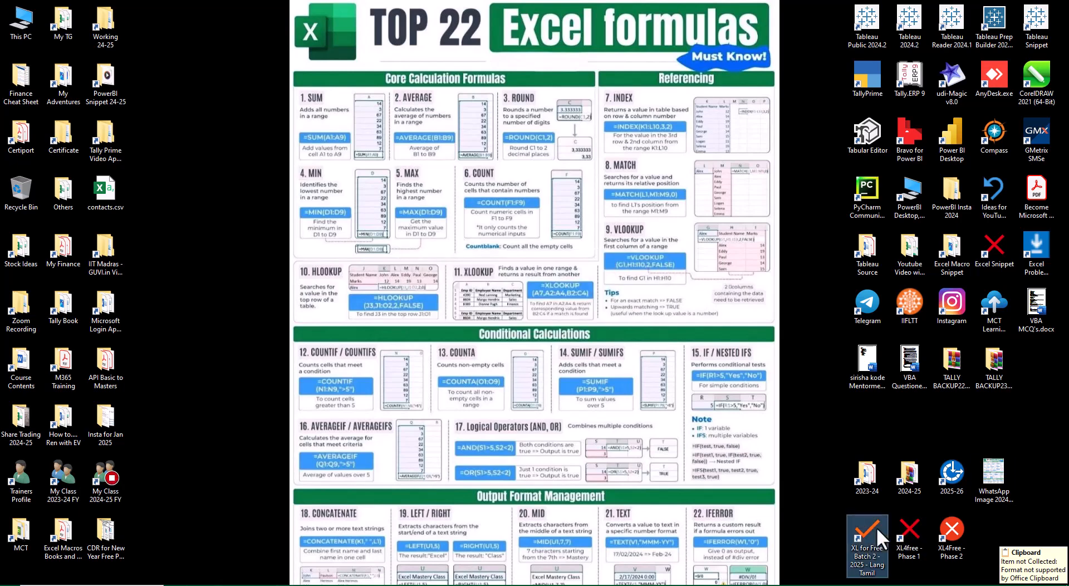
double_click(877, 526)
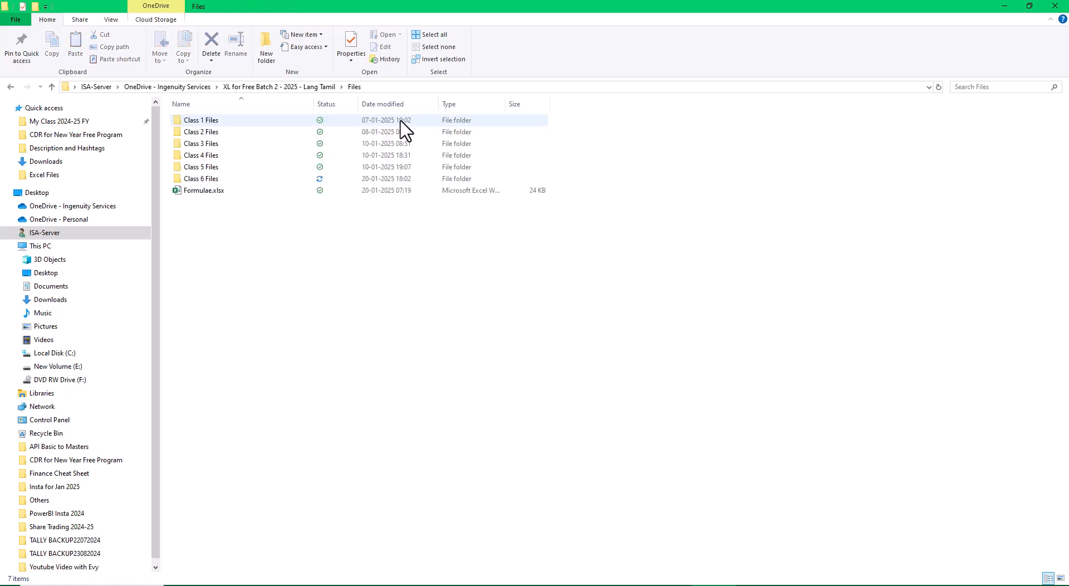
left_click(202, 179)
key("Return")
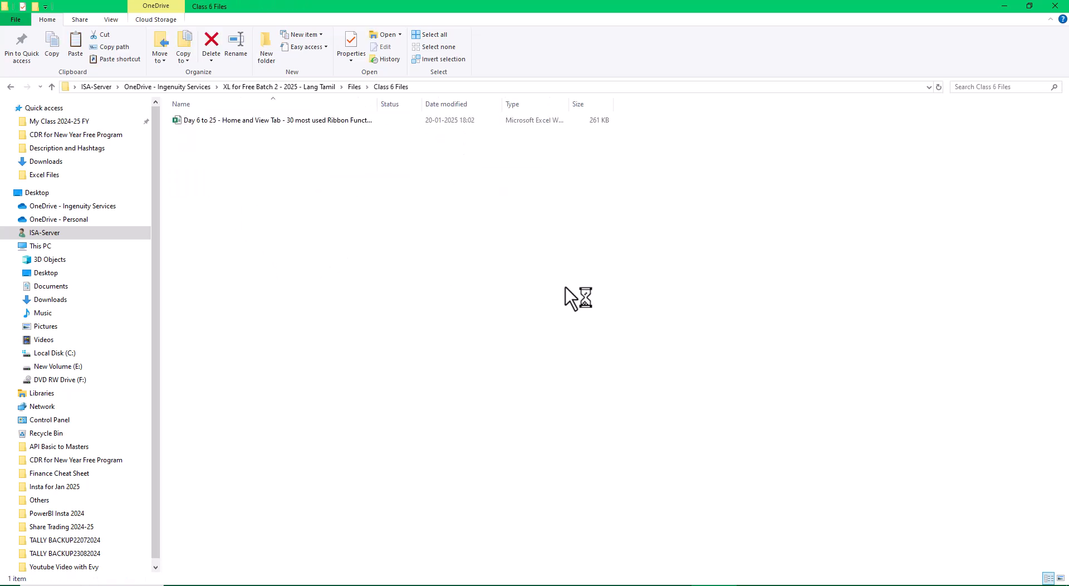
key("ctrl+v")
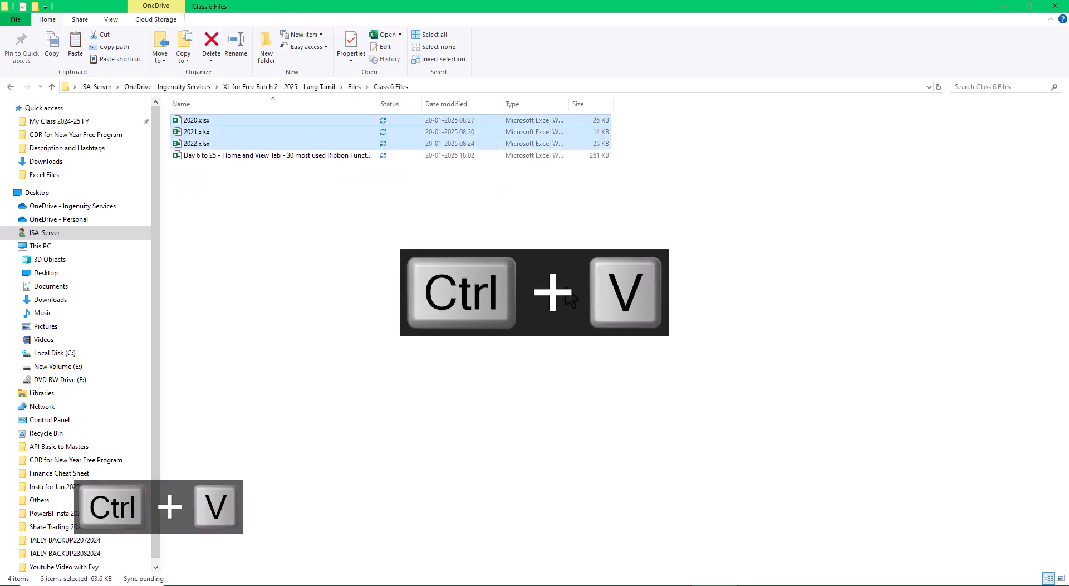
Open the 2020.xlsx workbook from the Class 6 Files folder in Excel
left_click(246, 166)
left_click(215, 123)
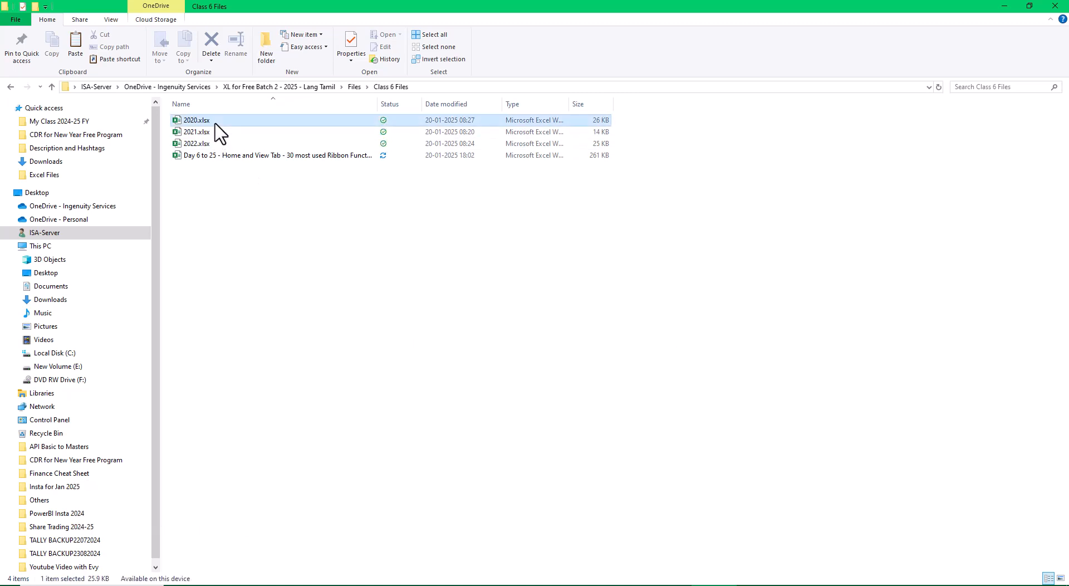
key("Delete")
key("ctrl+z")
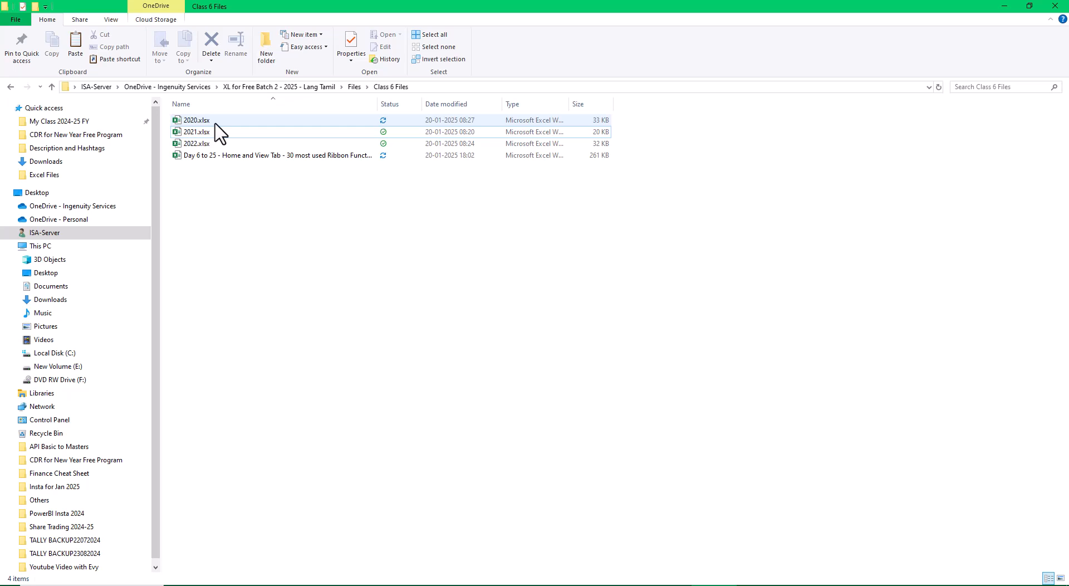
key("alt+Tab")
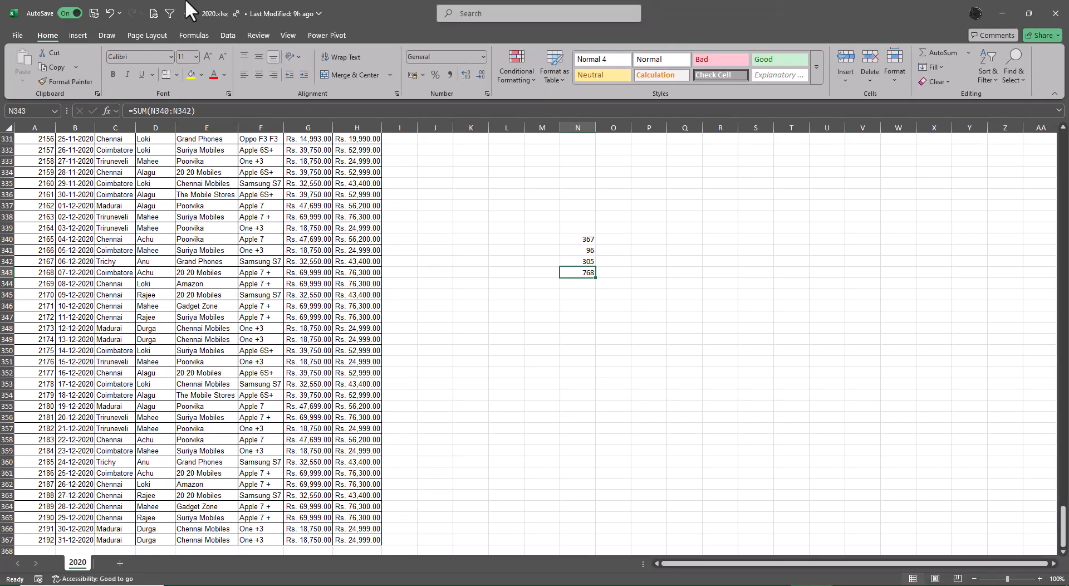
Delete the stray calculation values in N340:N343 of the 2020 worksheet
key("shift+Up")
key("shift+Up")
key("shift+Up")
key("Delete")
Check the extent of the invoice number column by selecting A2:A367 in the 2020 worksheet
key("ctrl+Left")
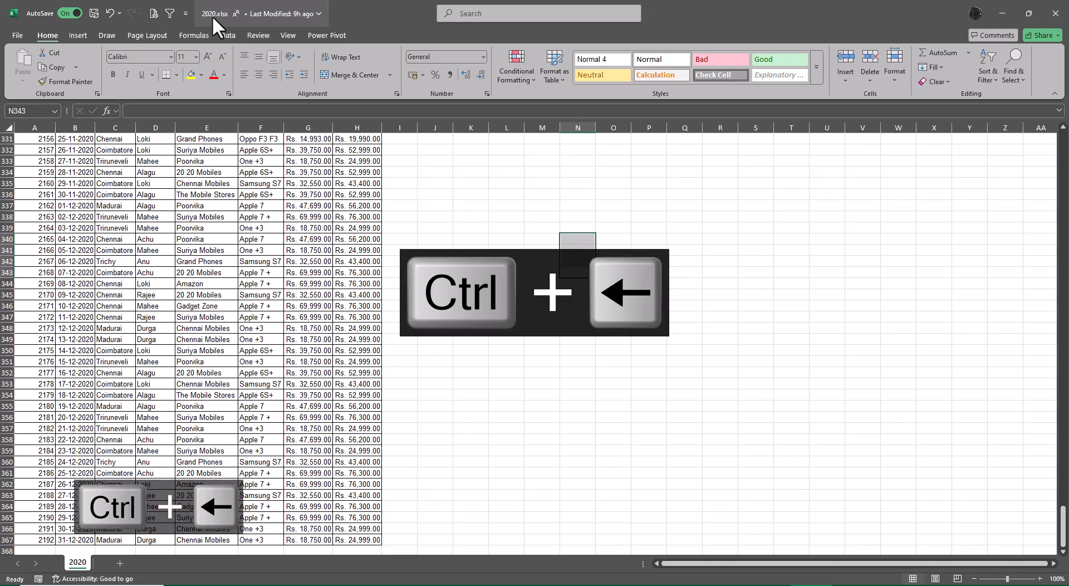
key("ctrl+Up")
key("ctrl+Down")
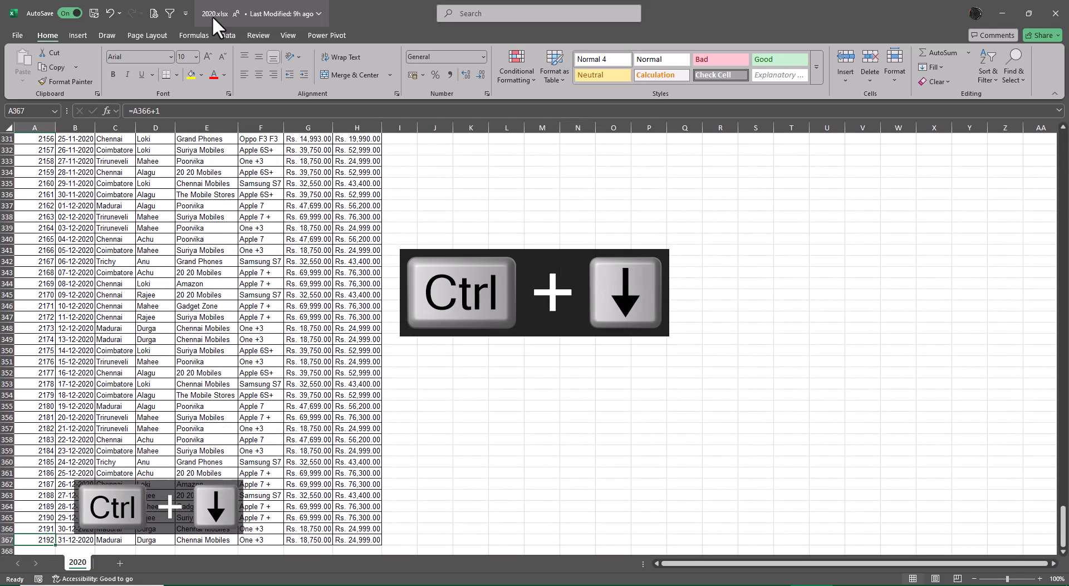
key("ctrl+Up")
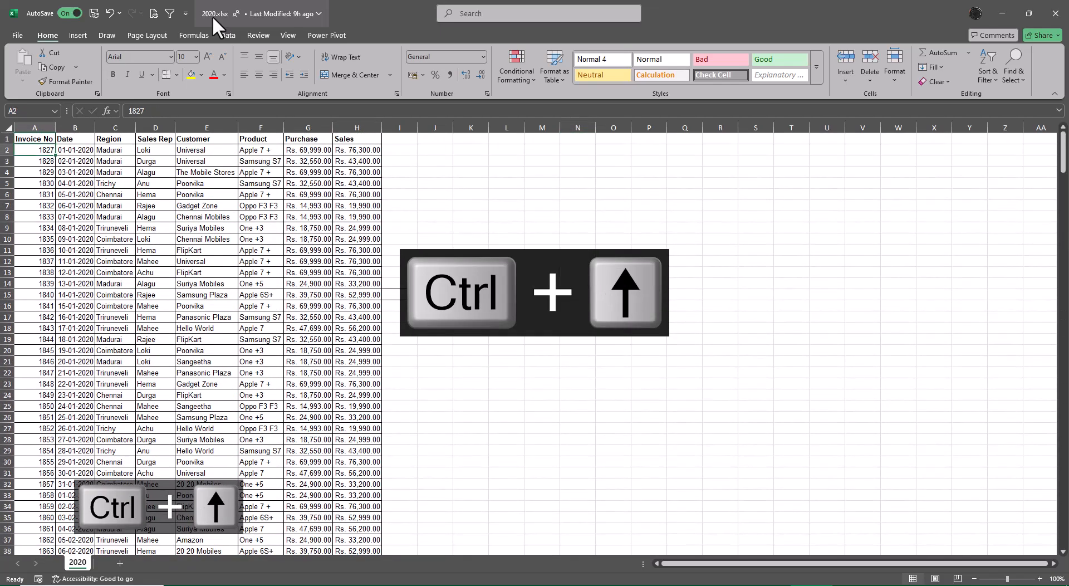
key("ctrl+shift+Down")
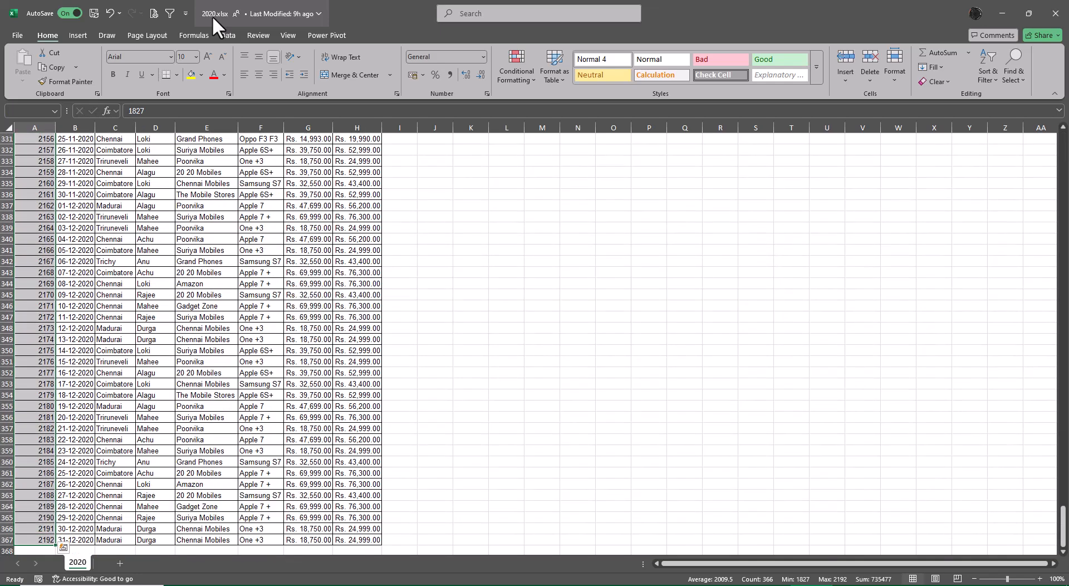
Return to the Class 6 Files folder and open the 2021.xlsx workbook
left_click(1005, 12)
key("alt+Tab")
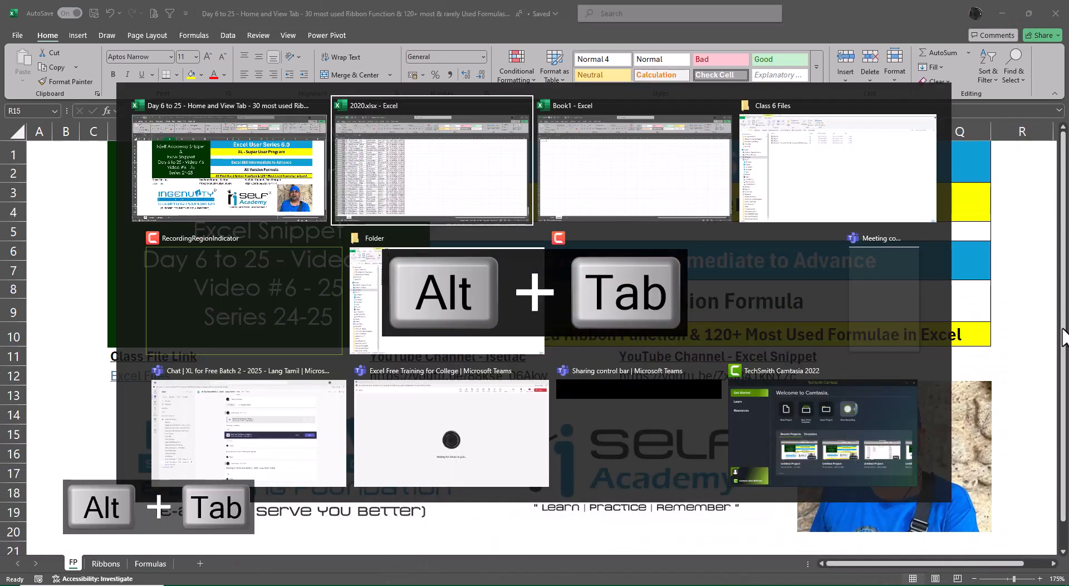
key("alt+Tab")
key("alt+Tab")
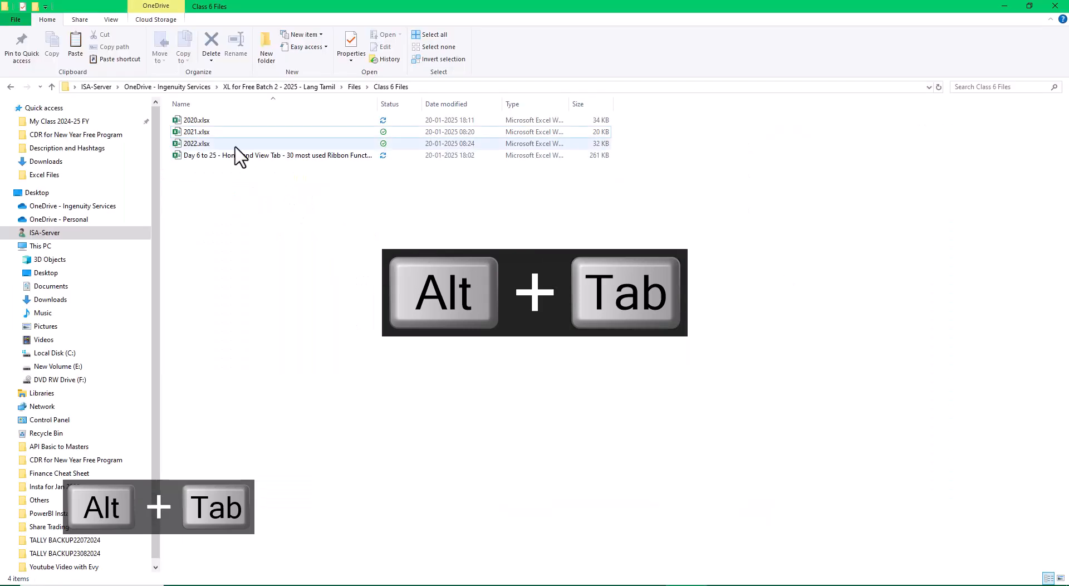
double_click(221, 132)
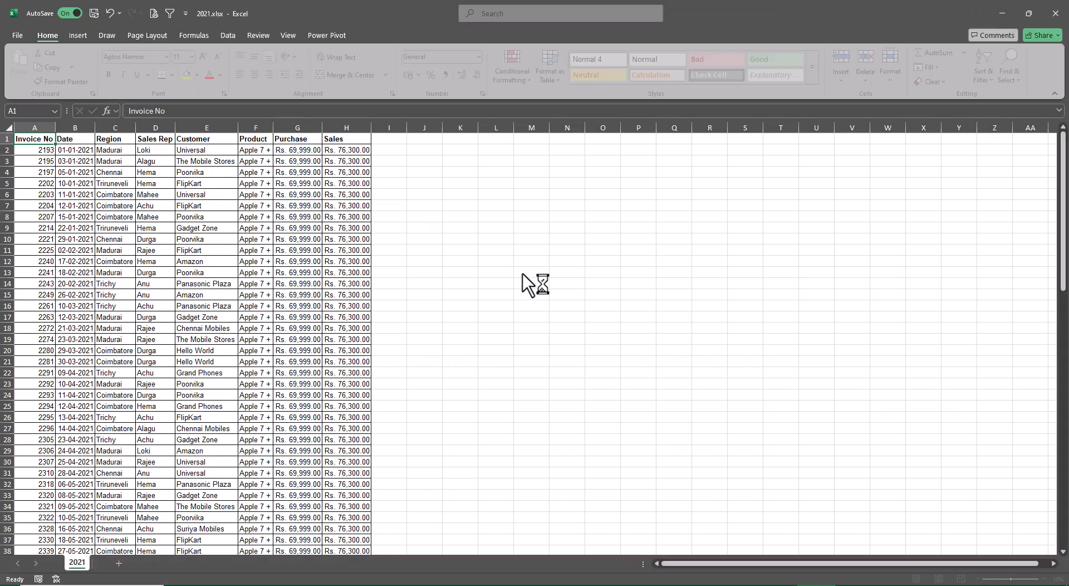
Go to the Invoice No column of the 2021 worksheet and examine its data range
left_click(187, 308)
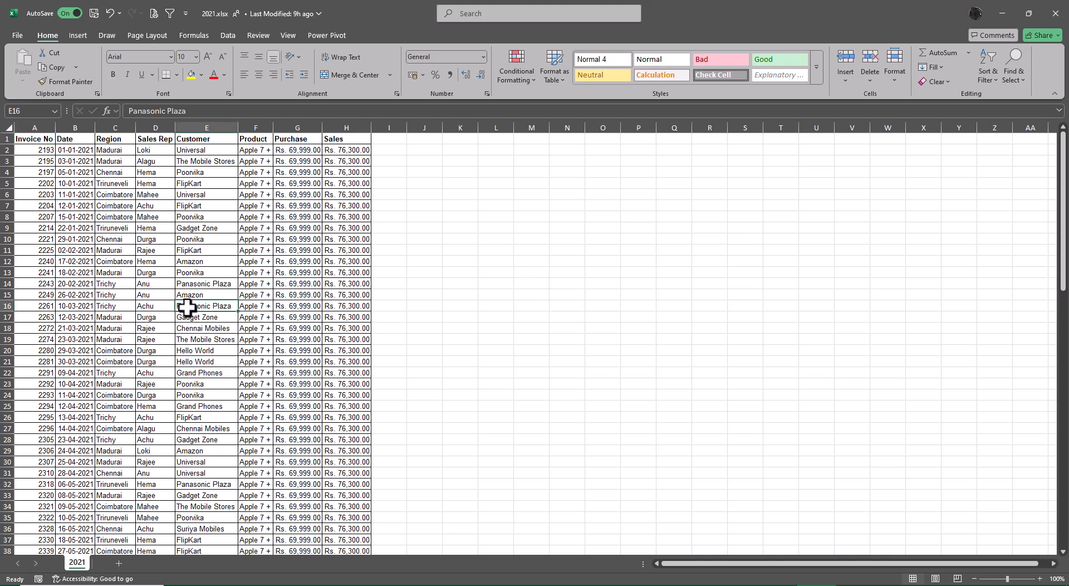
key("Left")
key("Left")
key("Left")
key("Left")
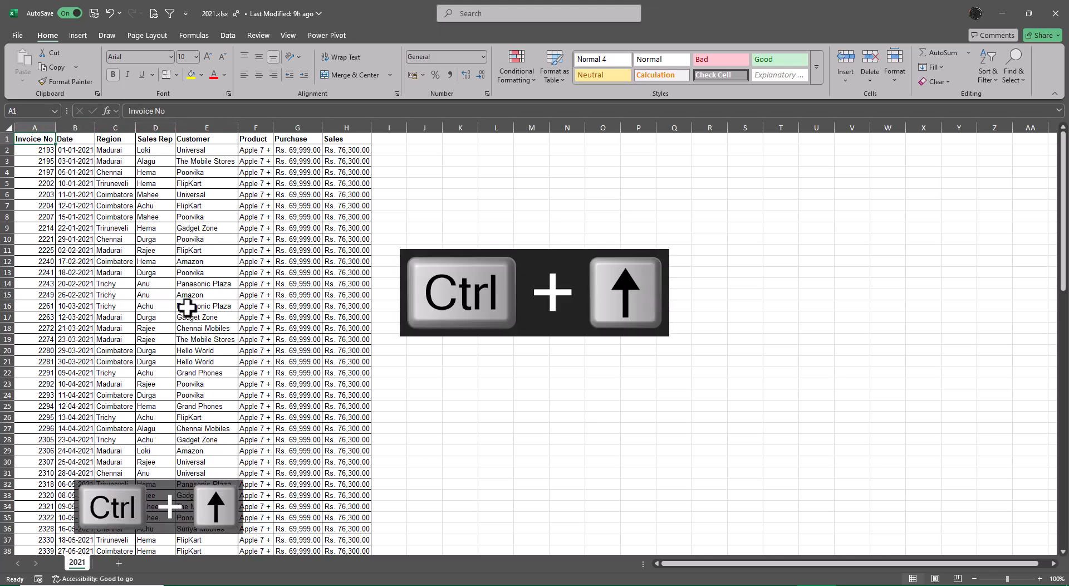
key("ctrl+Up")
key("Down")
key("ctrl+shift+Down")
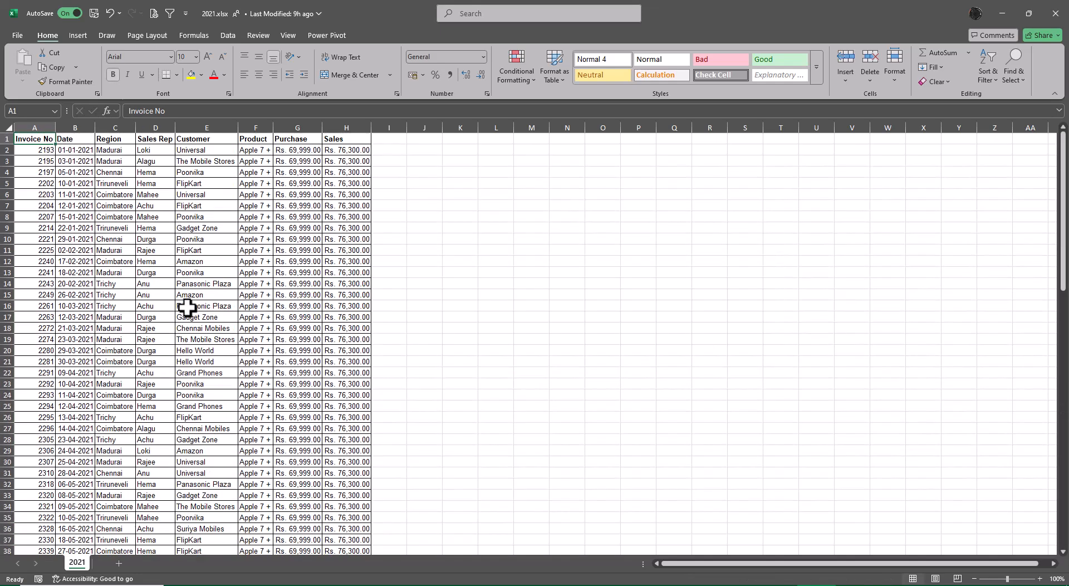
Switch to 2020.xlsx and copy its data range B2:H367, from Date through Sales without the headers
key("alt+Tab")
key("alt+Tab")
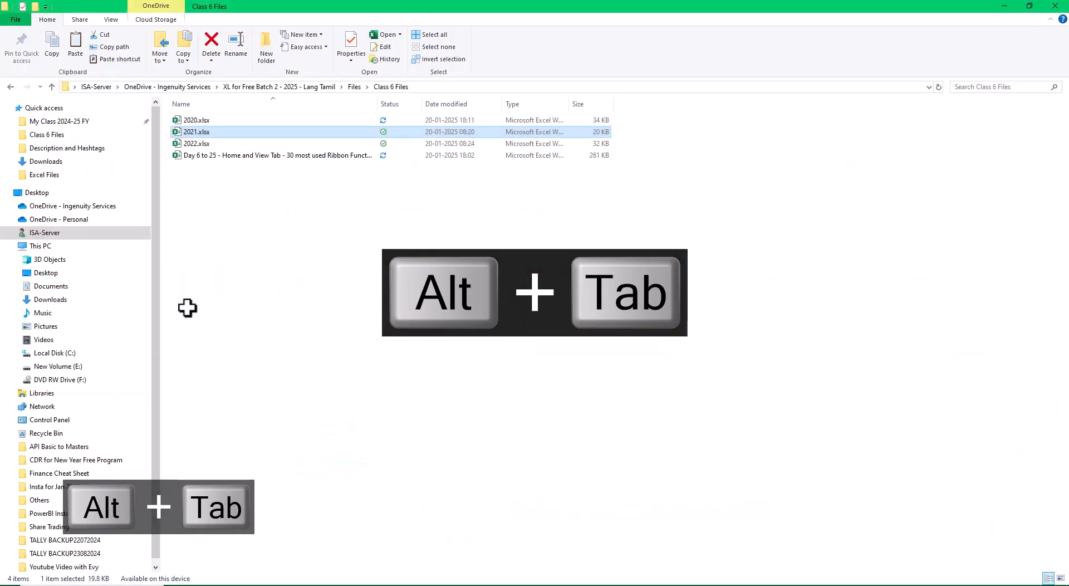
key("alt+Tab")
key("Tab")
key("Tab")
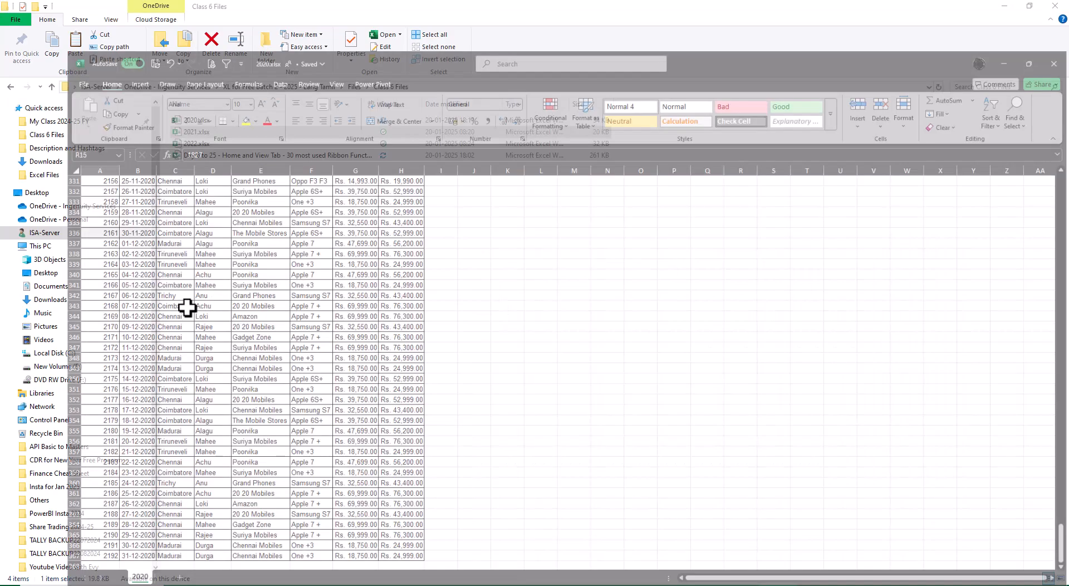
key("Down")
key("Right")
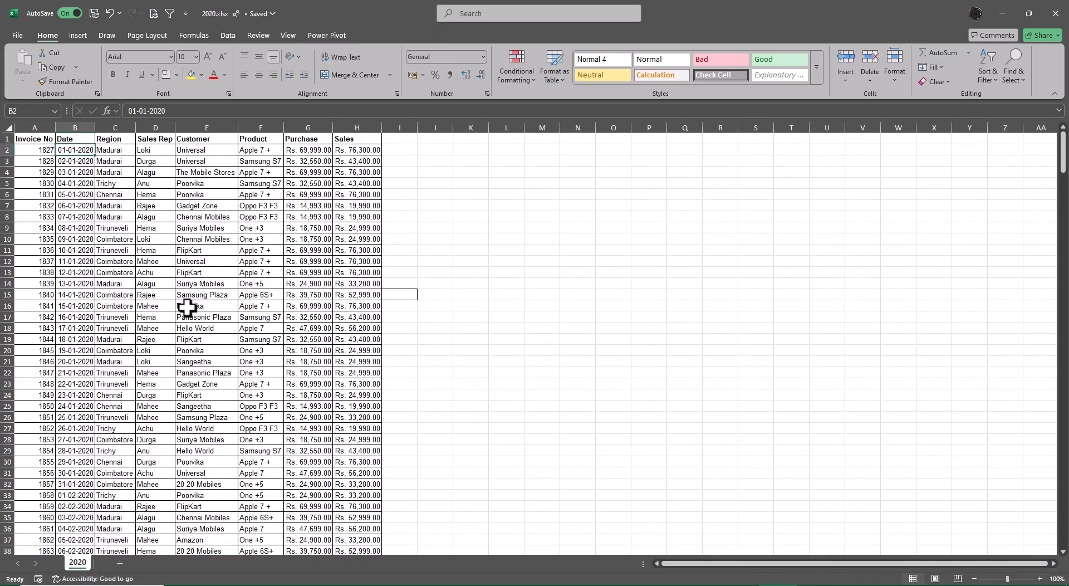
key("ctrl+shift+Right")
key("ctrl+shift+Down")
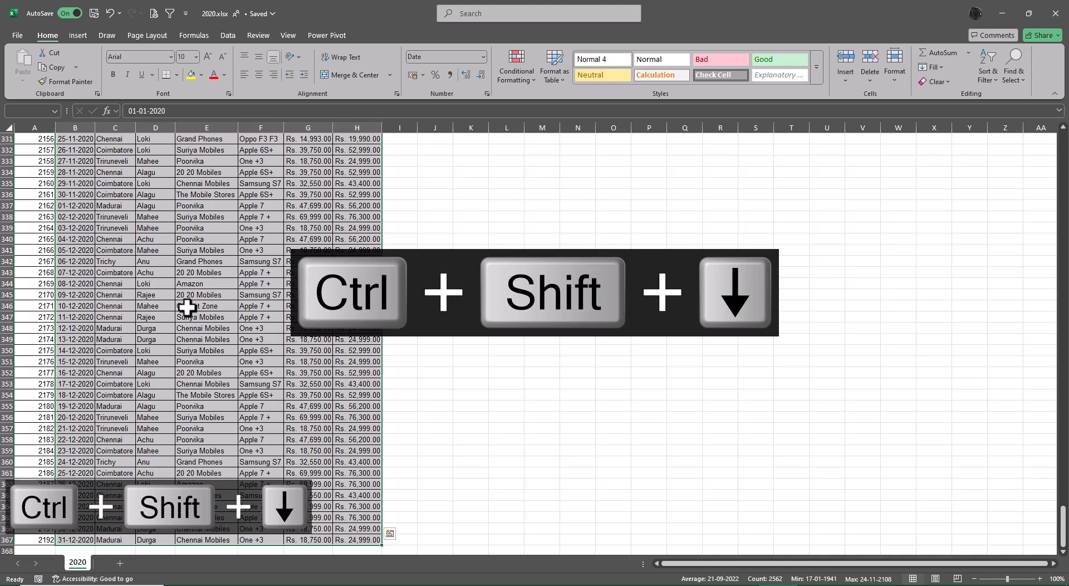
key("ctrl+c")
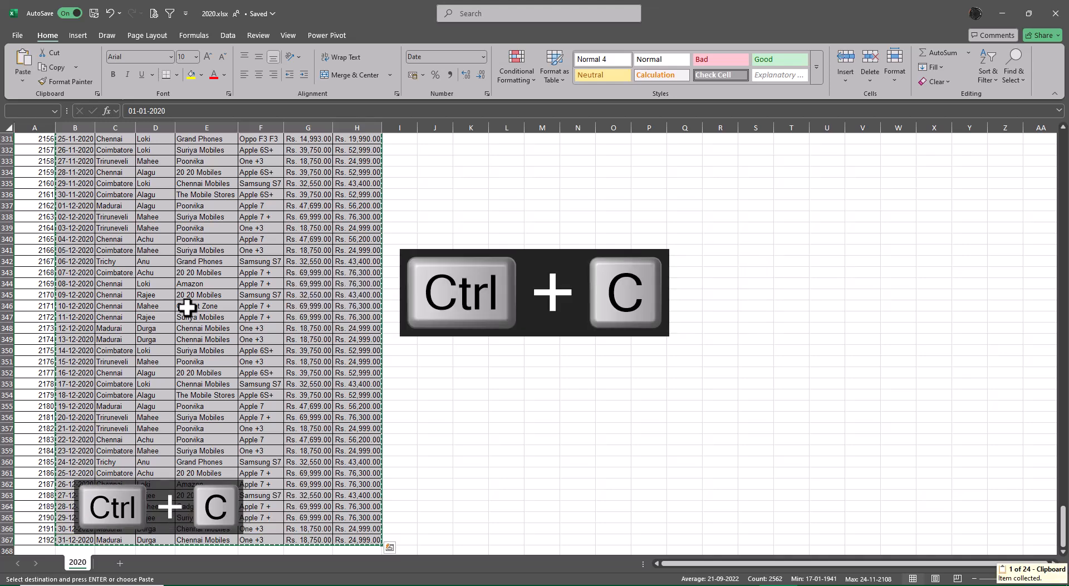
Switch to 2021.xlsx, go to cell B2 and cancel the active copy selection
key("alt+Tab")
key("alt+Tab")
key("alt+Tab")
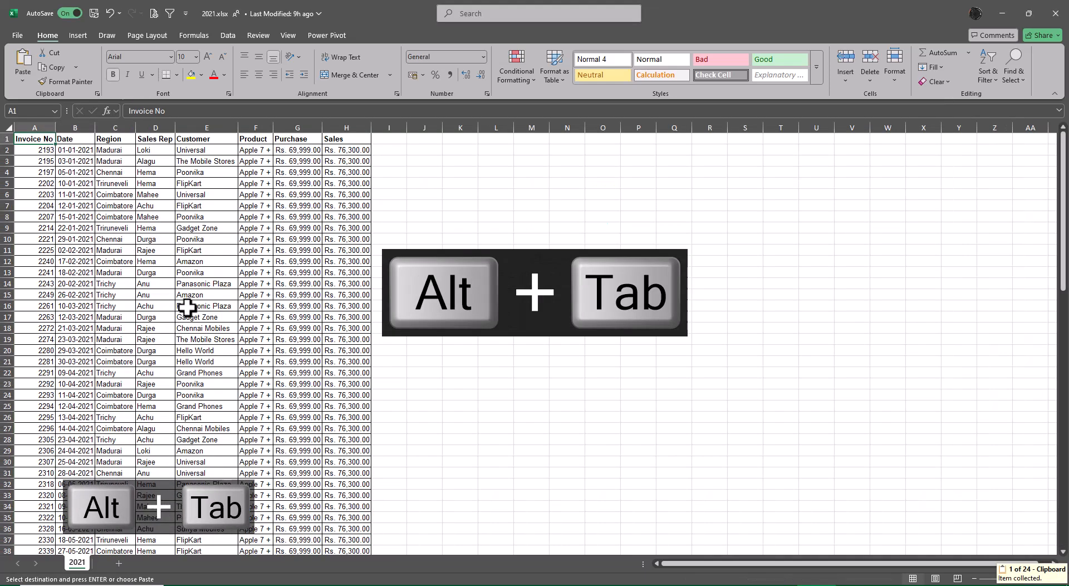
key("Right")
key("Down")
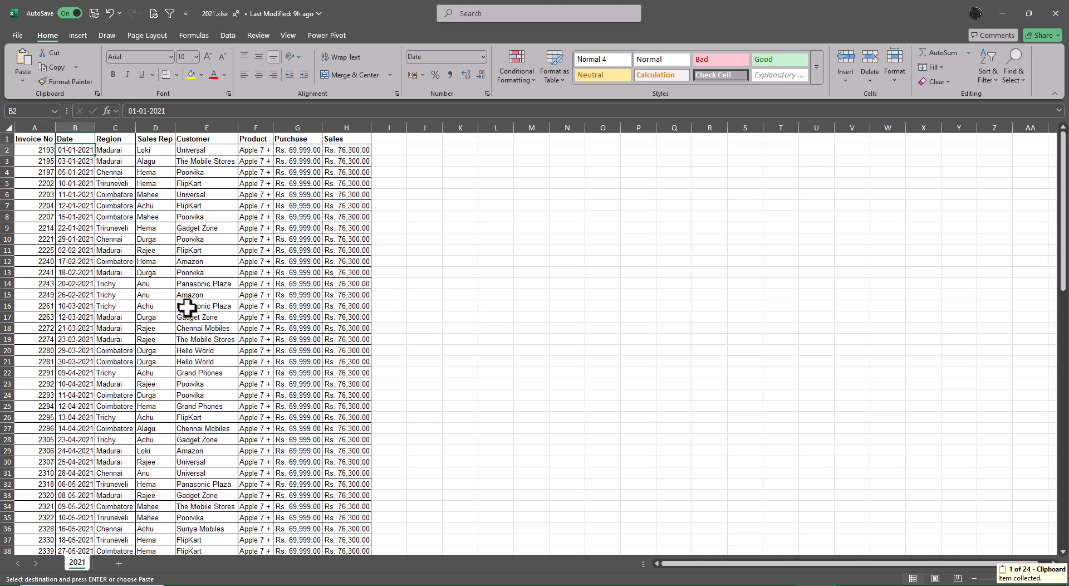
key("Escape")
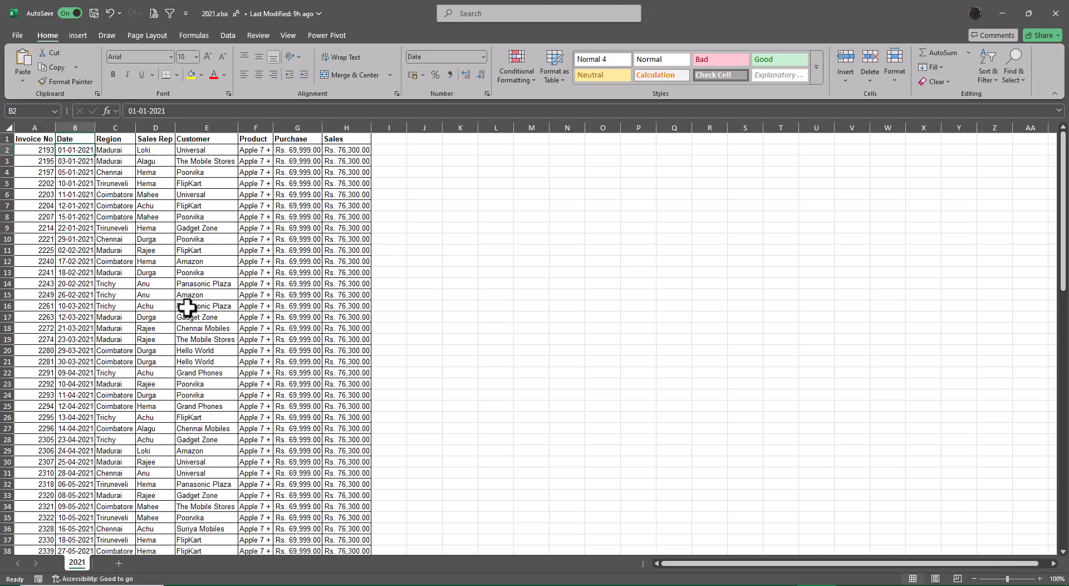
Try to paste the copied 2020 data starting at cell J2 of the 2021 worksheet
key("Right")
key("Right")
key("Right")
key("Right")
key("Right")
key("Right")
key("Right")
key("Right")
key("ctrl+v")
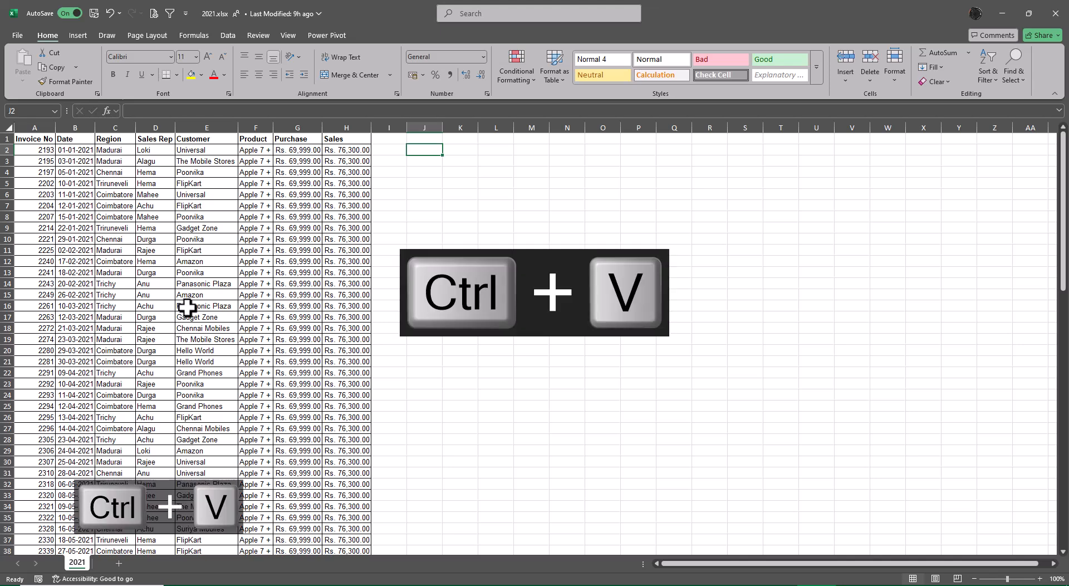
Copy the selected range B2:H367 from 2020.xlsx again and paste it into 2021.xlsx starting at cell J2
key("alt+Tab")
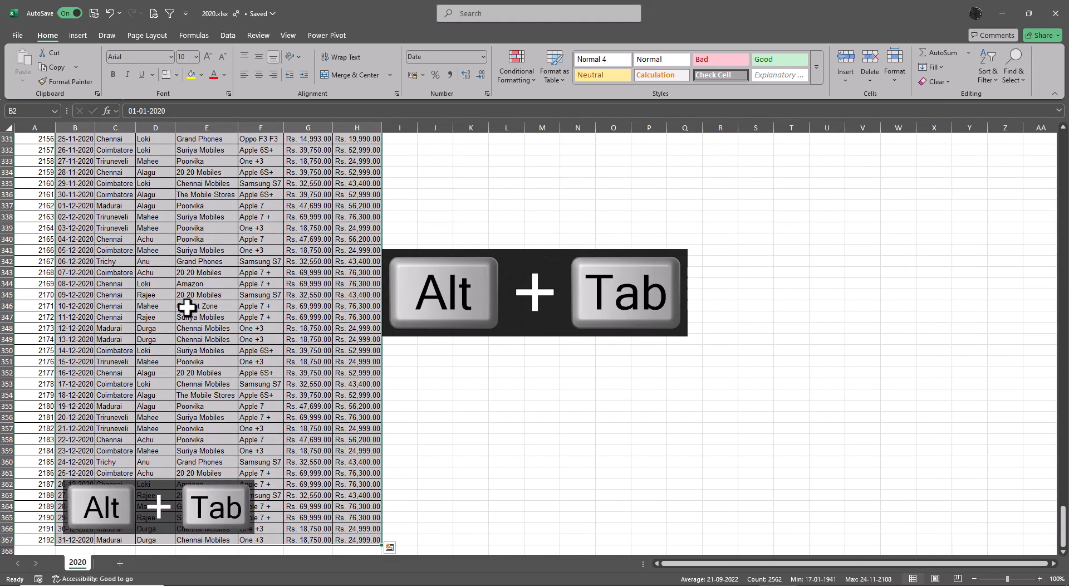
key("ctrl+c")
key("alt+Tab")
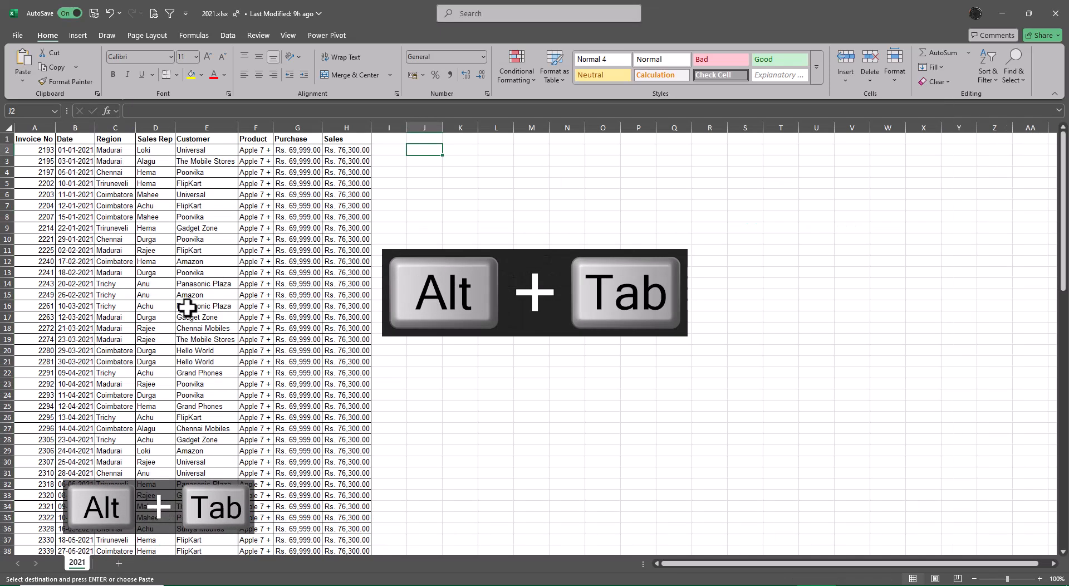
key("ctrl+v")
key("Escape")
key("Right")
key("Left")
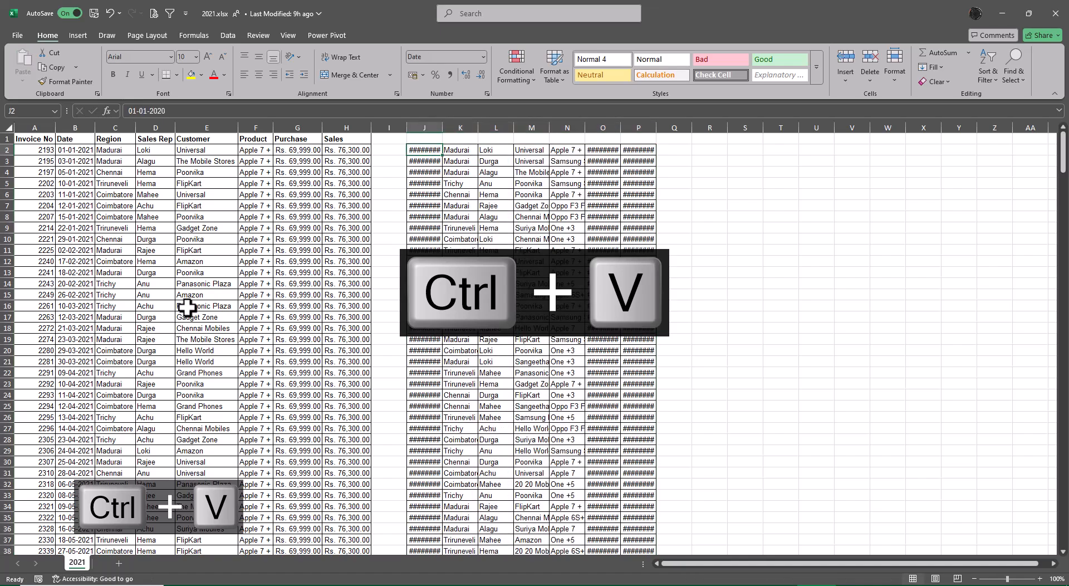
Clear the pasted 2020 dates from column J, from J2 down to the last date
key("ctrl+shift+Down")
key("alt+c")
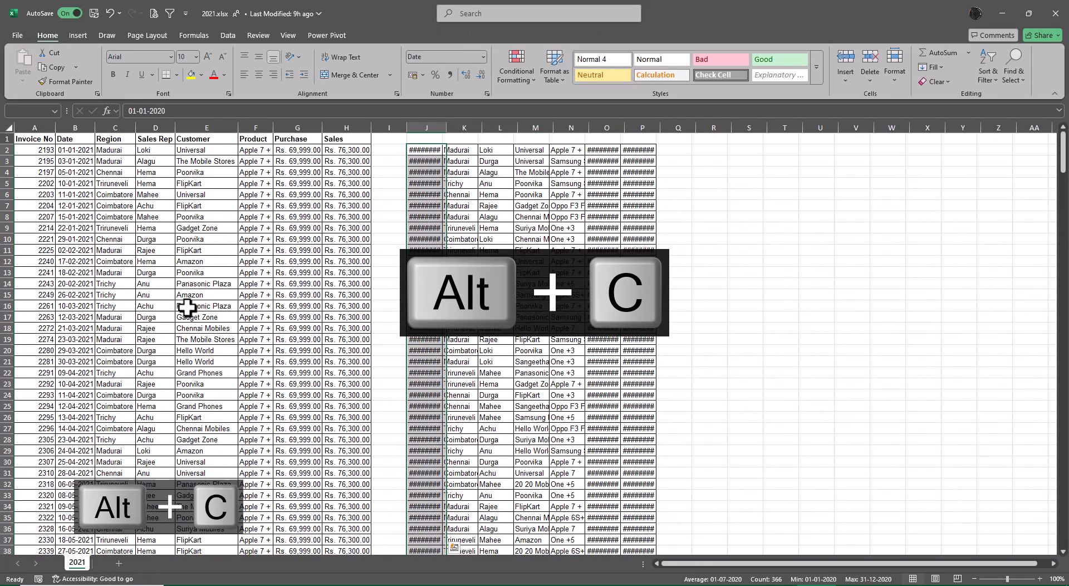
key("Down")
key("Up")
key("ctrl+shift+Down")
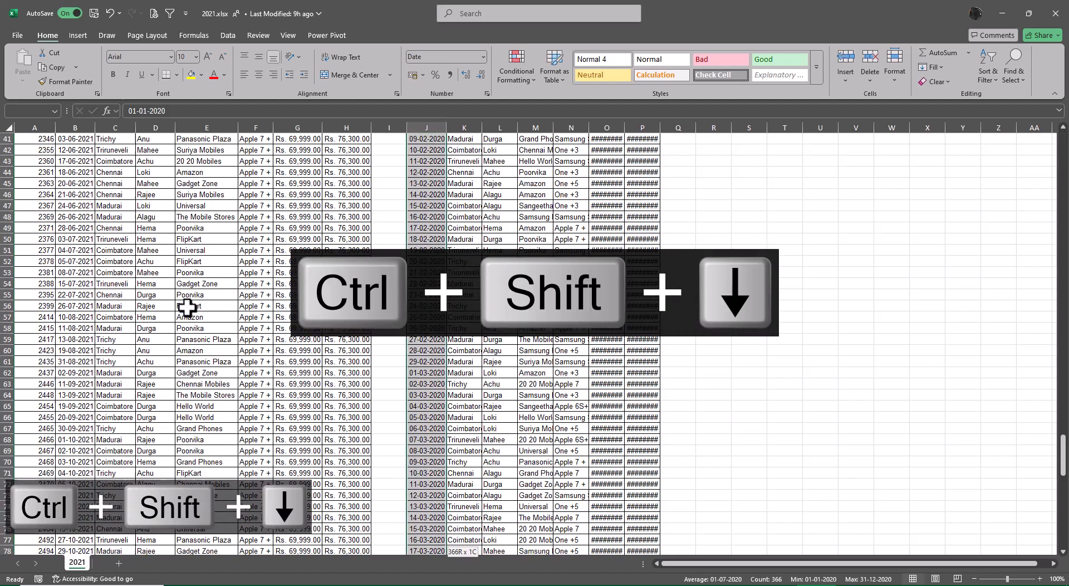
key("Delete")
Copy the remaining pasted data in columns K through P, from K2 down to the last row
key("Right")
key("ctrl+shift+Right")
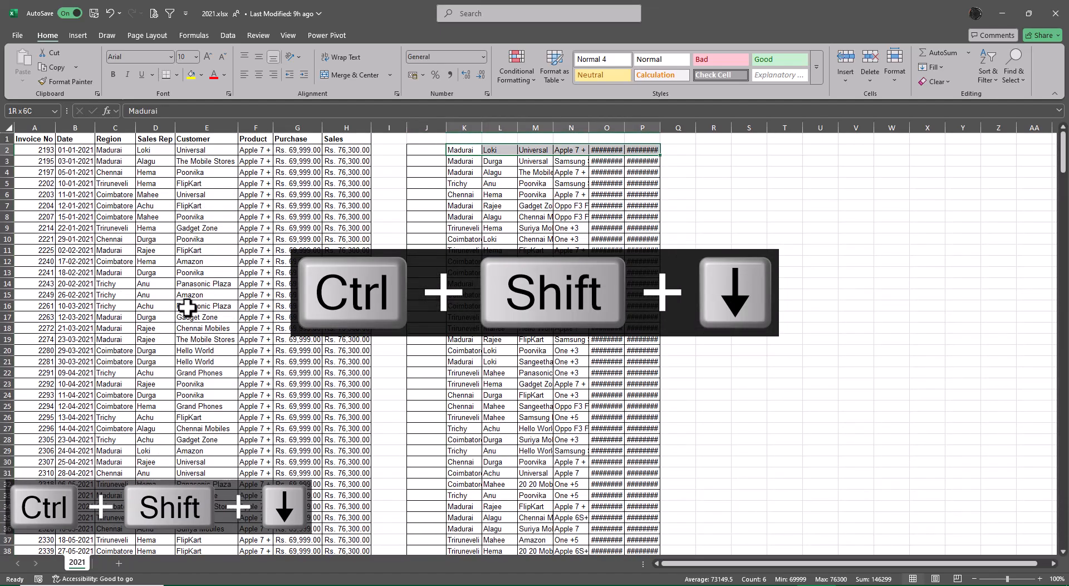
key("ctrl+shift+Down")
key("ctrl+c")
Paste the copied data over the Region through Sales columns starting at C2 and cancel the active copy selection
key("Up")
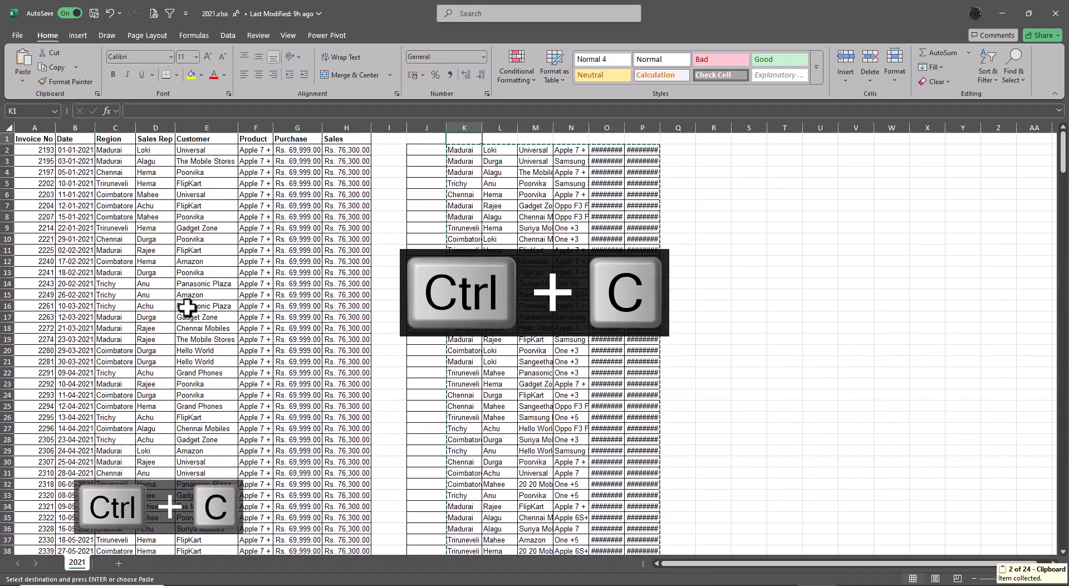
key("Left")
key("Left")
key("Left")
key("Left")
key("Left")
key("Left")
key("Left")
key("Left")
key("Down")
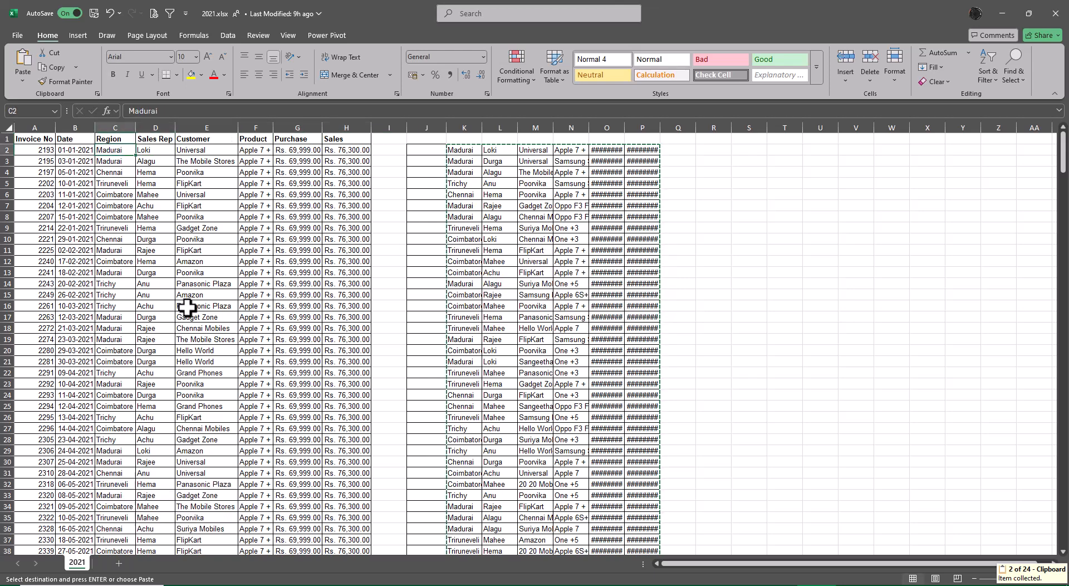
key("ctrl+v")
key("Escape")
Enter 1-1-2021 as the first date in cell B2 of the Date column
key("Left")
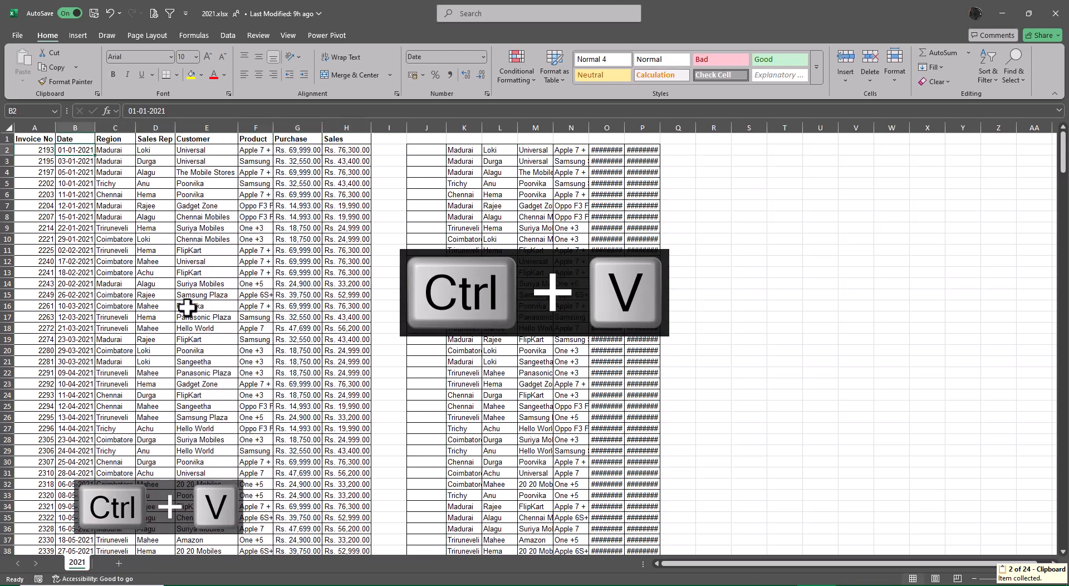
type("1-0")
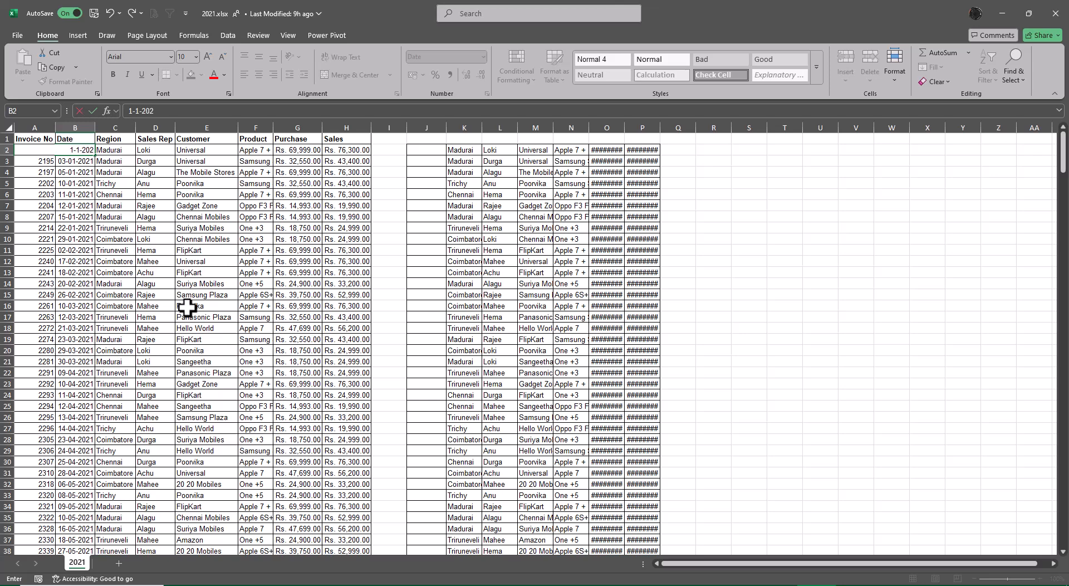
type("1-2021")
key("Return")
key("Up")
Fill the Date column from B2 with a daily date series in columns, step value 1, stopping at 31-12-2021
key("alt+e")
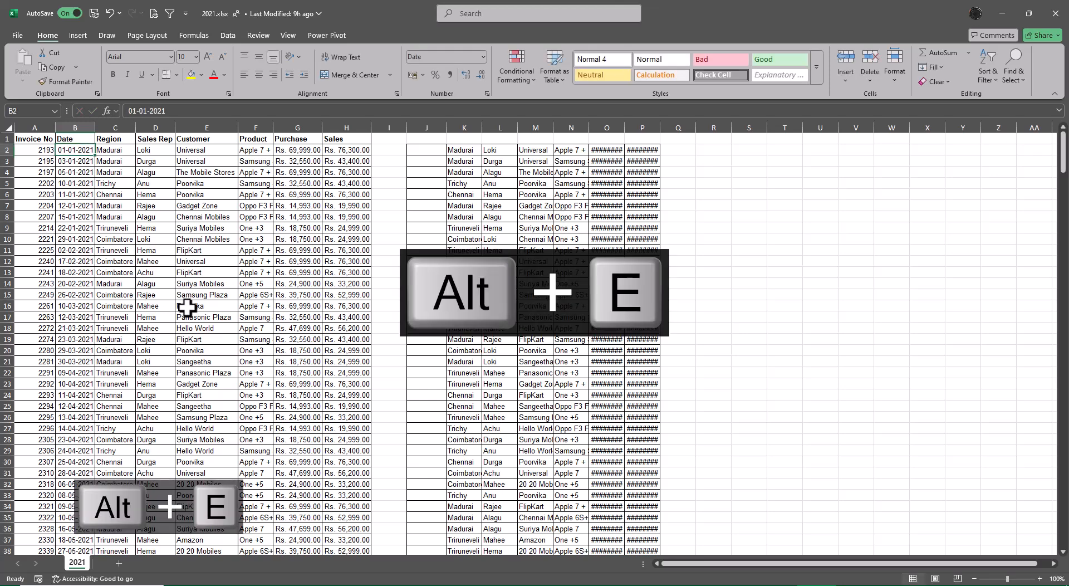
key("alt+s")
key("alt+c")
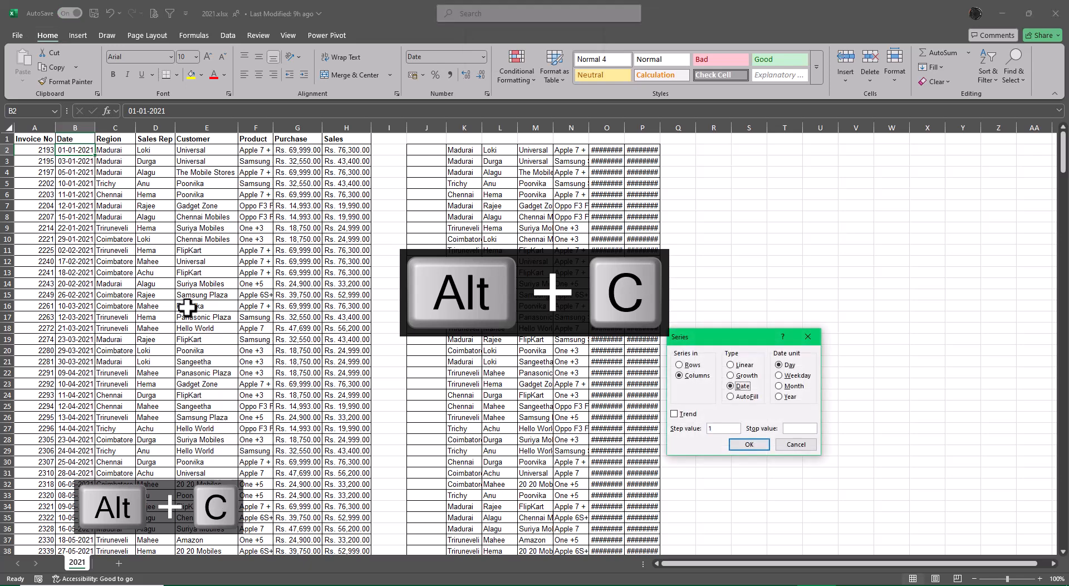
key("Tab")
type("31")
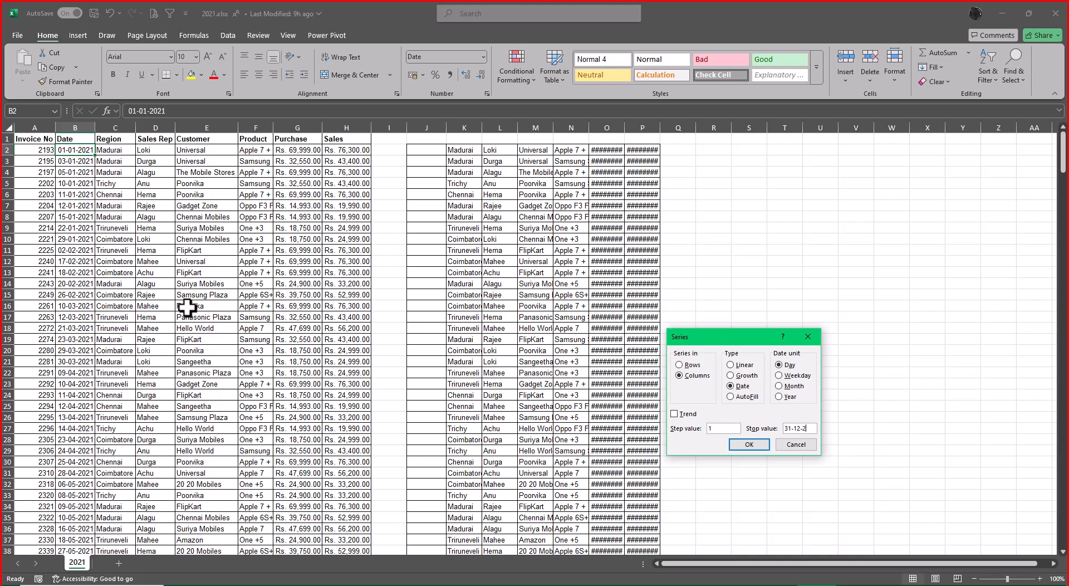
key("ctrl+Return")
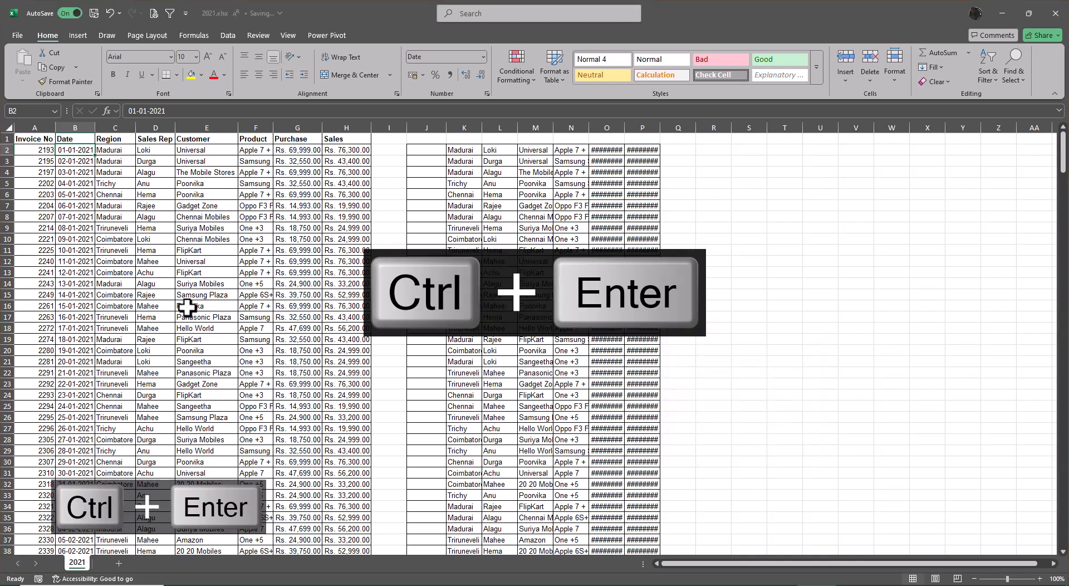
Go to the end of the Date column and delete the undated row 367 below 31-12-2021
key("ctrl+Down")
scroll(187, 307, "down", 1)
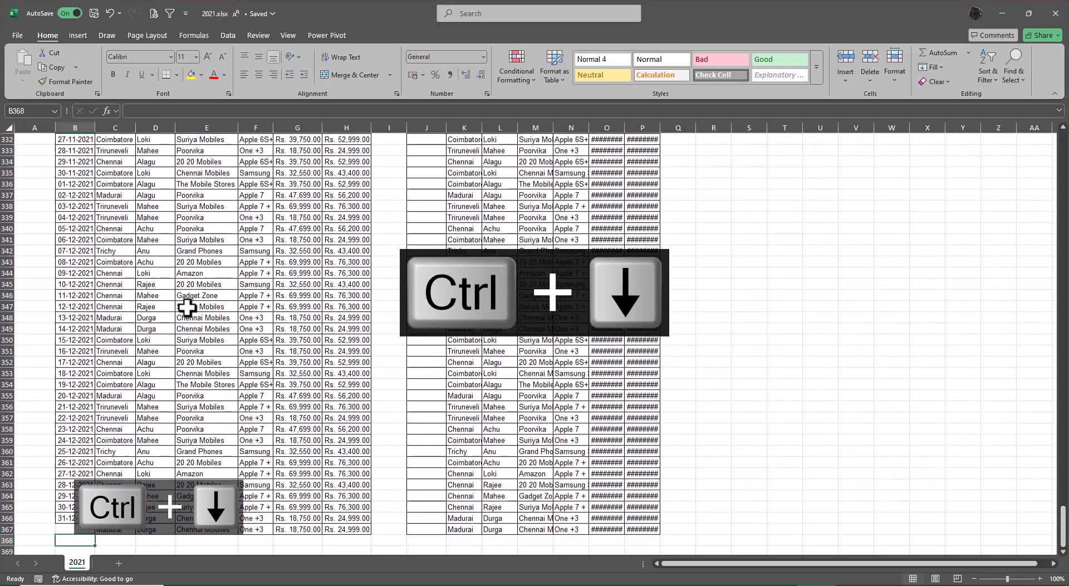
key("ctrl+Up")
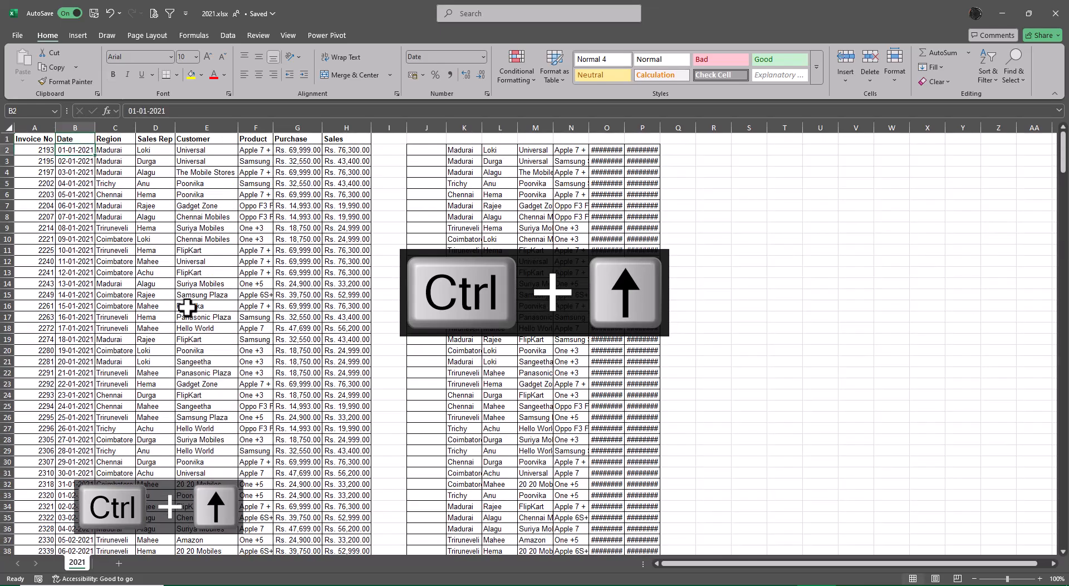
key("ctrl+Down")
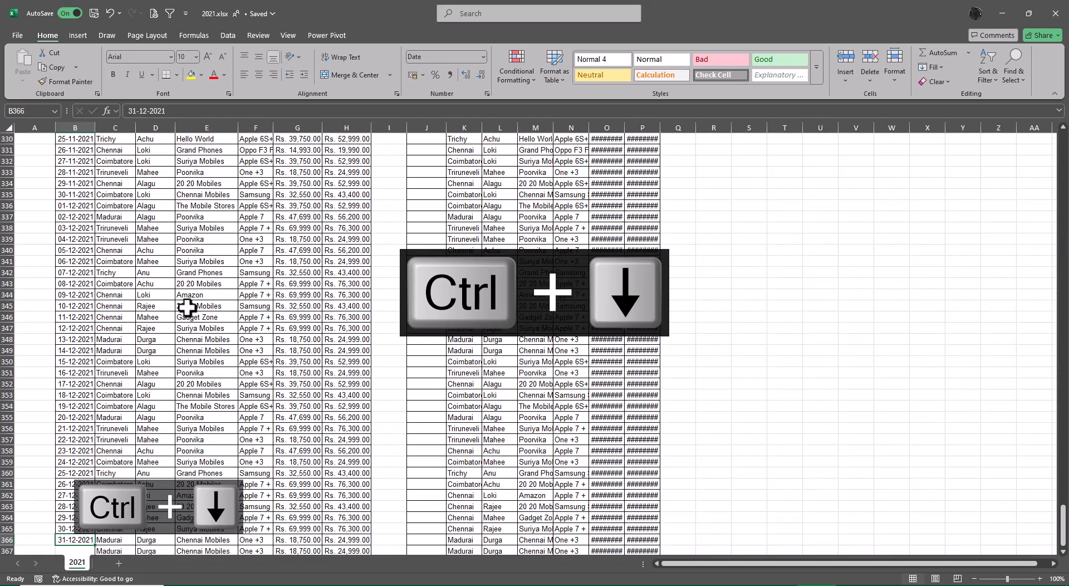
key("Down")
key("shift+space")
key("ctrl+minus")
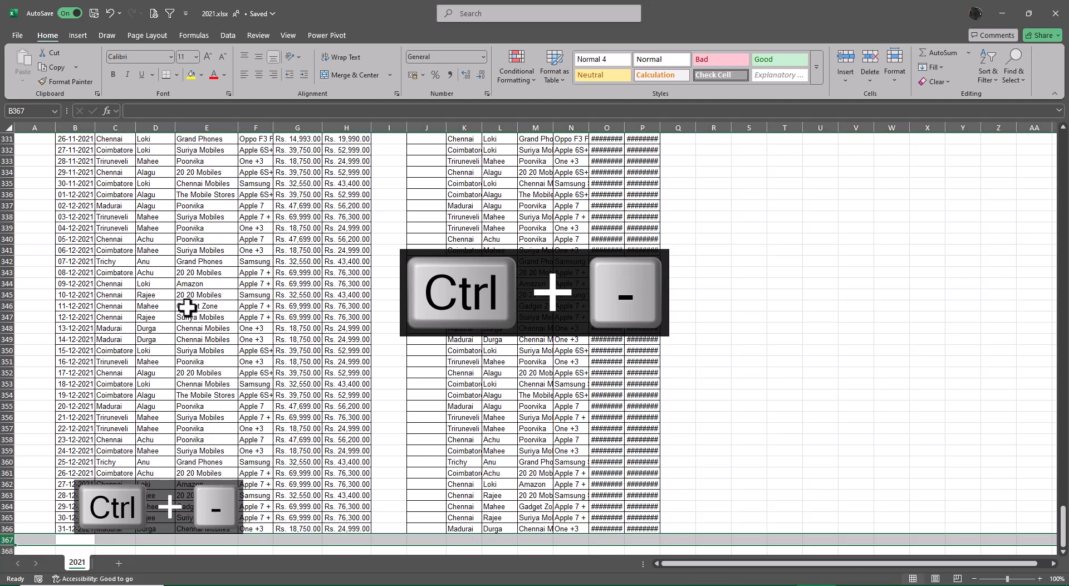
Delete the seven helper columns J through P that hold the pasted 2020 data
key("Right")
key("Right")
key("Right")
key("Right")
key("Right")
key("ctrl+space")
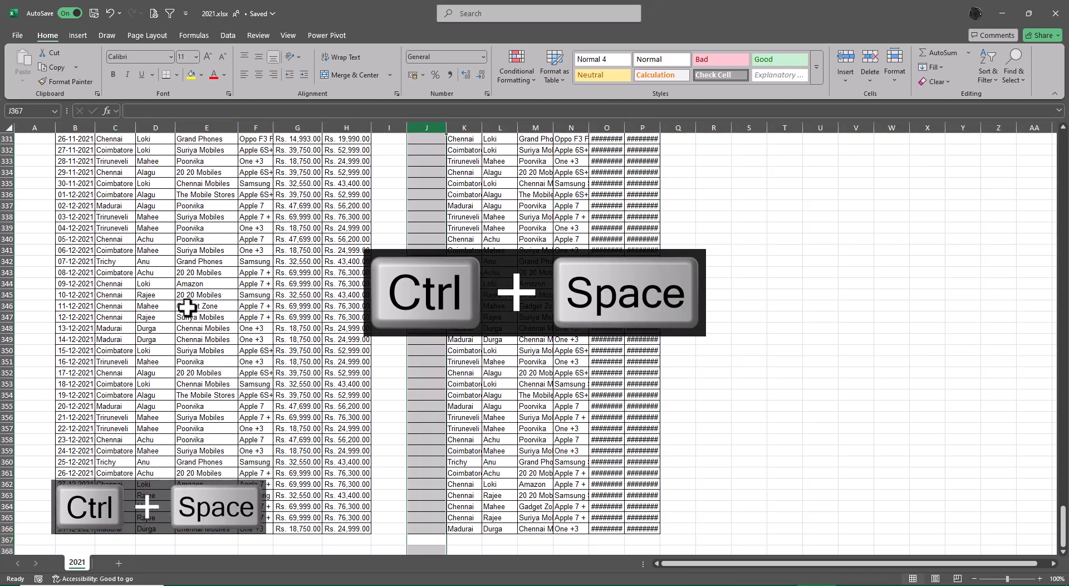
key("ctrl+minus")
key("ctrl+minus")
key("ctrl+minus")
key("ctrl+minus")
key("ctrl+minus")
key("ctrl+minus")
key("ctrl+minus")
Clear the invoice numbers in the Invoice No column from A3 downward, keeping 2193 in A2
key("ctrl+Up")
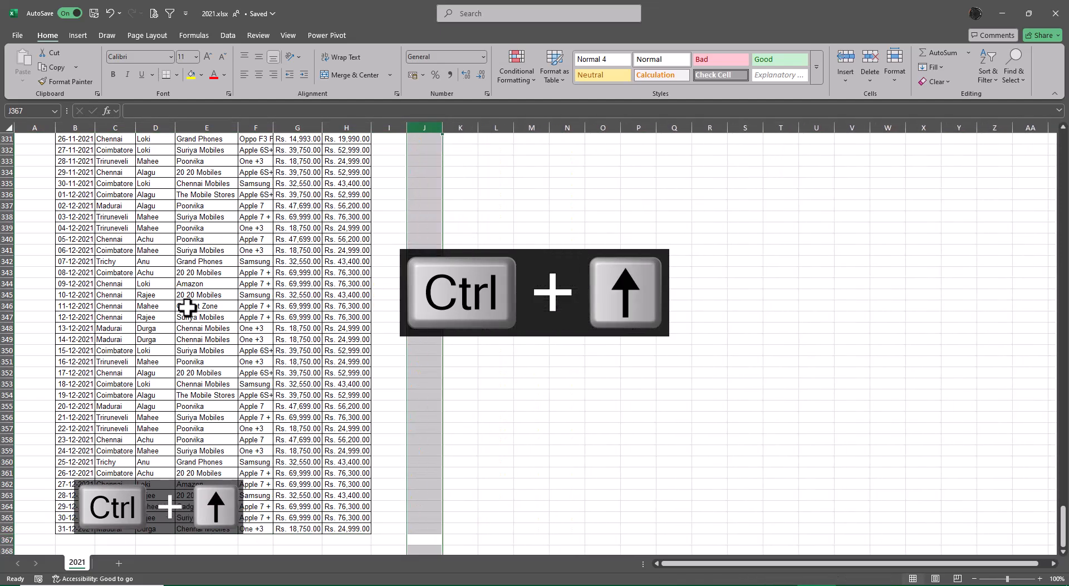
key("ctrl+Left")
key("Down")
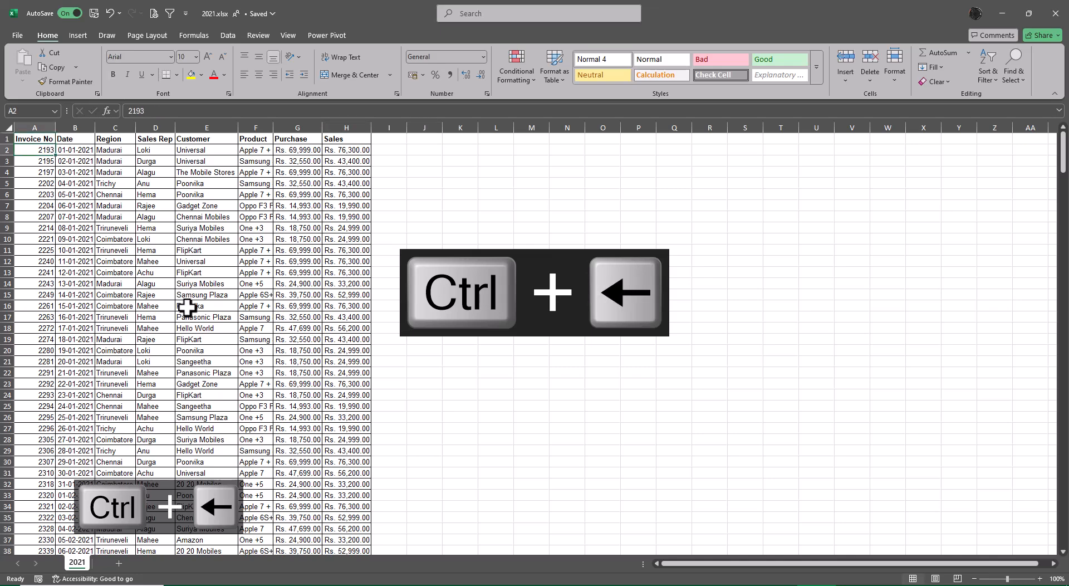
key("alt+Tab")
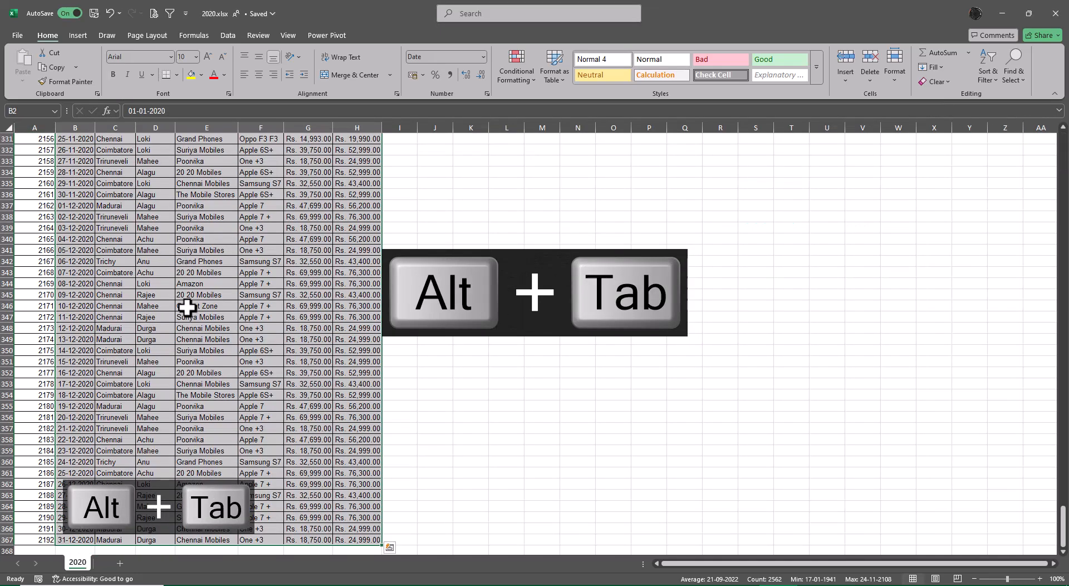
key("alt+Tab")
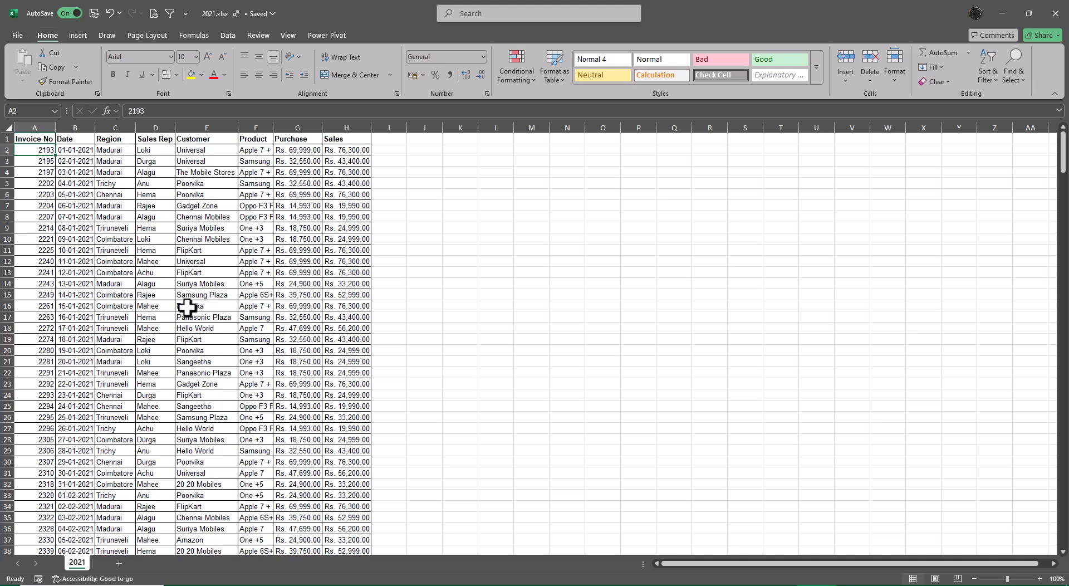
key("Down")
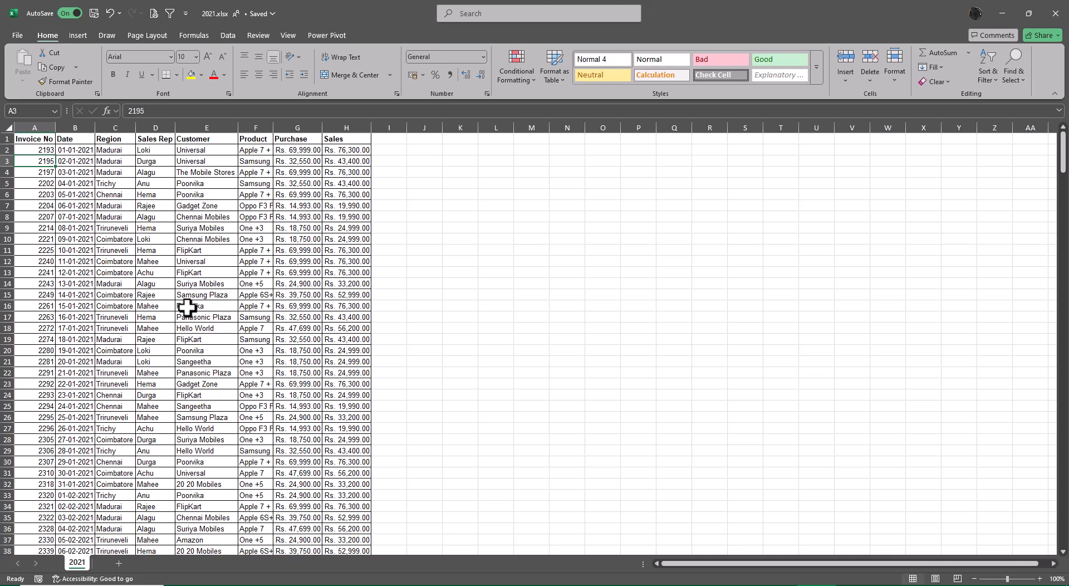
key("ctrl+shift+Down")
key("Delete")
key("ctrl+Up")
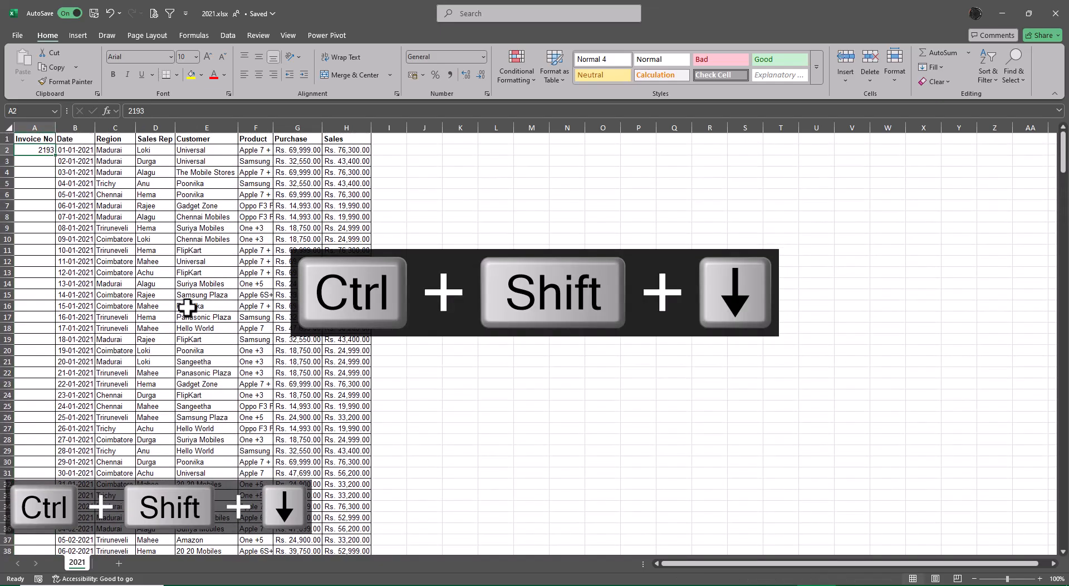
Fill the Invoice No cells A2:A366 with a linear series in columns using step value 1, and check both ends
key("ctrl+Down")
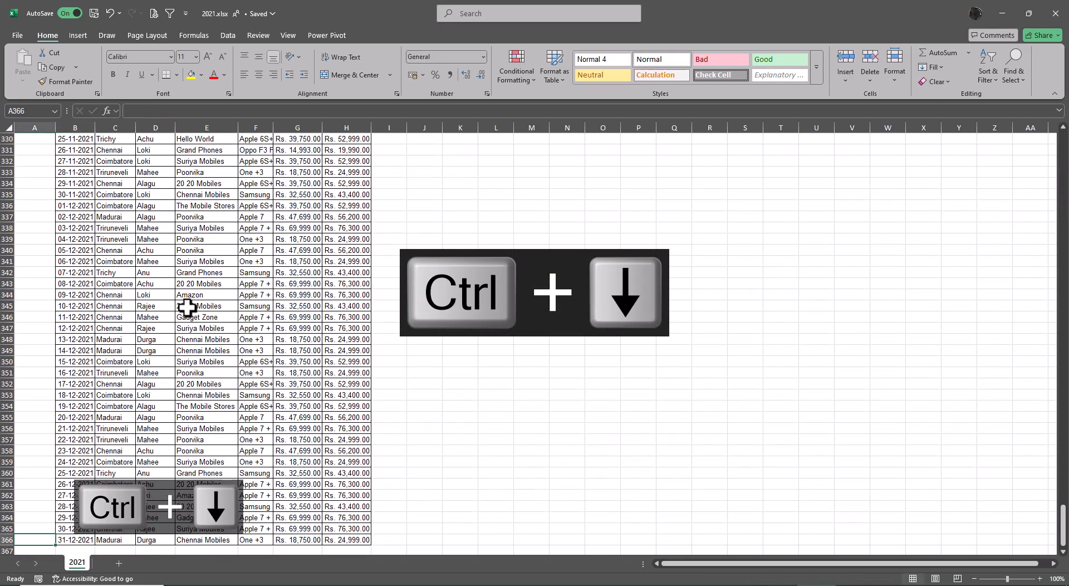
key("ctrl+shift+Up")
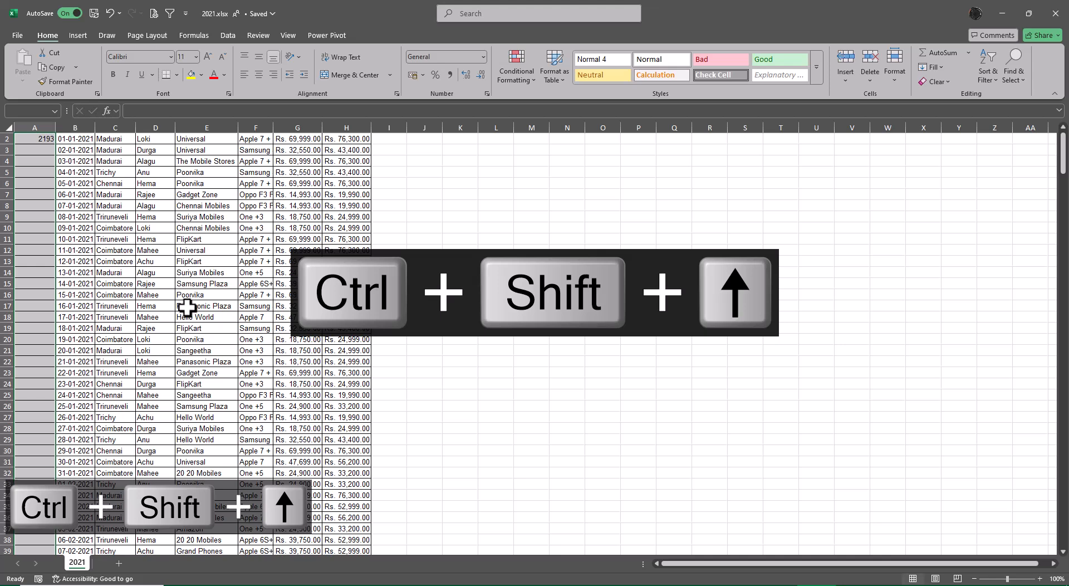
left_click(933, 67)
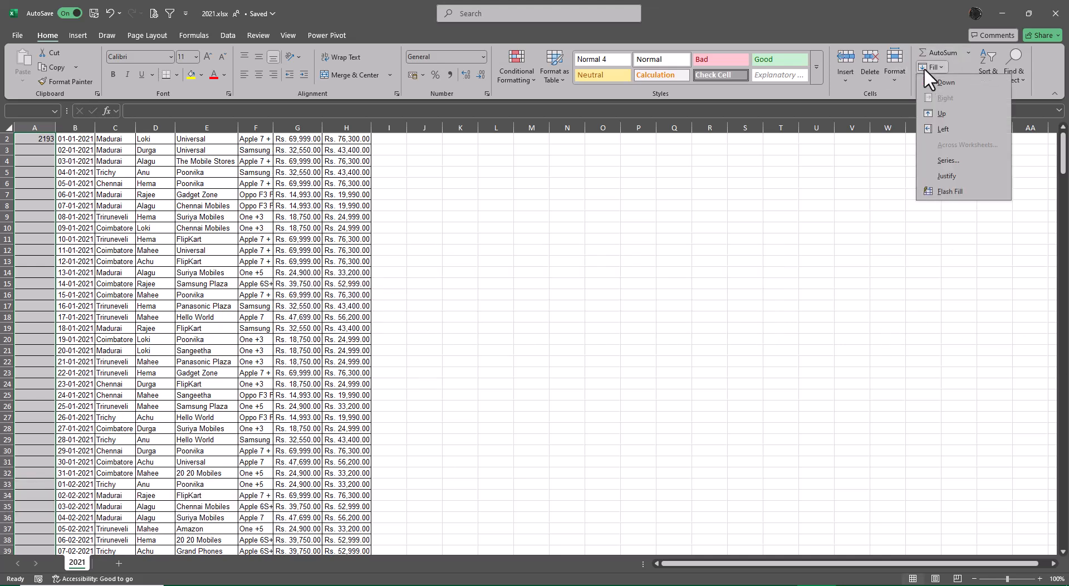
left_click(947, 161)
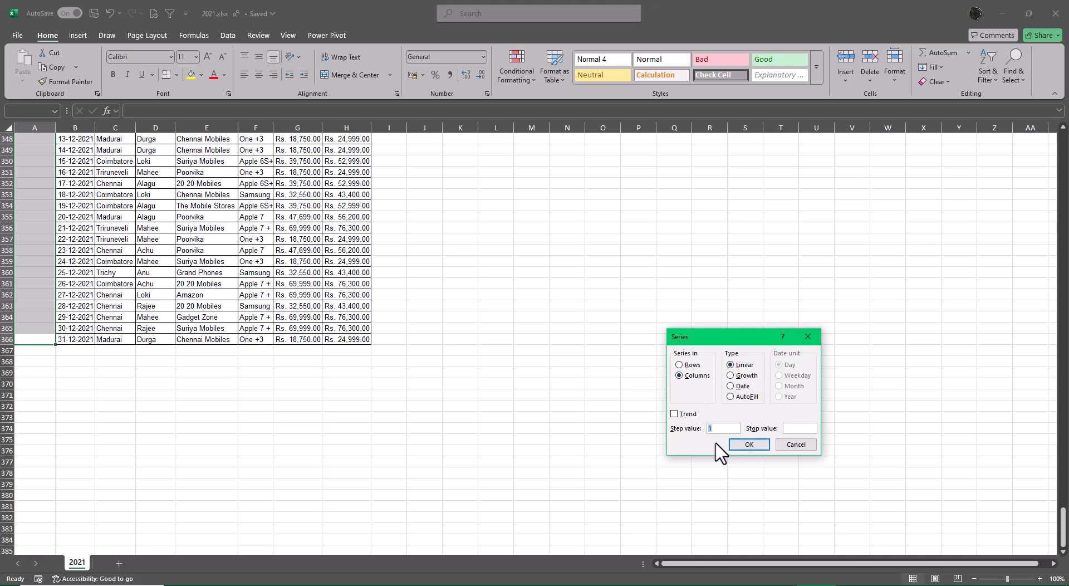
left_click(745, 443)
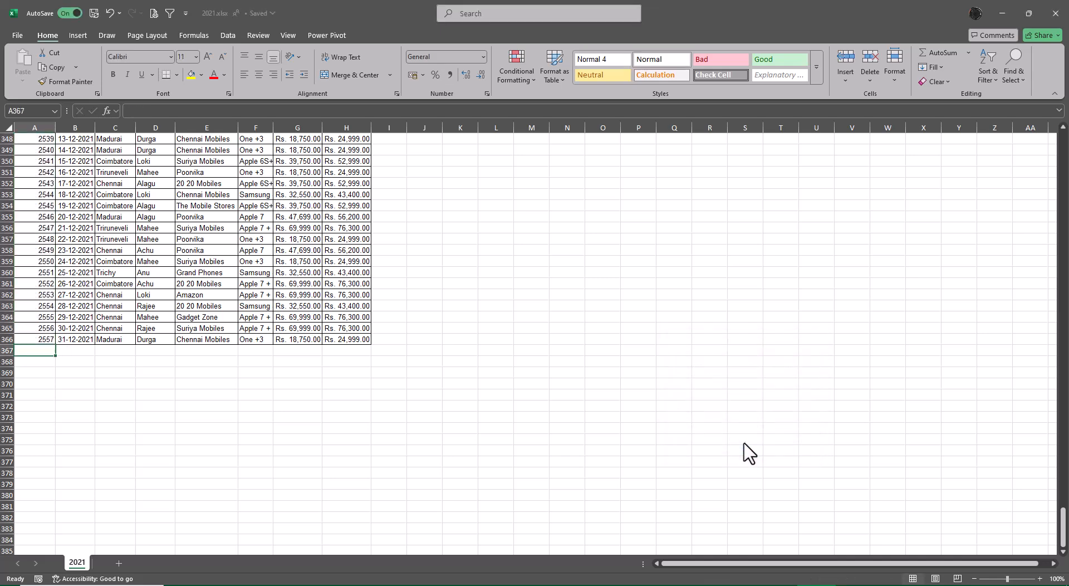
key("ctrl+Up")
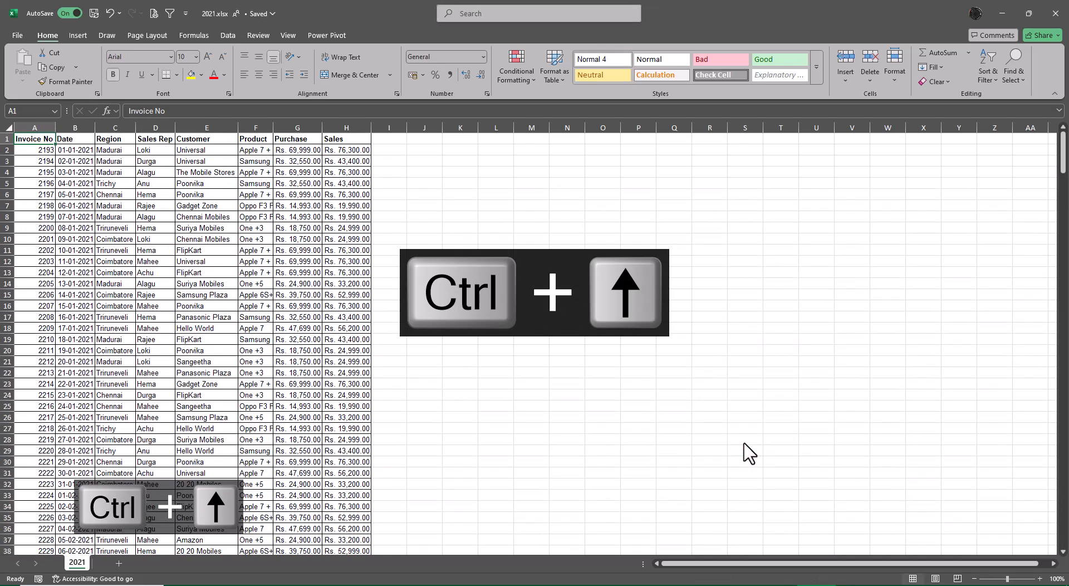
key("ctrl+Down")
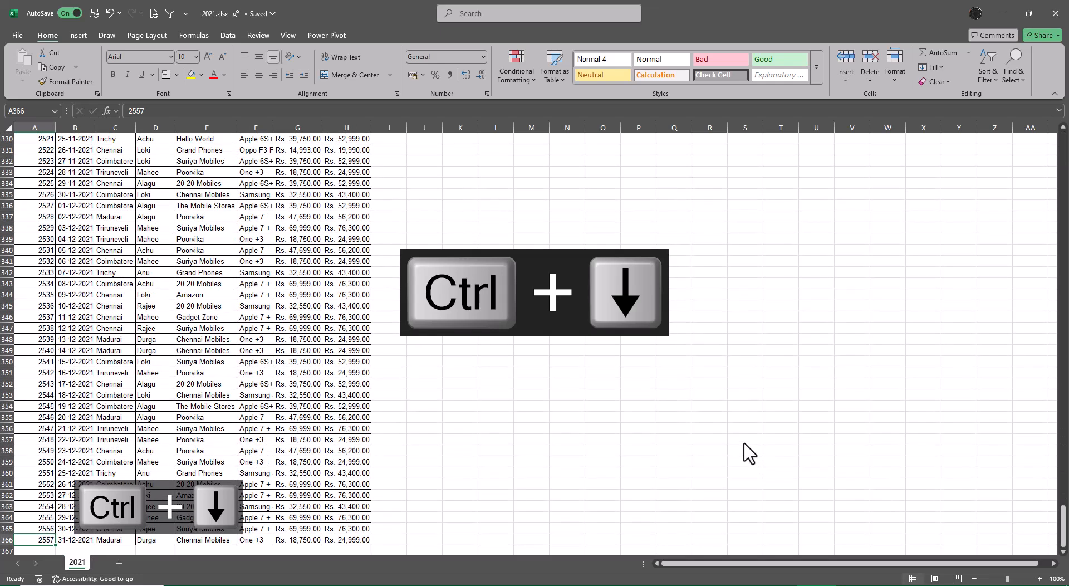
Open 2022.xlsx from the Class 6 Files folder, and return the 2020 workbook's view to its beginning
key("alt+Tab")
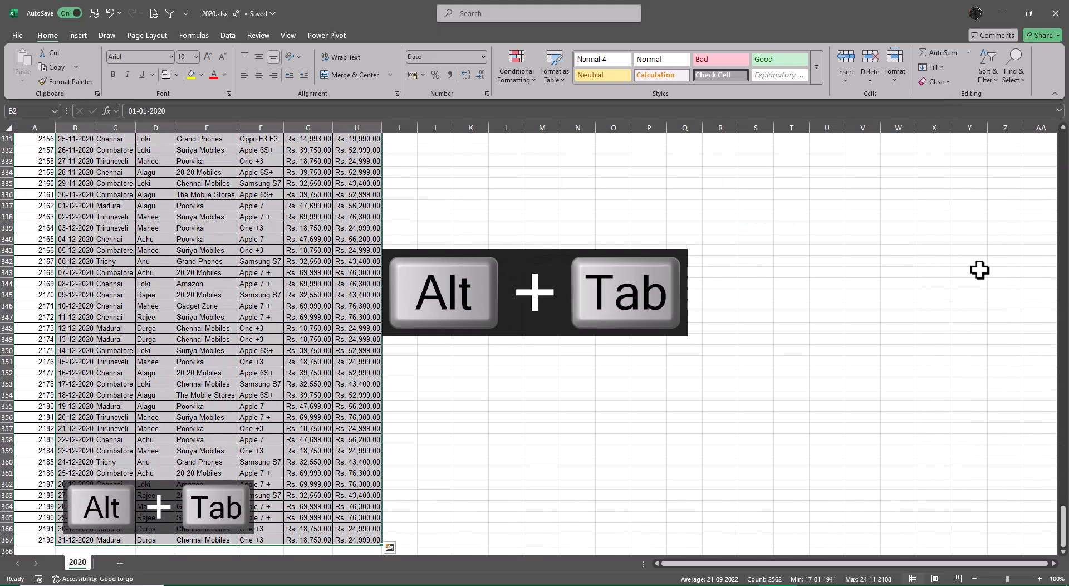
key("alt+Tab")
key("alt+Tab")
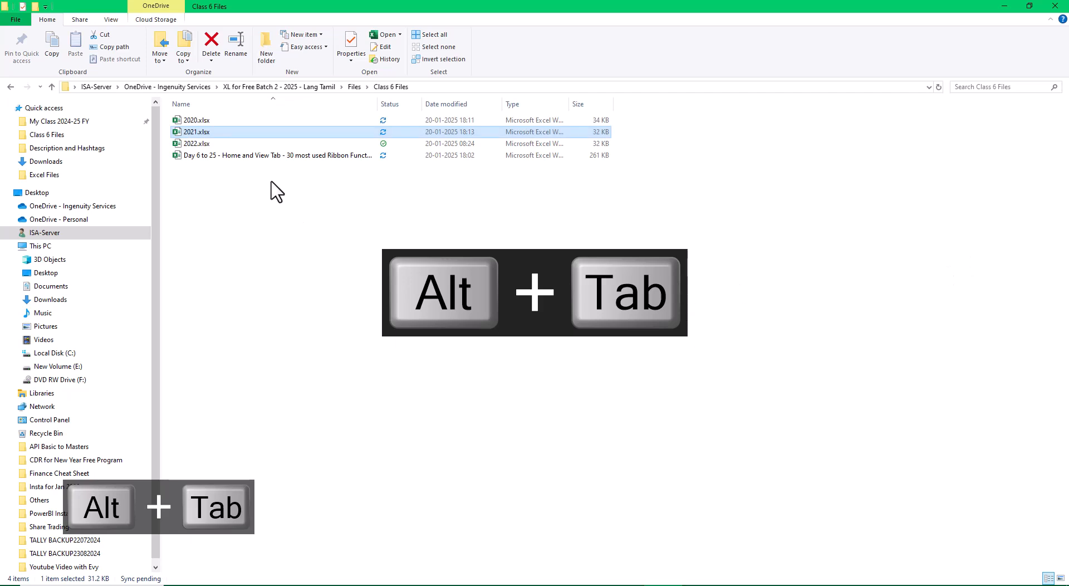
left_click(207, 144)
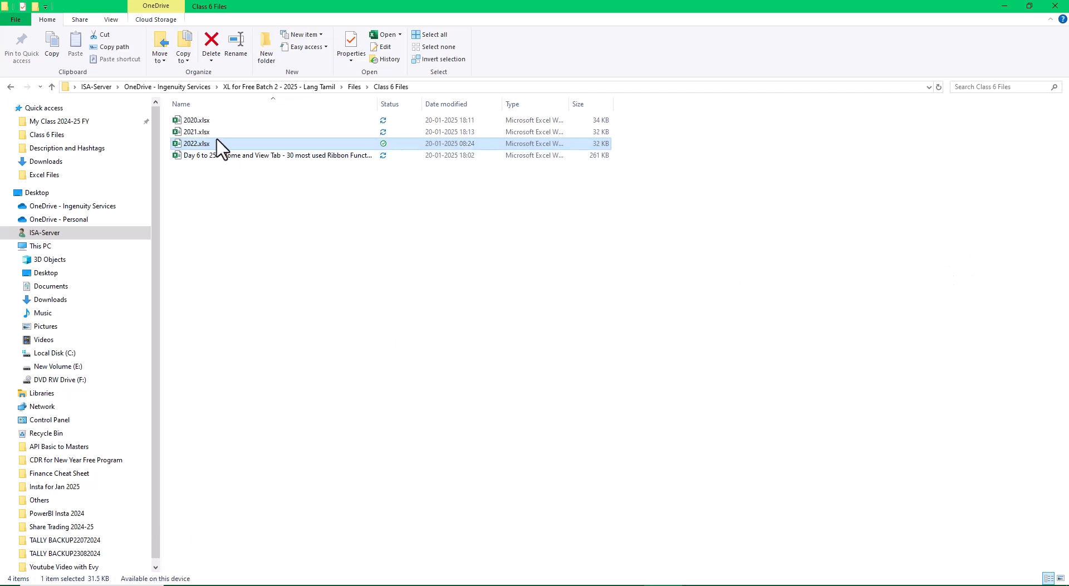
key("alt+Tab")
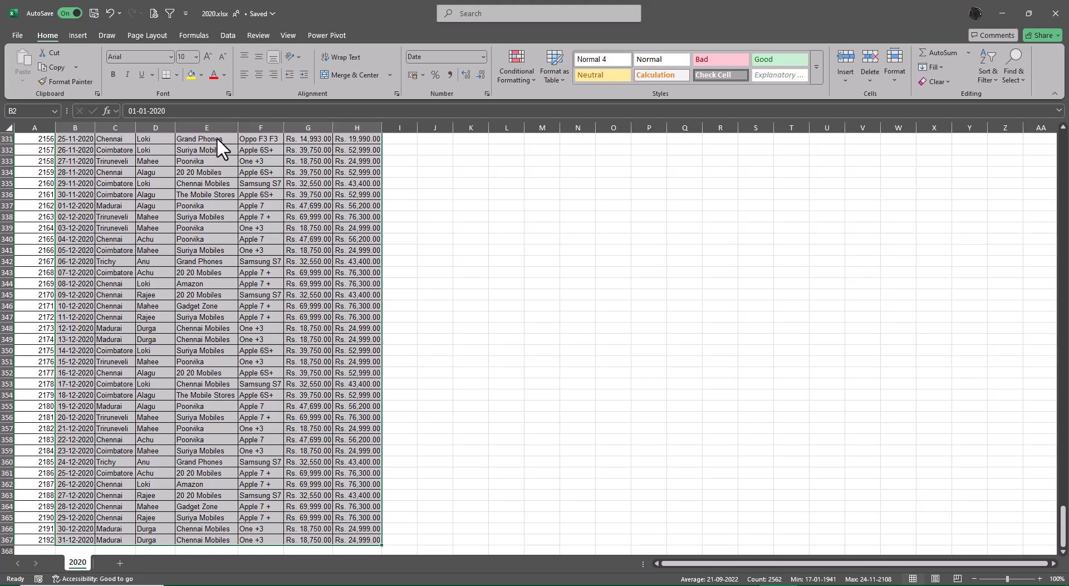
key("ctrl+Home")
key("alt+Tab")
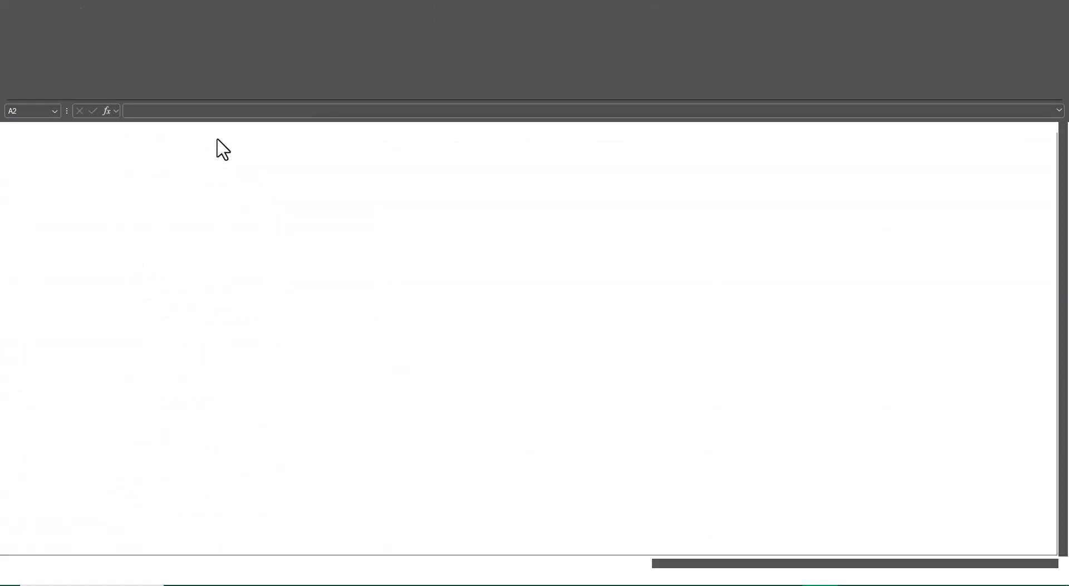
Check the first and last entries of the Invoice No and Date columns in the 2022 workbook
key("ctrl+Up")
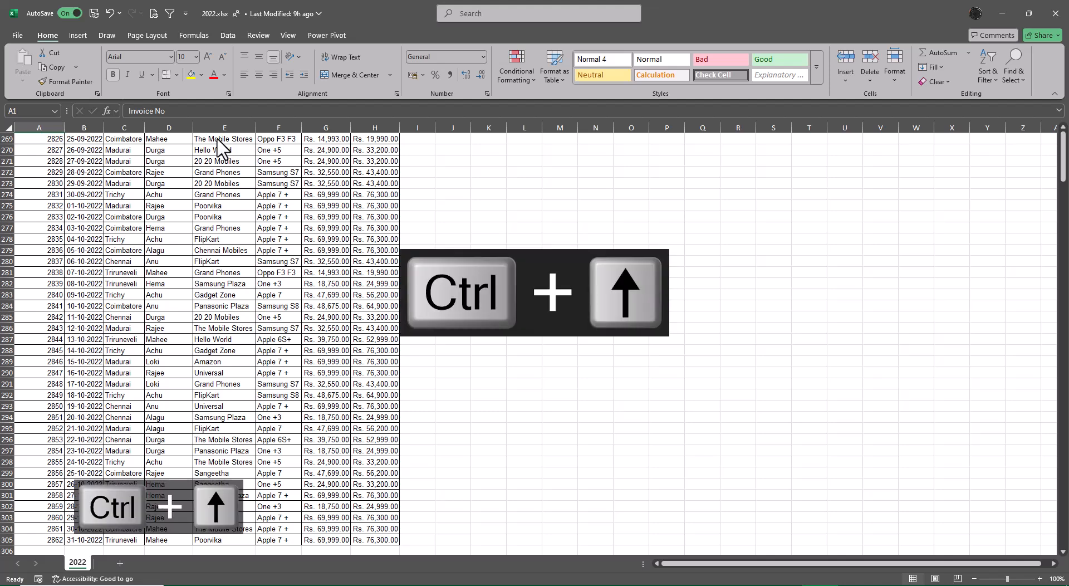
key("ctrl+Down")
key("ctrl+Up")
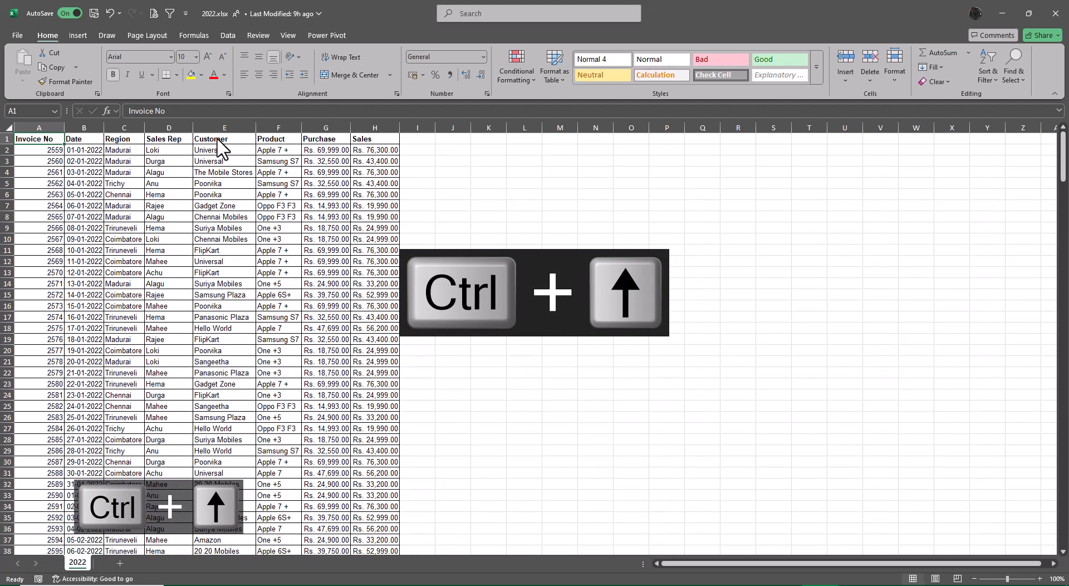
key("Right")
key("ctrl+Down")
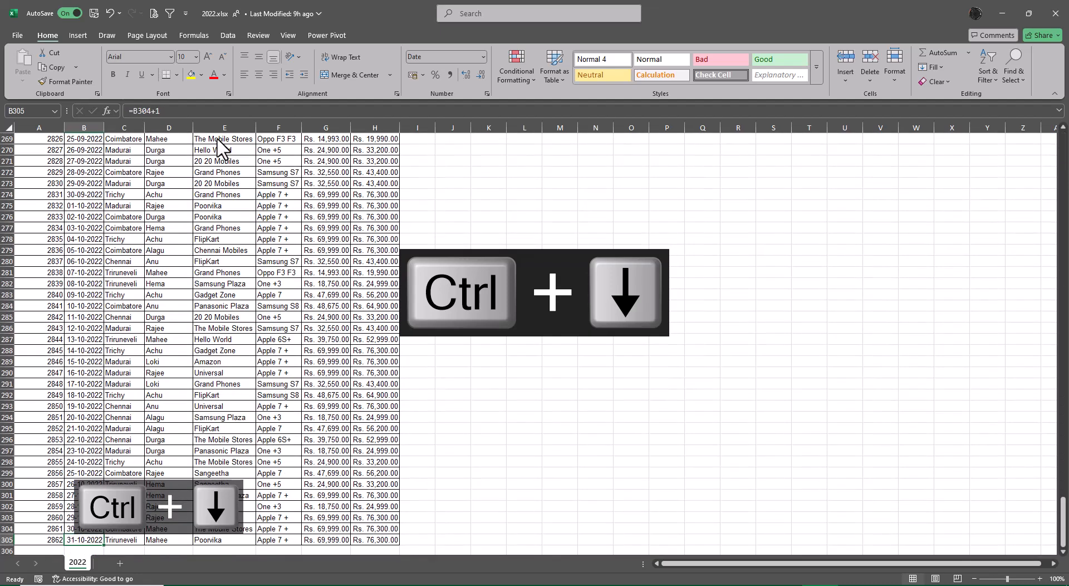
key("ctrl+Up")
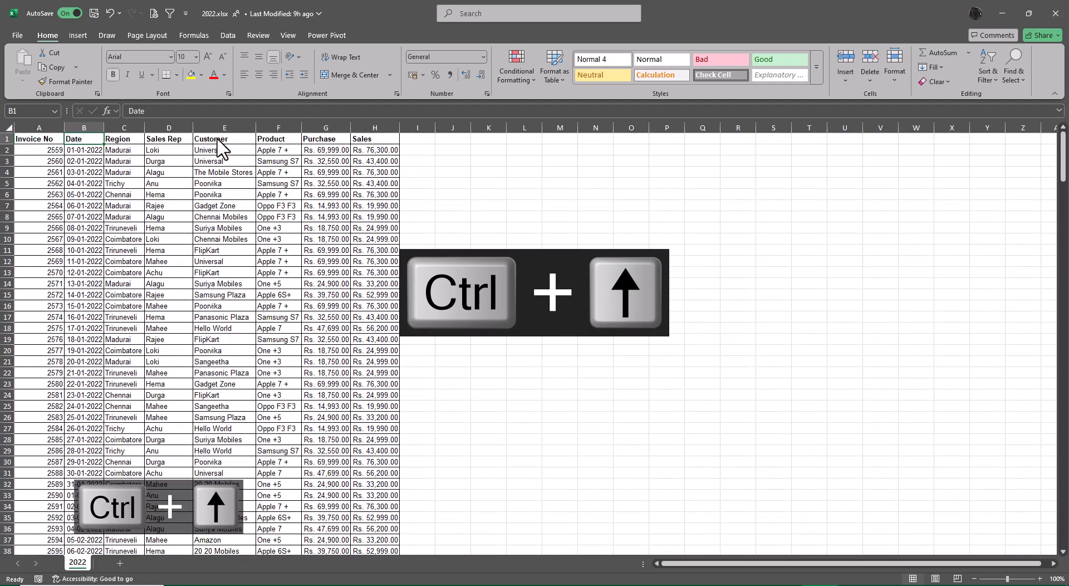
Fill the Date column from B2 downward with a daily date series in columns, step value 1 and stop value 31-12-22, and check its end
key("Down")
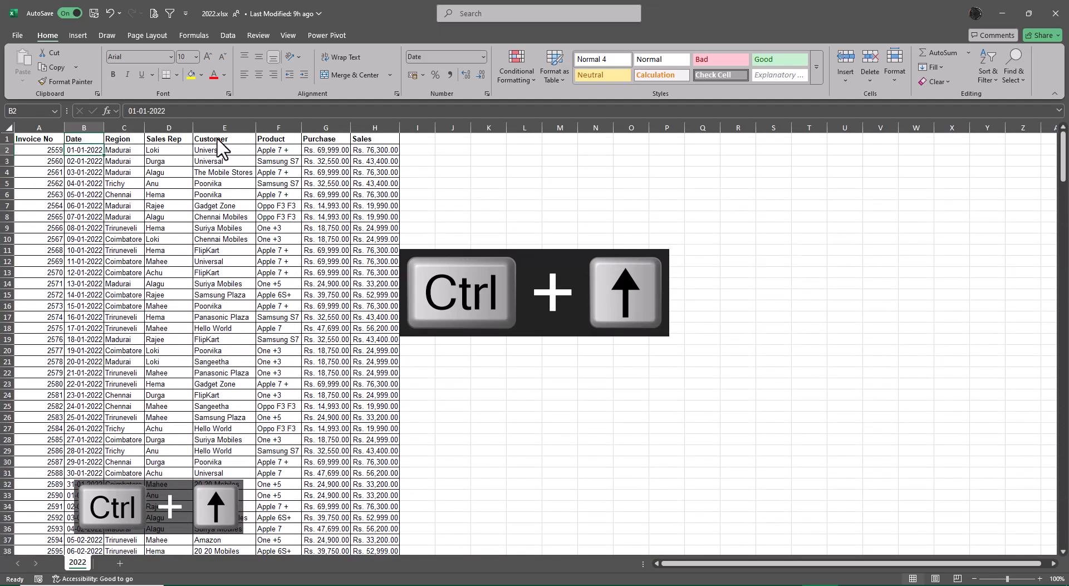
key("alt+e")
key("e")
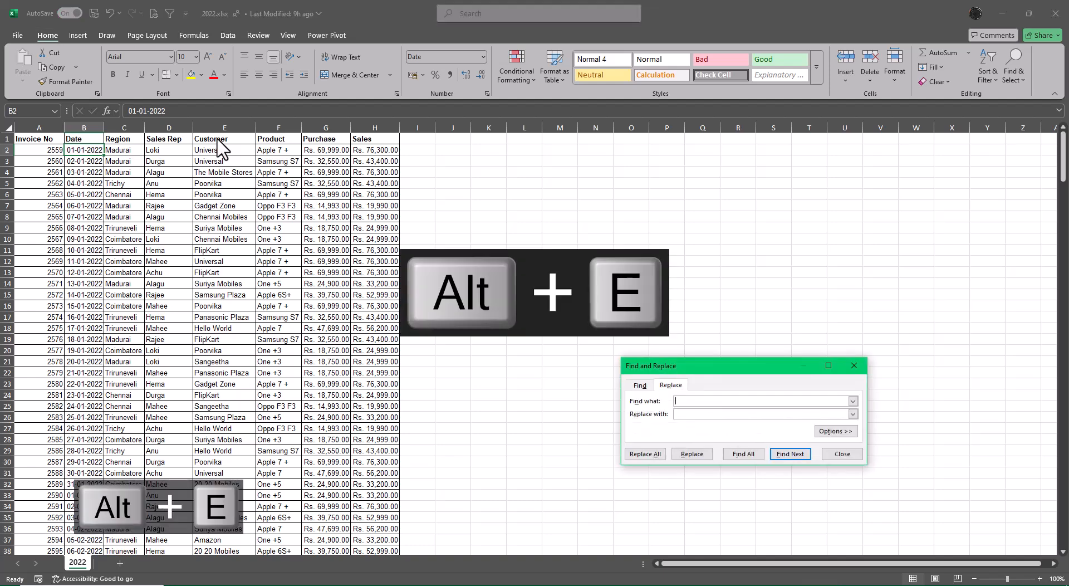
key("Escape")
key("alt+i")
key("alt+s")
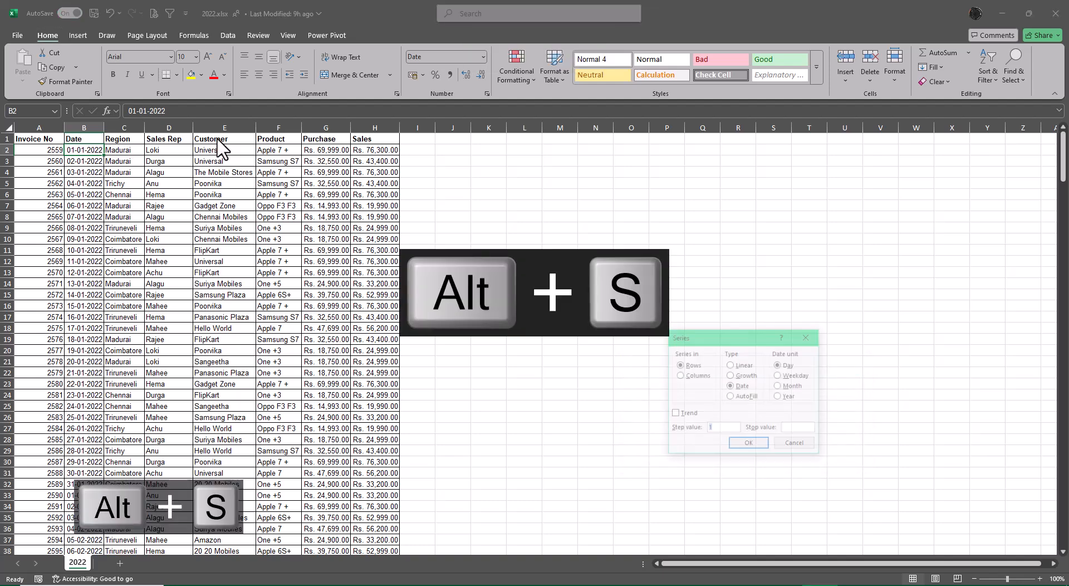
key("alt+c")
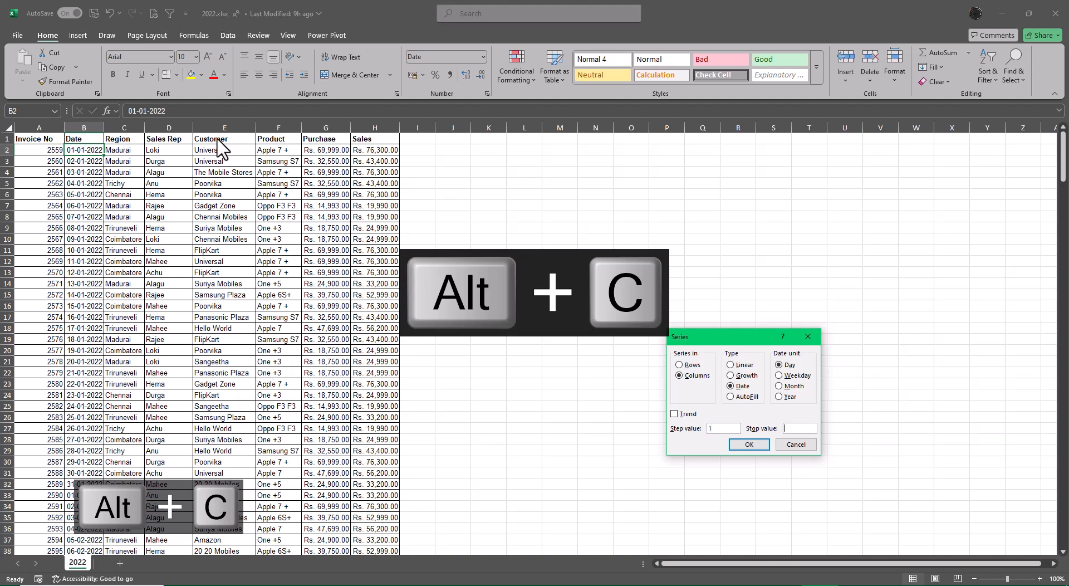
type("31-12-22")
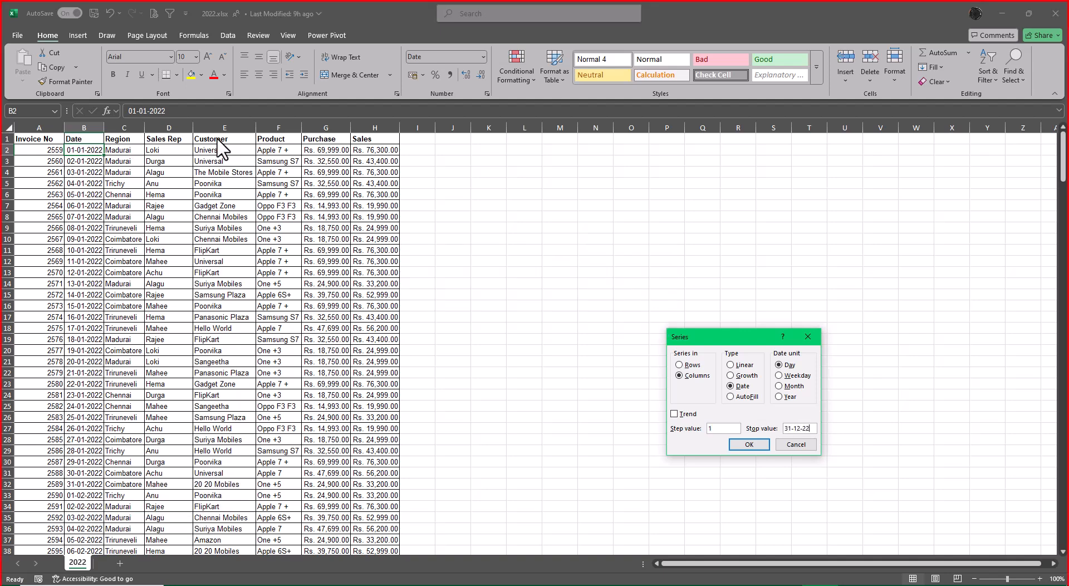
key("ctrl+Return")
key("ctrl+Down")
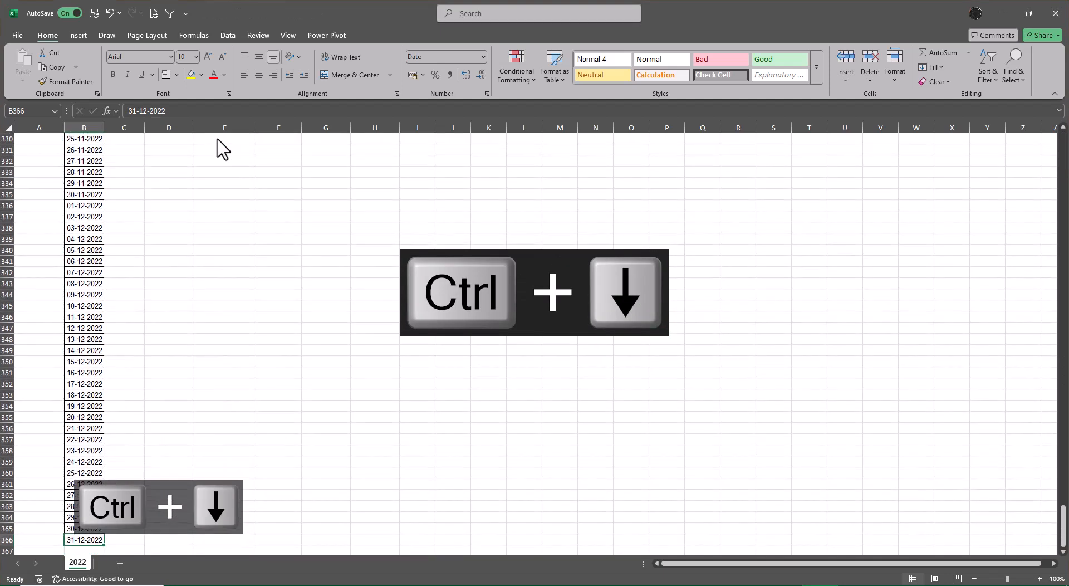
Switch to 2020.xlsx, check its last invoice number in column A, and close that workbook
key("ctrl+Up")
key("Left")
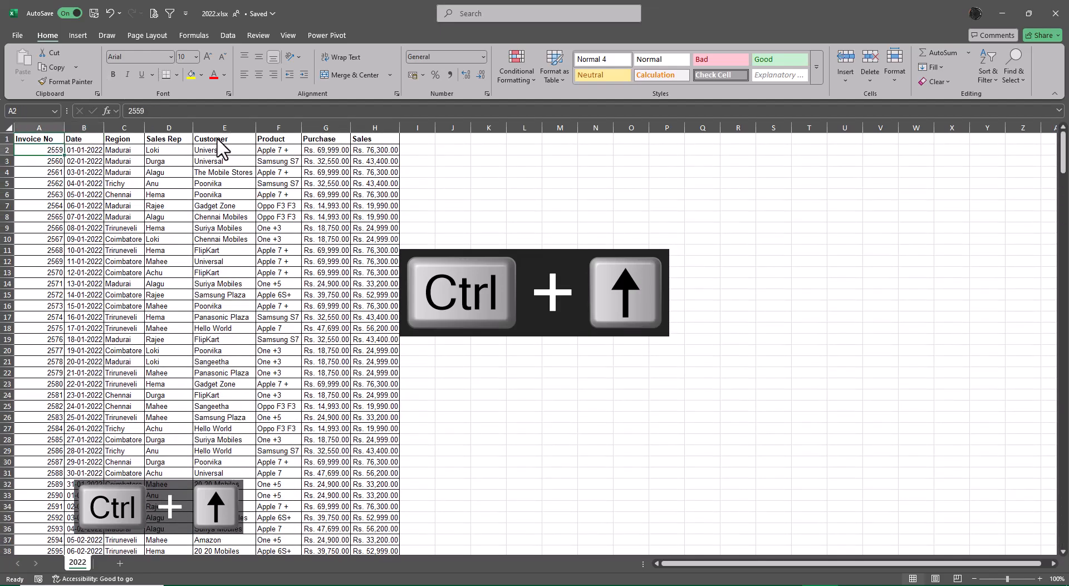
key("alt+Tab")
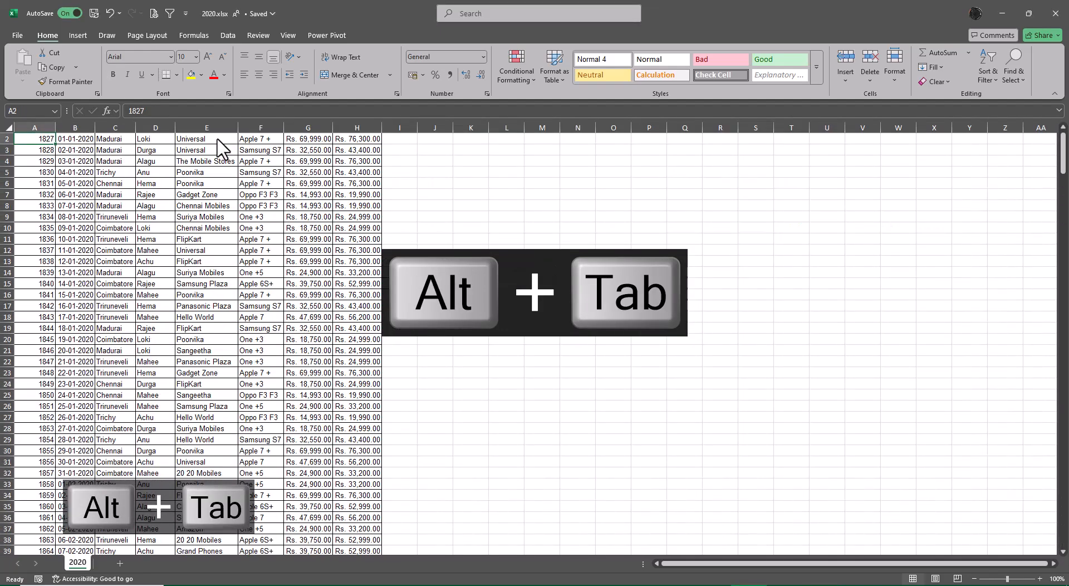
key("ctrl+Down")
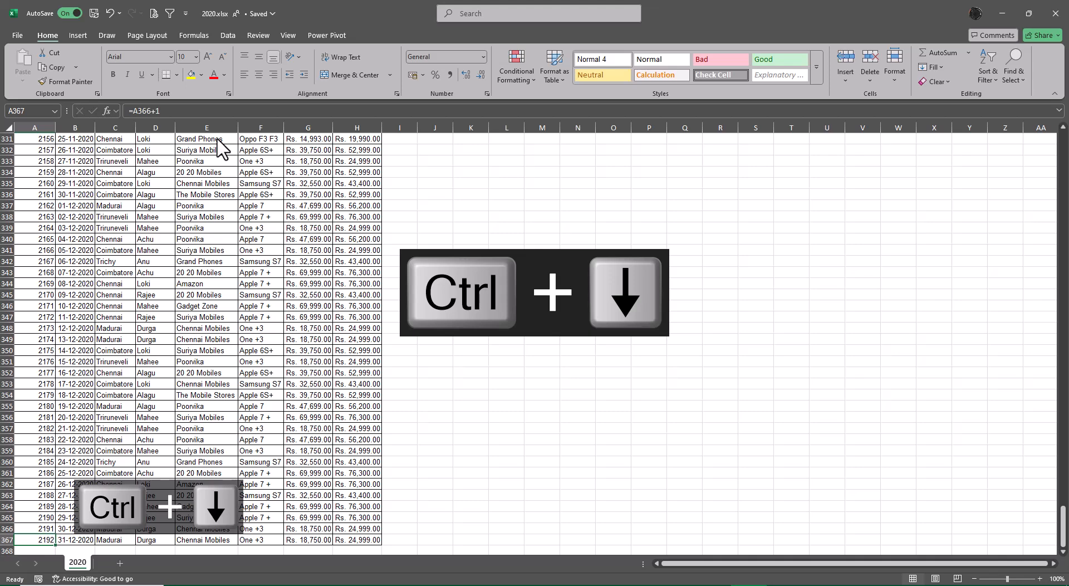
key("alt+F4")
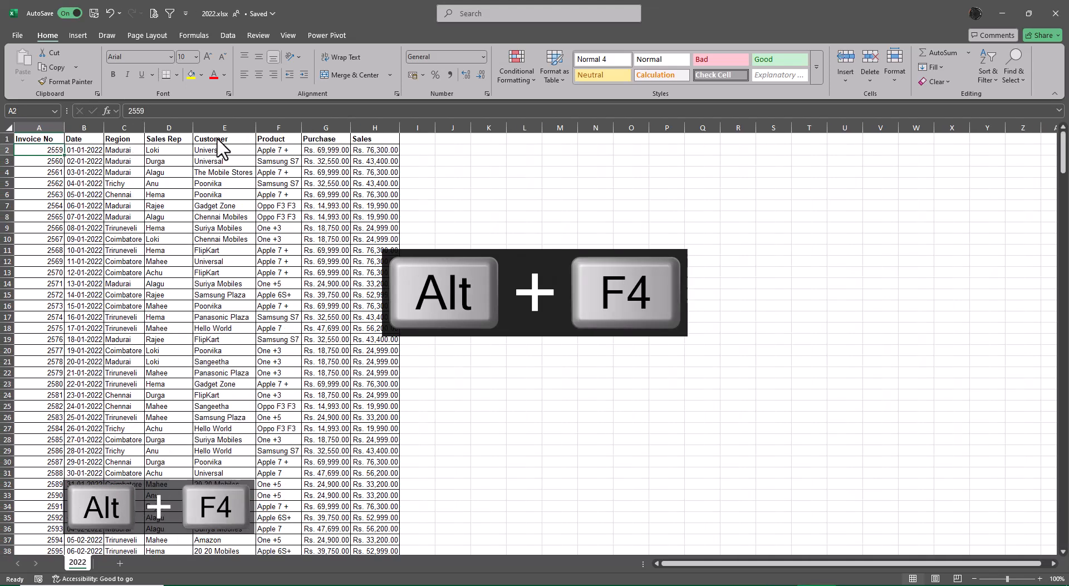
Look up the last invoice number in 2021.xlsx, and set A2 in the 2022 workbook to 2558
key("alt+Tab")
key("alt+Tab")
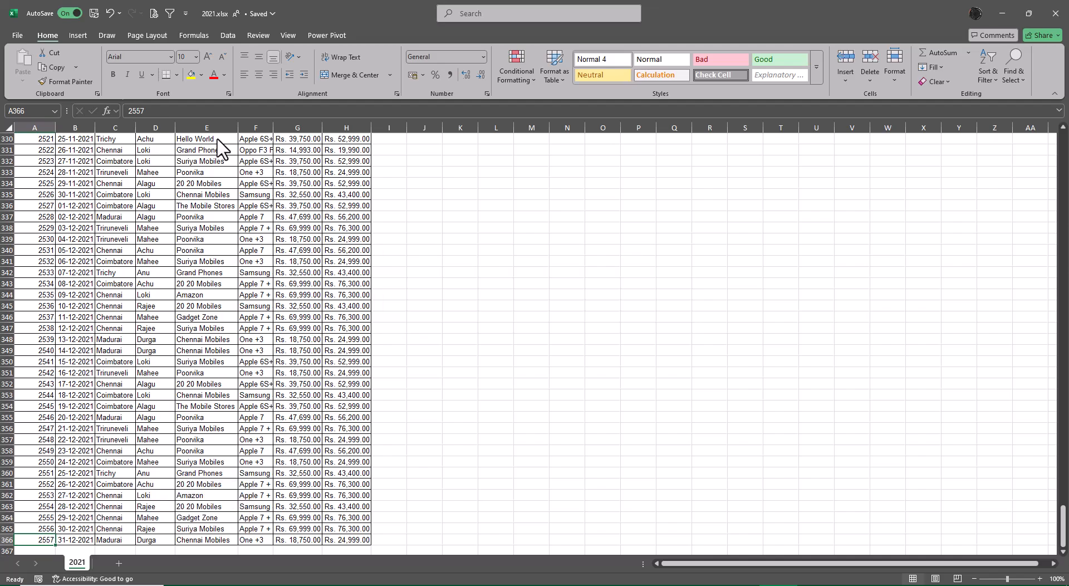
key("alt+Tab")
key("alt+Tab")
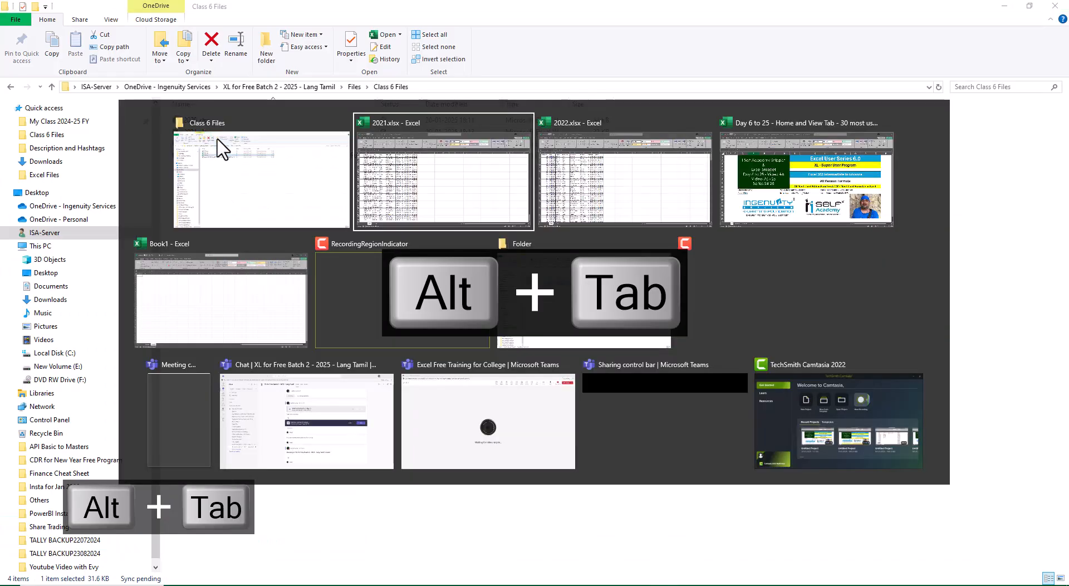
key("alt+Tab")
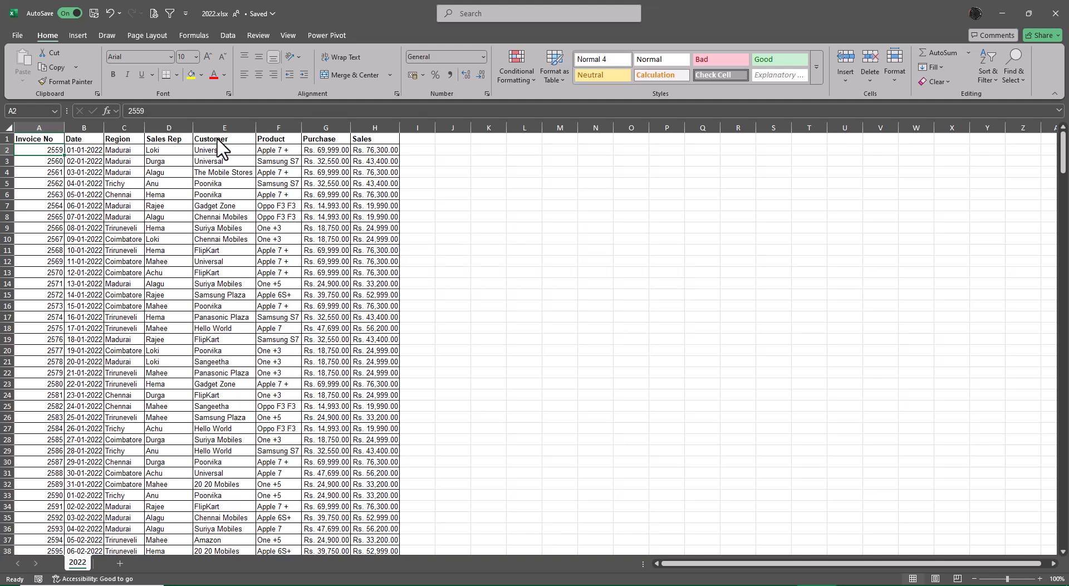
type("2558")
key("Return")
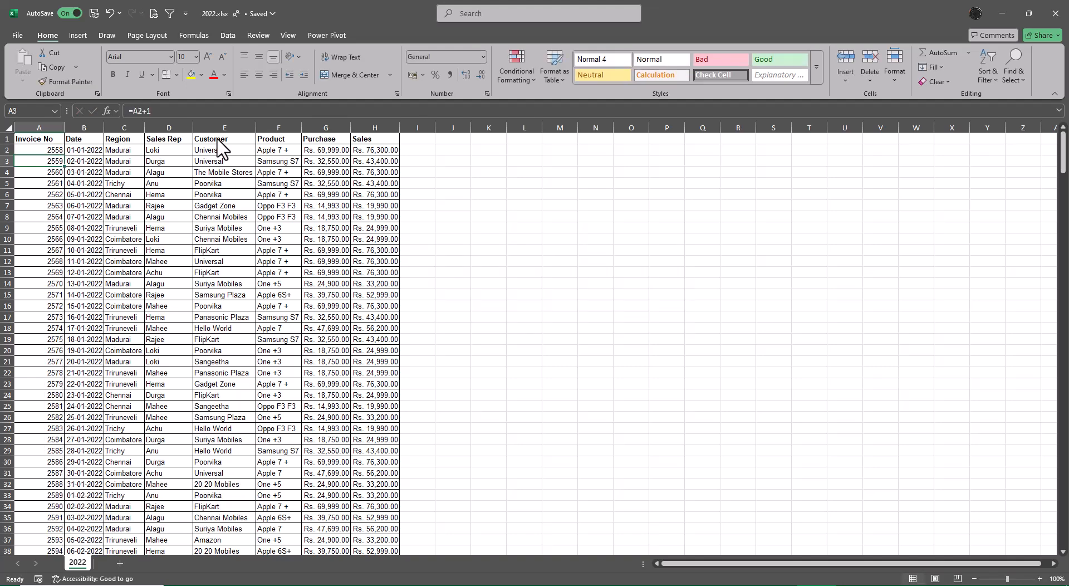
Copy the Region through Sales data, C2:H366, from the 2021 workbook
key("Right")
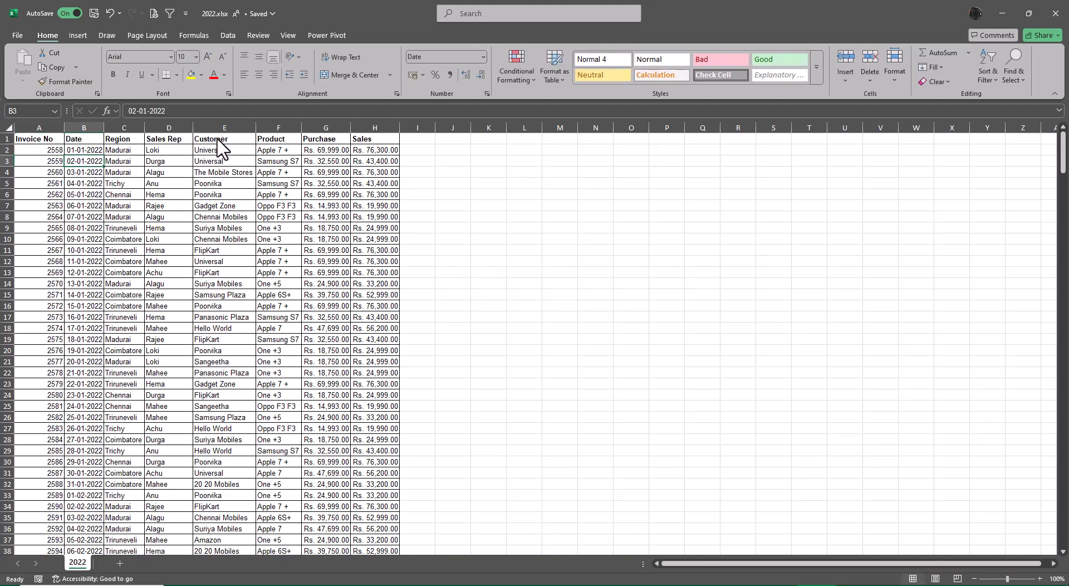
key("alt+Tab")
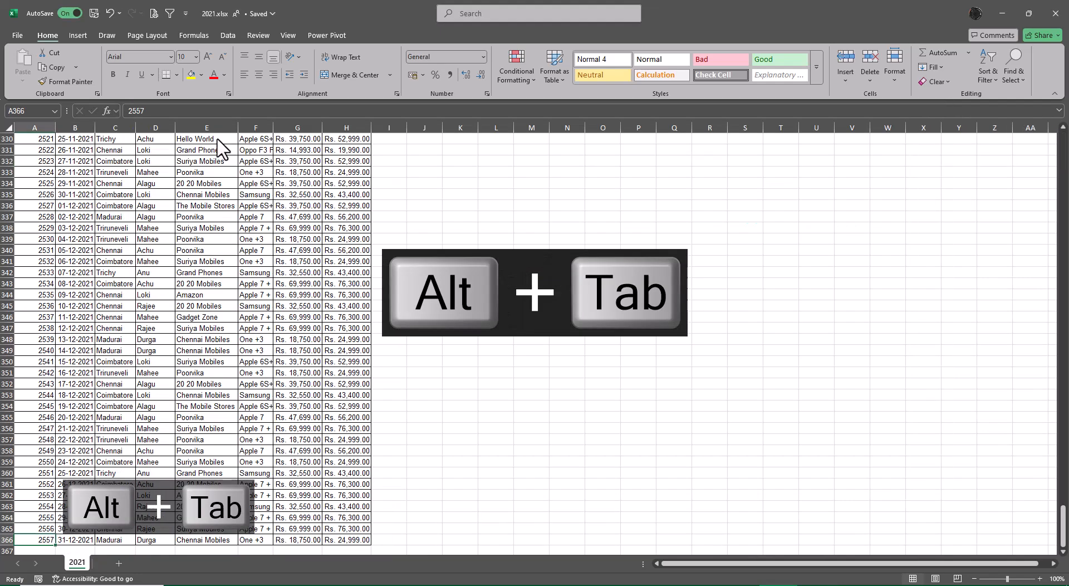
key("ctrl+Up")
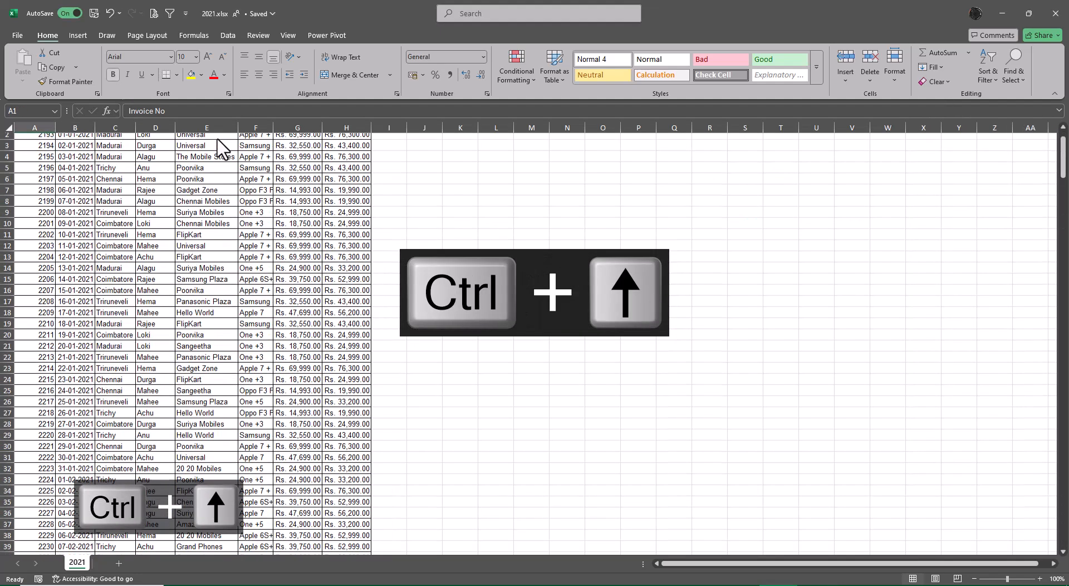
key("Right")
key("Down")
key("Right")
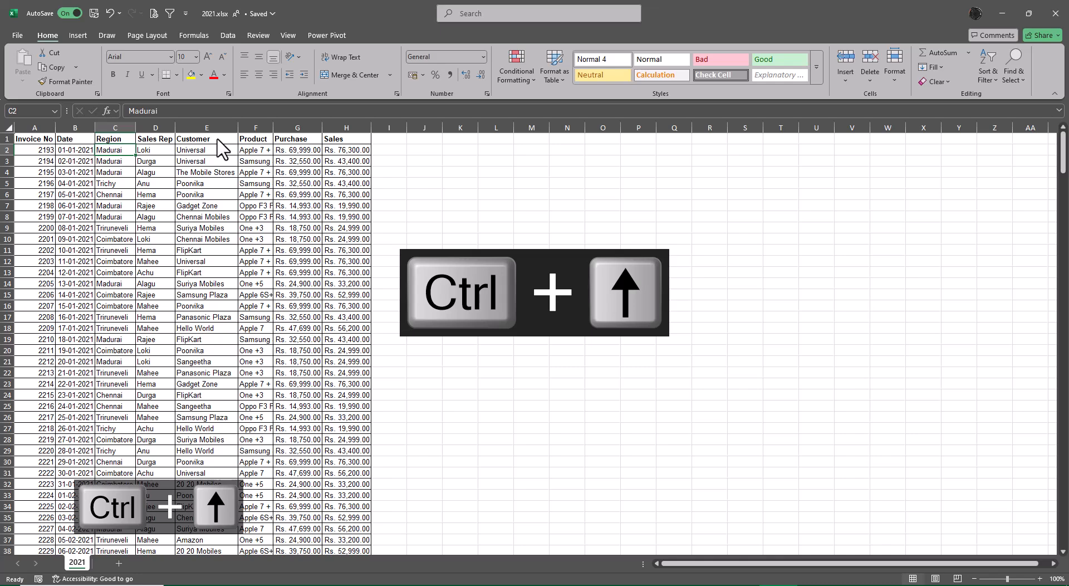
key("ctrl+shift+Right")
key("ctrl+shift+Down")
key("ctrl+c")
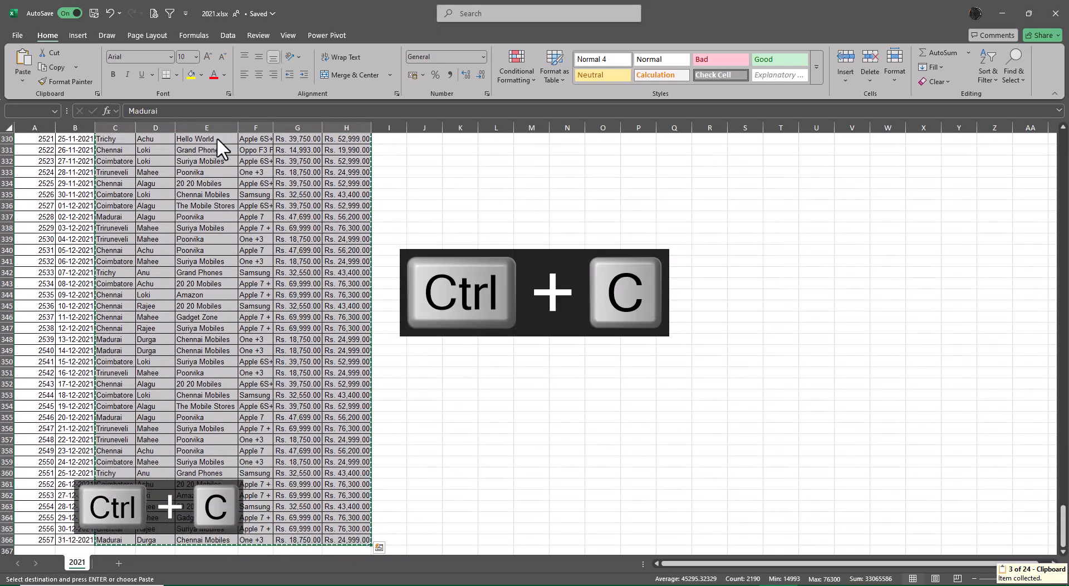
Paste the copied Region through Sales data into the 2022 workbook starting at C2, and check its last row
key("alt+Tab")
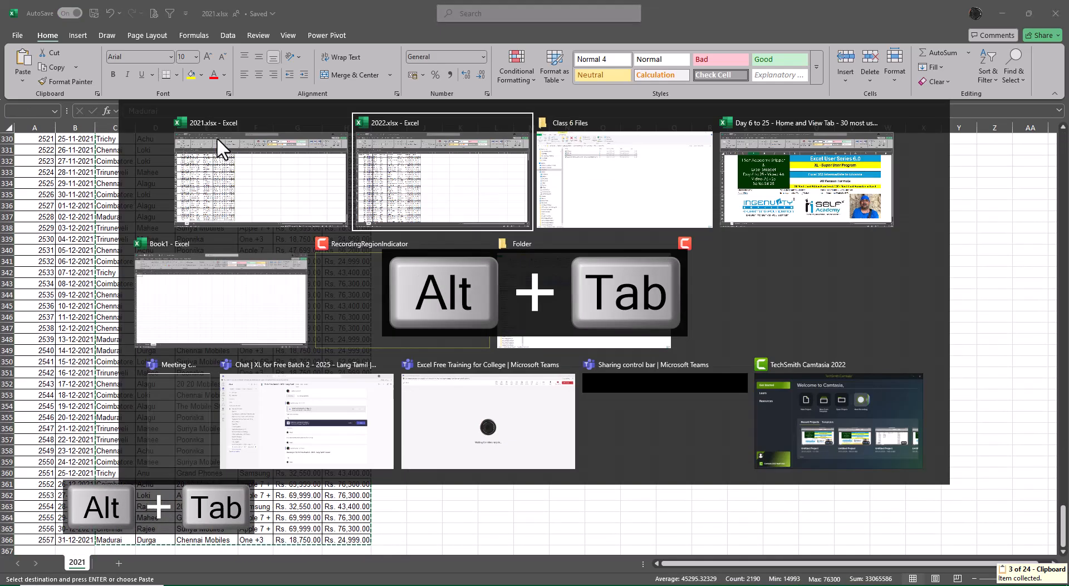
key("Right")
key("ctrl+v")
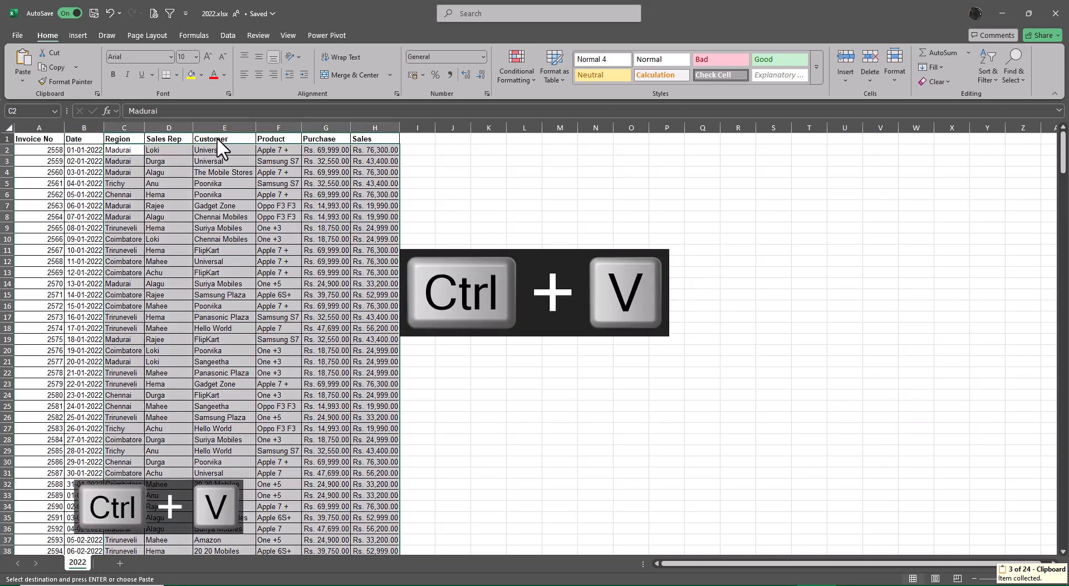
key("ctrl+Down")
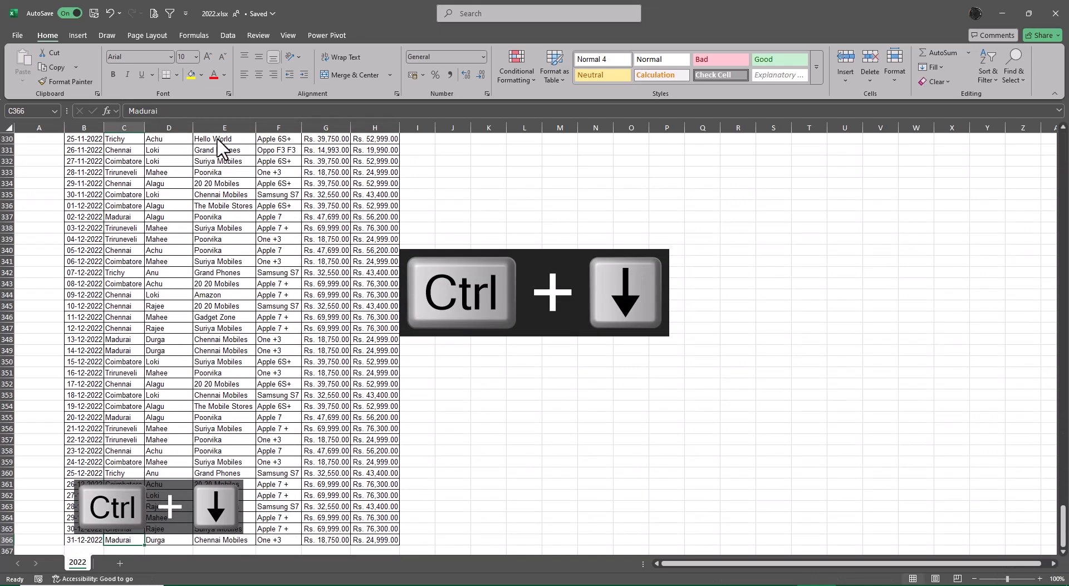
Fill the remaining invoice numbers from A305 down to A366 as a linear column series with step value 1
key("Left")
key("Left")
key("ctrl+Up")
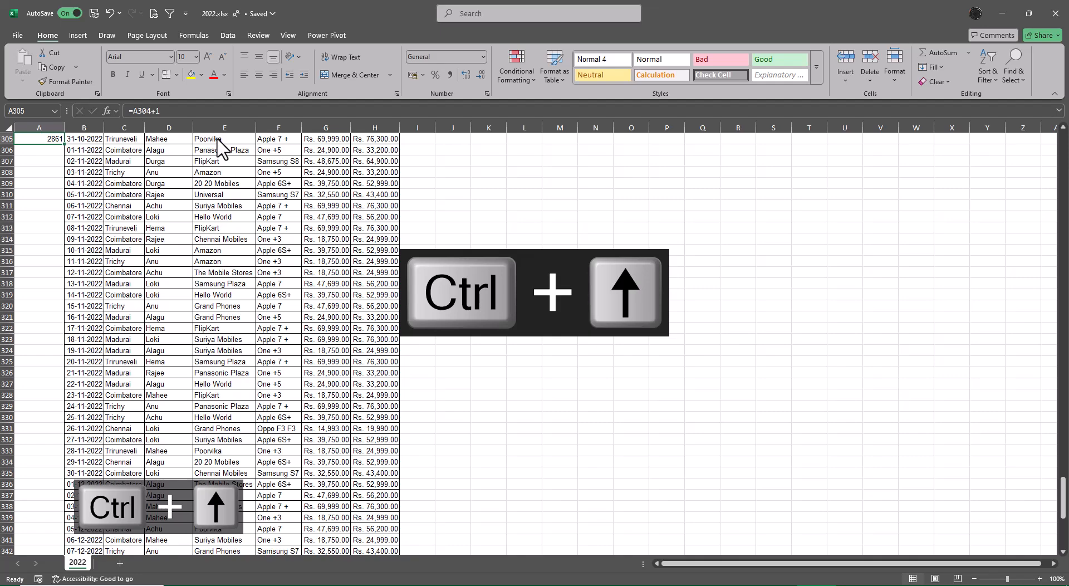
key("ctrl+Up")
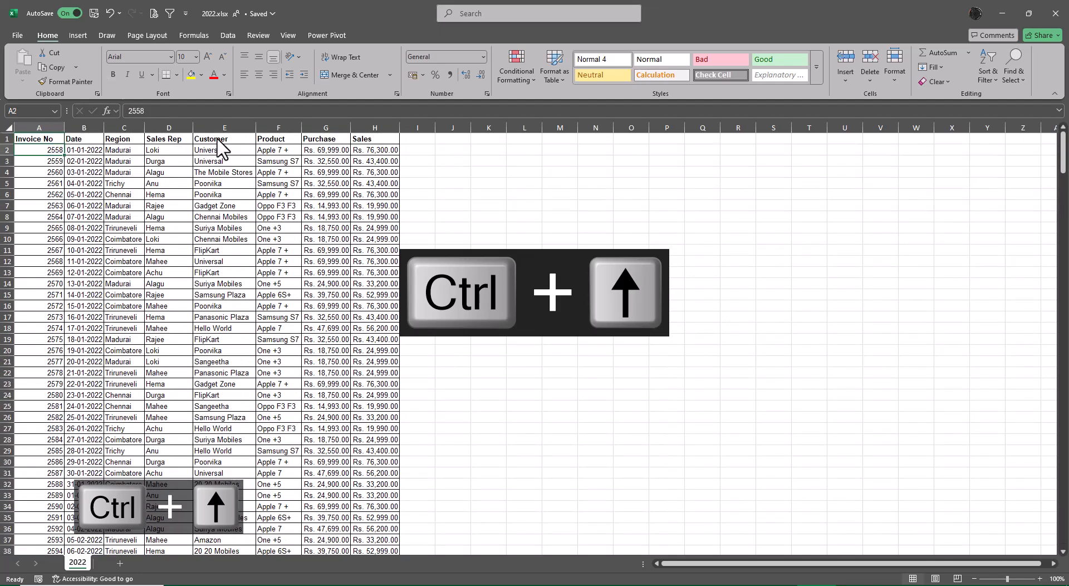
key("ctrl+Down")
key("ctrl+shift+Up")
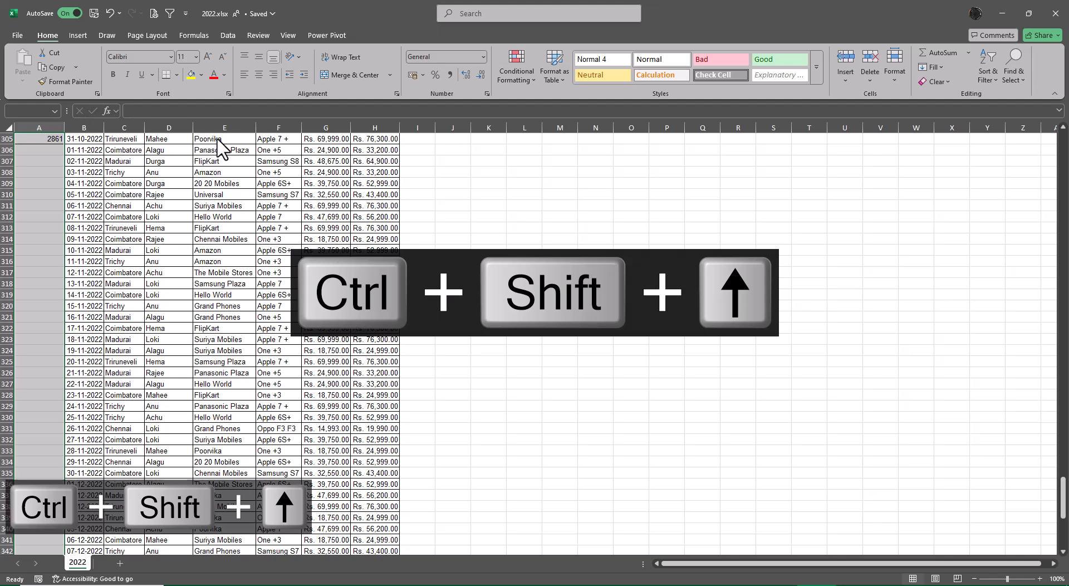
key("alt+i")
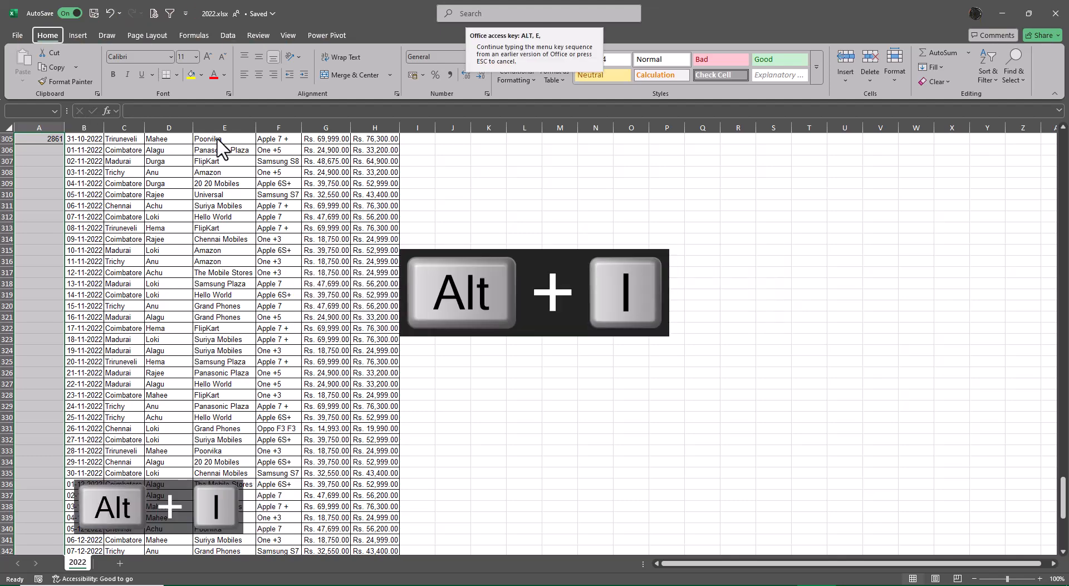
key("alt+s")
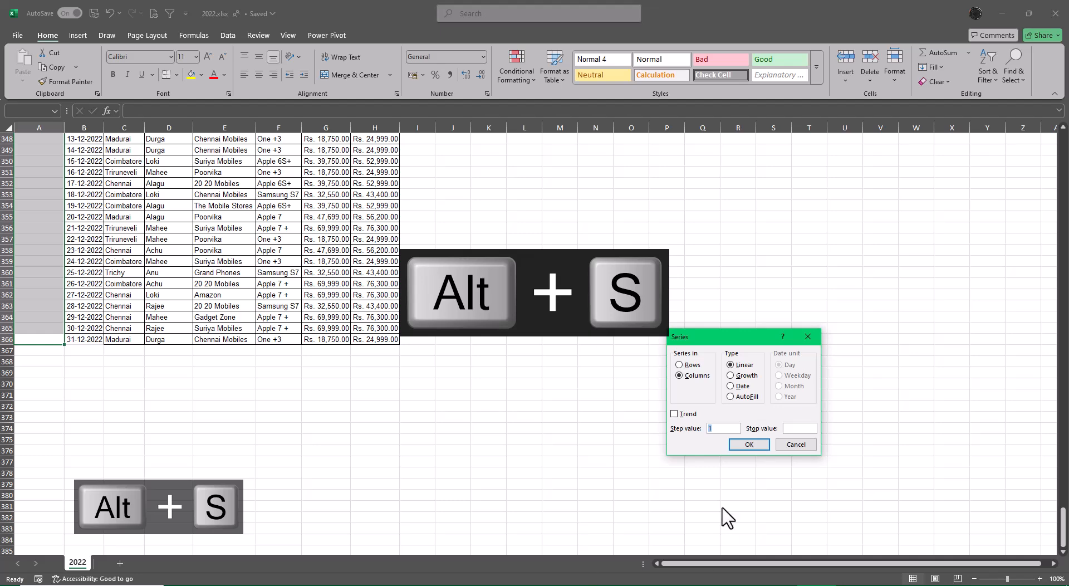
left_click(740, 446)
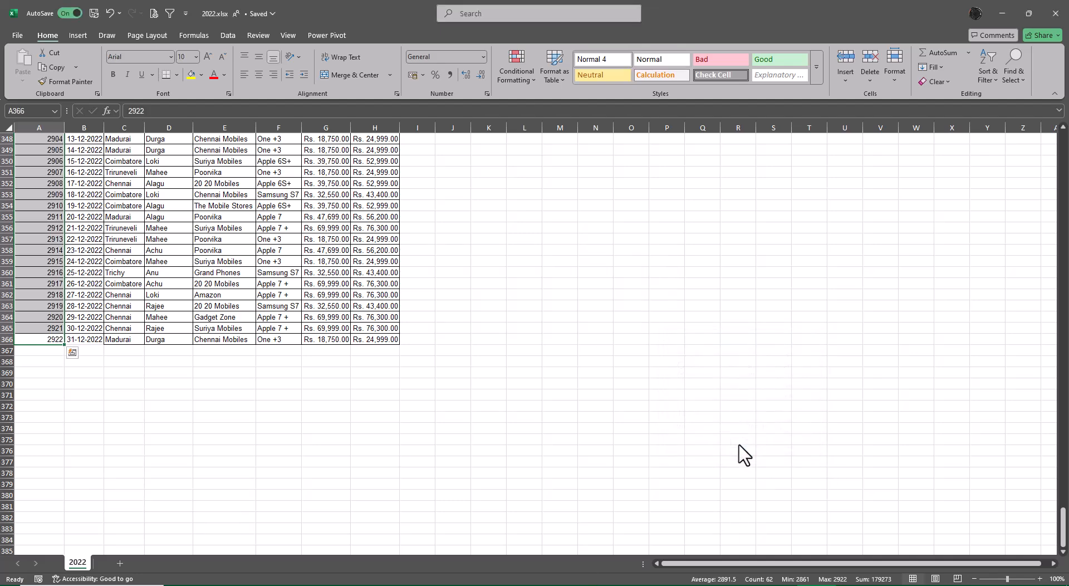
Apply all borders to the 2022 data table, A1:H366, and return to the top of the sheet
key("ctrl+Up")
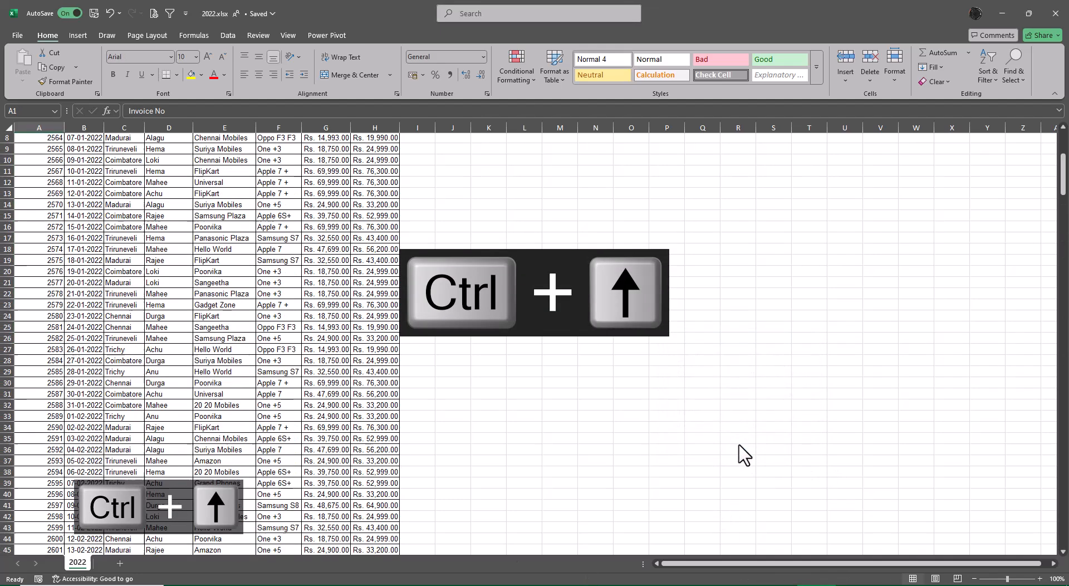
key("ctrl+shift+Right")
key("ctrl+shift+Down")
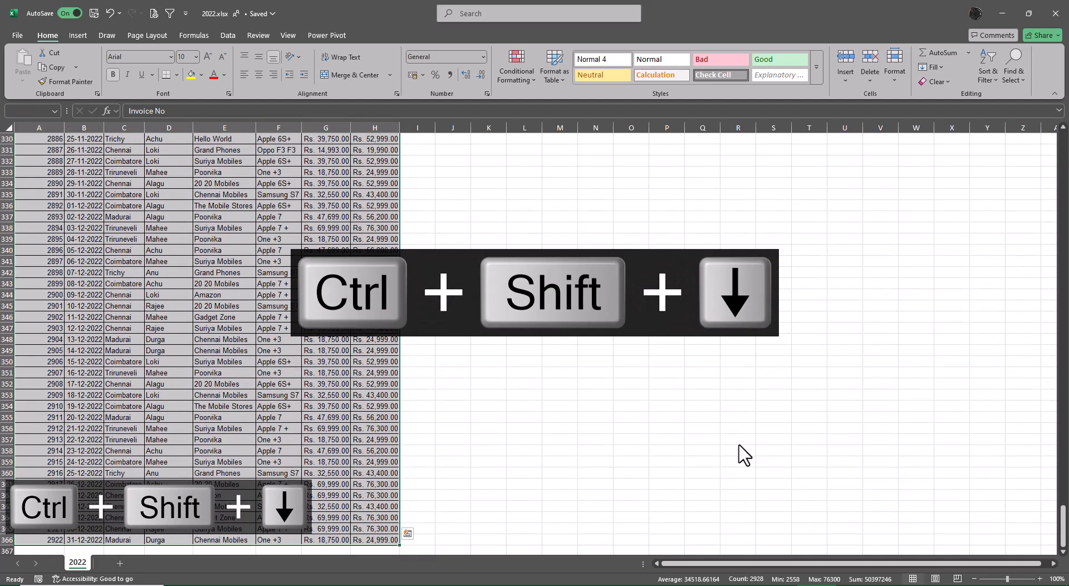
left_click(177, 75)
left_click(194, 186)
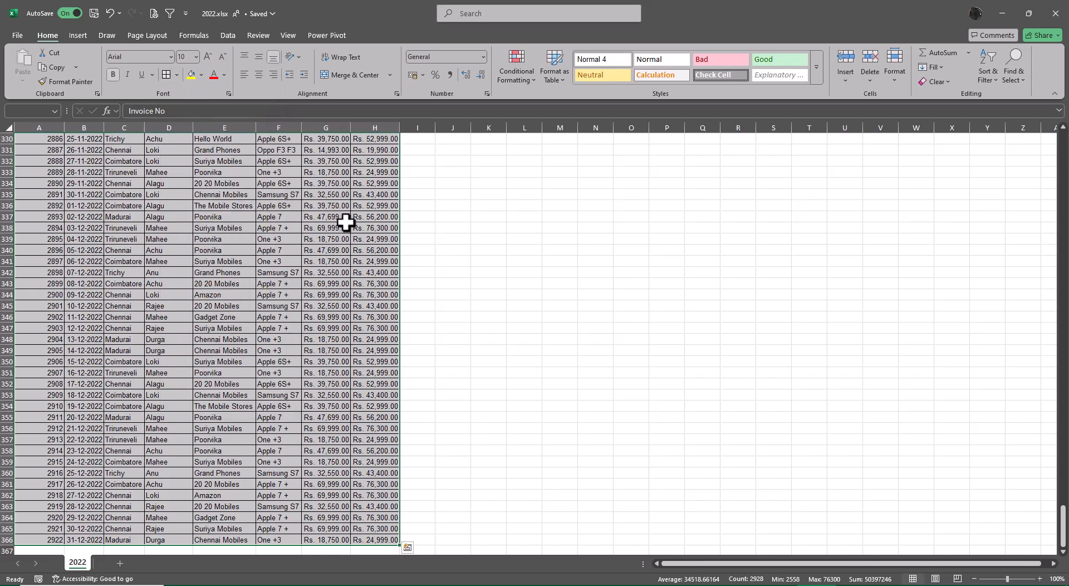
key("ctrl+BackSpace")
left_click(724, 383)
left_click(568, 286)
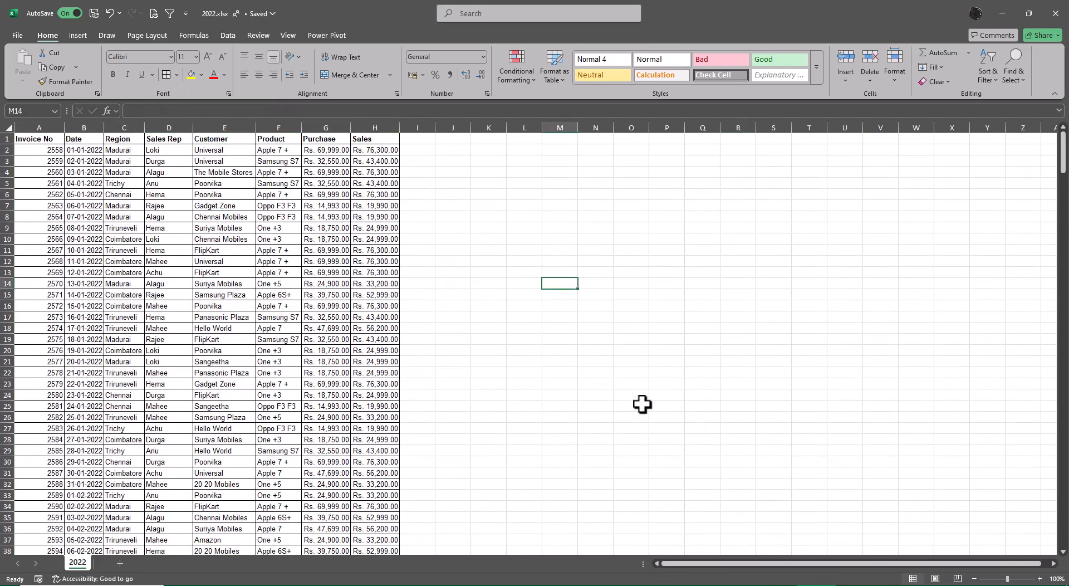
Look over the completed 2022 sheet, and close the 2022 and 2021 workbooks
scroll(573, 409, "down", 15)
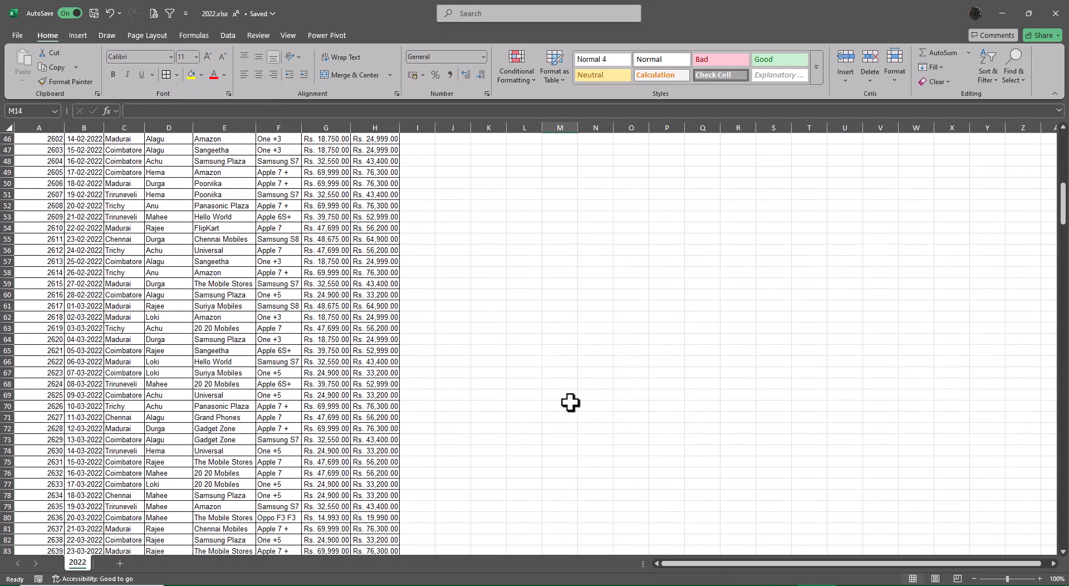
scroll(570, 402, "up", 15)
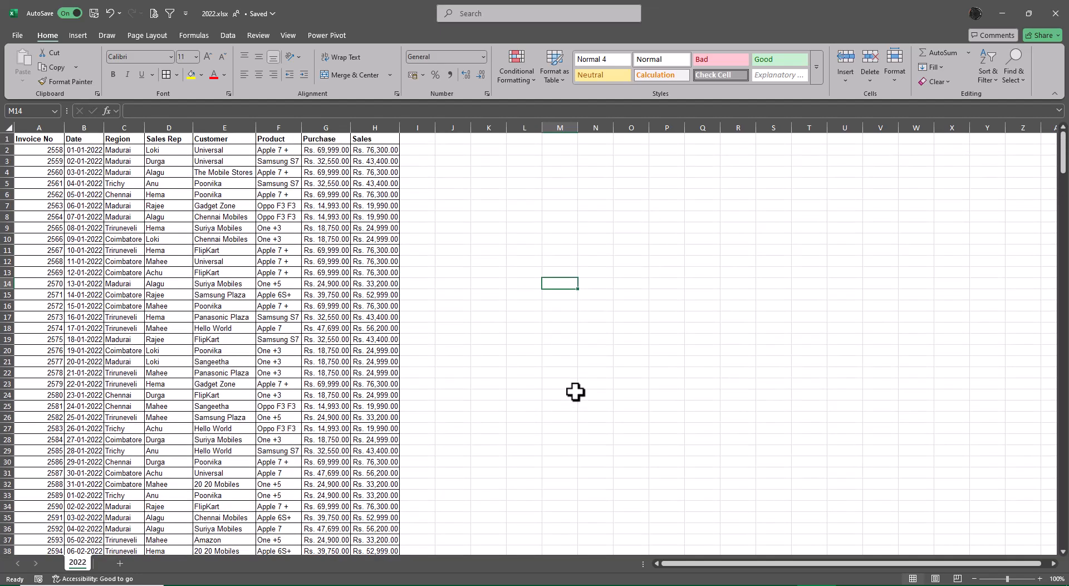
left_click(1055, 13)
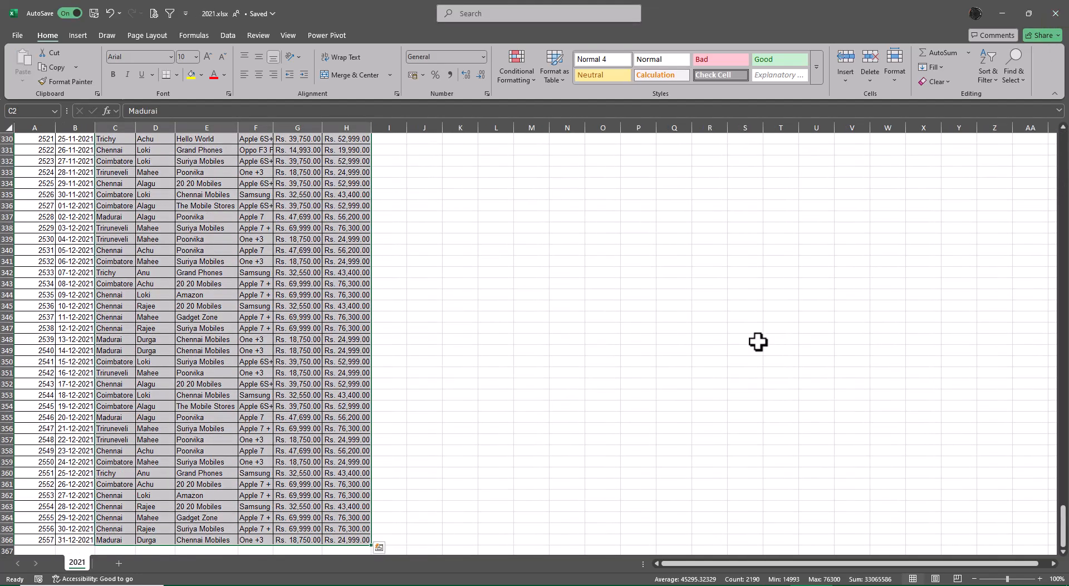
left_click(758, 341)
left_click(1055, 16)
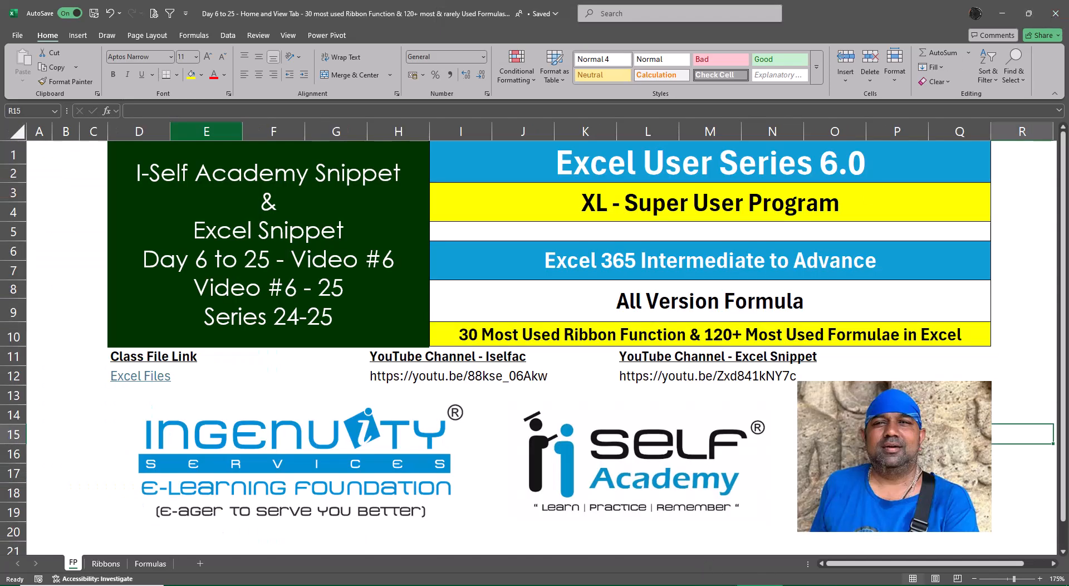
Minimise the open workbooks, open 2020.xlsx from the Class 6 Files folder, and select A1
left_click(805, 585)
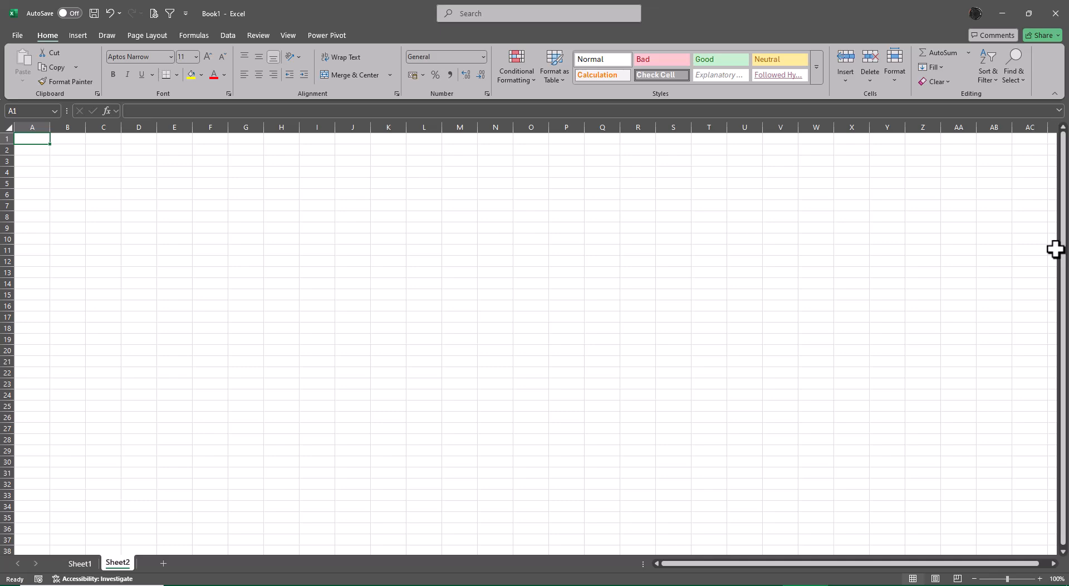
left_click(997, 13)
left_click(997, 13)
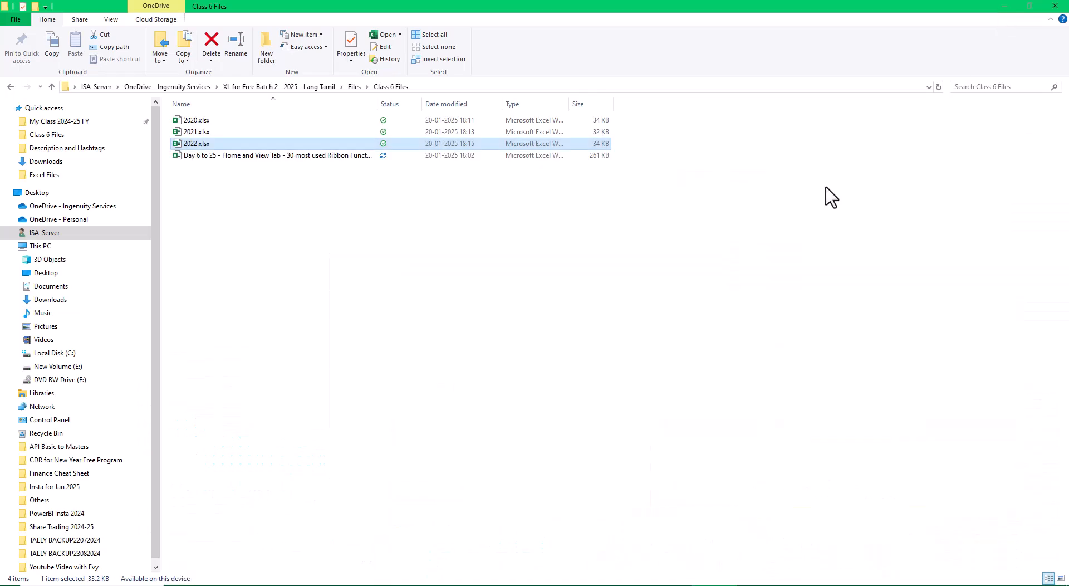
double_click(215, 121)
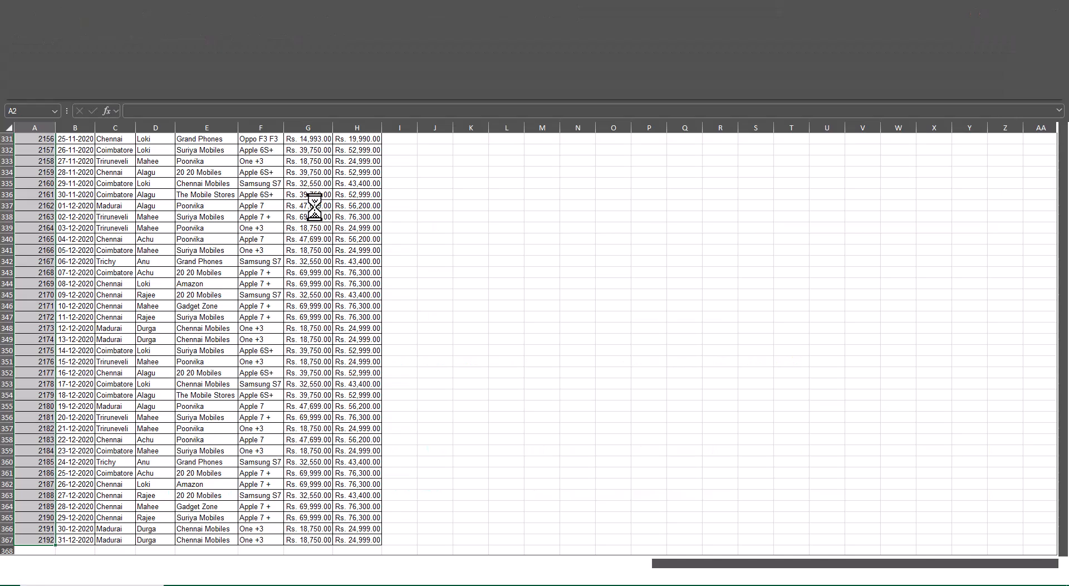
left_click(481, 269)
key("ctrl+Up")
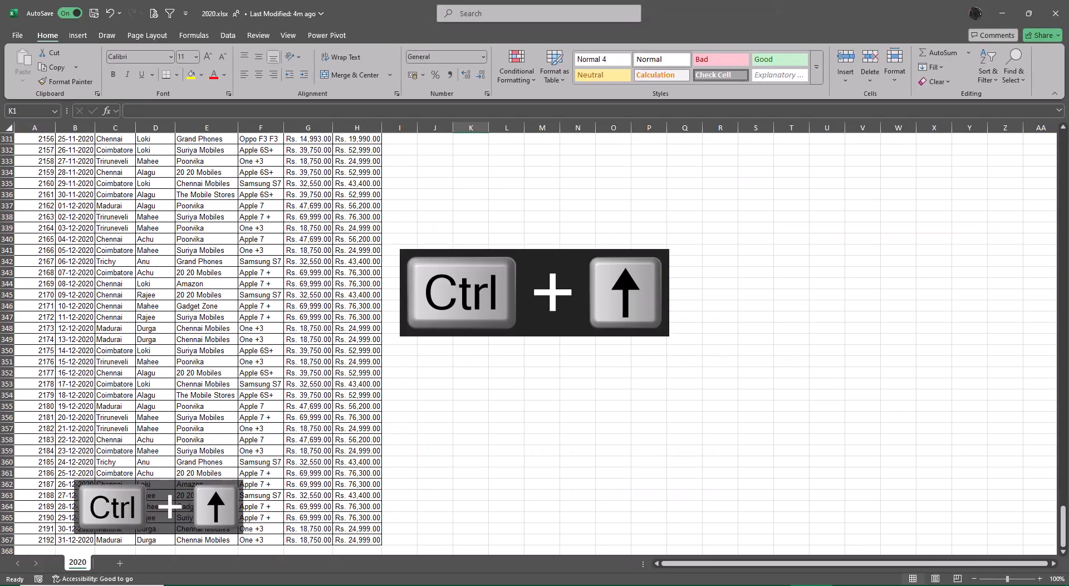
key("ctrl+Left")
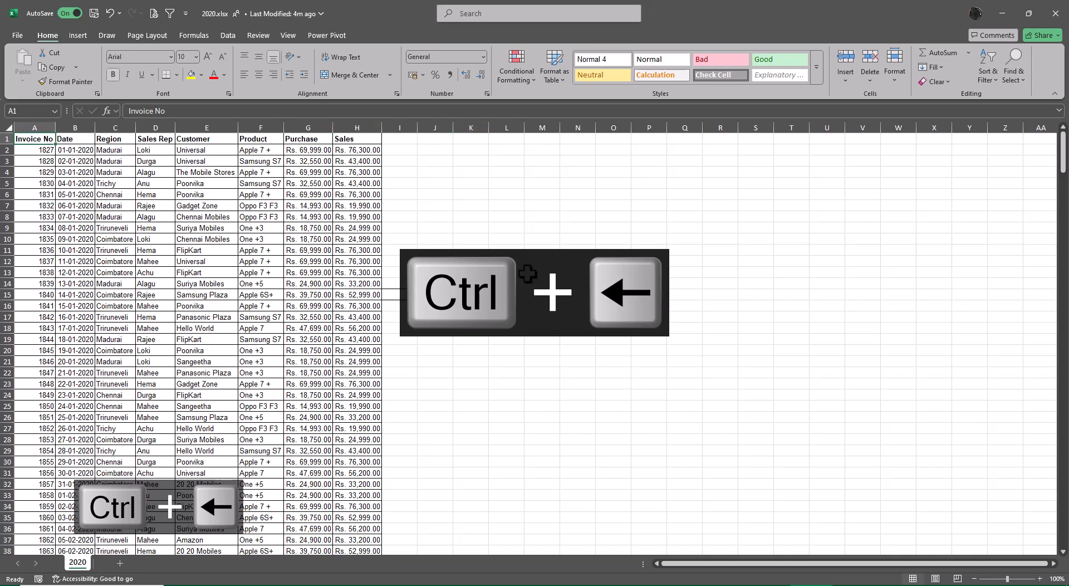
Return to the Class 6 Files folder, open 2021.xlsx, and go to the top of the invoice column
left_click(1003, 12)
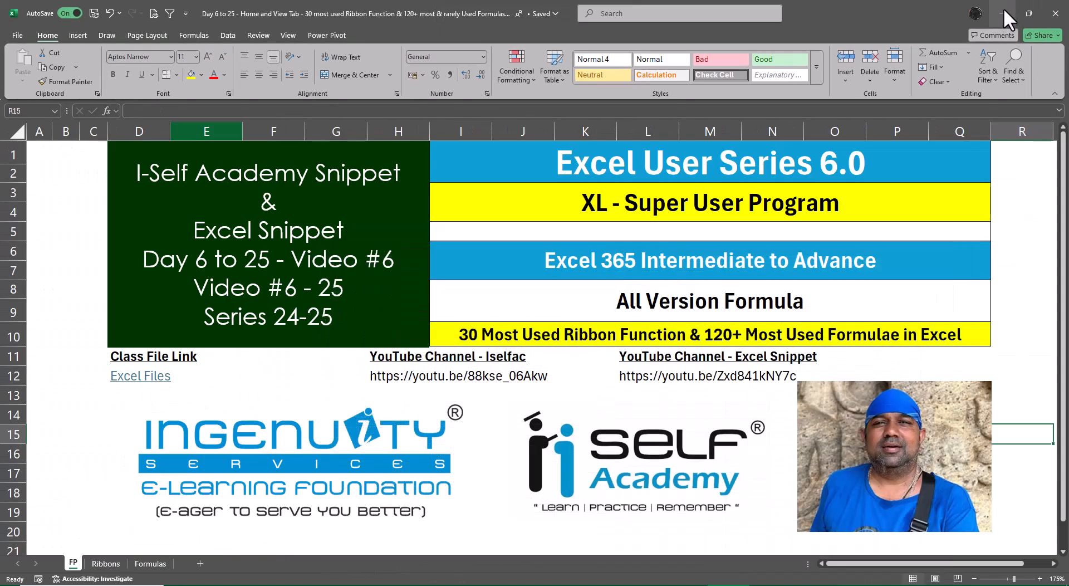
left_click(1003, 11)
double_click(208, 136)
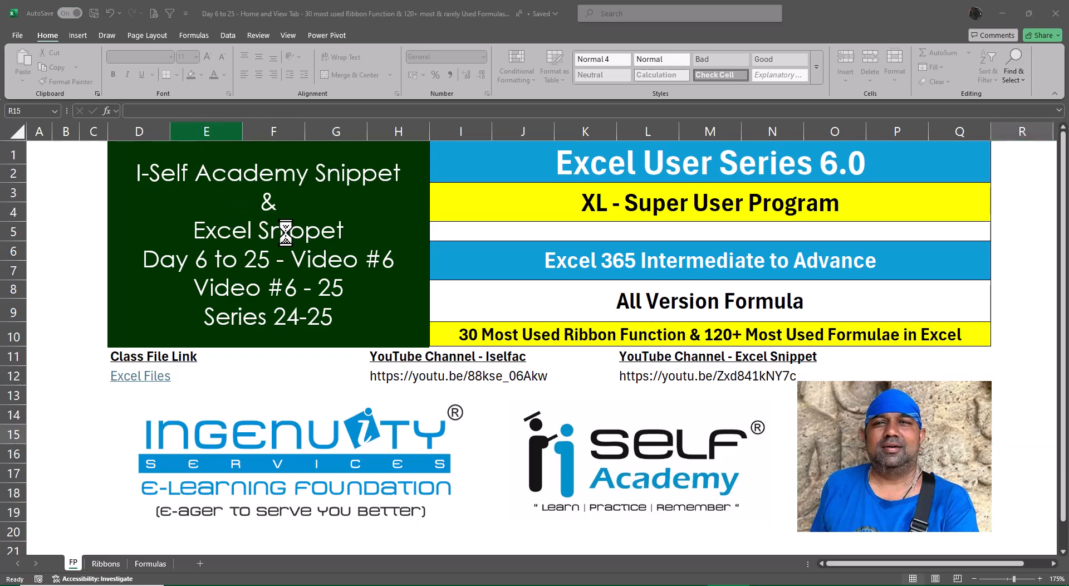
key("ctrl+Up")
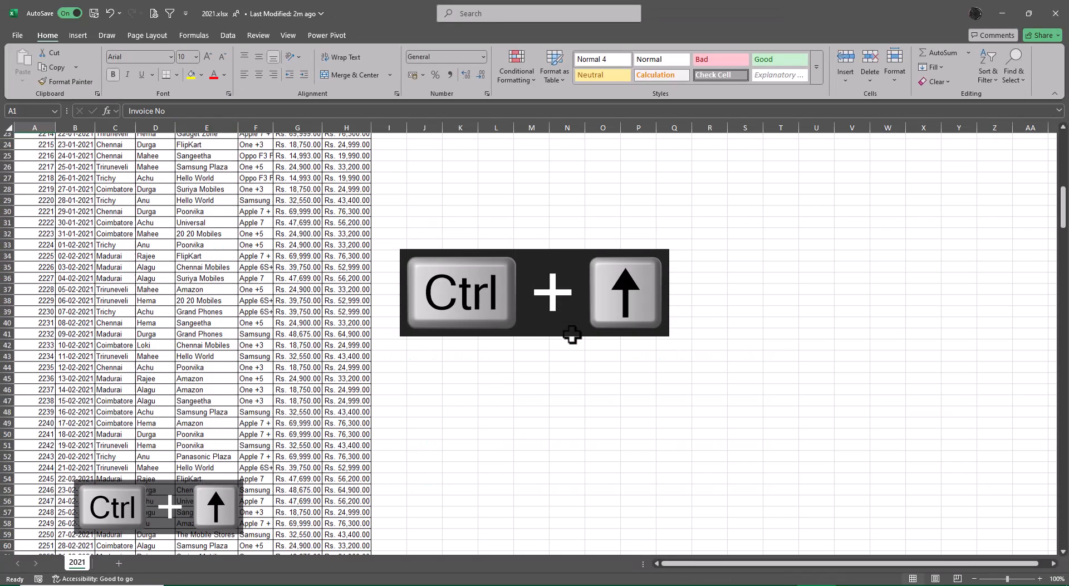
Switch back to the Class 6 Files folder in File Explorer and open 2022.xlsx
key("alt+Tab")
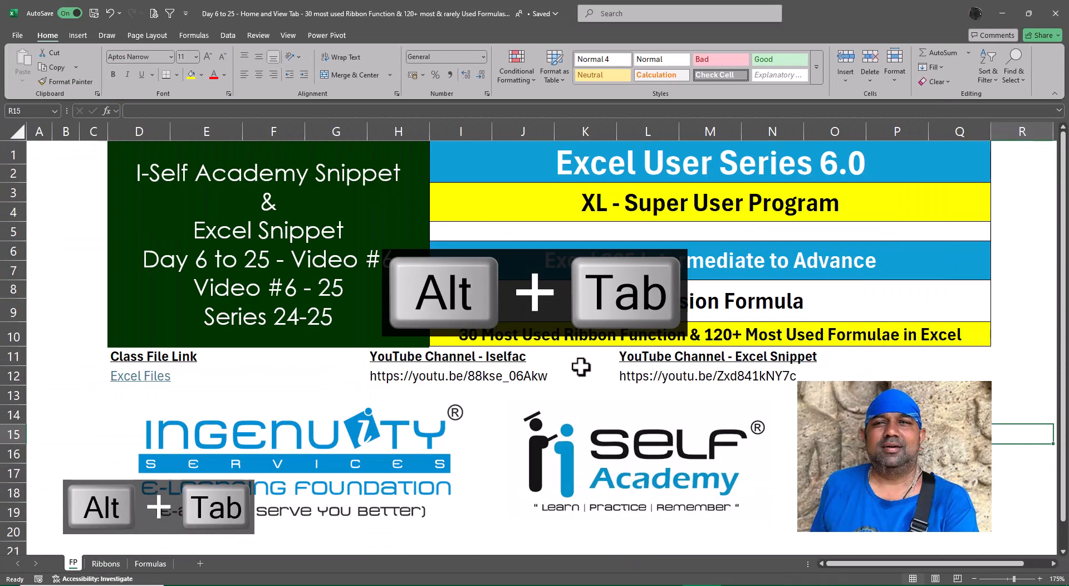
key("alt+Tab")
key("Tab")
key("alt+Tab")
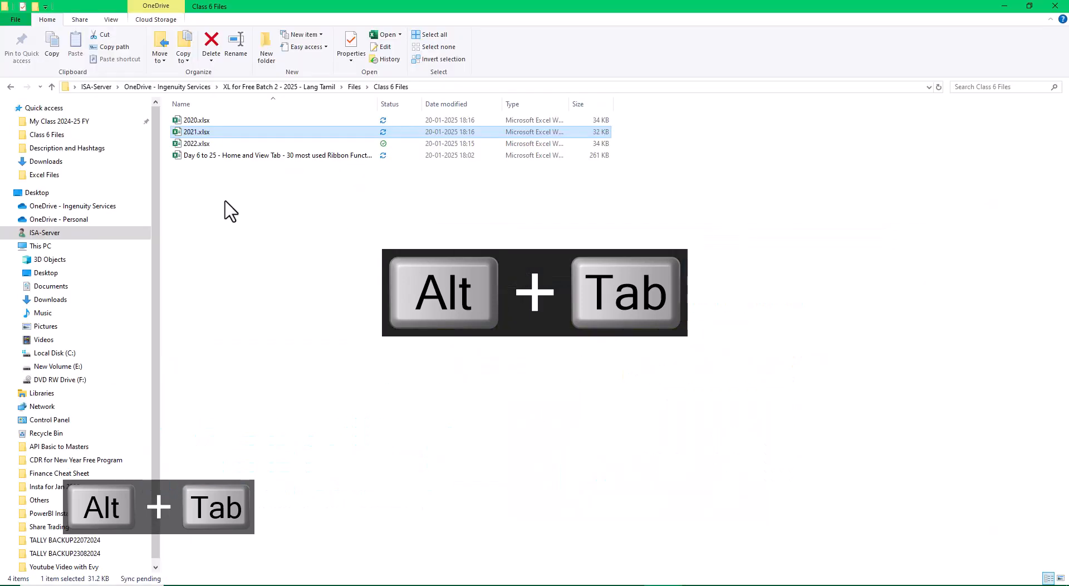
left_click(187, 143)
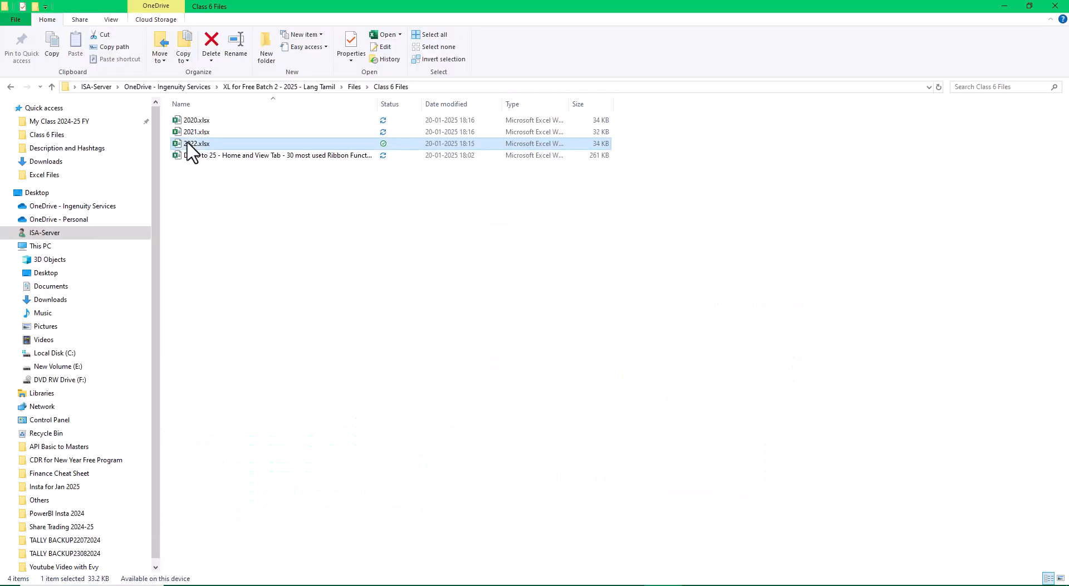
key("alt+Tab")
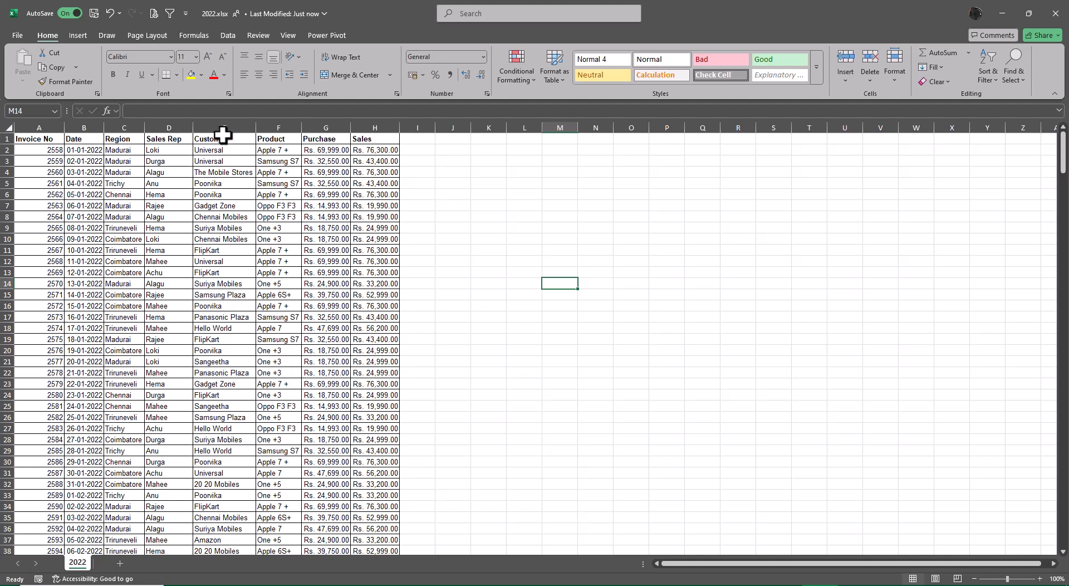
Switch through the open 2022 and 2021 workbooks and bring 2020.xlsx to the front
key("alt+Tab")
key("alt+Tab")
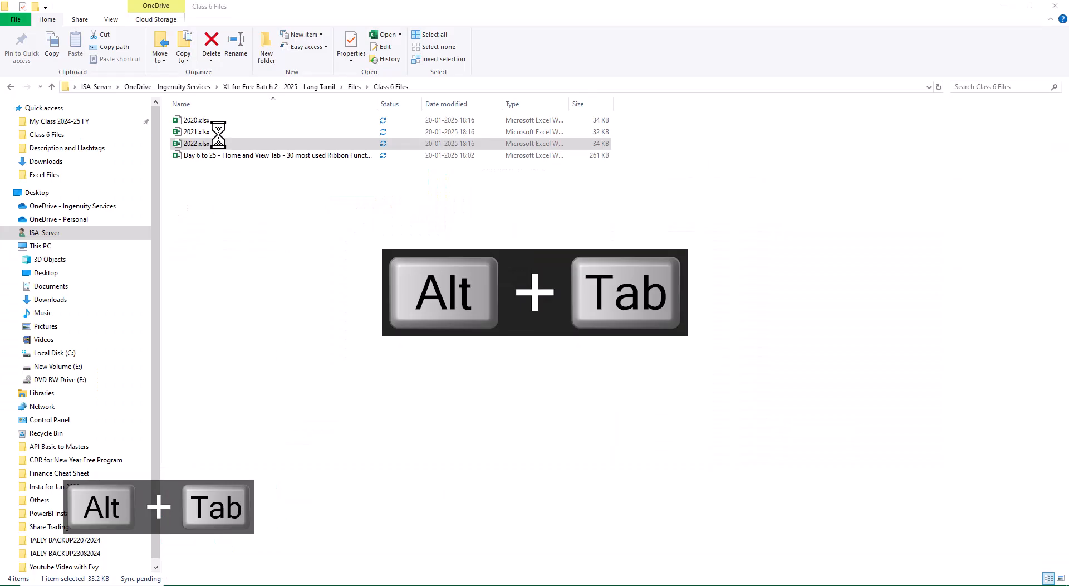
key("alt+Tab")
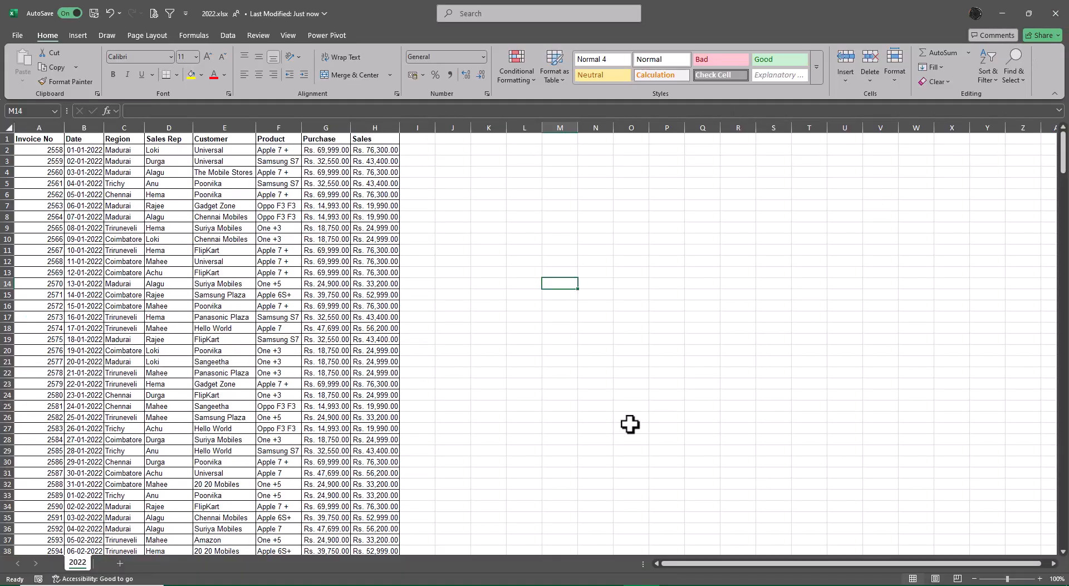
key("alt+Tab")
key("Tab")
key("Tab")
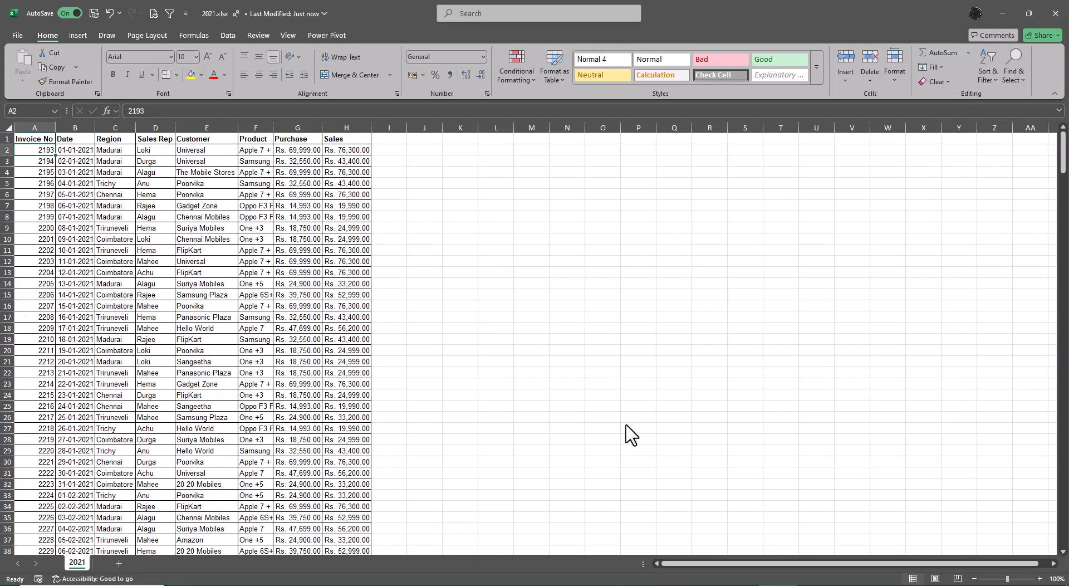
key("alt+Tab")
key("Tab")
key("Tab")
key("Tab")
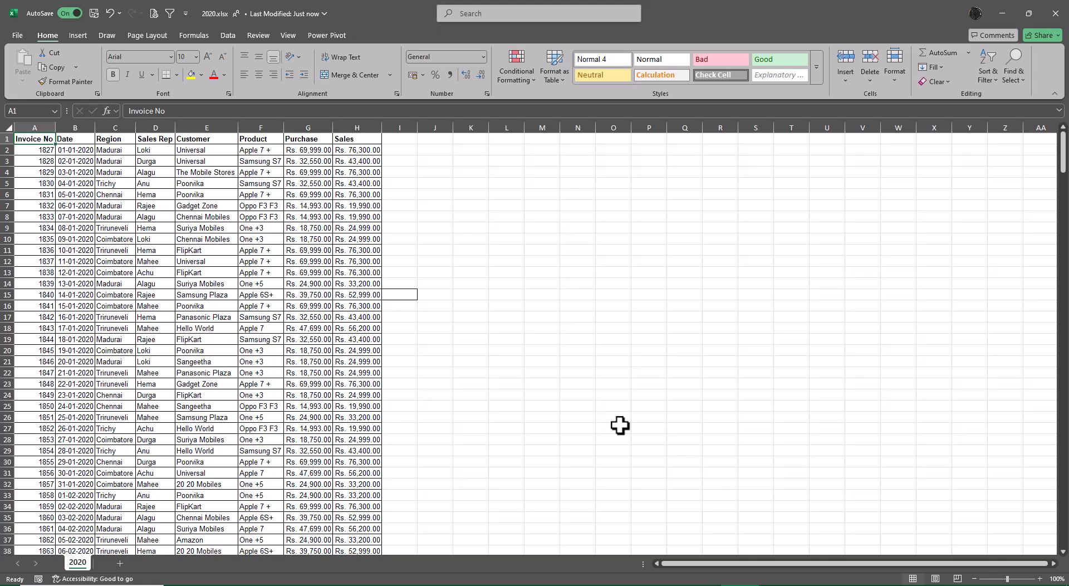
Copy A1:H367 in the 2020 workbook to bring up the Office Clipboard, and clear all its collected items
key("ctrl+Down")
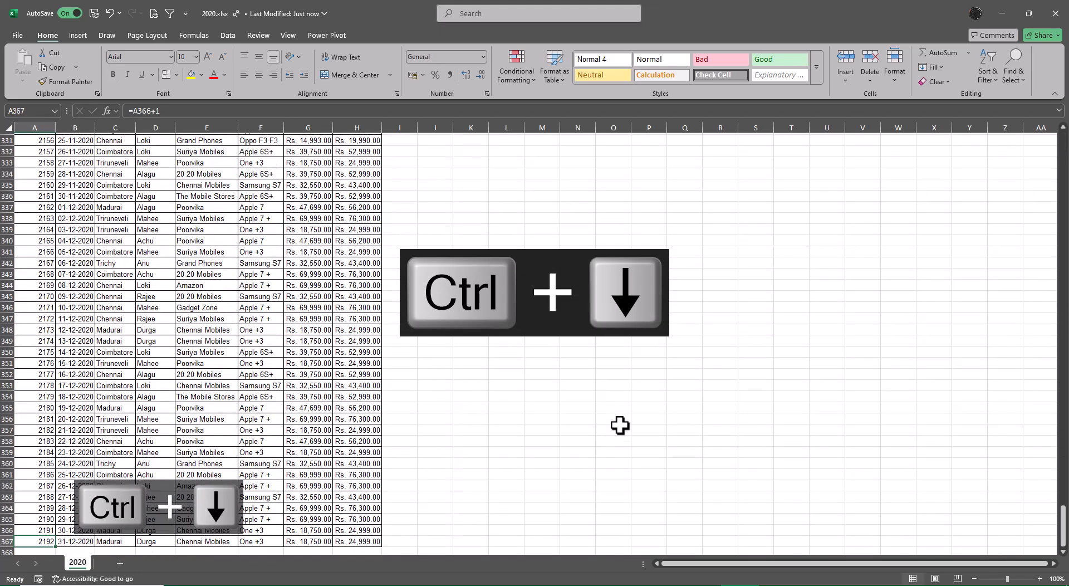
key("ctrl+Up")
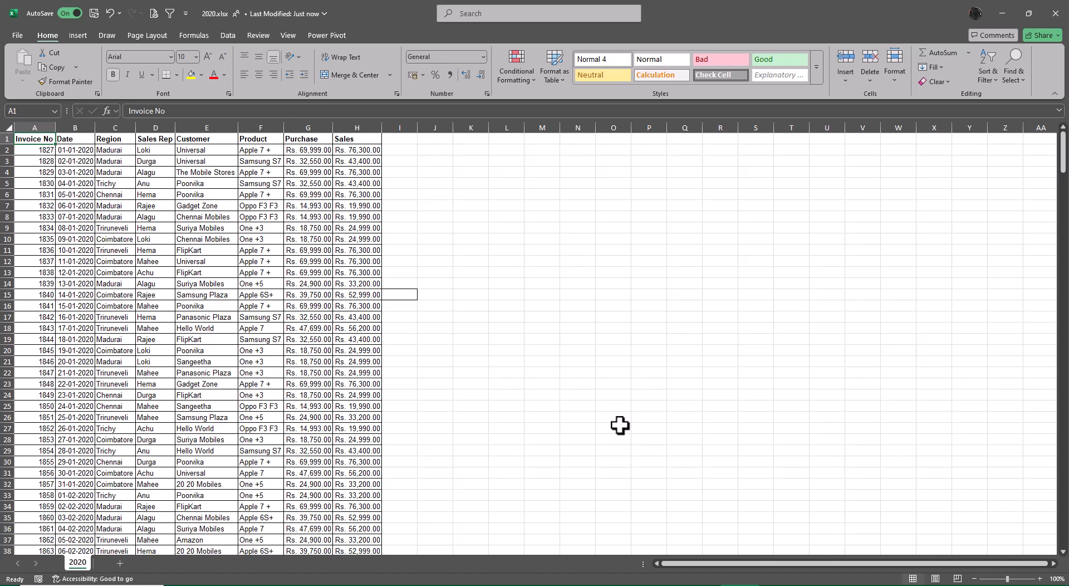
key("ctrl+shift+Right")
key("ctrl+shift+Down")
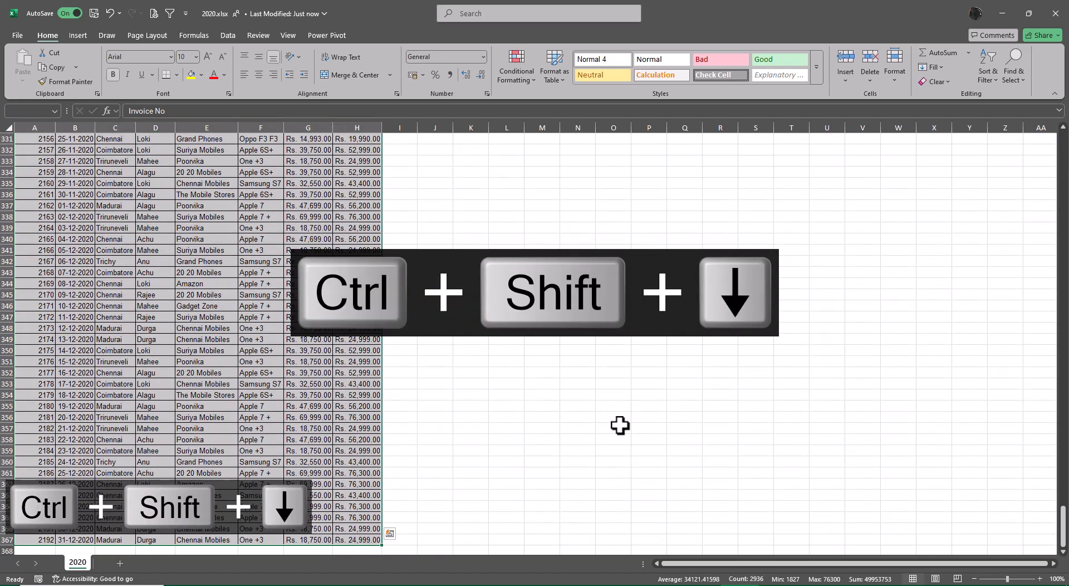
key("ctrl+c")
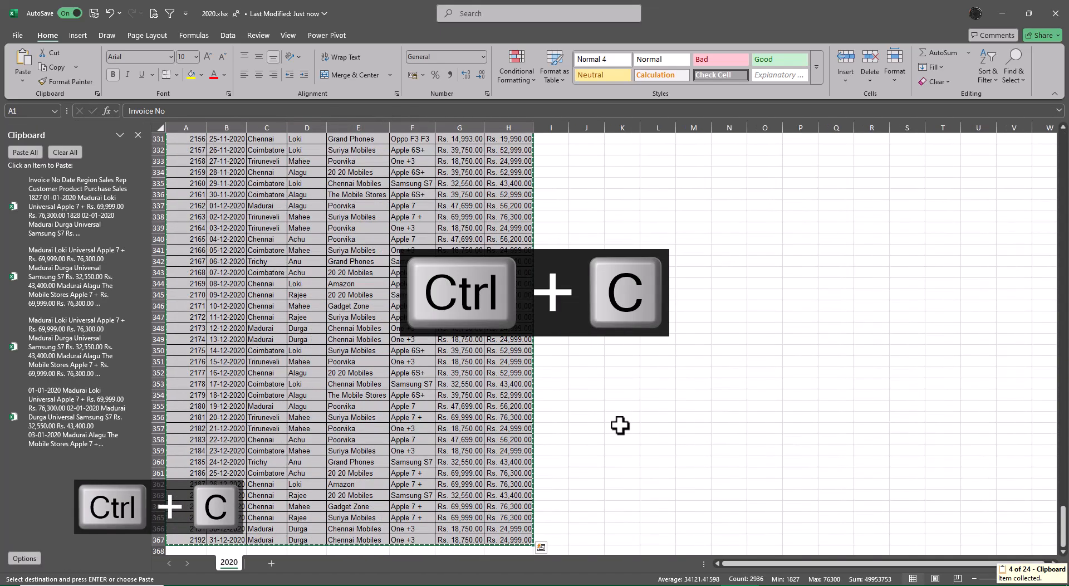
left_click(64, 152)
left_click(195, 162)
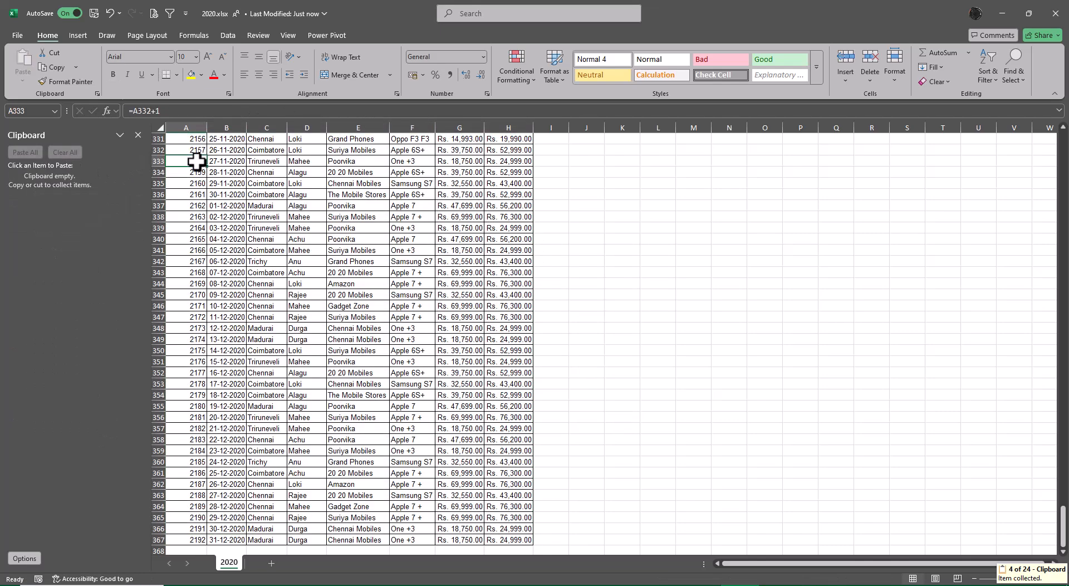
Copy A1:H367 in the 2020 workbook and the data rows A2:H366 in the 2021 workbook to the Office Clipboard
key("ctrl+Up")
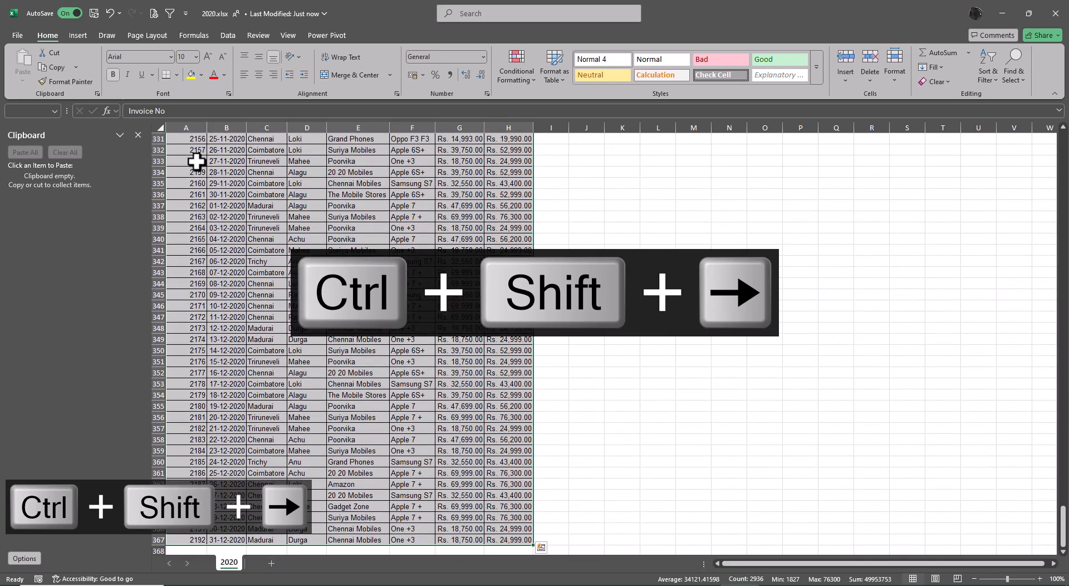
key("ctrl+c")
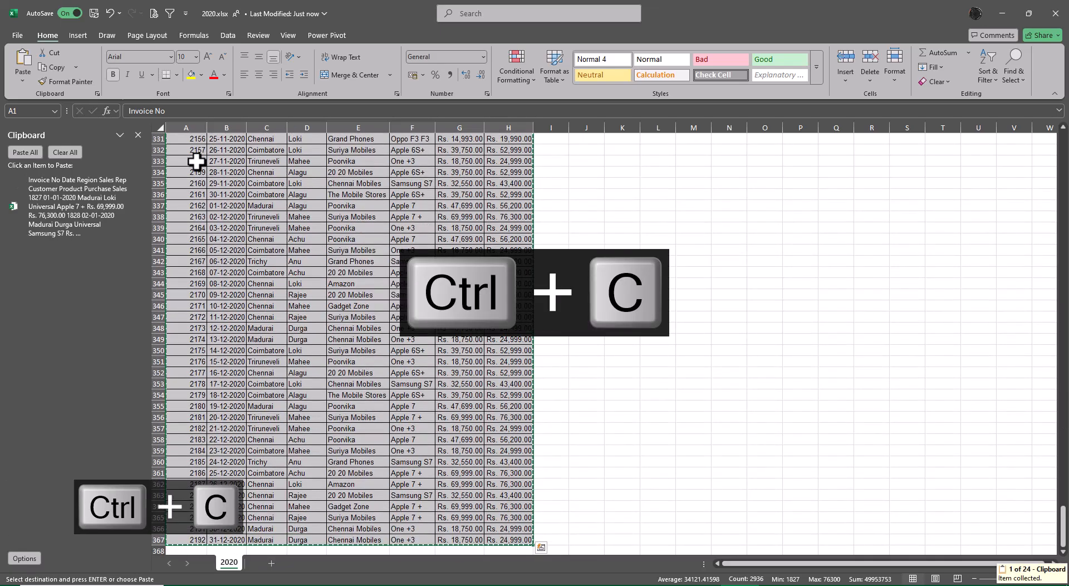
key("alt+Tab")
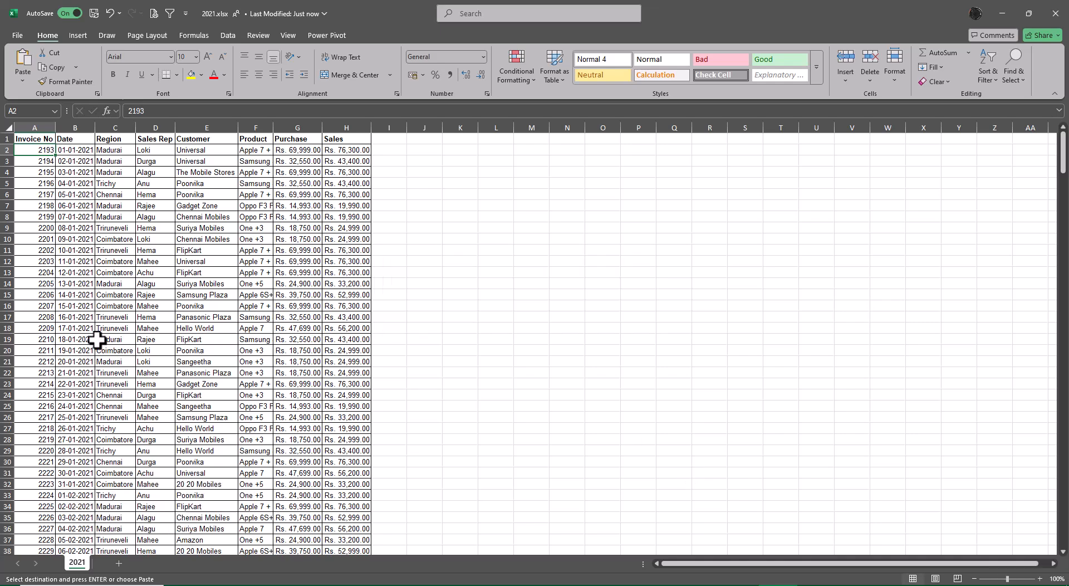
key("ctrl+shift+Down")
key("ctrl+shift+Right")
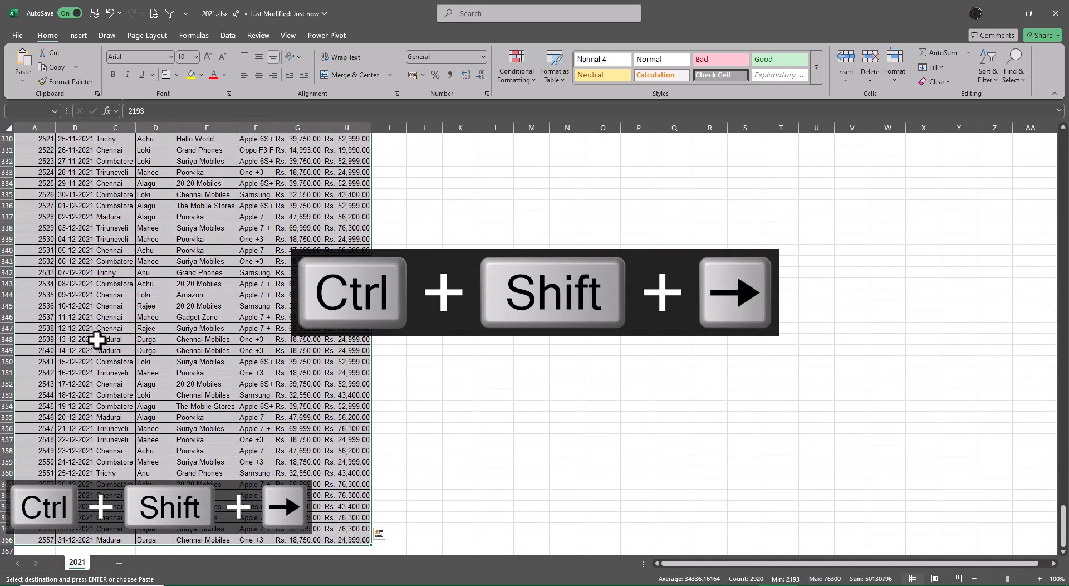
key("ctrl+c")
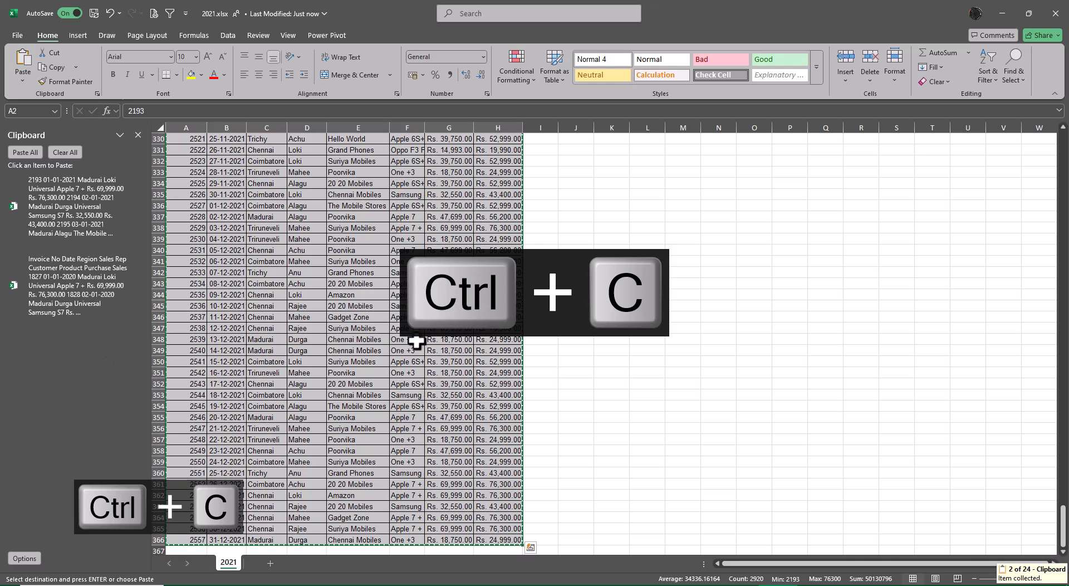
Switch to the 2022 workbook and copy its data rows A2:H366, without the header, to the Office Clipboard
key("alt+Tab")
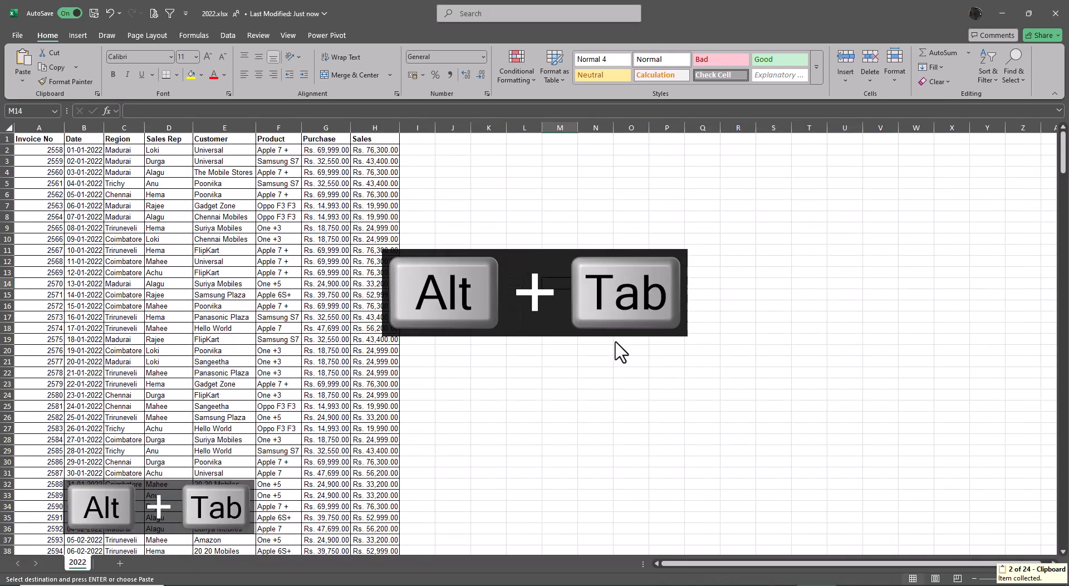
key("ctrl+Left")
key("ctrl+Left")
key("ctrl+Up")
key("Down")
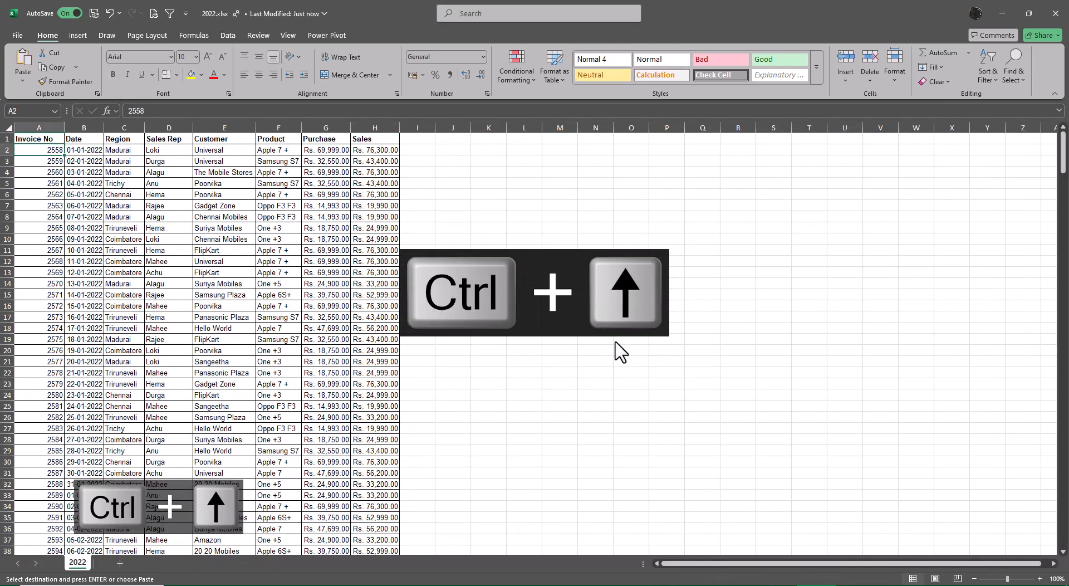
key("ctrl+shift+Right")
key("ctrl+shift+Down")
key("ctrl+c")
key("ctrl+c")
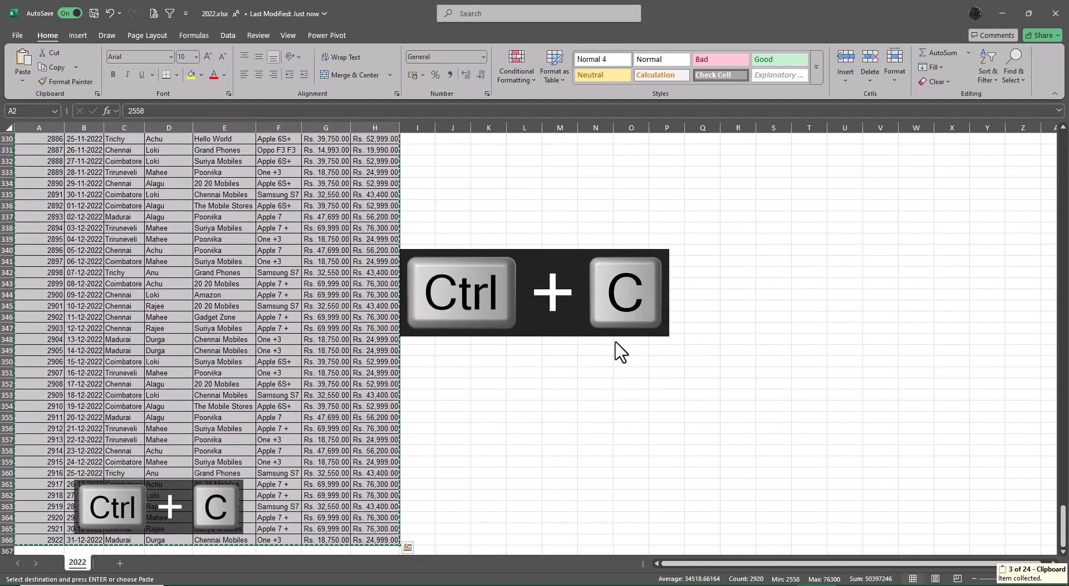
Paste all collected clipboard items into Sheet2 of Book1 from cell A1 and autofit the pasted columns
key("alt+Tab")
key("alt+Tab")
key("alt+Tab")
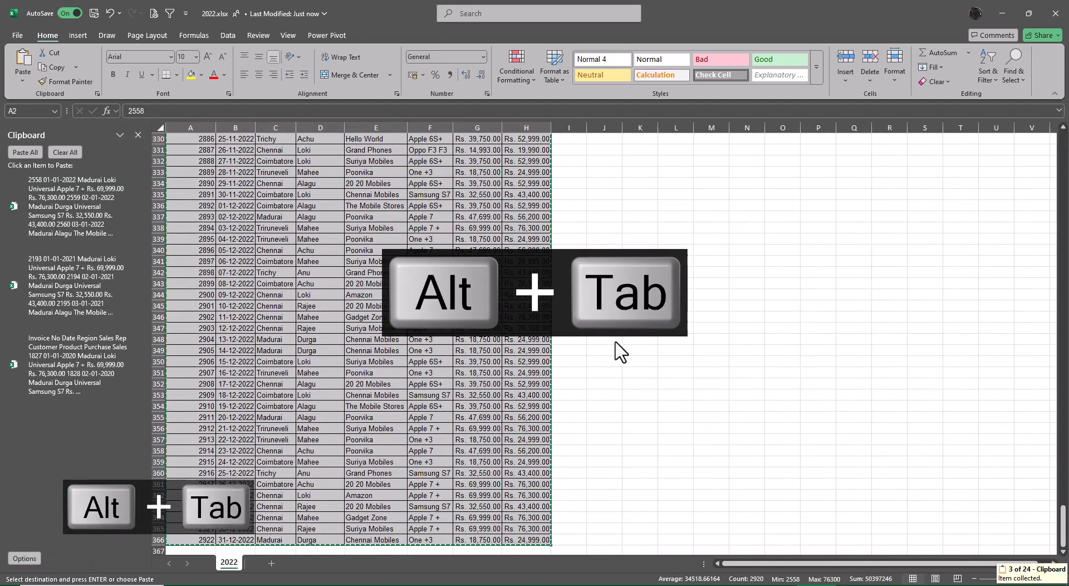
key("alt+Tab")
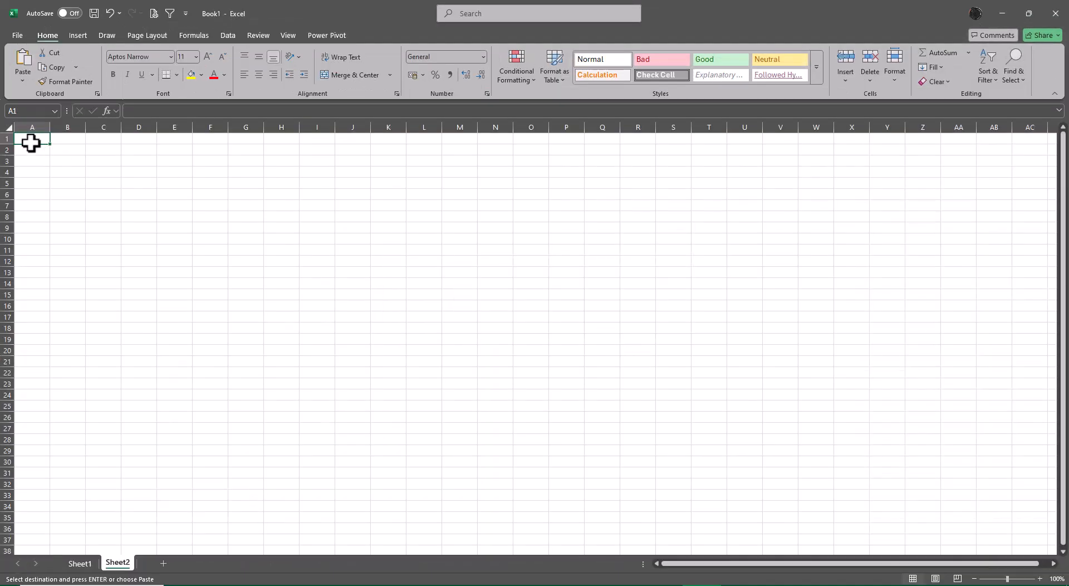
left_click(96, 94)
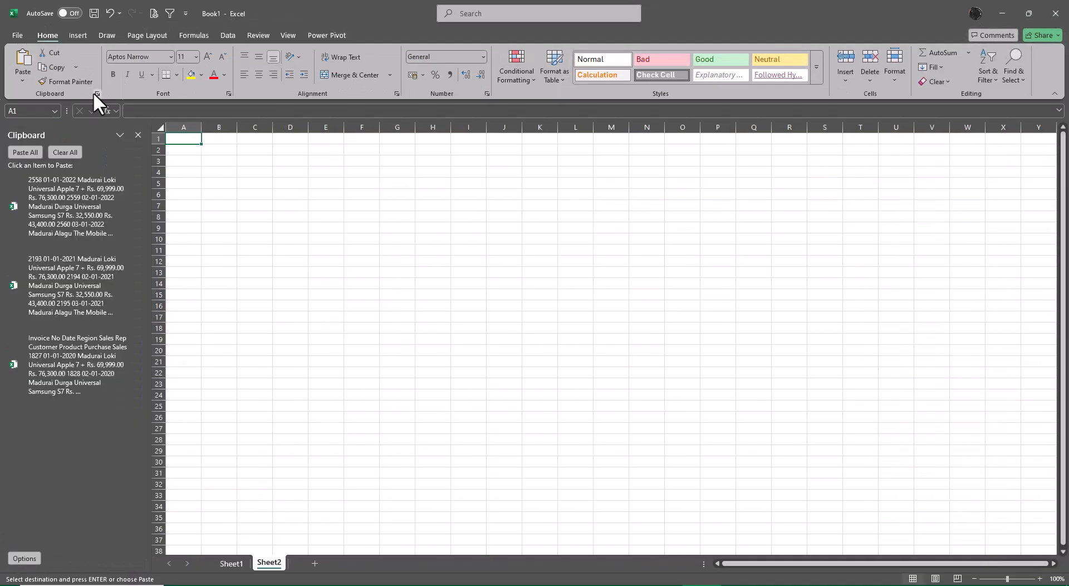
left_click(28, 152)
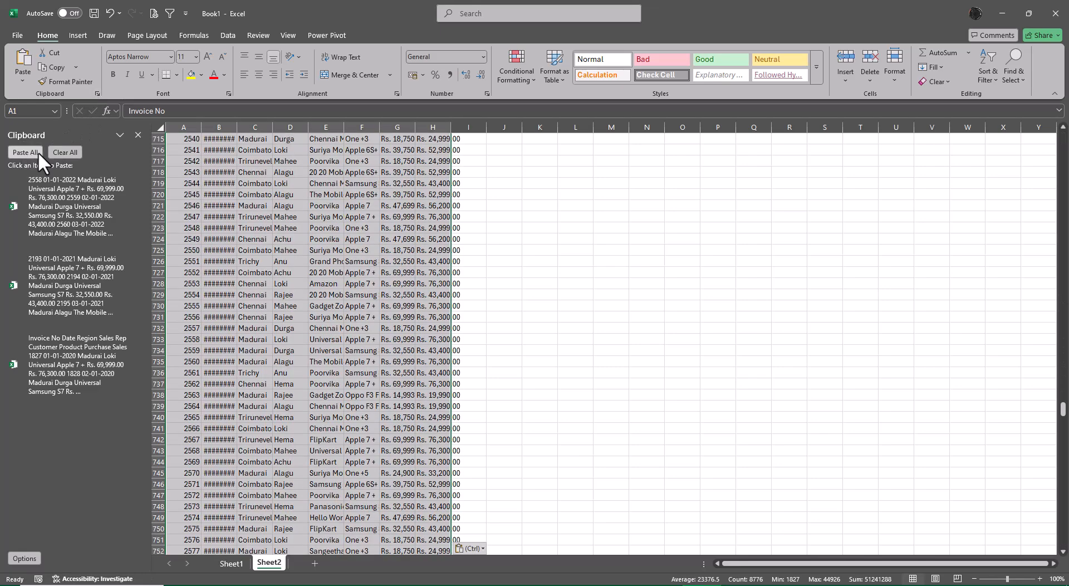
key("alt+a")
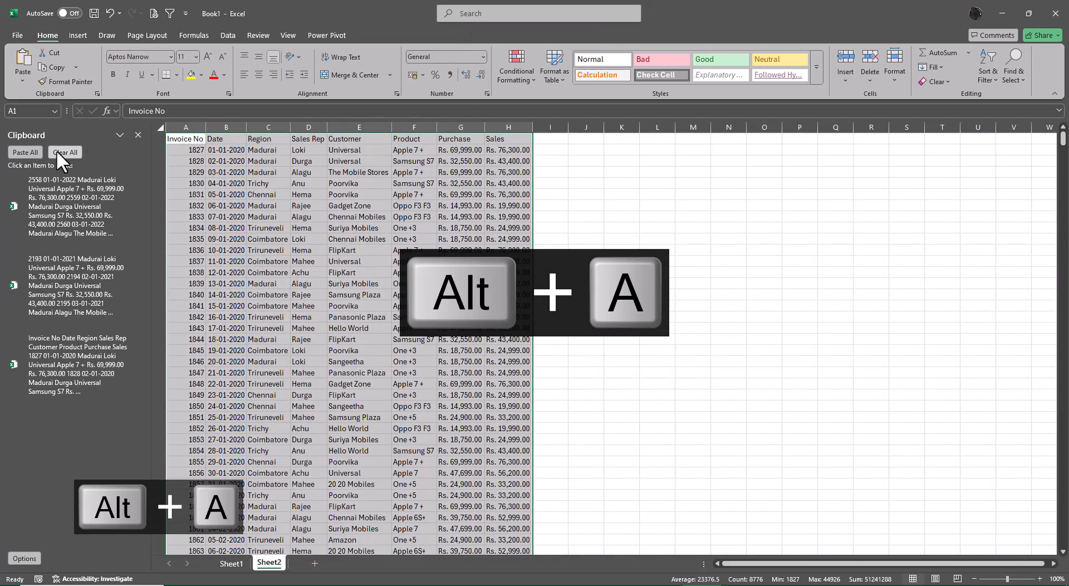
Examine the consolidated table on Sheet2, checking its last row, the count of invoice numbers and the header cells
key("ctrl+Down")
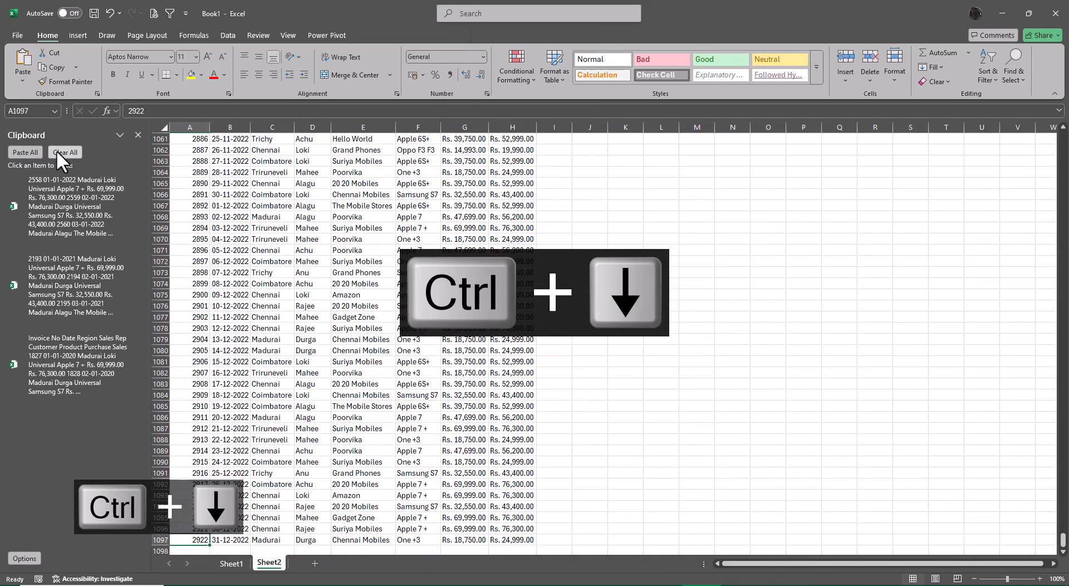
key("ctrl+shift+Up")
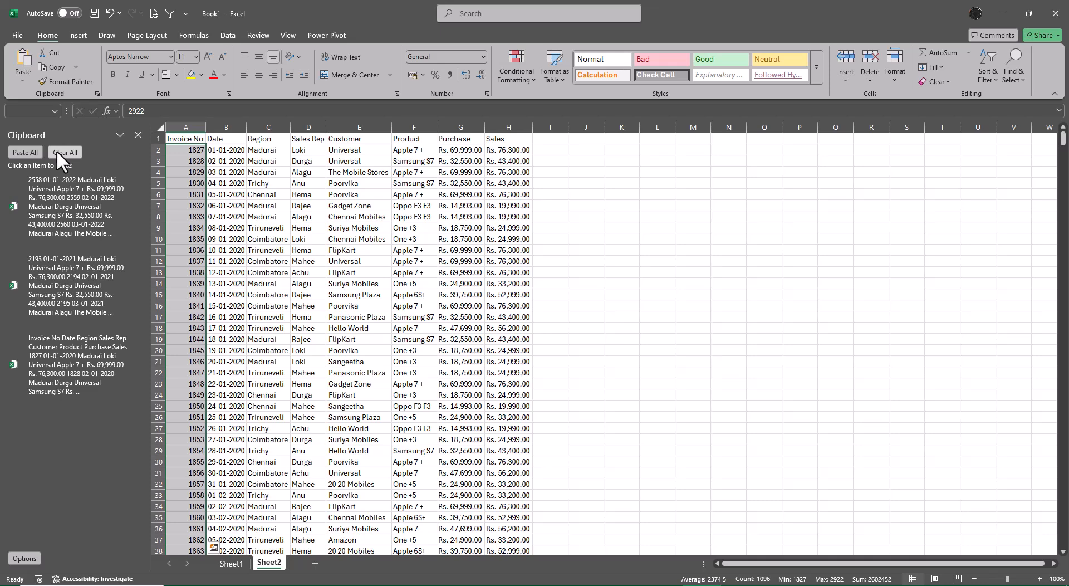
key("ctrl+Up")
key("Right")
key("Right")
key("Right")
key("Right")
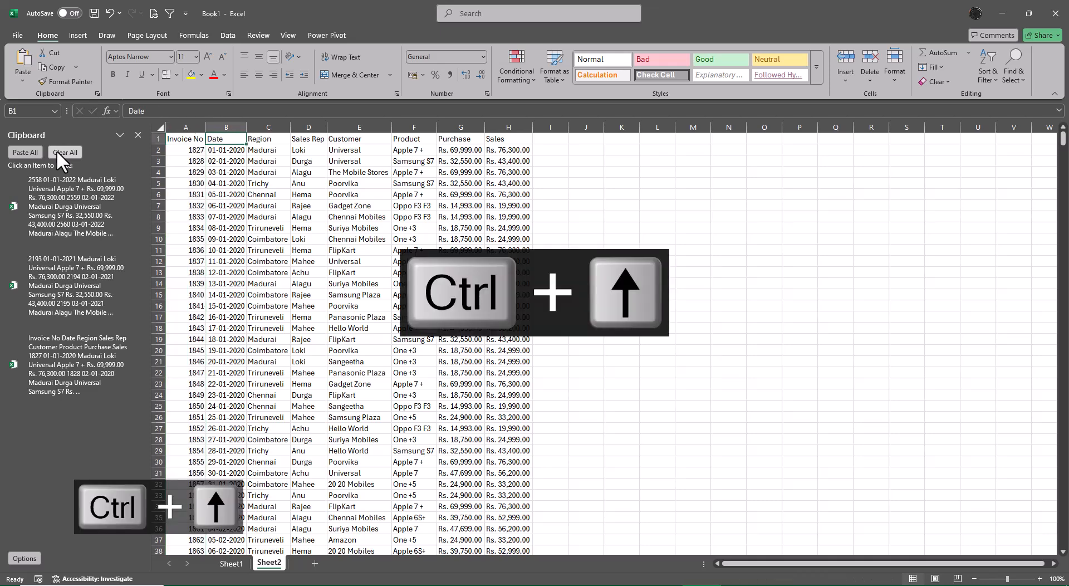
key("Right")
key("Right")
key("Left")
key("Left")
key("Left")
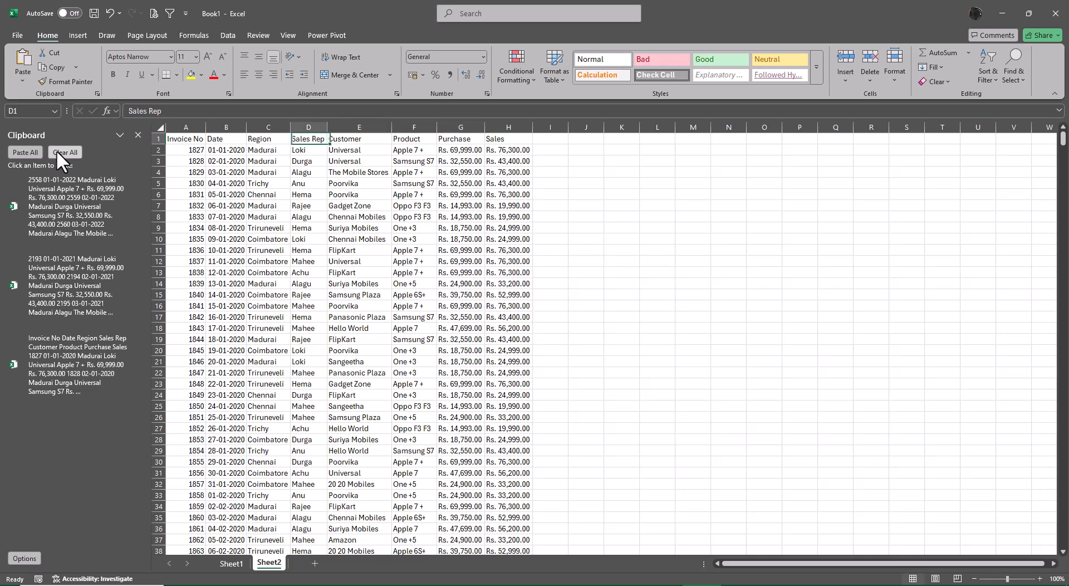
key("Left")
key("Left")
key("Left")
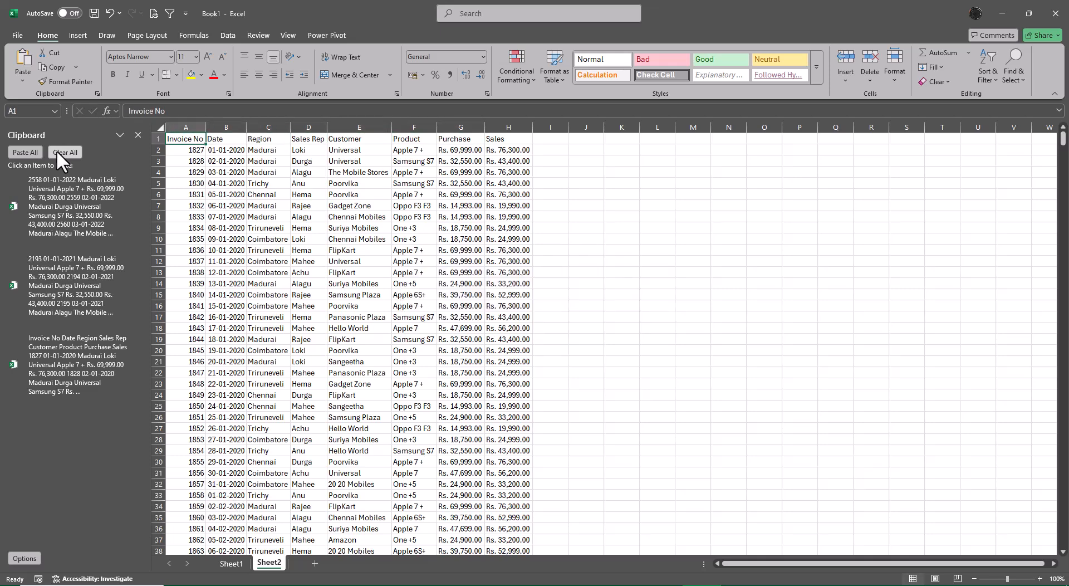
Clear all collected clipboard items and apply all borders to the consolidated table A1:H1097
left_click(63, 153)
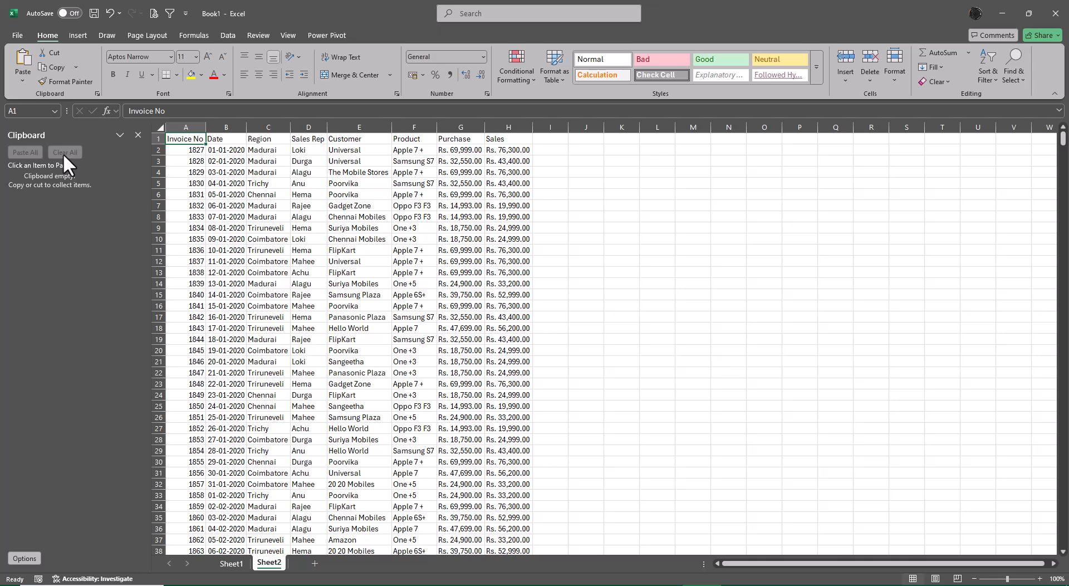
key("ctrl+shift+Down")
key("ctrl+shift+Right")
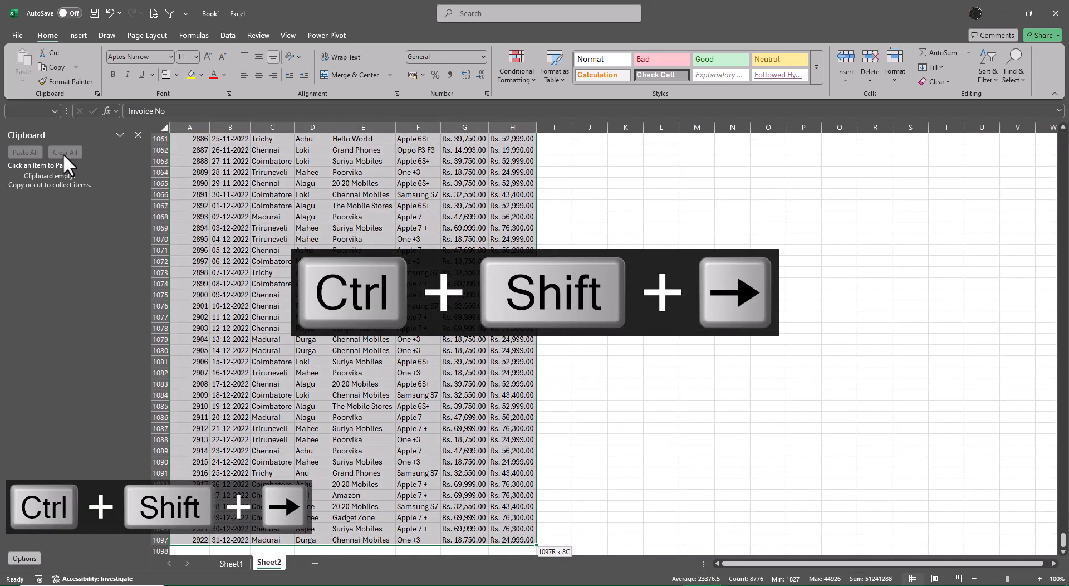
left_click(179, 74)
left_click(198, 176)
key("ctrl+BackSpace")
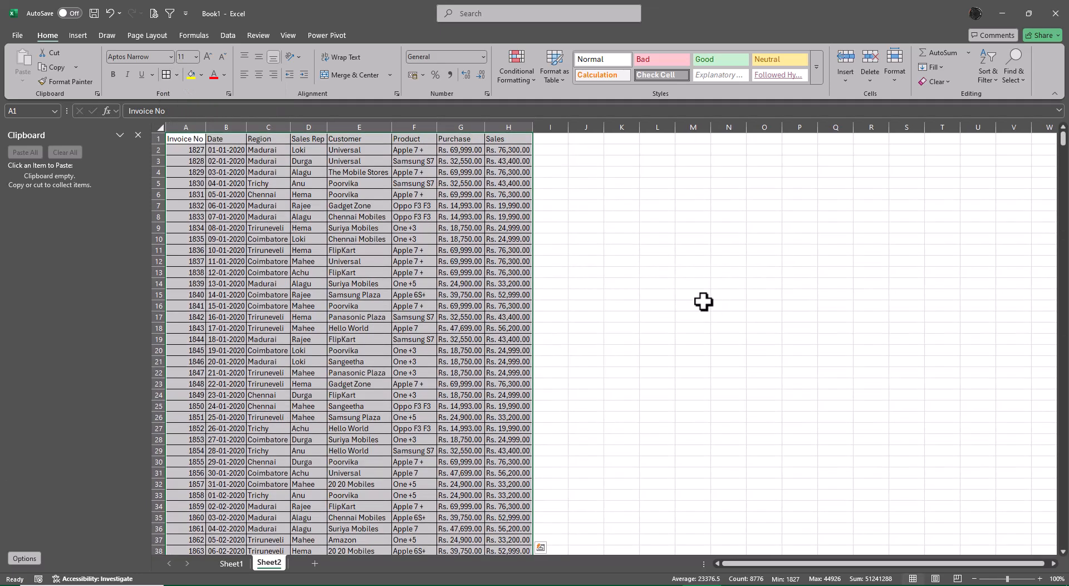
Deselect the bordered table and close the Office Clipboard pane
left_click(667, 301)
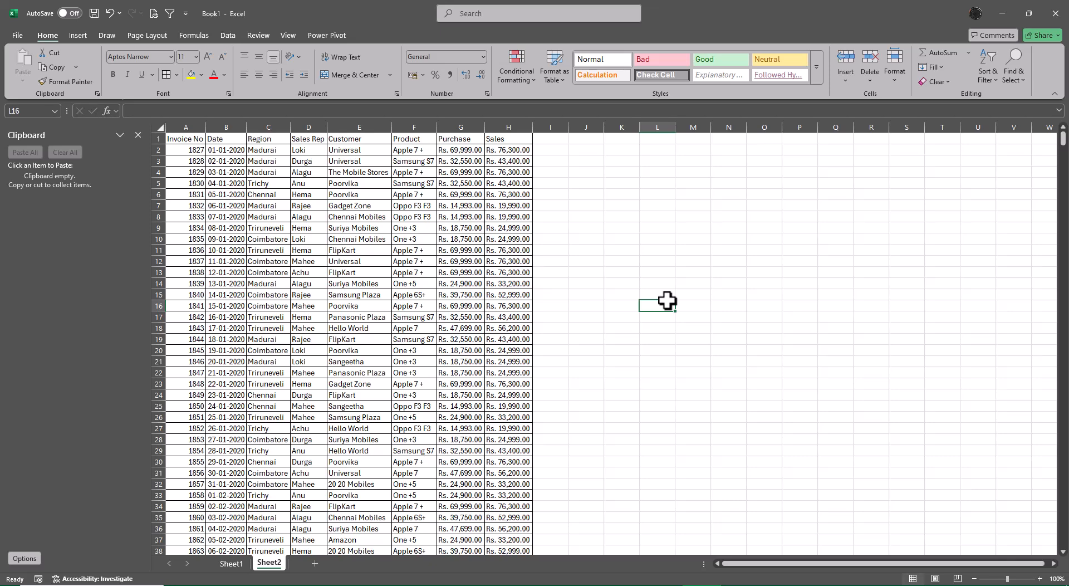
left_click(137, 134)
left_click(767, 328)
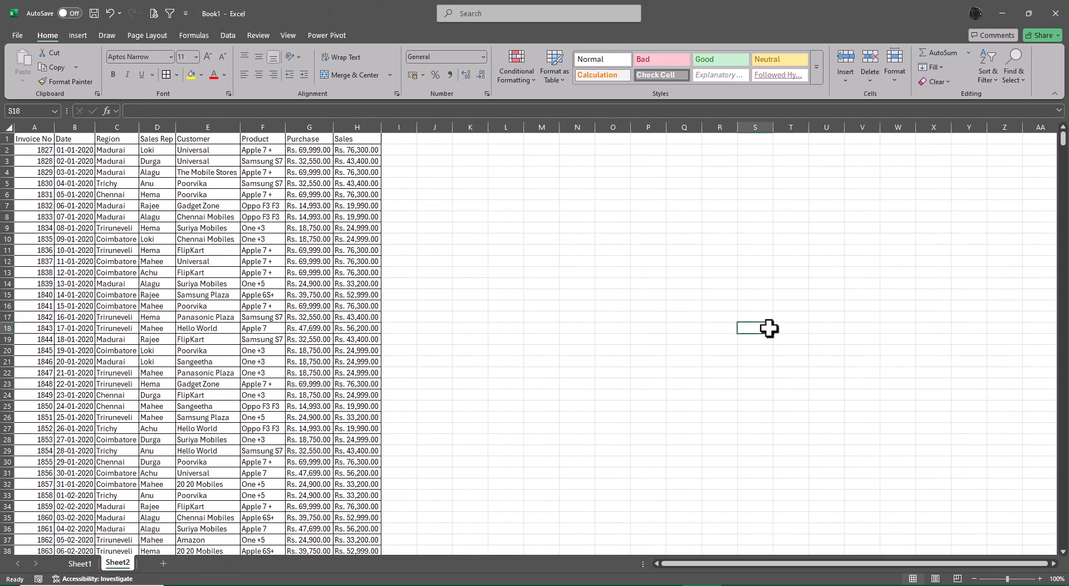
Glance at Sheet1, return to Sheet2, run down the invoice column to its last row, and check the column's count
key("ctrl+Page_Up")
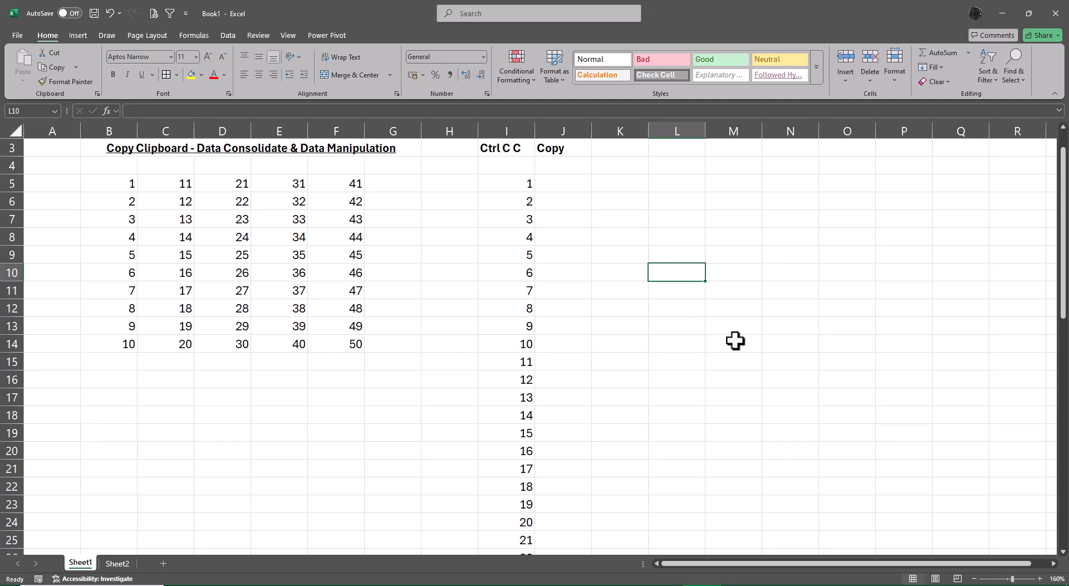
key("ctrl+Page_Down")
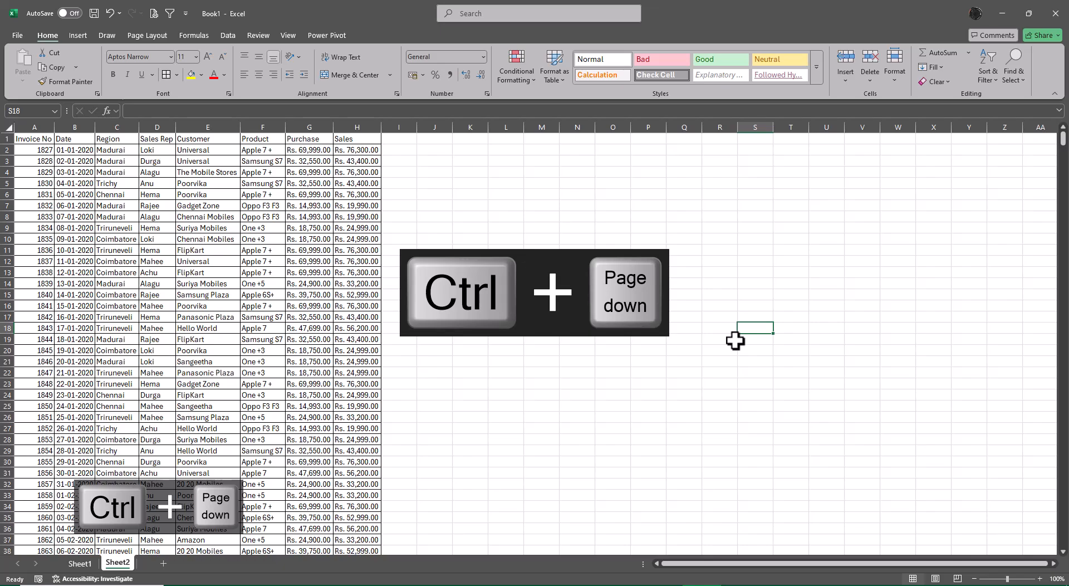
key("Left")
key("Left")
key("Left")
key("Left")
key("Left")
key("Left")
key("Left")
key("Left")
key("Left")
key("Left")
key("Left")
key("Left")
key("Left")
key("Left")
key("Left")
key("Left")
key("Left")
key("Left")
key("Down")
key("Down")
key("Down")
key("Down")
key("Down")
key("Down")
key("Down")
key("Down")
key("Down")
key("Down")
key("Down")
key("Down")
key("Down")
key("Down")
key("Down")
key("Down")
key("Down")
key("Down")
key("Down")
key("Down")
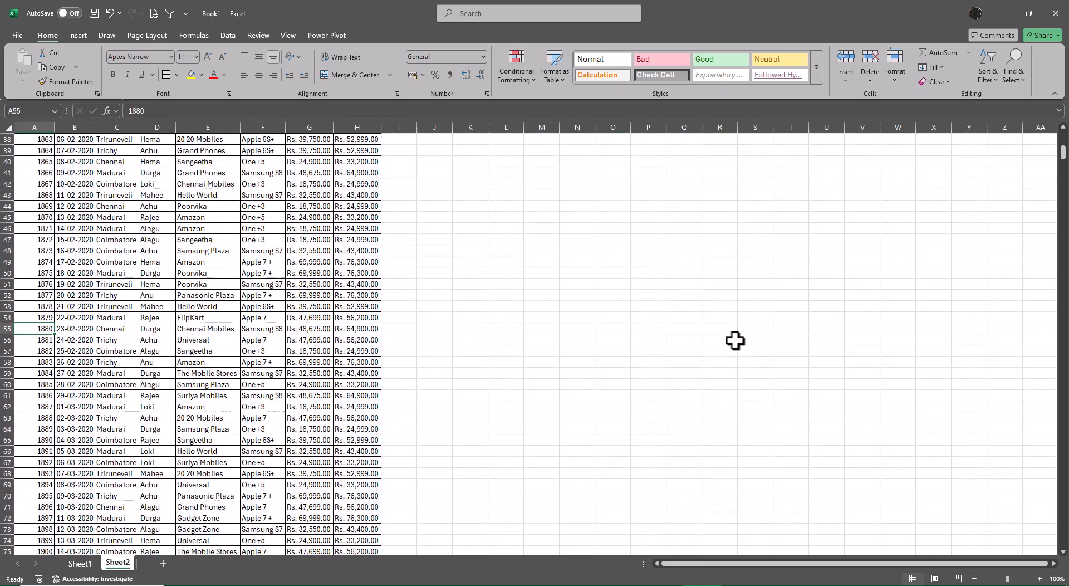
key("Down")
key("Down")
key("Down")
key("Down")
key("Down")
key("Down")
key("Down")
key("Down")
key("Down")
key("Down")
key("Down")
key("Down")
key("Down")
key("Down")
key("Down")
key("Down")
key("Down")
key("Down")
key("Down")
key("Down")
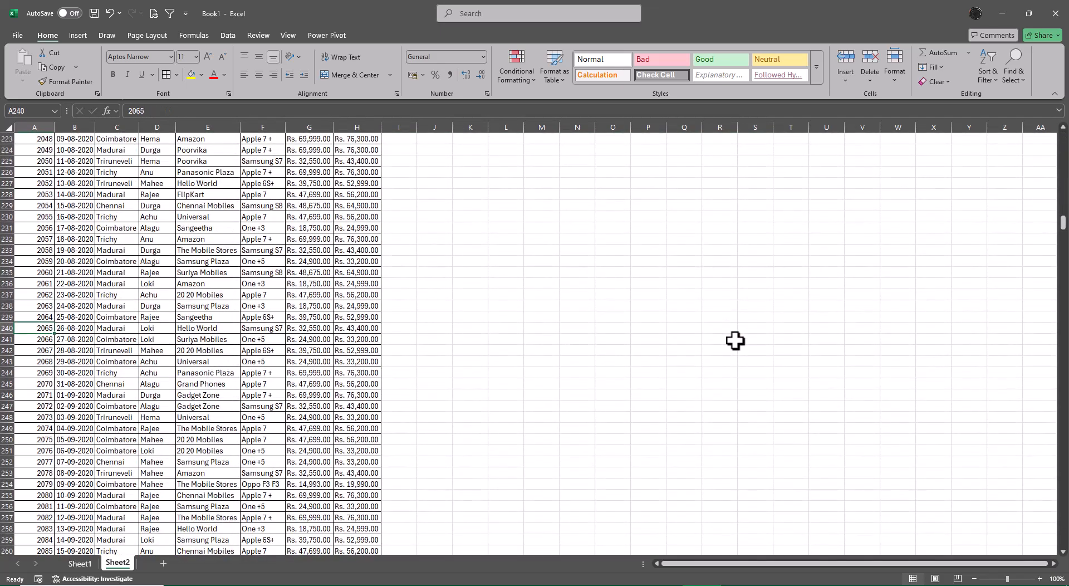
key("Down")
key("Down")
key("Down")
key("Down")
key("Down")
key("Down")
key("Down")
key("Down")
key("Down")
key("Down")
key("Down")
key("Down")
key("Down")
key("Down")
key("Down")
key("Down")
key("Down")
key("Down")
key("Down")
key("Down")
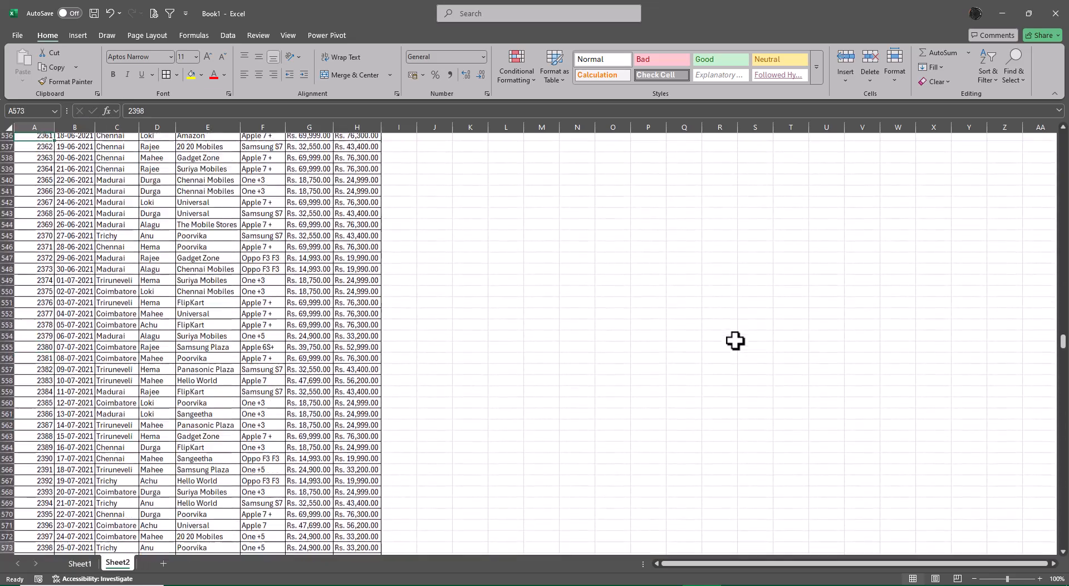
key("ctrl+Down")
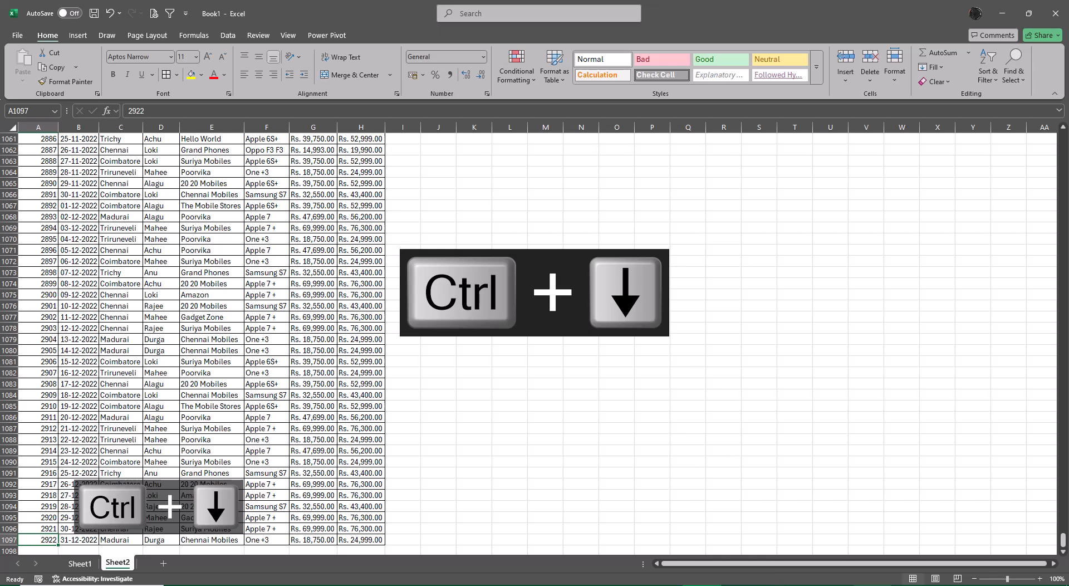
key("ctrl+shift+Up")
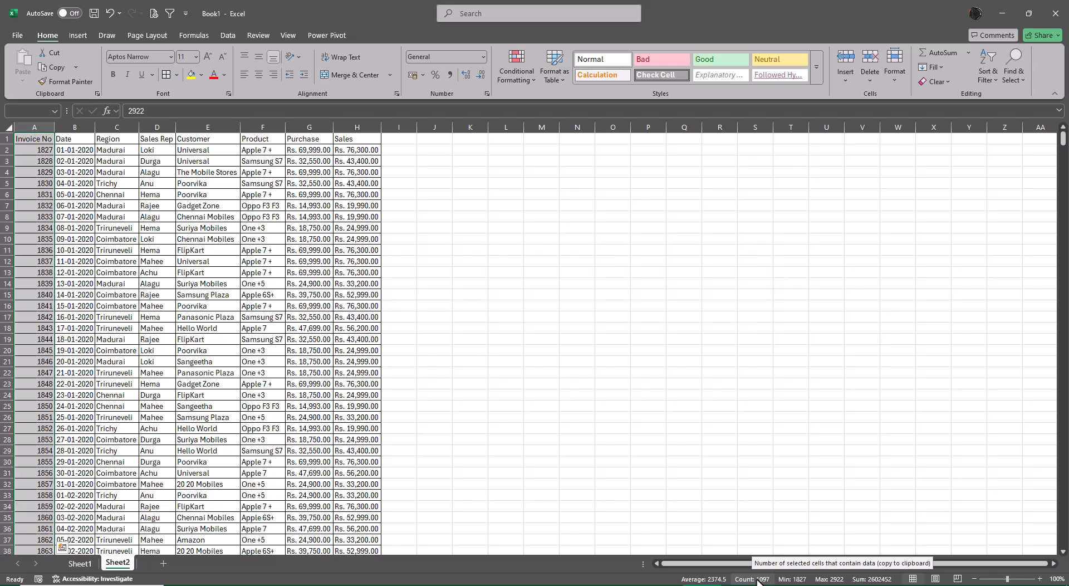
Make the header row A1:H1 of the consolidated table bold and underlined
left_click(820, 404)
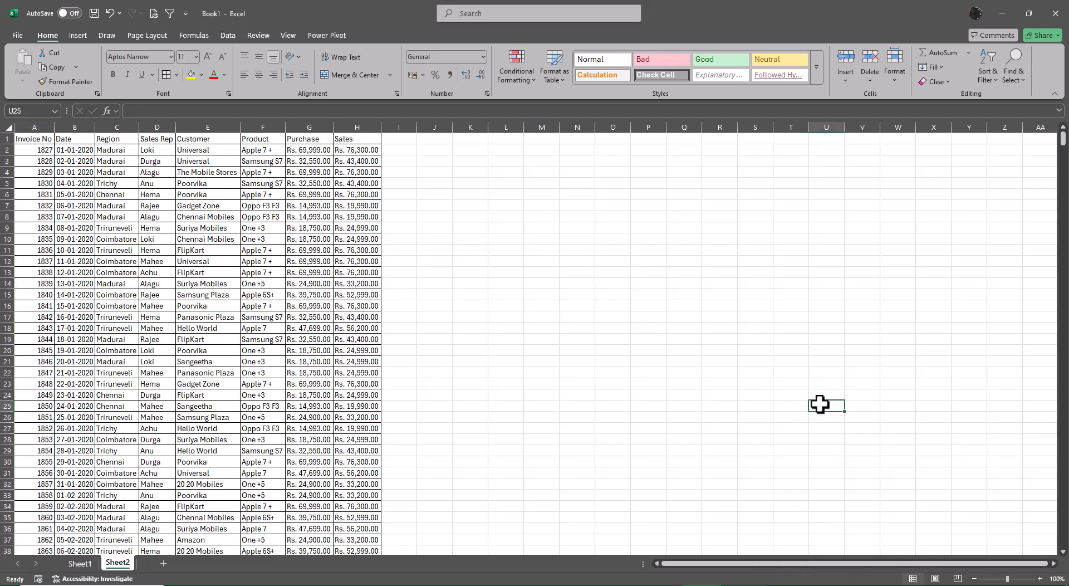
key("ctrl+Up")
key("ctrl+Left")
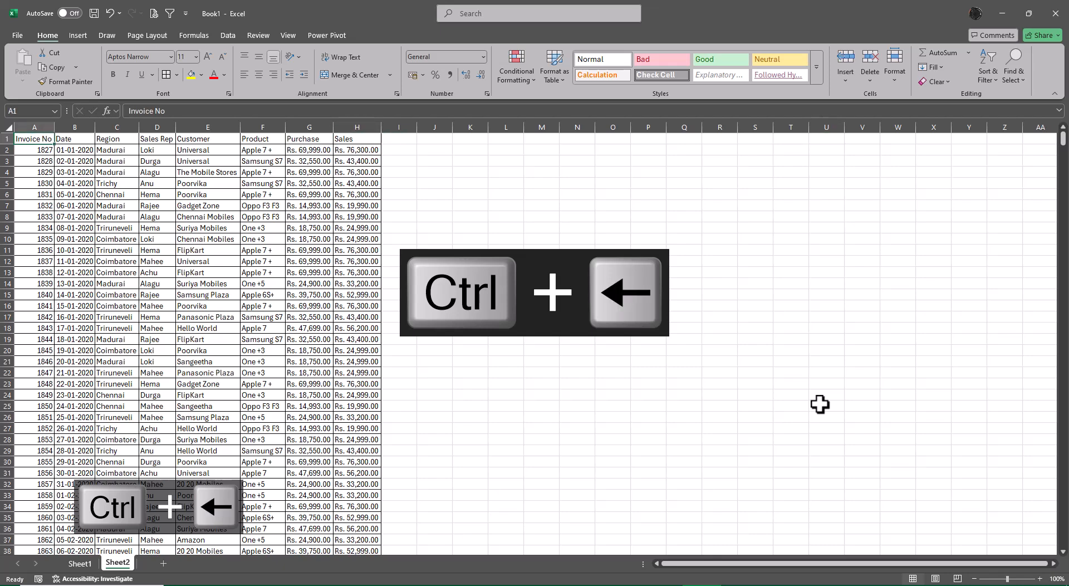
key("ctrl+shift+Right")
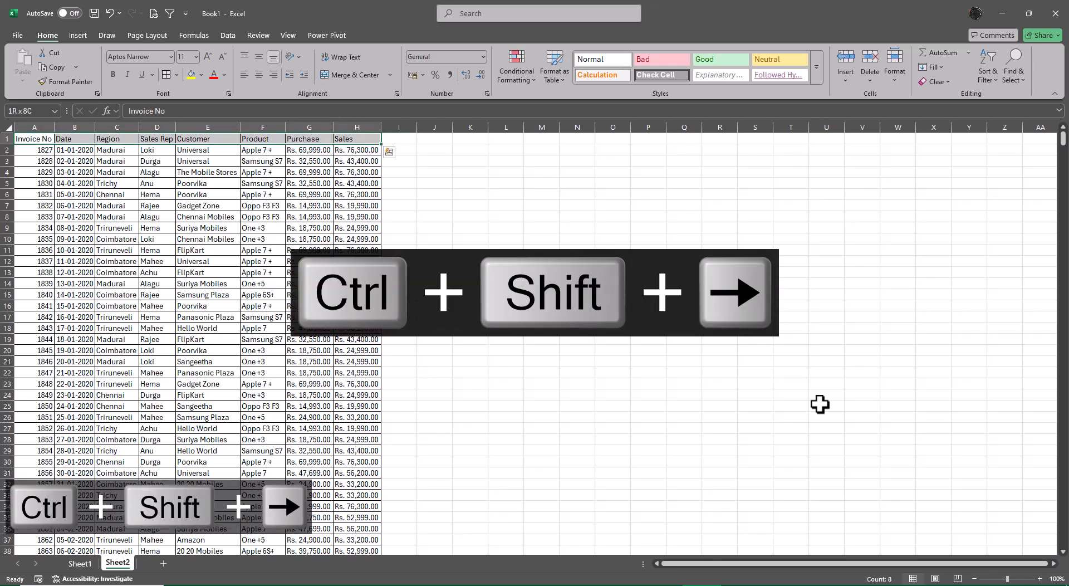
key("ctrl+b")
key("ctrl+u")
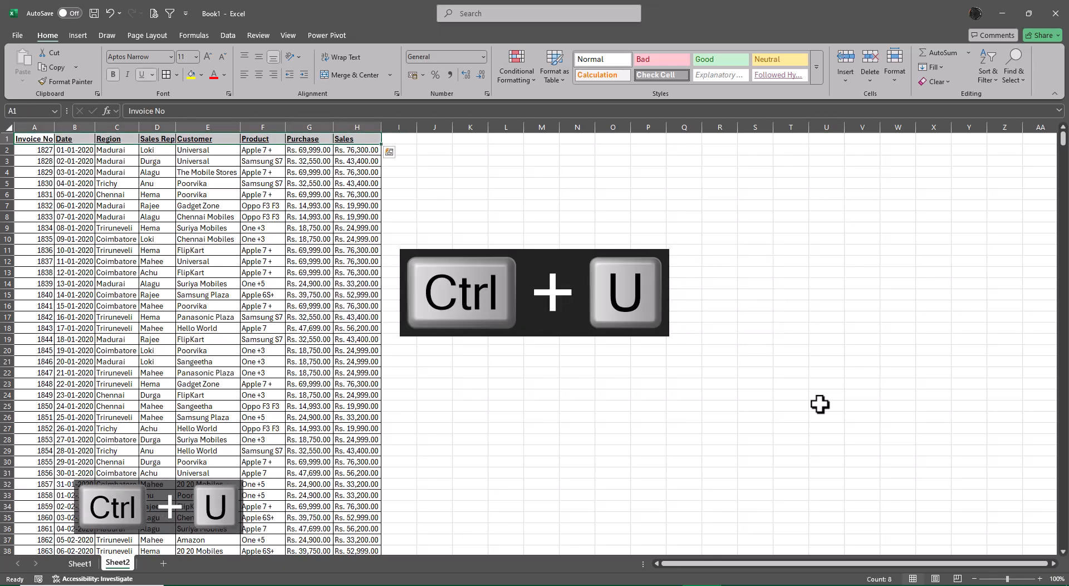
Autofit the widths of columns A to H to the selected header cells
key("alt+o")
key("alt+c")
key("alt+a")
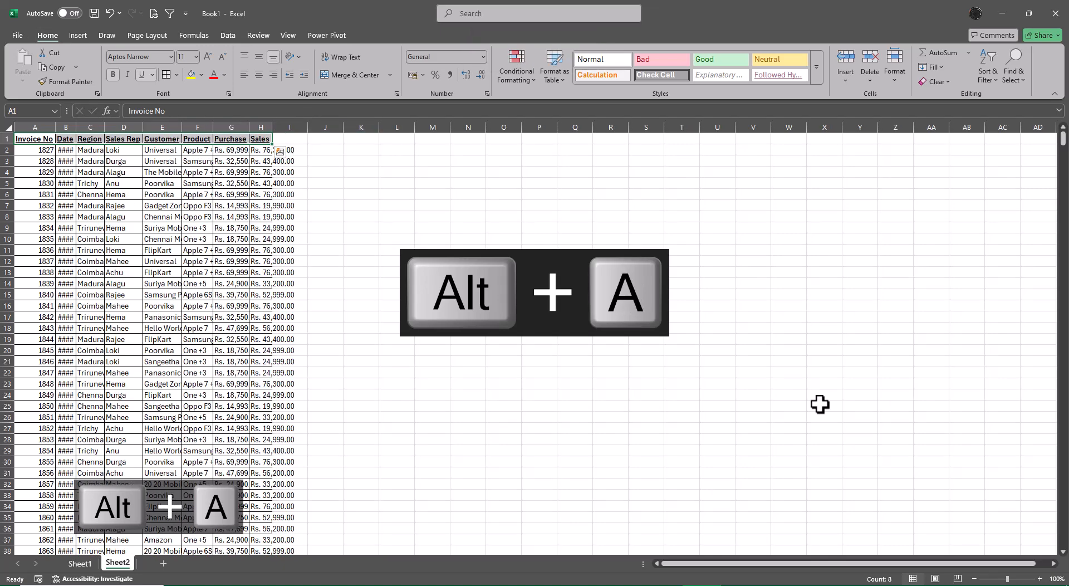
Autofit columns A to H to the contents of the whole consolidated table and deselect it
key("ctrl+shift+Down")
key("alt+o")
key("alt+c")
key("alt+a")
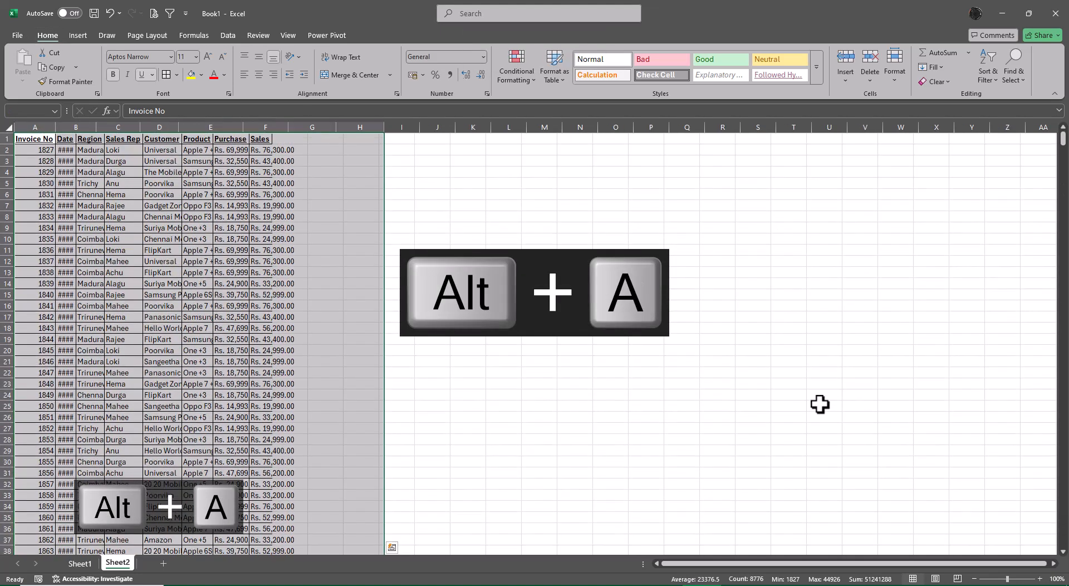
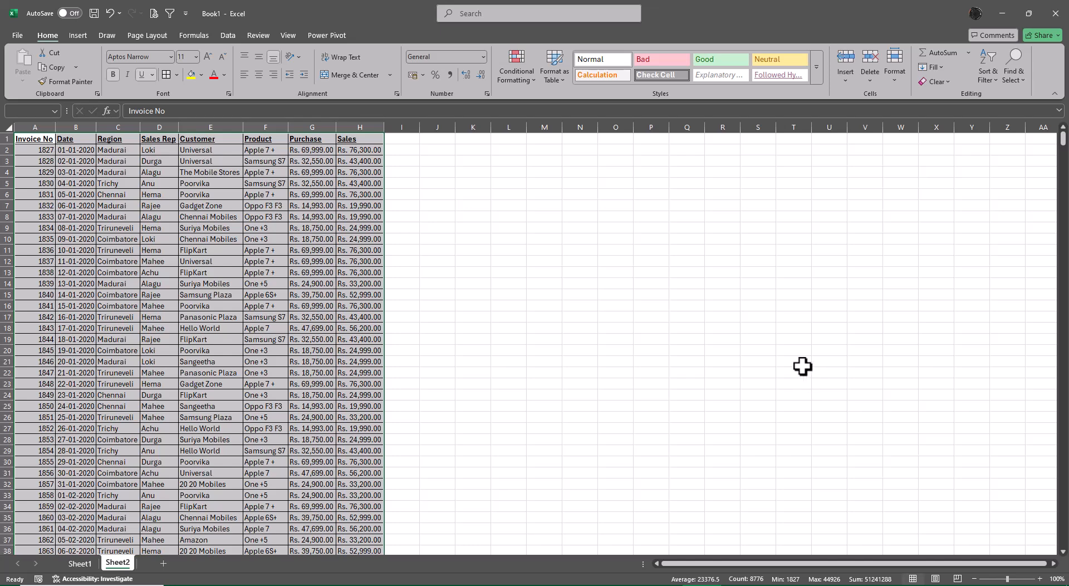
left_click(757, 371)
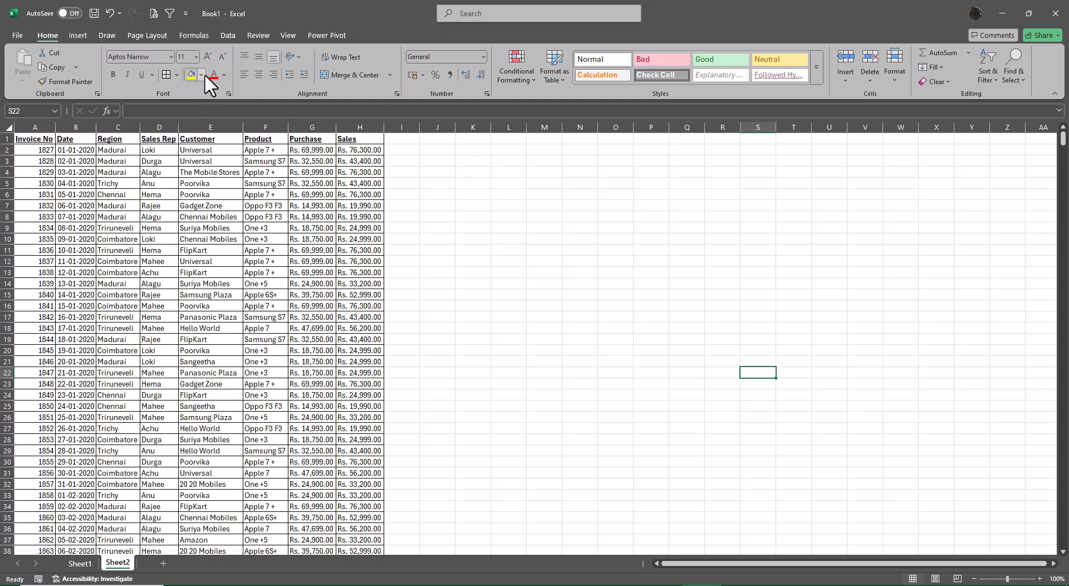
left_click(483, 53)
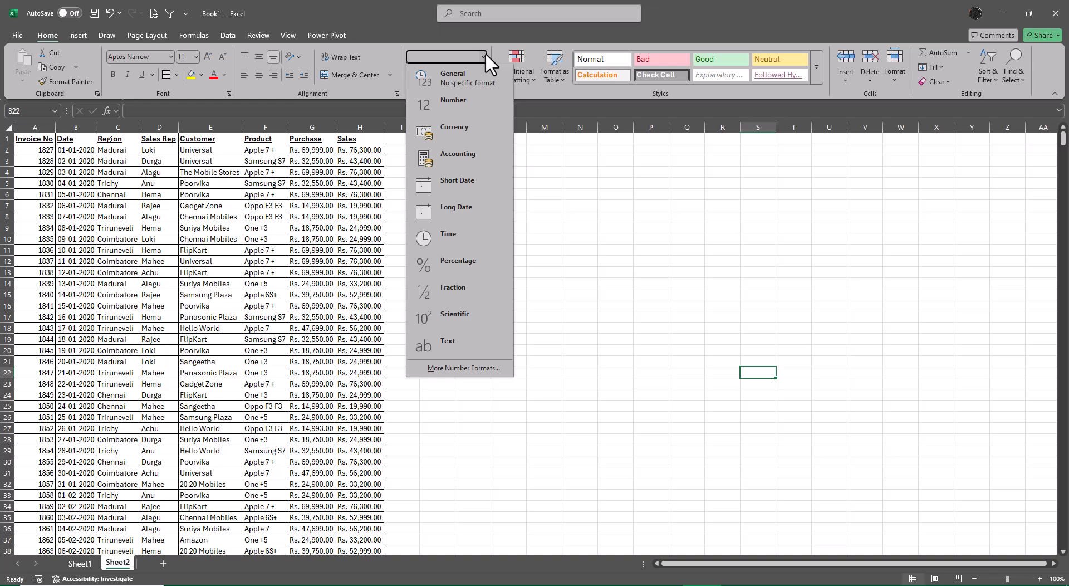
left_click(667, 279)
Save the workbook in the Class 6 Files folder as "Copy Clipboard - Consolidate Data" in Excel Workbook format
key("F12")
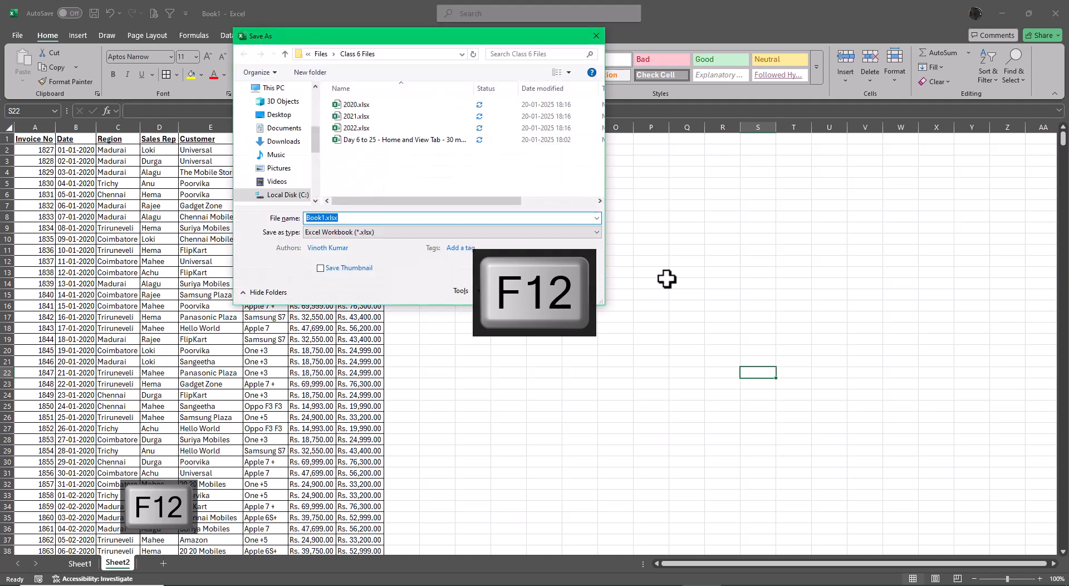
key("BackSpace")
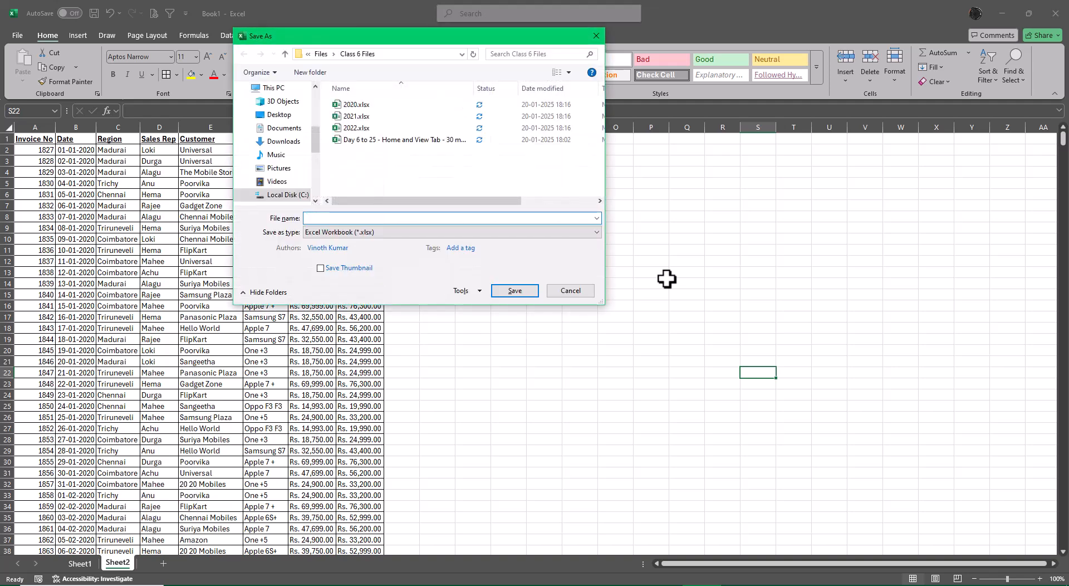
type("Copy Clipboard - Consolidate Data")
key("Return")
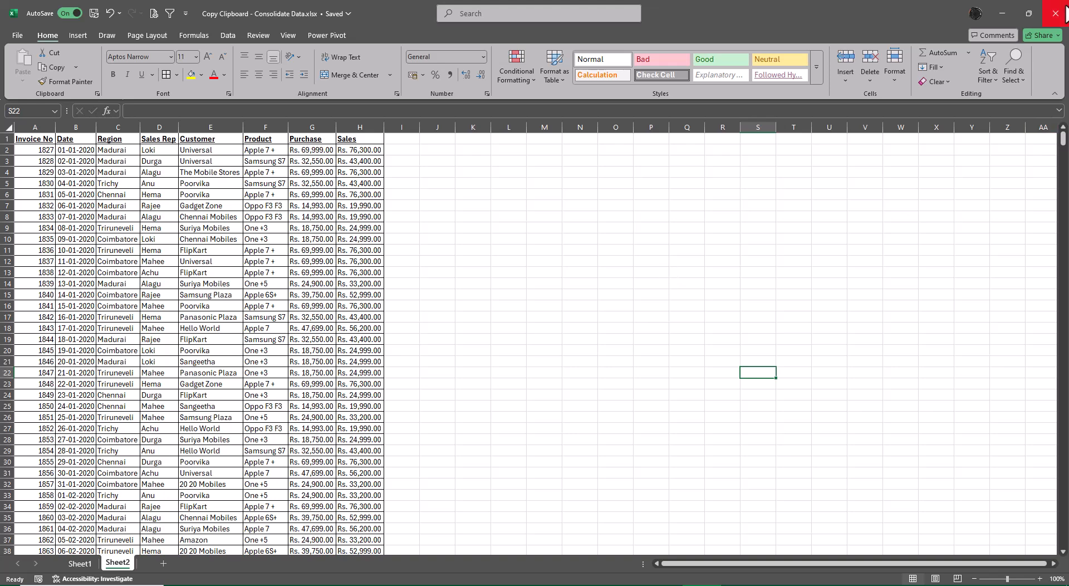
Close the consolidated workbook and the yearly source workbooks, and minimize the Day 6 to 25 workbook
left_click(1047, 12)
left_click(1053, 13)
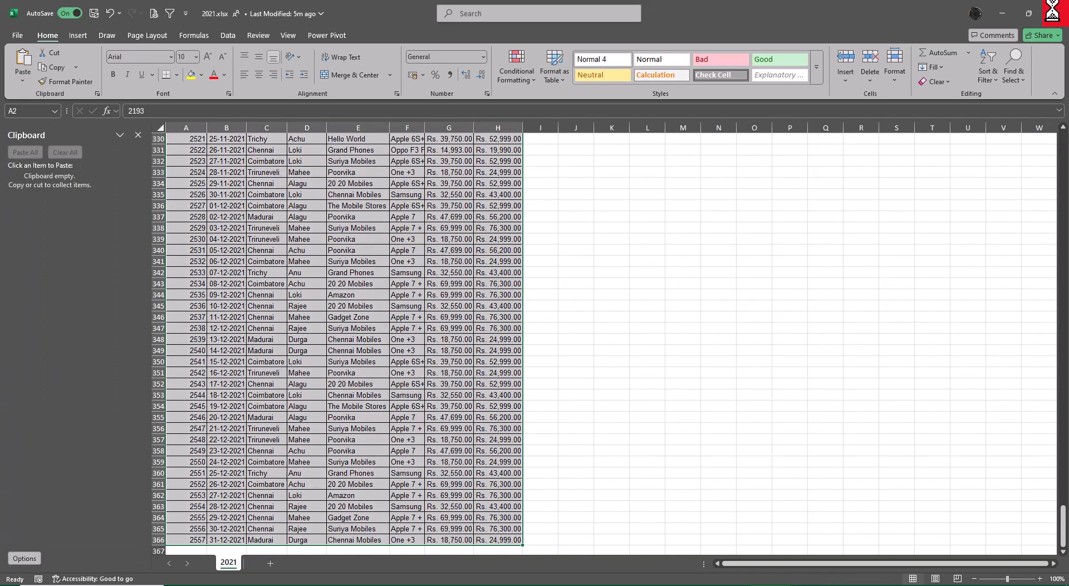
left_click(1053, 13)
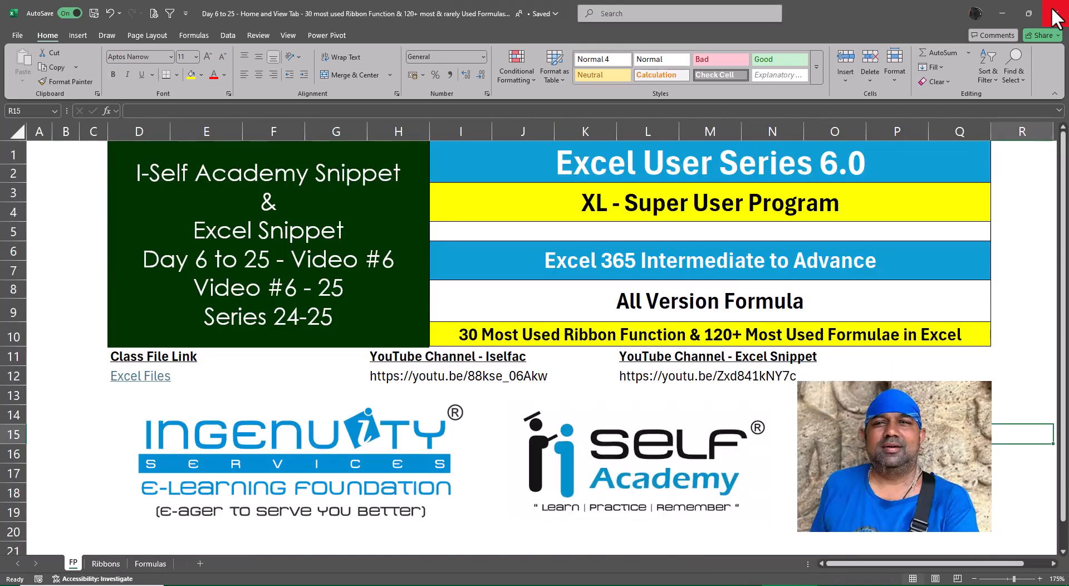
left_click(1004, 14)
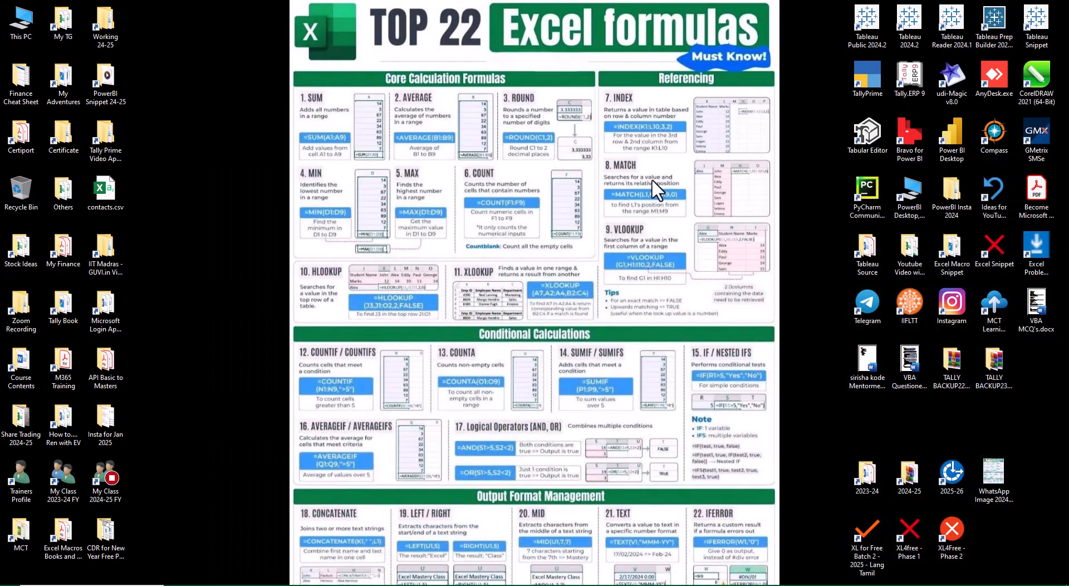
In File Explorer, copy Conditional formatting Basic.xlsx from XL4free - Phase 1 > Excel Files > Day 6 and minimize the folder window
left_click(918, 535)
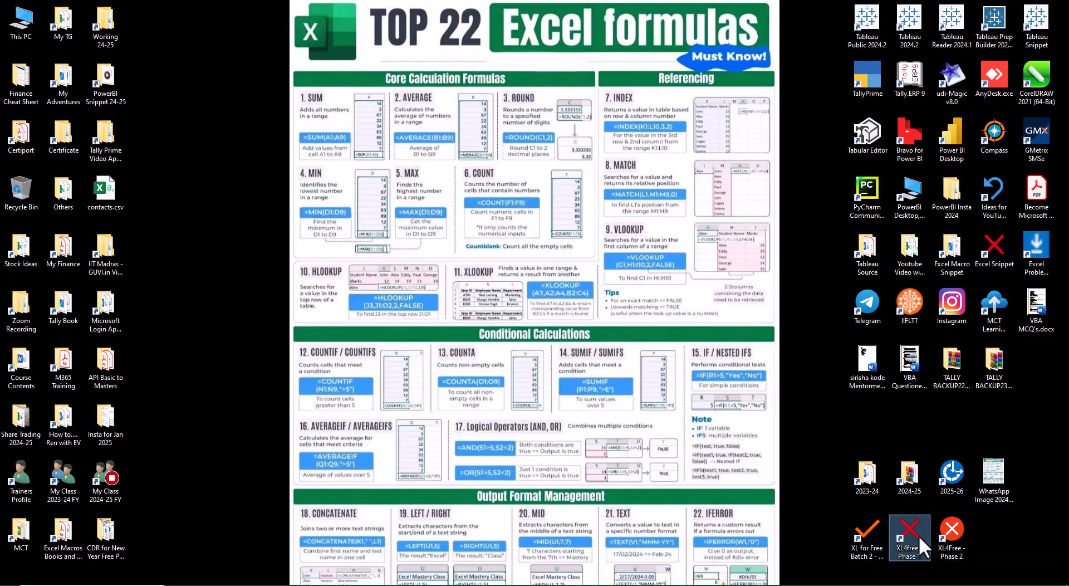
double_click(918, 535)
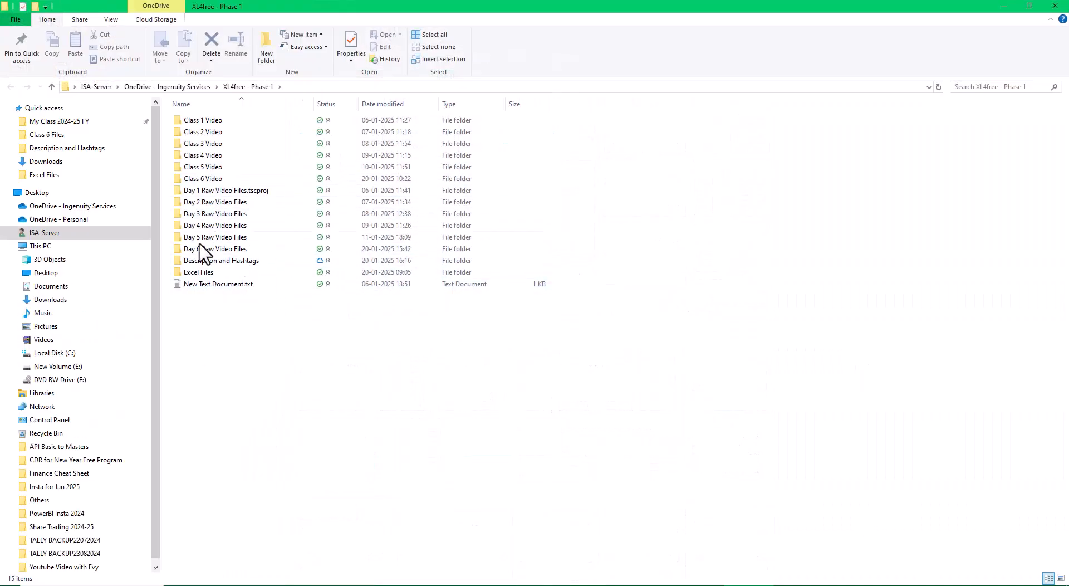
double_click(201, 274)
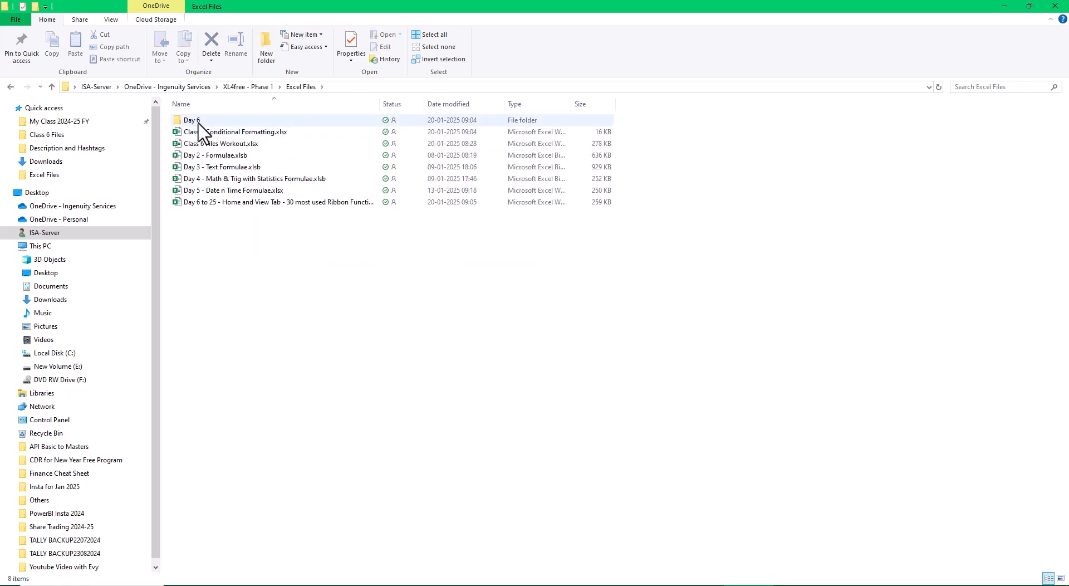
double_click(192, 120)
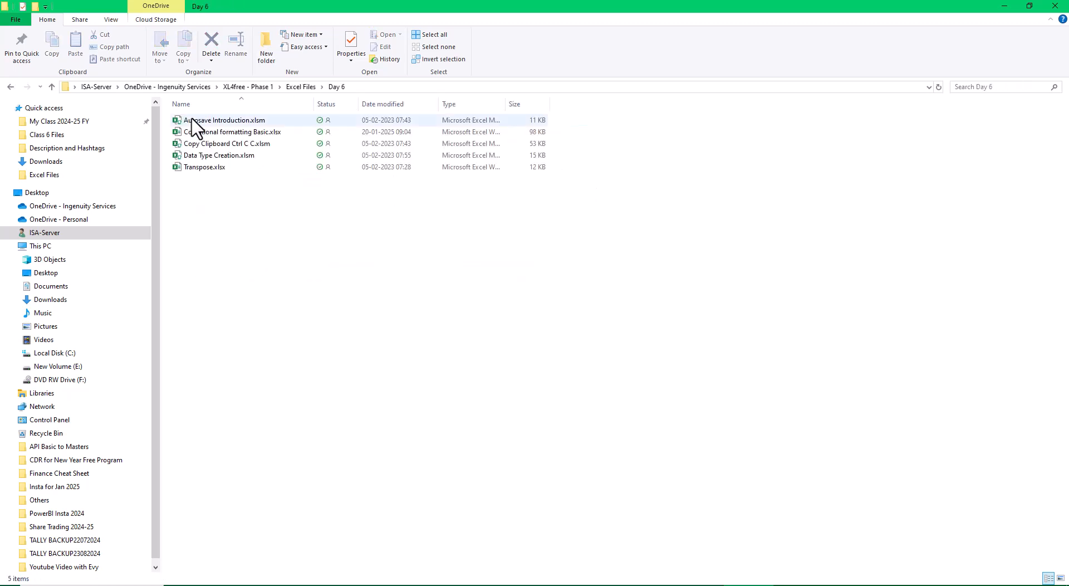
left_click(205, 136)
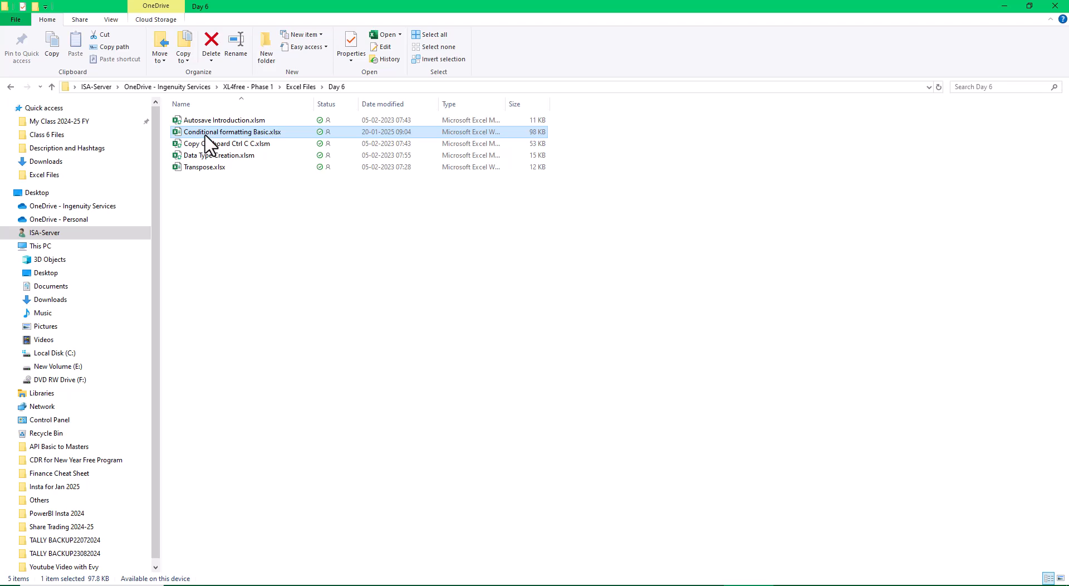
key("ctrl+c")
left_click(1004, 6)
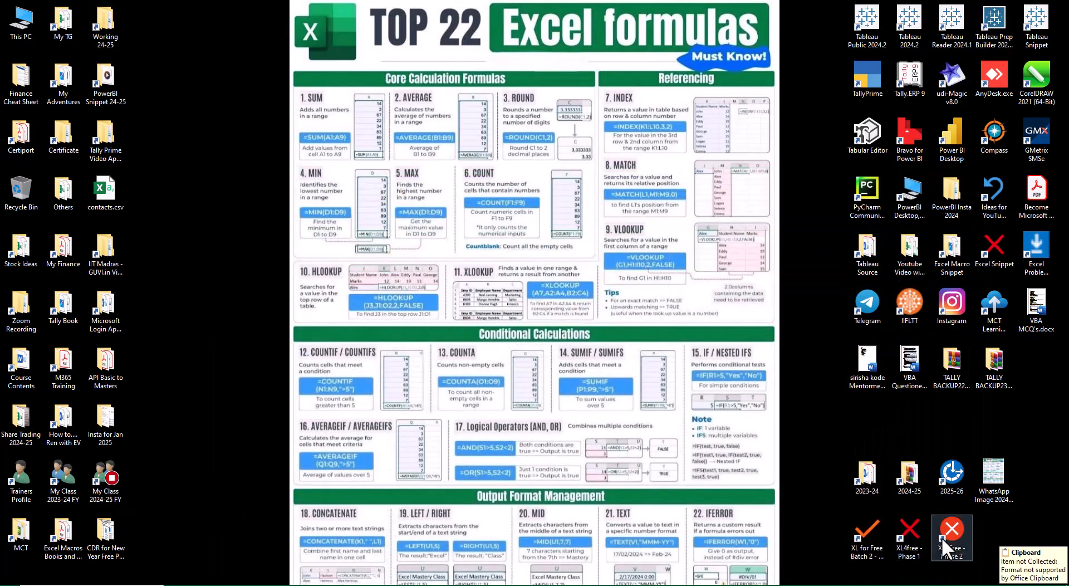
Paste the copied workbook into XL for Free Batch 2 - 2025 - Lang Tamil > Files > Class 6 Files
double_click(914, 537)
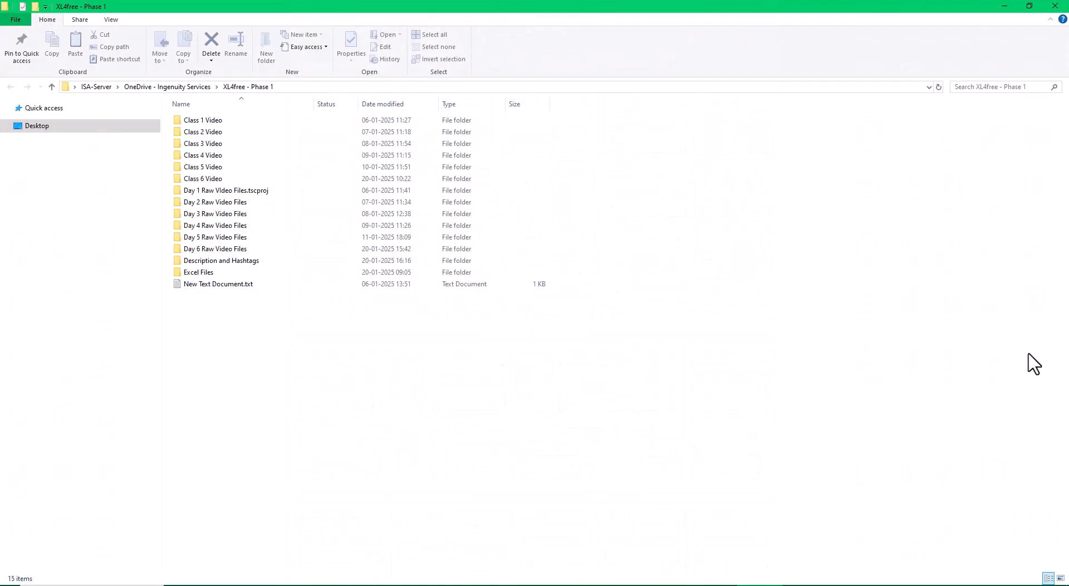
left_click(1055, 5)
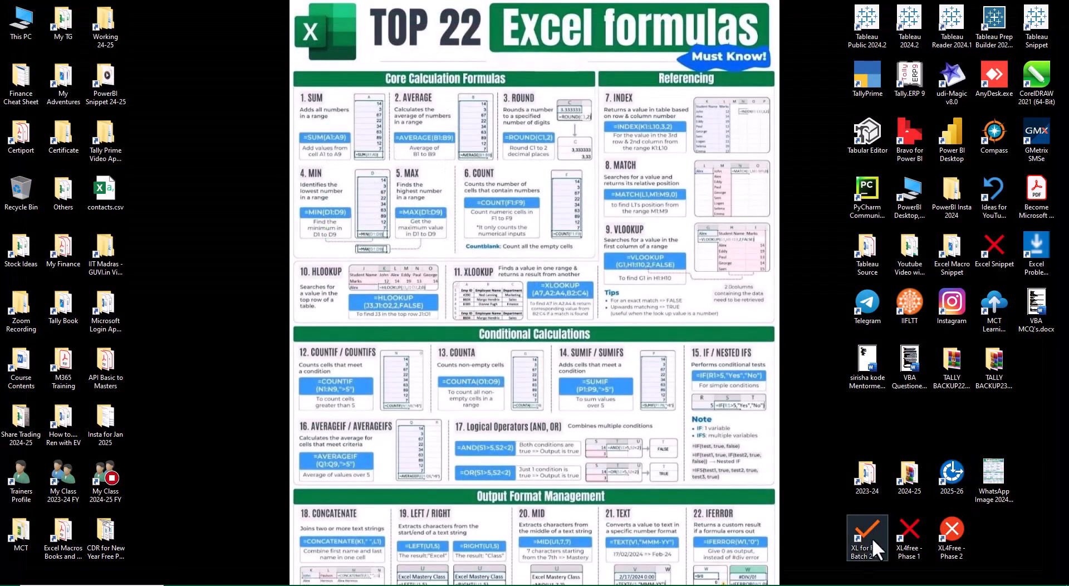
double_click(872, 536)
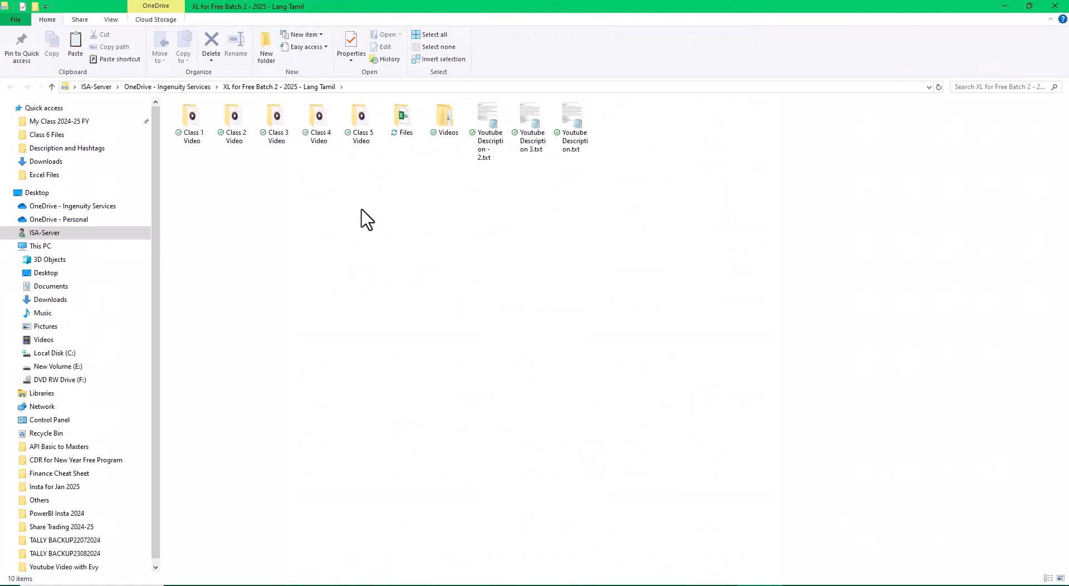
left_click(405, 133)
double_click(403, 127)
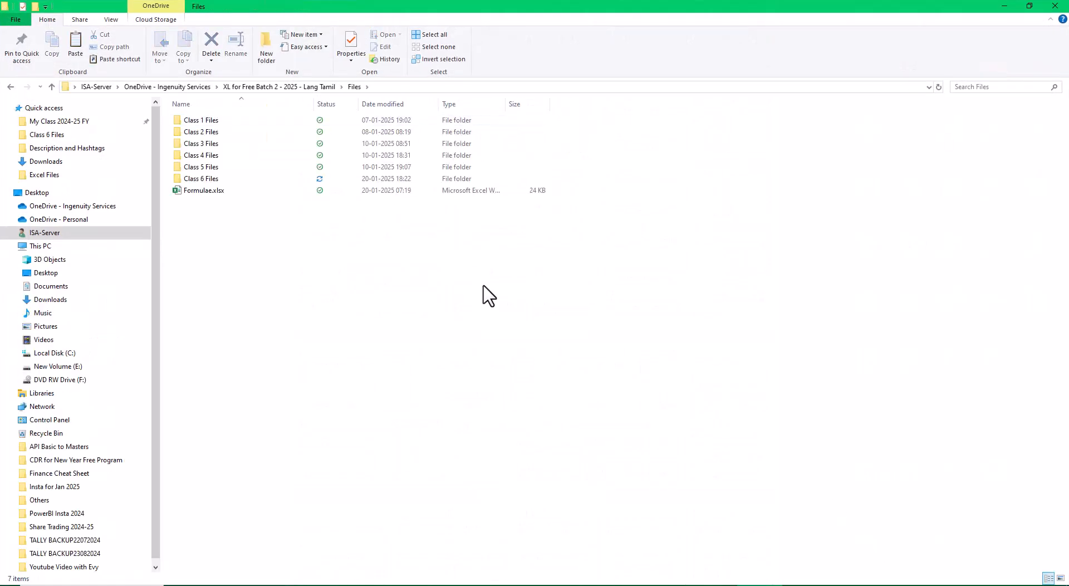
double_click(192, 180)
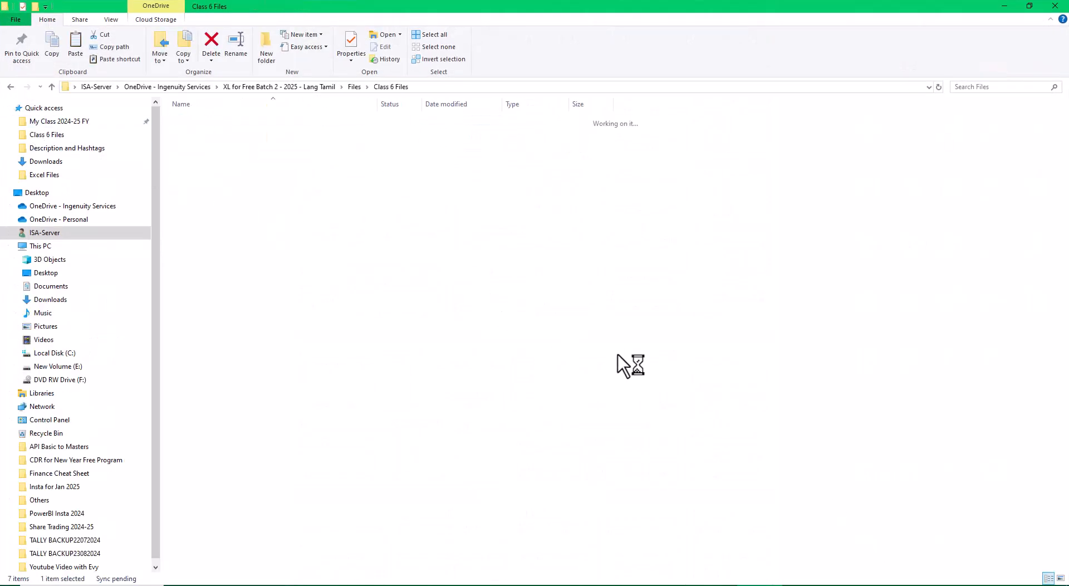
key("ctrl+v")
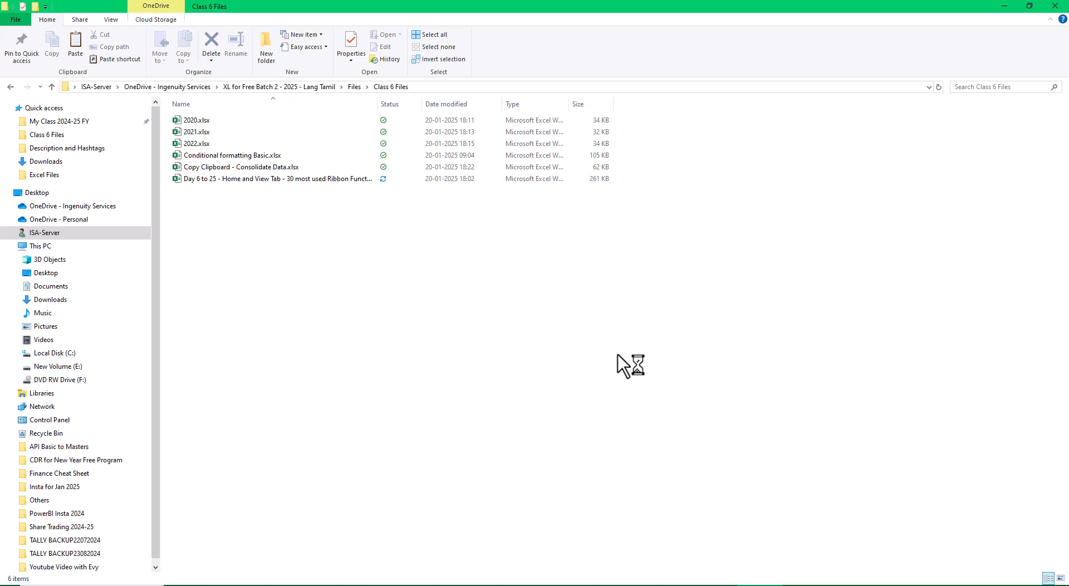
Open the pasted Conditional formatting Basic.xlsx in Excel and look through the list on its Topics sheet
double_click(228, 156)
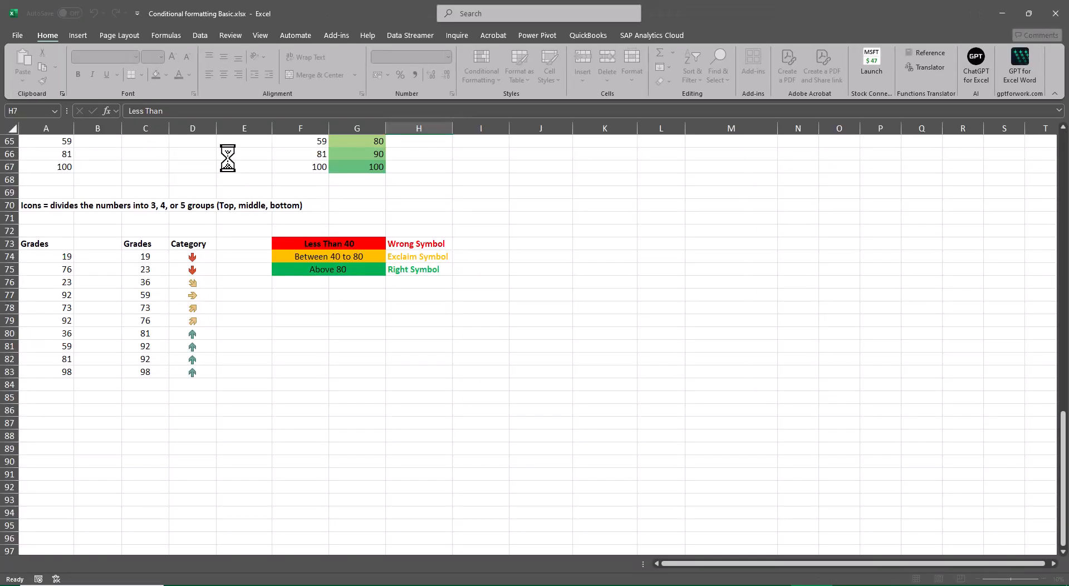
key("ctrl+Page_Up")
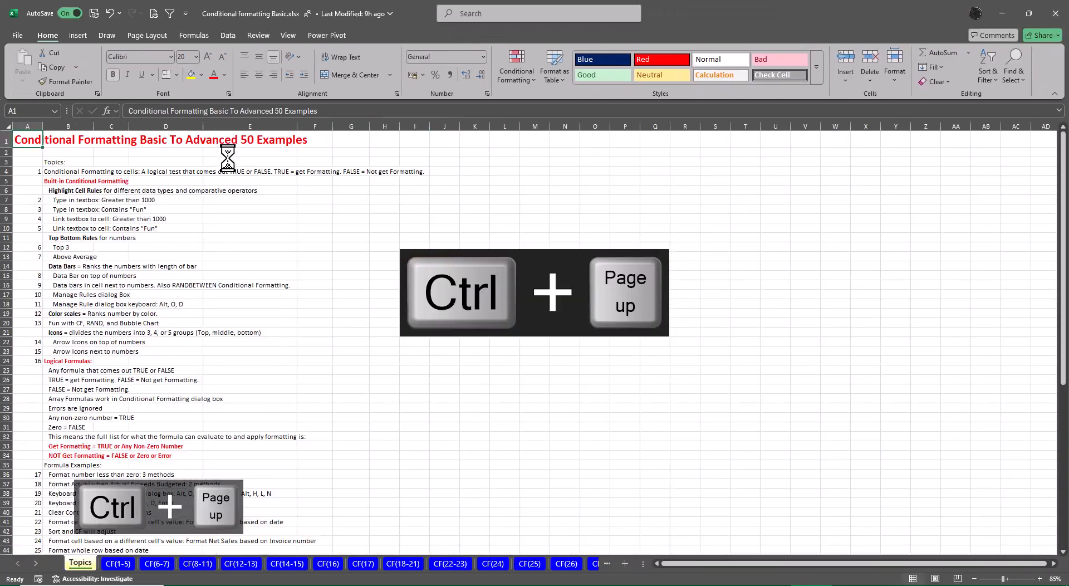
key("ctrl+Up")
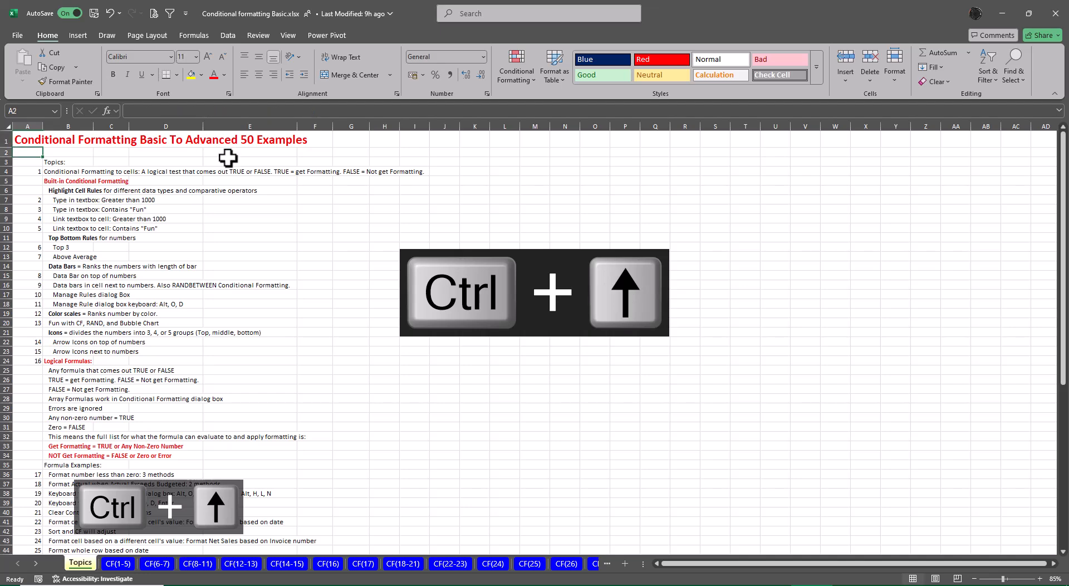
scroll(346, 296, "down", 2)
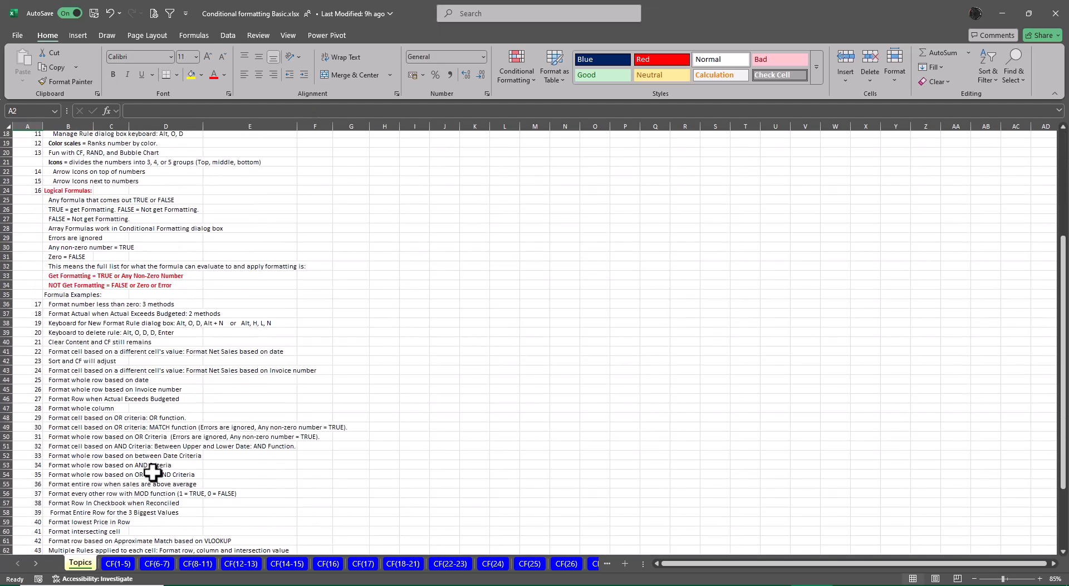
Start moving or copying sheet CF(1-5) to another workbook, choosing the Day 6 to 25 - Home and View Tab workbook as destination
left_click(118, 564)
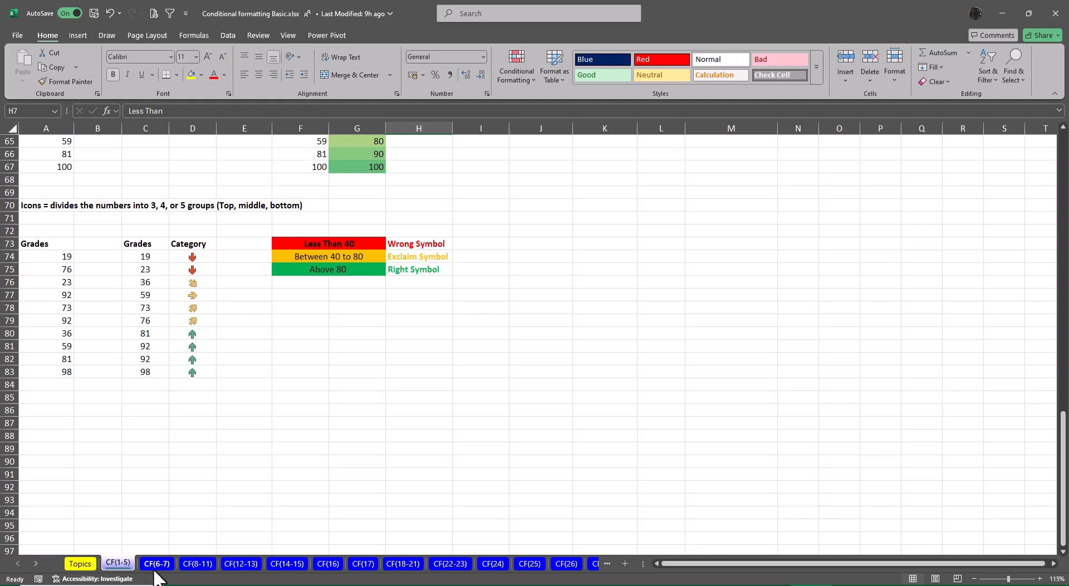
right_click(119, 563)
left_click(191, 422)
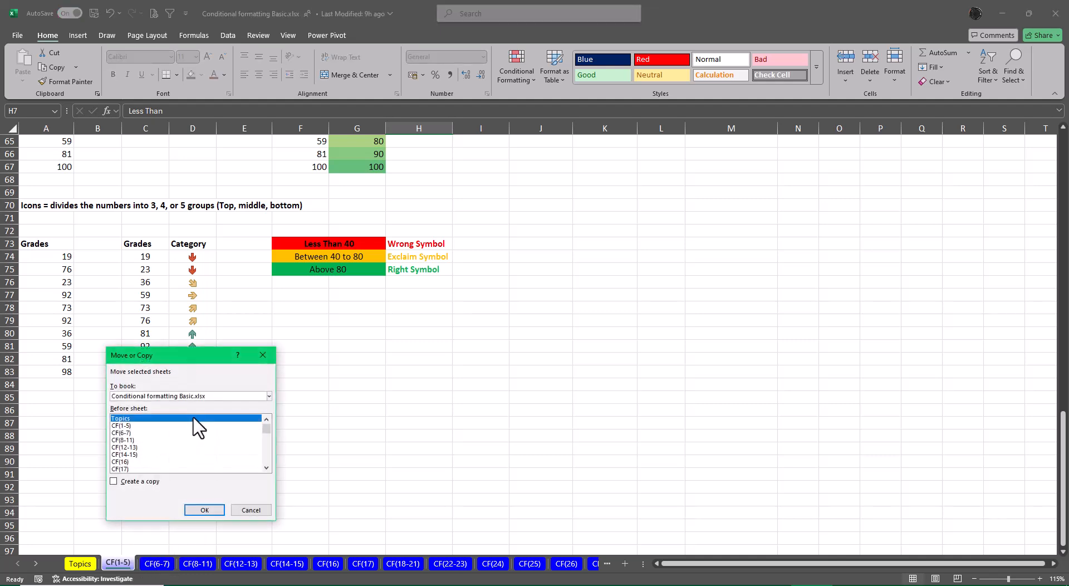
left_click(269, 395)
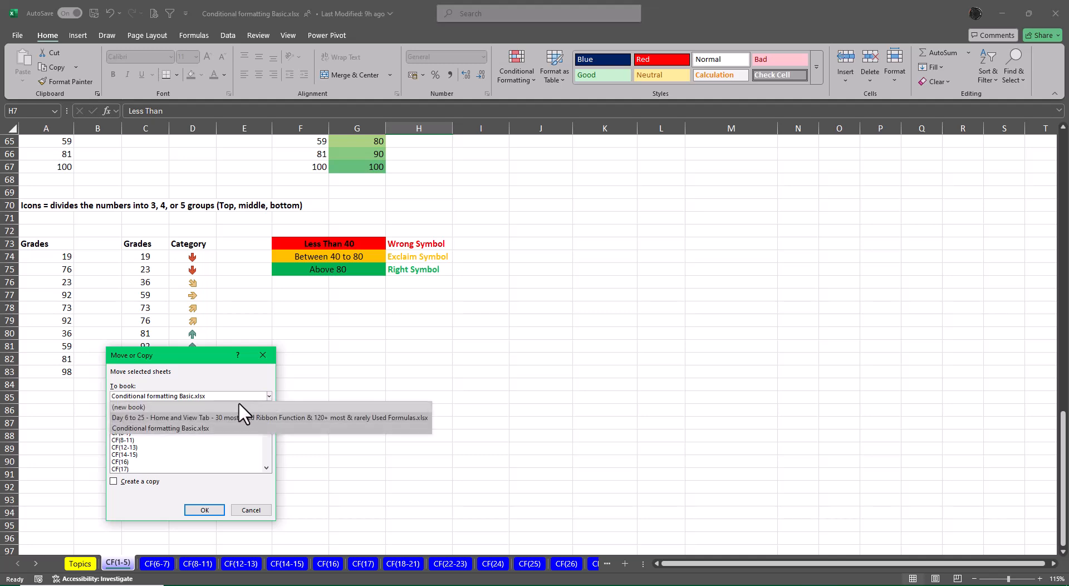
left_click(238, 404)
left_click(268, 395)
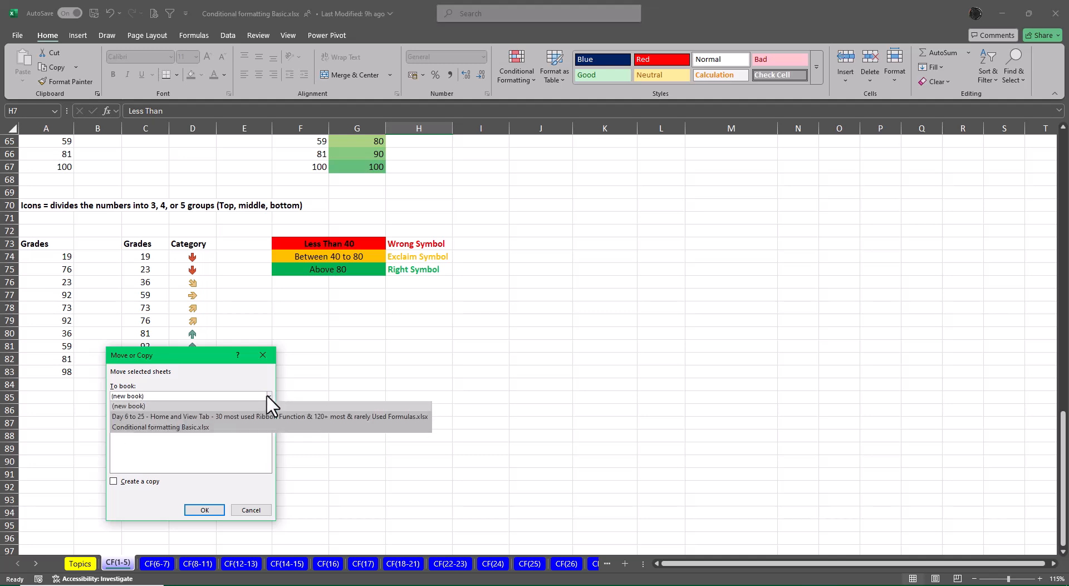
left_click(230, 422)
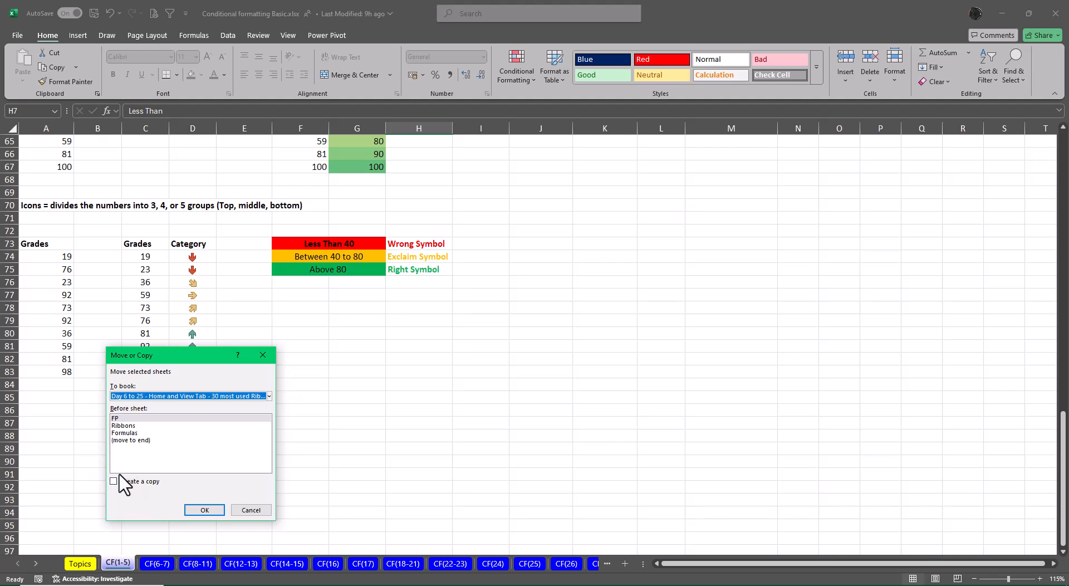
Copy the CF(1-5) sheet to the end of the "Day 6 to 25 - Home and View Tab" workbook, keeping the original
left_click(136, 439)
left_click(114, 481)
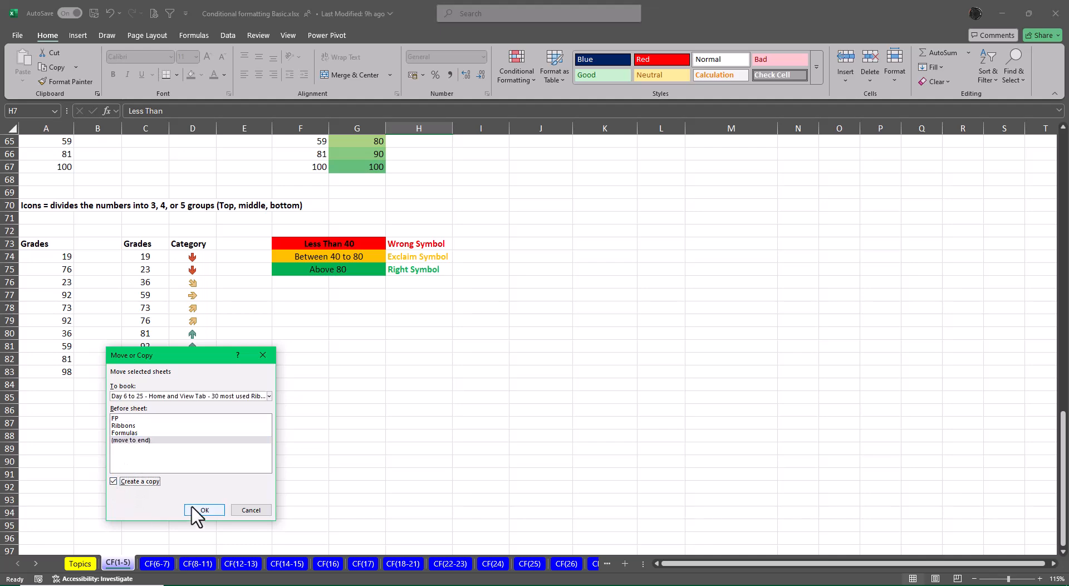
left_click(204, 510)
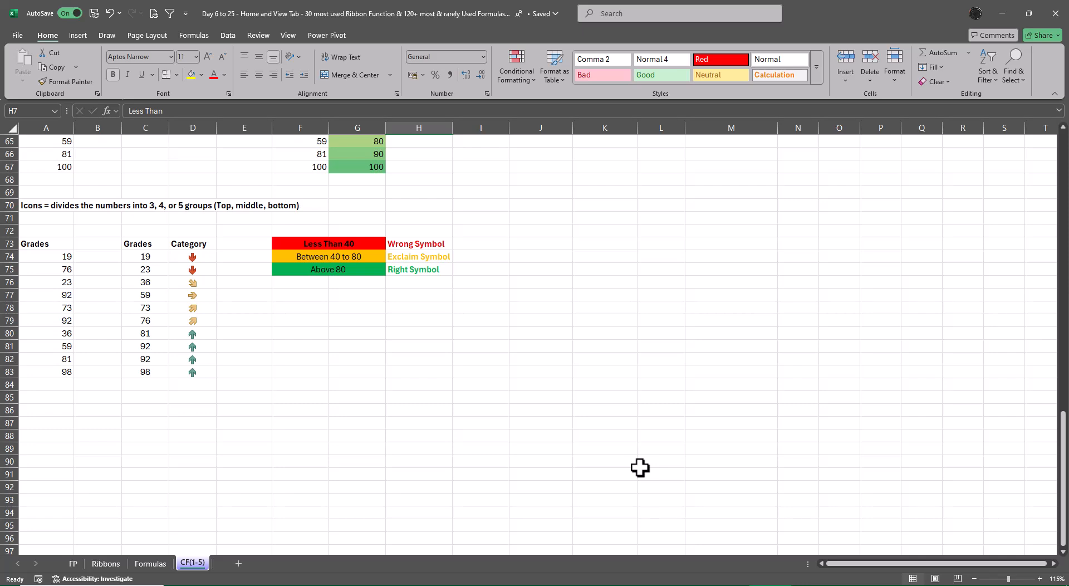
Clear all conditional formatting rules from the entire copied CF(1-5) sheet
key("ctrl+Up")
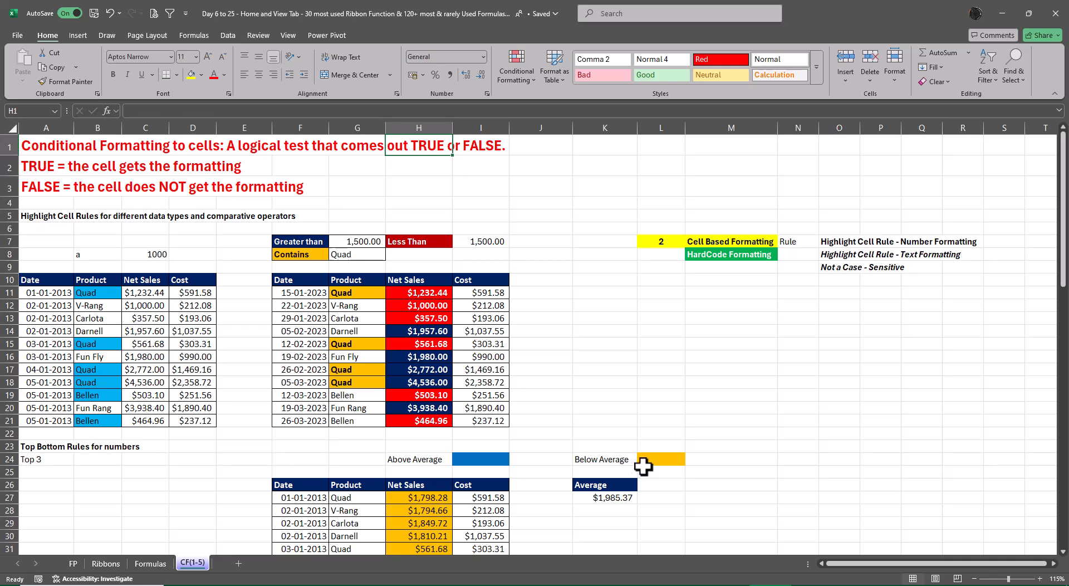
left_click(13, 127)
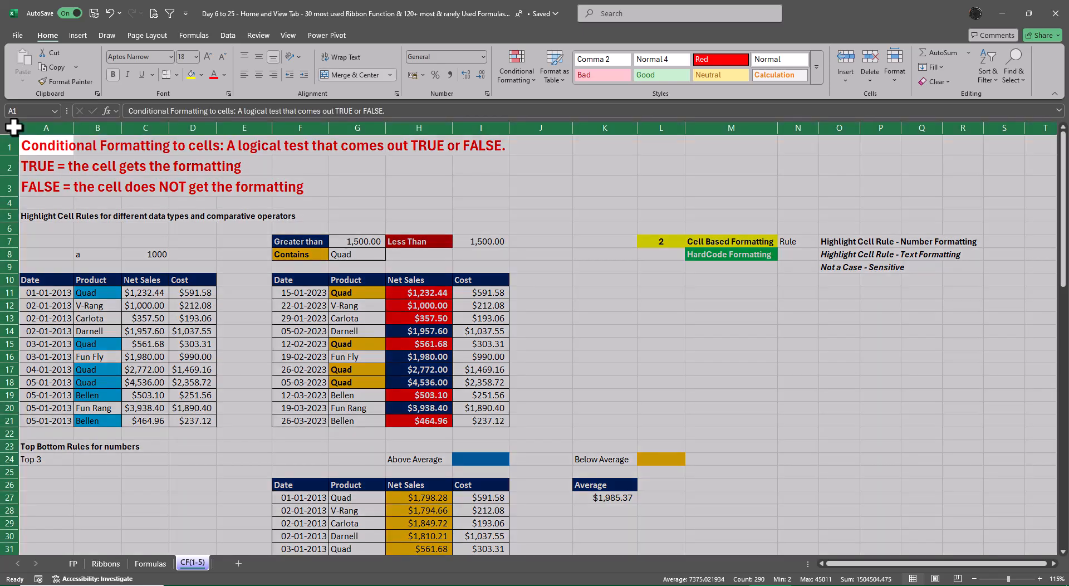
left_click(645, 316)
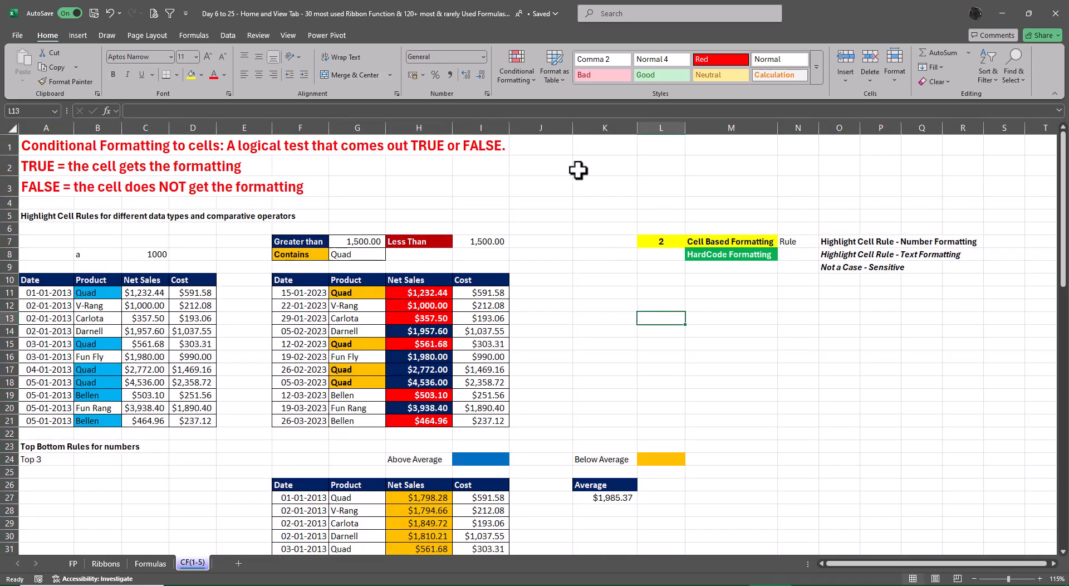
left_click(511, 71)
mouse_move(573, 232)
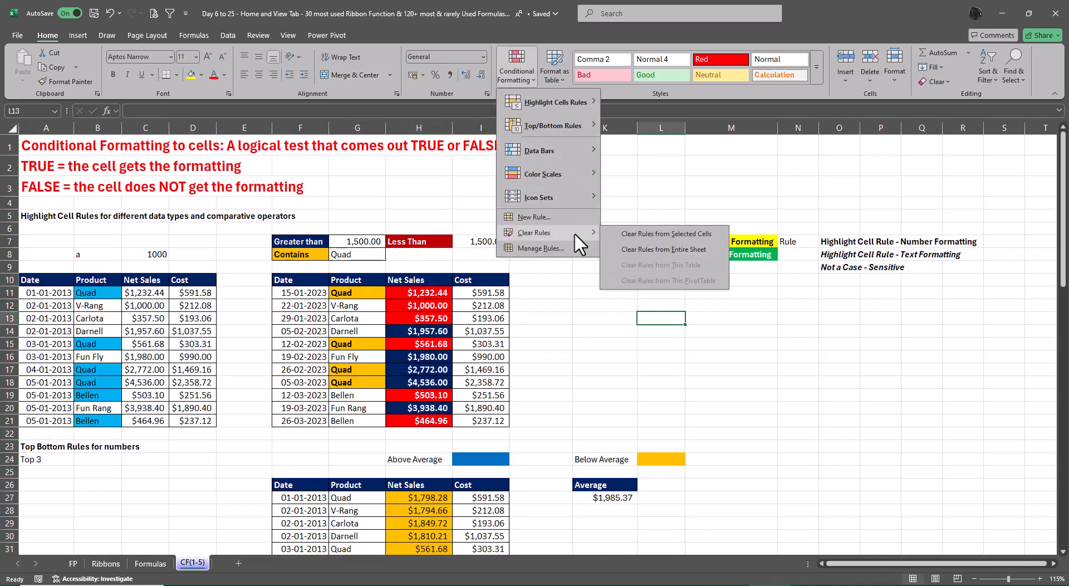
left_click(655, 247)
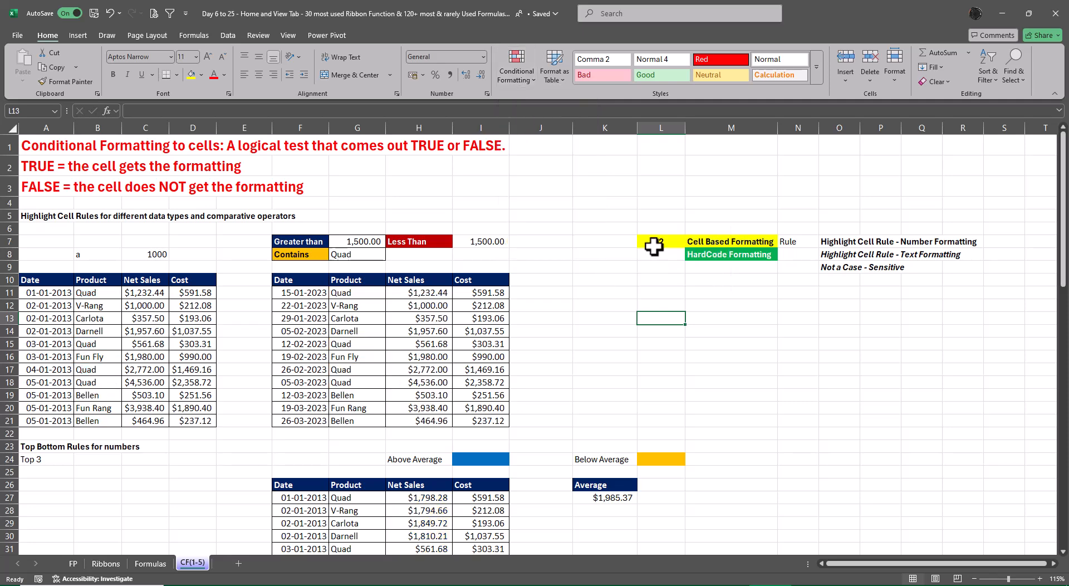
Check the tables down to the Icons section for any remaining conditional formatting
left_click(920, 437)
scroll(807, 409, "down", 8)
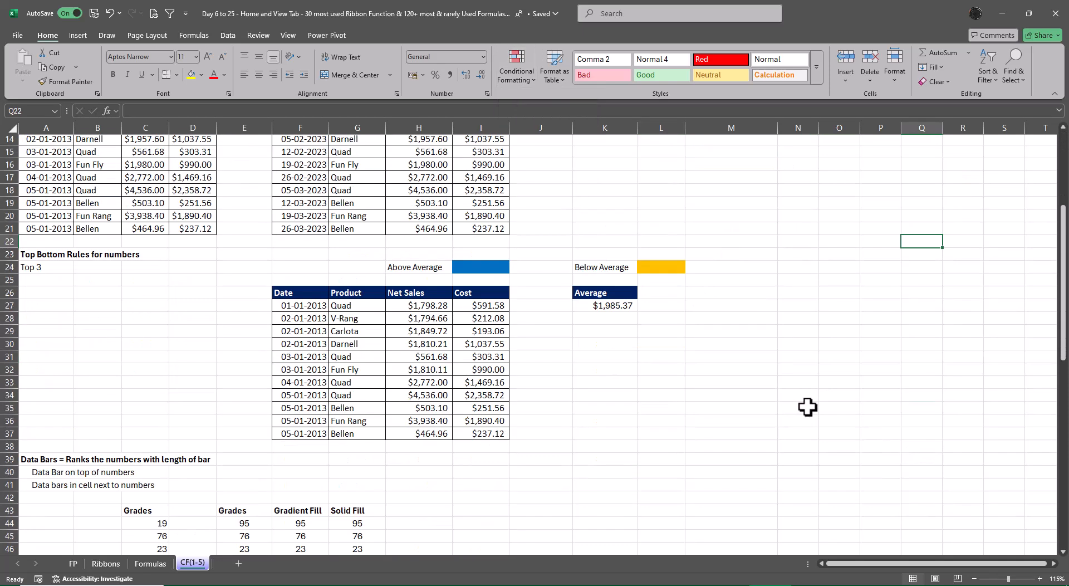
scroll(807, 409, "down", 5)
scroll(807, 410, "down", 3)
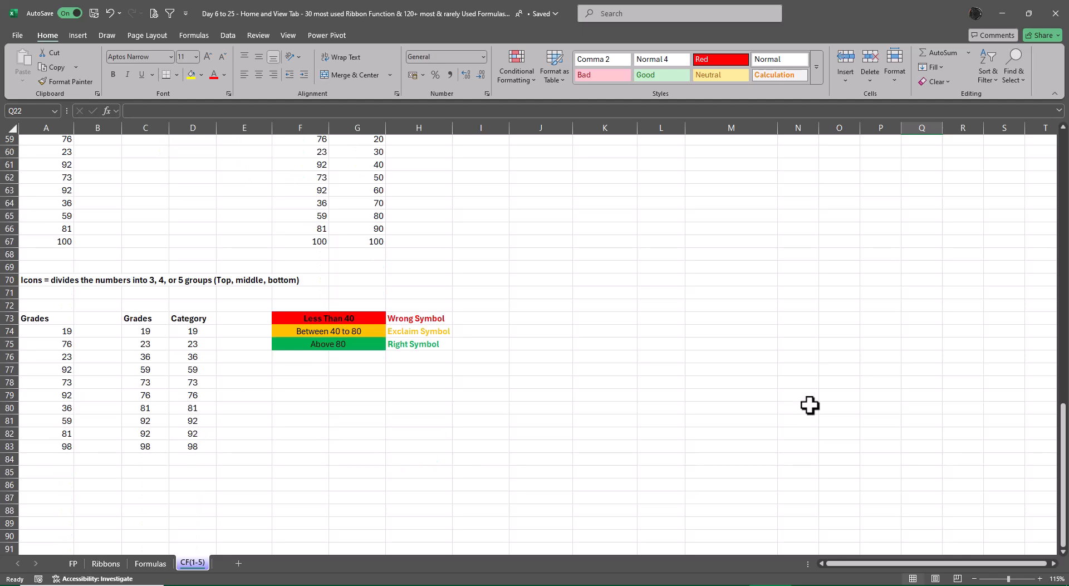
scroll(810, 405, "up", 19)
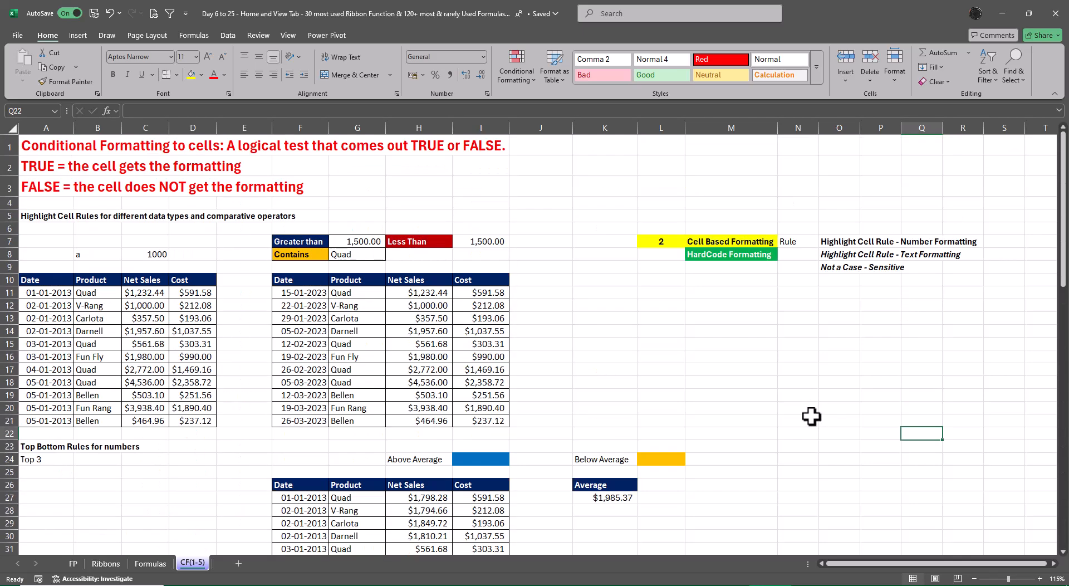
Review the conditional formatting categories, including the preset Data Bars, Color Scales and Icon Sets
left_click(518, 78)
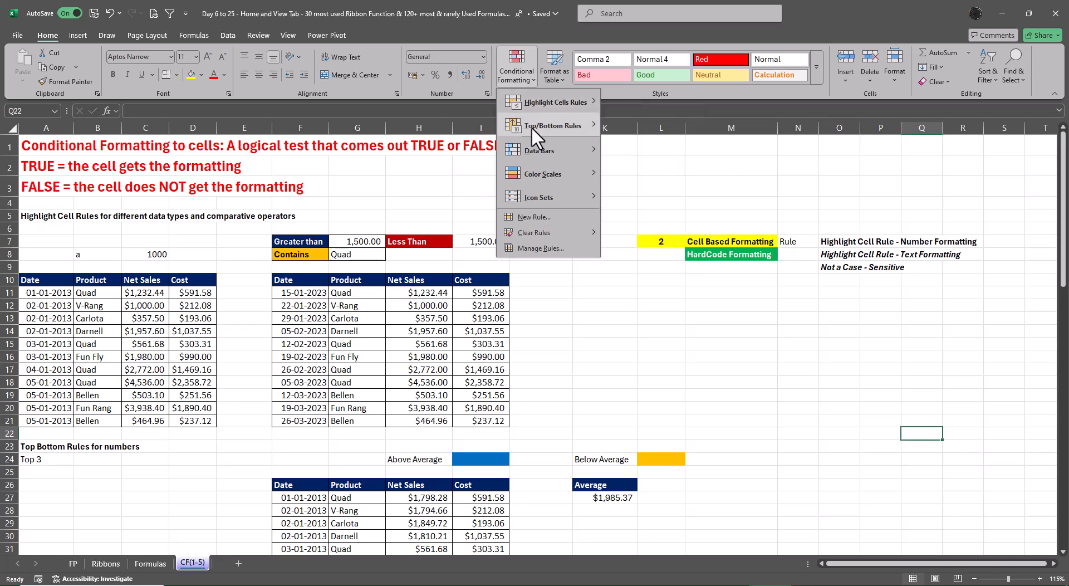
mouse_move(532, 128)
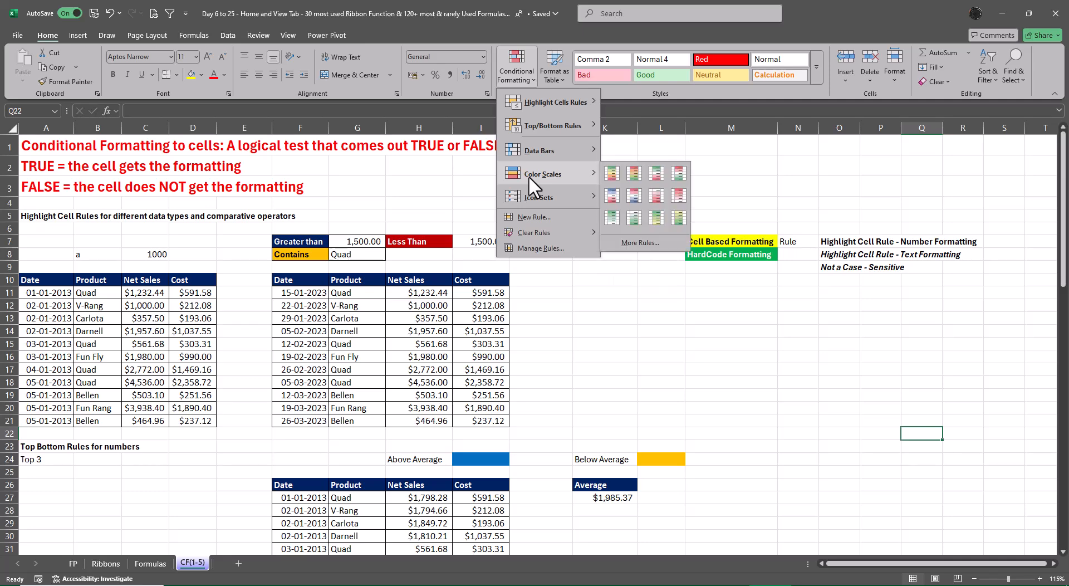
mouse_move(529, 196)
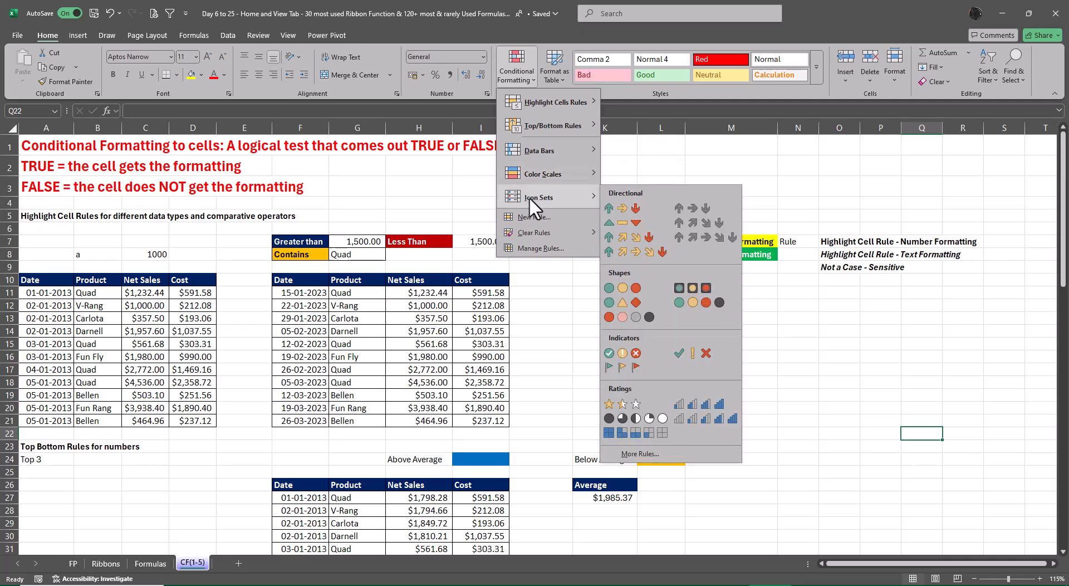
left_click(554, 338)
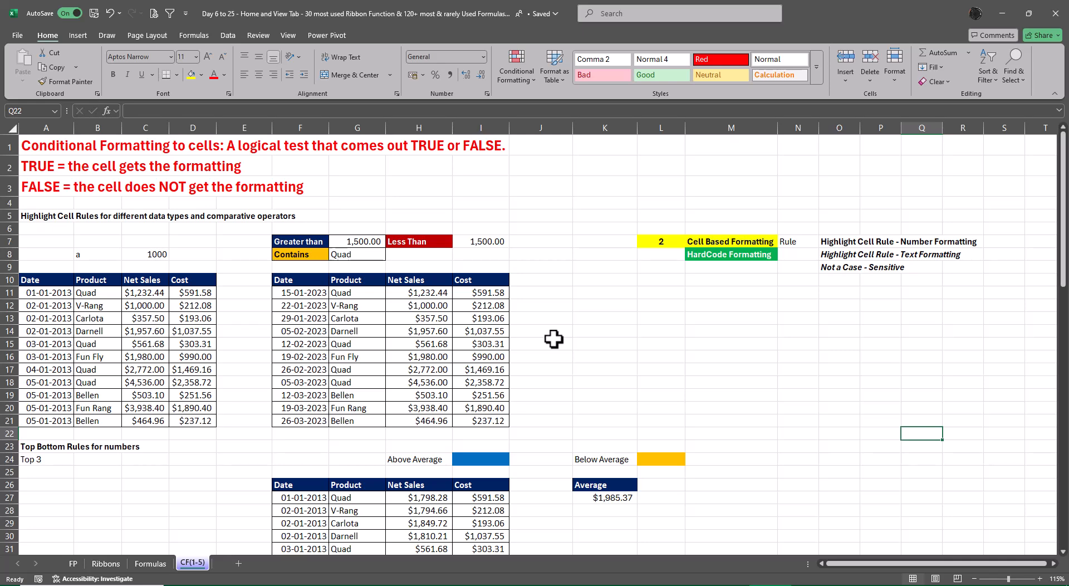
left_click(507, 57)
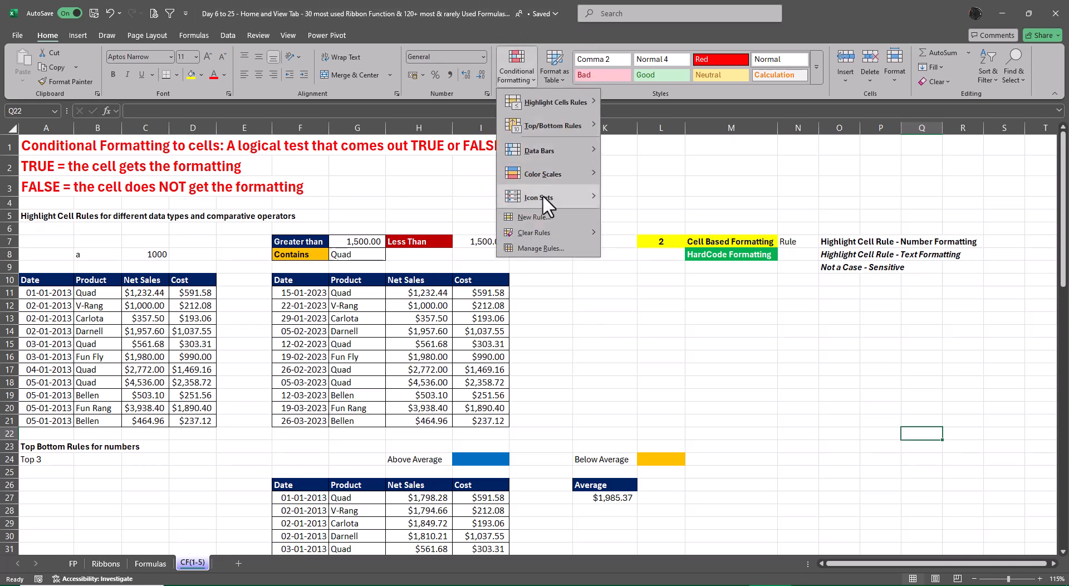
mouse_move(542, 194)
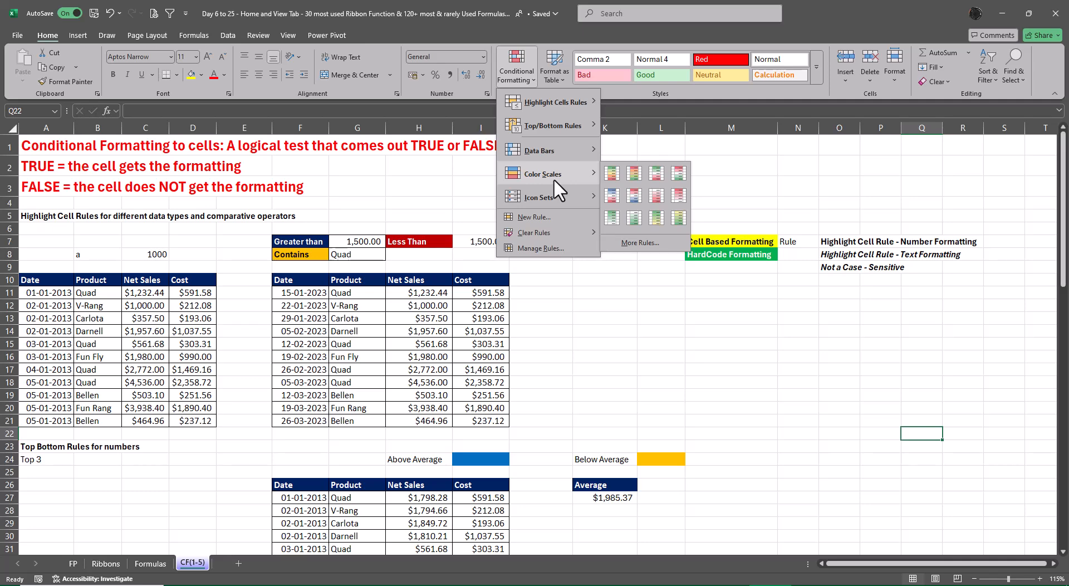
mouse_move(579, 156)
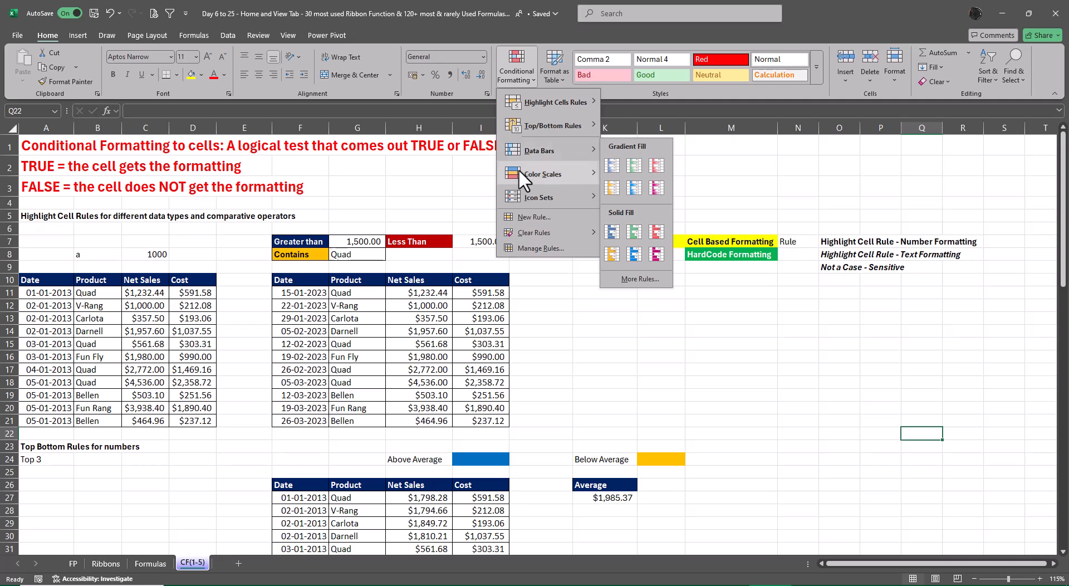
left_click(703, 402)
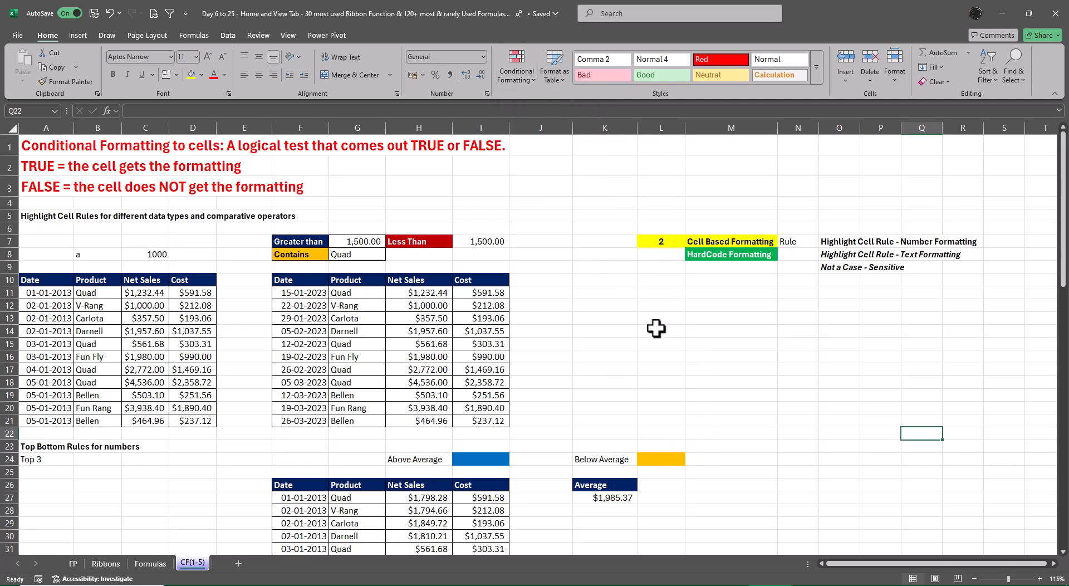
Set the Greater than threshold in G7 to 2500
left_click_drag(288, 241, 484, 250)
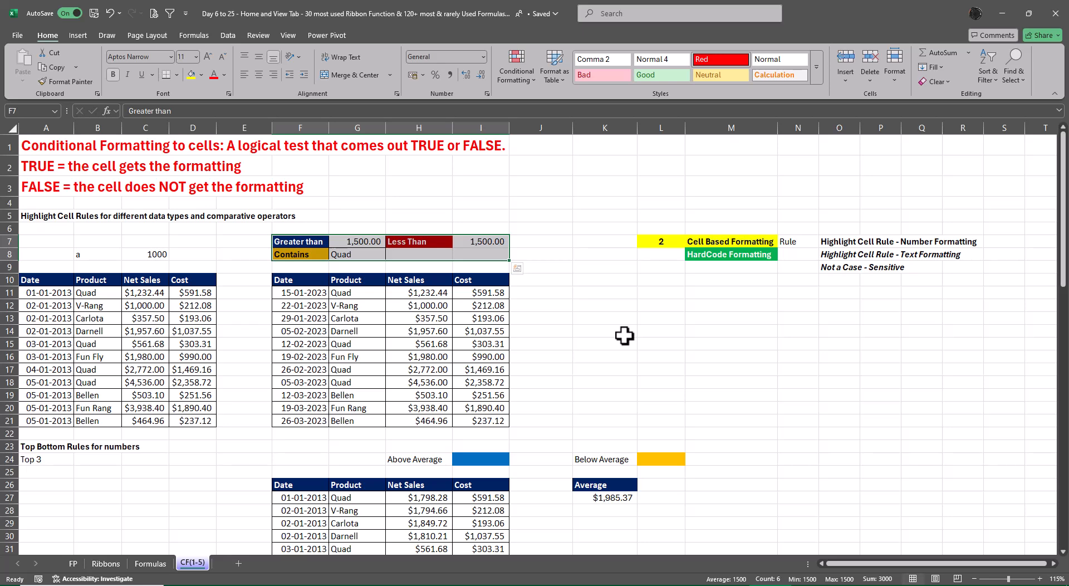
left_click(598, 309)
left_click(356, 241)
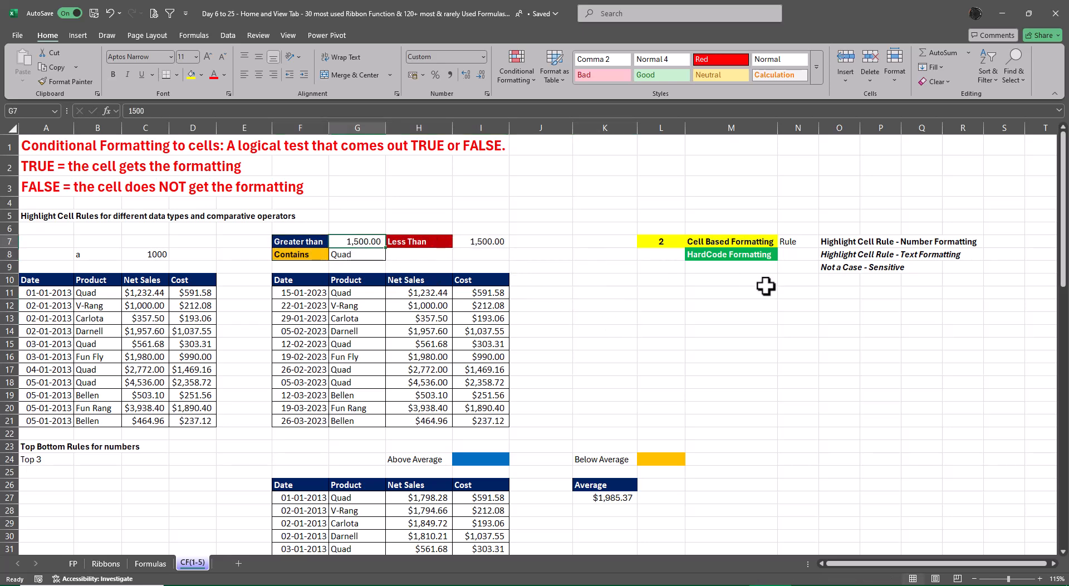
type("2500")
key("Return")
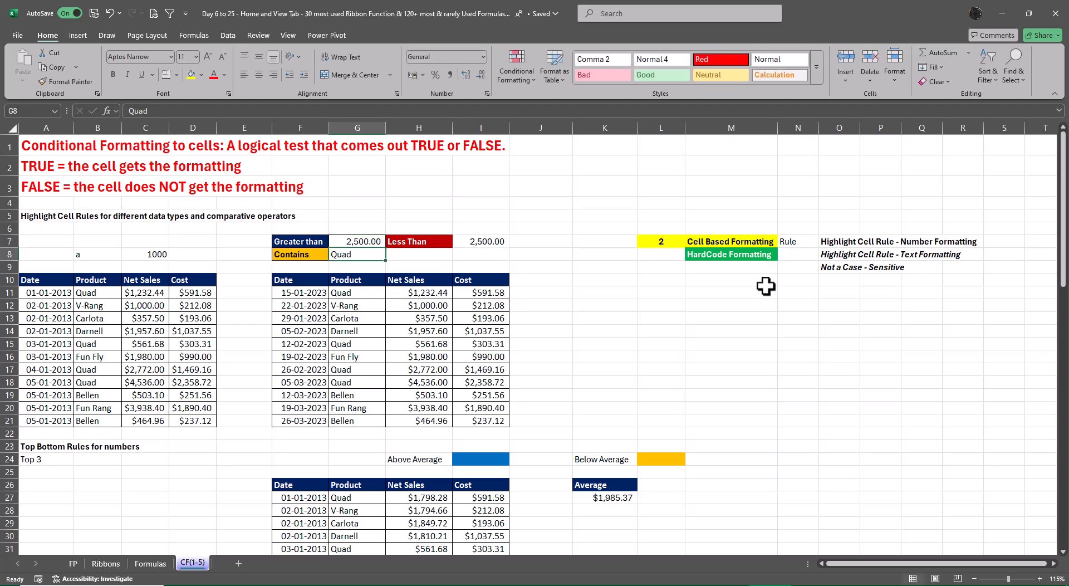
Examine the formula behind the Less Than threshold in I7 and the Cell Based and HardCode Formatting labels
key("Up")
key("Right")
key("Right")
key("F2")
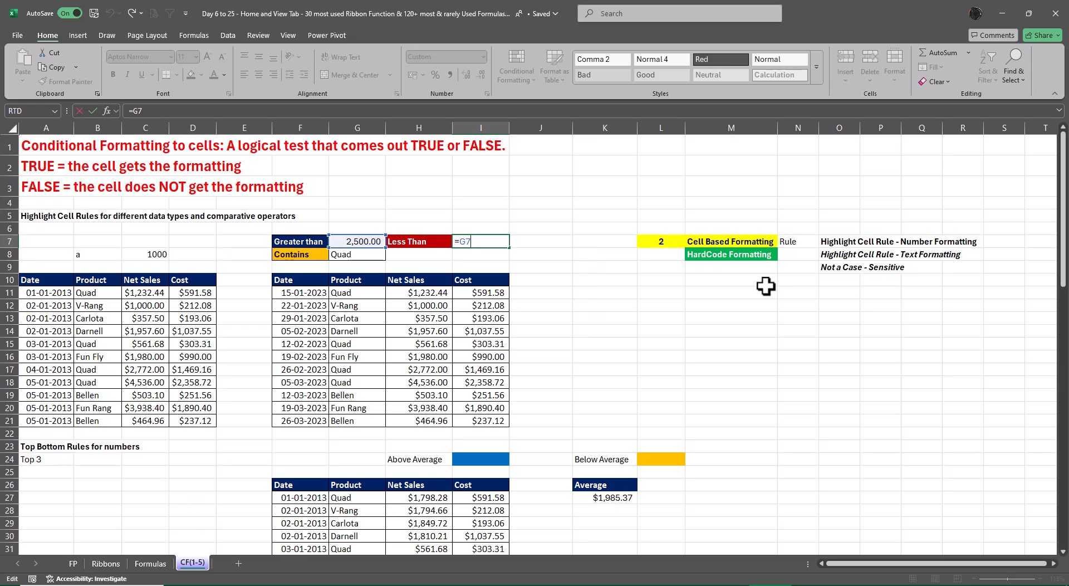
key("Escape")
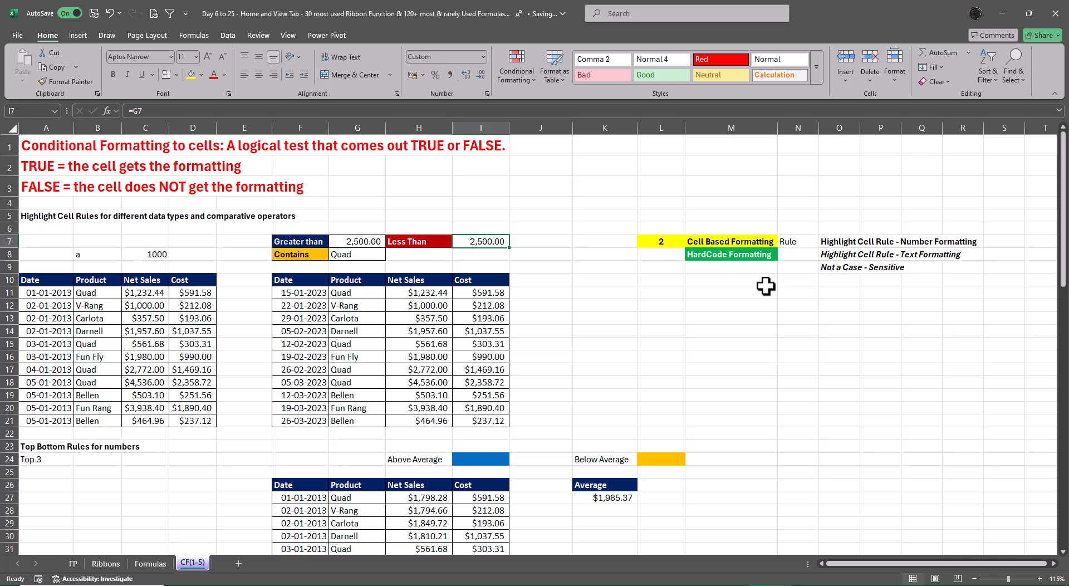
left_click(767, 242)
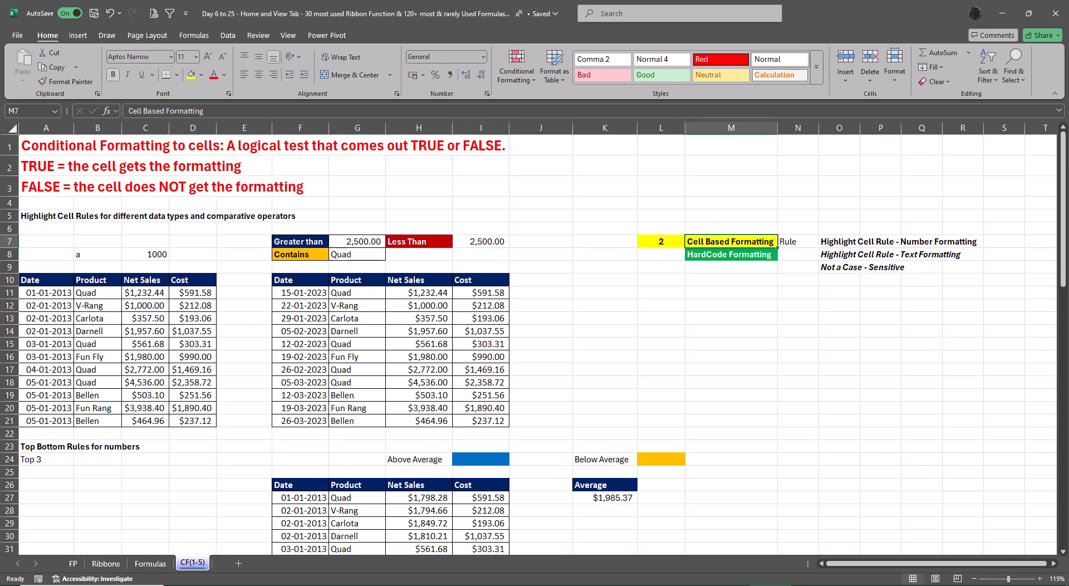
left_click(752, 255)
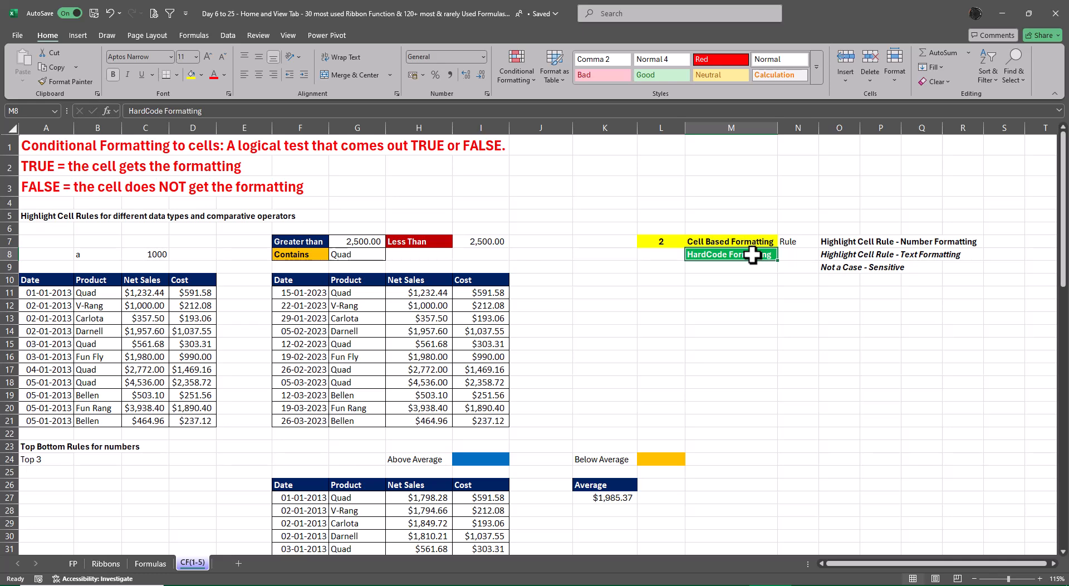
left_click(755, 242)
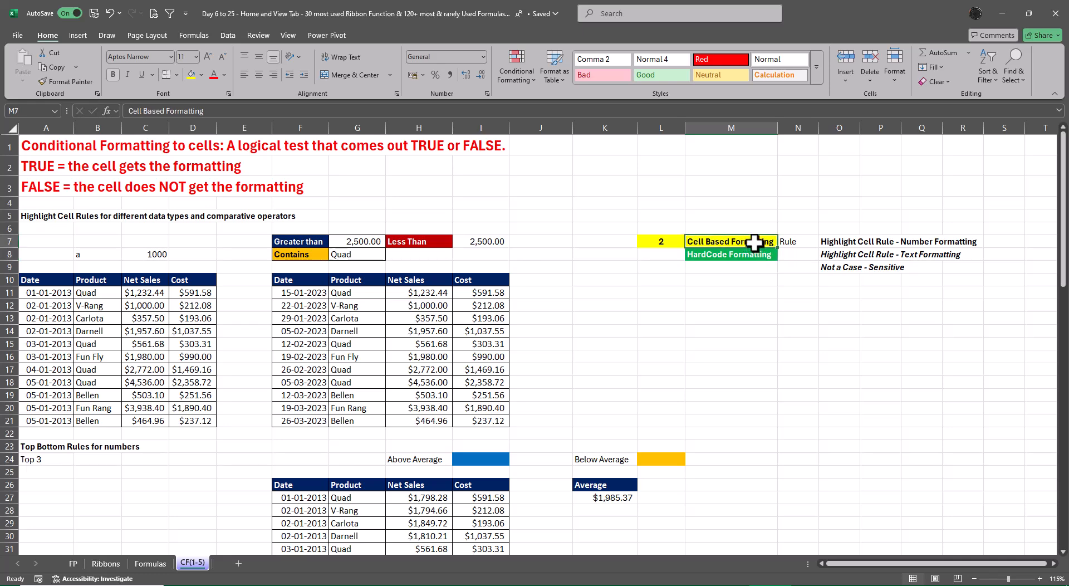
Look through the Highlight Cells Rules options and the Data Bars, Color Scales and Icon Sets presets
left_click(507, 65)
mouse_move(523, 98)
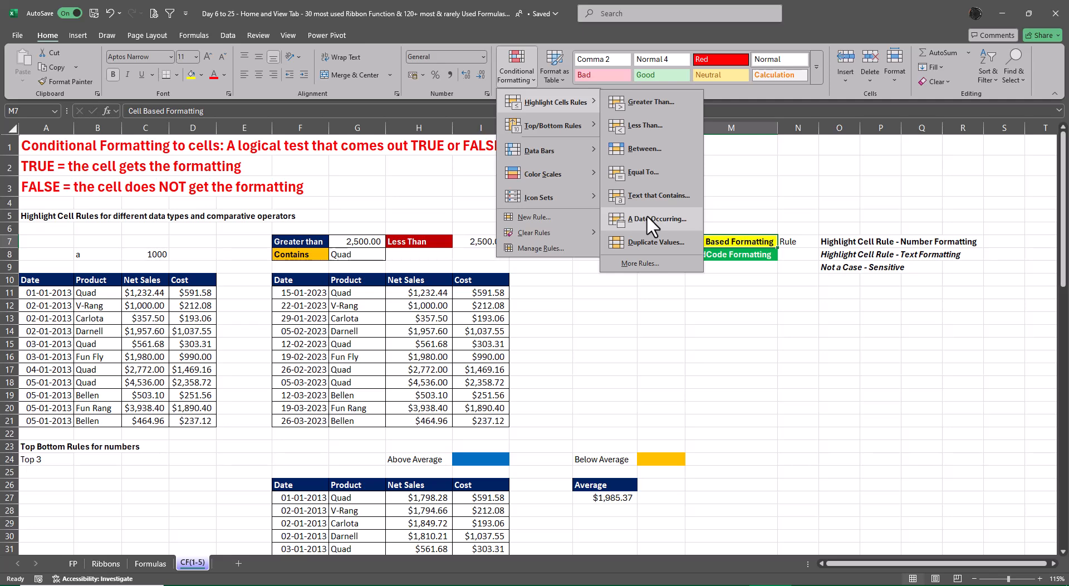
left_click(659, 346)
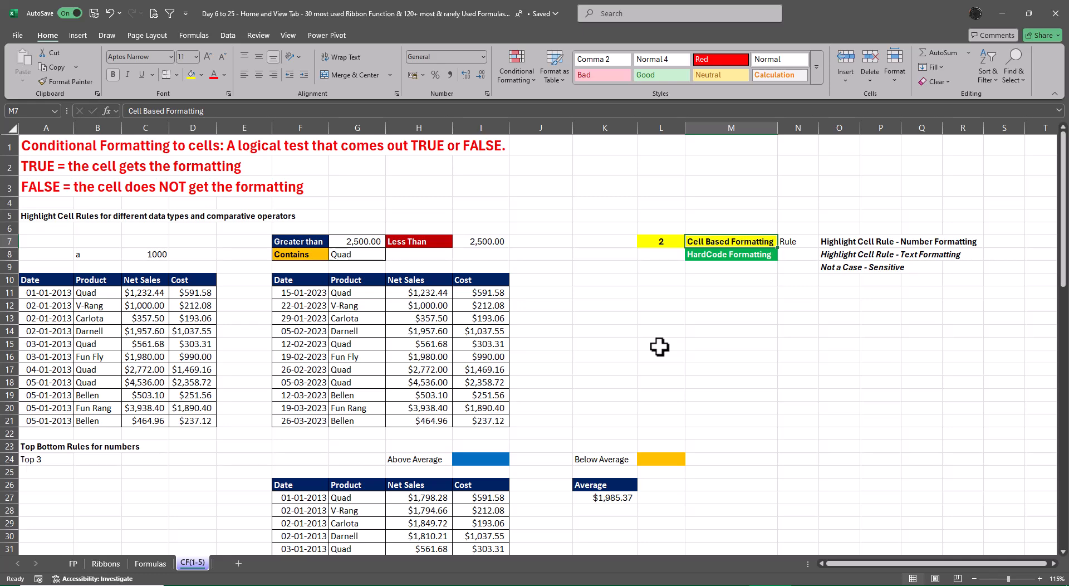
left_click(520, 65)
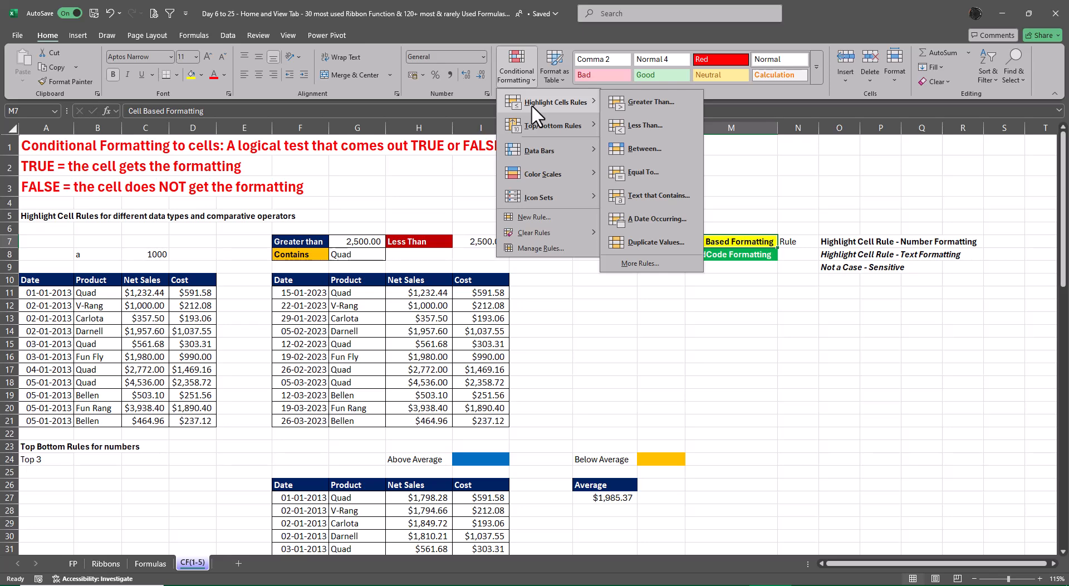
mouse_move(543, 129)
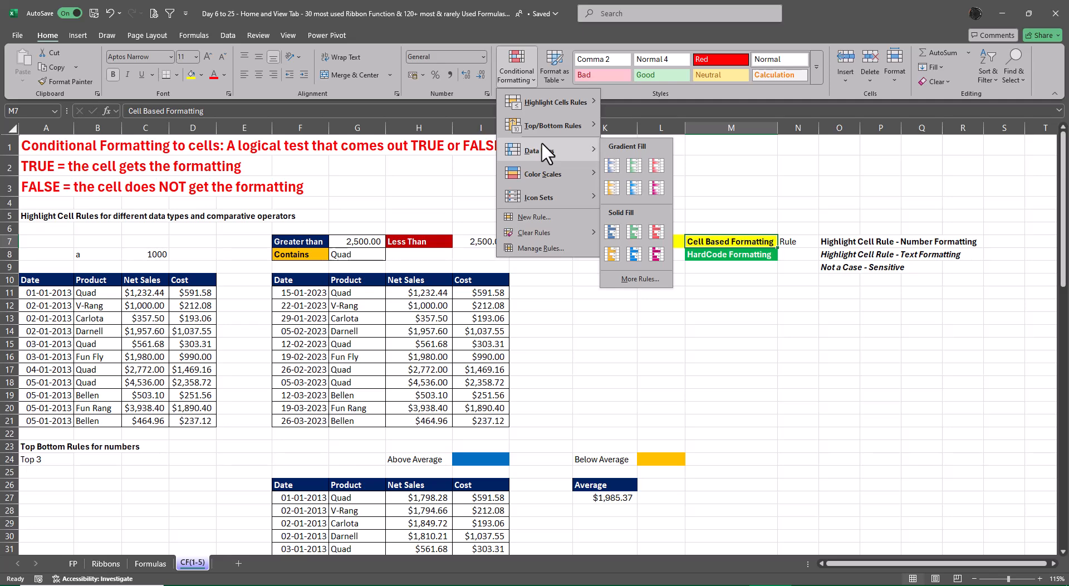
mouse_move(558, 172)
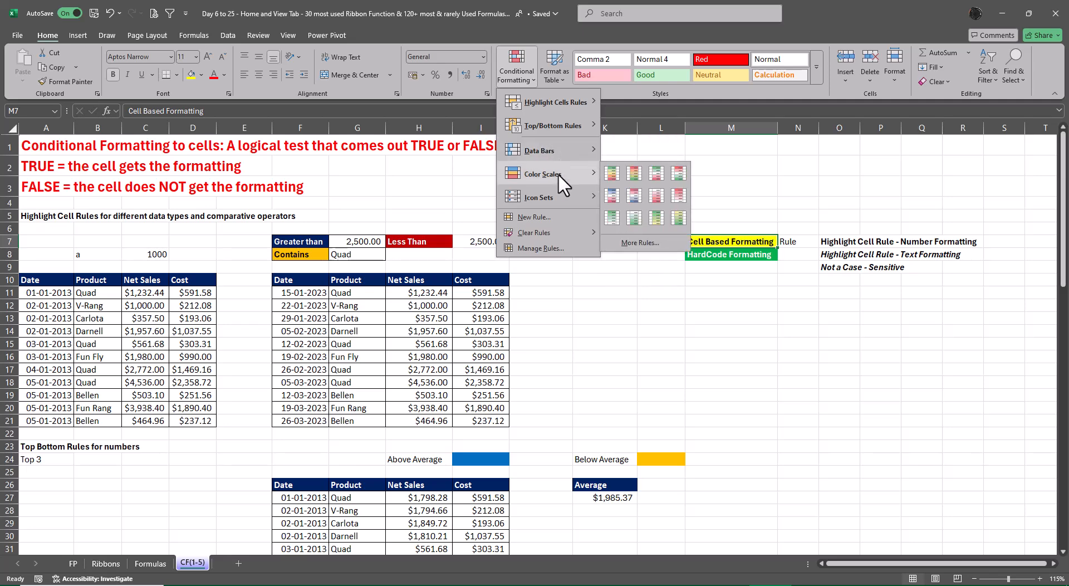
mouse_move(555, 193)
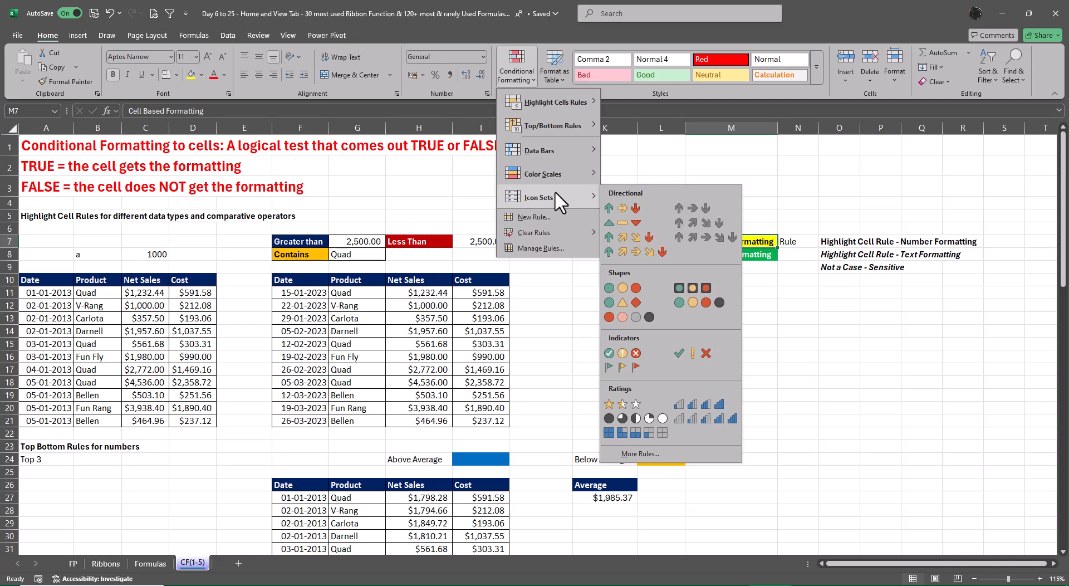
left_click(854, 356)
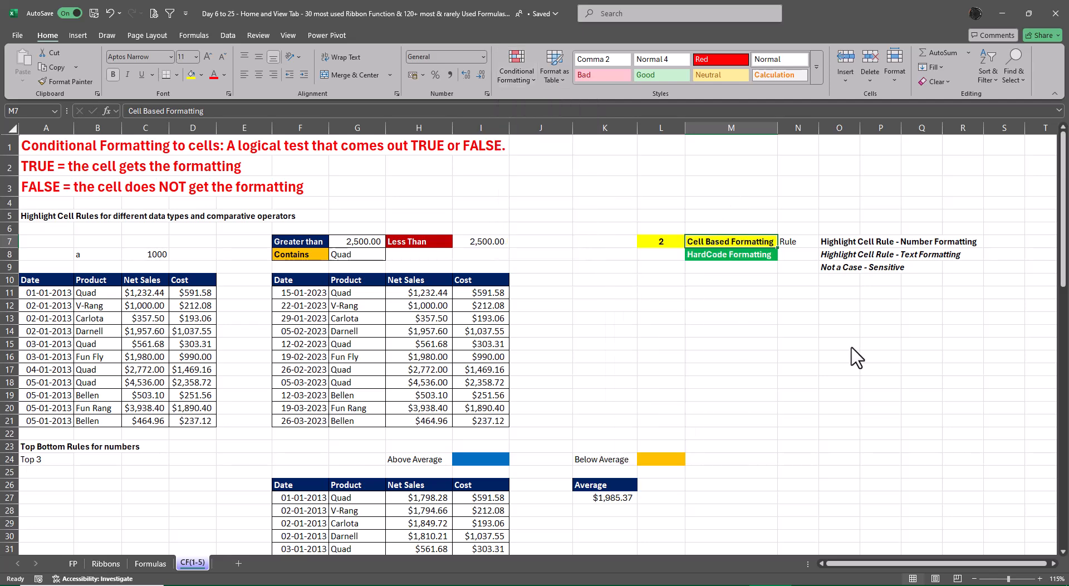
Start a Greater Than highlight rule on Net Sales H11:H21 that compares the values with cell G7
left_click_drag(425, 292, 424, 418)
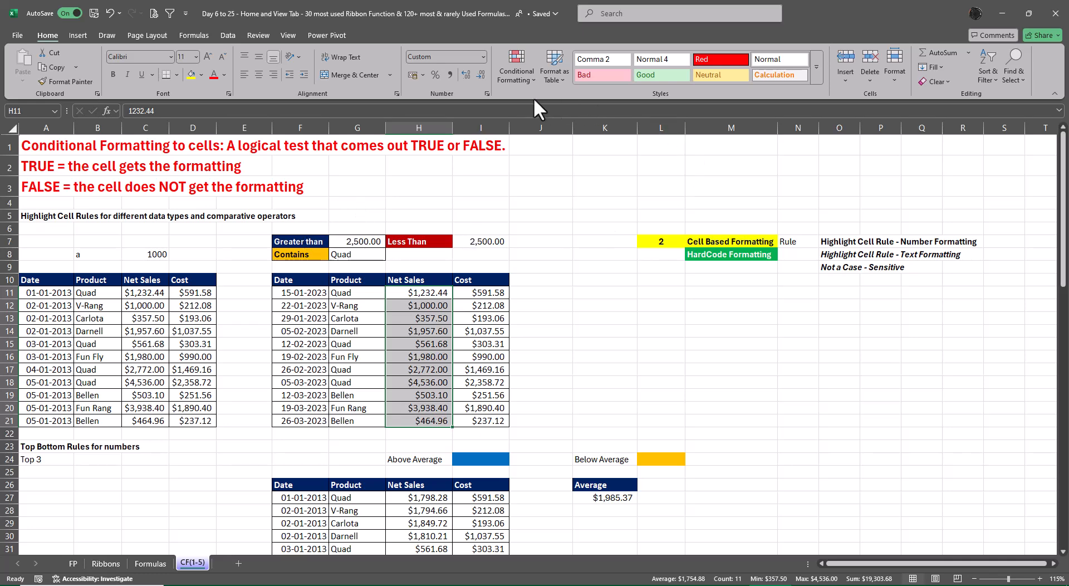
left_click(520, 76)
mouse_move(529, 99)
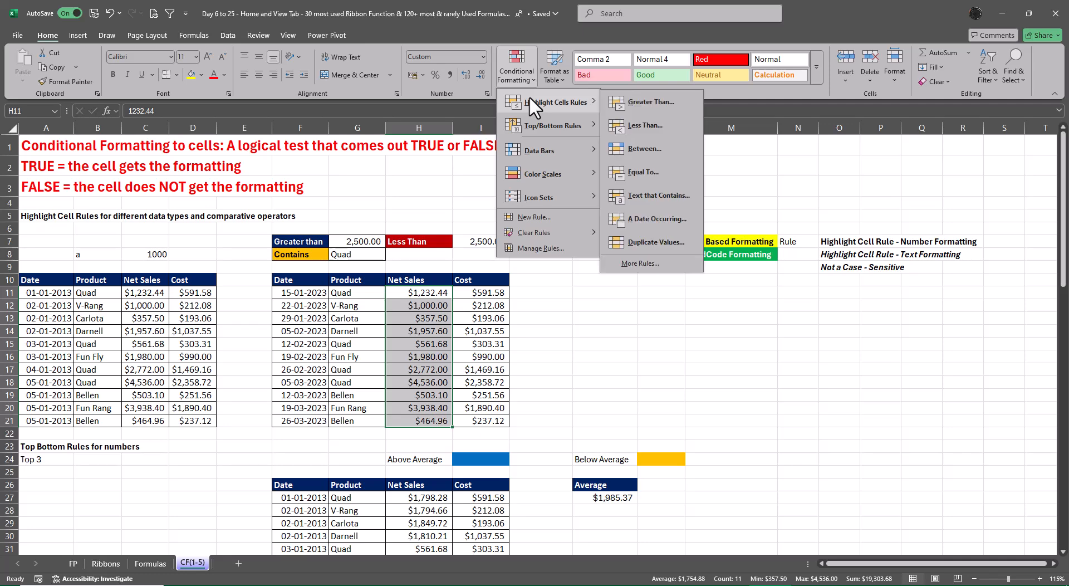
left_click(630, 100)
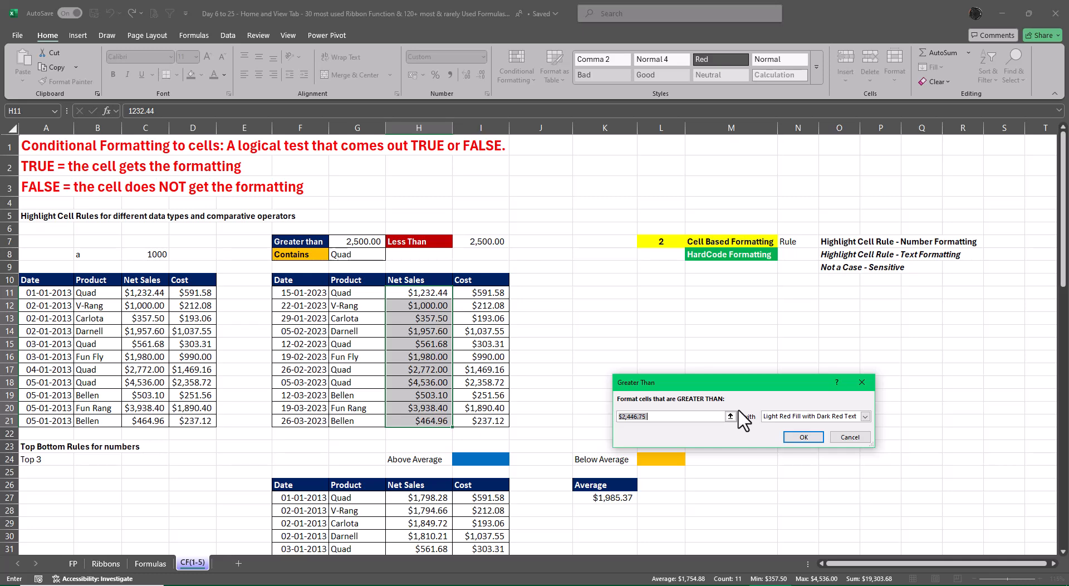
key("BackSpace")
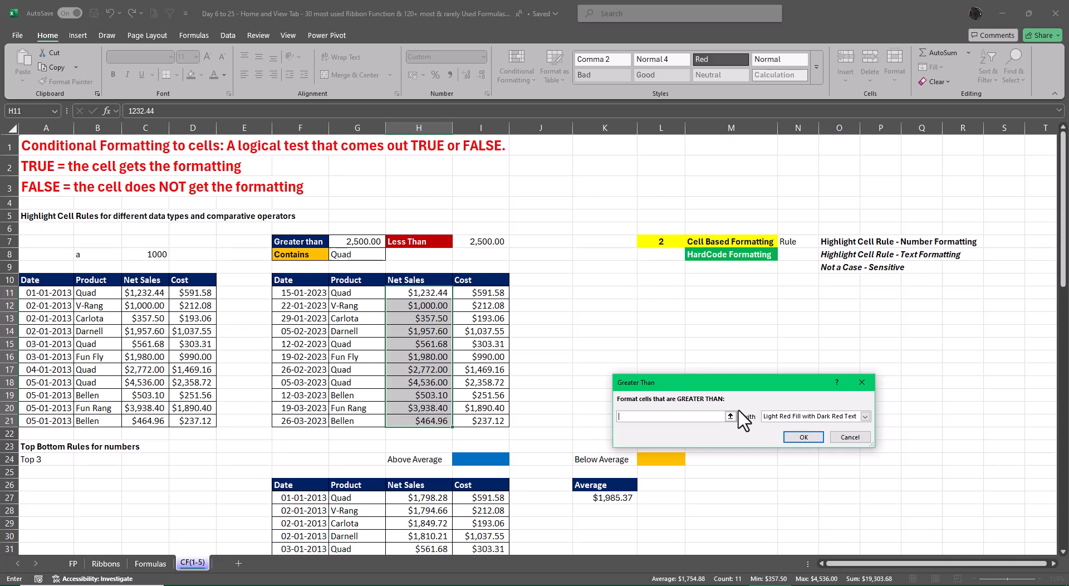
left_click(360, 241)
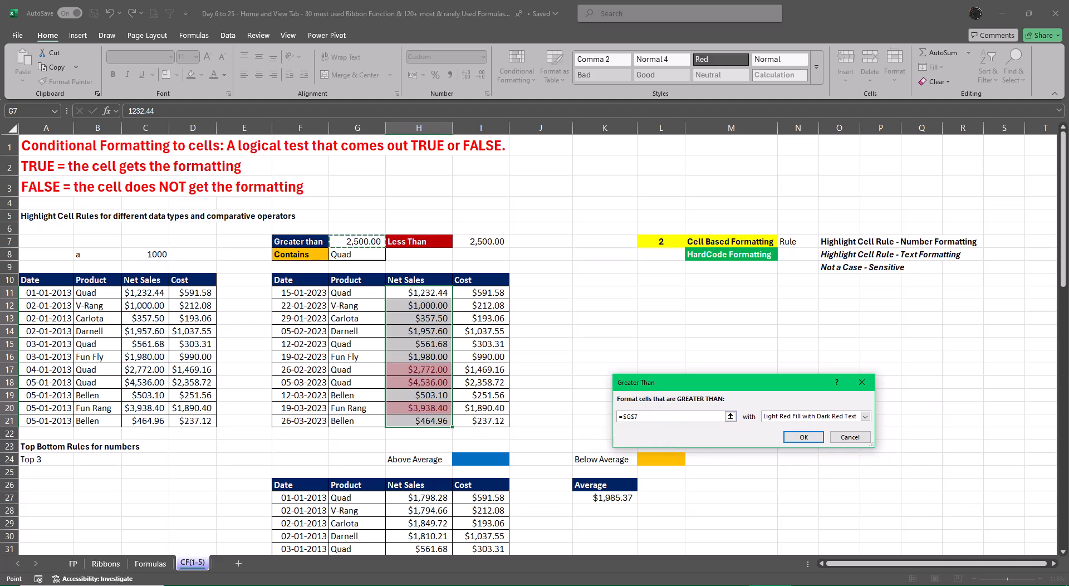
Switch on the Windows Magnifier and enlarge the Greater Than dialog to 200%
left_click(111, 584)
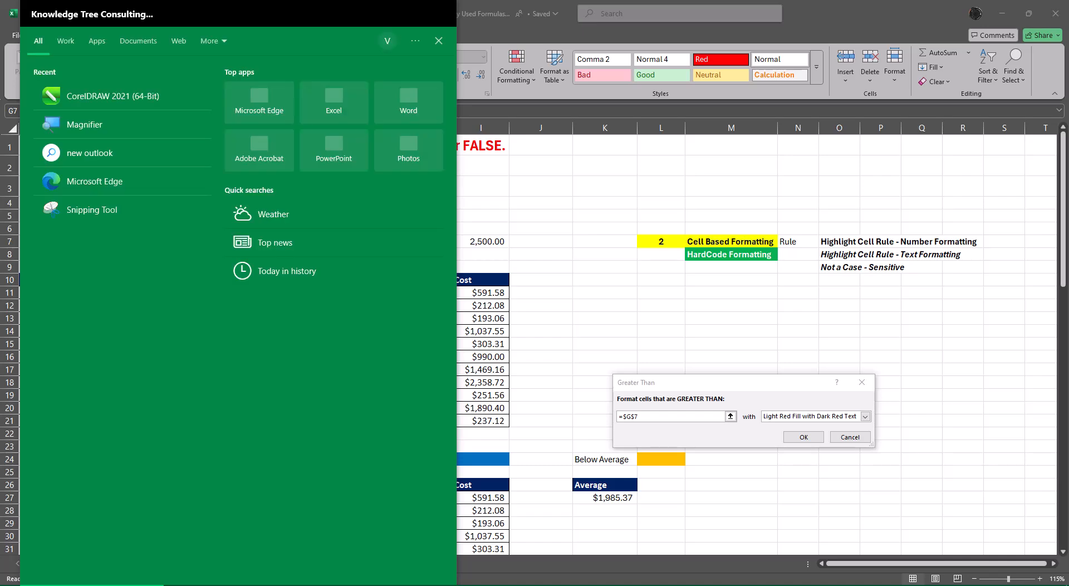
type("magn")
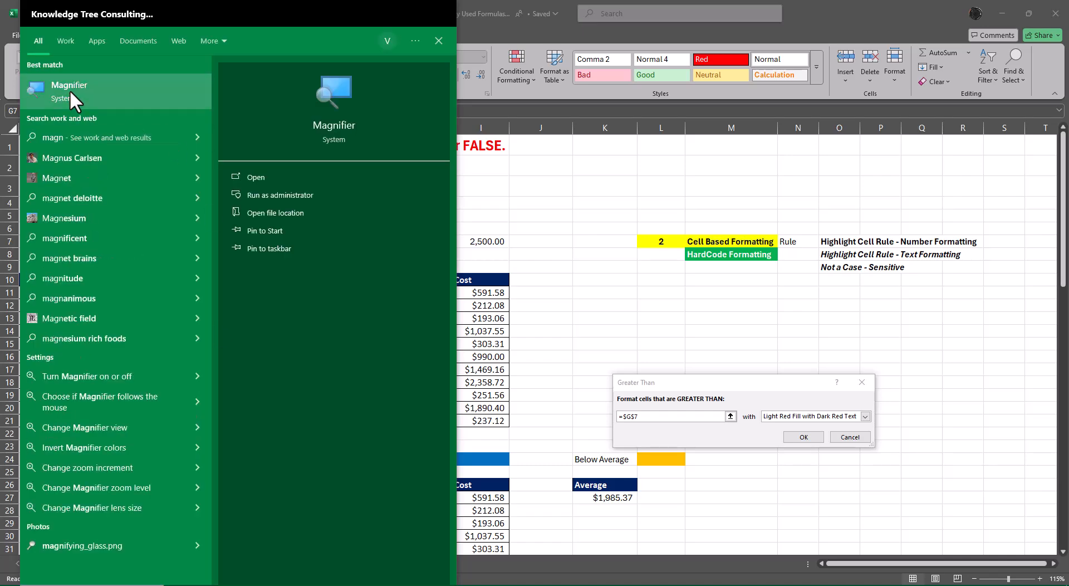
left_click(69, 89)
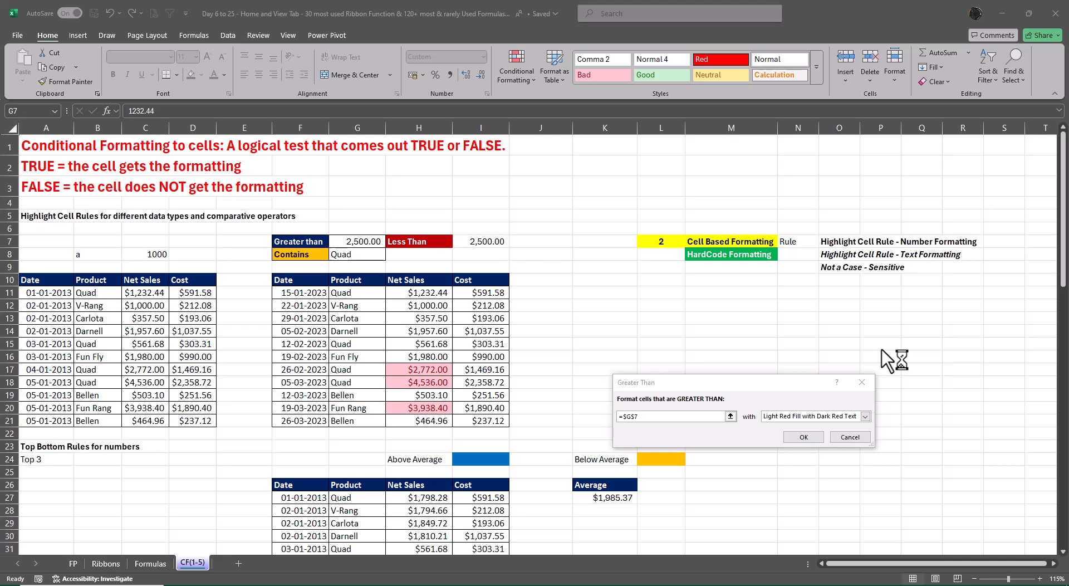
left_click(657, 414)
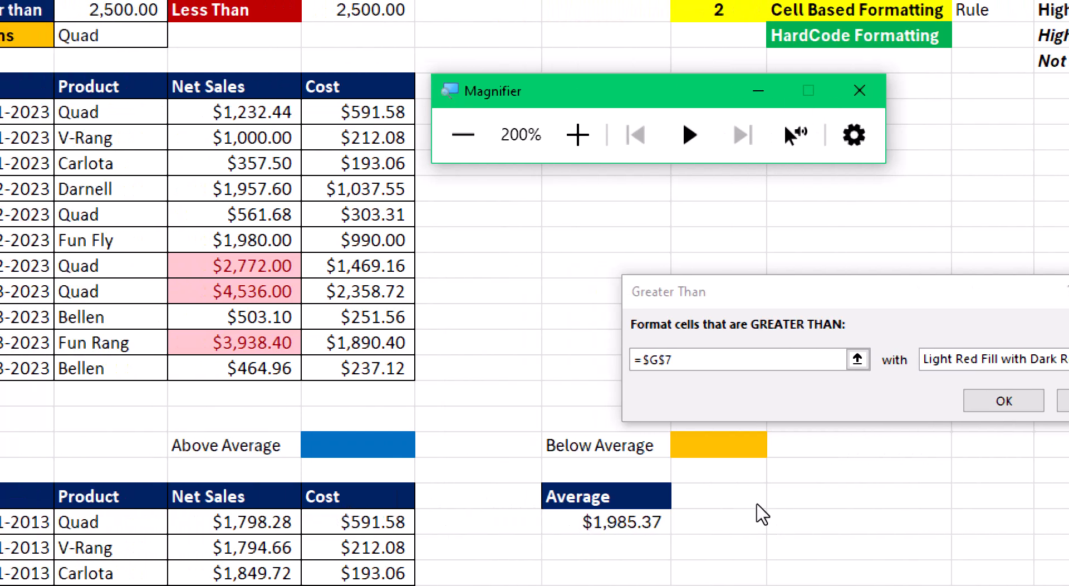
Try the yellow, green and Light Red Fill presets as the format of the Greater Than rule
left_click(864, 416)
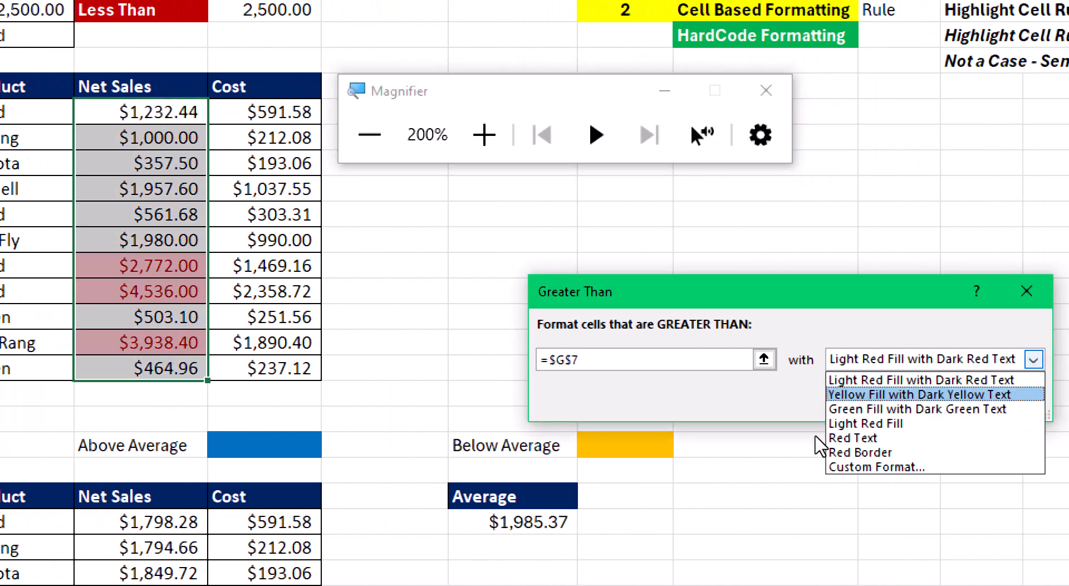
left_click(864, 394)
left_click(868, 419)
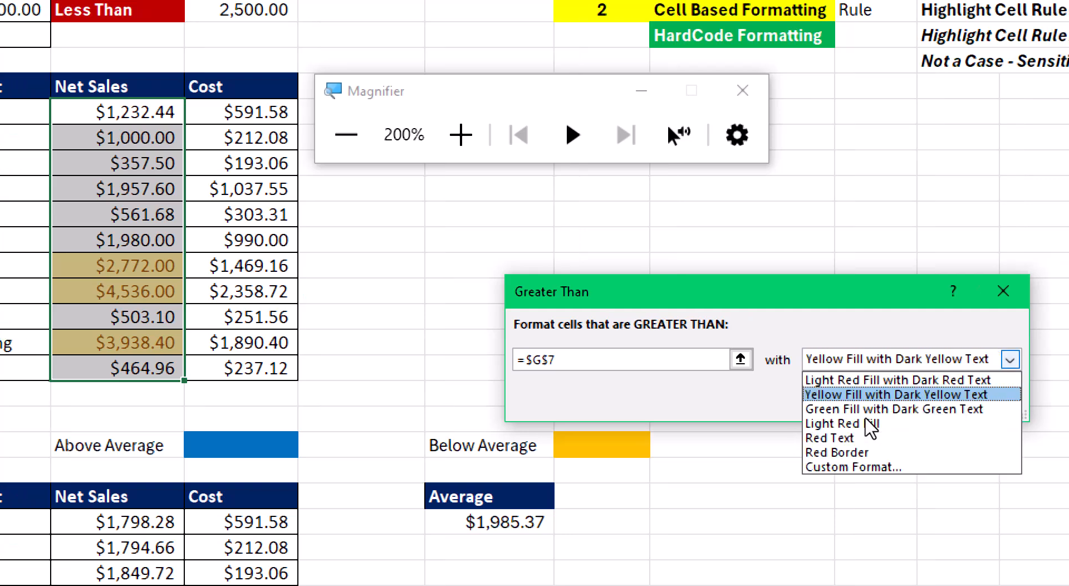
left_click(786, 442)
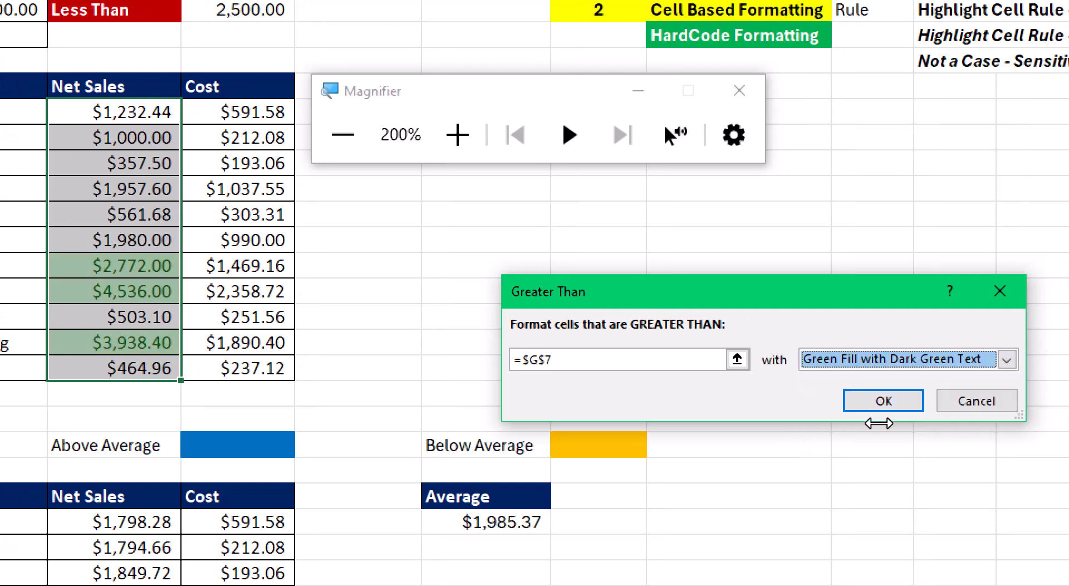
key("alt+Down")
key("Down")
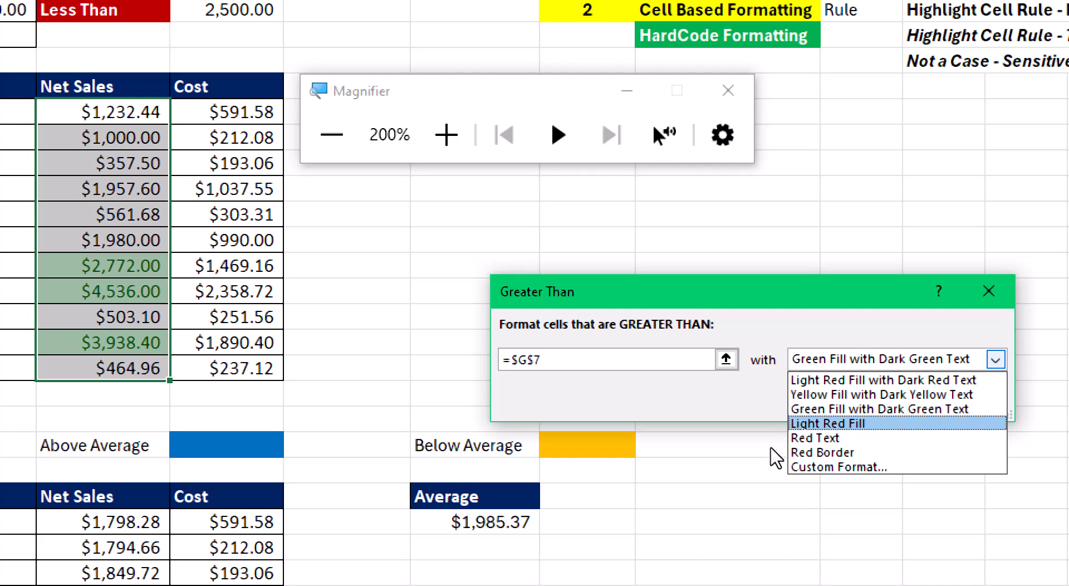
key("Return")
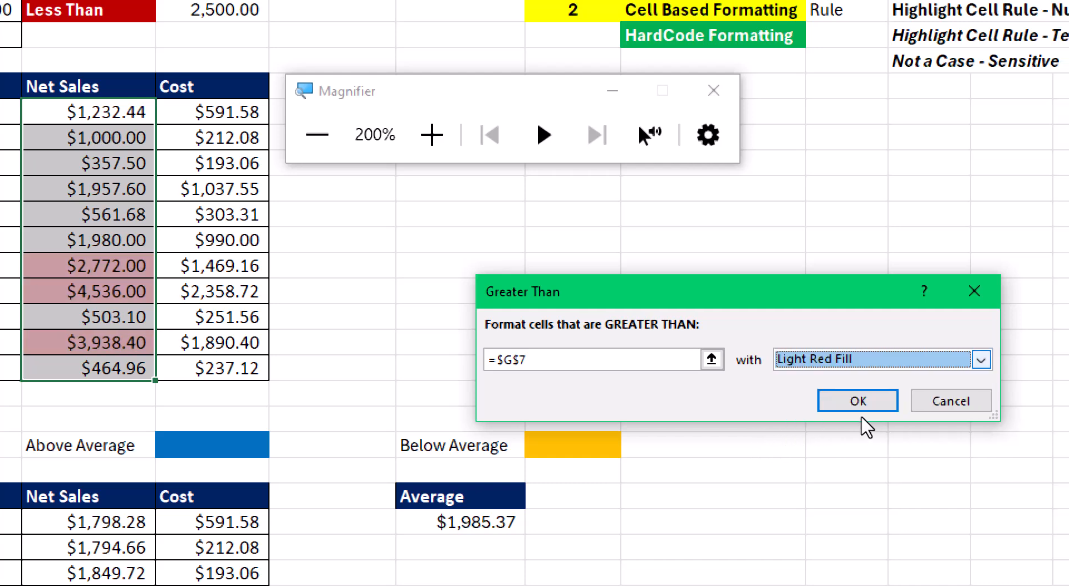
Choose Custom Format for the Greater Than rule, return the magnification to 100% and move the Magnifier window clear of the dialog
key("alt+Down")
left_click(780, 468)
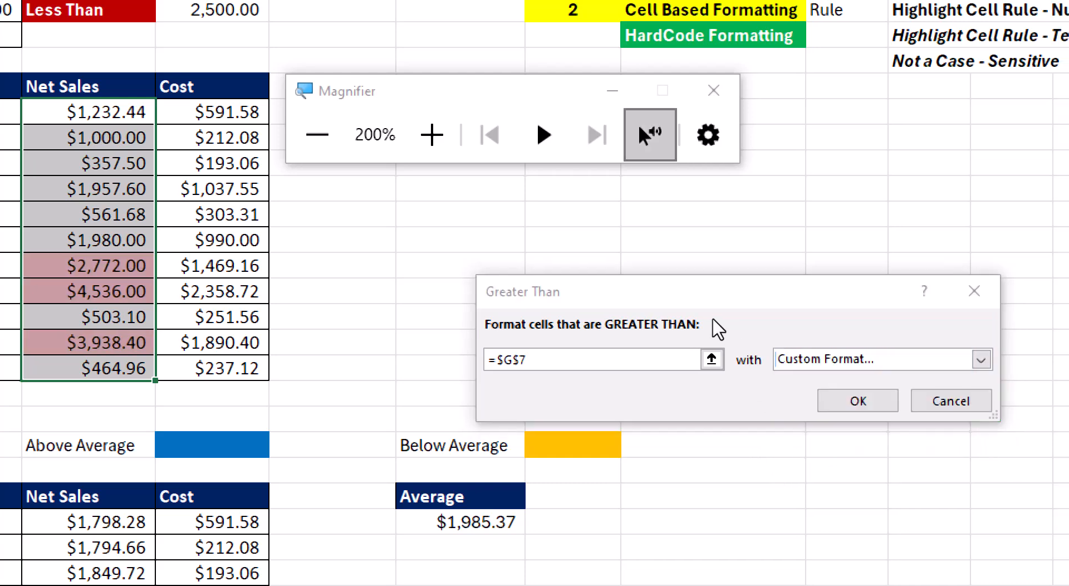
key("super+minus")
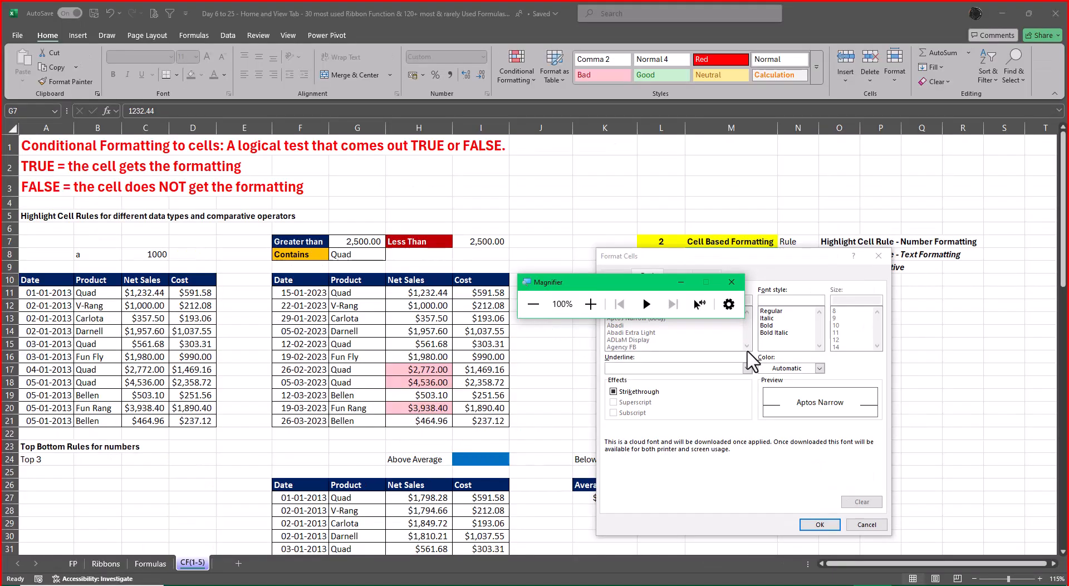
left_click_drag(613, 278, 626, 134)
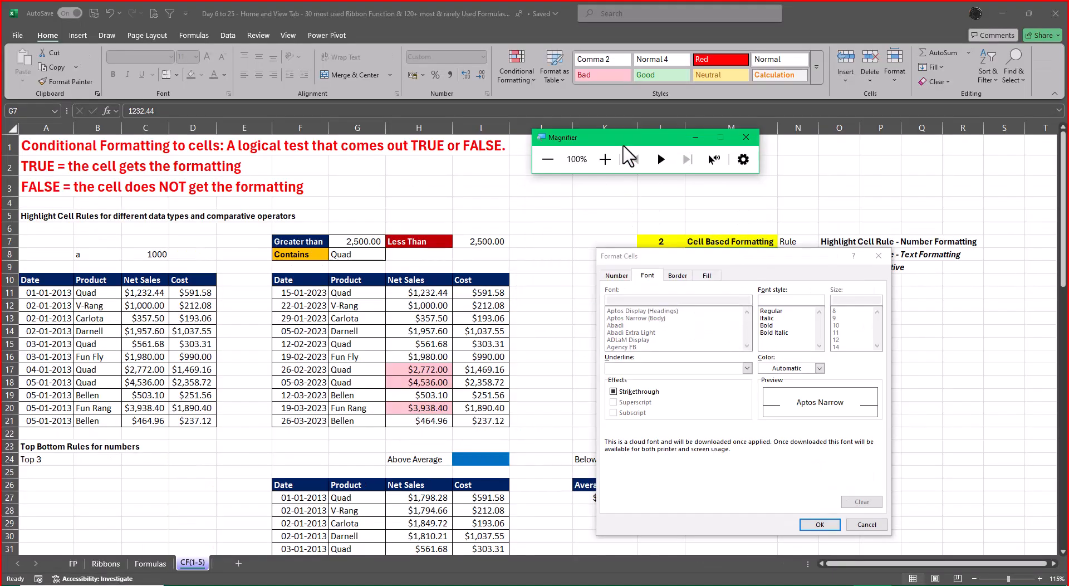
Give the Greater Than rule a dark blue fill with bold white text and apply it to the Net Sales range
left_click(616, 275)
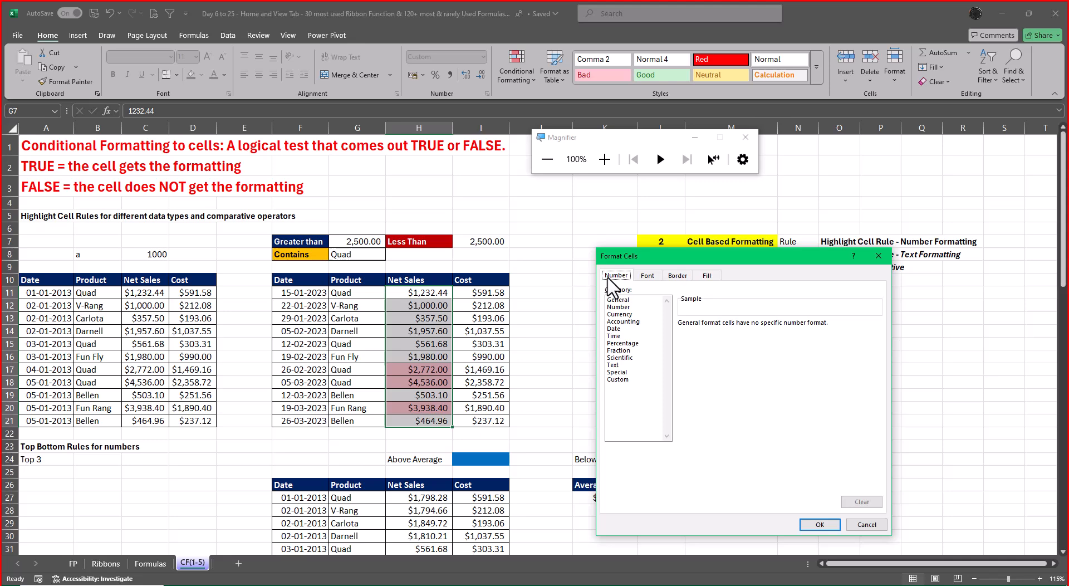
left_click(647, 275)
left_click(678, 276)
left_click(703, 277)
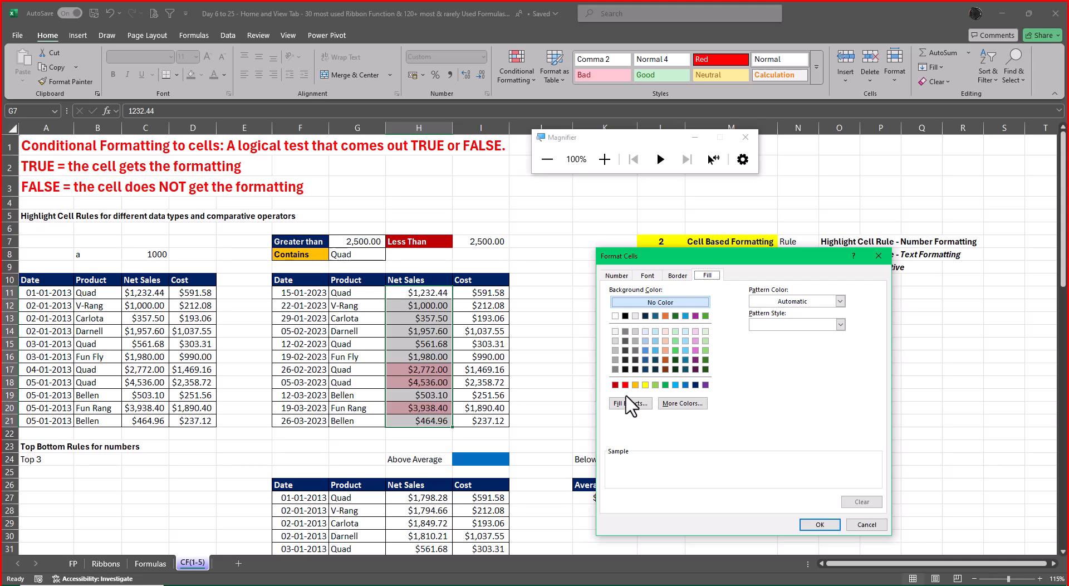
left_click(695, 385)
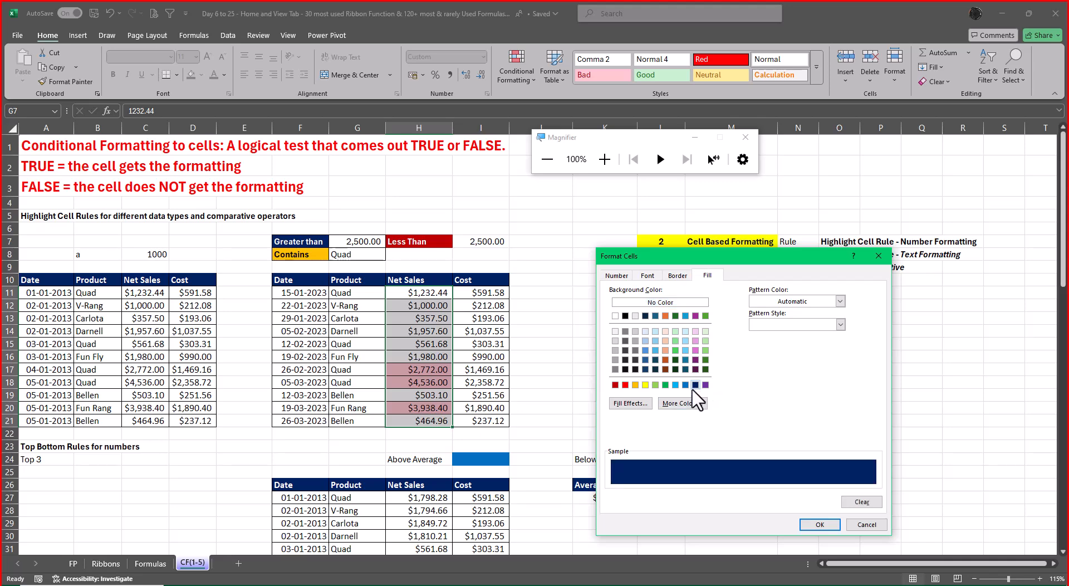
left_click(650, 276)
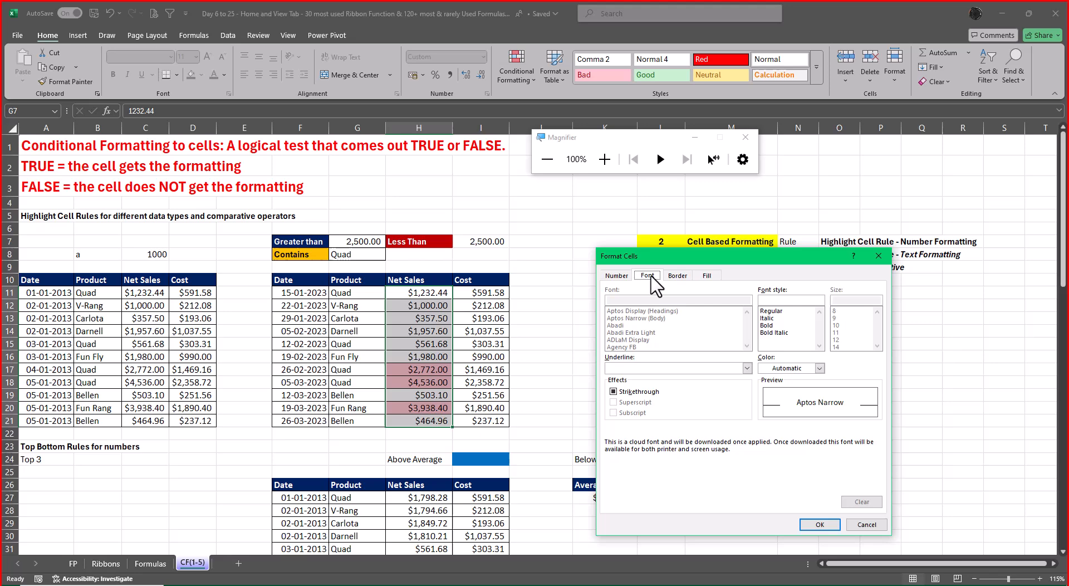
left_click(767, 325)
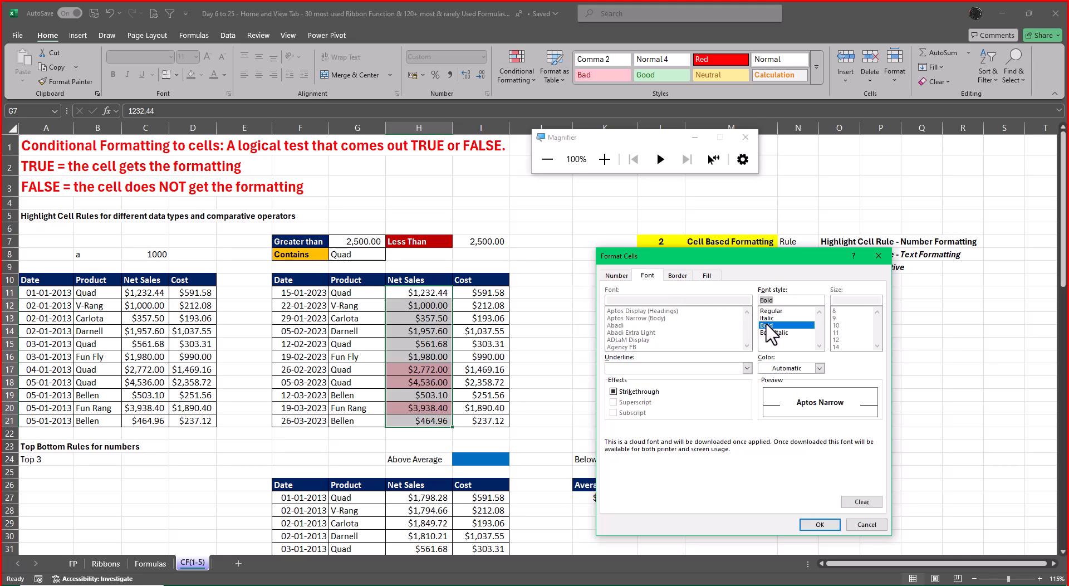
left_click(820, 367)
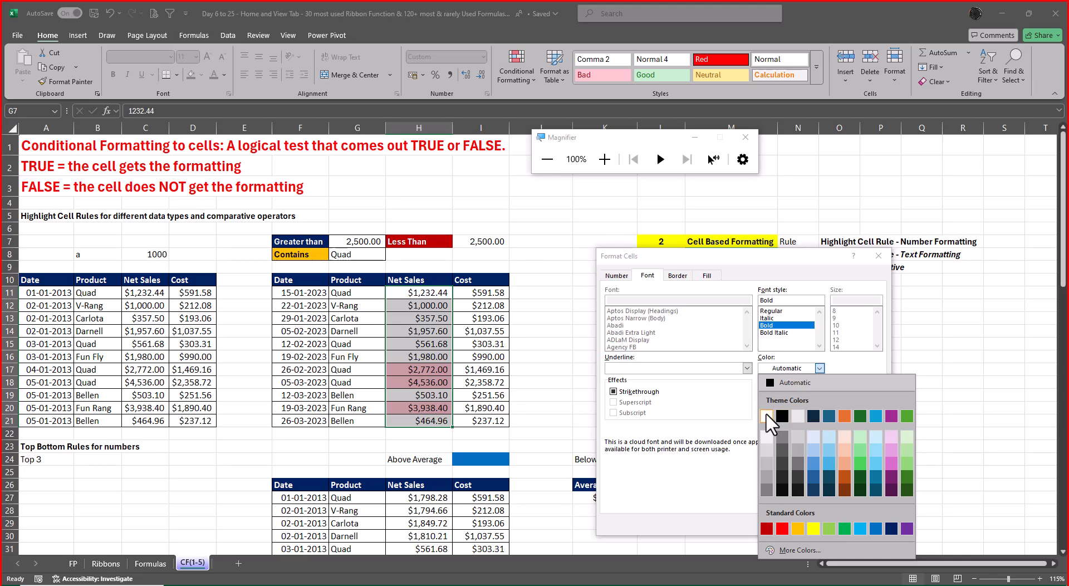
left_click(766, 417)
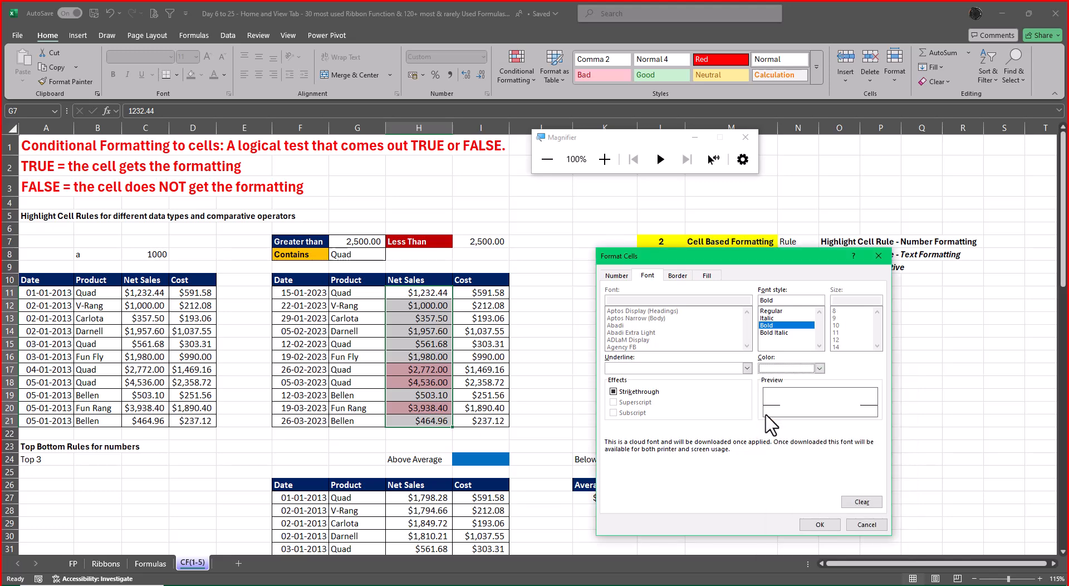
left_click(820, 525)
left_click(812, 440)
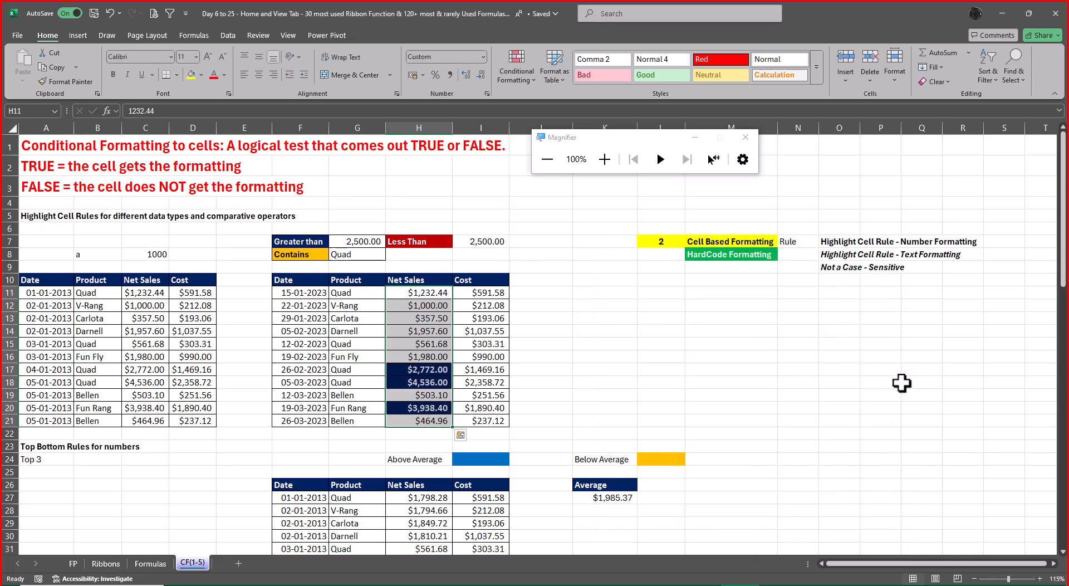
left_click(901, 382)
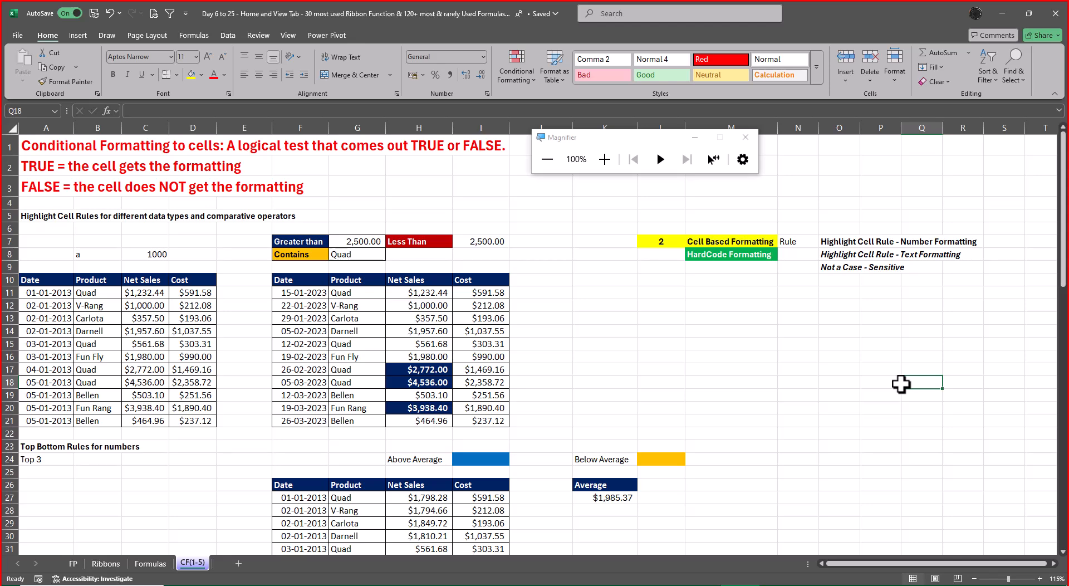
Set the Greater than threshold in G7 to 1500
left_click(350, 241)
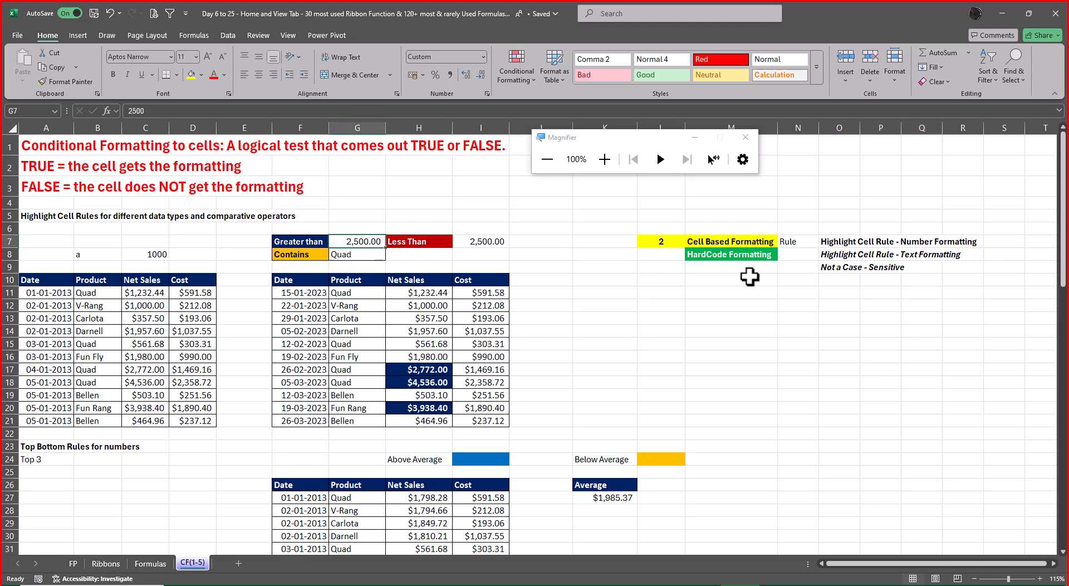
type("1500")
key("Return")
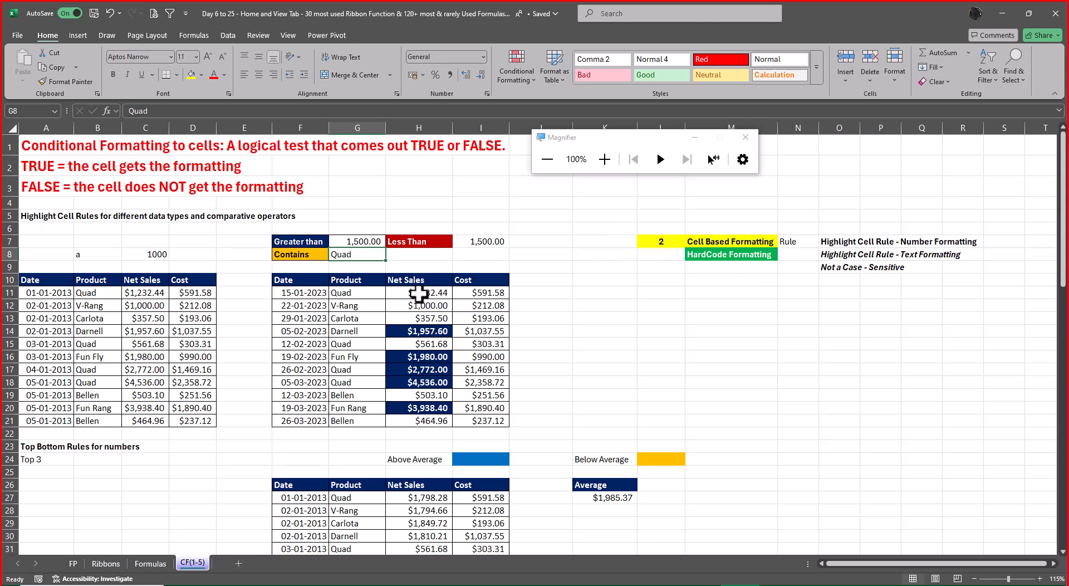
Start a Less Than highlight rule on Net Sales cells H11:H21 with cell I7 as its threshold
left_click_drag(418, 293, 423, 417)
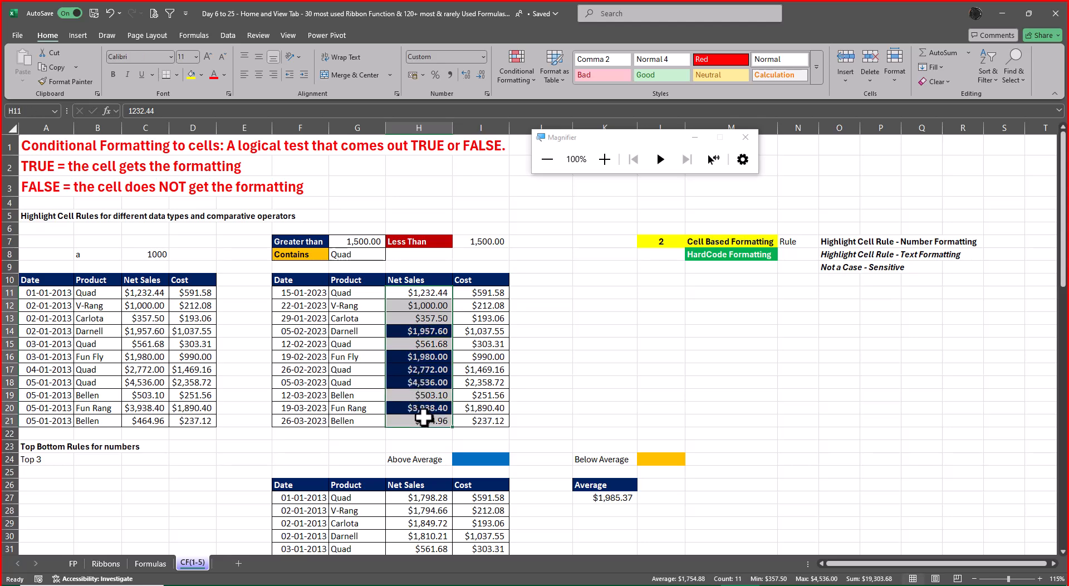
left_click(512, 72)
mouse_move(526, 96)
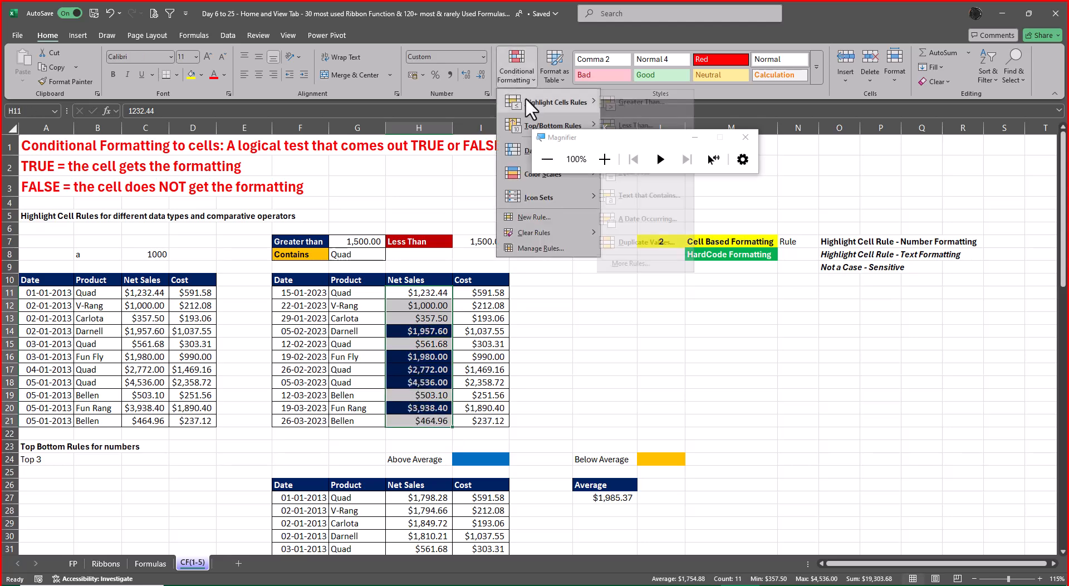
left_click(630, 126)
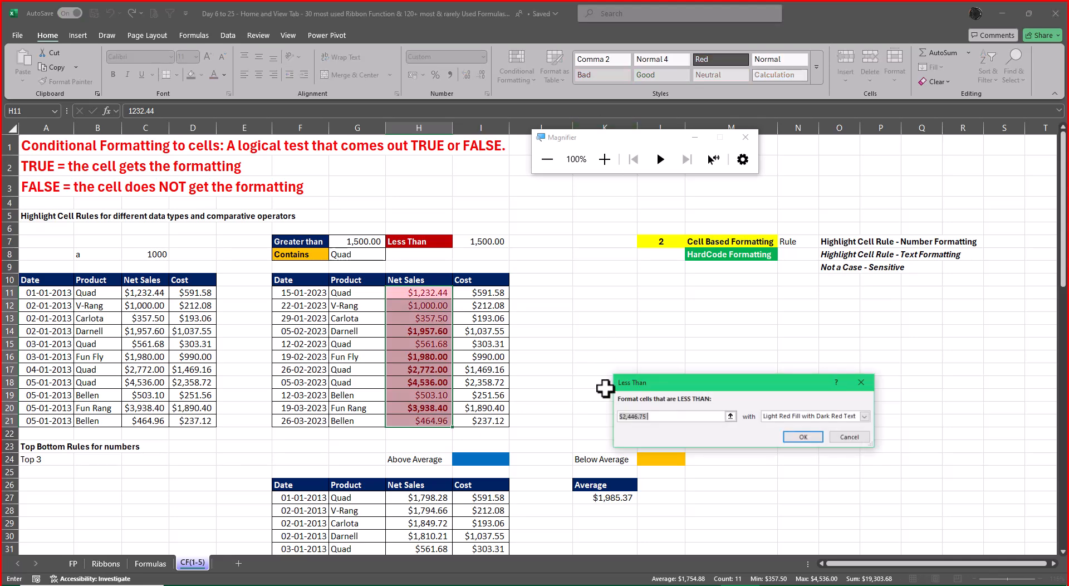
key("BackSpace")
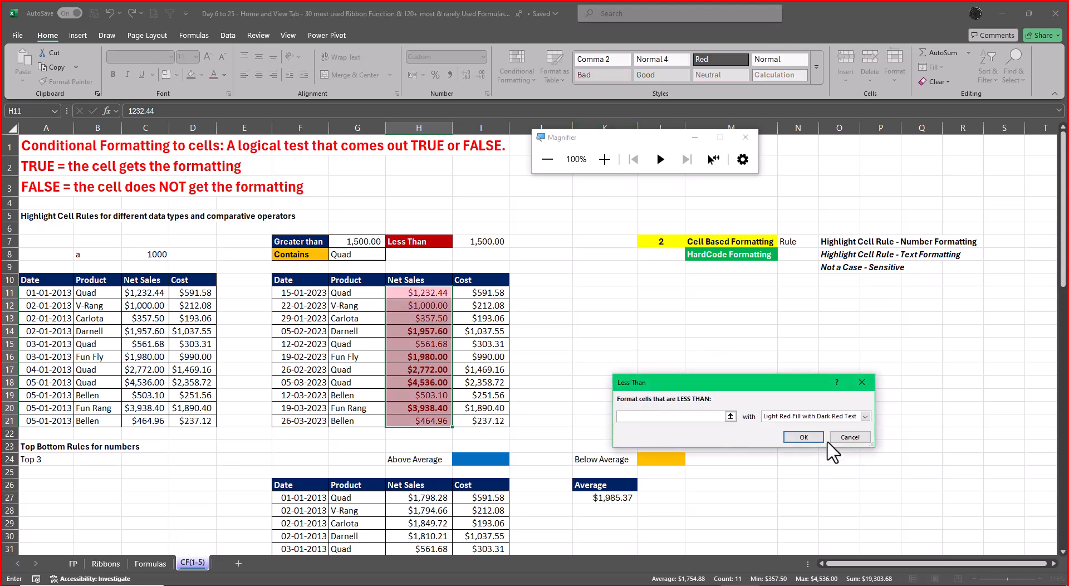
left_click(495, 243)
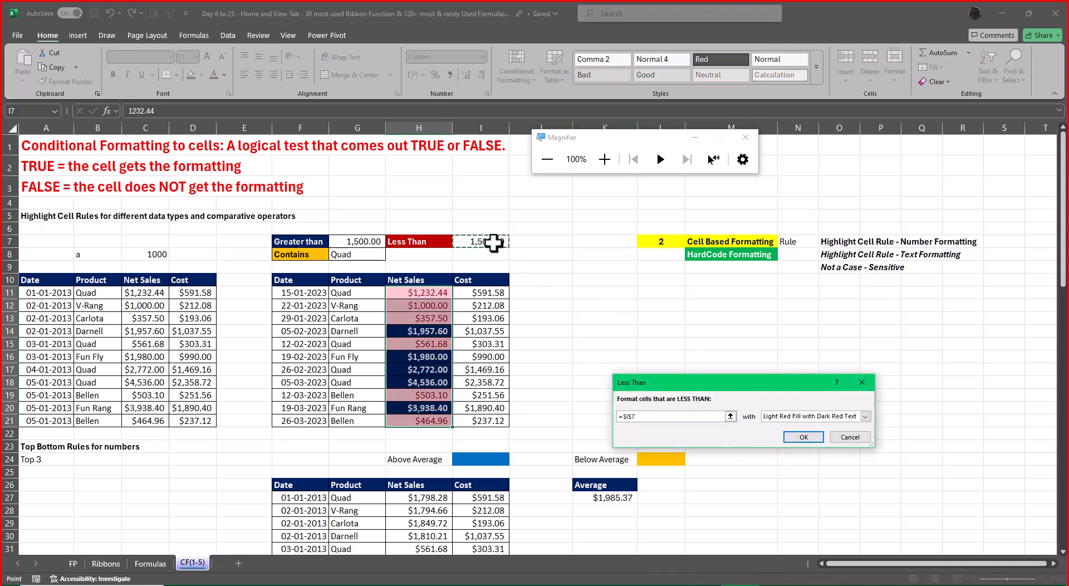
Give the Less Than rule a custom format of bold white text on a dark red fill and apply it
left_click(863, 416)
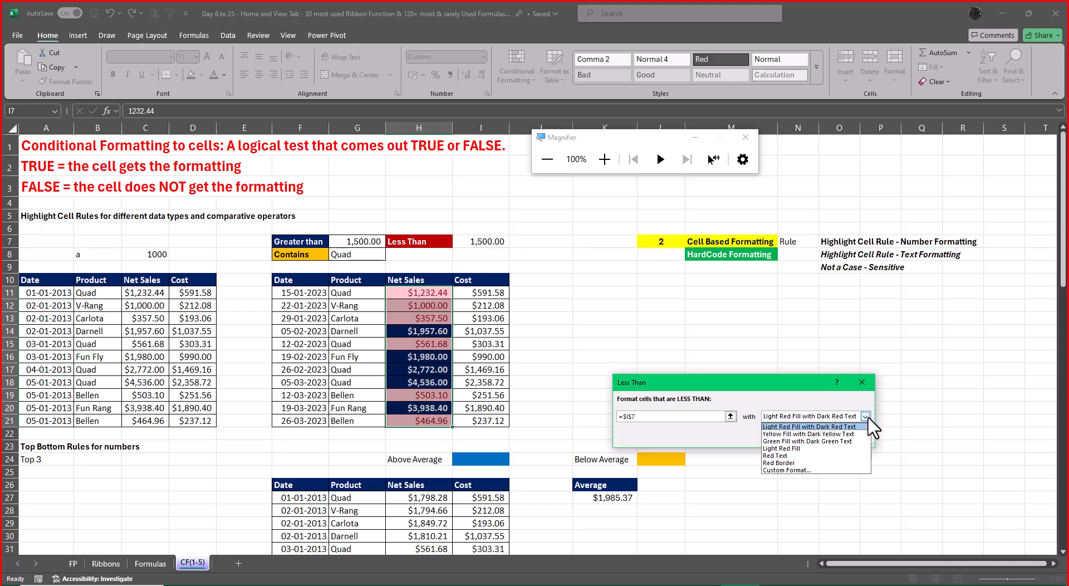
left_click(785, 485)
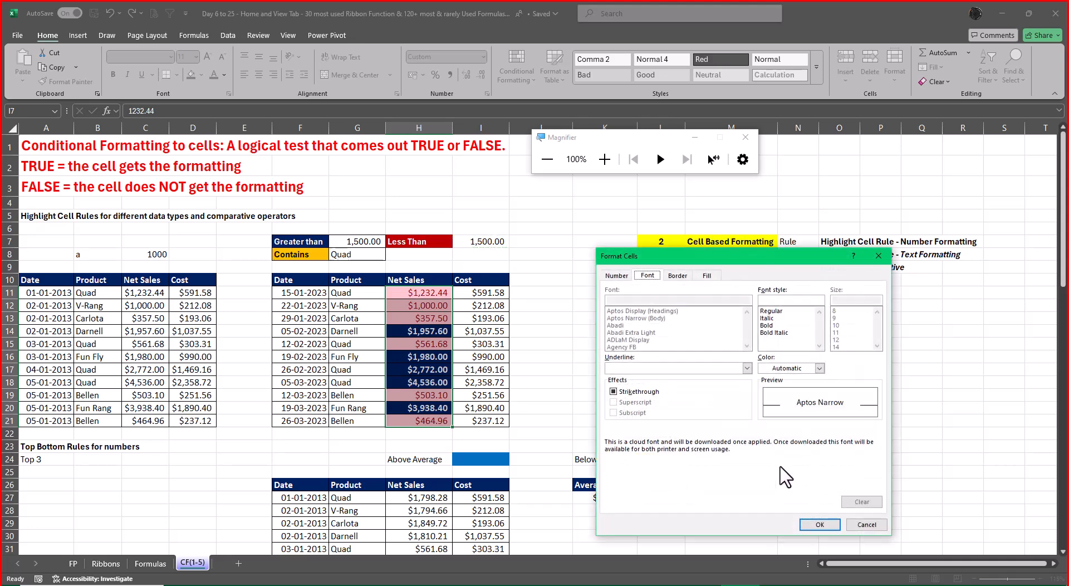
left_click(774, 325)
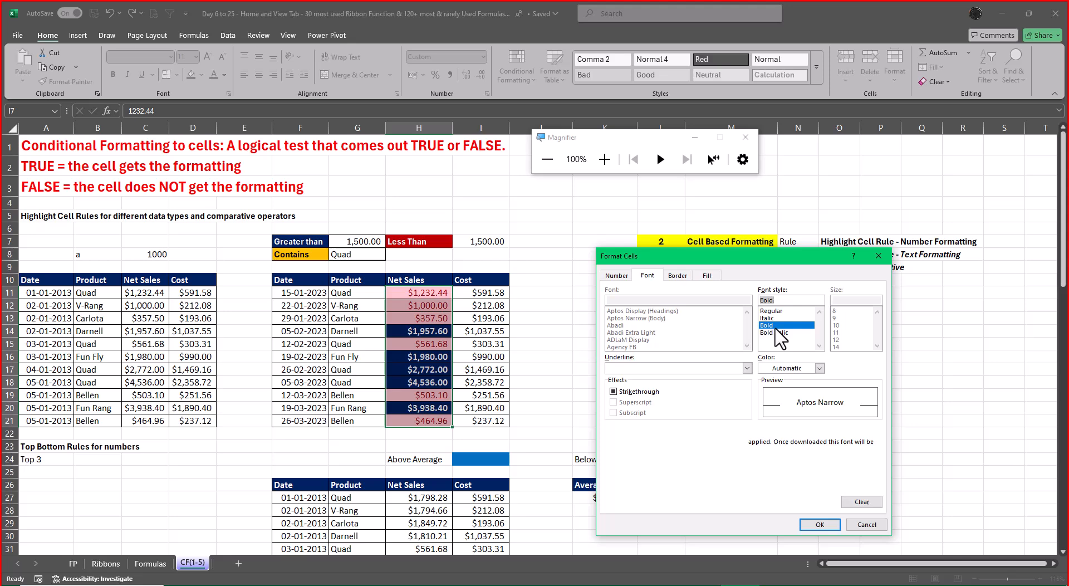
left_click(820, 368)
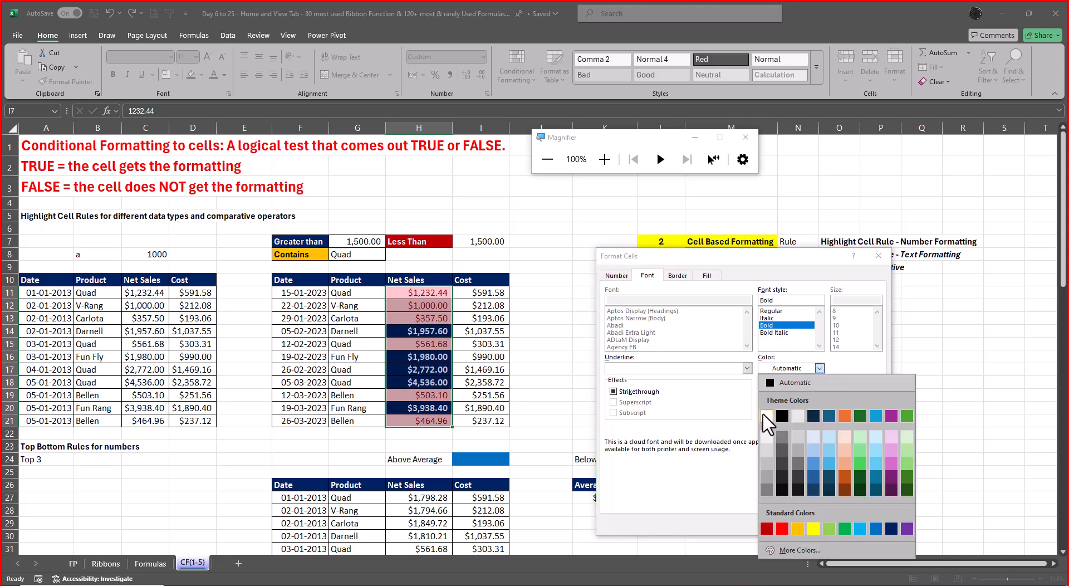
left_click(767, 412)
left_click(707, 275)
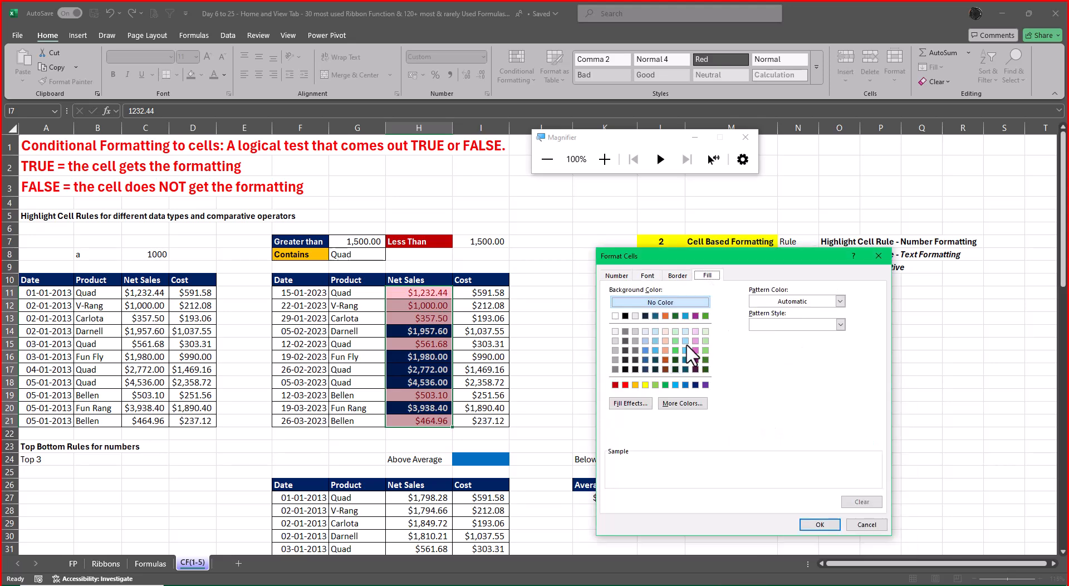
left_click(615, 385)
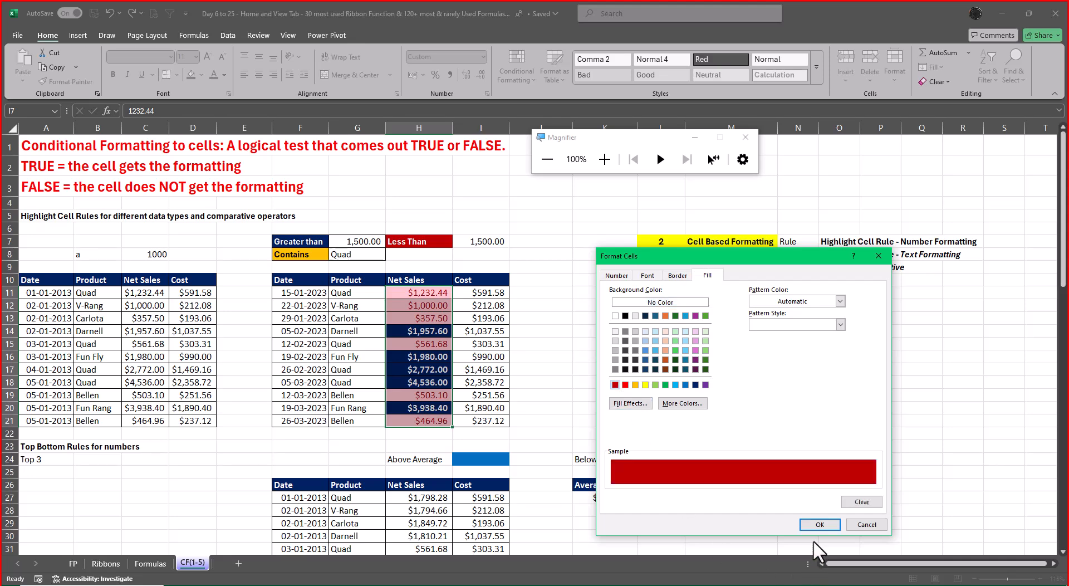
left_click(819, 525)
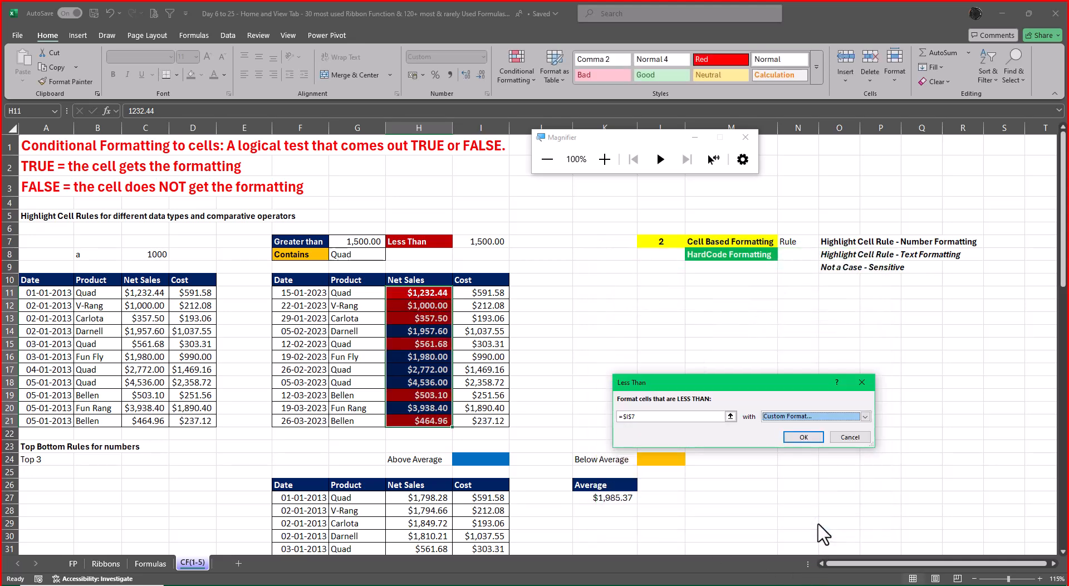
left_click(803, 436)
left_click(790, 384)
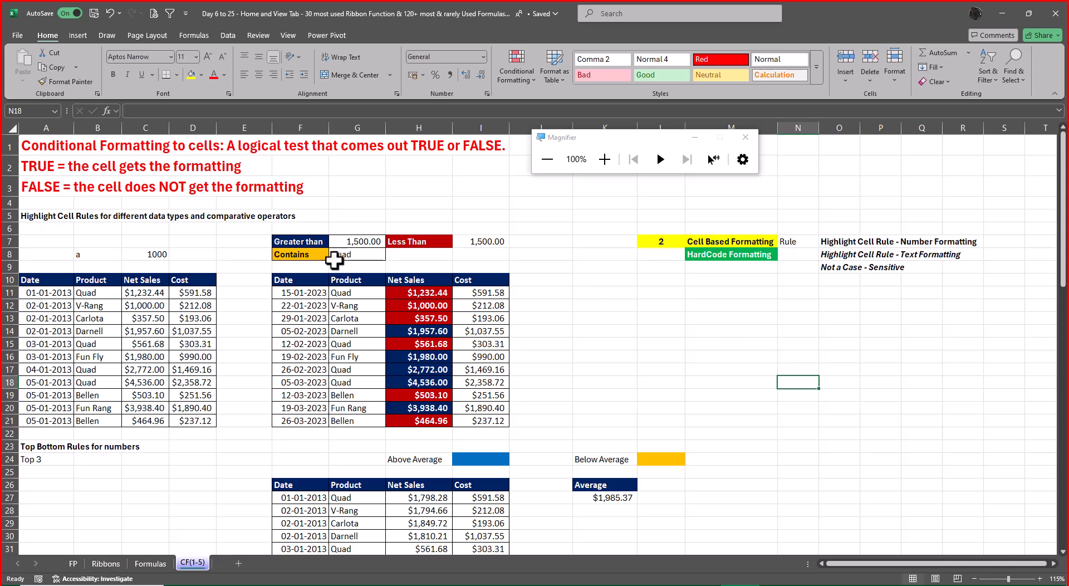
Try 500 and 3500 as the Greater than threshold in G7 to test both Net Sales rules
left_click(357, 240)
type("500")
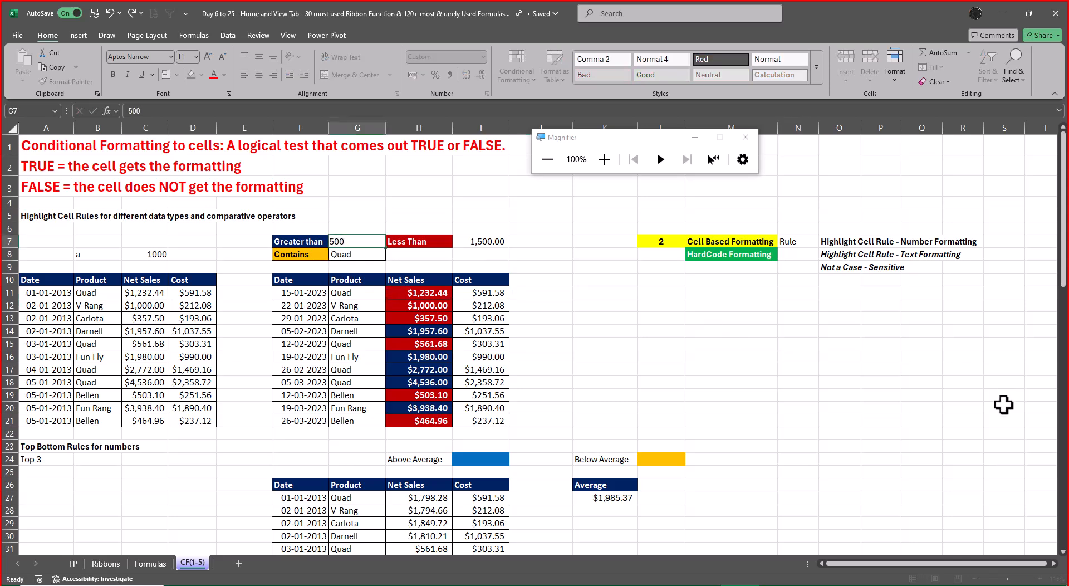
key("Return")
key("Up")
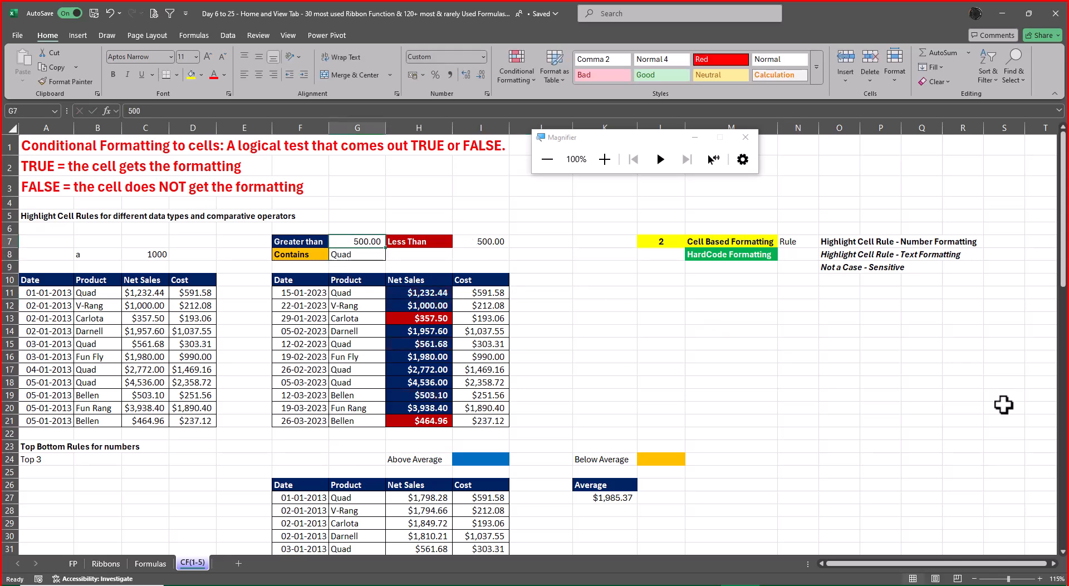
type("3500")
key("Return")
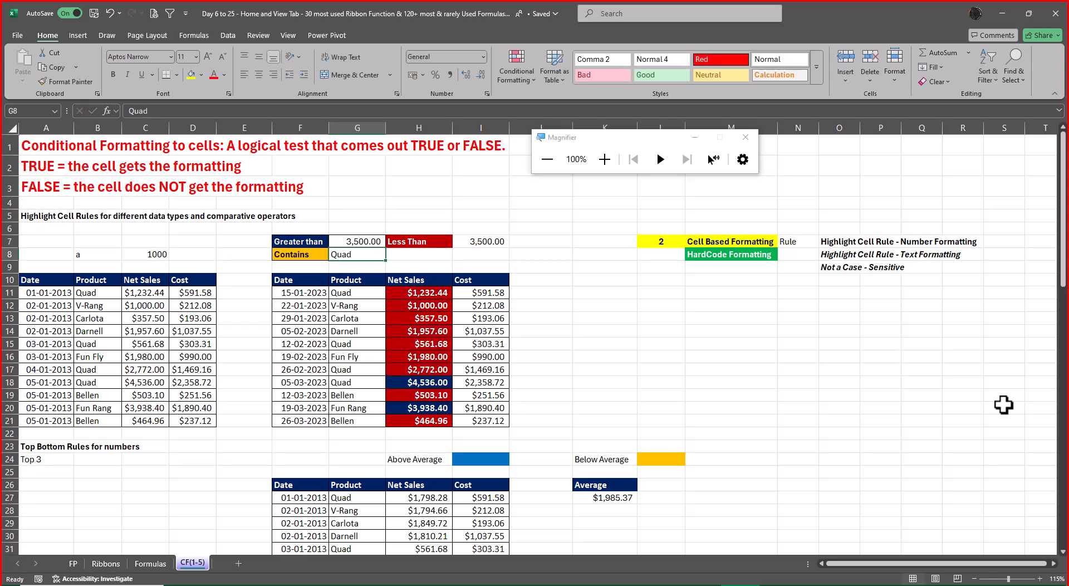
key("Up")
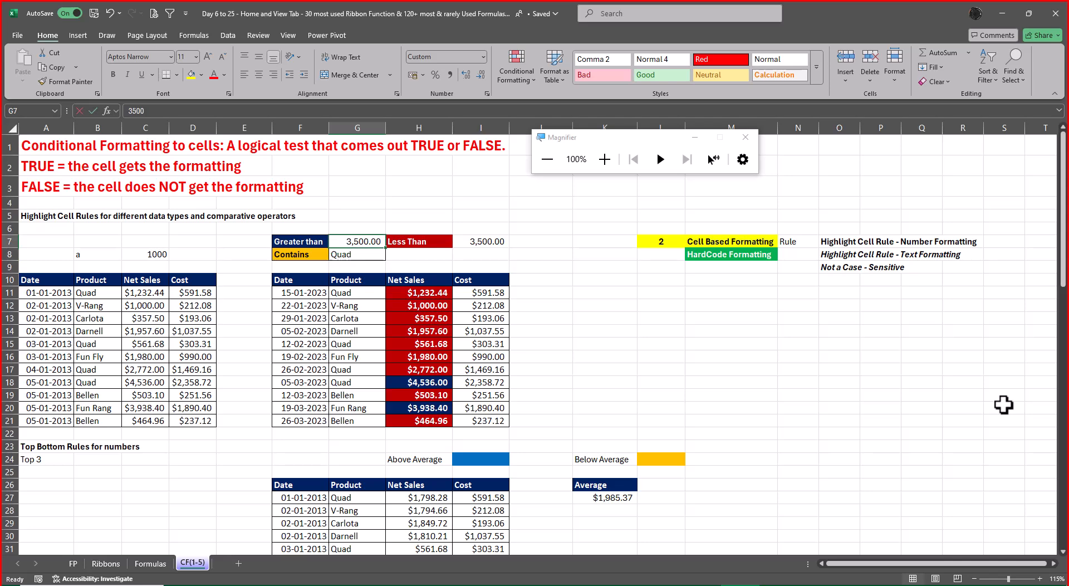
Set the Greater than threshold in G7 to 500 and close the Magnifier window
type("500")
key("Return")
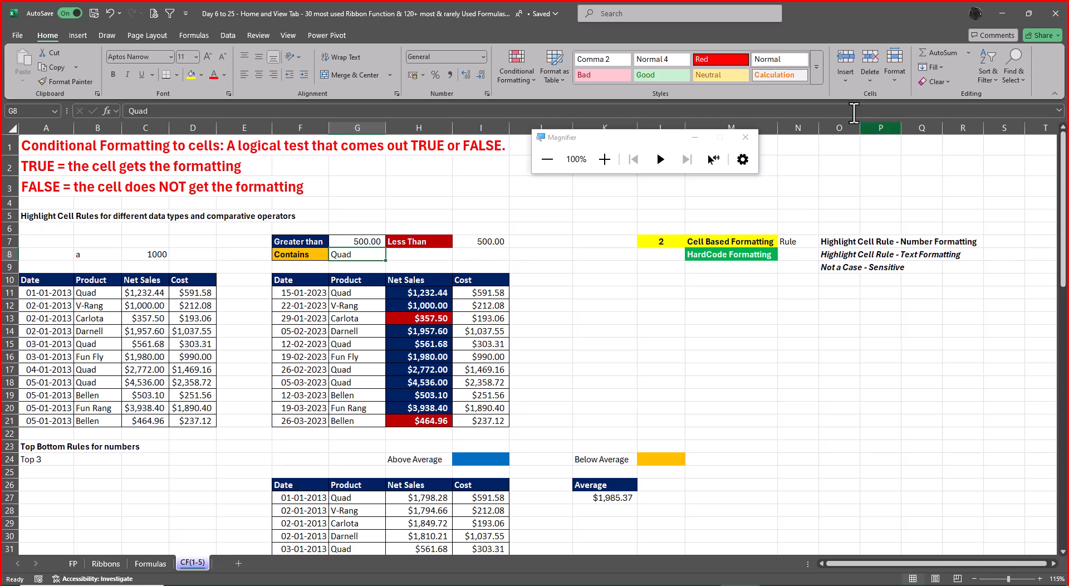
left_click(745, 137)
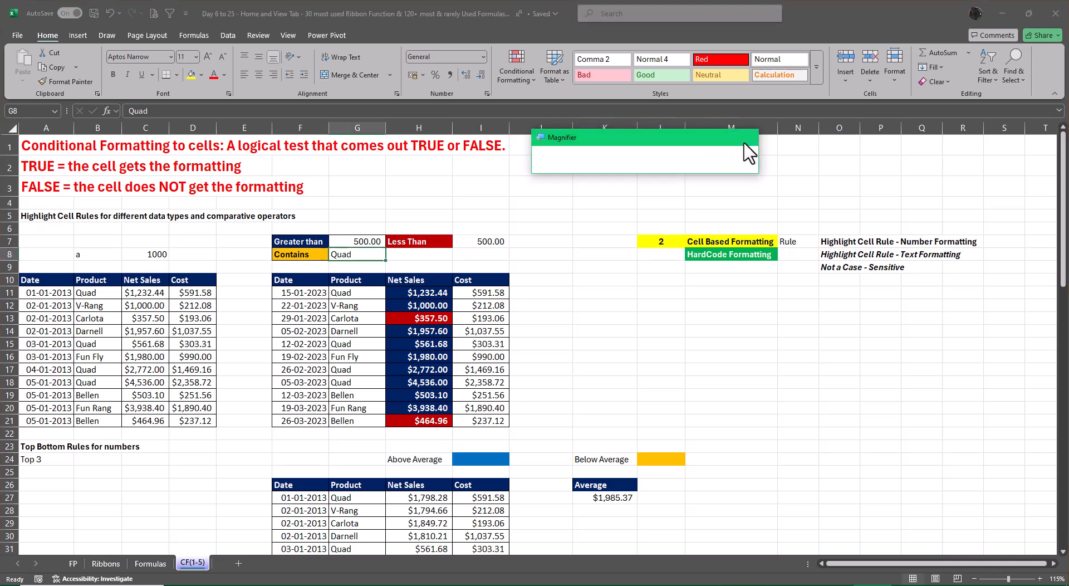
left_click(528, 83)
mouse_move(547, 104)
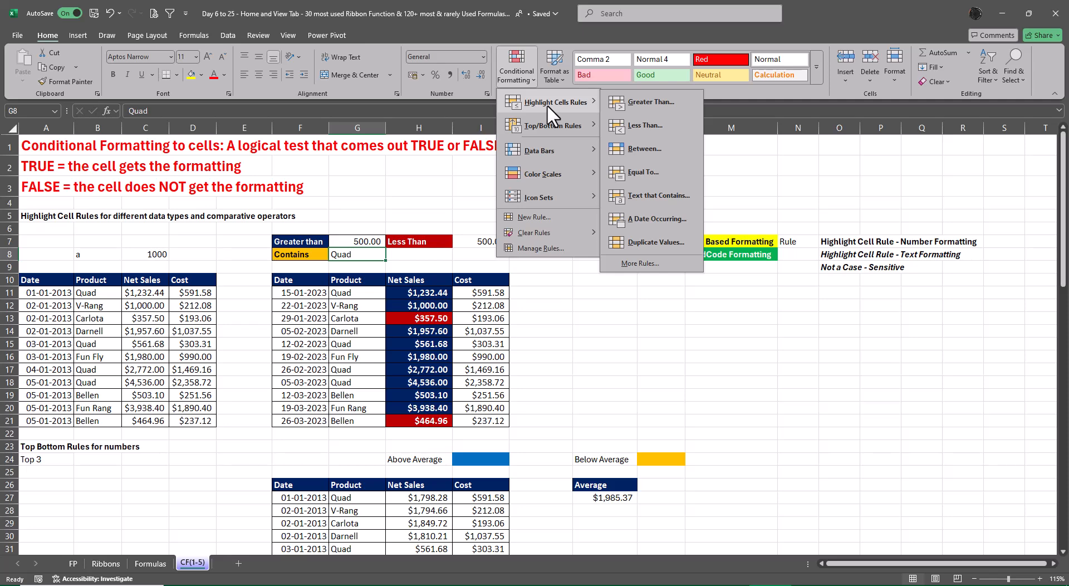
left_click(664, 196)
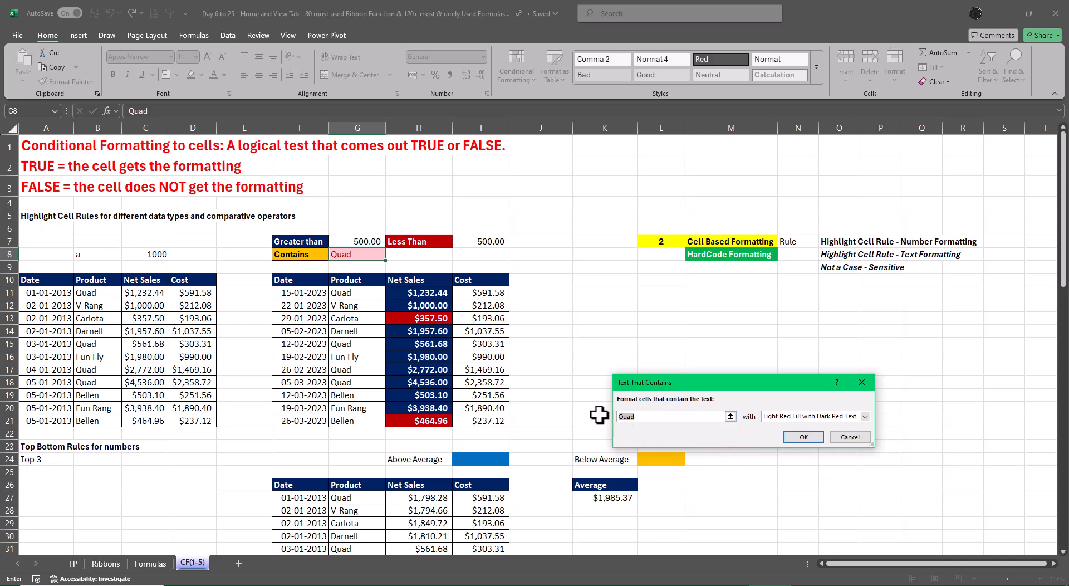
left_click(674, 416)
left_click(850, 437)
left_click(911, 404)
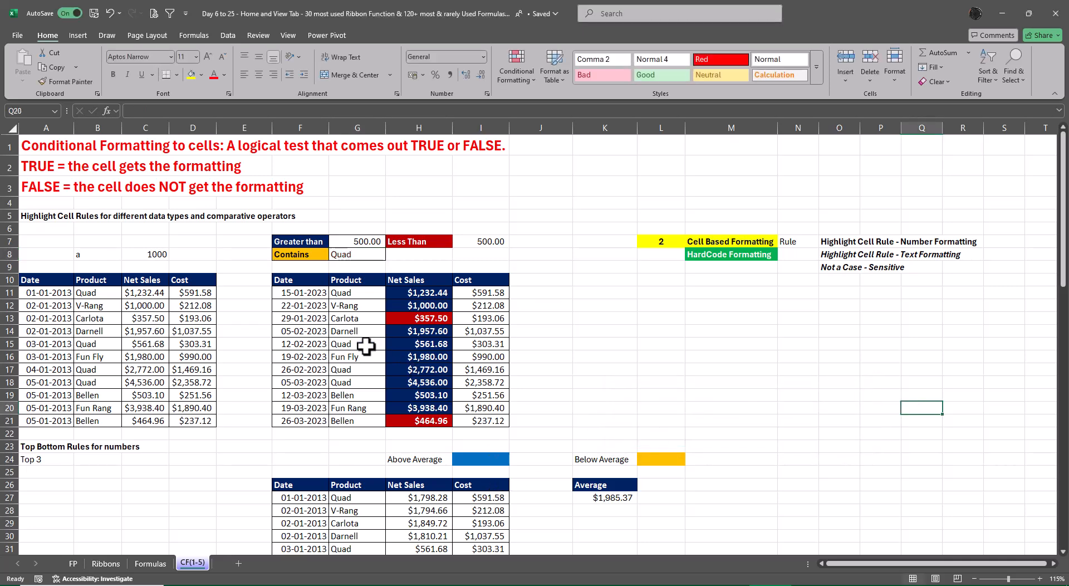
Start a Text That Contains highlight rule on Product cells G11:G21 with cell G8 as the text to match
left_click_drag(354, 294, 354, 421)
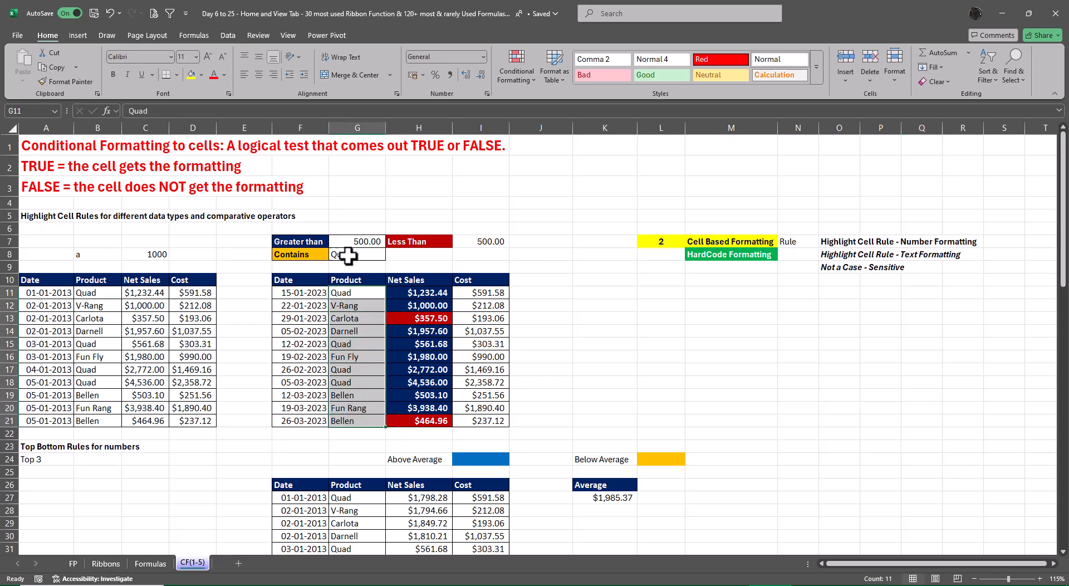
left_click(519, 61)
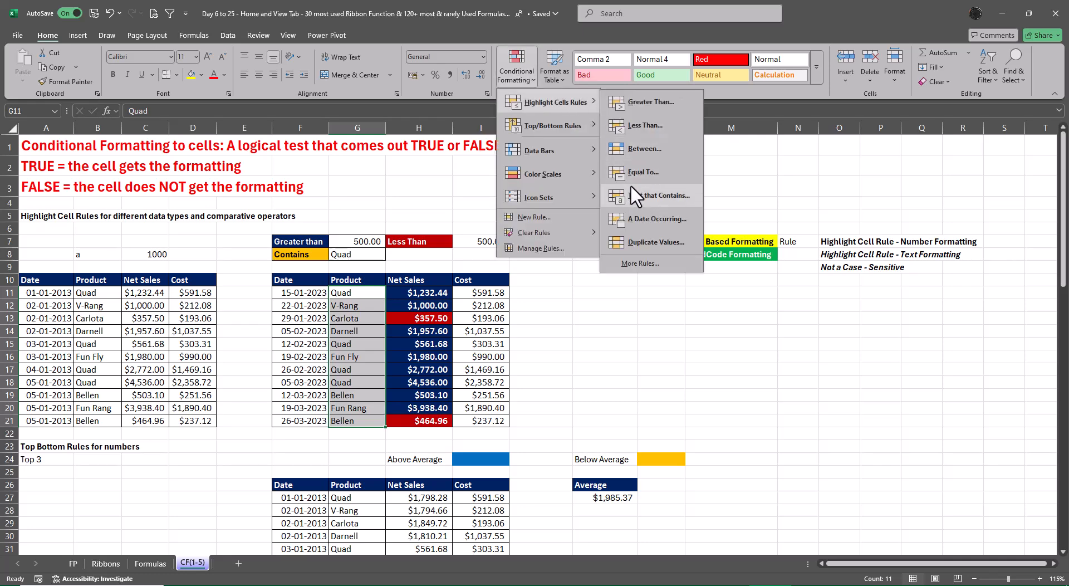
left_click(641, 196)
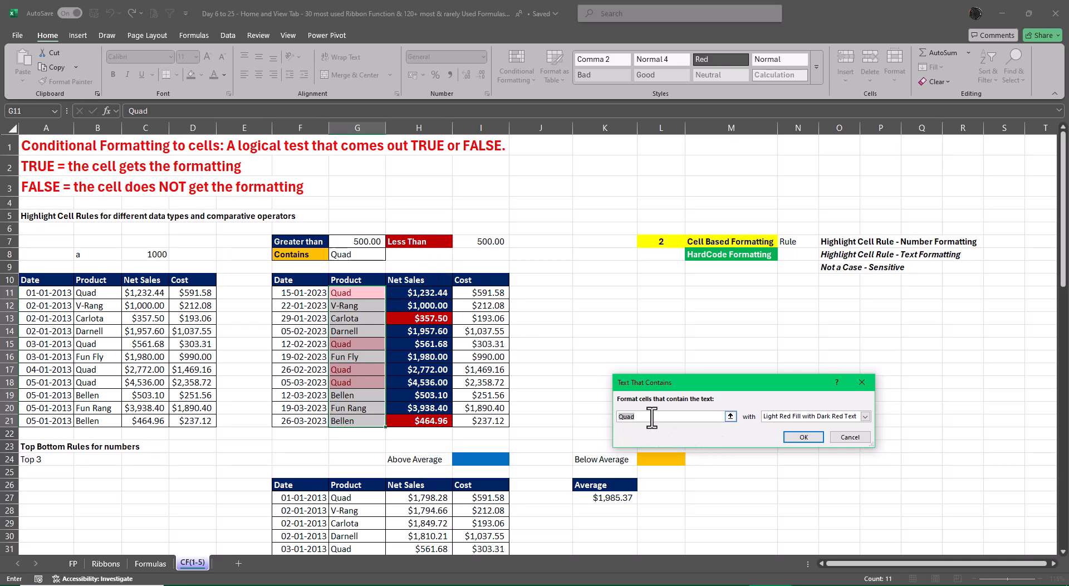
key("BackSpace")
left_click(370, 254)
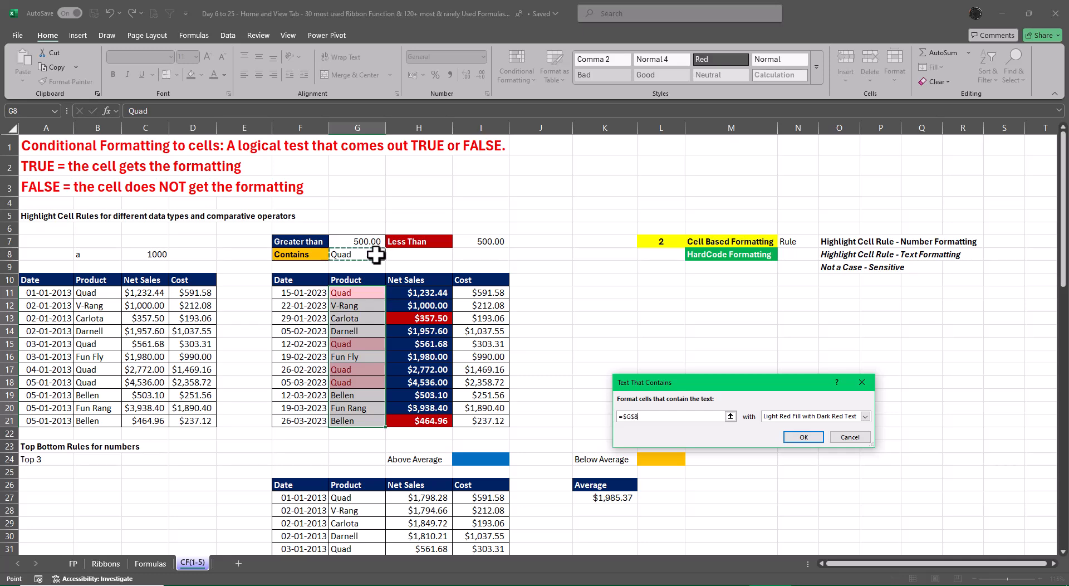
Give the Text That Contains rule a custom orange fill and apply it to the Product range
left_click(865, 416)
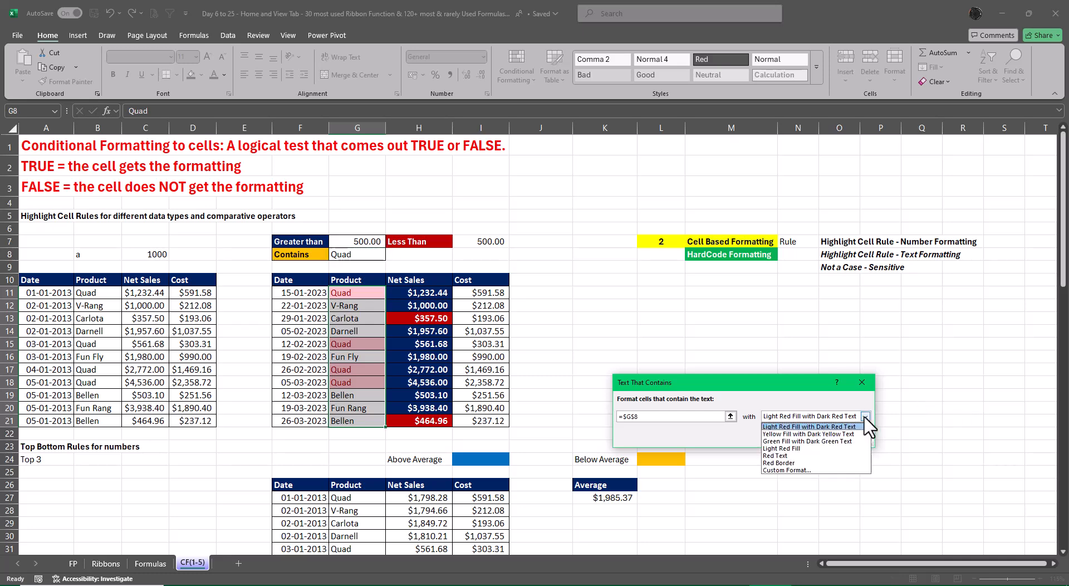
left_click(791, 477)
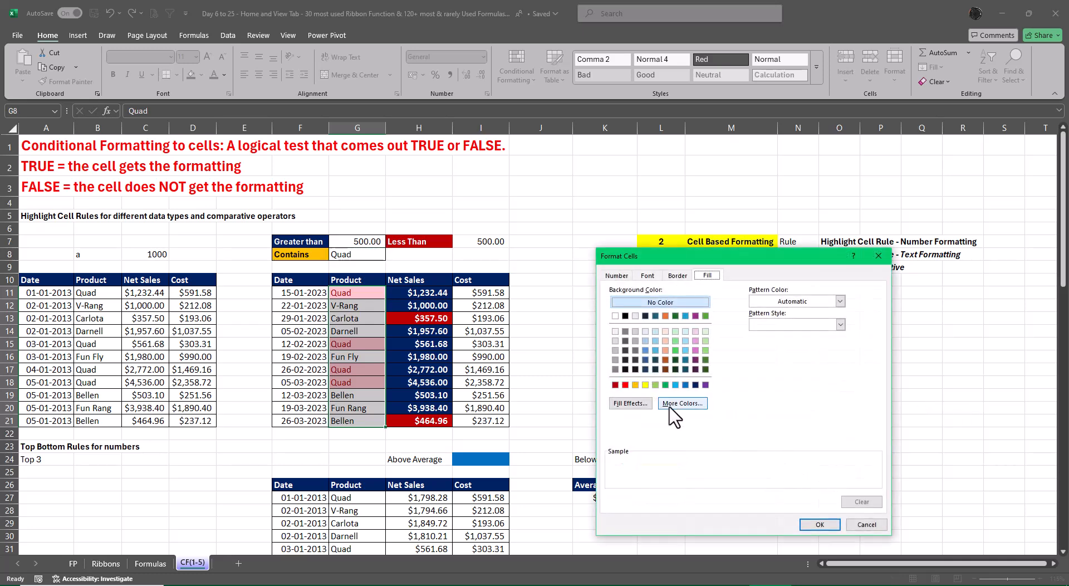
left_click(635, 384)
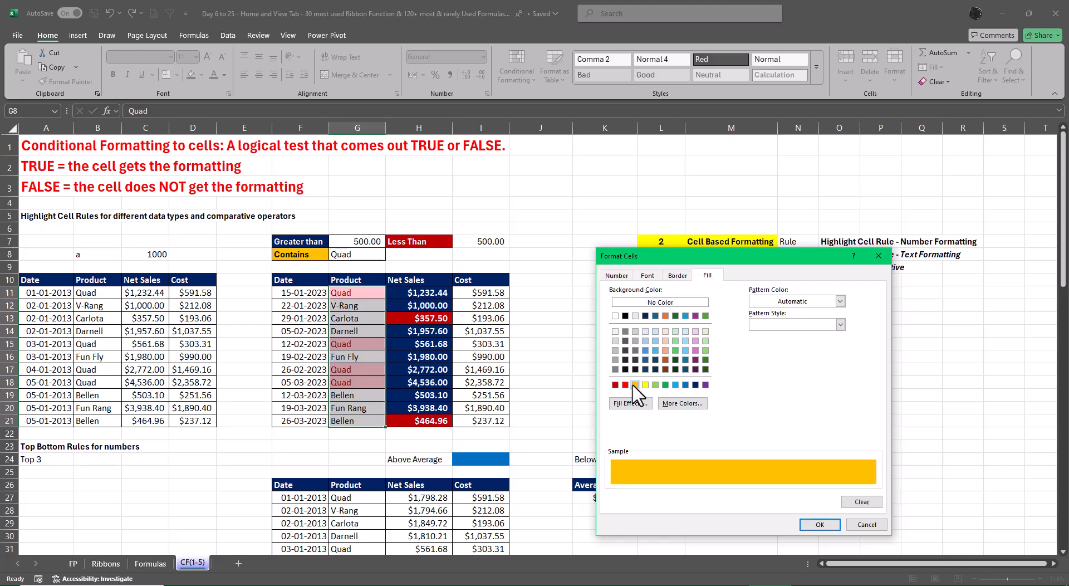
left_click(819, 524)
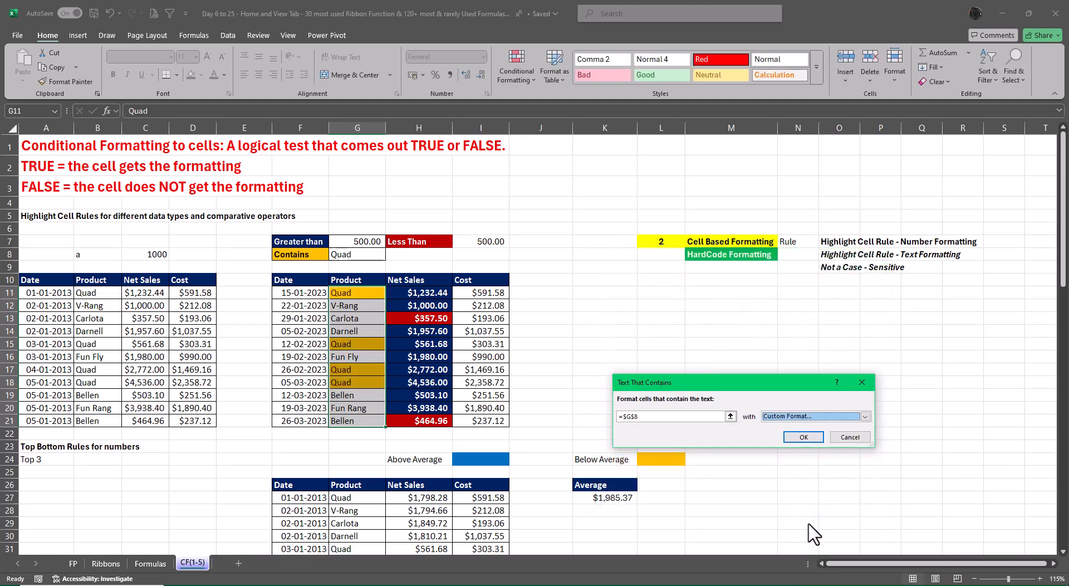
left_click(804, 438)
left_click(862, 394)
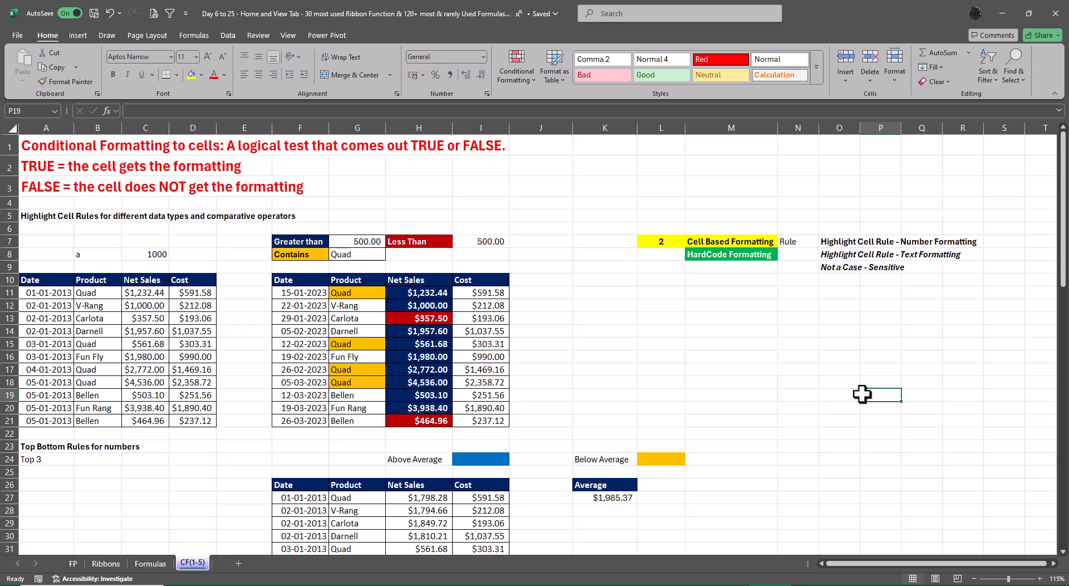
Test the case sensitivity of the Text That Contains rule by entering QUAD, quad and Quad in G8
left_click(351, 255)
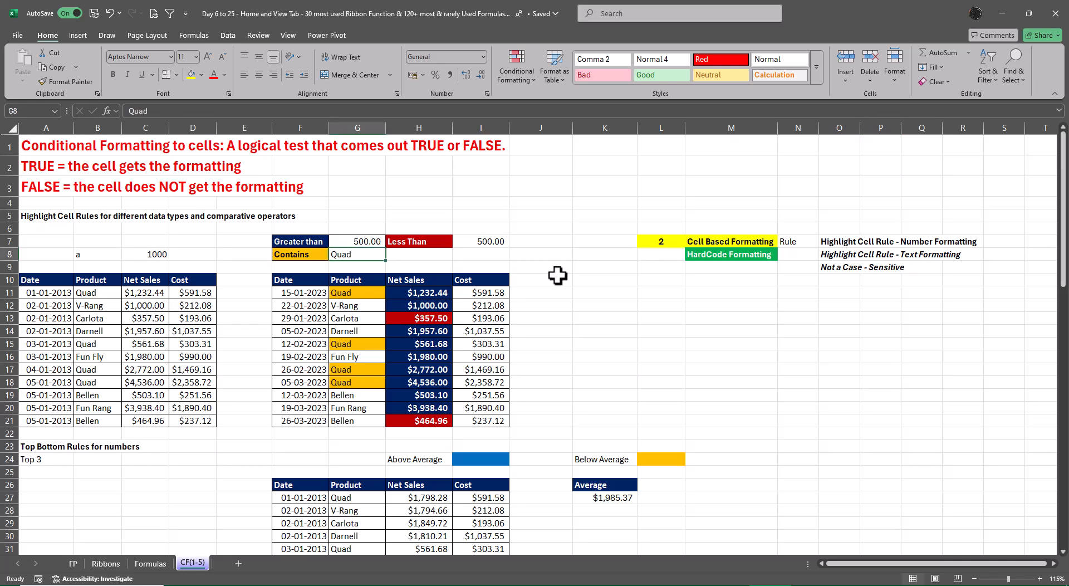
type("QUAD")
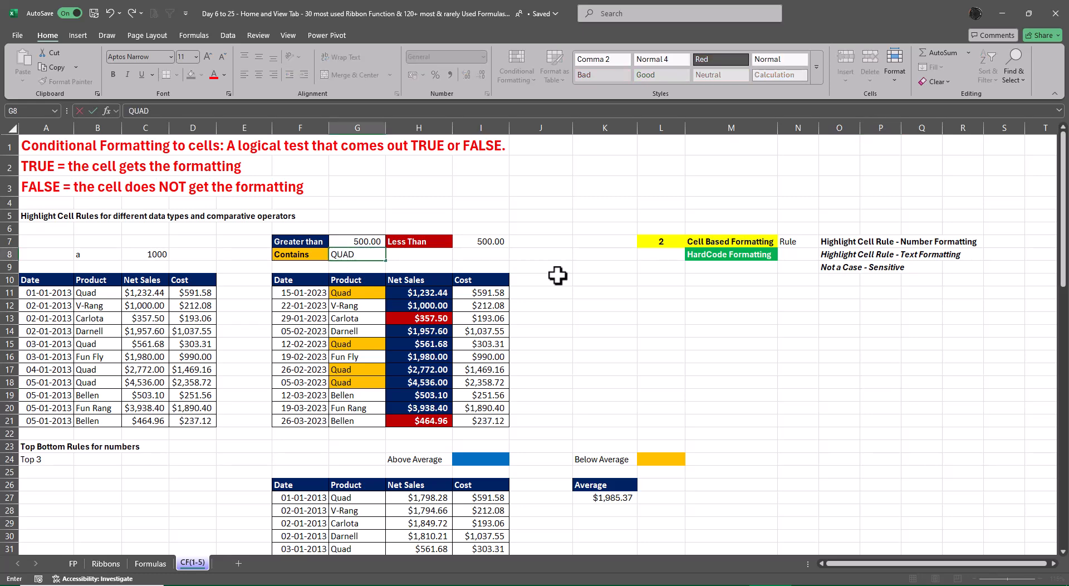
key("Return")
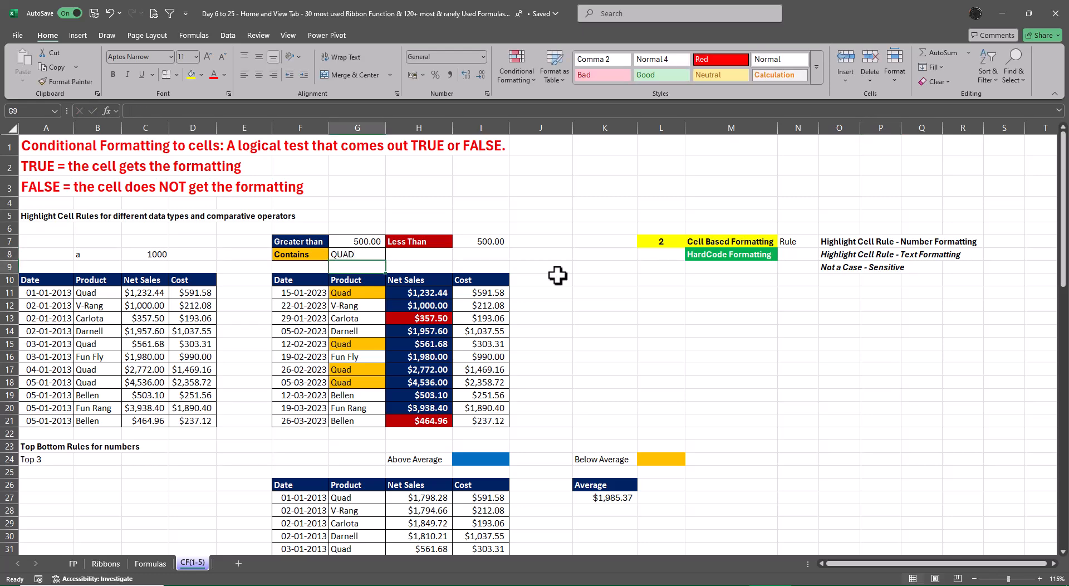
key("Up")
type("quad")
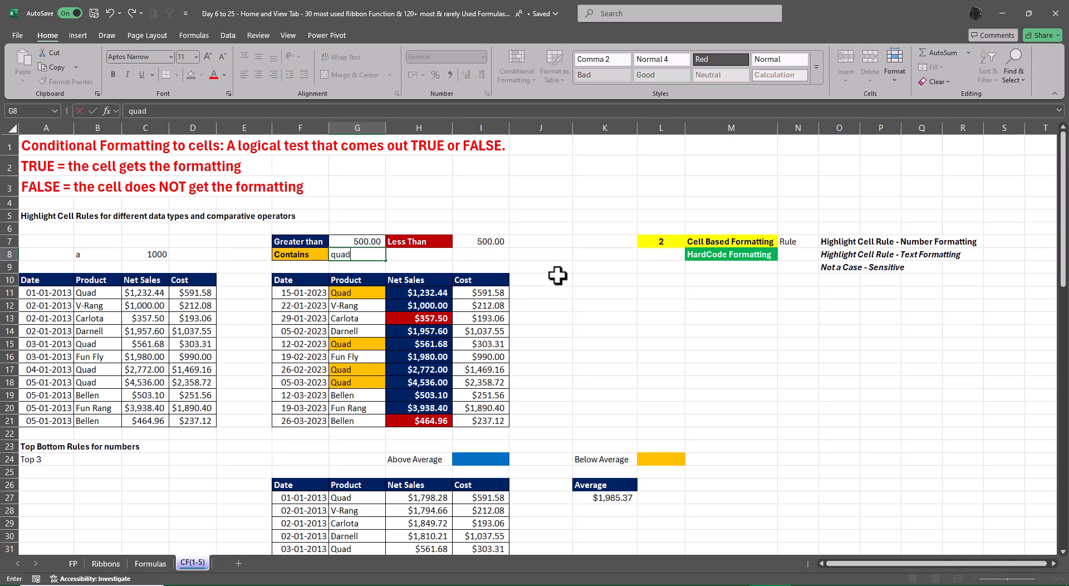
key("Return")
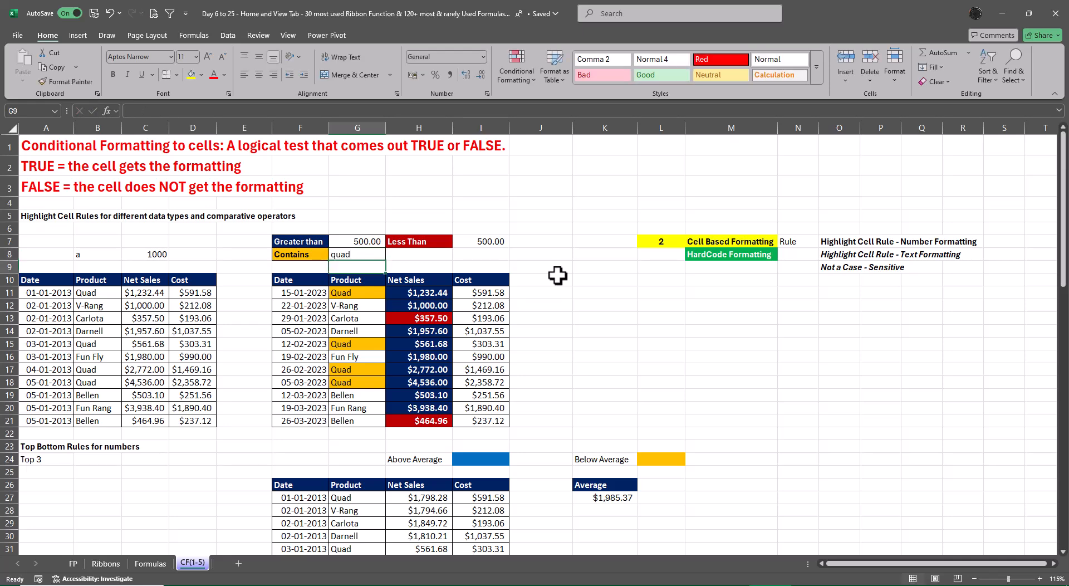
key("Up")
type("Qua")
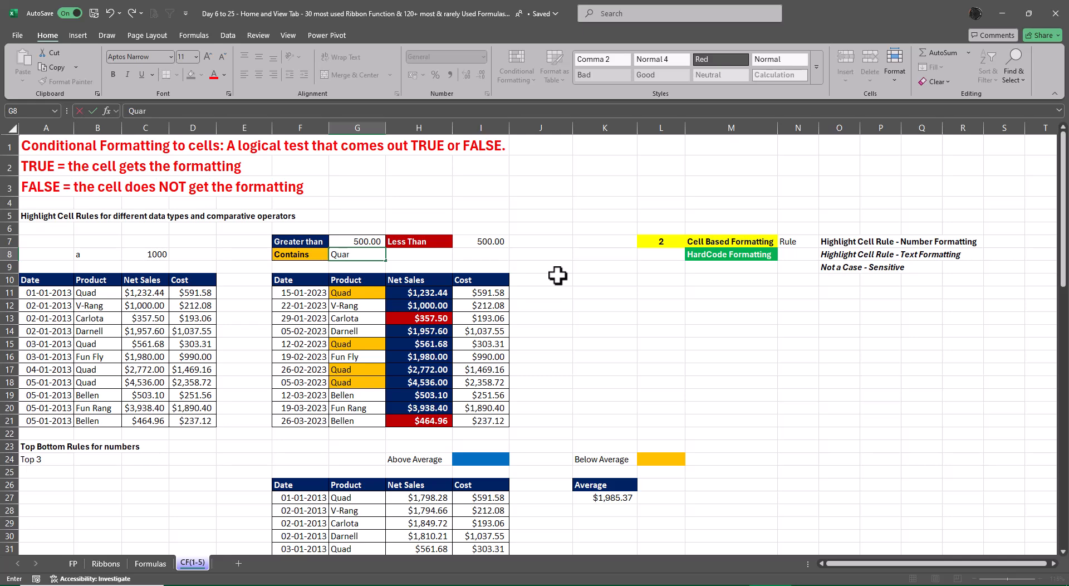
type("d")
key("Return")
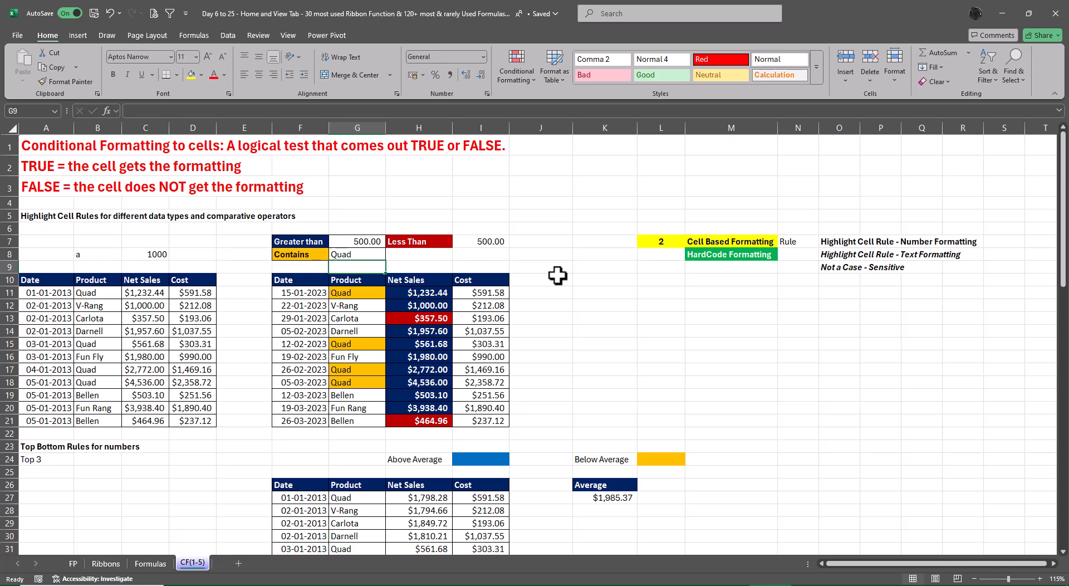
Test the Text That Contains rule with partial text in G8 using ELL, ell and Ell, finishing with ELL
key("Up")
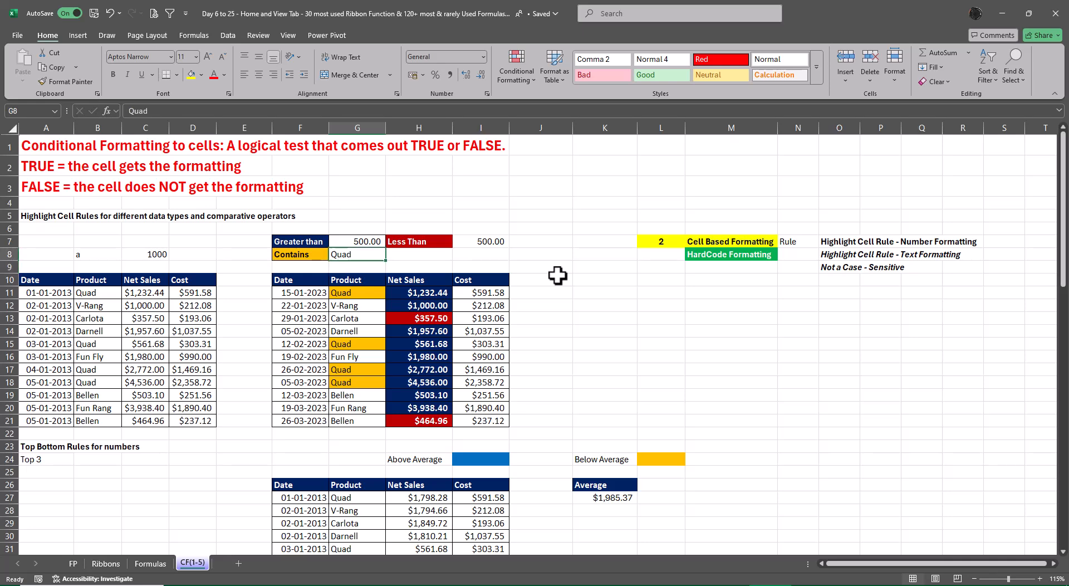
type("ELL")
key("Return")
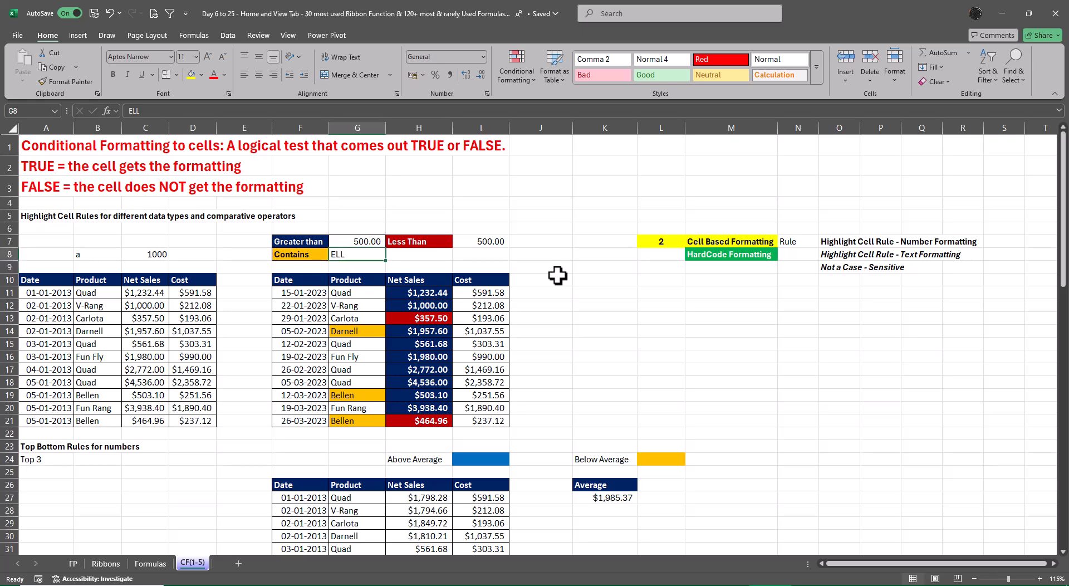
key("ctrl+z")
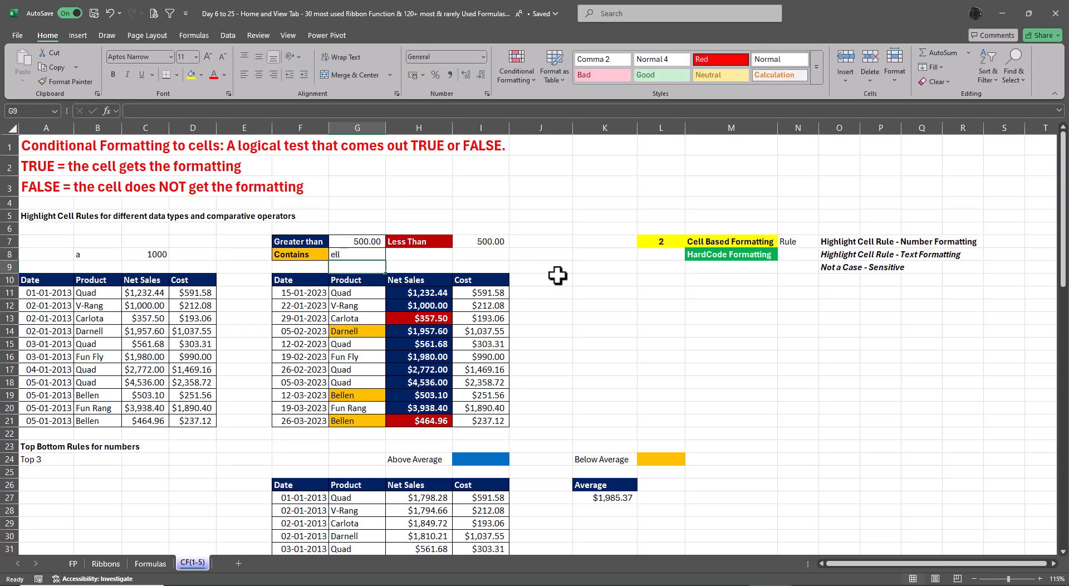
key("Up")
type("Ell")
key("ctrl+Return")
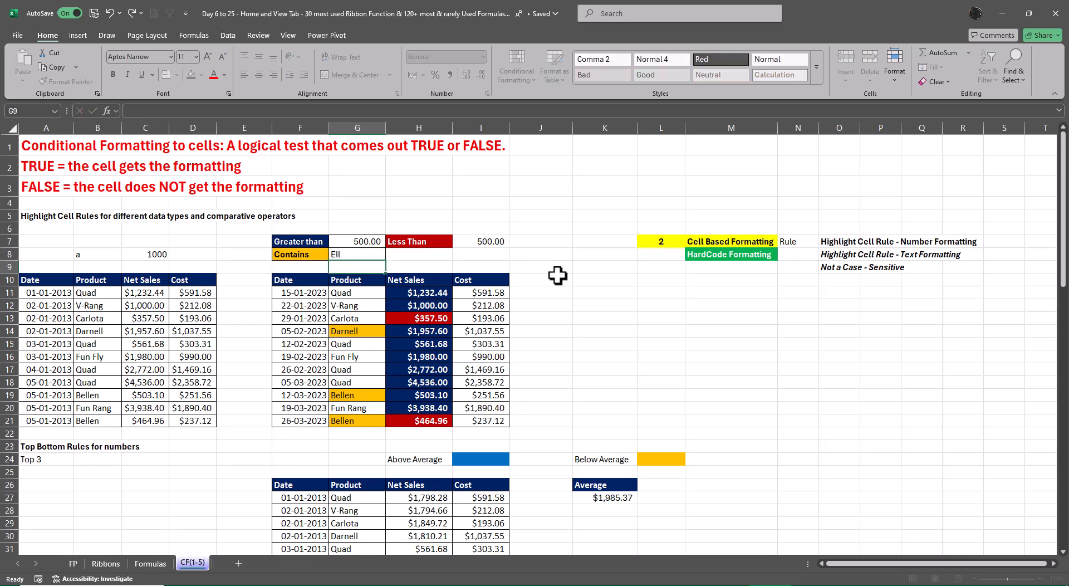
type("LL")
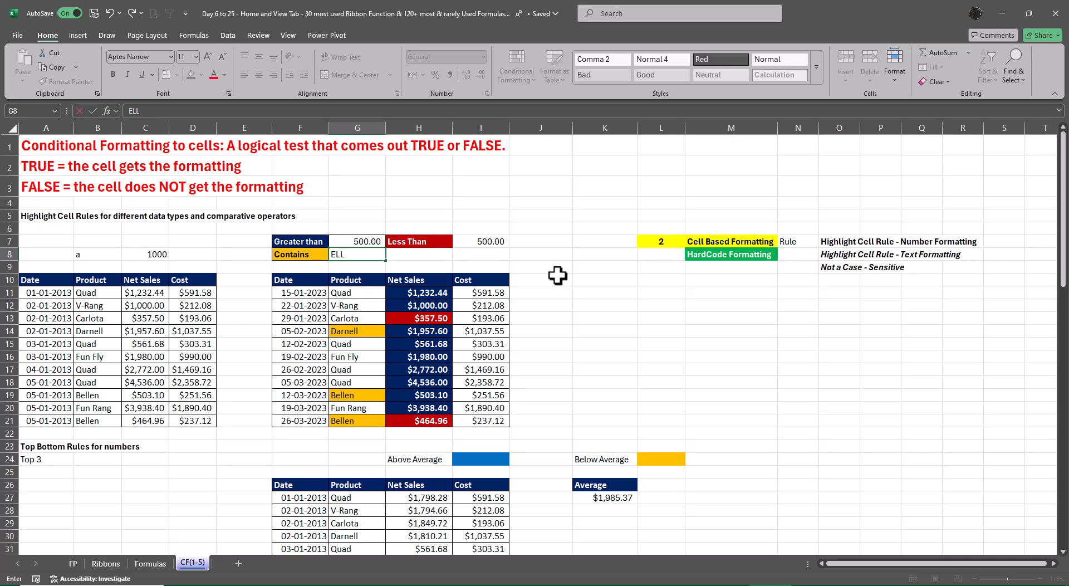
key("Return")
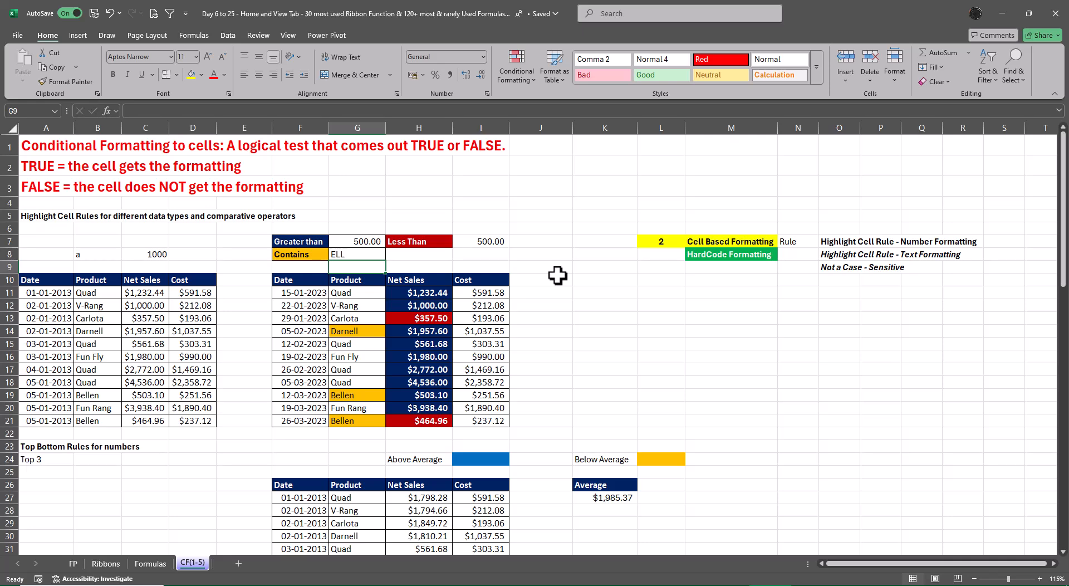
Examine the time periods offered by the A Date Occurring highlight rule without applying it
left_click(521, 80)
mouse_move(526, 100)
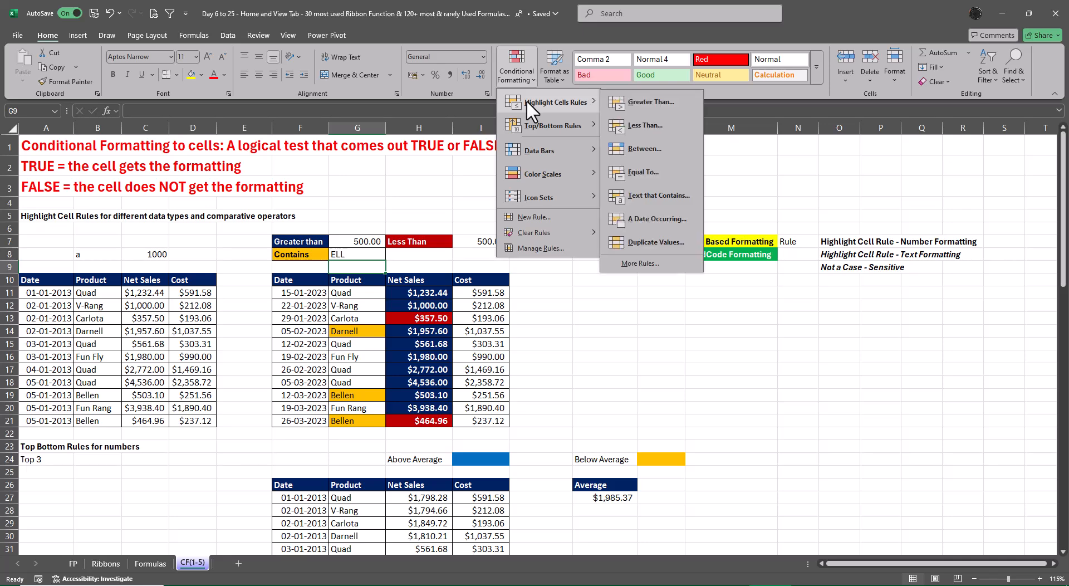
left_click(657, 217)
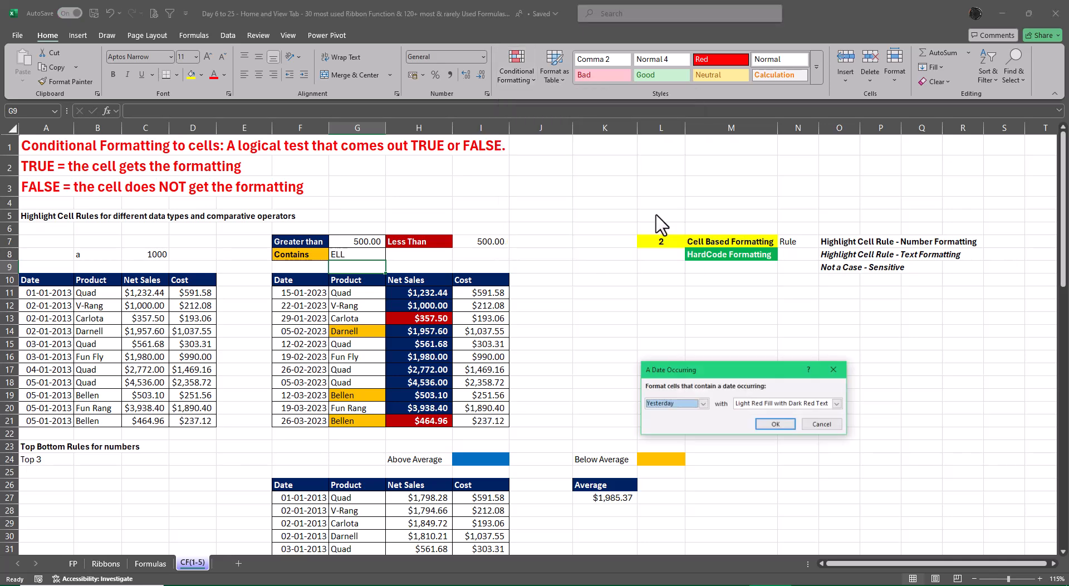
left_click(704, 403)
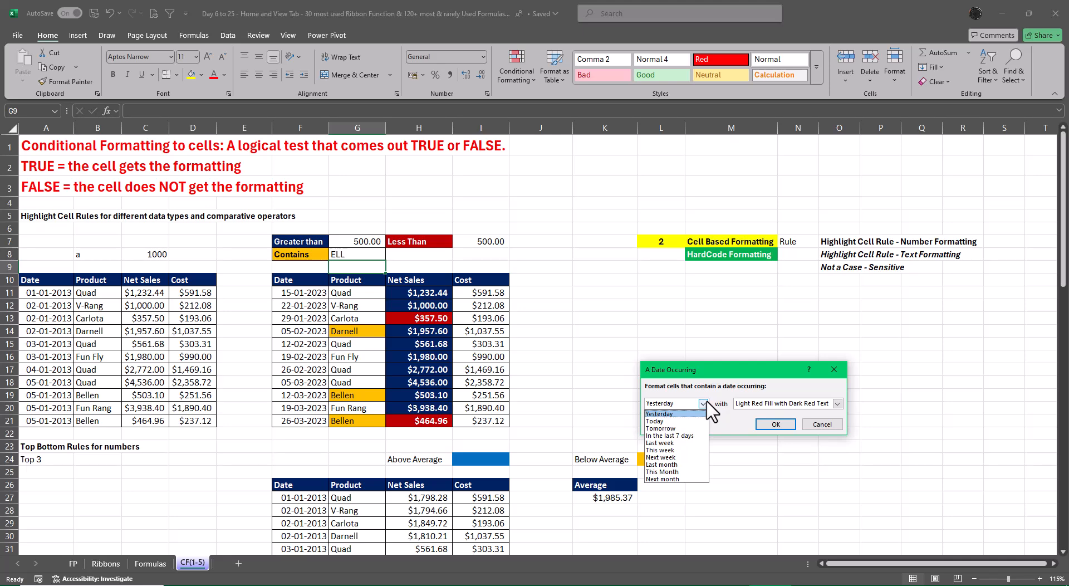
key("Escape")
key("Escape")
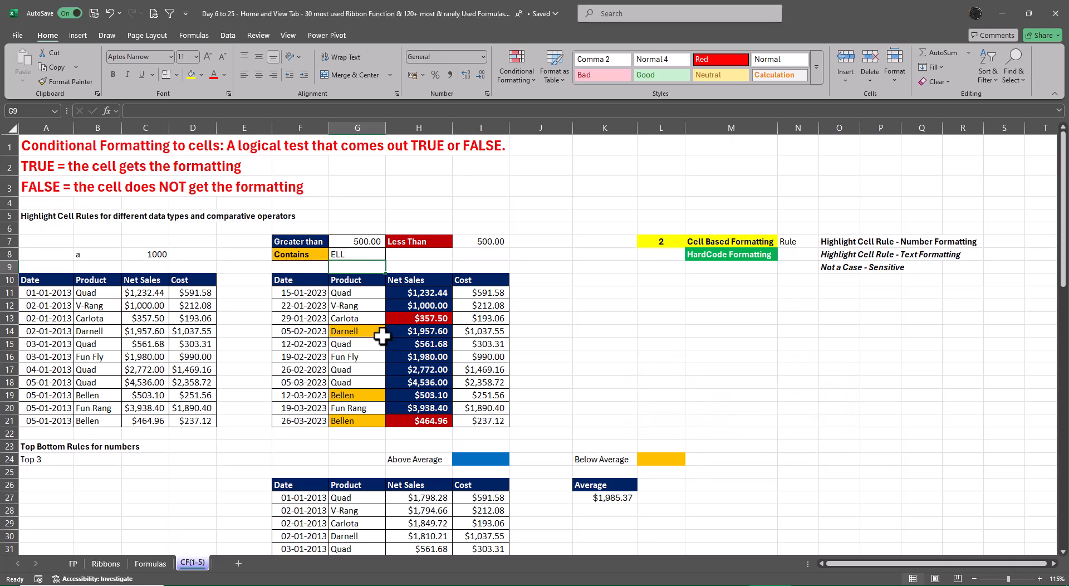
Check the date formulas in F12 and F13, and set the starting date in F11 to 15-12-2024
left_click(312, 305)
key("F2")
key("Escape")
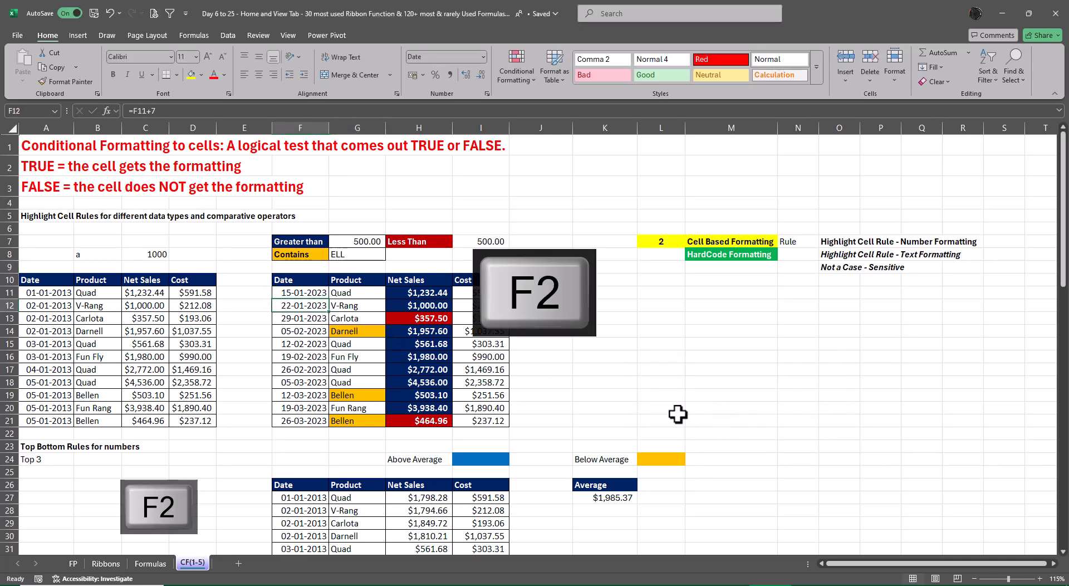
key("Down")
key("F2")
key("Escape")
key("Up")
key("Up")
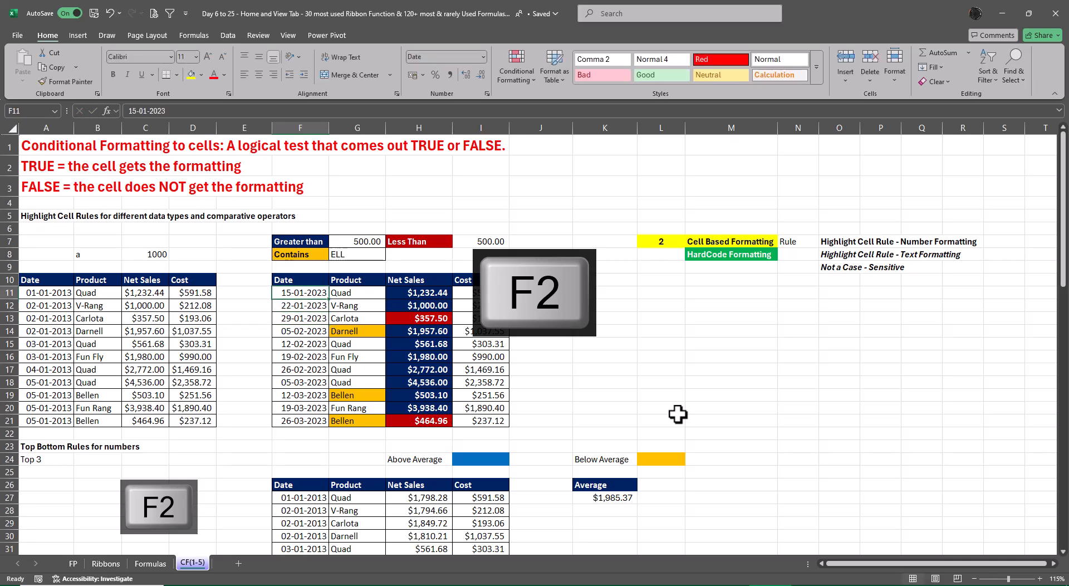
type("15-12-2")
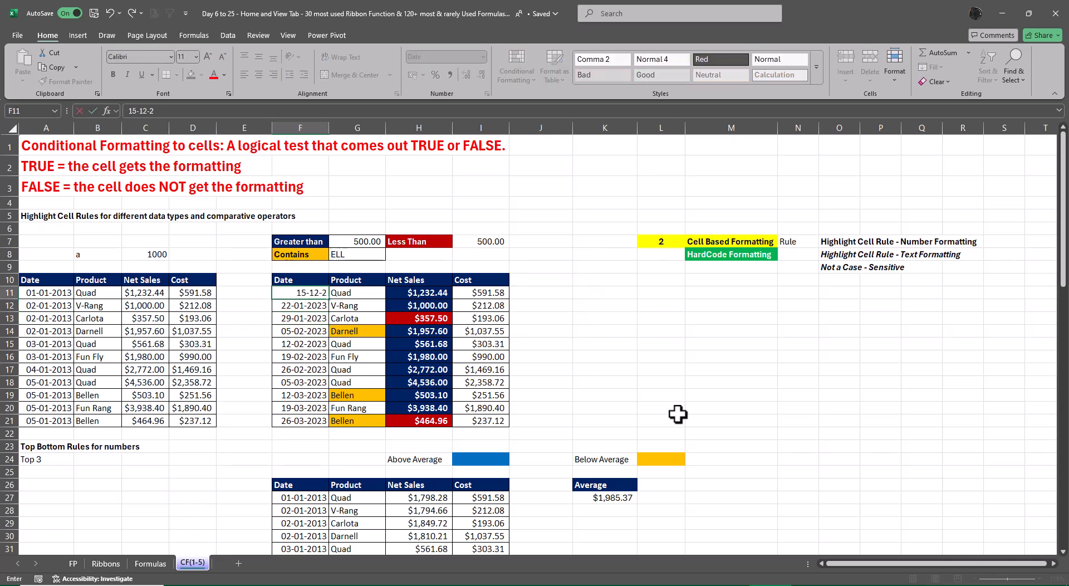
type("024")
key("Return")
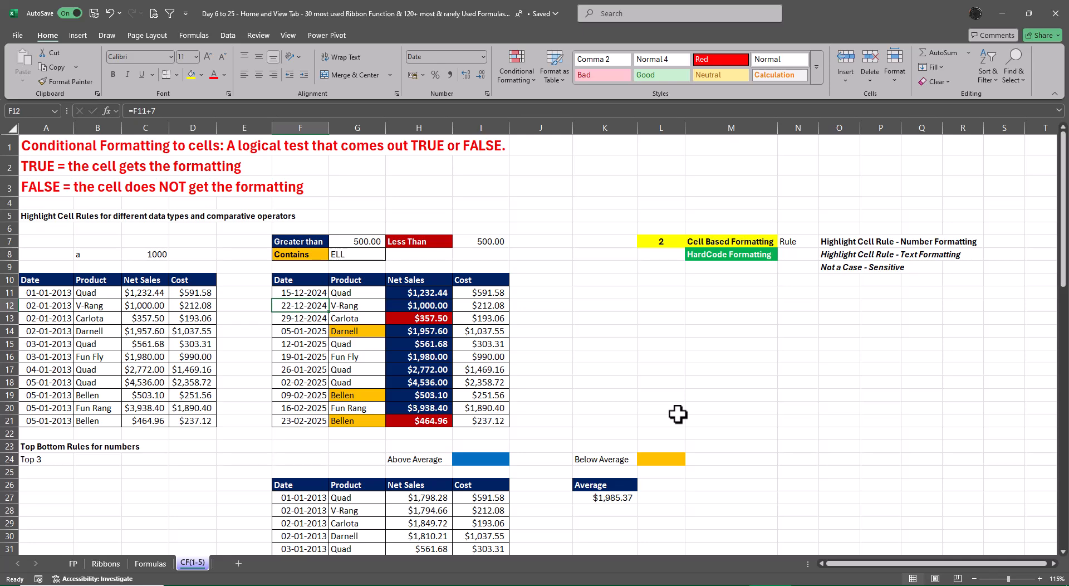
left_click(756, 318)
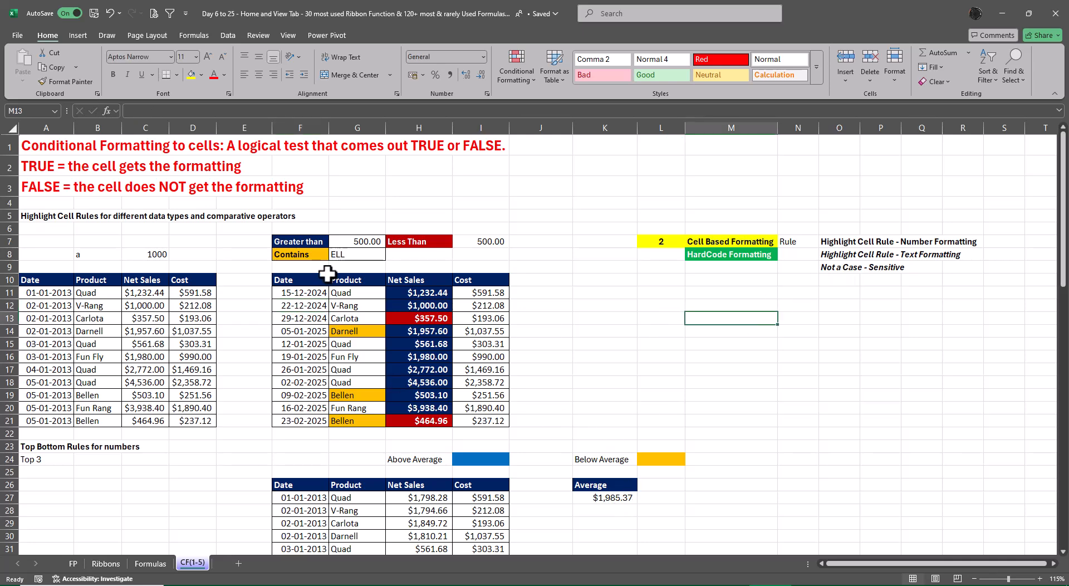
Start an A Date Occurring highlight rule on the dates in F11:F21 with Next month as the period
left_click_drag(319, 295, 321, 421)
left_click(509, 69)
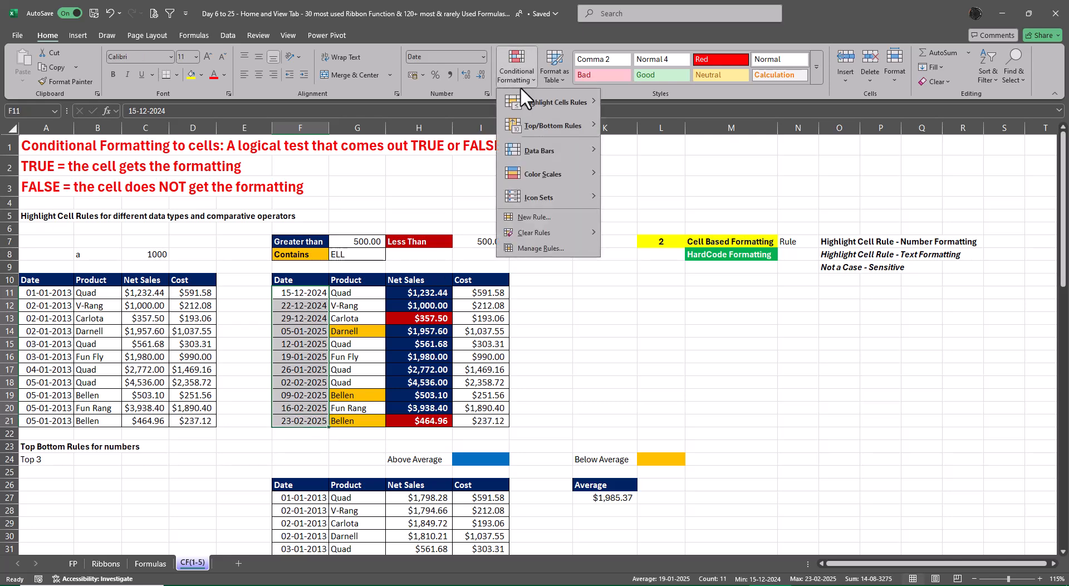
mouse_move(539, 110)
left_click(650, 220)
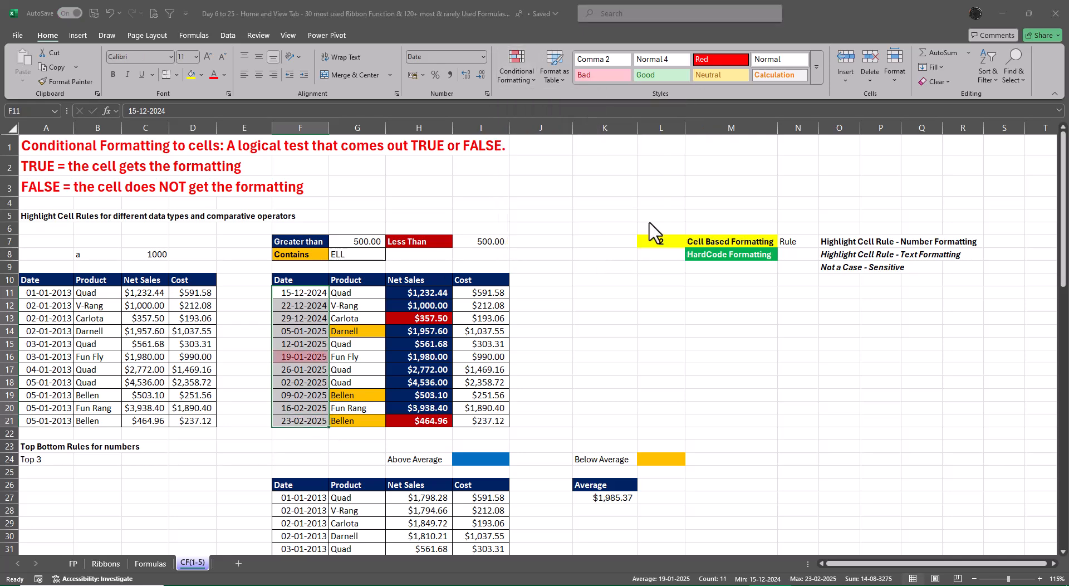
left_click(703, 403)
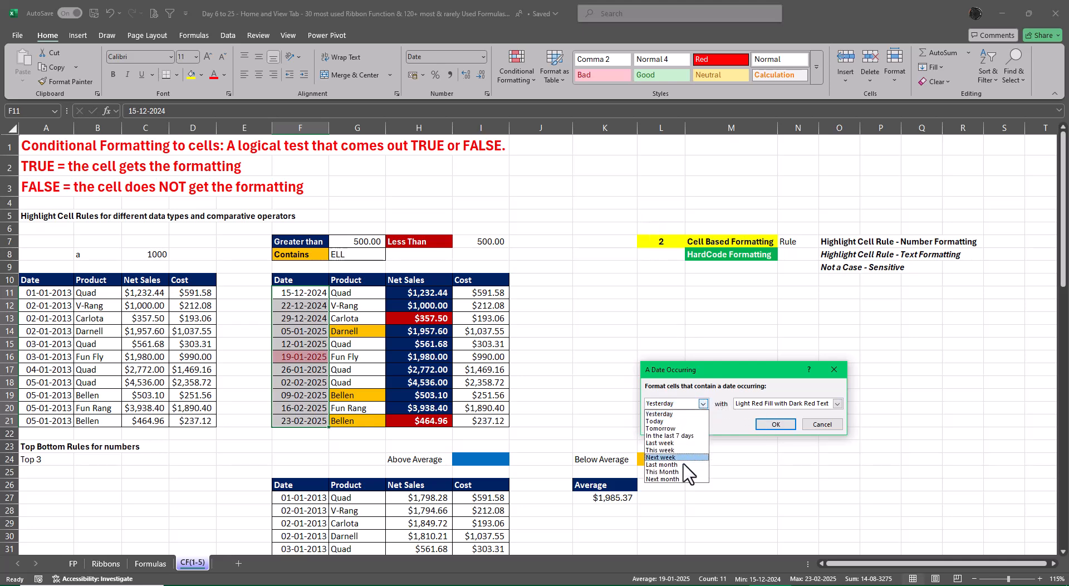
left_click(678, 480)
Give the Next month date rule a custom yellow fill and apply it to the selected dates
left_click(837, 403)
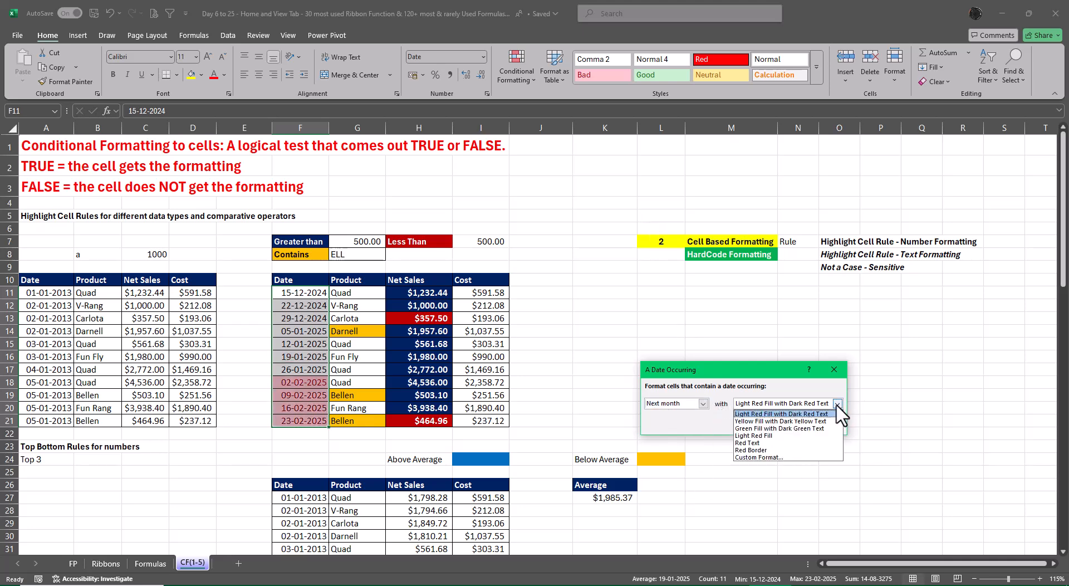
left_click(782, 458)
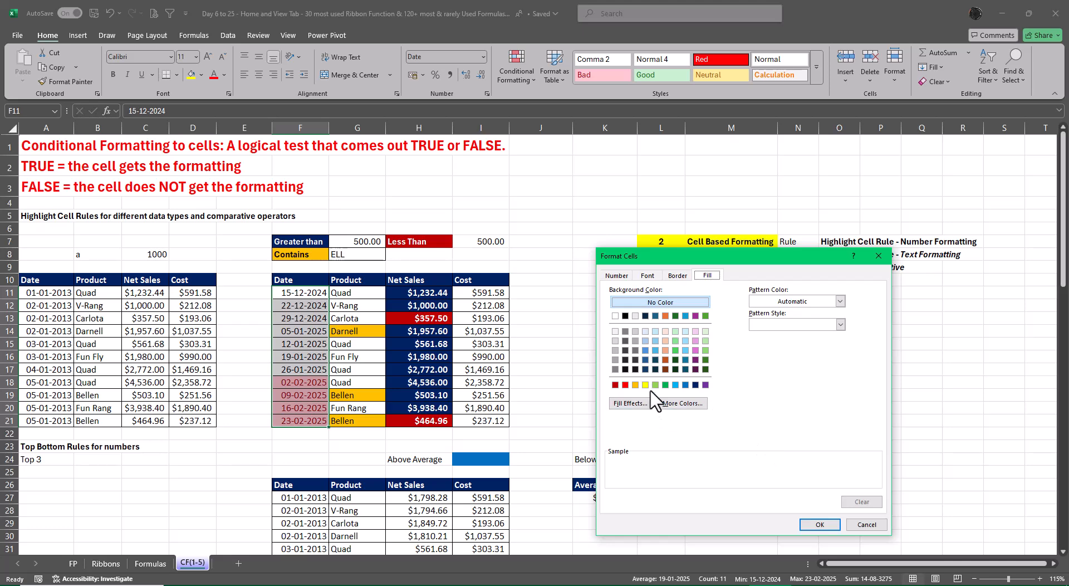
left_click(645, 384)
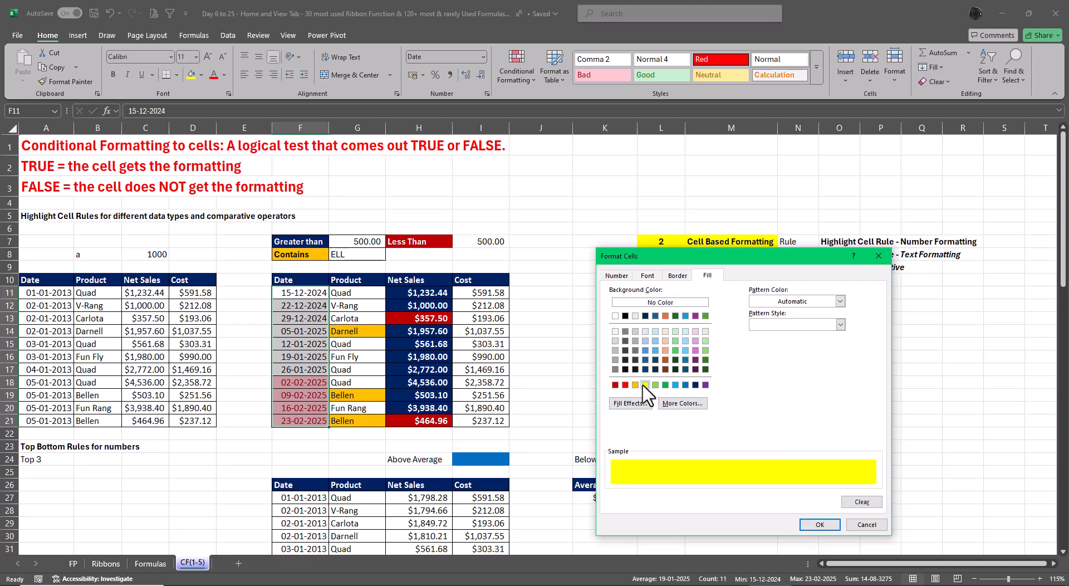
left_click(820, 525)
left_click(776, 424)
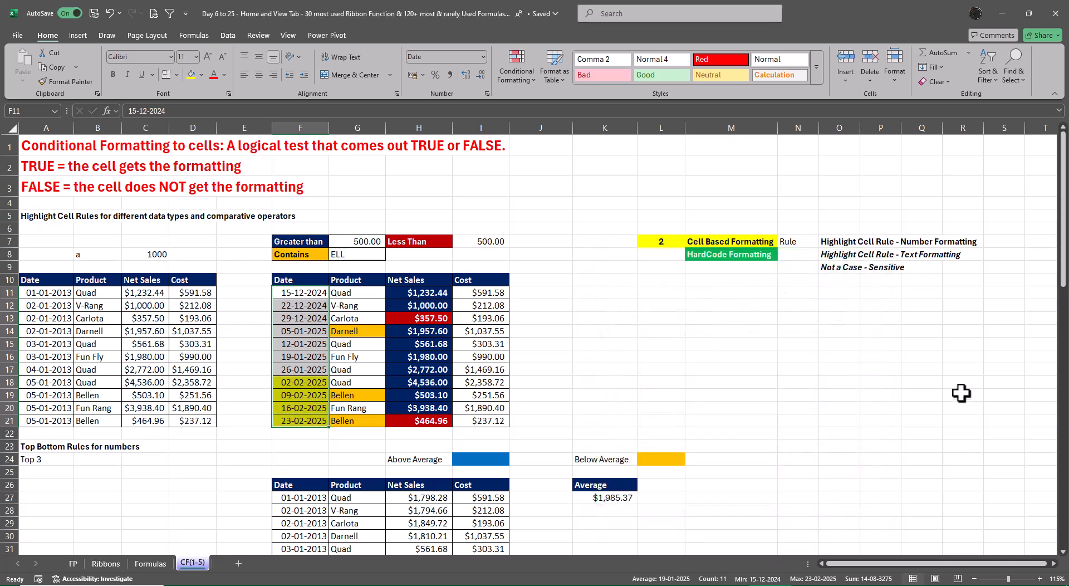
left_click(961, 392)
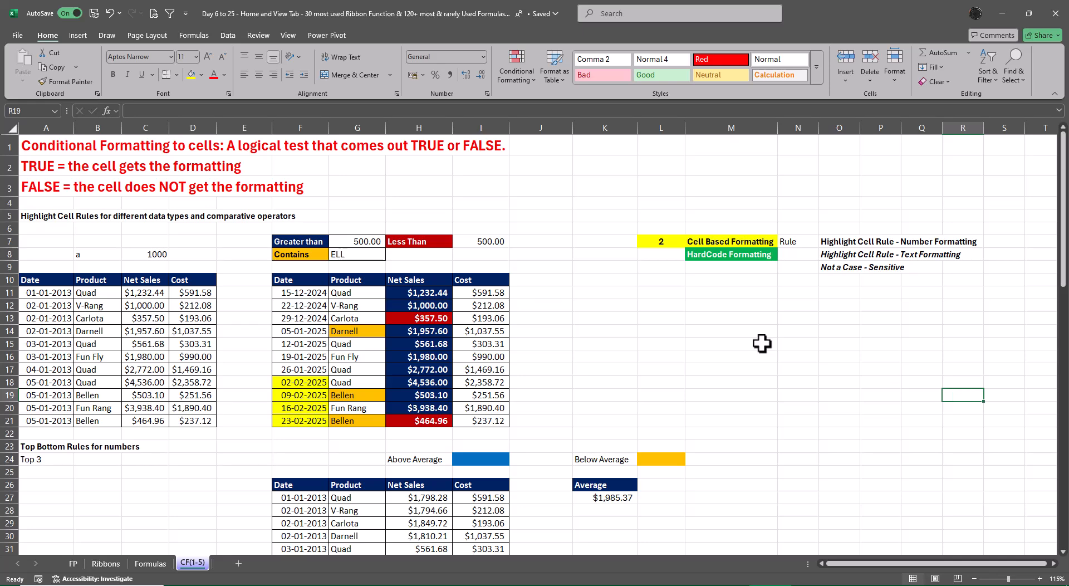
Review all of the sheet's conditional formatting rules in the Rules Manager, then close it
left_click(11, 129)
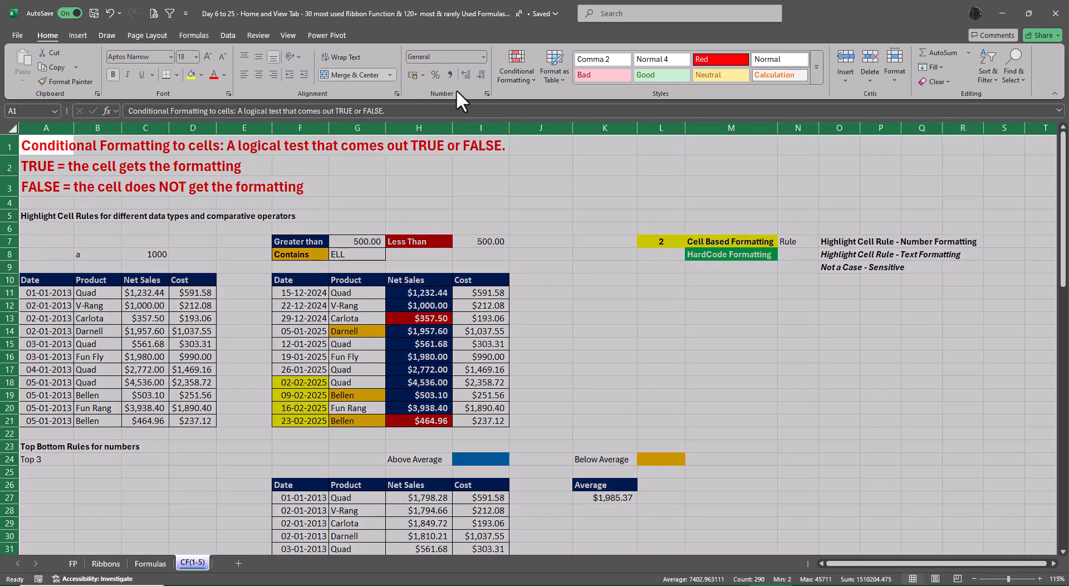
left_click(518, 70)
left_click(569, 247)
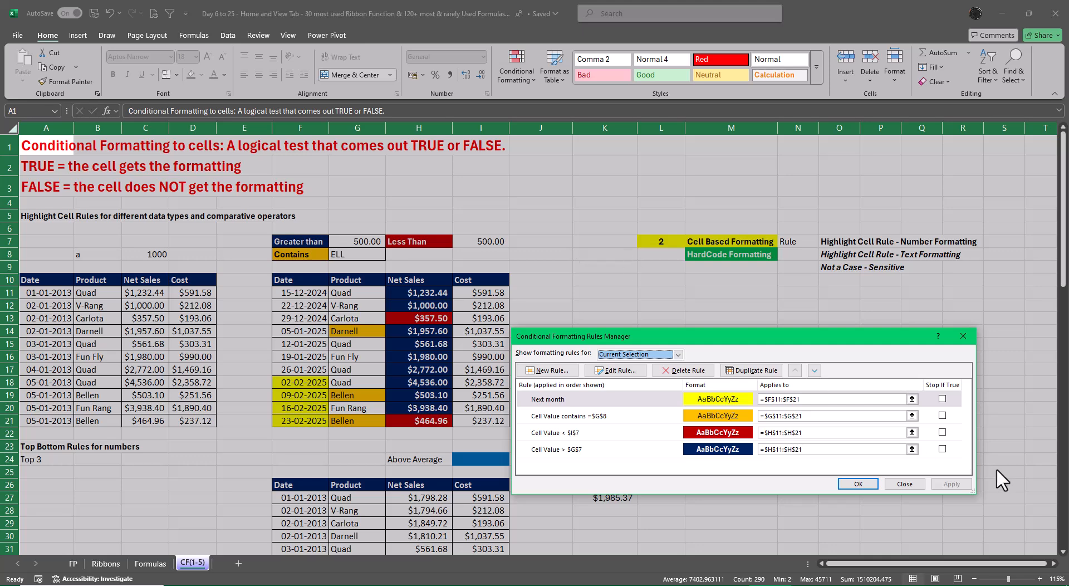
left_click(899, 483)
left_click(953, 433)
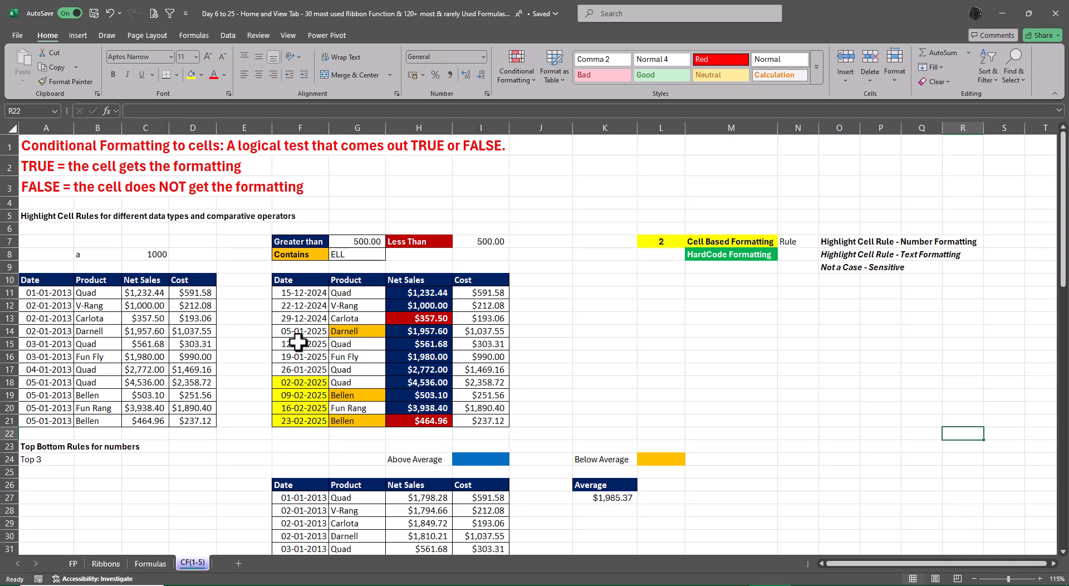
Change the date rule on F11:F21 to highlight dates occurring Last month and apply it
left_click_drag(302, 293, 309, 420)
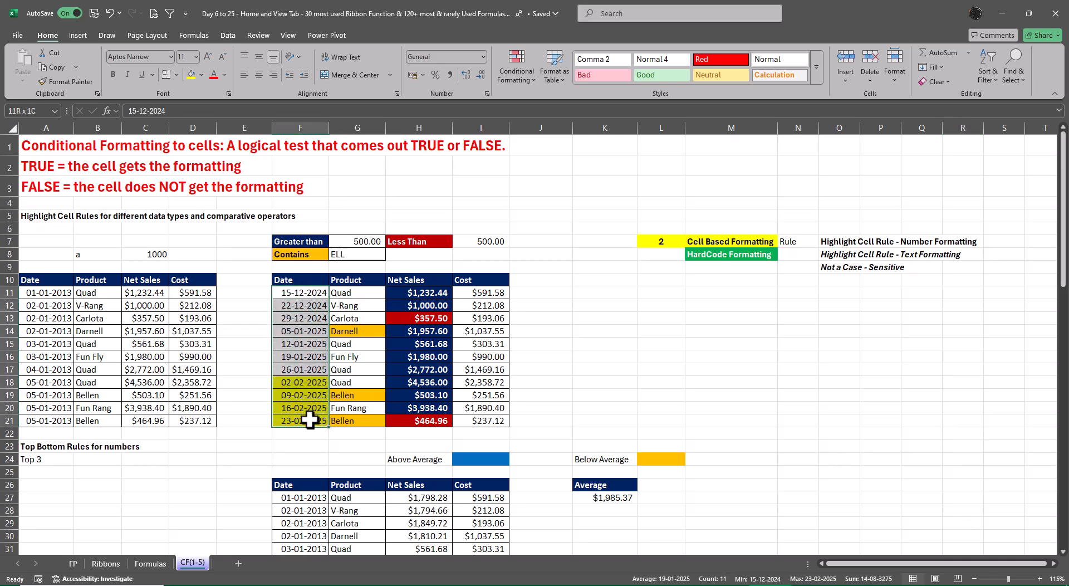
left_click(516, 58)
left_click(538, 248)
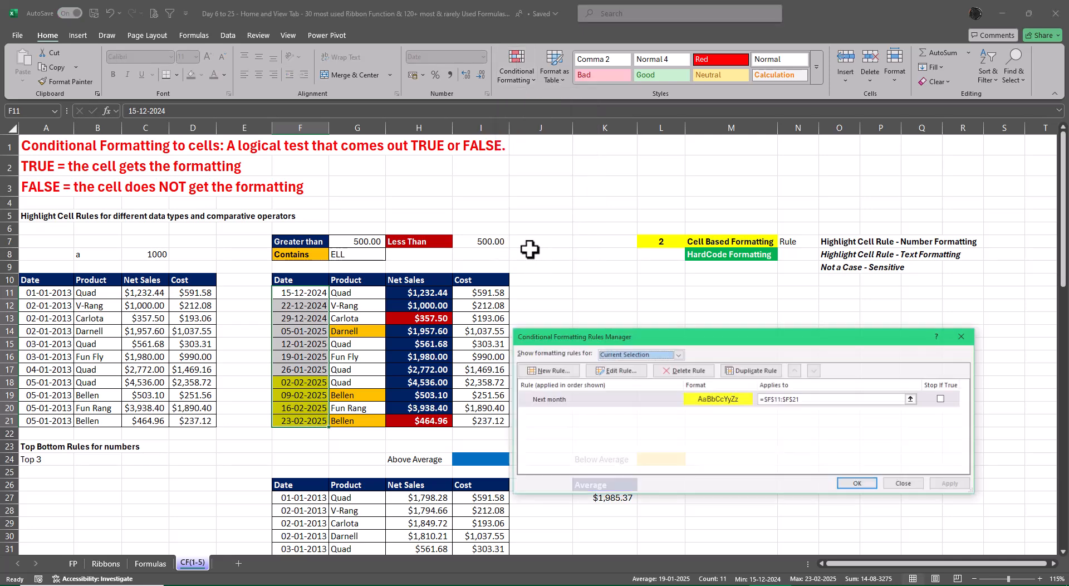
left_click(613, 371)
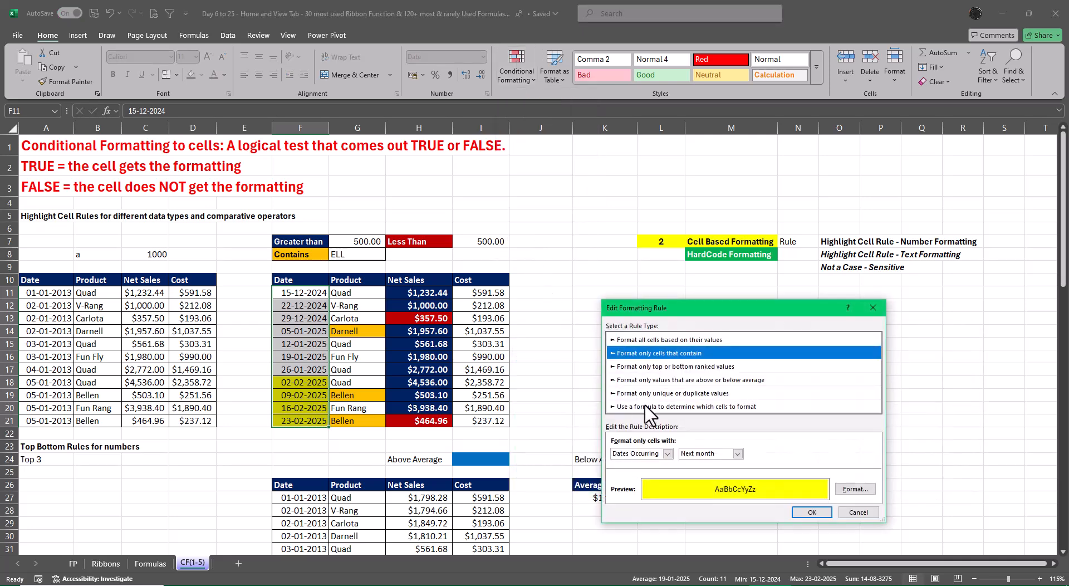
left_click(738, 454)
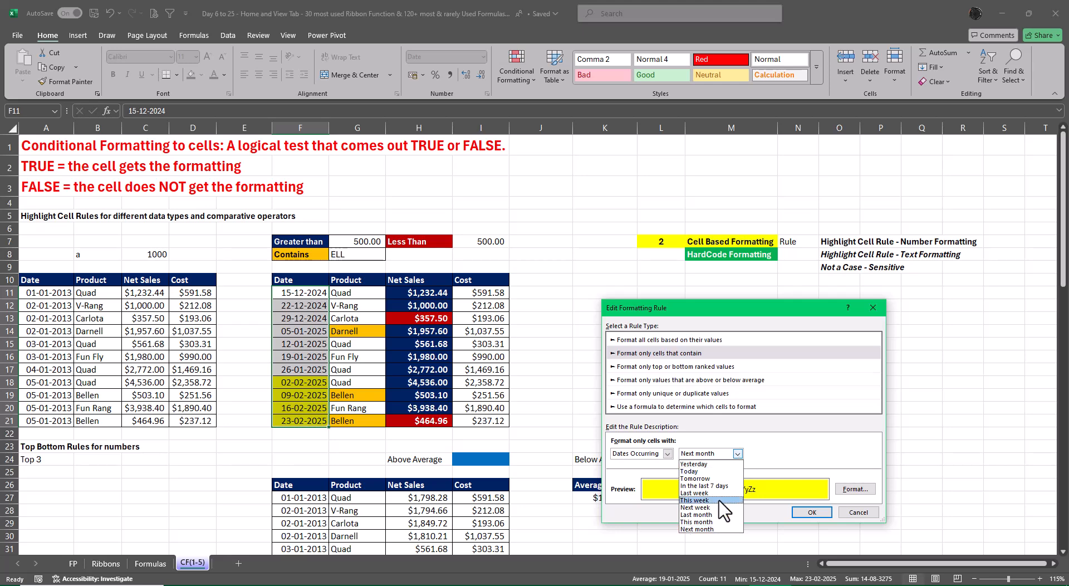
left_click(715, 518)
left_click(812, 512)
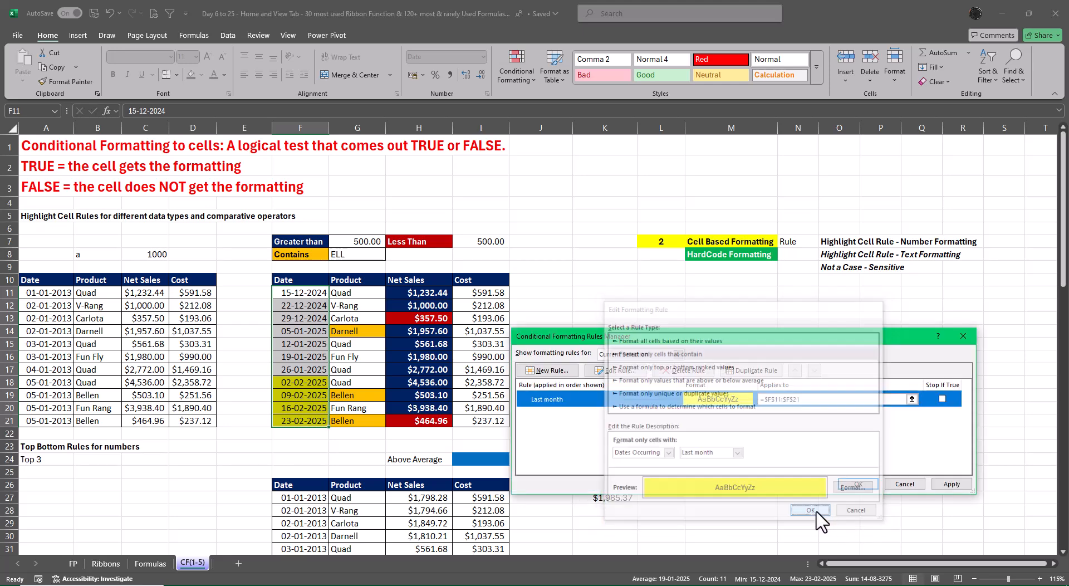
left_click(951, 484)
left_click(858, 484)
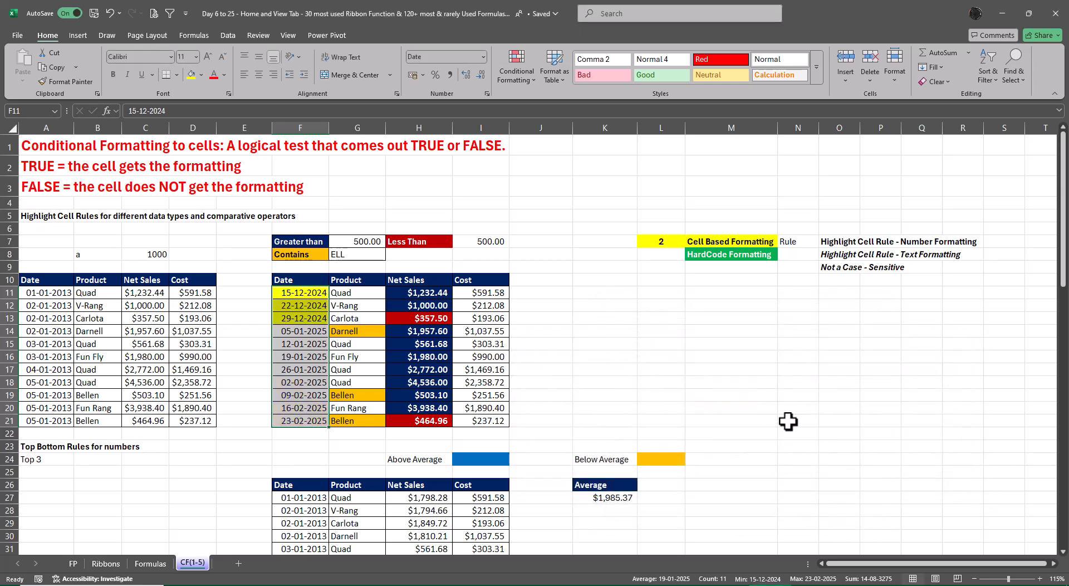
left_click(771, 403)
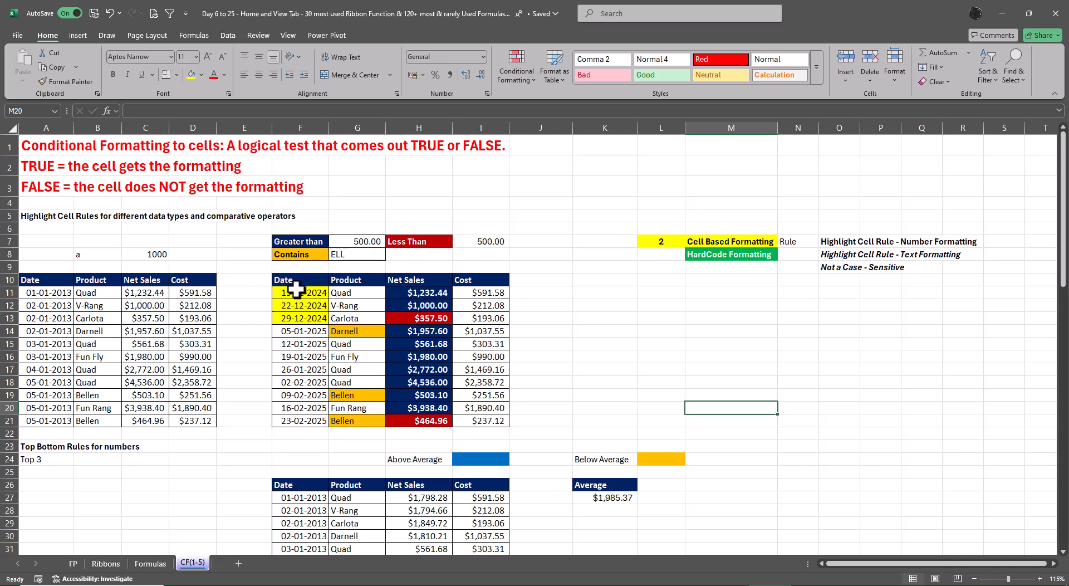
Edit the conditional formatting rule on the dates in F11:F21 to use This month as its period and apply it
left_click_drag(300, 292, 311, 421)
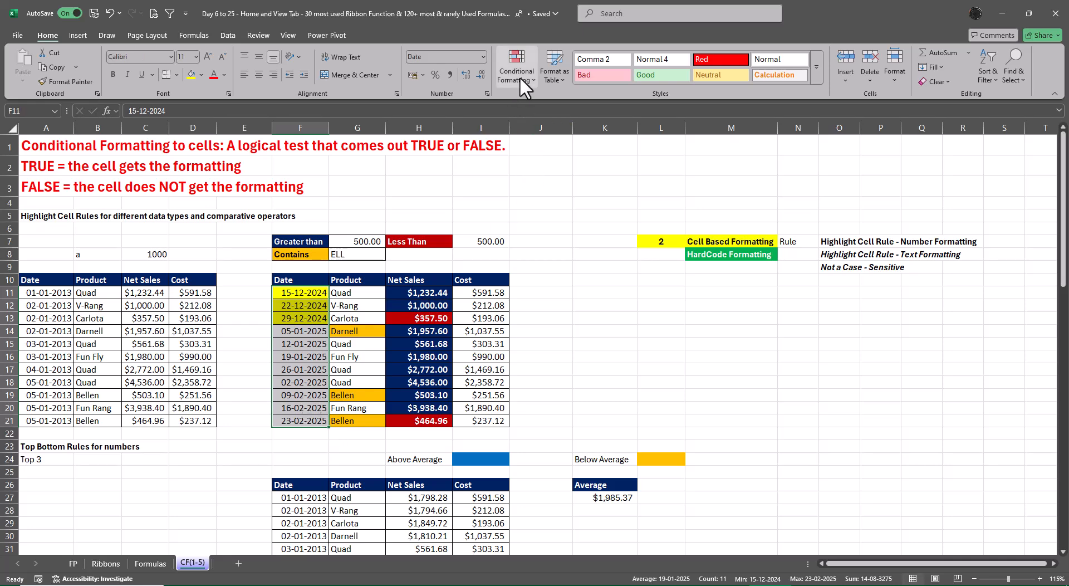
key("alt+o")
key("d")
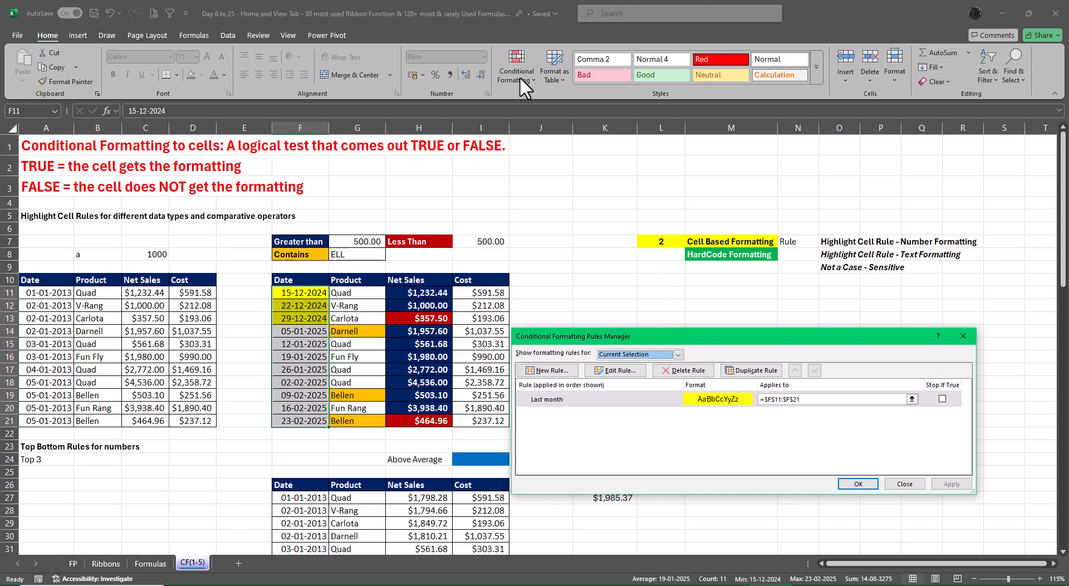
left_click(624, 371)
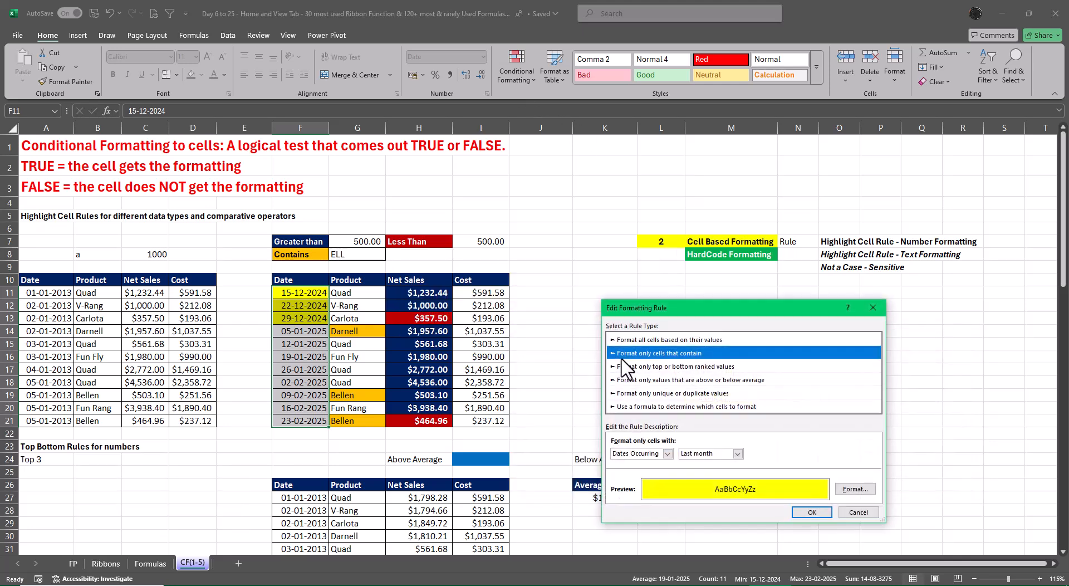
left_click(737, 453)
left_click(698, 522)
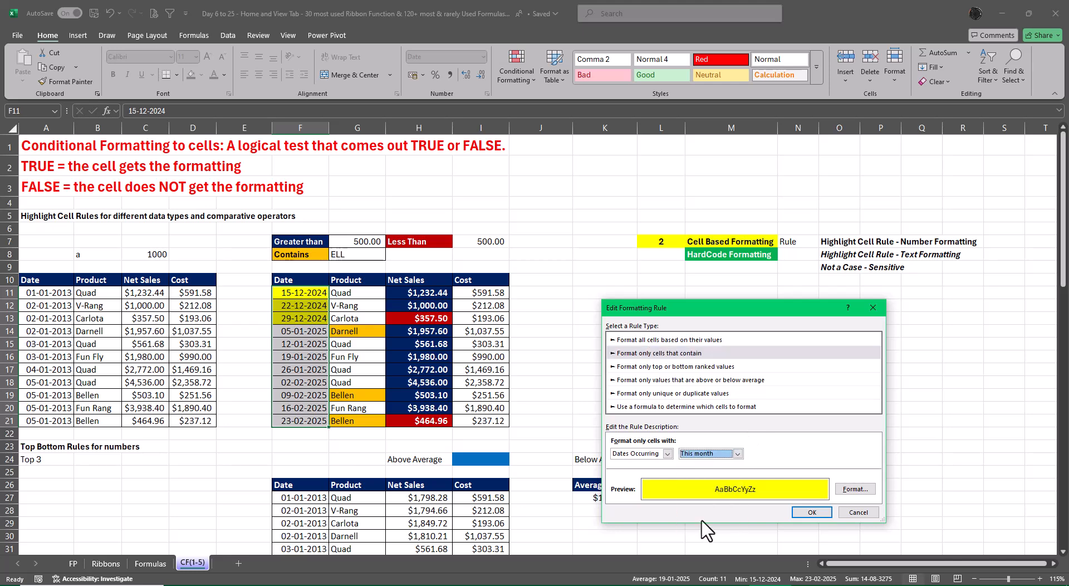
left_click(819, 512)
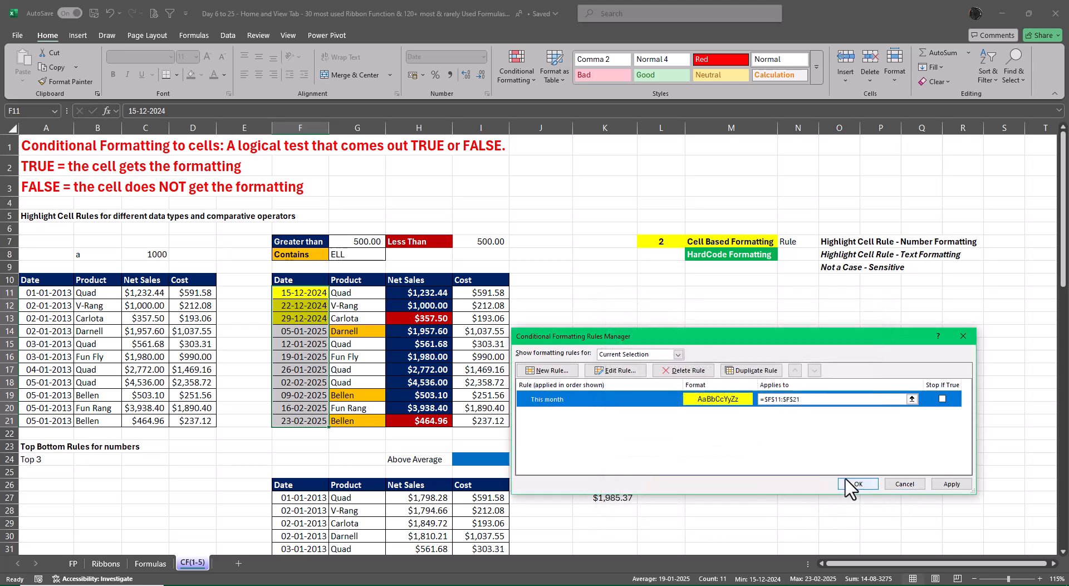
left_click(856, 486)
left_click(849, 387)
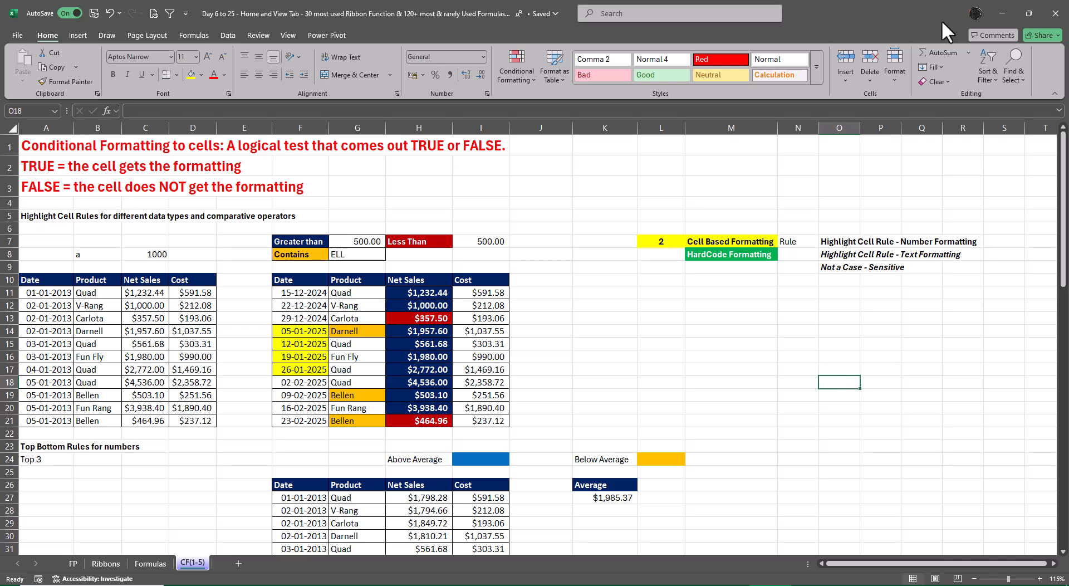
left_click(523, 64)
mouse_move(537, 100)
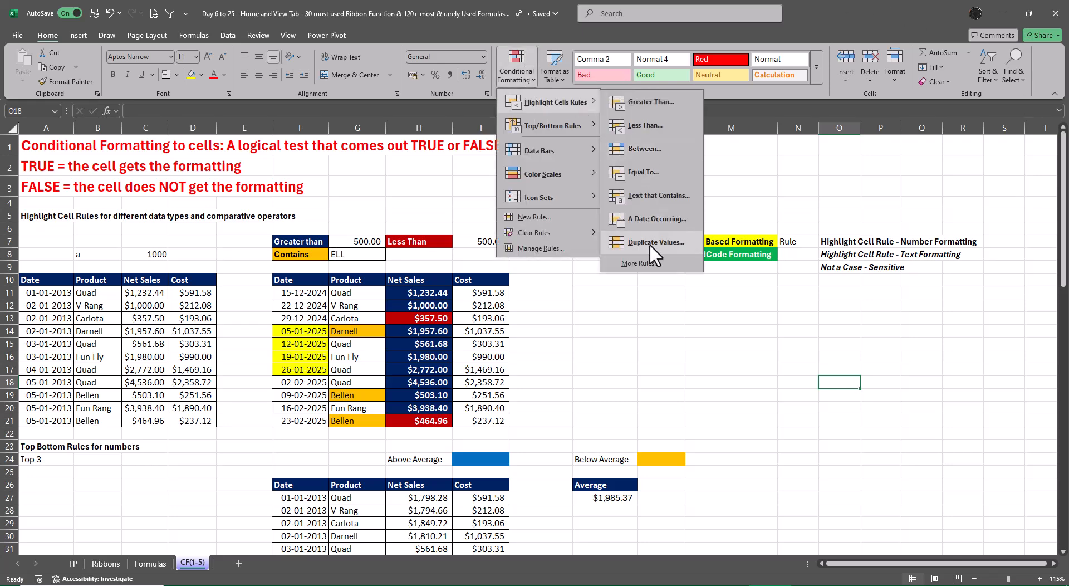
left_click(646, 243)
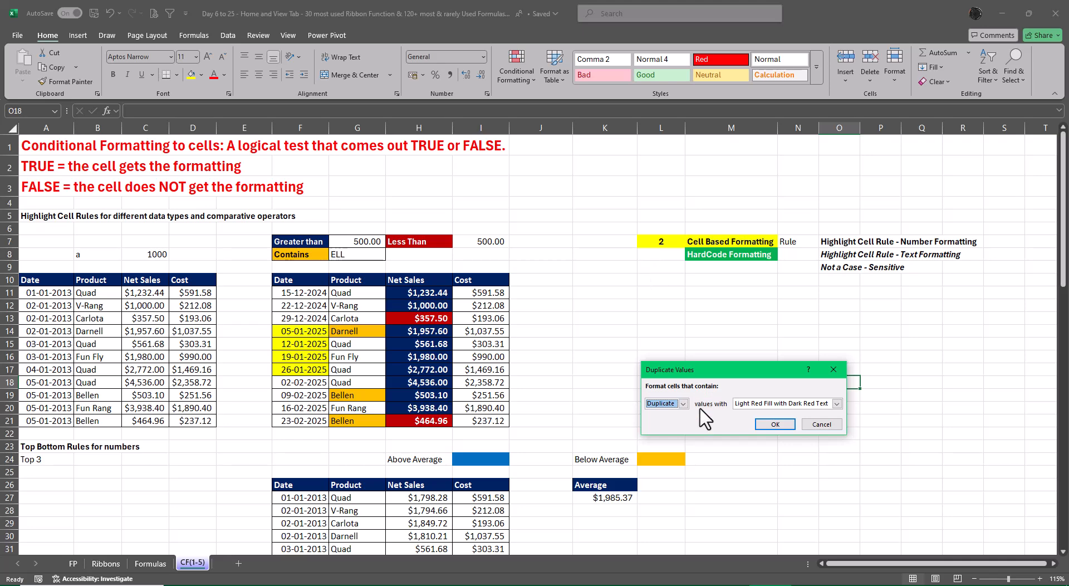
left_click(684, 404)
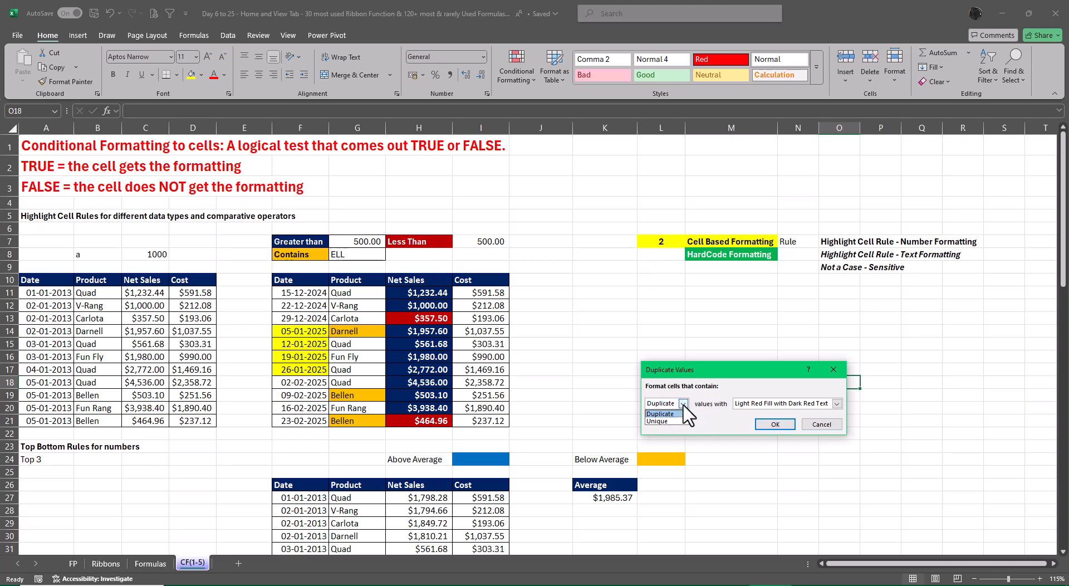
key("Escape")
key("Escape")
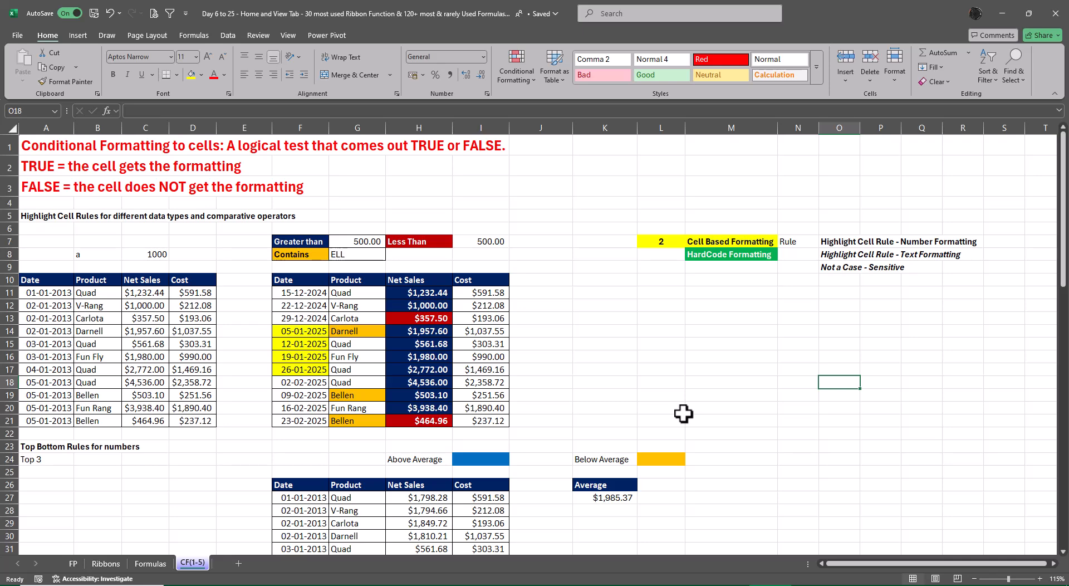
Preview the Duplicate and Unique options of a Duplicate Values rule on the dates in A11:A21, leaving the rule unapplied
left_click_drag(44, 293, 44, 416)
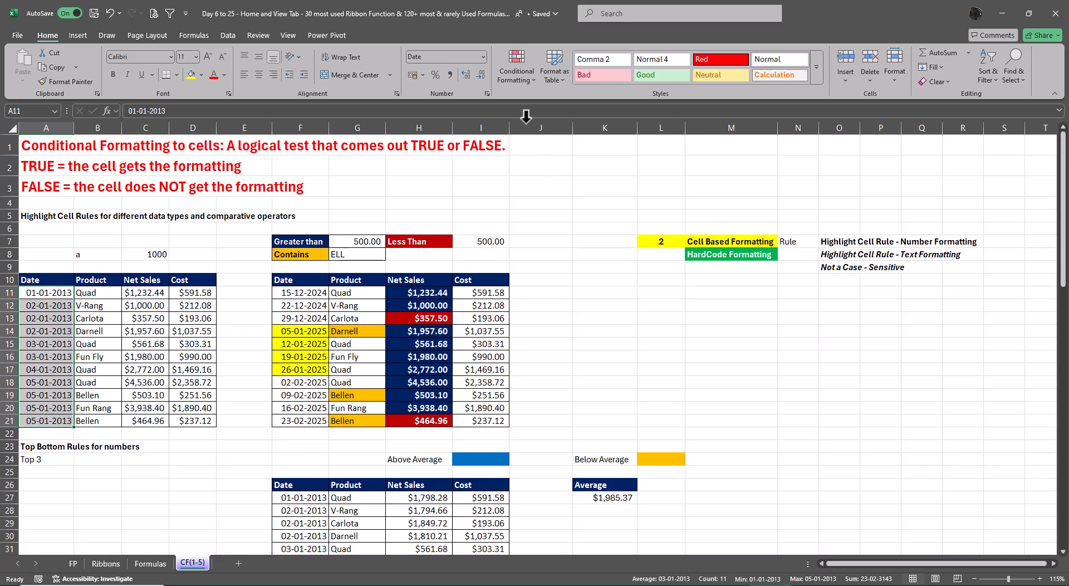
left_click(518, 71)
mouse_move(546, 105)
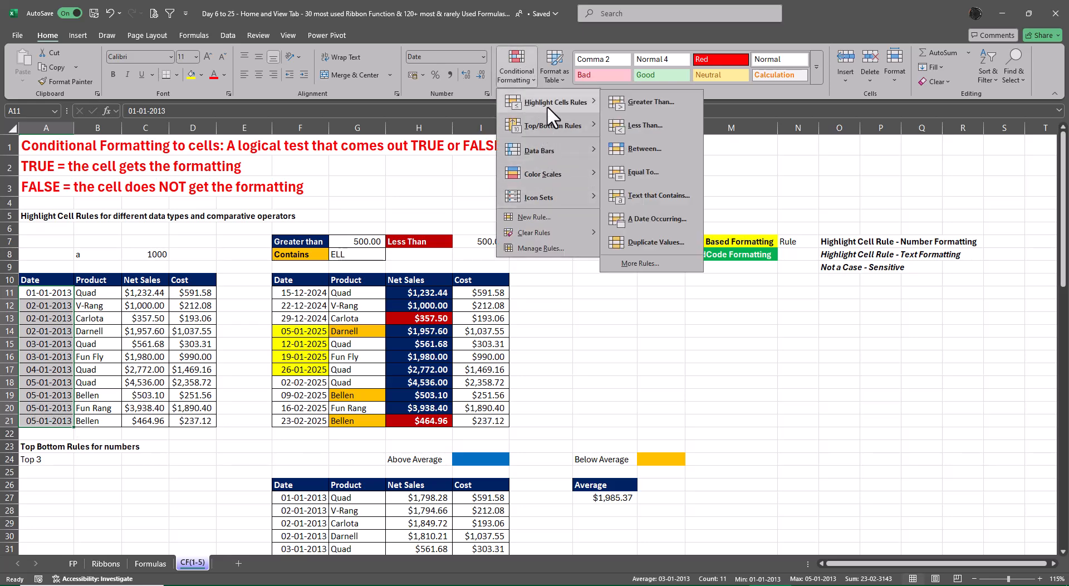
left_click(633, 245)
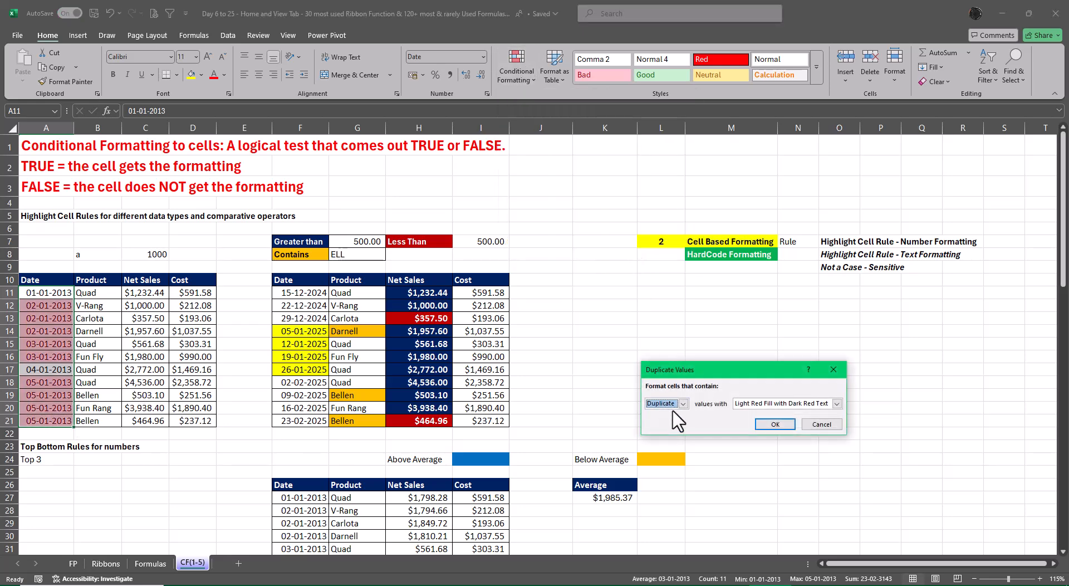
left_click(683, 403)
left_click(671, 421)
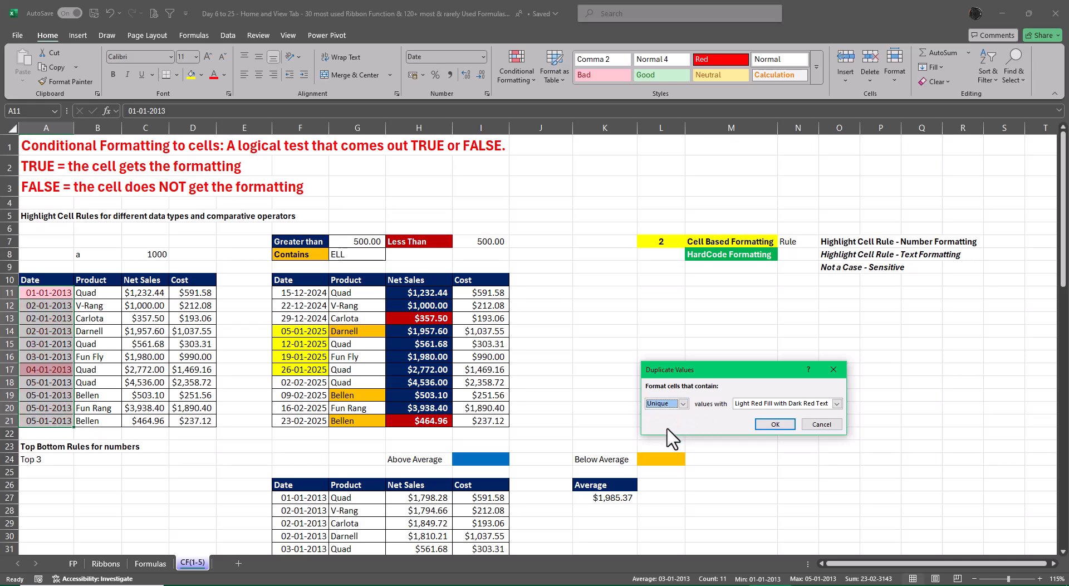
left_click(775, 424)
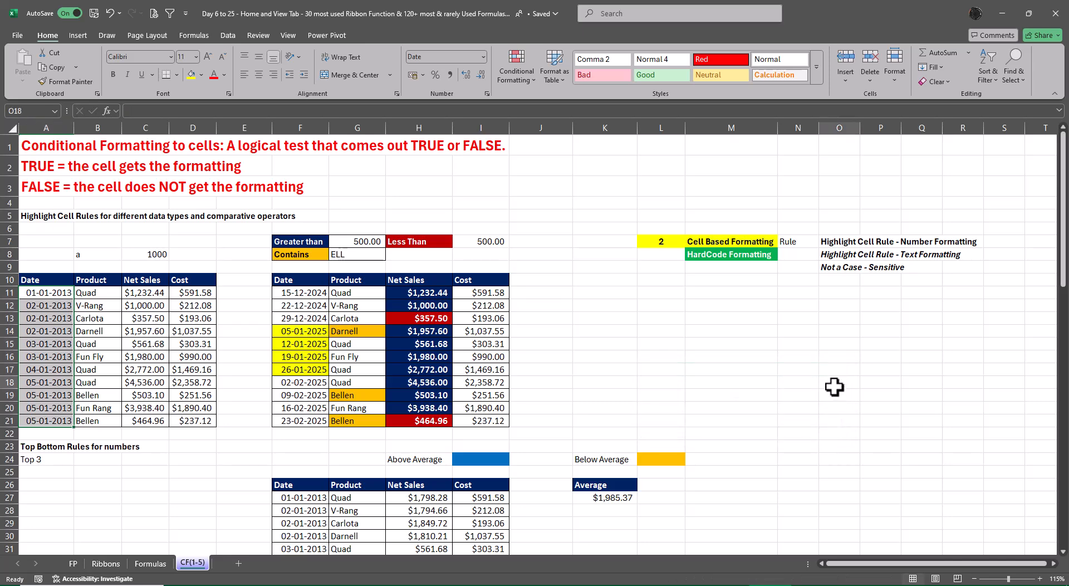
left_click(834, 383)
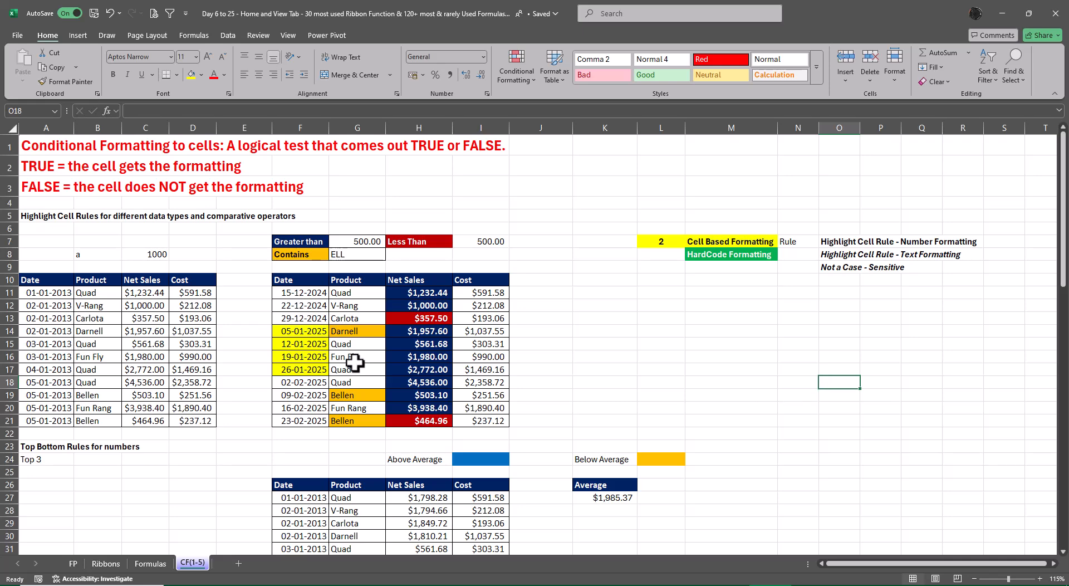
Start a Duplicate Values highlight rule on the products in B11:B21 and set it to format Unique values
left_click_drag(98, 295, 110, 423)
left_click(517, 69)
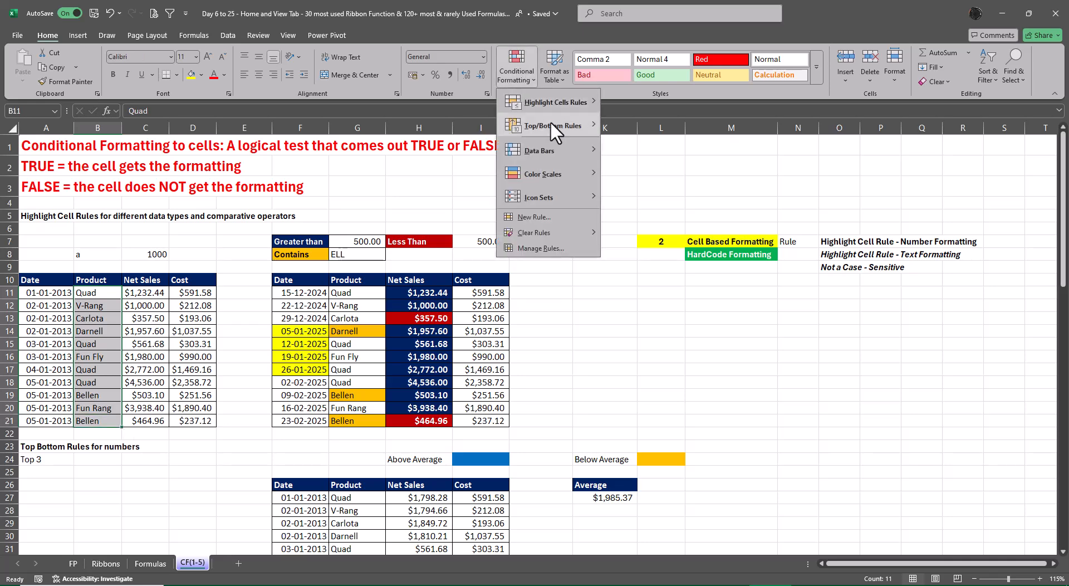
mouse_move(547, 101)
left_click(637, 244)
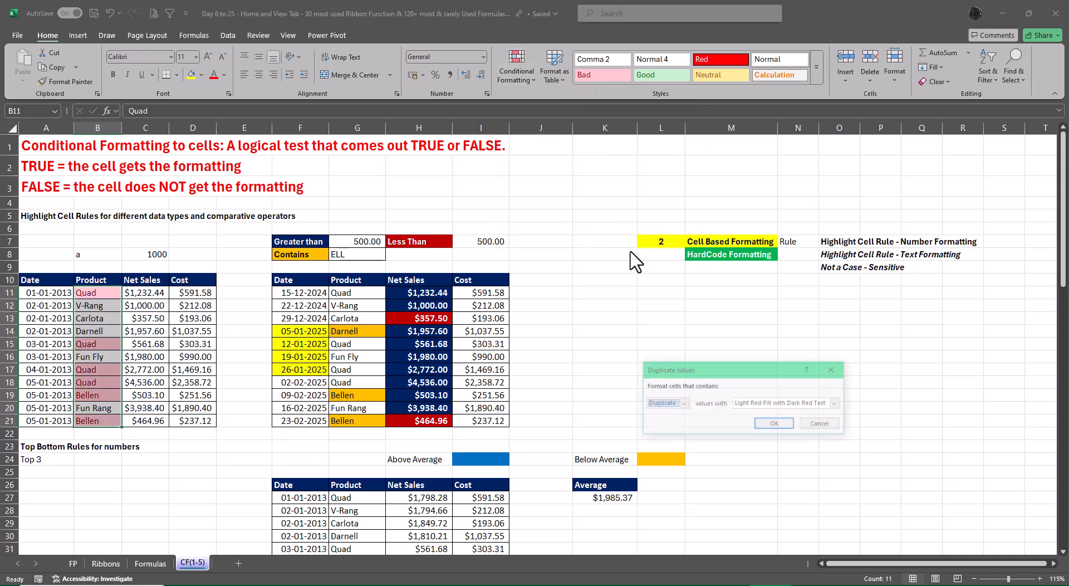
left_click(684, 404)
left_click(666, 422)
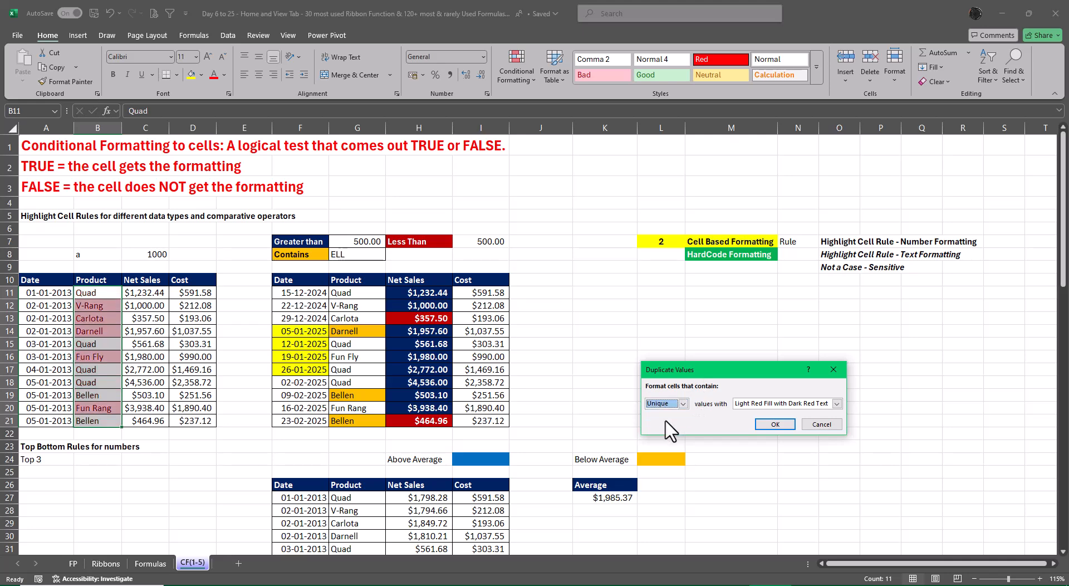
Give the Unique values rule a custom light blue fill and apply it to the selected products
left_click(837, 403)
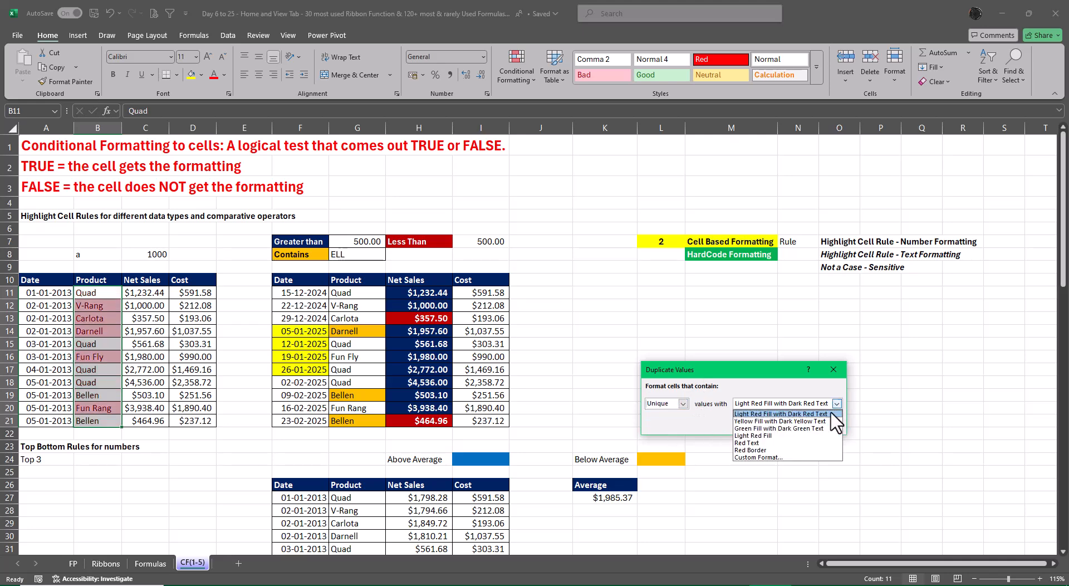
left_click(784, 457)
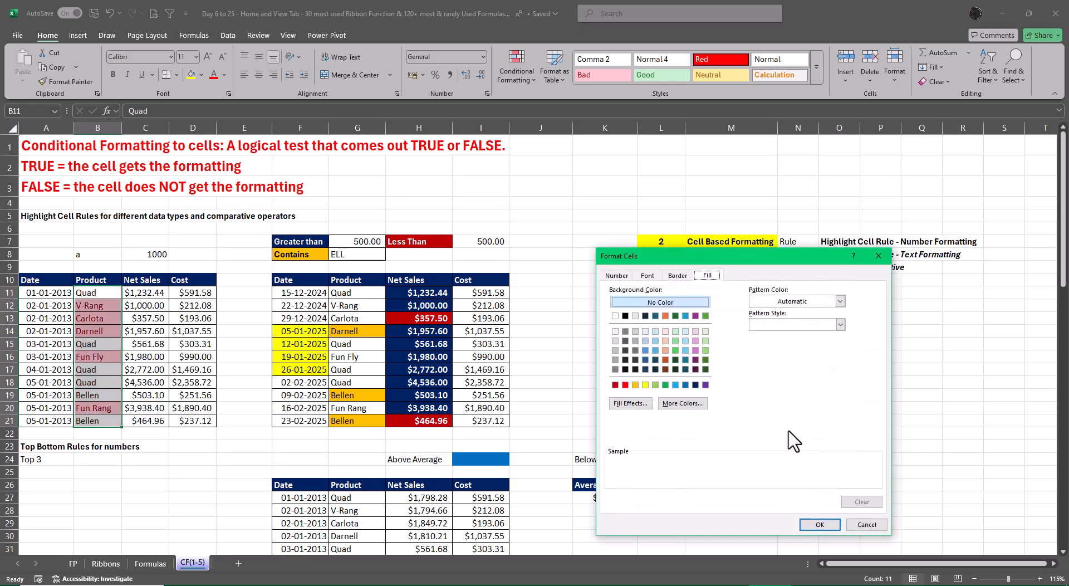
left_click(676, 384)
left_click(810, 525)
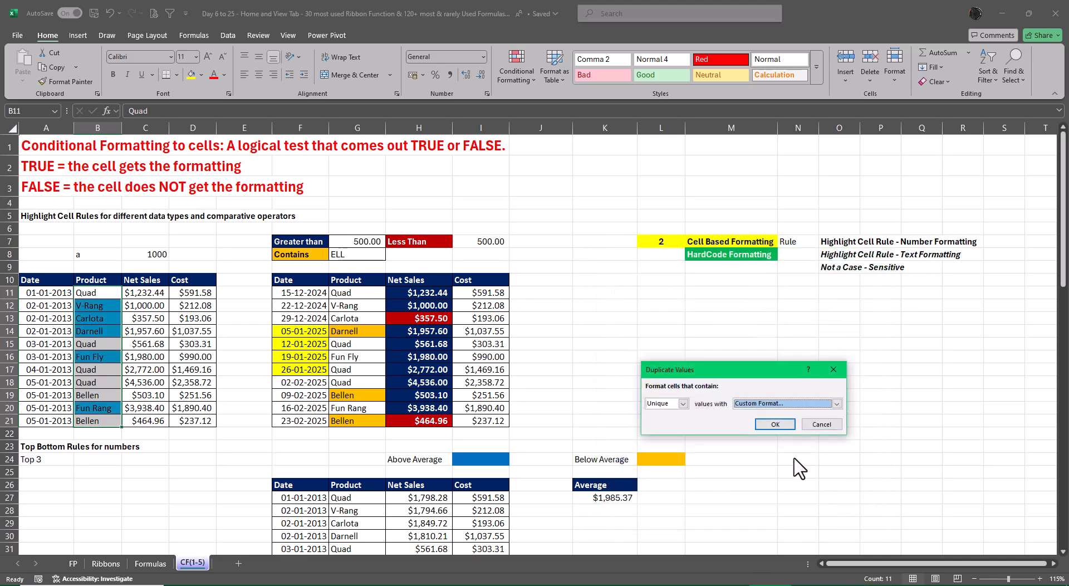
left_click(773, 422)
left_click(872, 394)
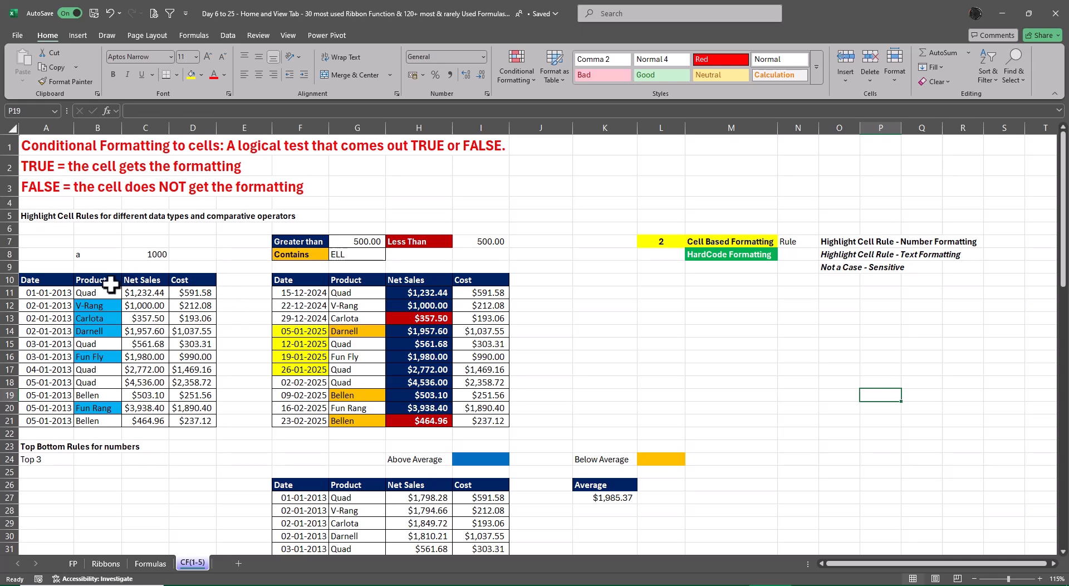
Edit the conditional formatting rule on the products in B11:B21 to format duplicate values and apply it
left_click_drag(92, 293, 93, 421)
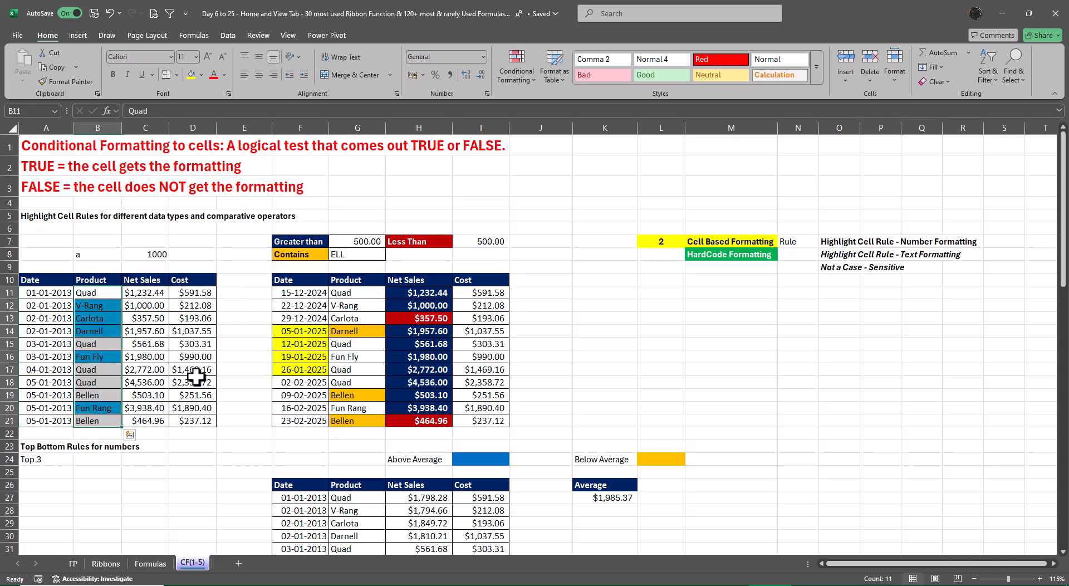
left_click(511, 72)
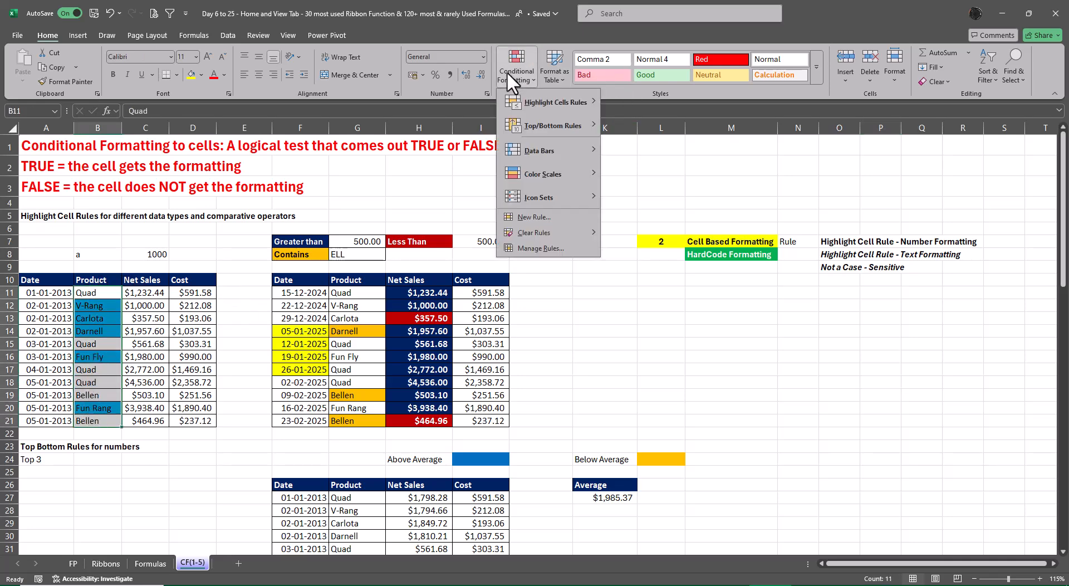
left_click(540, 249)
left_click(638, 370)
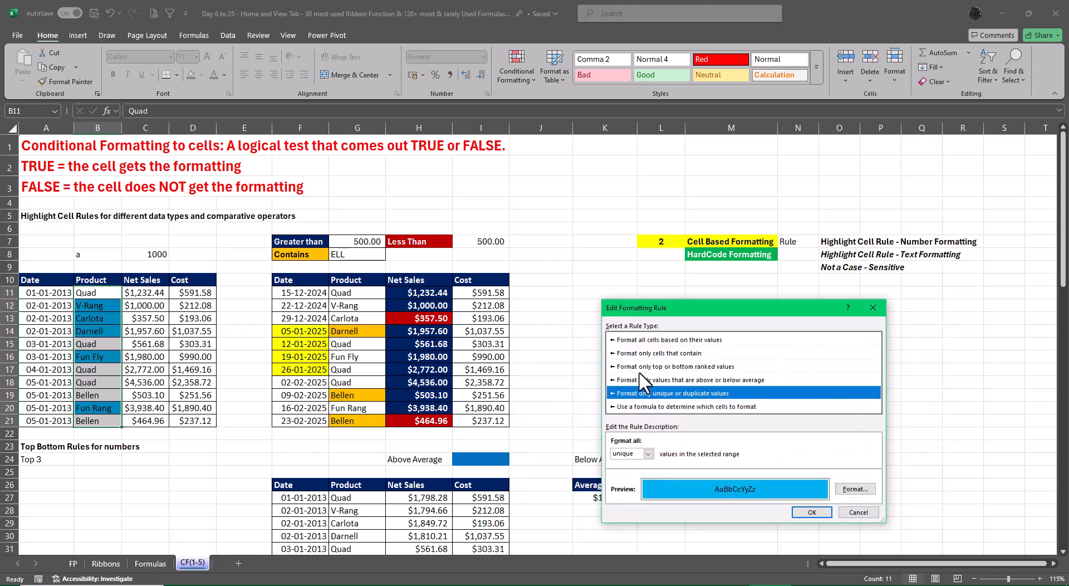
left_click(648, 454)
left_click(629, 462)
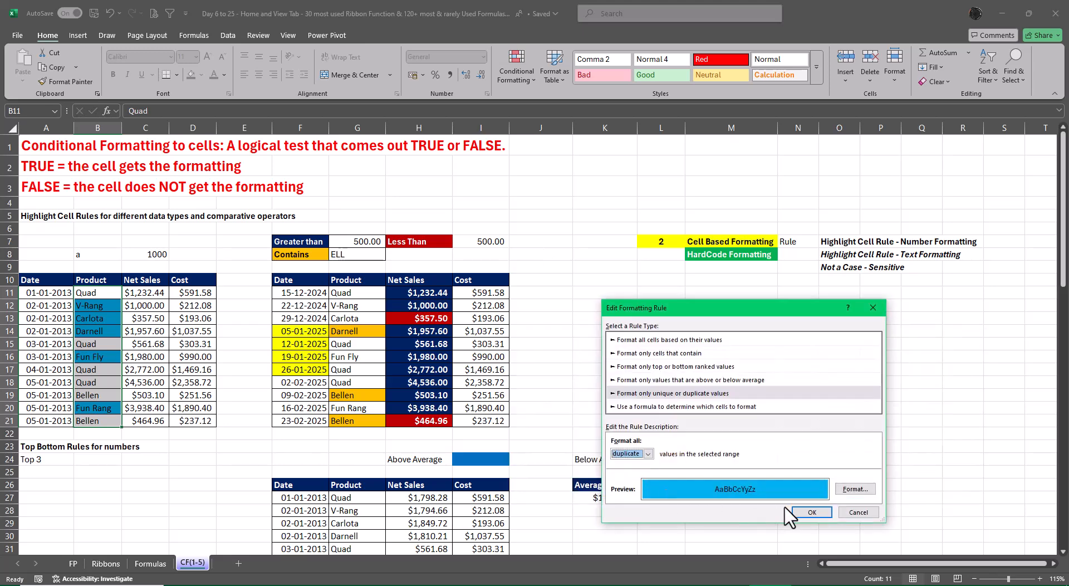
left_click(812, 512)
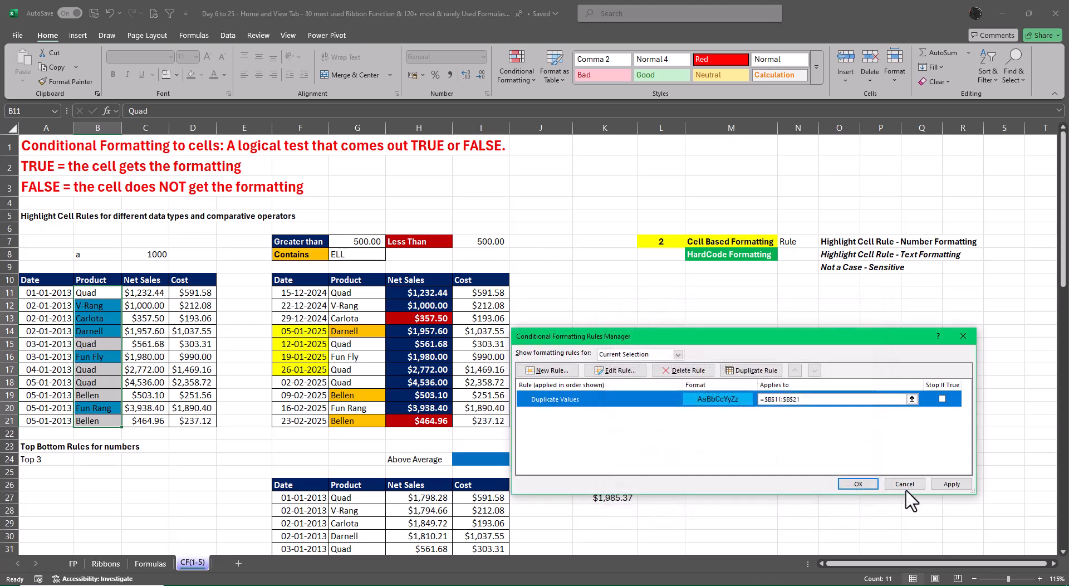
left_click(858, 483)
left_click(867, 410)
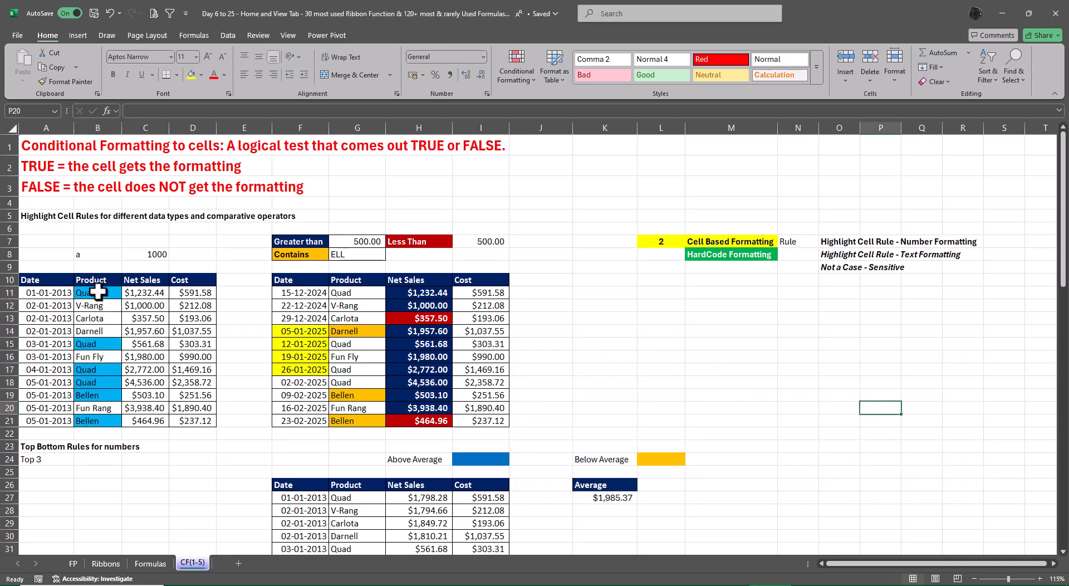
Review the conditional formatting rule on the products in B11:B21 in the Rules Manager without changing it
left_click_drag(91, 292, 98, 421)
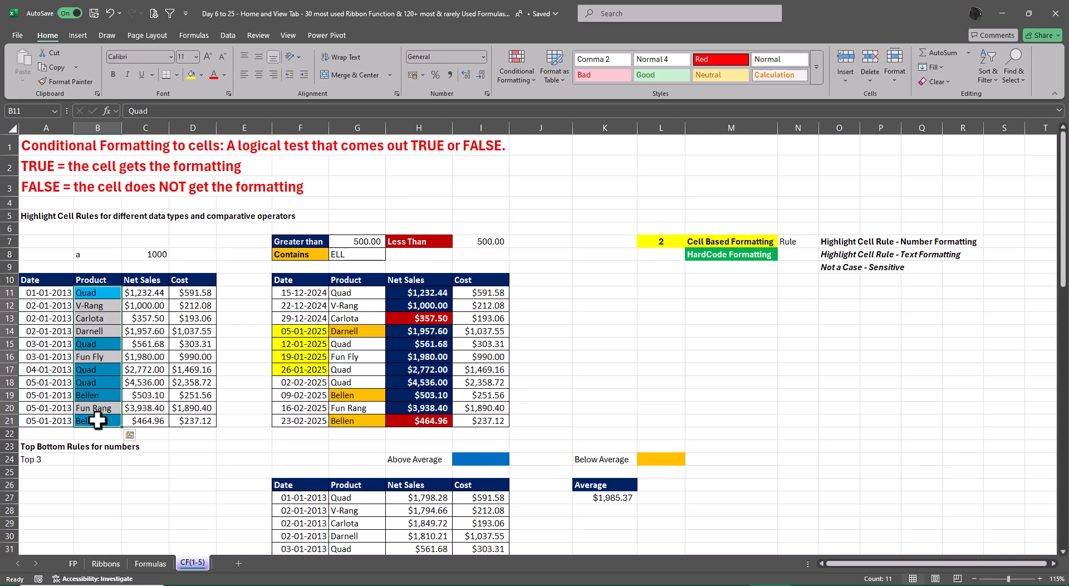
key("alt+h")
key("l")
key("r")
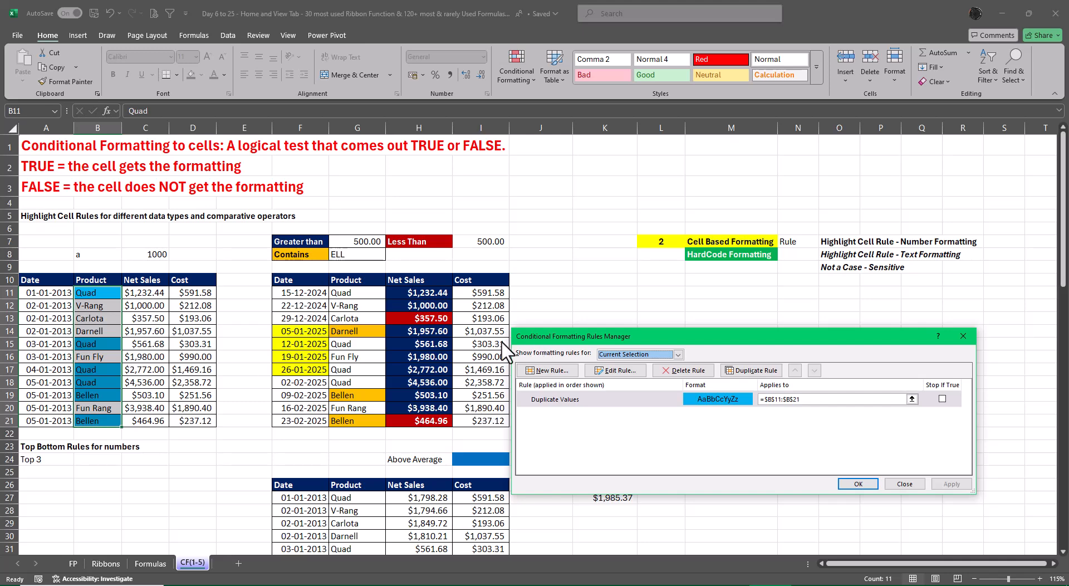
left_click(903, 483)
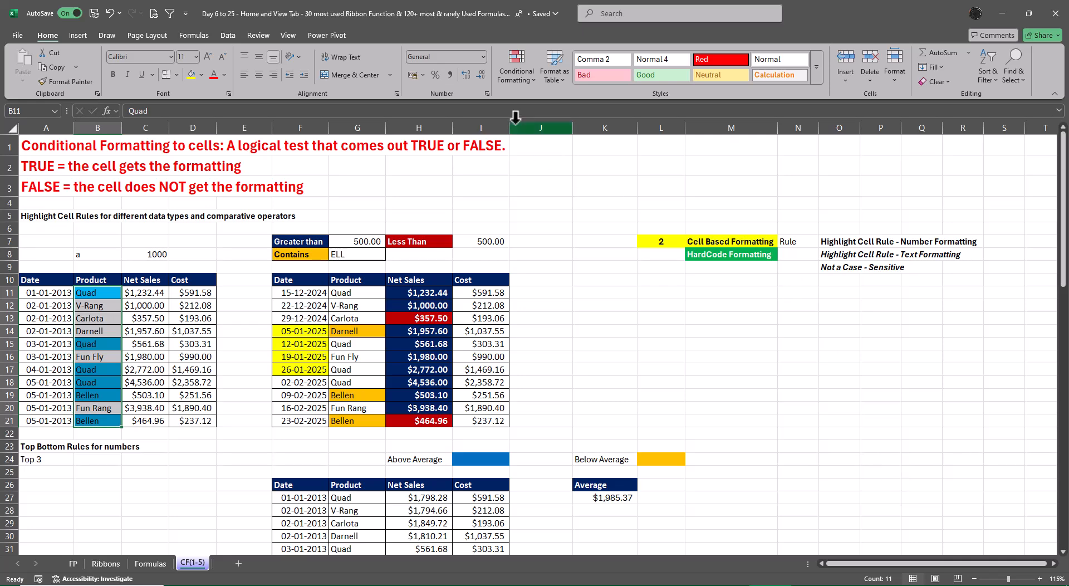
left_click(527, 66)
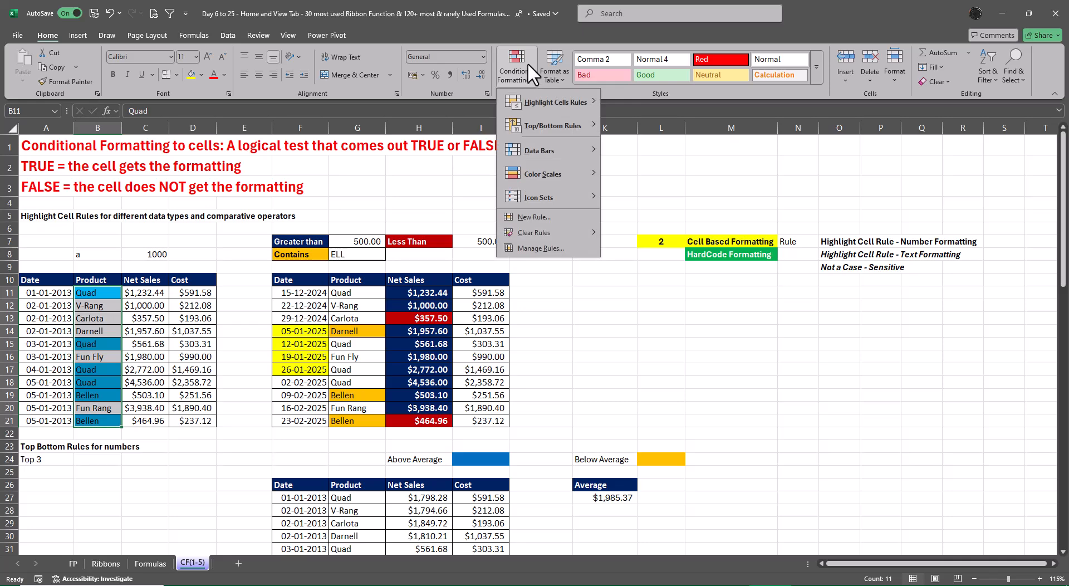
left_click(526, 64)
Check the Net Sales range H27:H37 in the Top Bottom Rules section and inspect the average formula in K27
scroll(750, 396, "down", 1)
scroll(752, 395, "down", 4)
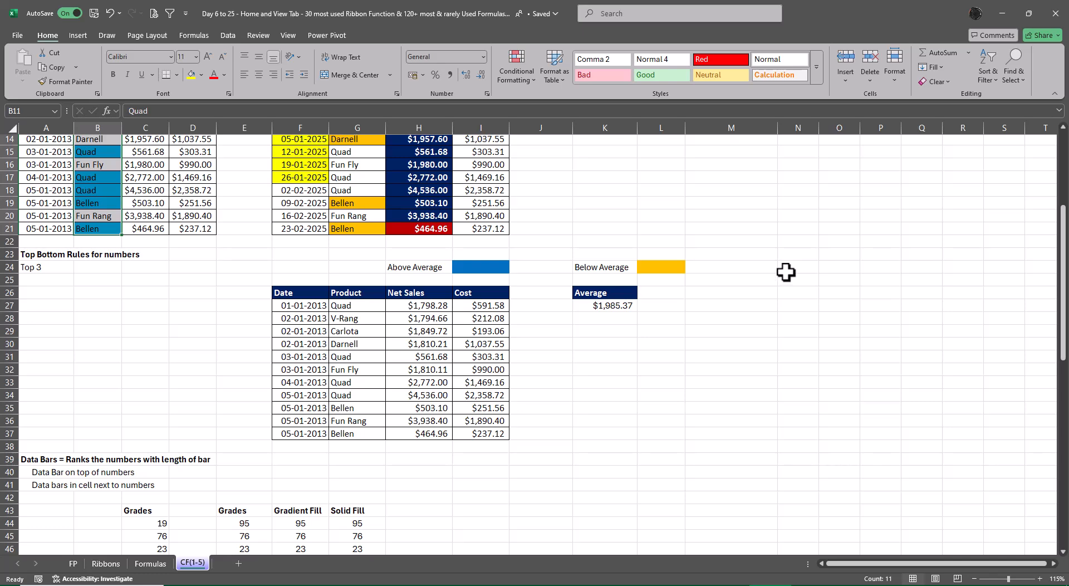
left_click_drag(425, 305, 425, 436)
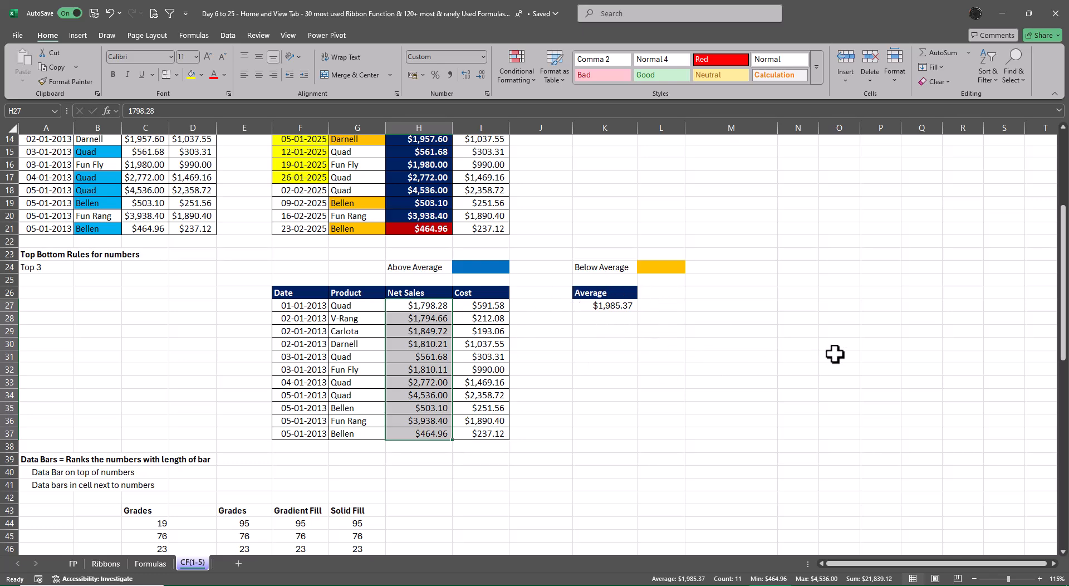
left_click(632, 306)
key("F2")
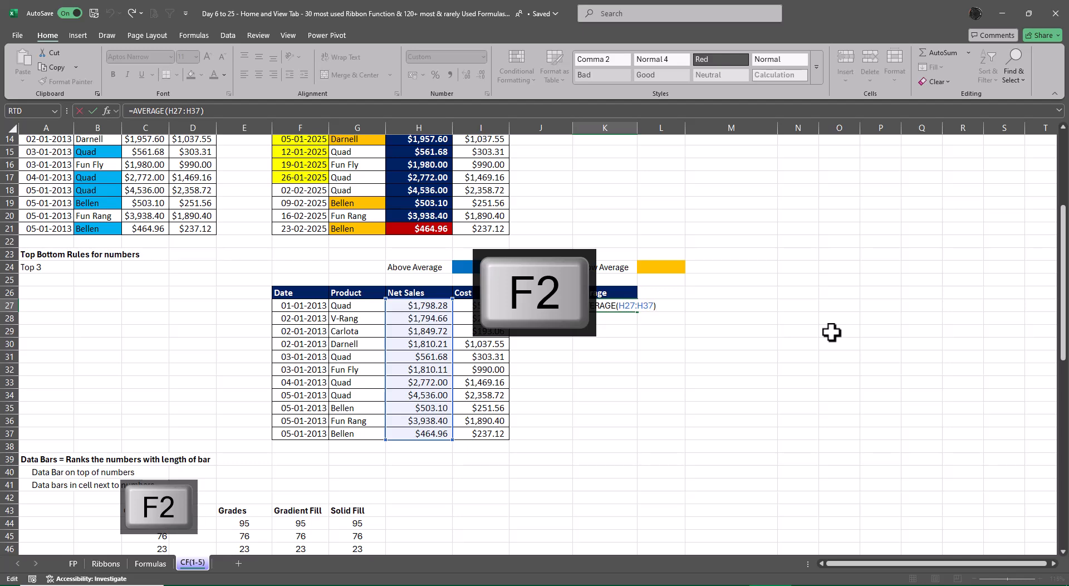
key("ctrl+Return")
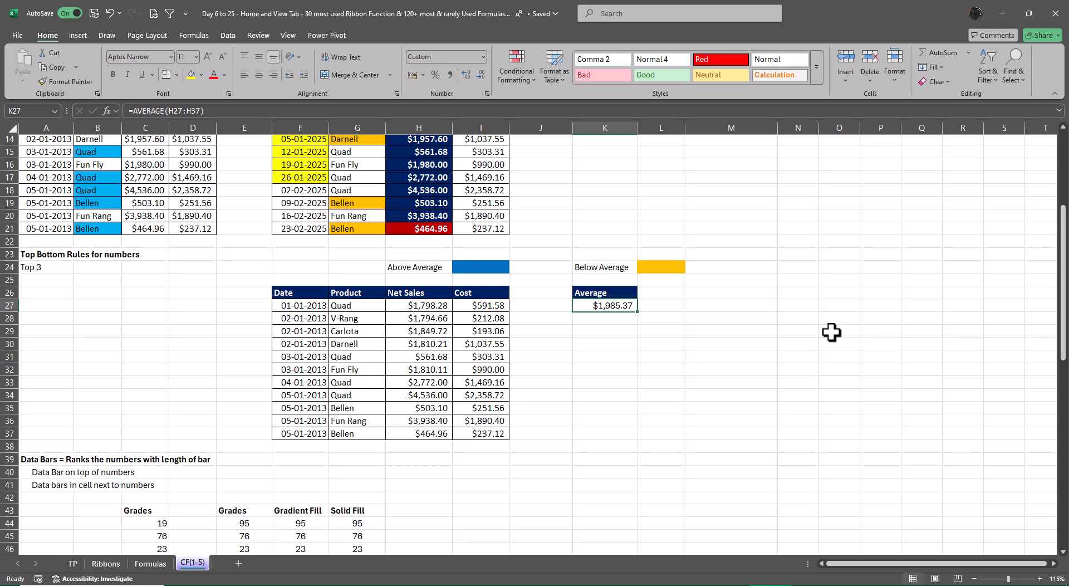
left_click(774, 345)
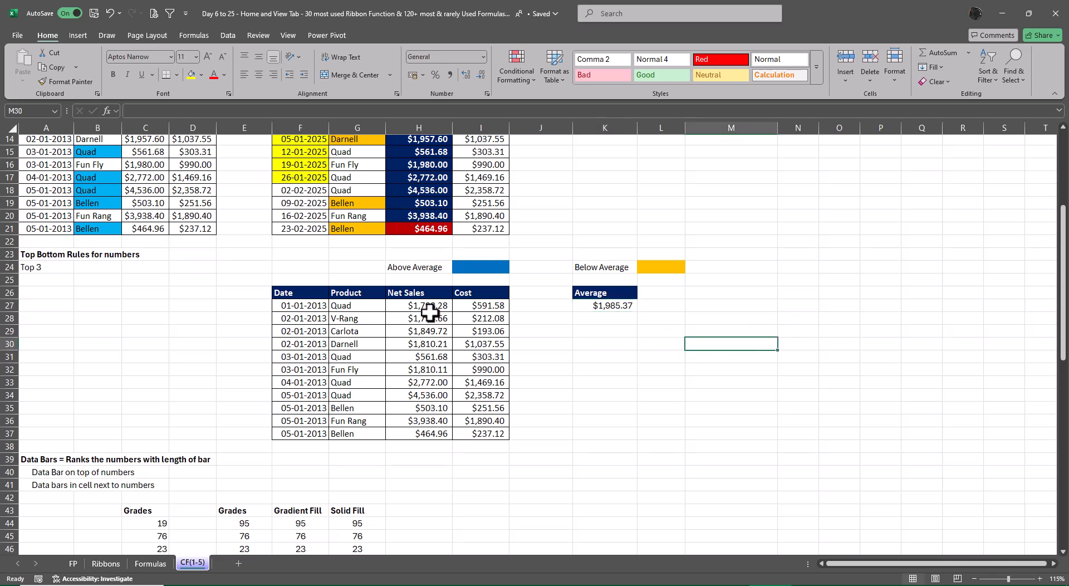
Start an Above Average rule on the Net Sales values in H27:H37 and choose a custom format for it
left_click_drag(426, 305, 430, 432)
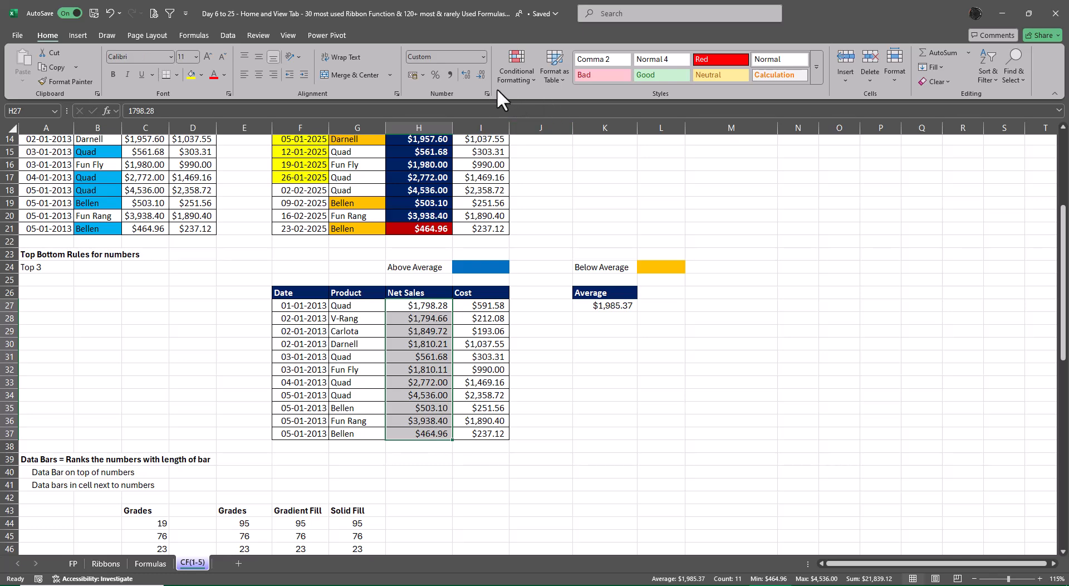
left_click(512, 65)
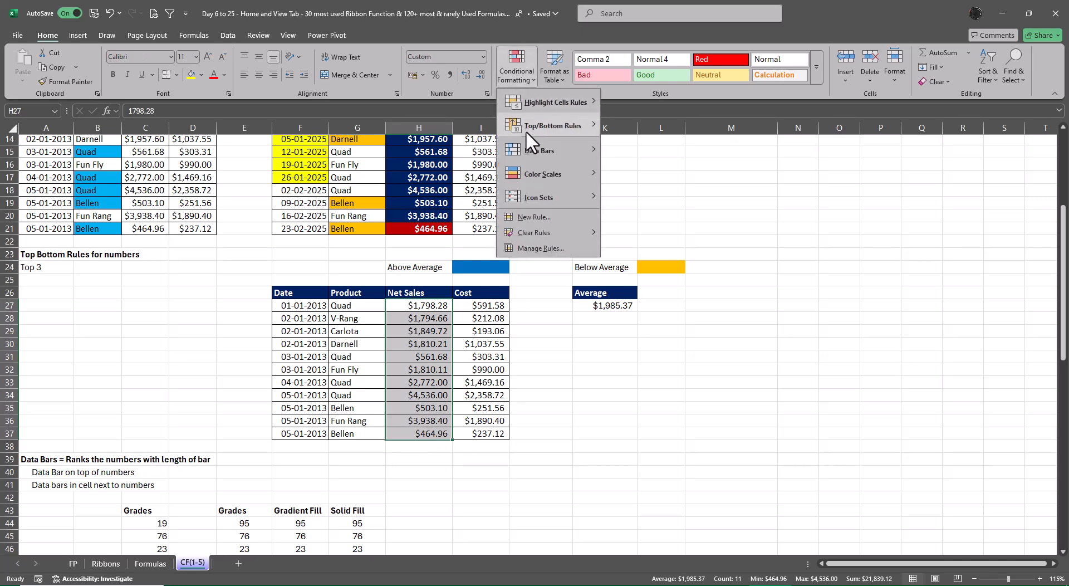
mouse_move(524, 131)
left_click(649, 219)
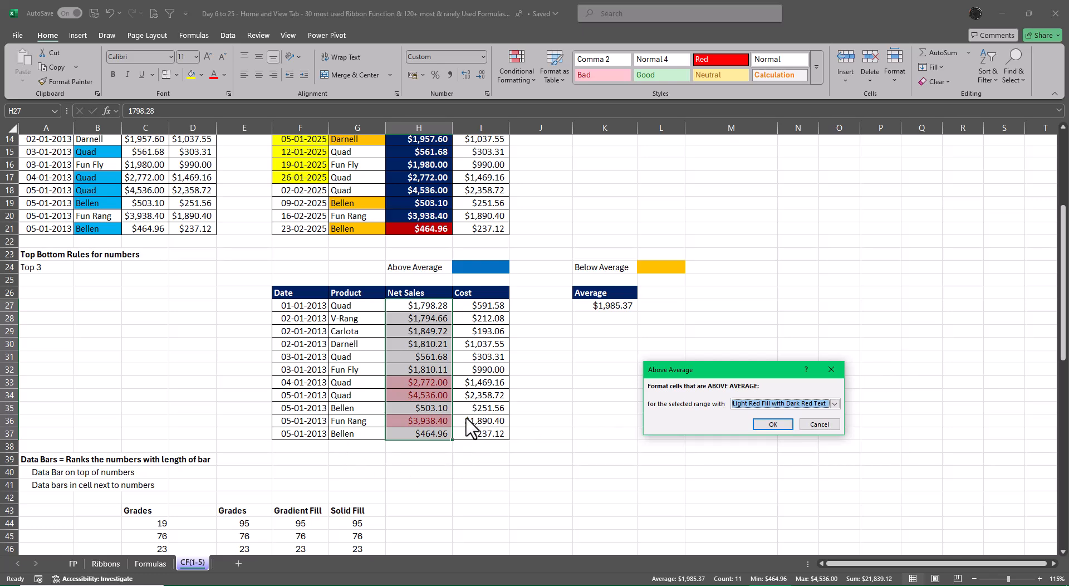
left_click(835, 404)
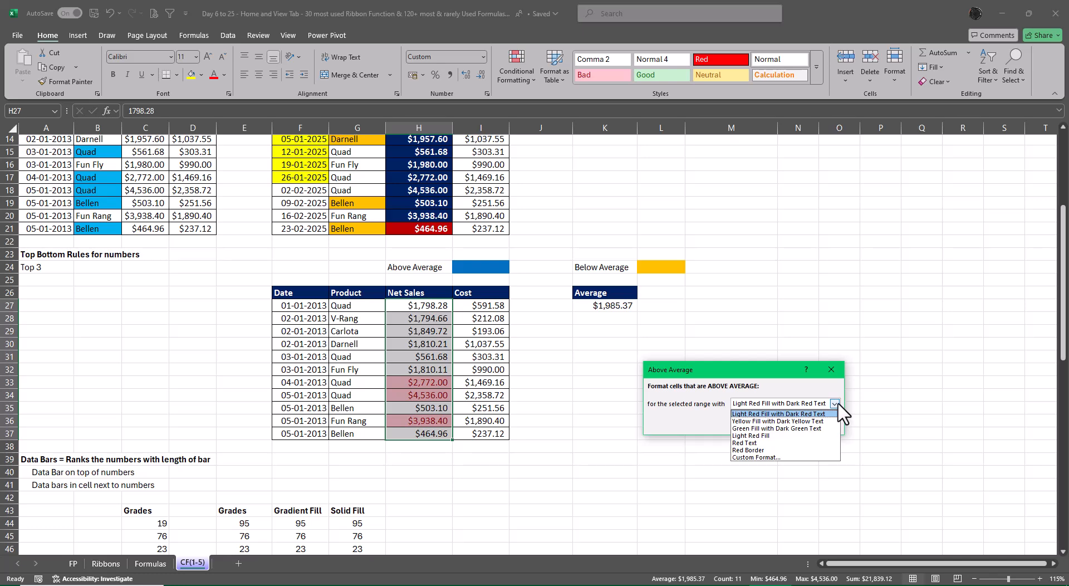
left_click(760, 457)
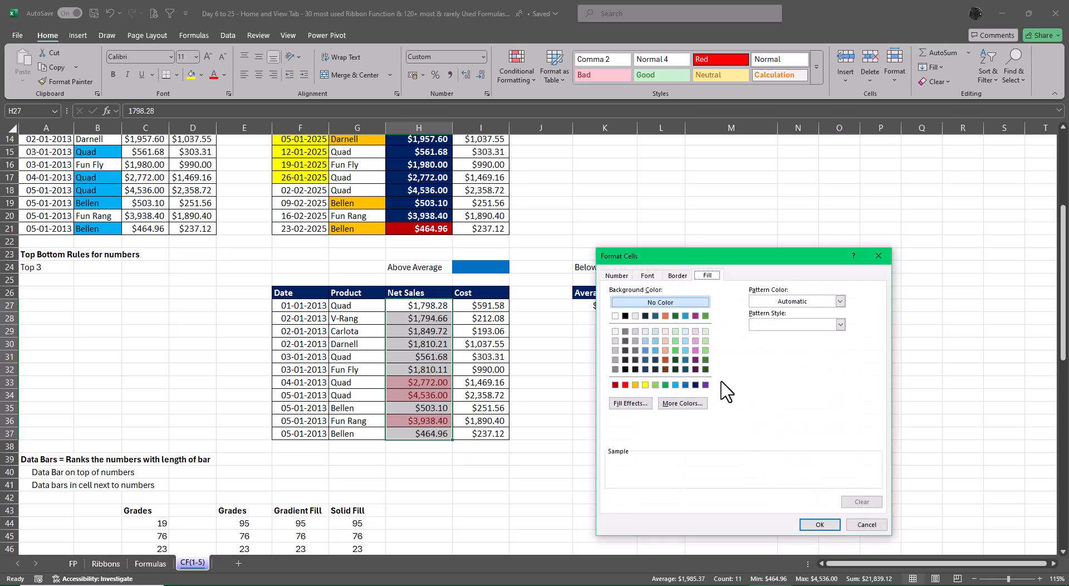
Give the Above Average rule a light blue fill with a bold white font and apply it to the Net Sales values
left_click(675, 384)
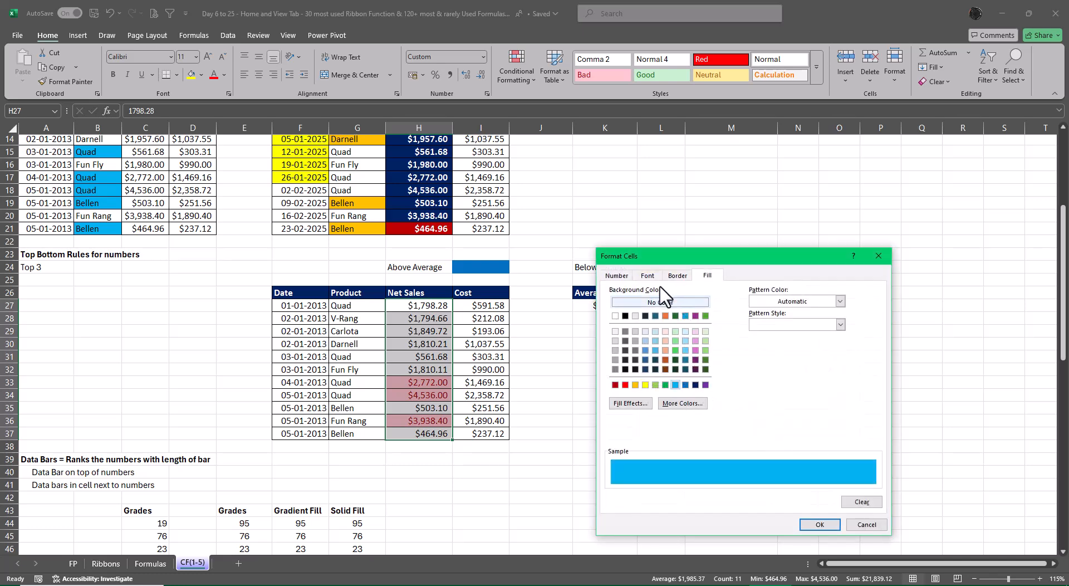
left_click(647, 275)
left_click(767, 325)
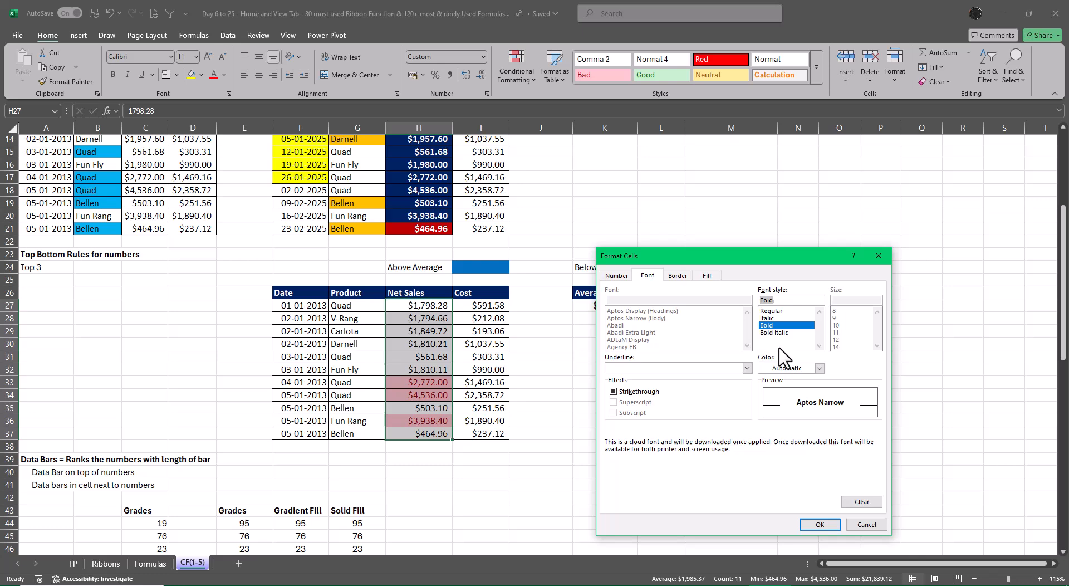
left_click(819, 367)
left_click(767, 415)
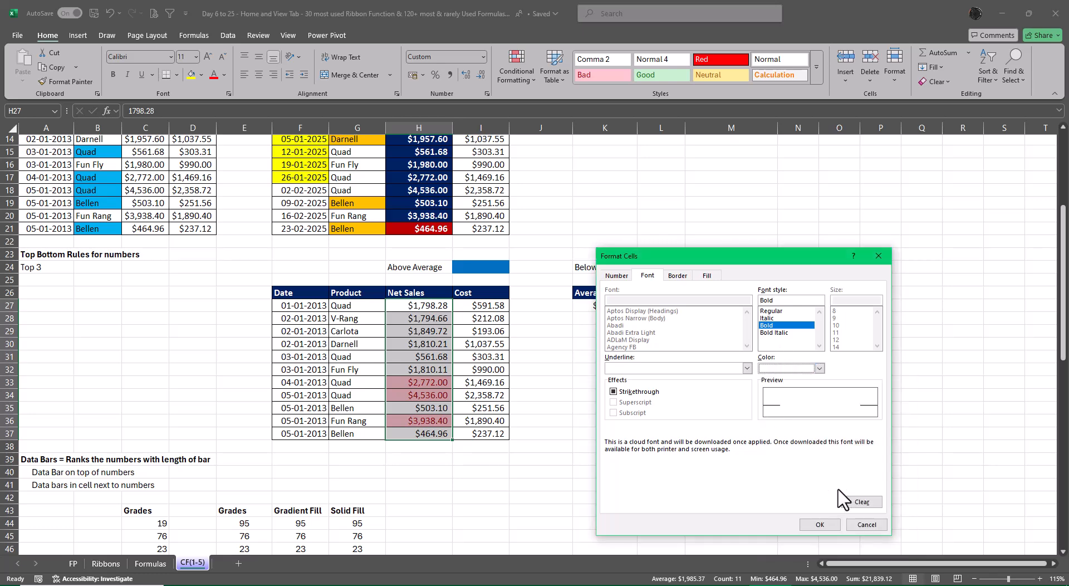
left_click(830, 524)
left_click(773, 424)
left_click(886, 346)
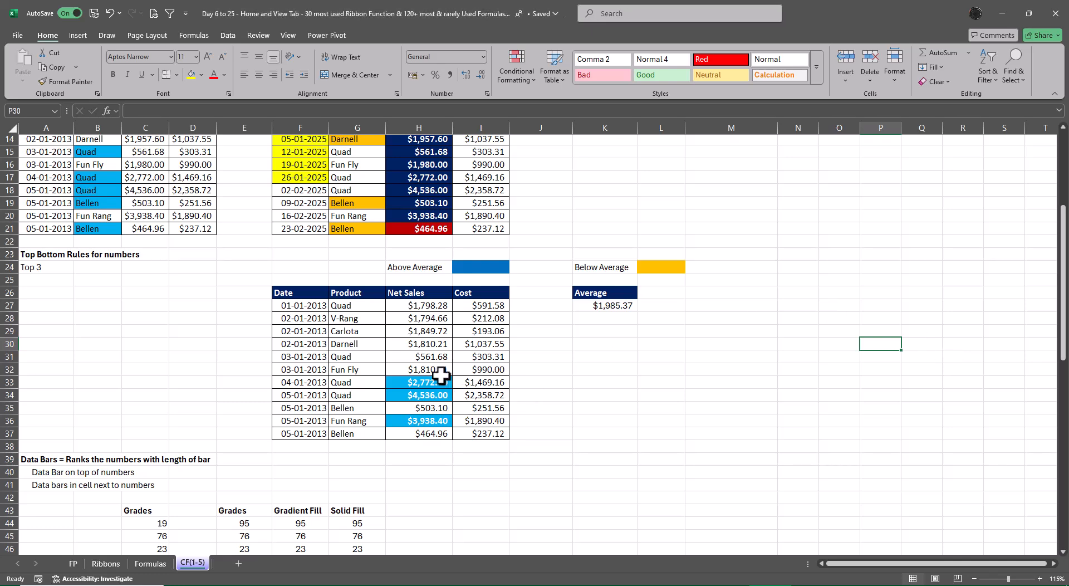
Edit the Above Average rule on H27:H37 to use the darker blue fill matching the I24 colour key, and apply it
left_click(489, 267)
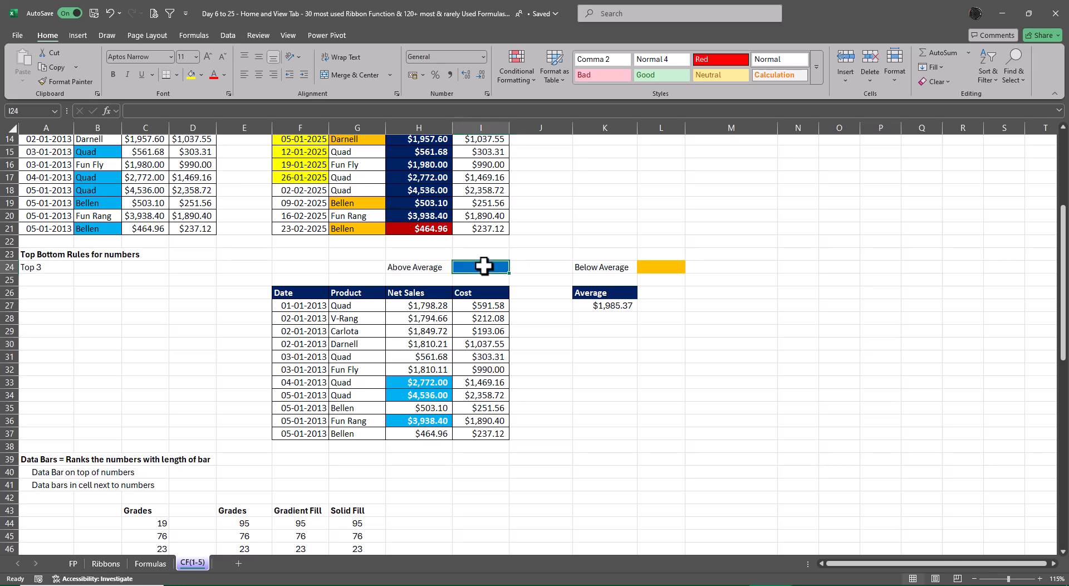
left_click_drag(424, 308, 409, 433)
left_click(516, 69)
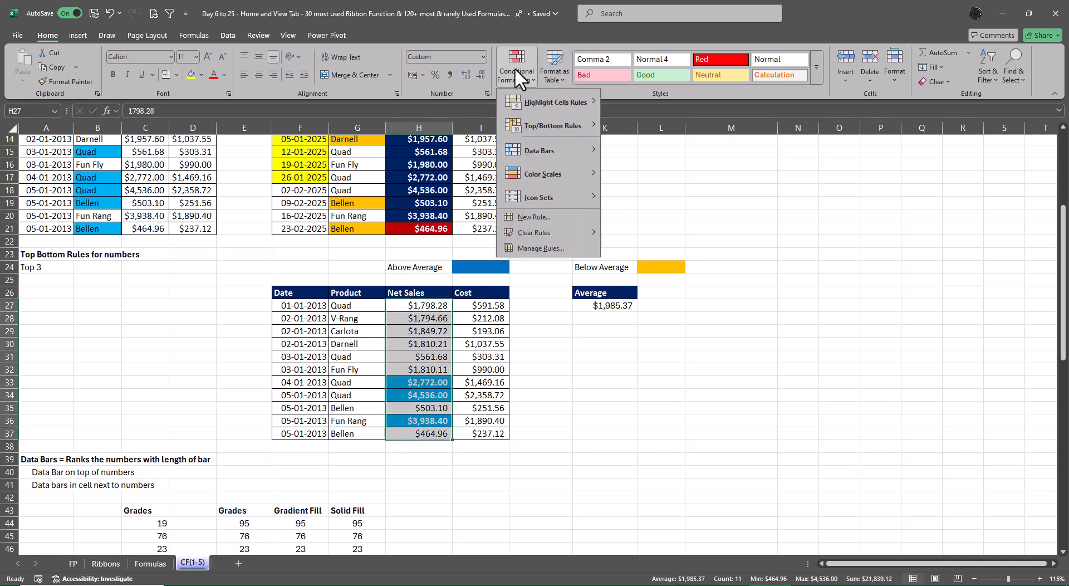
left_click(533, 249)
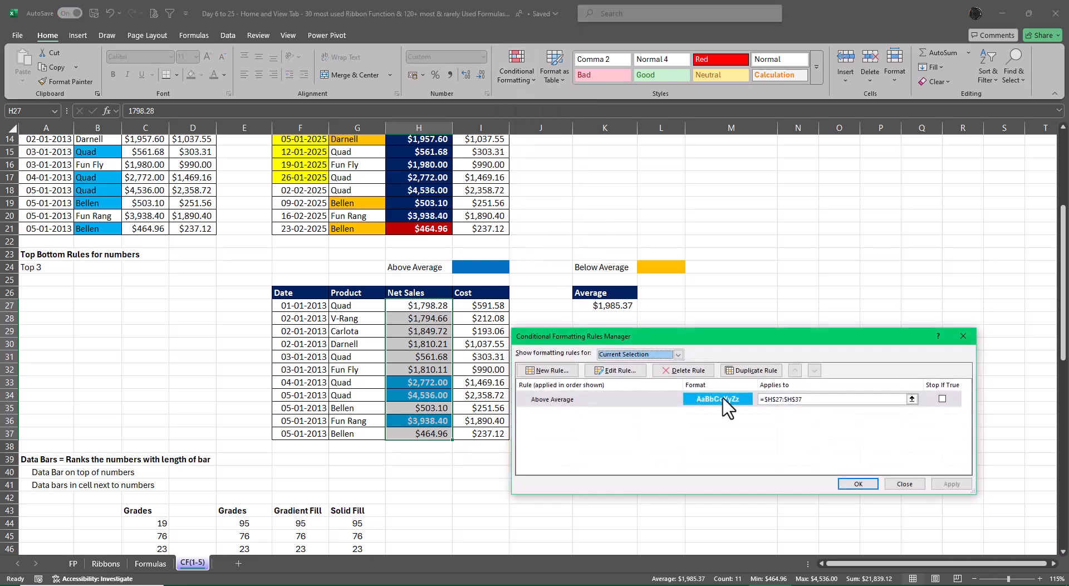
left_click(624, 372)
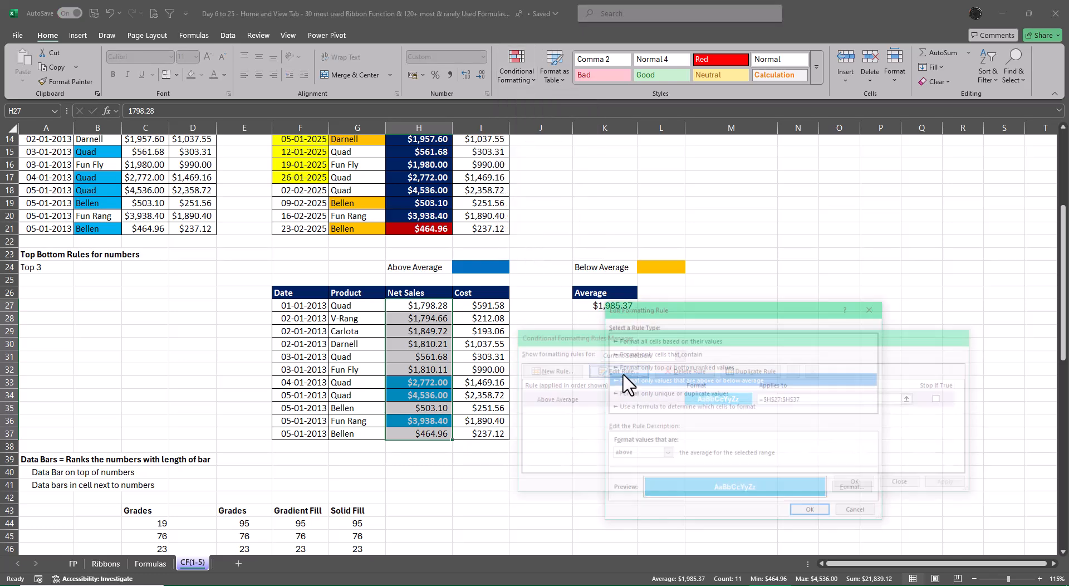
left_click(851, 487)
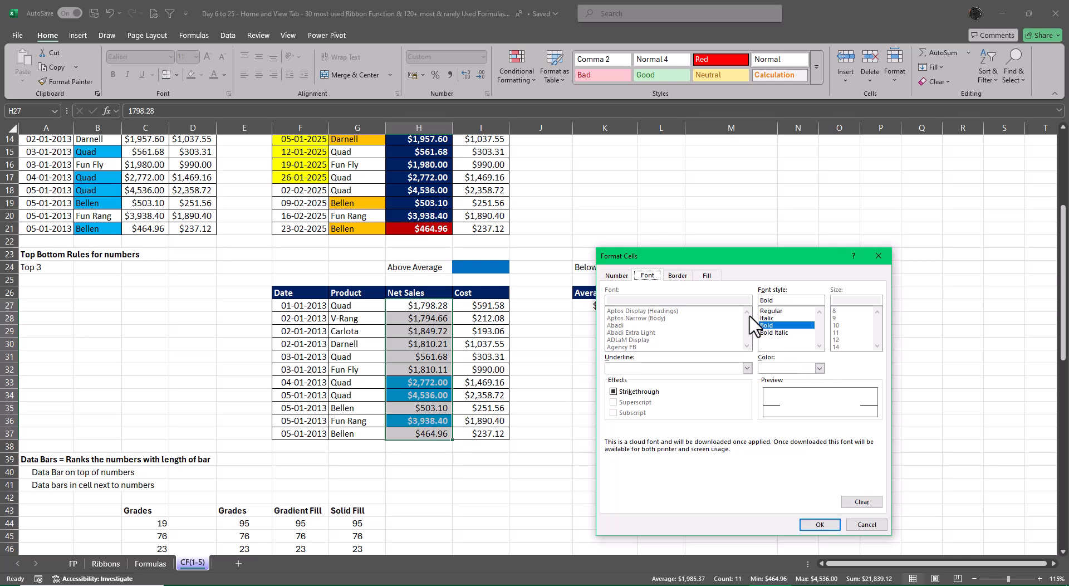
left_click(711, 276)
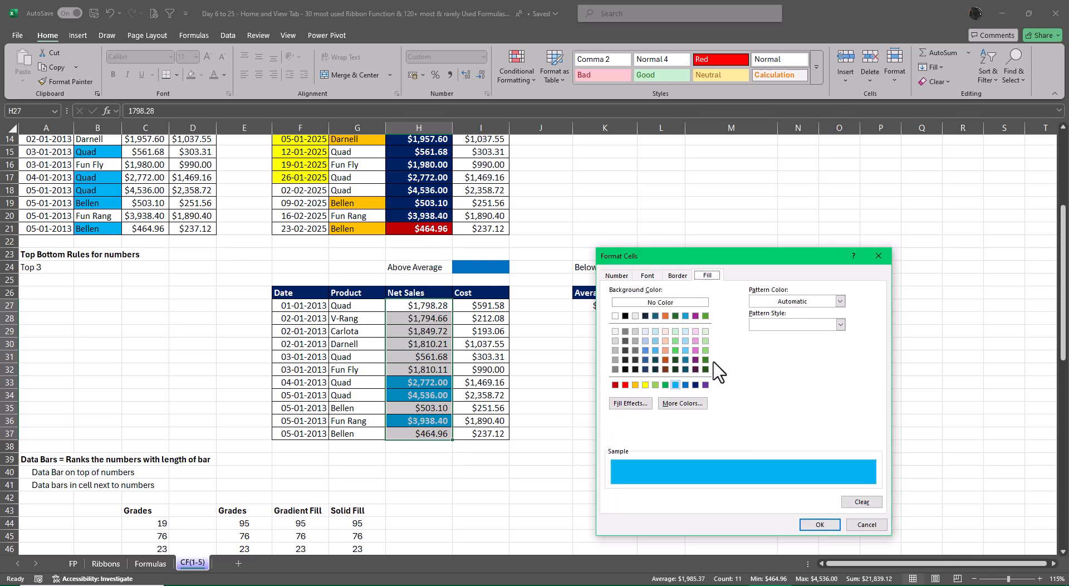
left_click(685, 385)
left_click(820, 524)
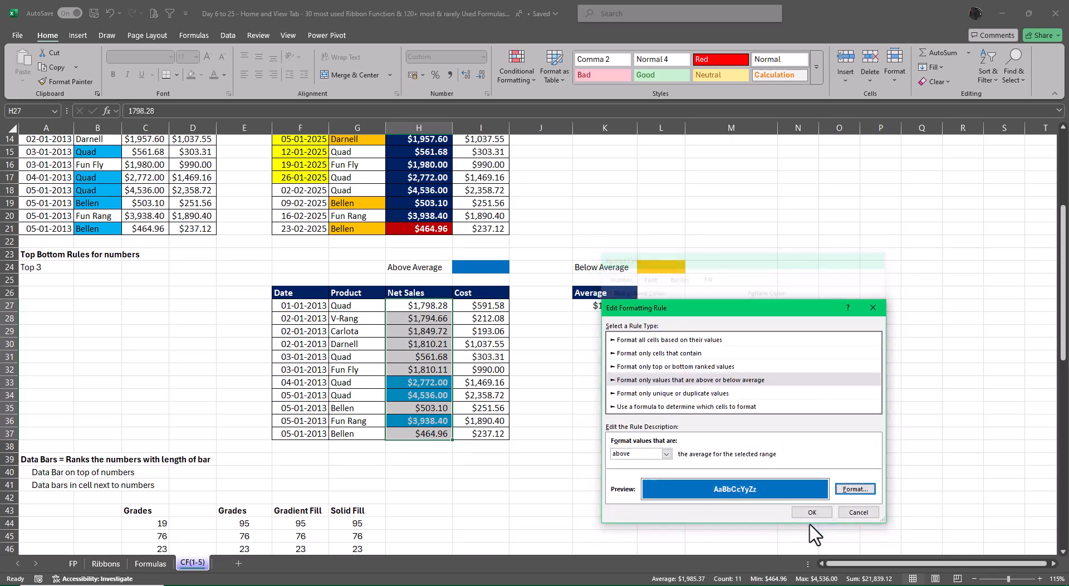
left_click(814, 511)
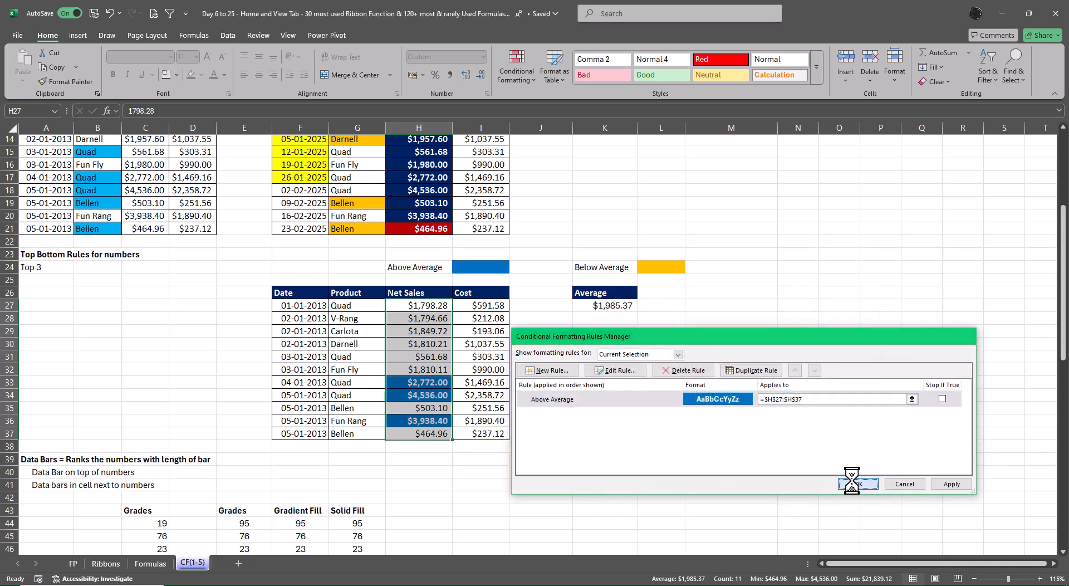
left_click(856, 483)
left_click(868, 310)
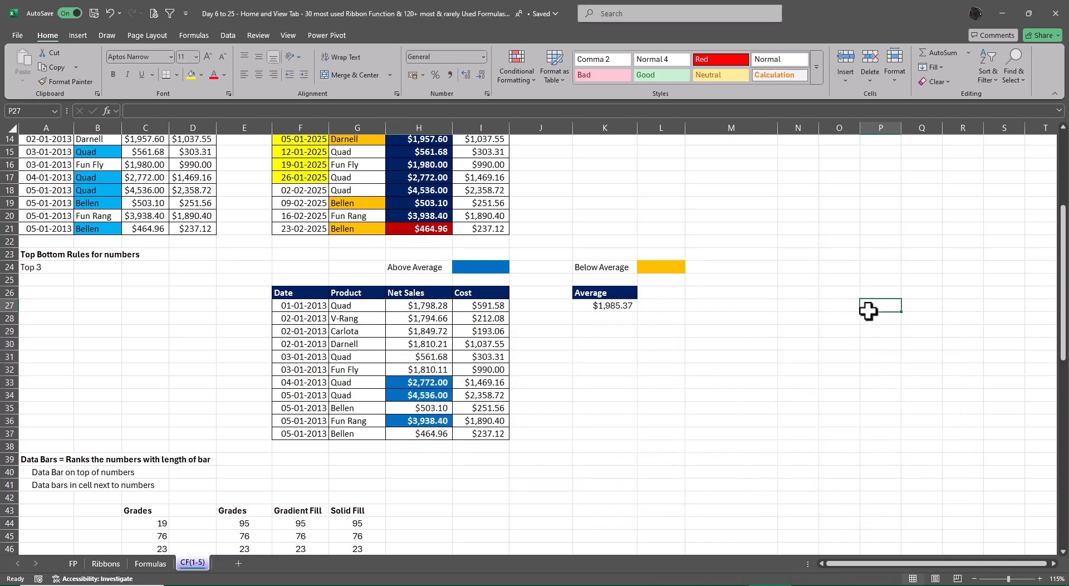
Start a Below Average rule on the Net Sales values in H27:H37 and choose a custom format for it
left_click_drag(416, 305, 412, 432)
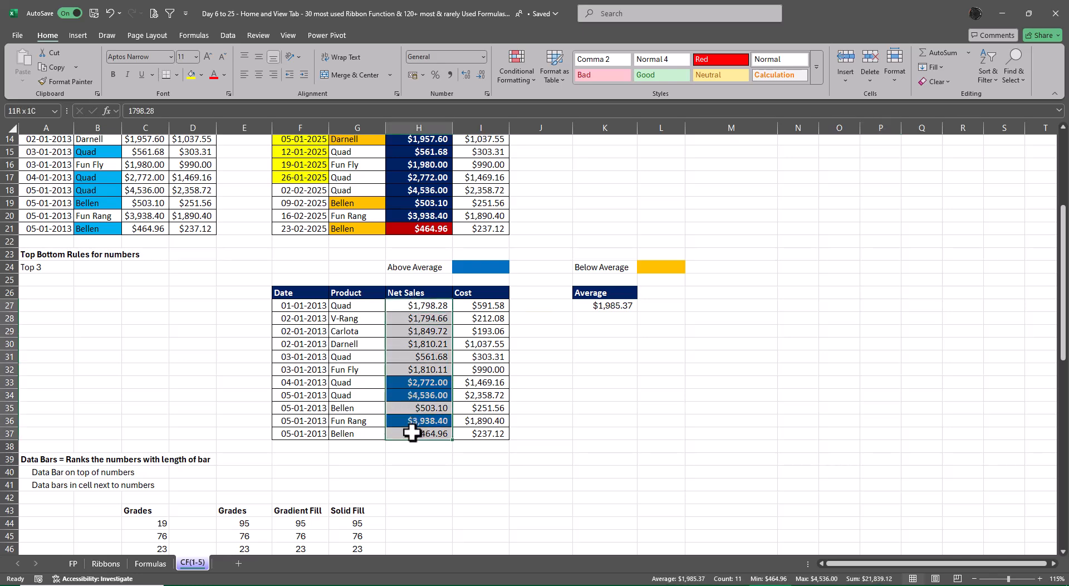
left_click(517, 68)
mouse_move(547, 126)
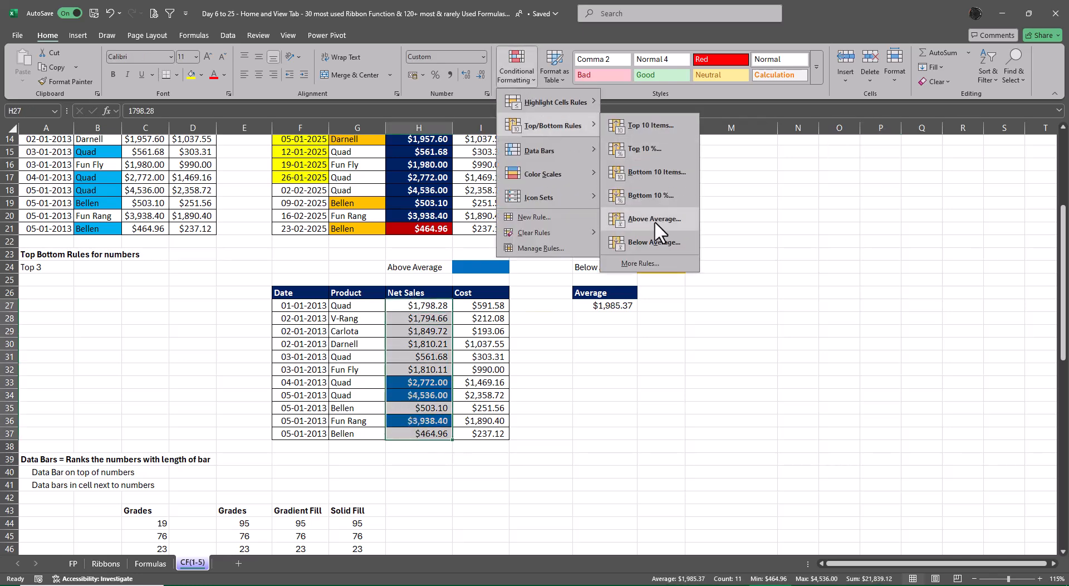
left_click(653, 237)
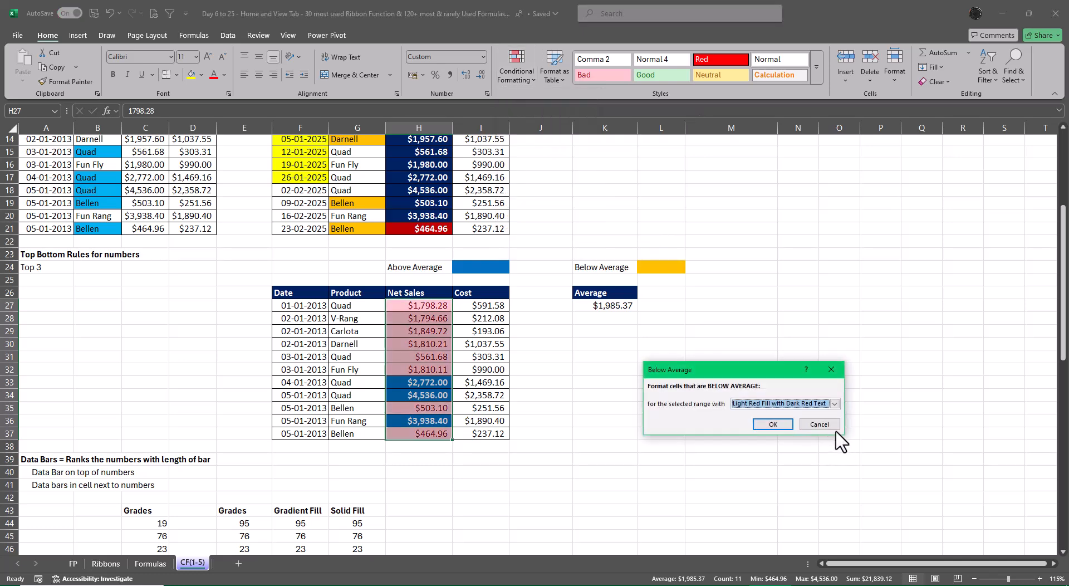
left_click(770, 404)
left_click(760, 467)
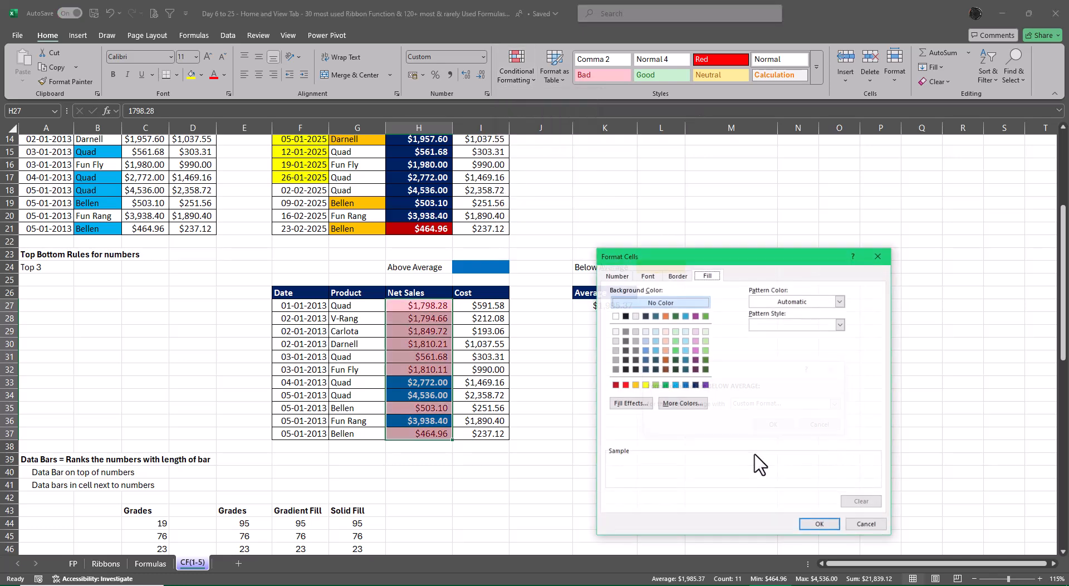
Give the Below Average rule an orange fill with a bold font and apply it to the Net Sales values
left_click(636, 385)
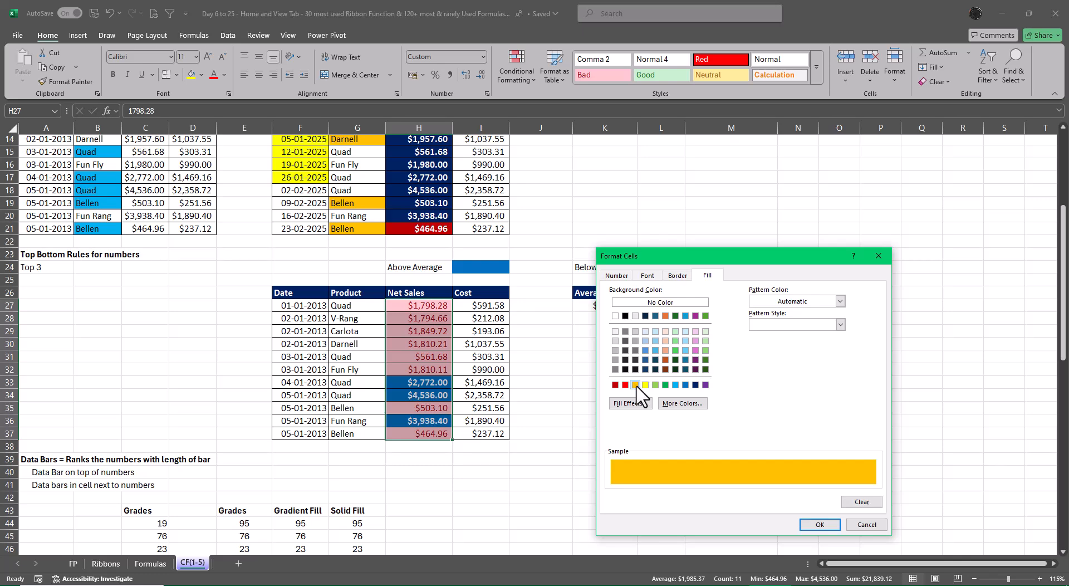
left_click(649, 275)
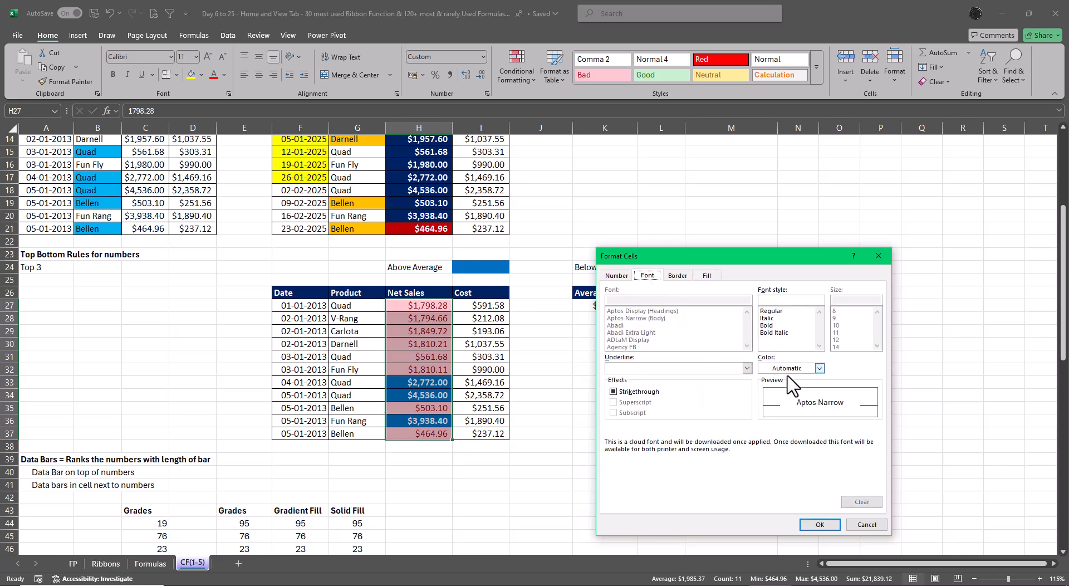
left_click(771, 325)
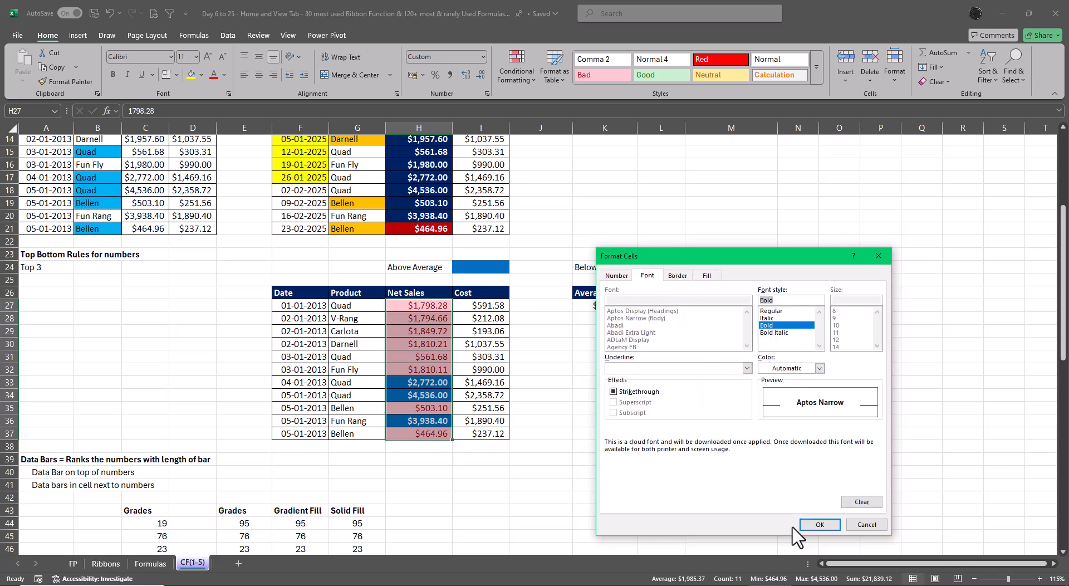
left_click(818, 525)
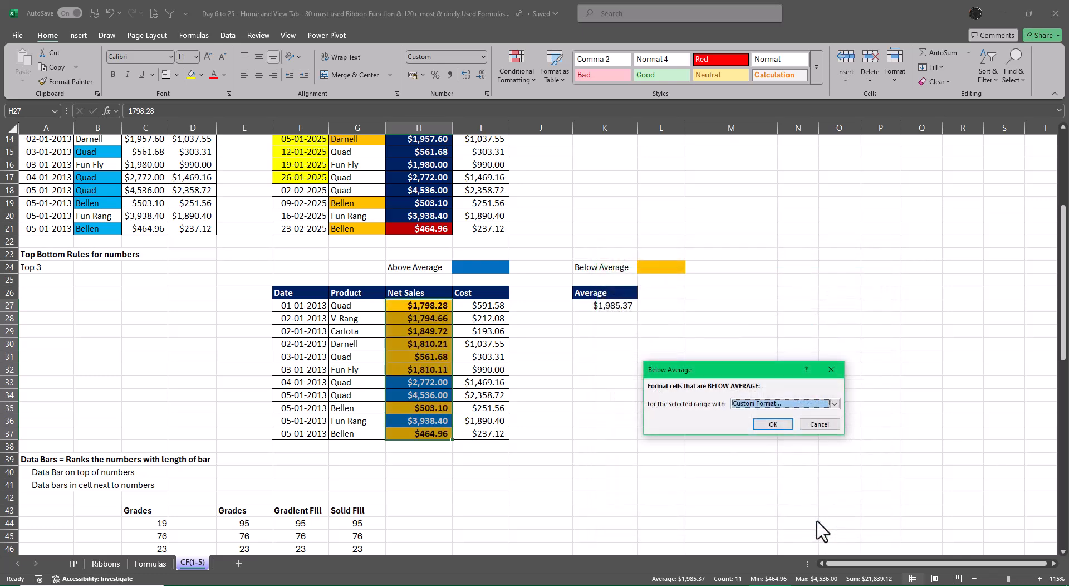
left_click(772, 424)
left_click(961, 356)
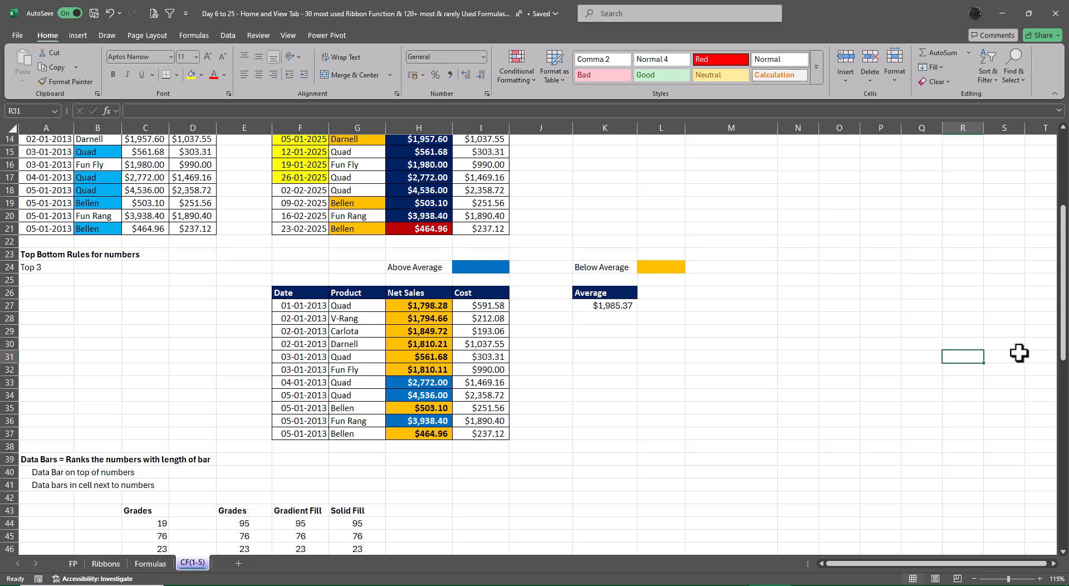
left_click(513, 75)
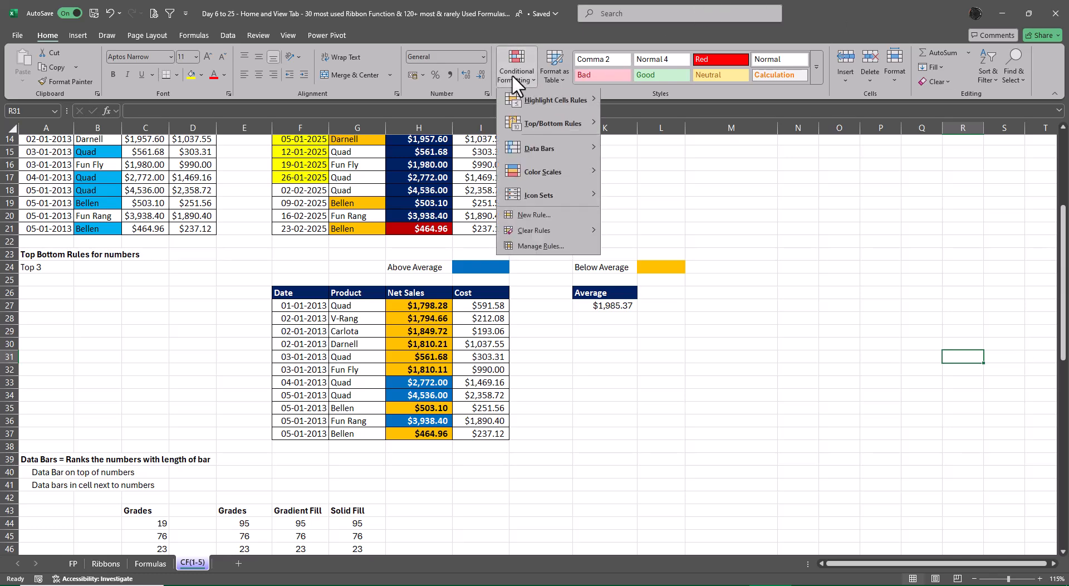
mouse_move(550, 127)
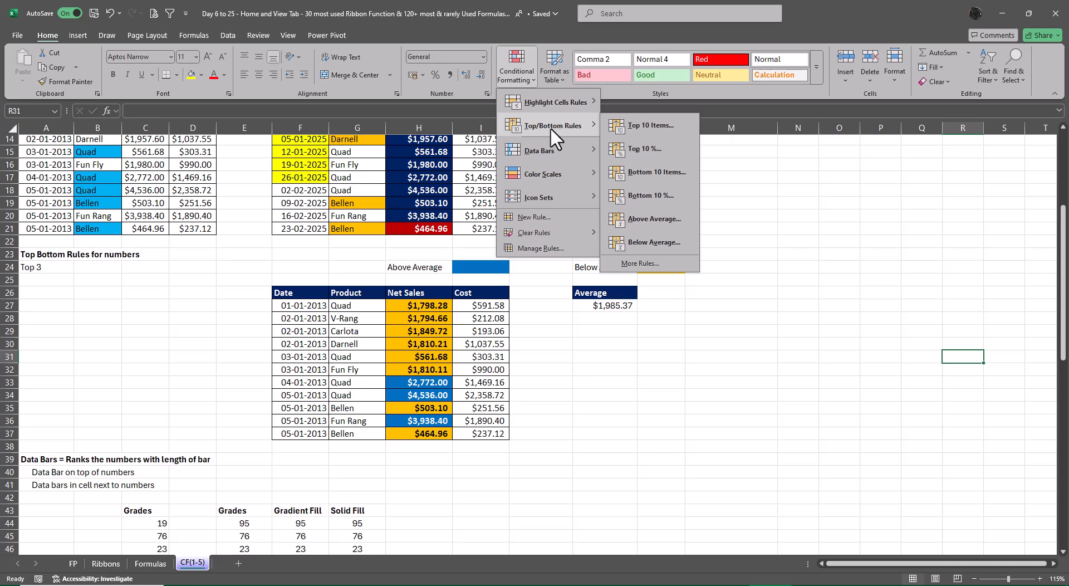
left_click(761, 274)
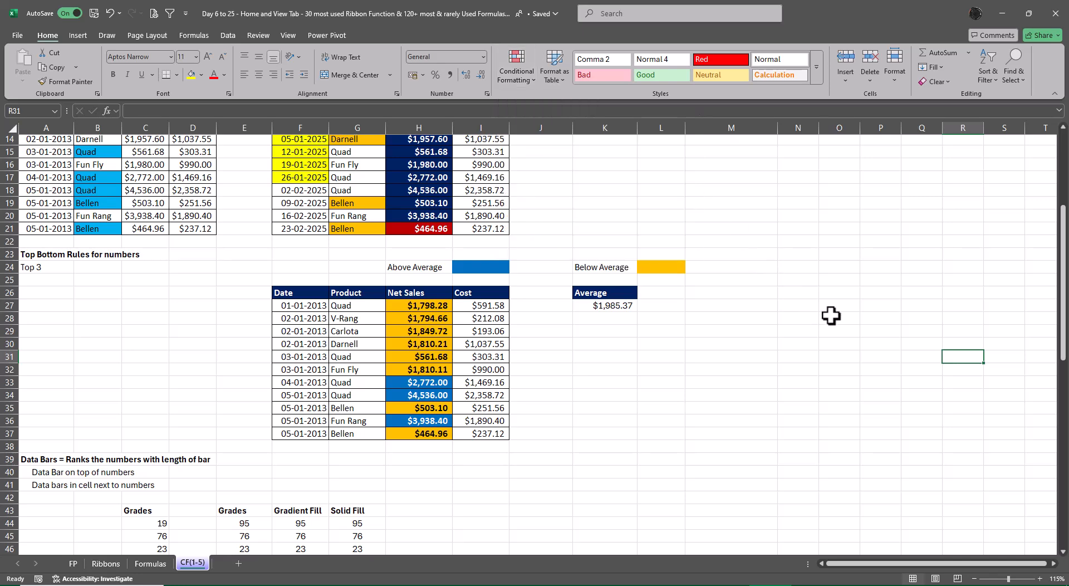
Look over the Grades, Gradient Fill and Solid Fill columns in E43:G53 of the Data Bars section
scroll(697, 294, "down", 5)
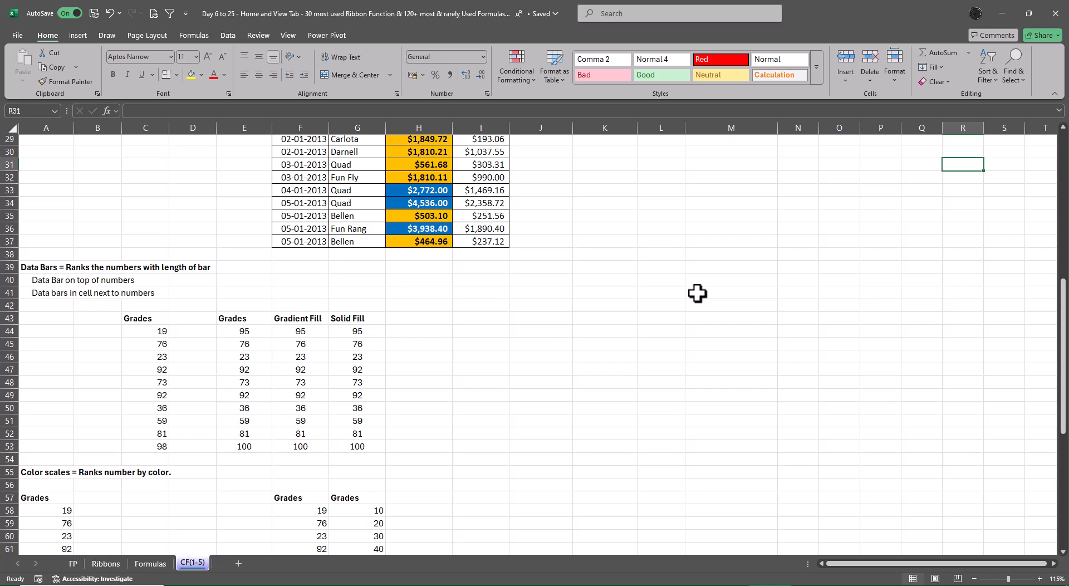
left_click_drag(245, 321, 250, 448)
left_click(303, 321)
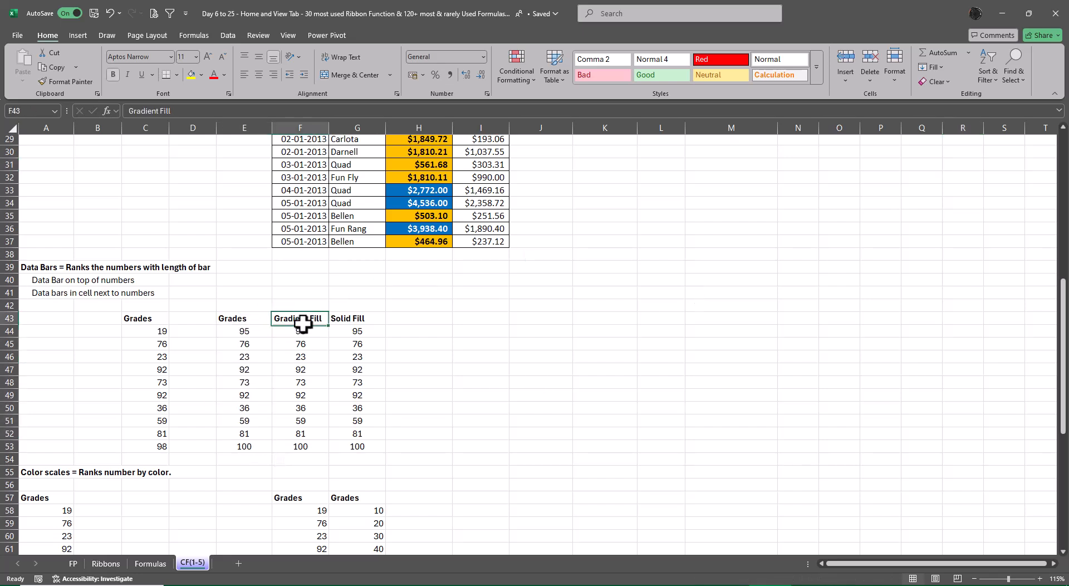
left_click_drag(303, 322, 299, 446)
left_click(365, 319)
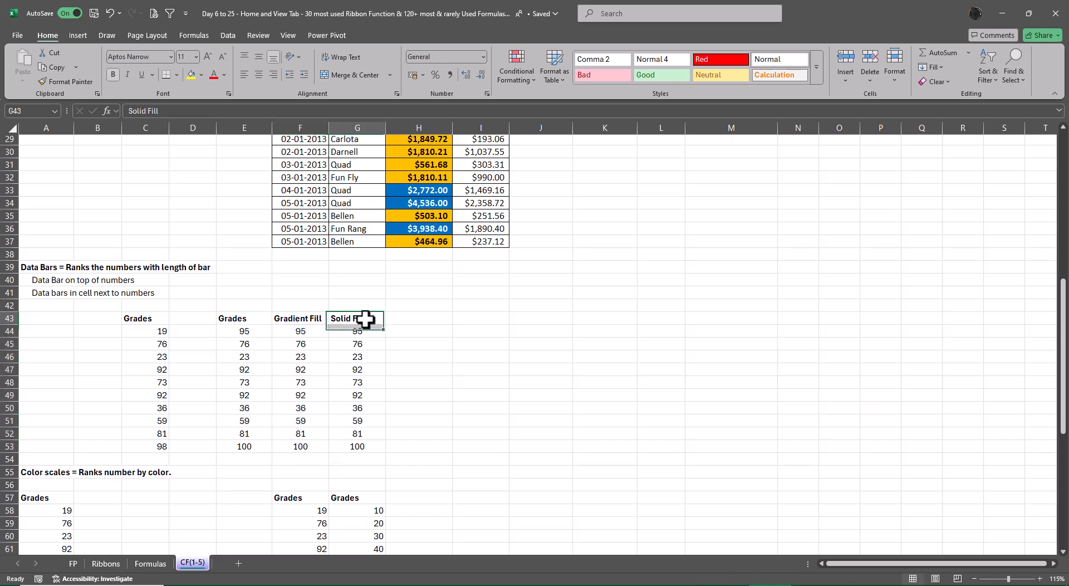
left_click_drag(366, 319, 351, 442)
left_click(536, 424)
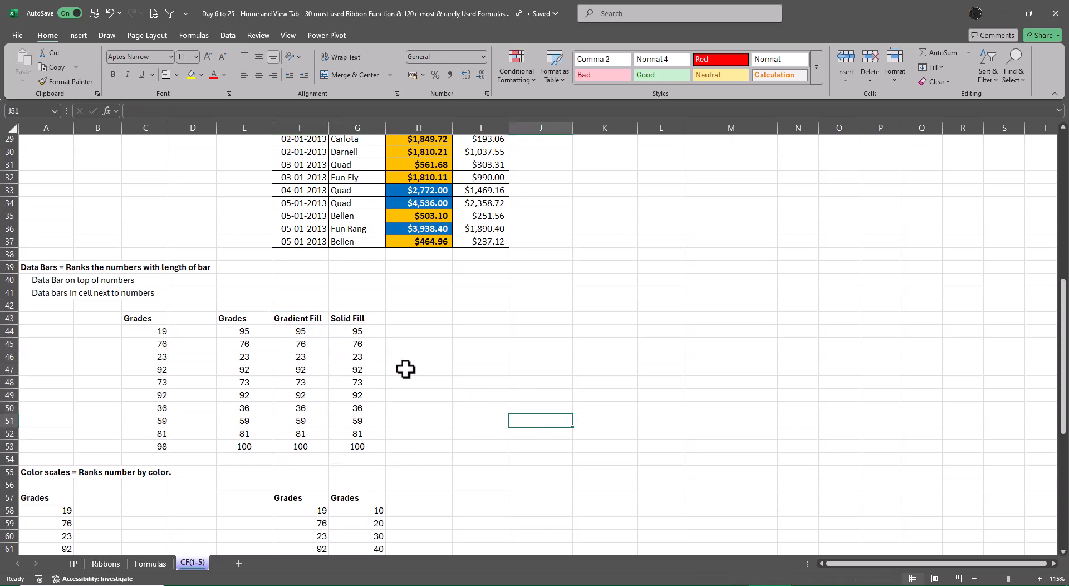
Inspect the formulas in G44 and E44 and check how the three grade columns are linked
left_click(360, 330)
key("F2")
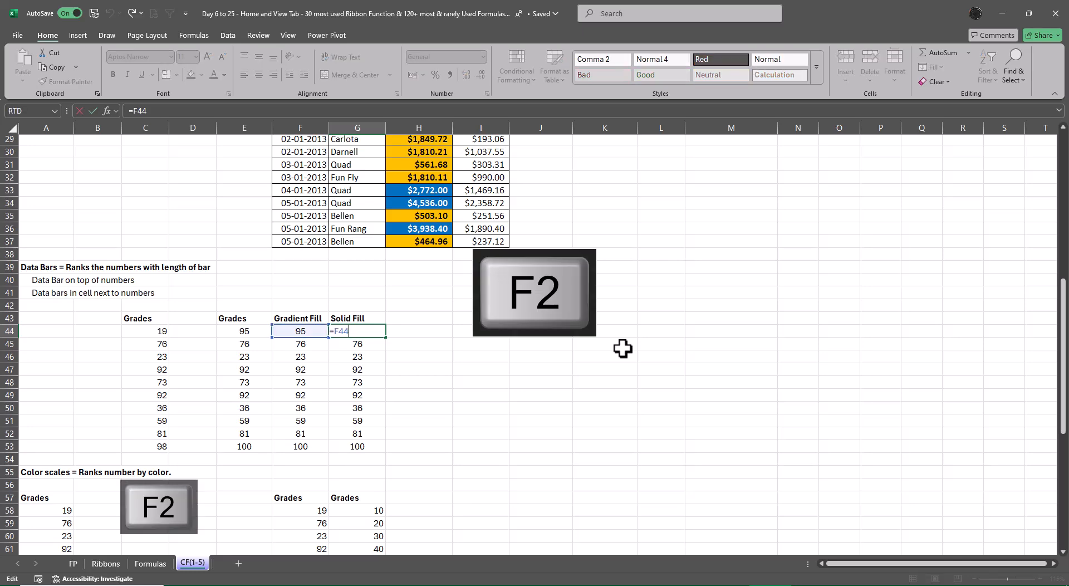
key("Escape")
key("Left")
key("Left")
key("F2")
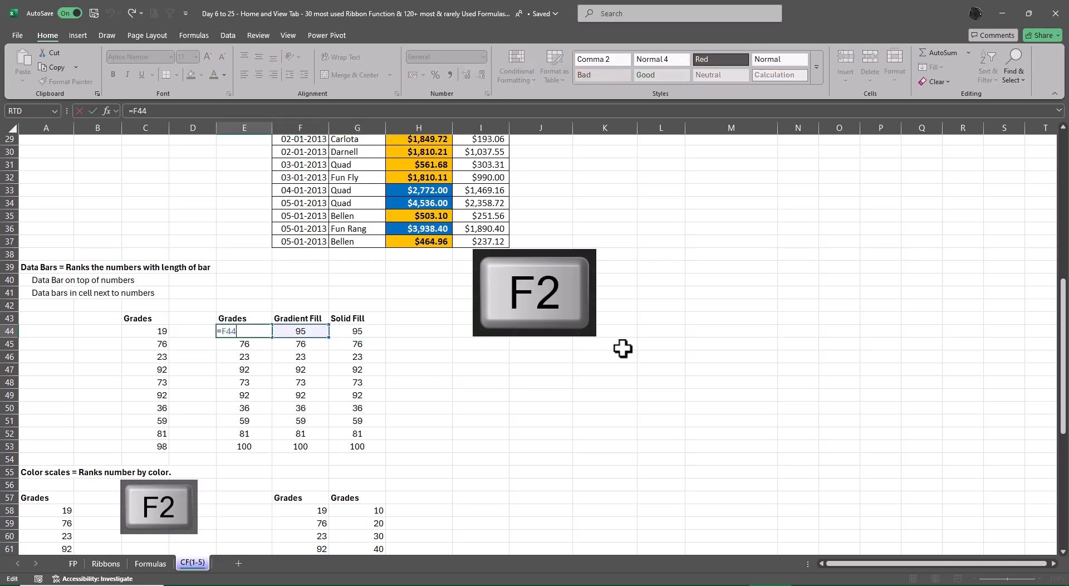
key("Escape")
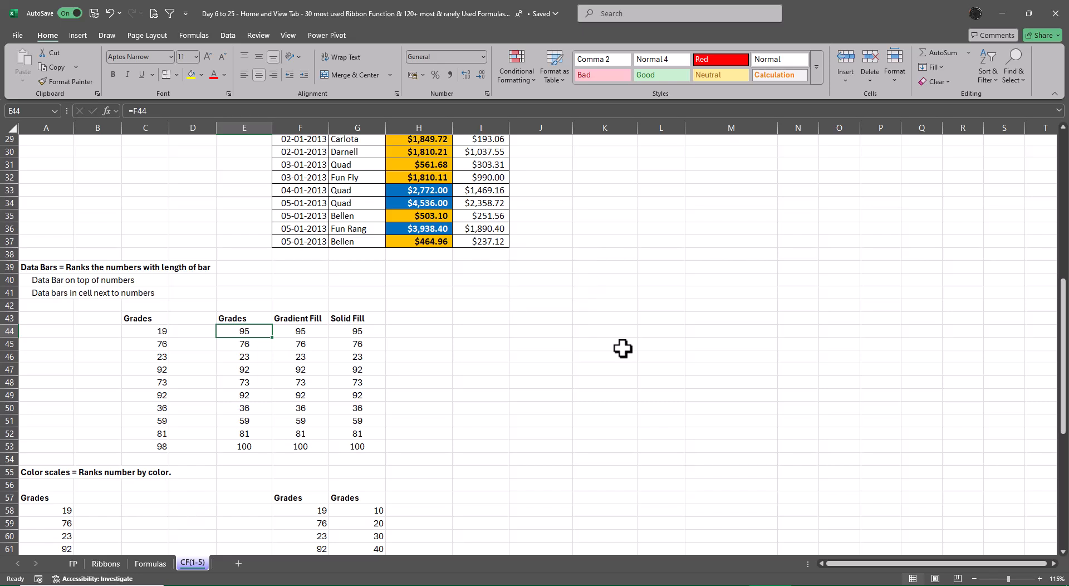
left_click_drag(239, 322, 352, 443)
left_click(786, 418)
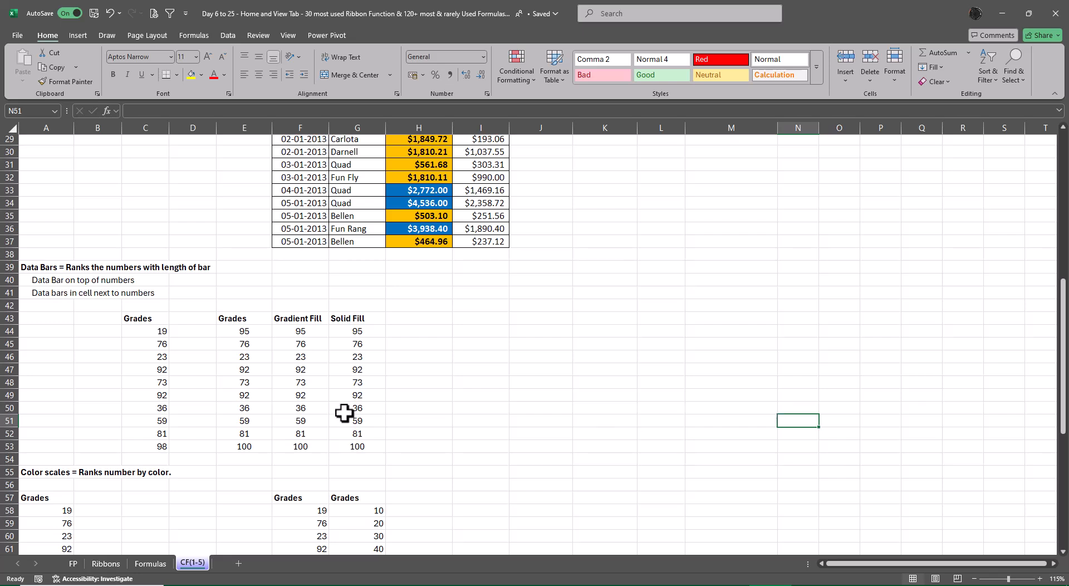
Add magenta gradient-fill data bars to the Gradient Fill grades in F44:F53
left_click_drag(305, 332, 302, 443)
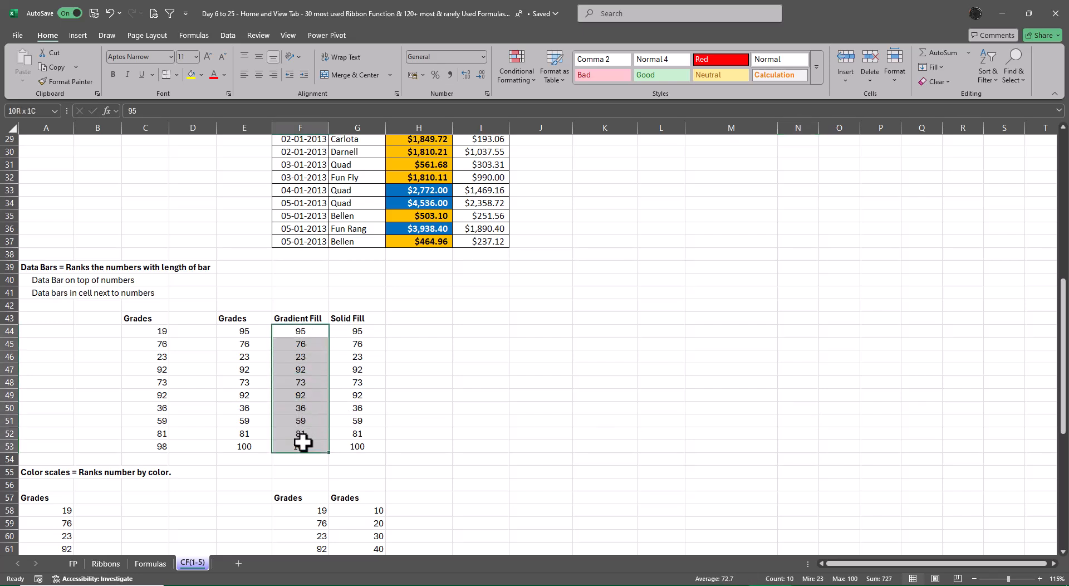
left_click(526, 70)
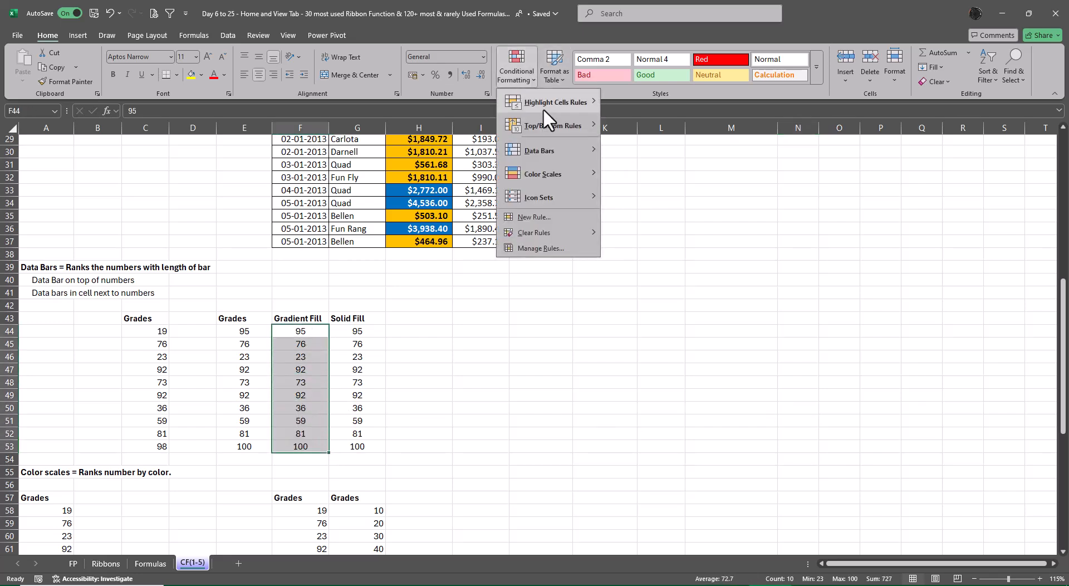
mouse_move(546, 152)
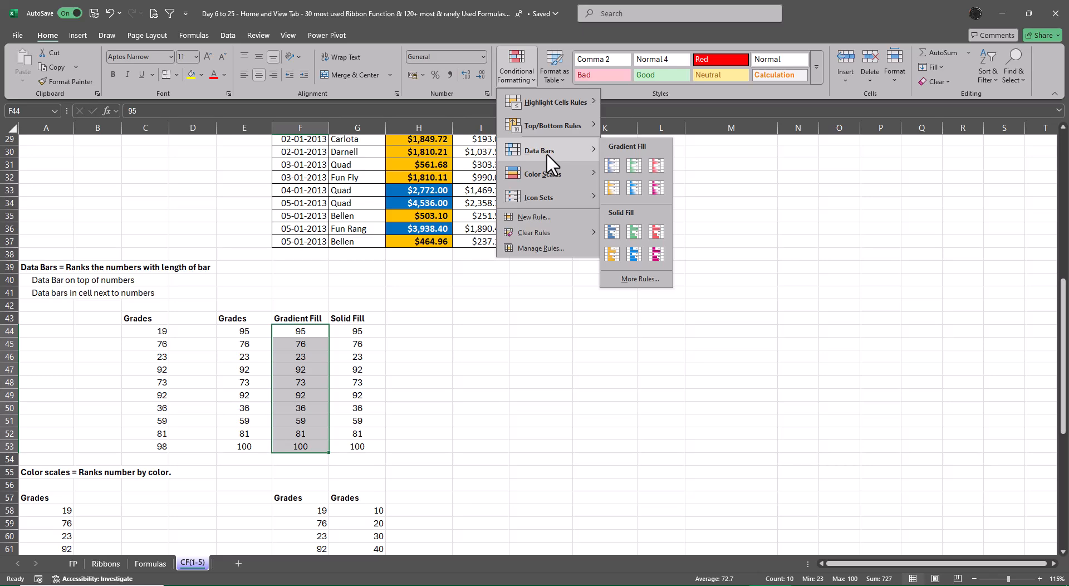
left_click(657, 189)
left_click(758, 319)
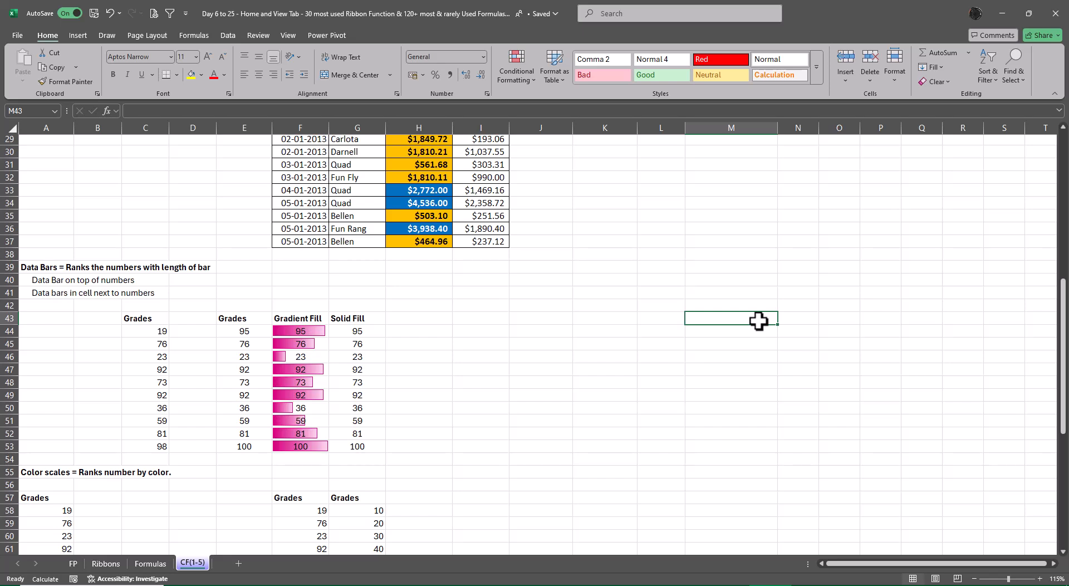
Try a grade of 10000 in F44 to test the data bar scaling, and undo the entry
key("Left")
key("Left")
key("Left")
key("Left")
key("Left")
key("Left")
key("Left")
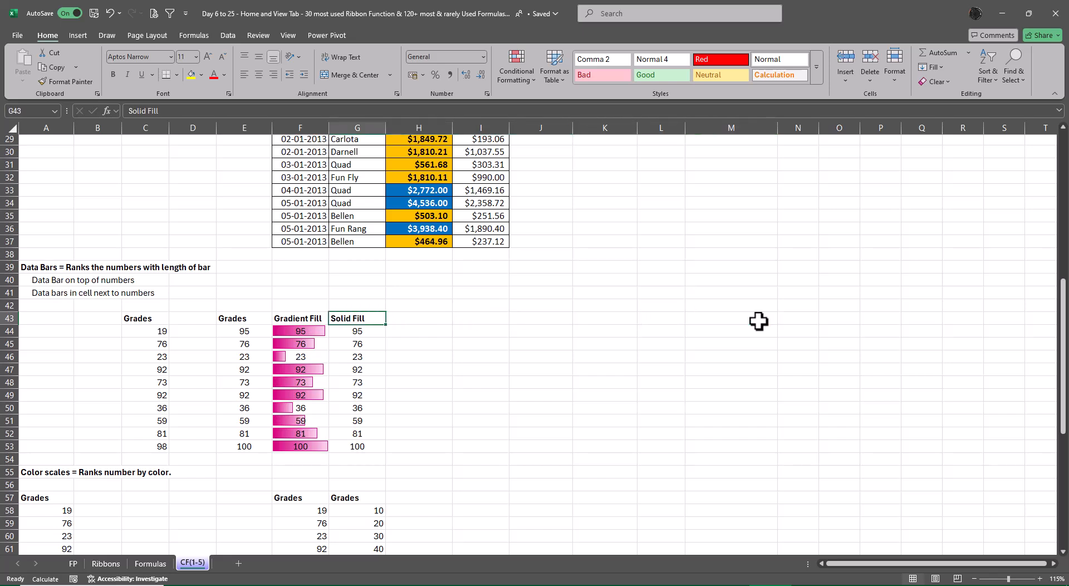
key("Down")
type("10000")
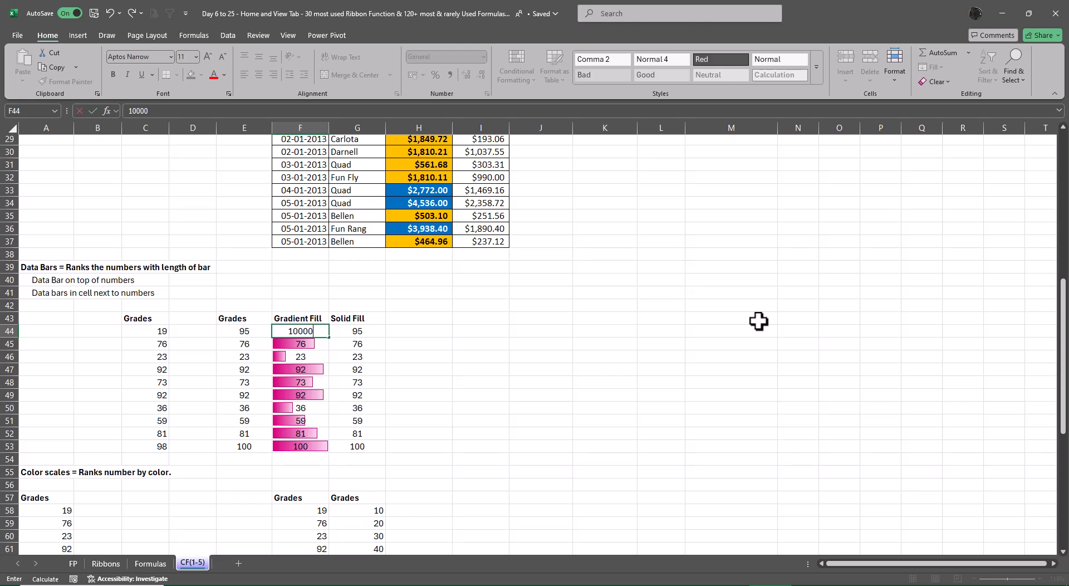
key("Return")
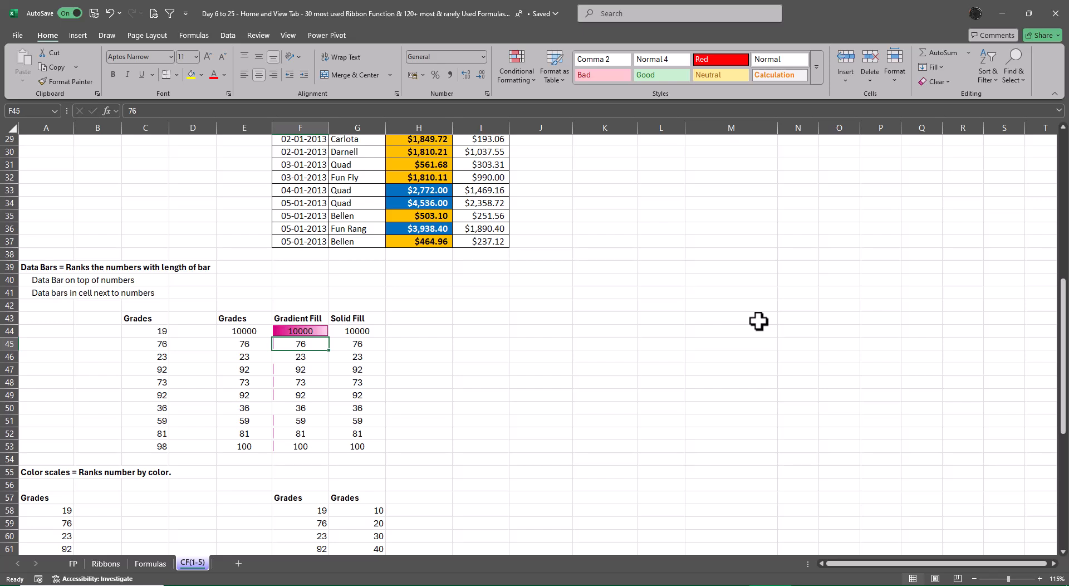
key("ctrl+z")
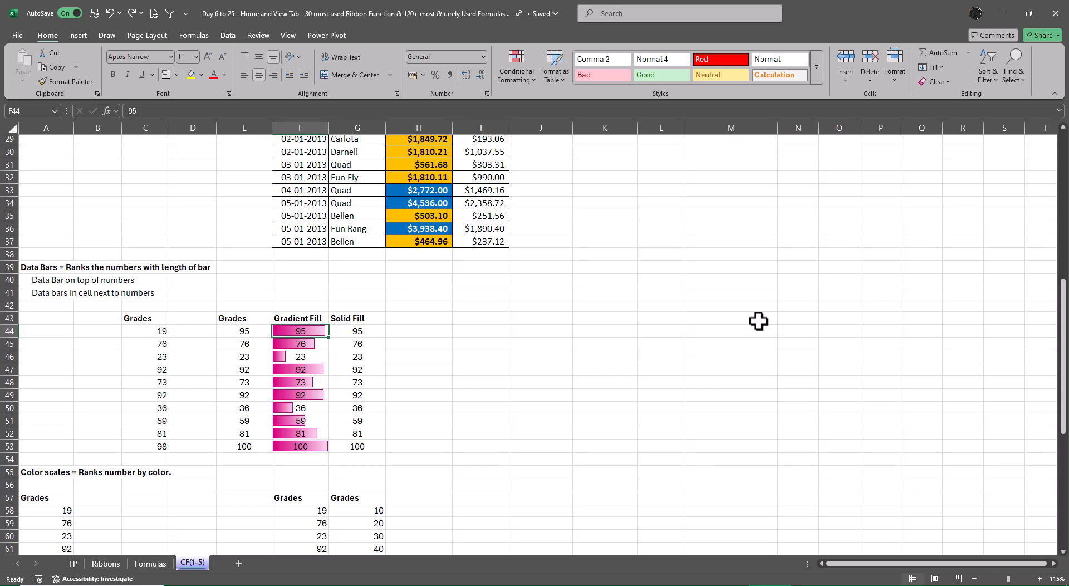
Add magenta solid-fill data bars to the Solid Fill grades in G44:G53
left_click_drag(356, 331, 370, 441)
left_click(511, 56)
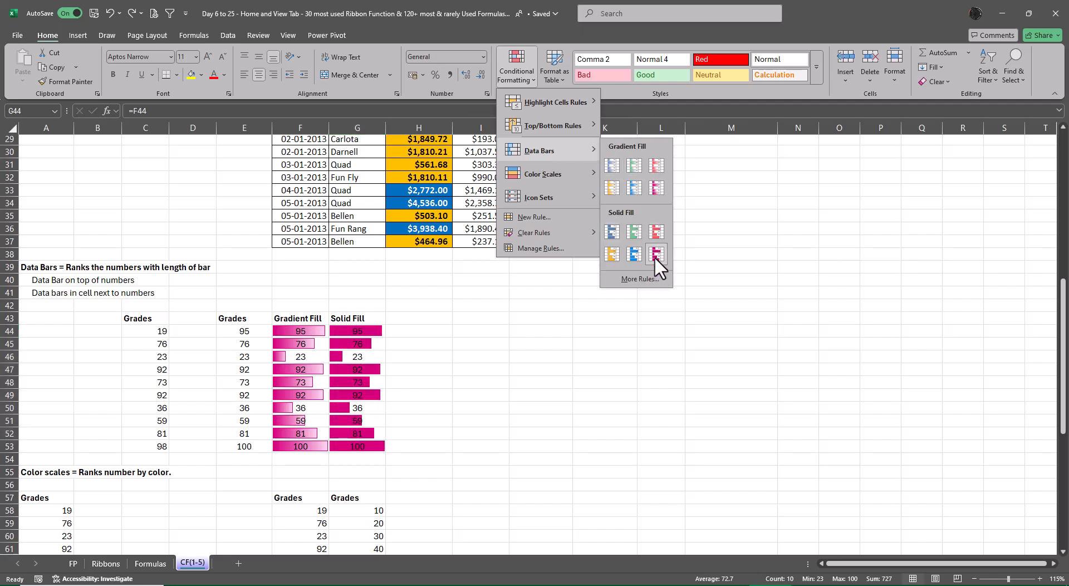
left_click(656, 255)
left_click(691, 304)
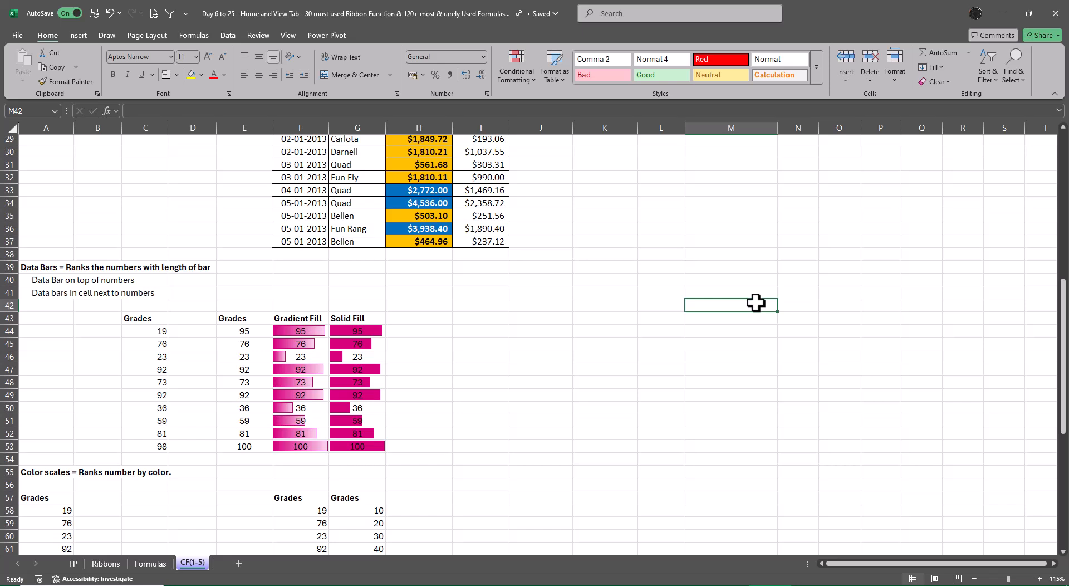
Edit the data bar rule on F44:F53 to show the bars only, without the numbers, and apply it
left_click_drag(301, 332, 304, 448)
key("alt+o")
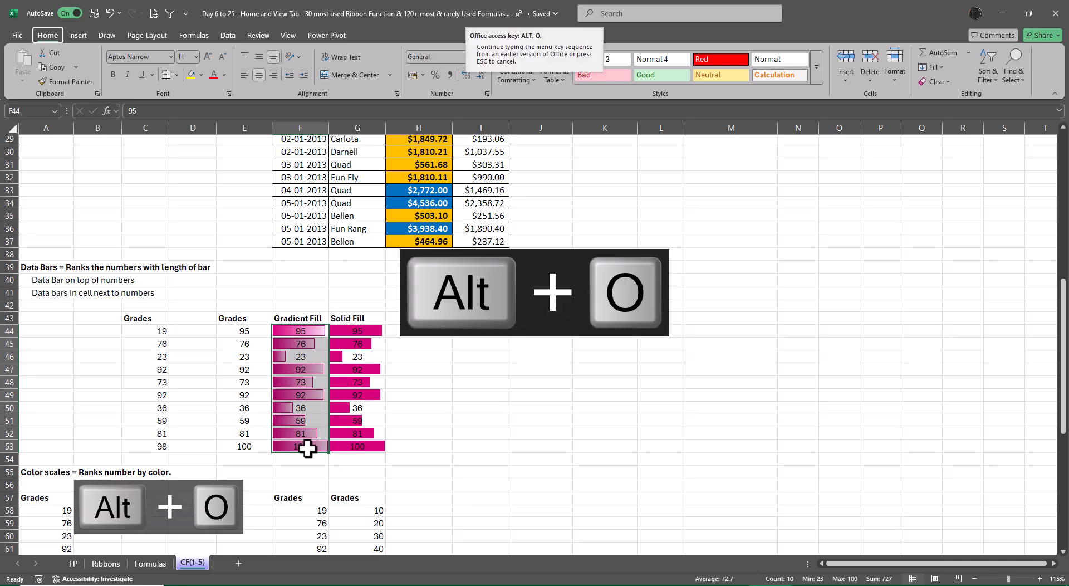
key("alt+d")
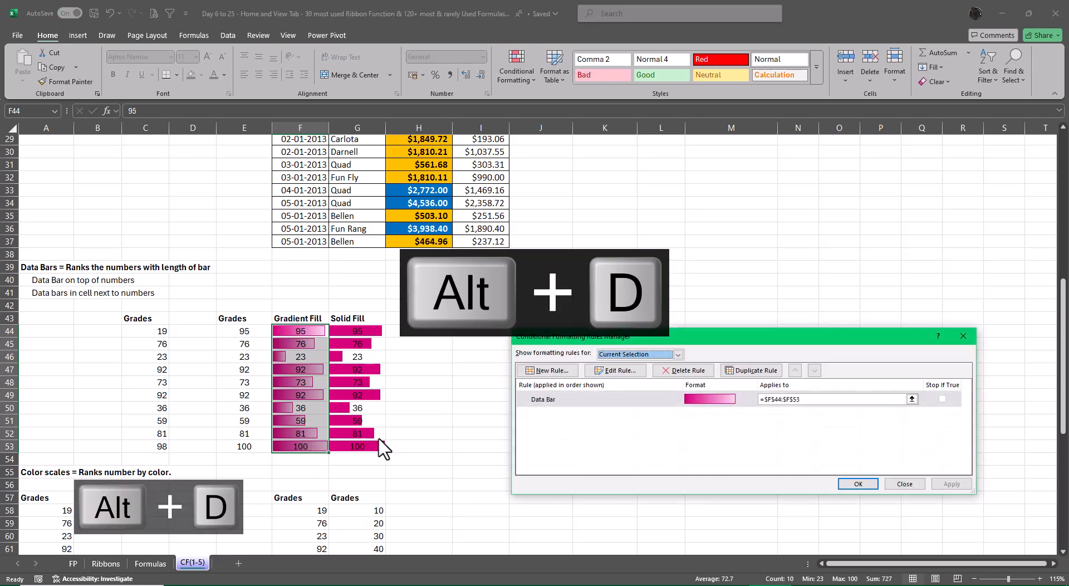
left_click(617, 370)
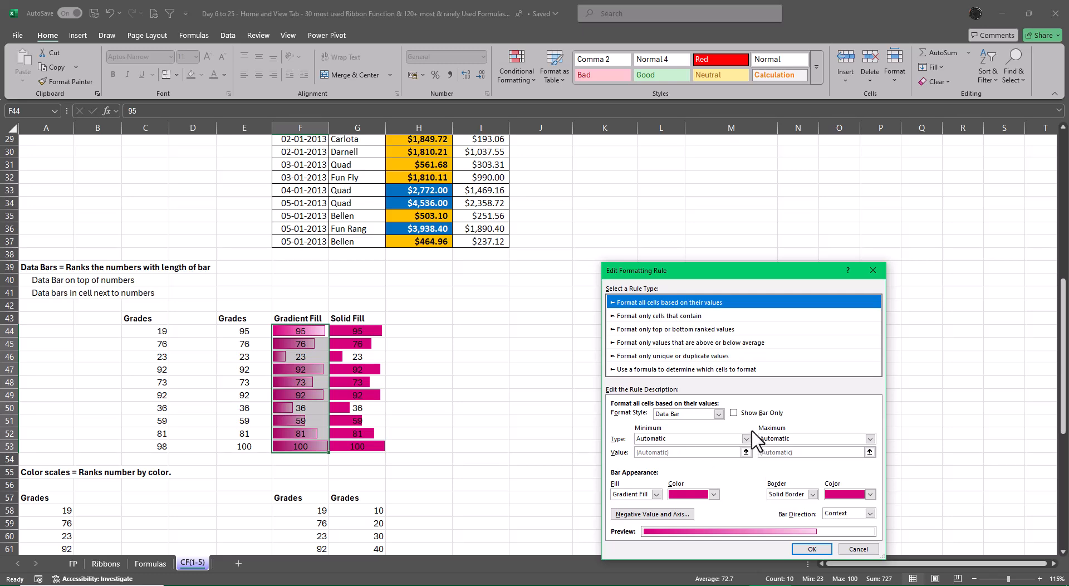
left_click(734, 413)
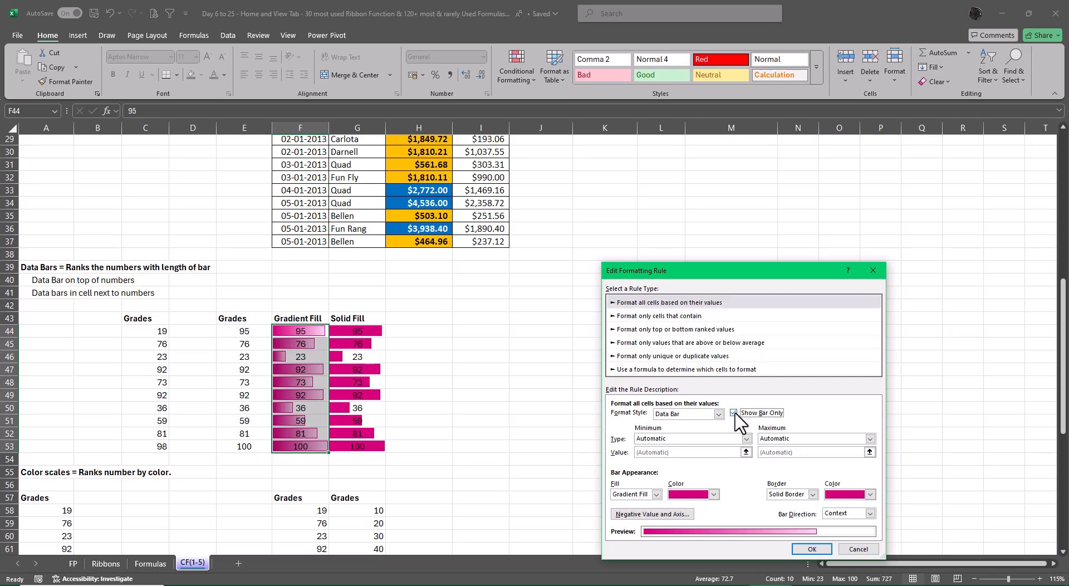
left_click(812, 549)
left_click(952, 483)
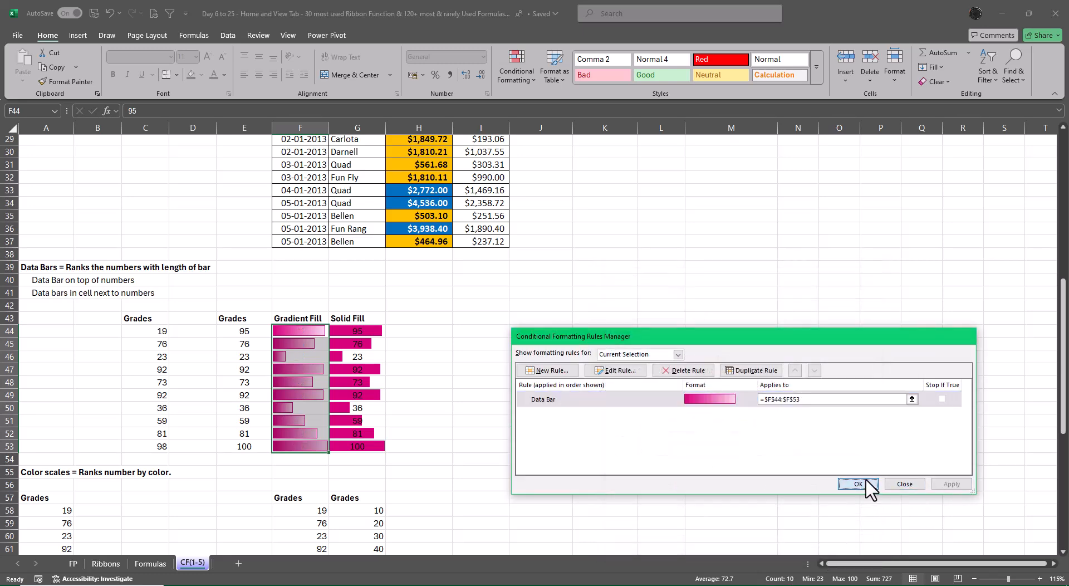
Confirm the bars-only rule for the Gradient Fill grades and leave the Rules Manager
left_click(858, 483)
left_click(882, 444)
Try bars only with a solid border in the data bar rule for the Solid Fill grades in G44:G53
left_click_drag(371, 333, 384, 447)
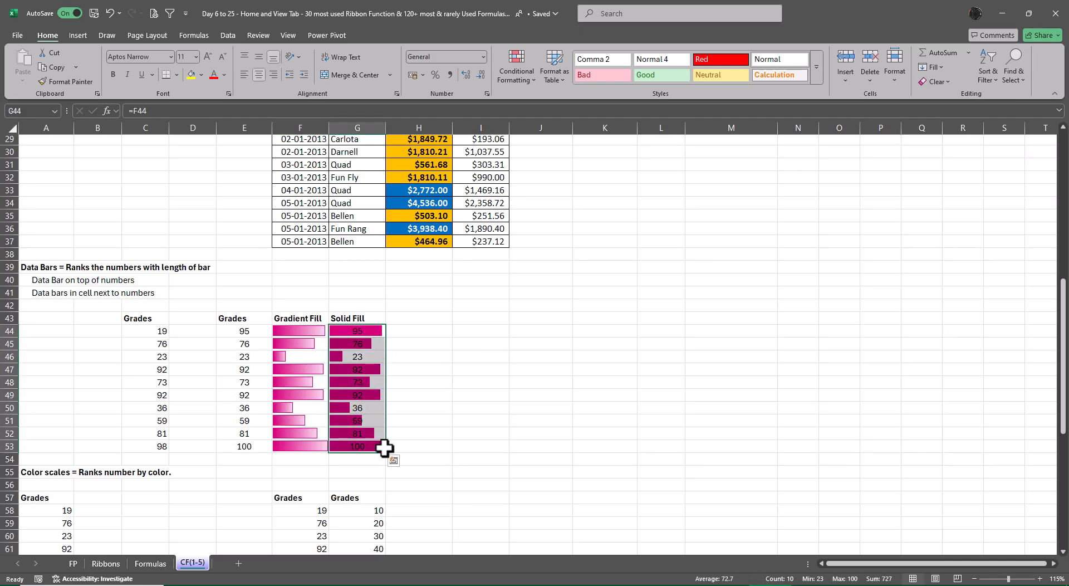
key("alt+d")
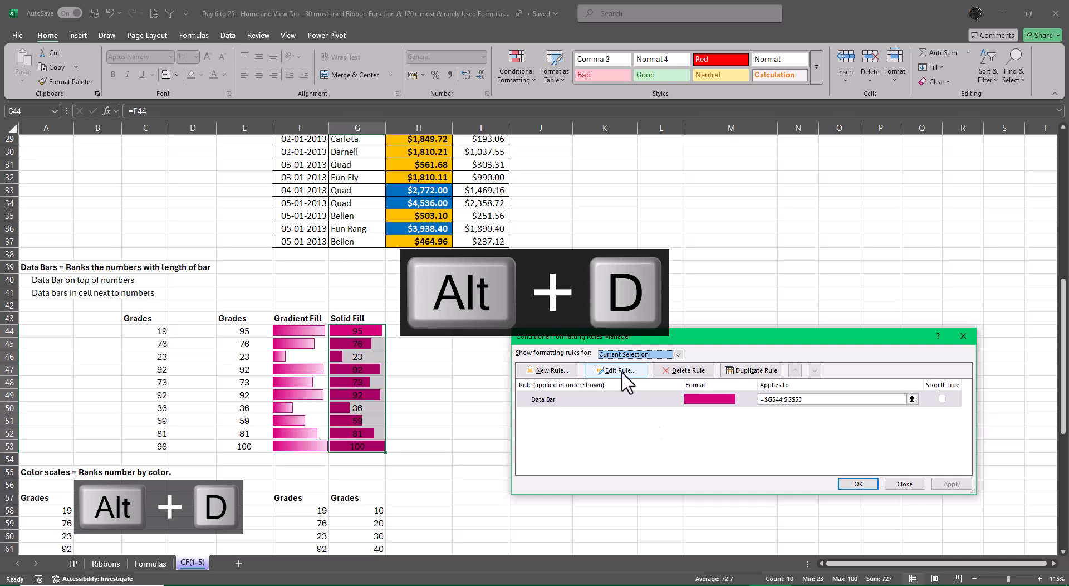
left_click(622, 372)
left_click(734, 413)
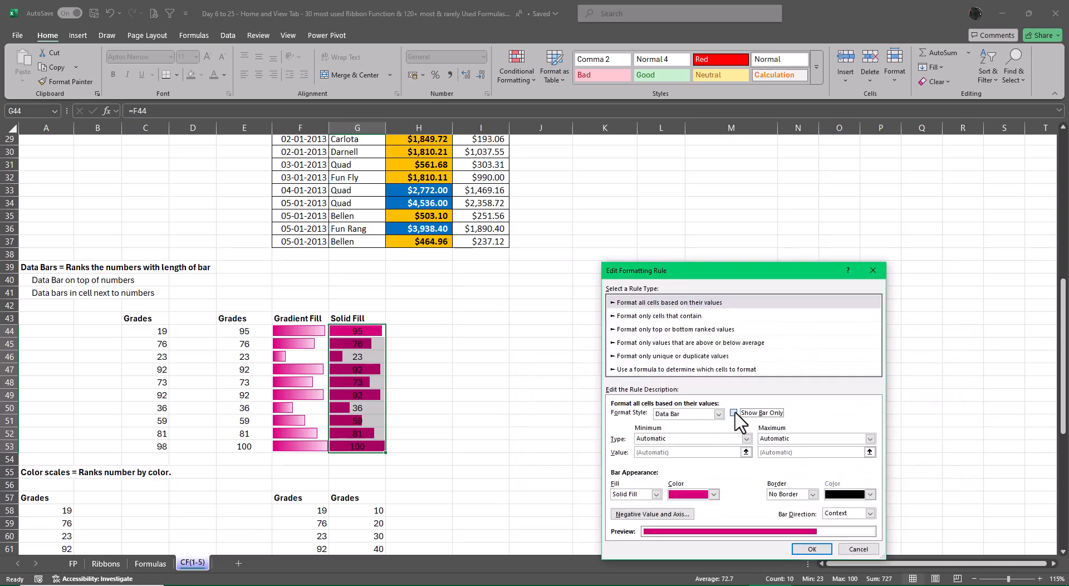
left_click_drag(699, 270, 727, 148)
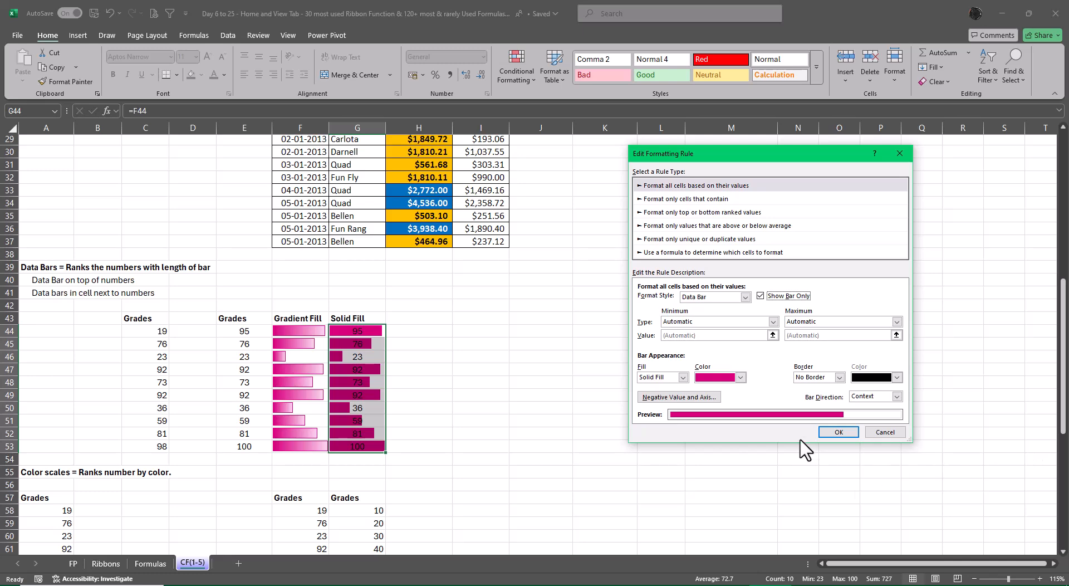
left_click(839, 378)
left_click(825, 391)
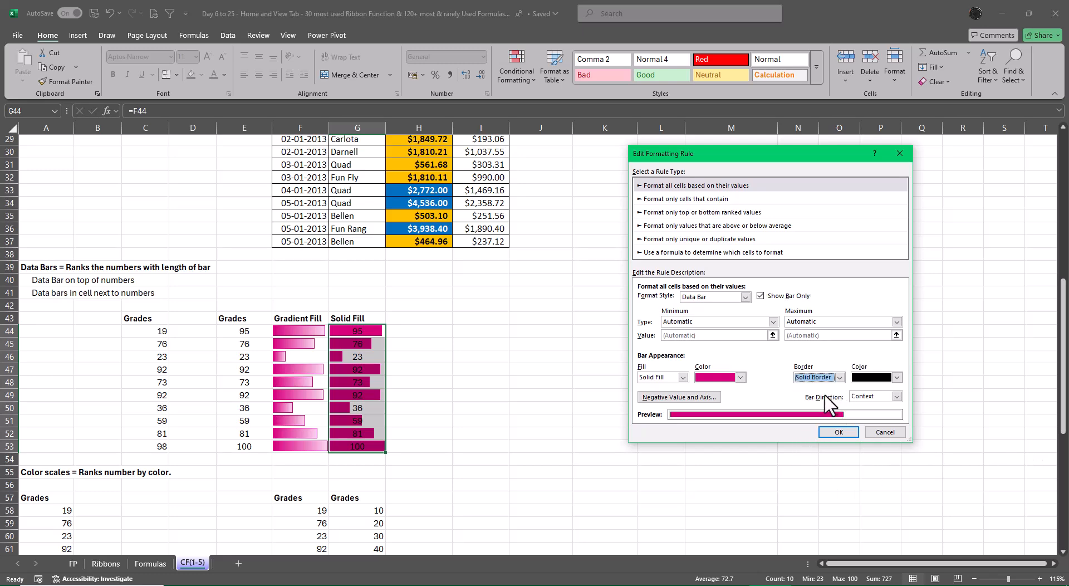
Try the Left-to-Right and Right-to-Left bar directions for the Solid Fill data bars, ending on Right-to-Left
left_click(897, 397)
left_click(879, 414)
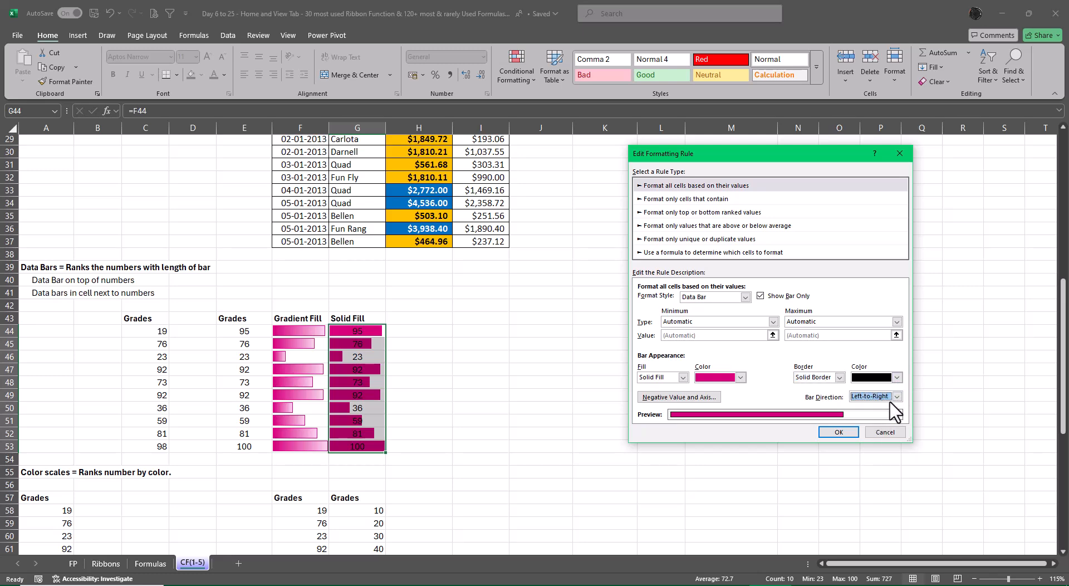
left_click(897, 397)
left_click(882, 421)
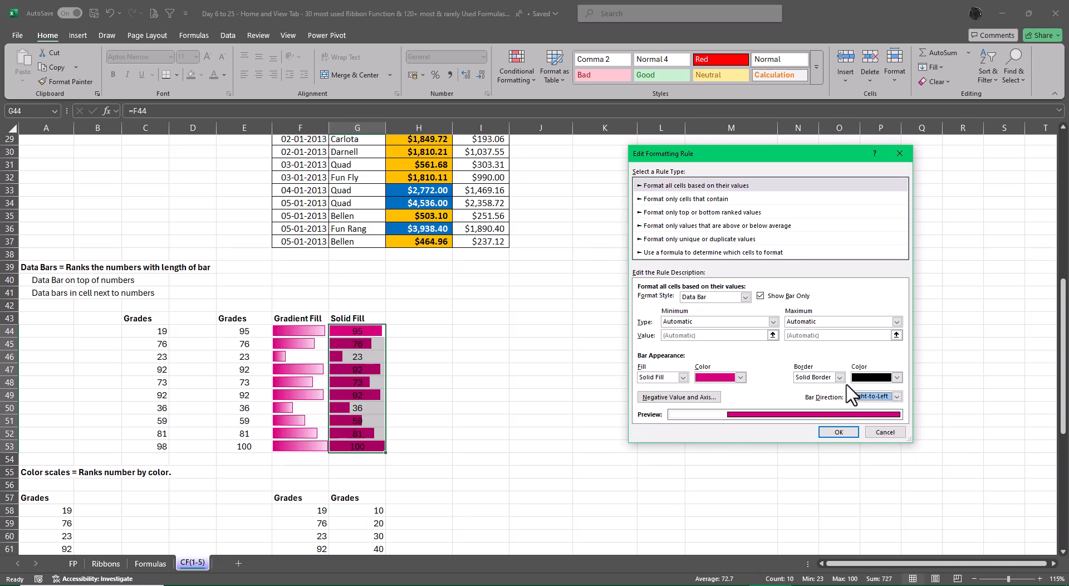
left_click(897, 396)
left_click(878, 408)
left_click(897, 396)
left_click(886, 415)
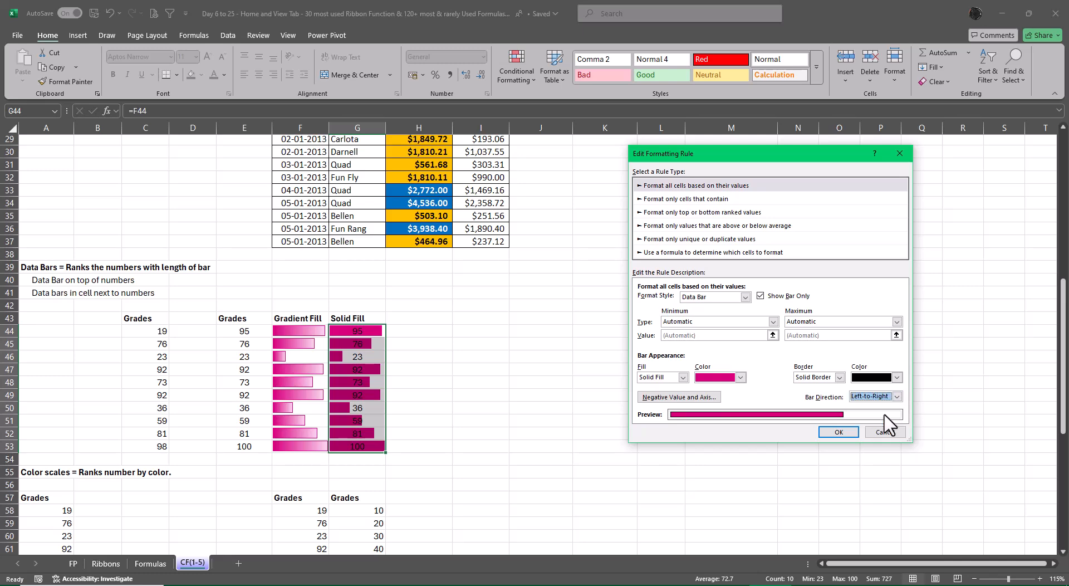
left_click(897, 396)
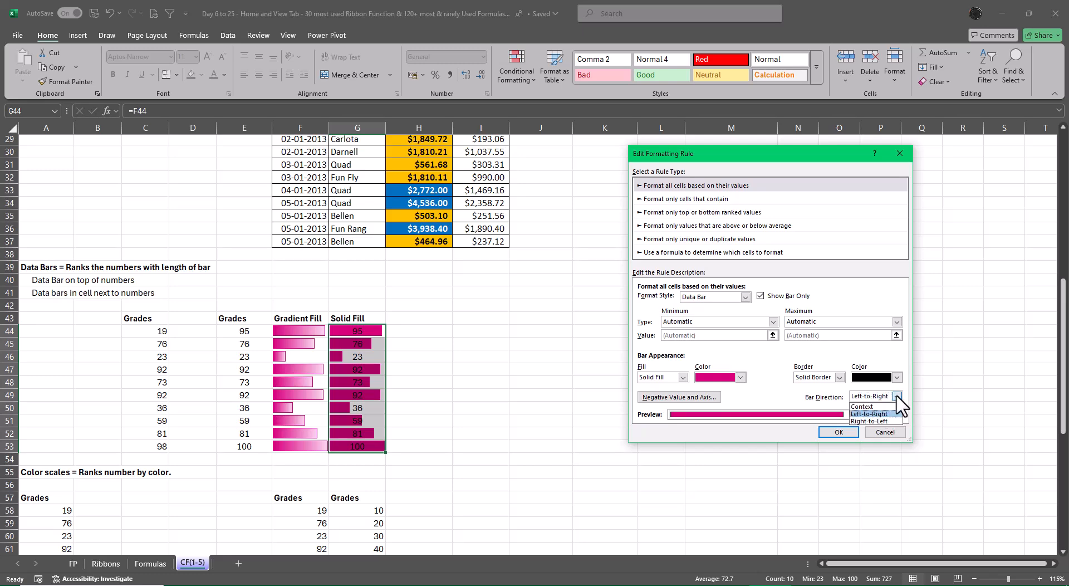
left_click(874, 421)
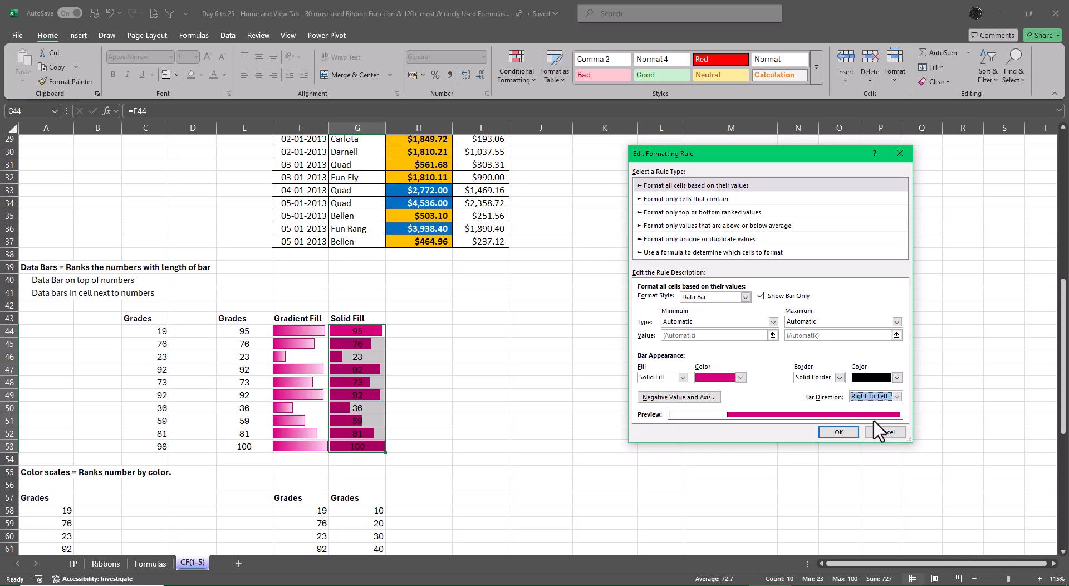
Apply the edited right-to-left data bar rule to G44:G53, and undo the rule edit
left_click(842, 434)
left_click(852, 484)
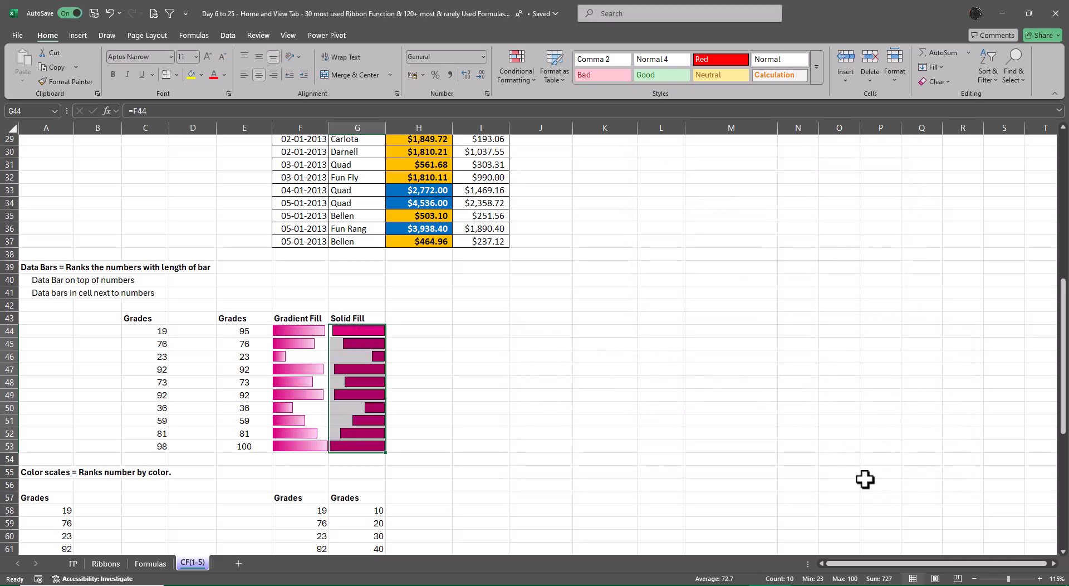
left_click(871, 409)
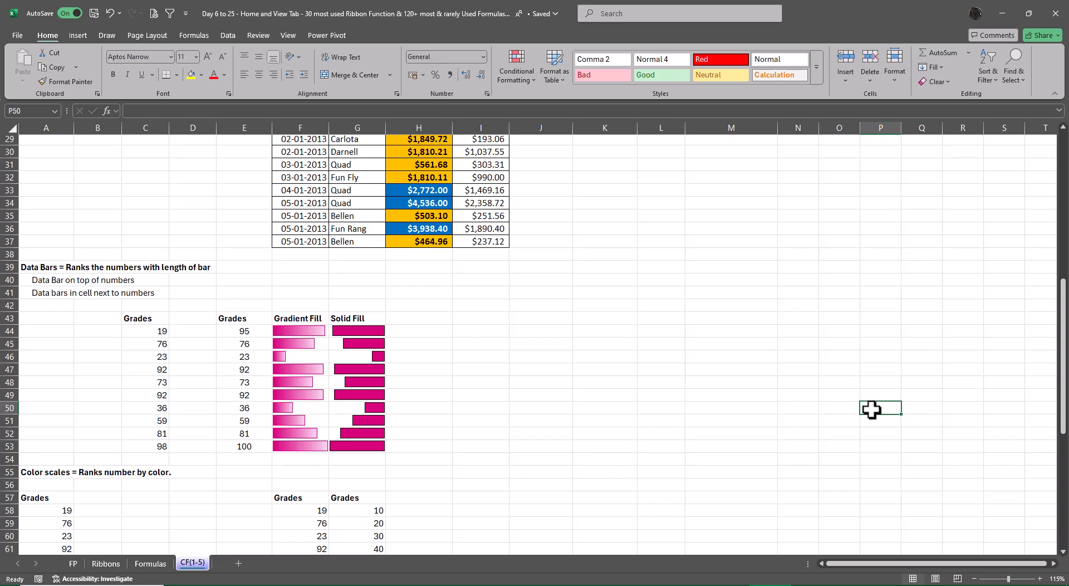
key("ctrl+z")
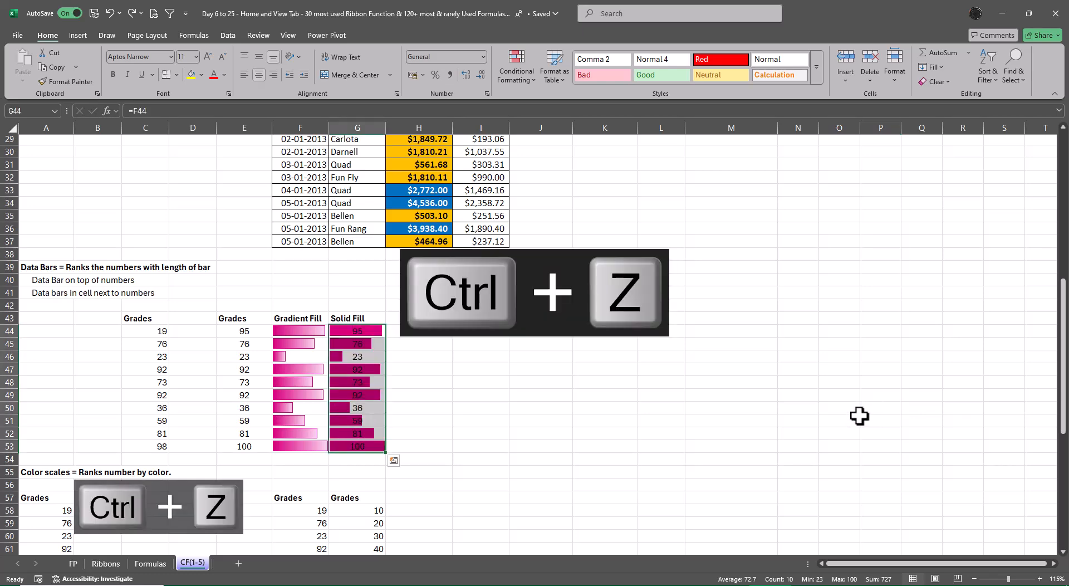
Edit the data bar rule on G44:G53 to show the bars only, without the numbers, and apply it
key("alt+o")
key("alt+d")
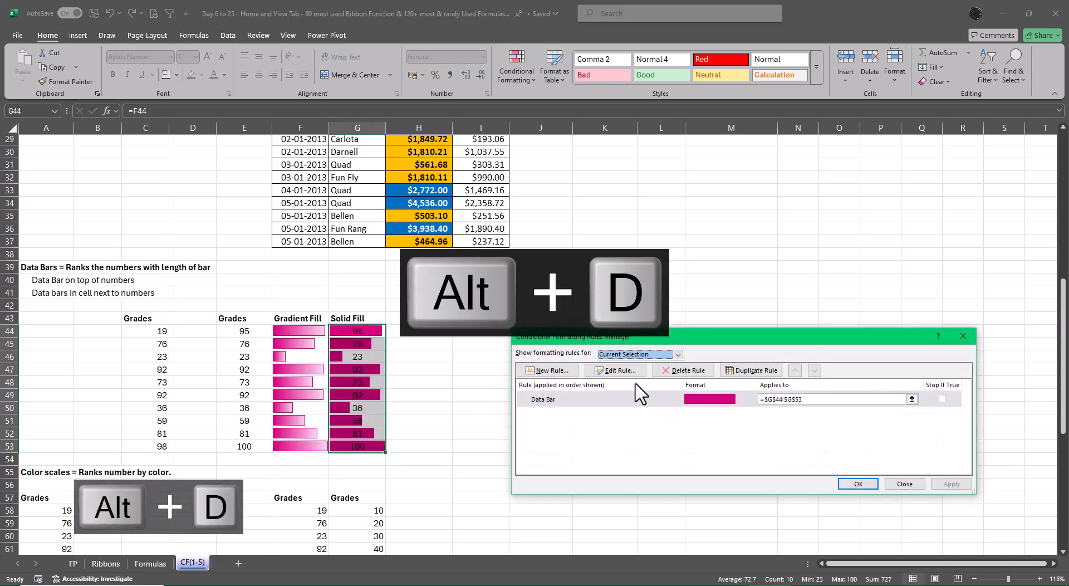
left_click(619, 371)
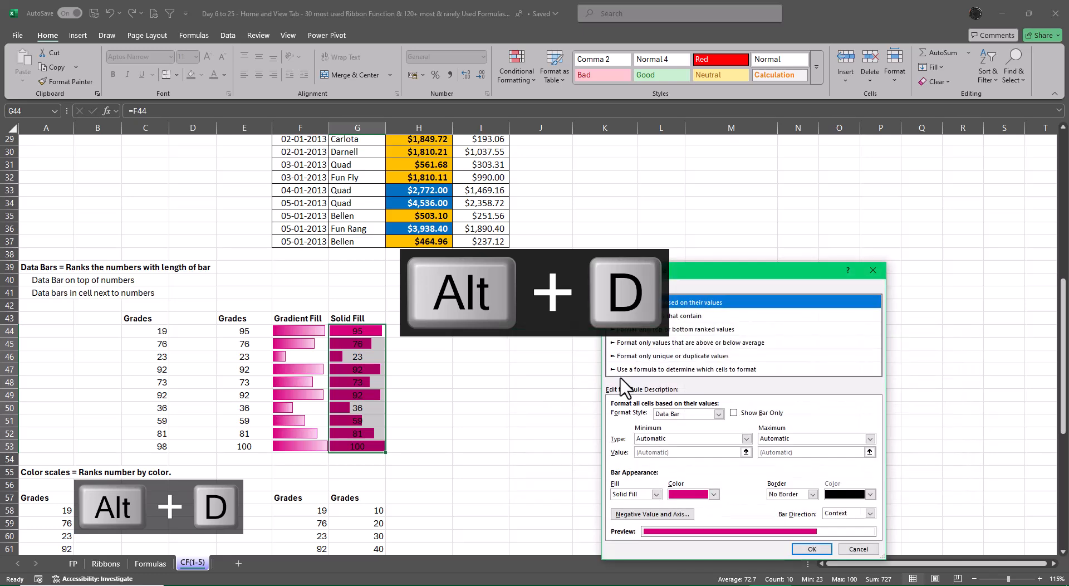
left_click(734, 413)
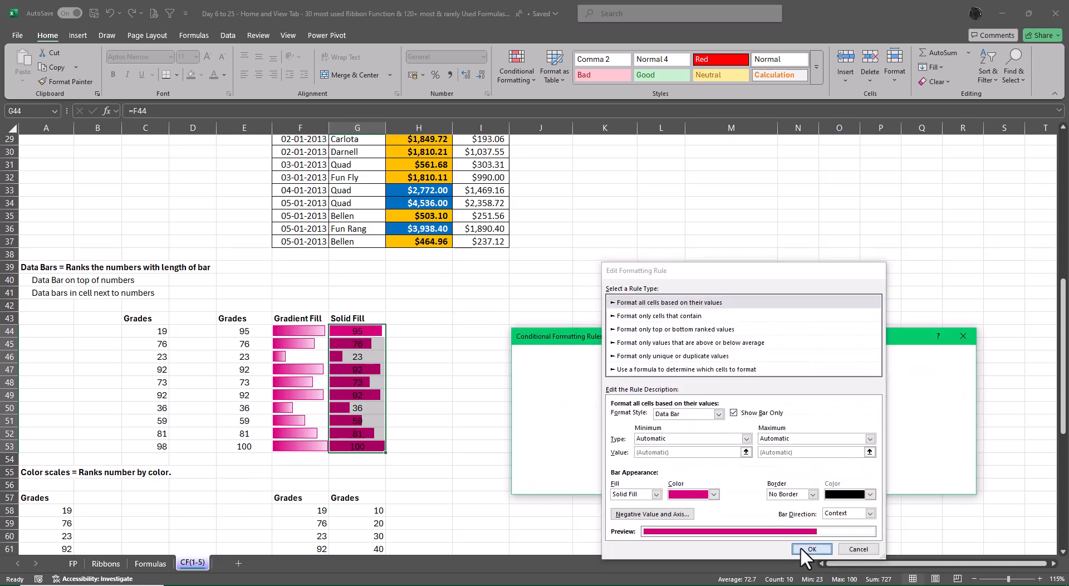
left_click(799, 548)
left_click(854, 481)
left_click(789, 369)
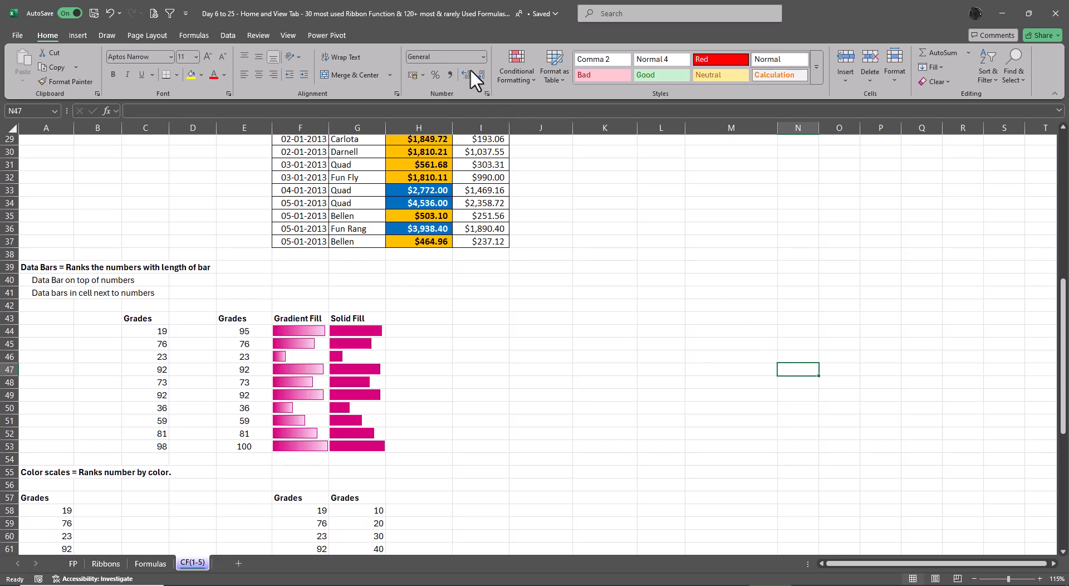
left_click(516, 63)
mouse_move(538, 152)
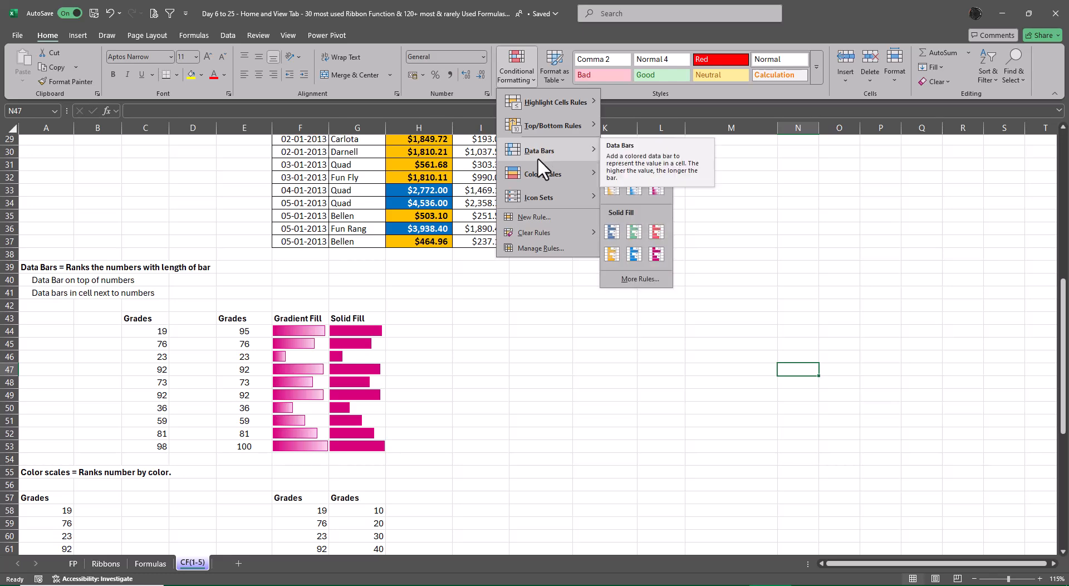
left_click(654, 349)
Apply the Green-Yellow-Red color scale to the second Grades column in G58:G67
scroll(654, 349, "down", 6)
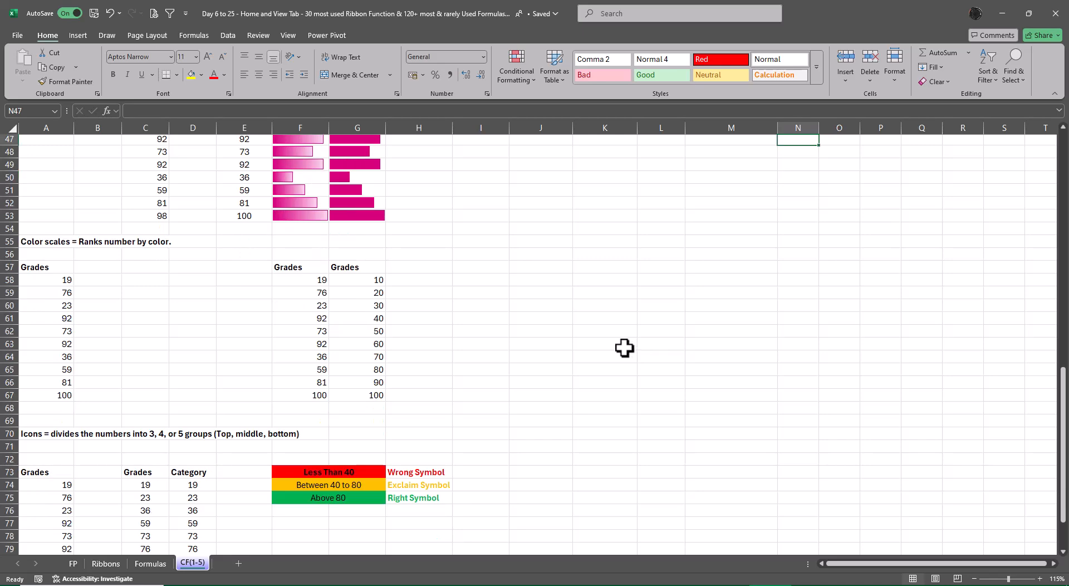
left_click_drag(354, 279, 367, 397)
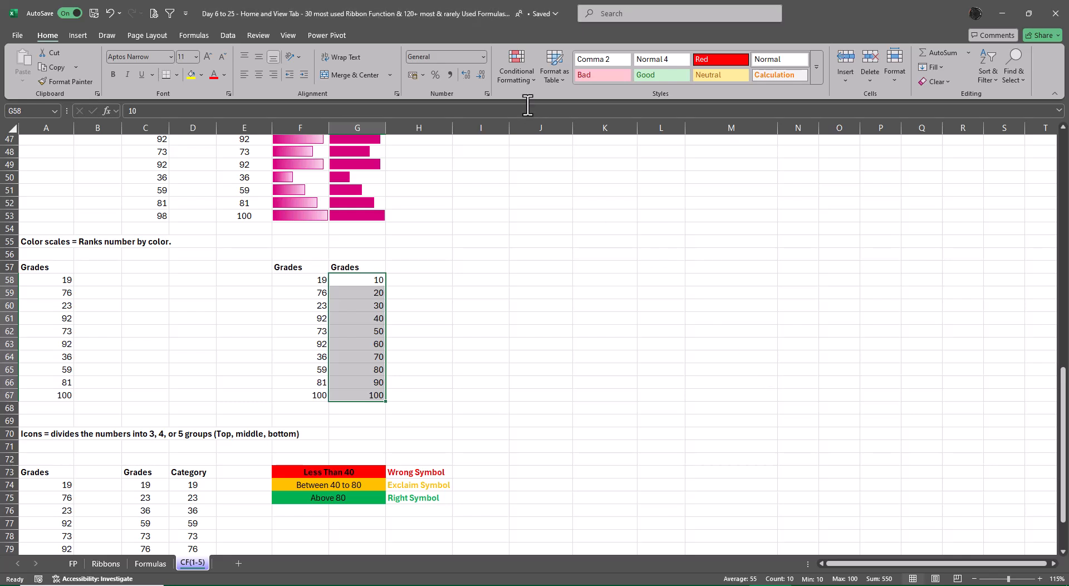
left_click(512, 76)
mouse_move(543, 178)
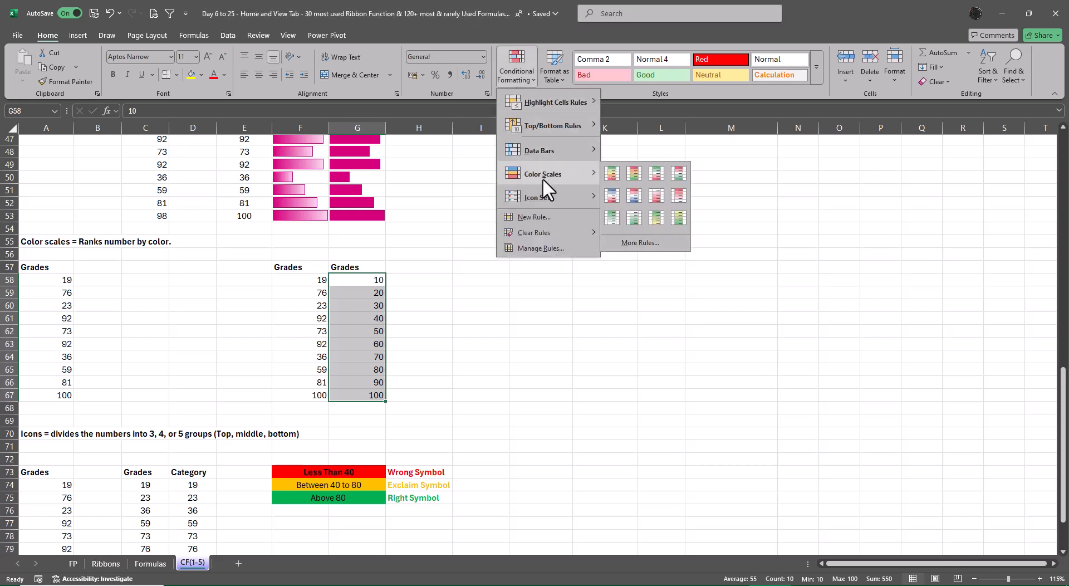
left_click(611, 174)
left_click(704, 285)
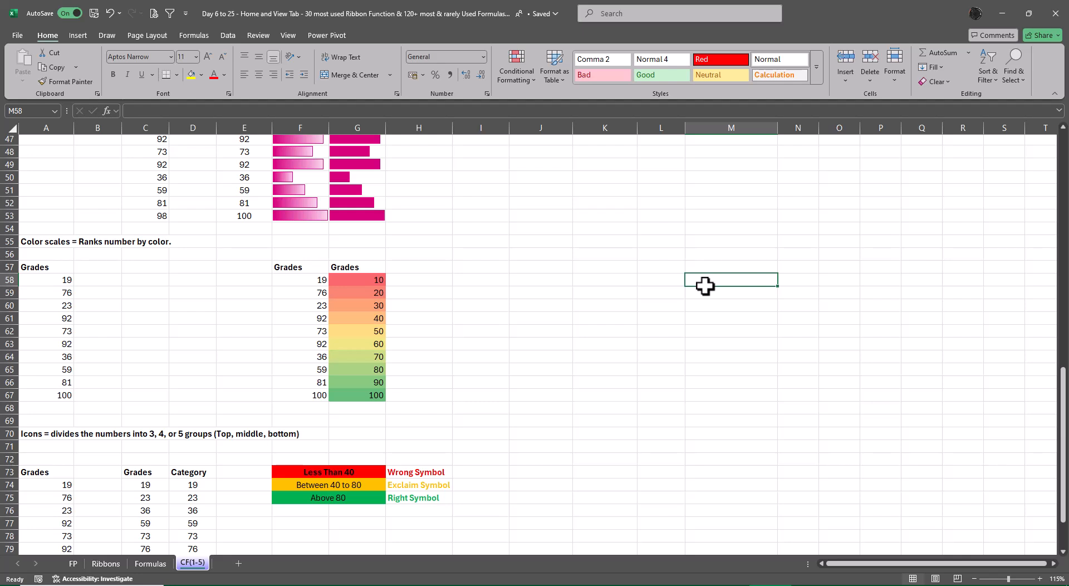
left_click(666, 378)
Apply the Green-Yellow-Red color scale to the unsorted Grades in F58:F67
left_click_drag(299, 276, 306, 394)
left_click(523, 59)
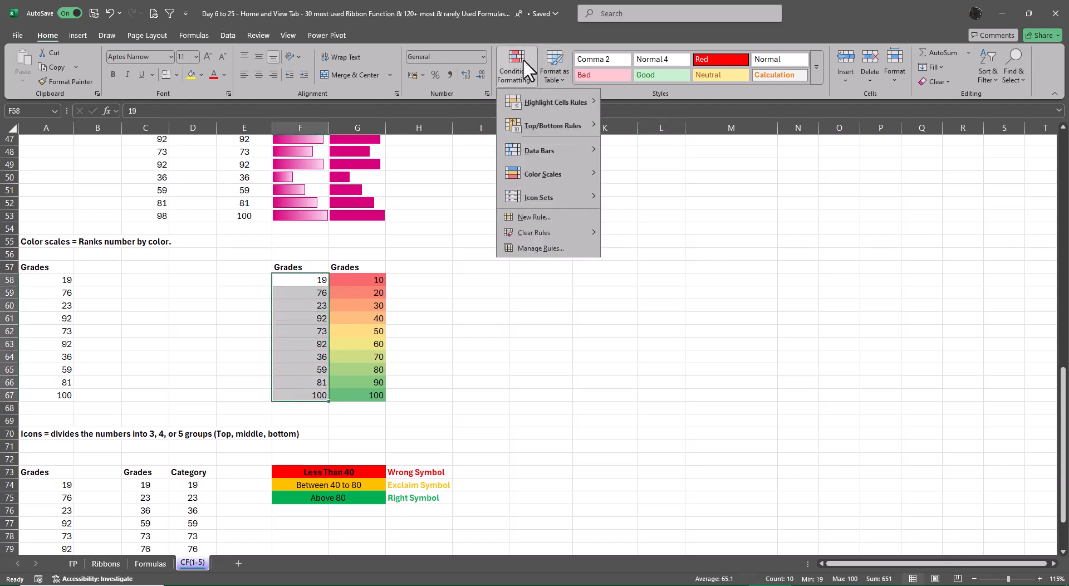
mouse_move(539, 175)
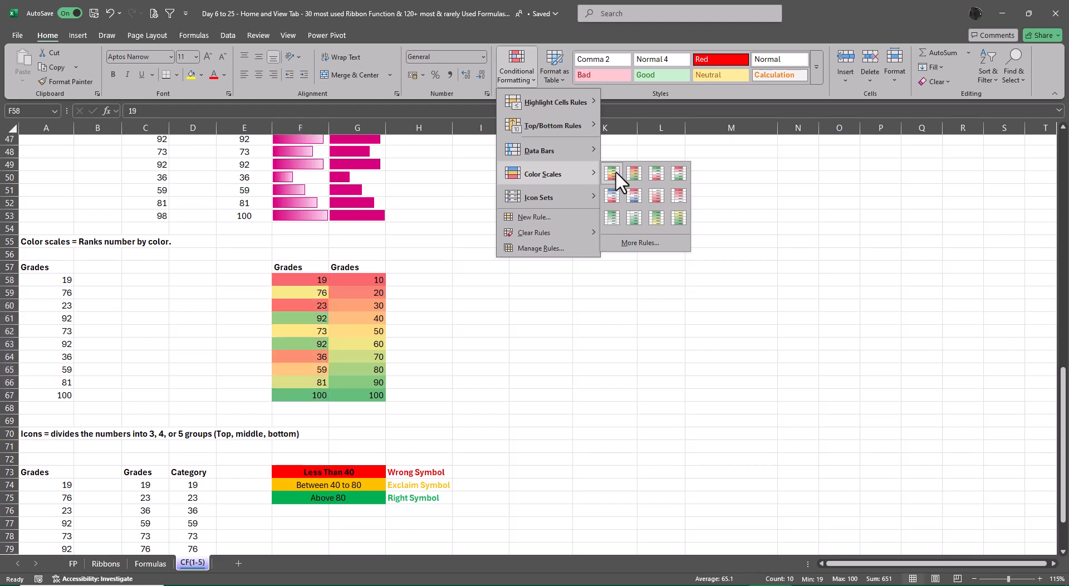
left_click(613, 172)
left_click(692, 190)
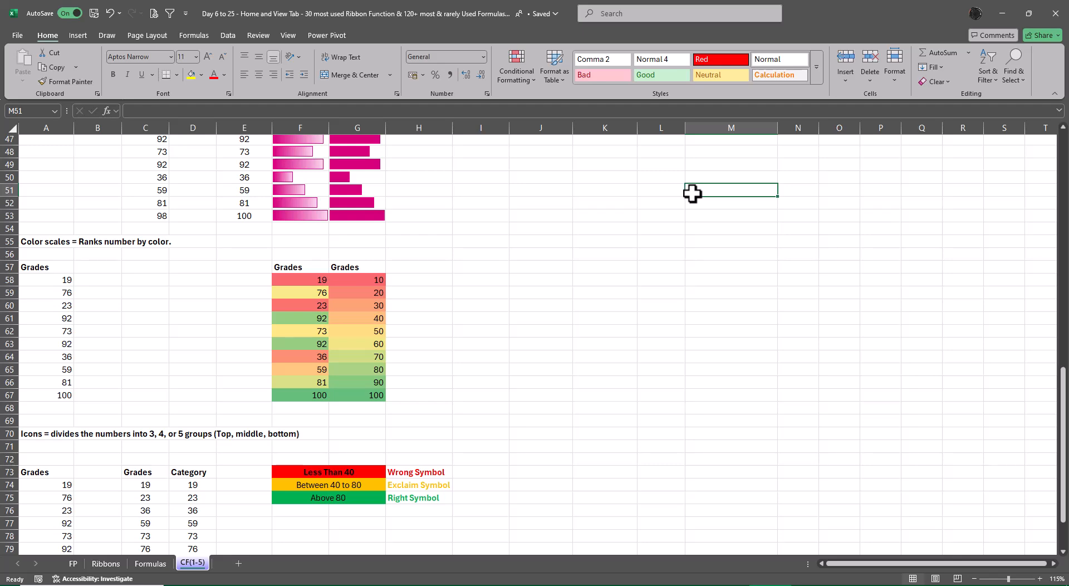
Add the uncircled check mark, exclamation and cross icon set to the Category values in D74:D83
scroll(595, 255, "down", 5)
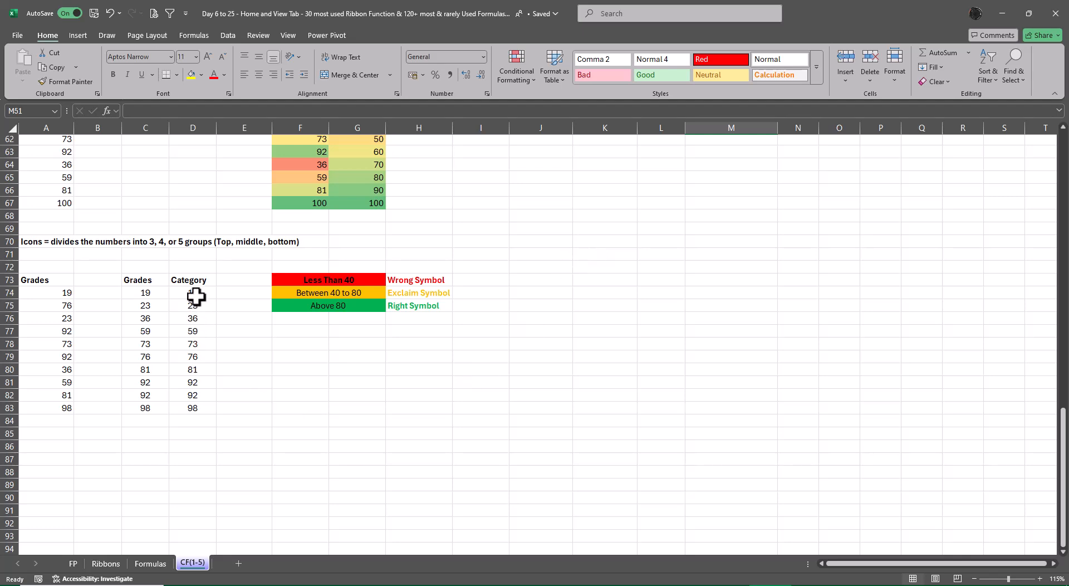
left_click_drag(195, 296, 194, 404)
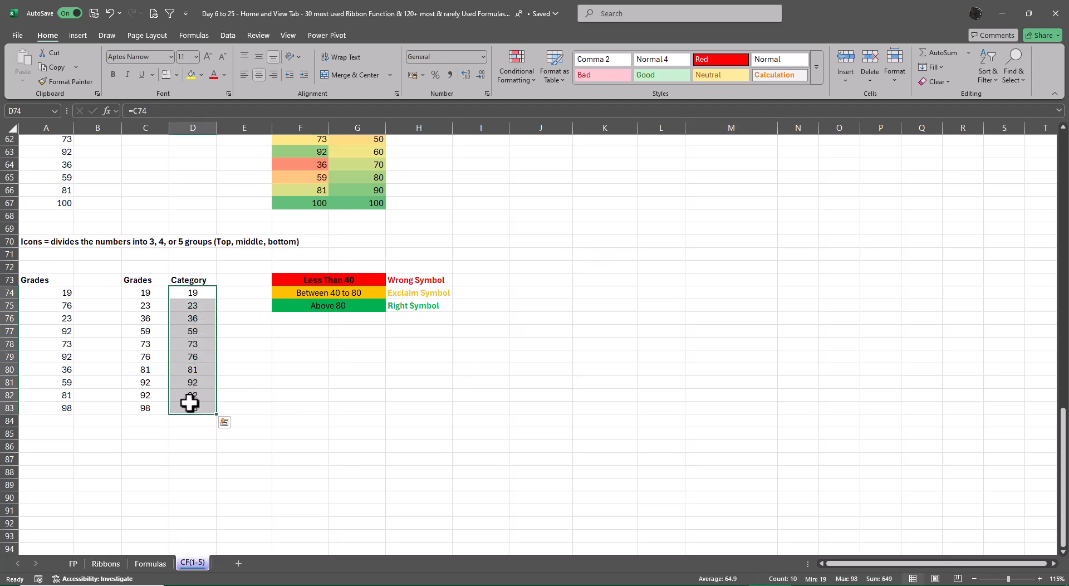
left_click(524, 66)
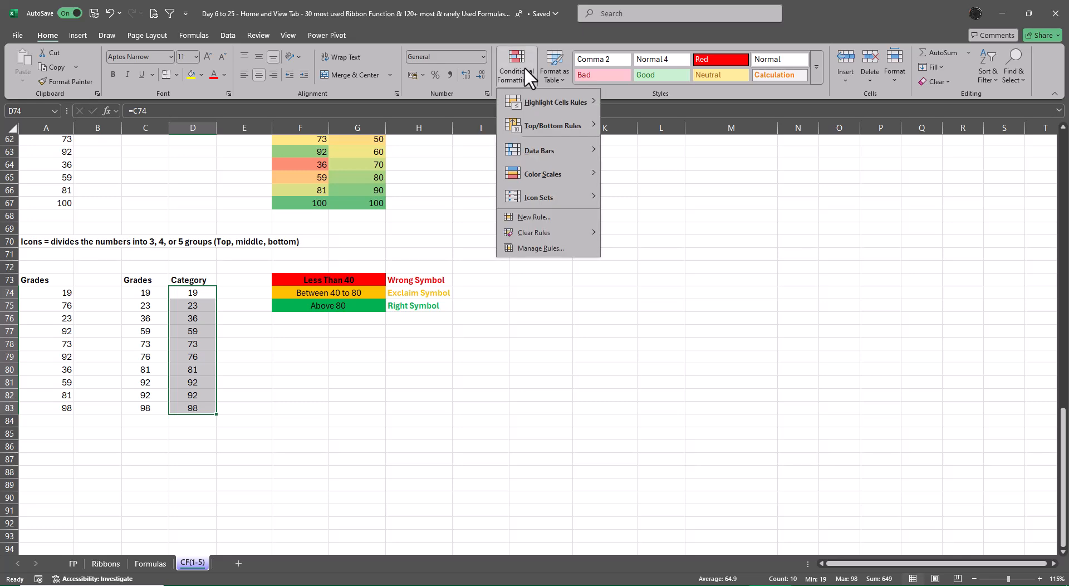
mouse_move(549, 197)
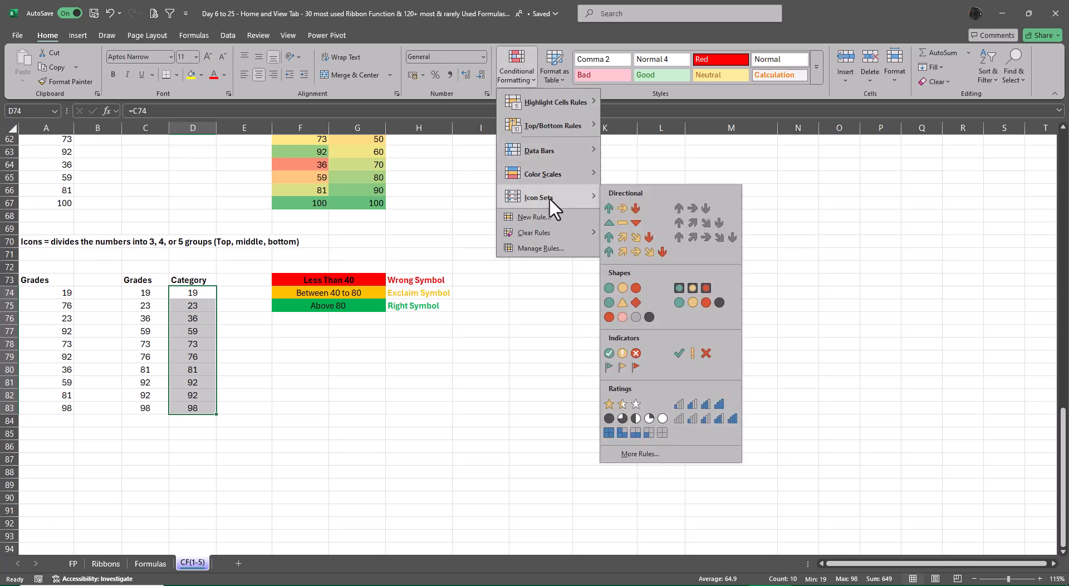
left_click(685, 357)
left_click(762, 354)
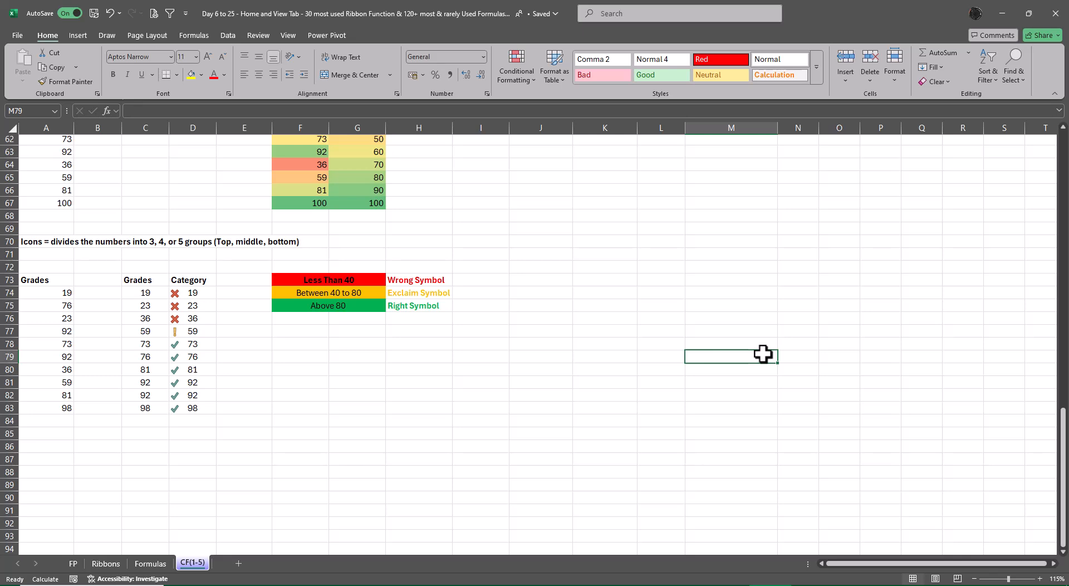
Open the icon set rule on the Category values D74:D83 for editing and set the check mark's condition to greater than
left_click_drag(189, 293, 187, 403)
key("alt+o")
key("alt+d")
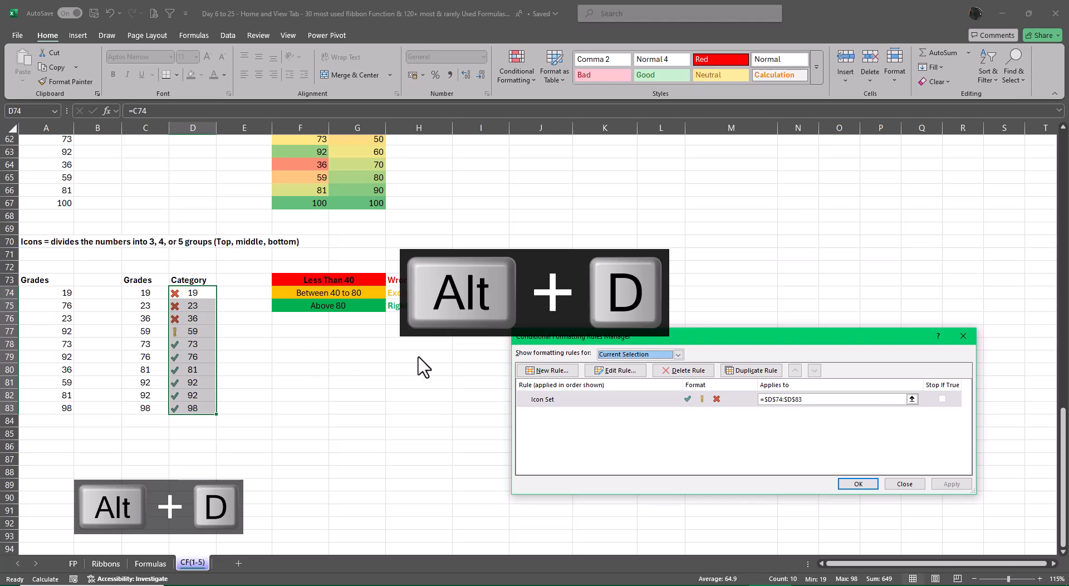
left_click(622, 376)
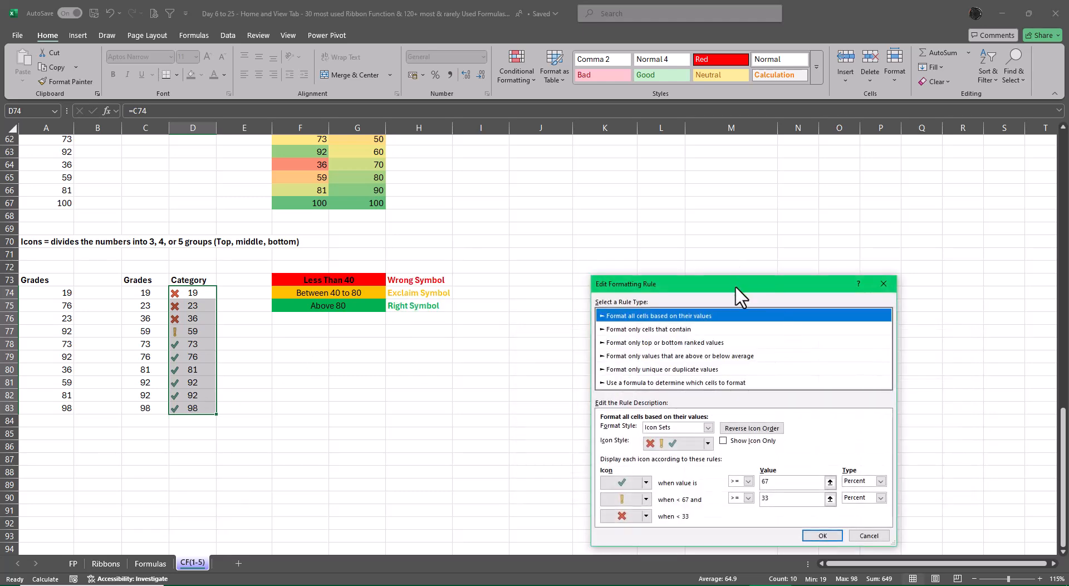
left_click_drag(735, 285, 700, 165)
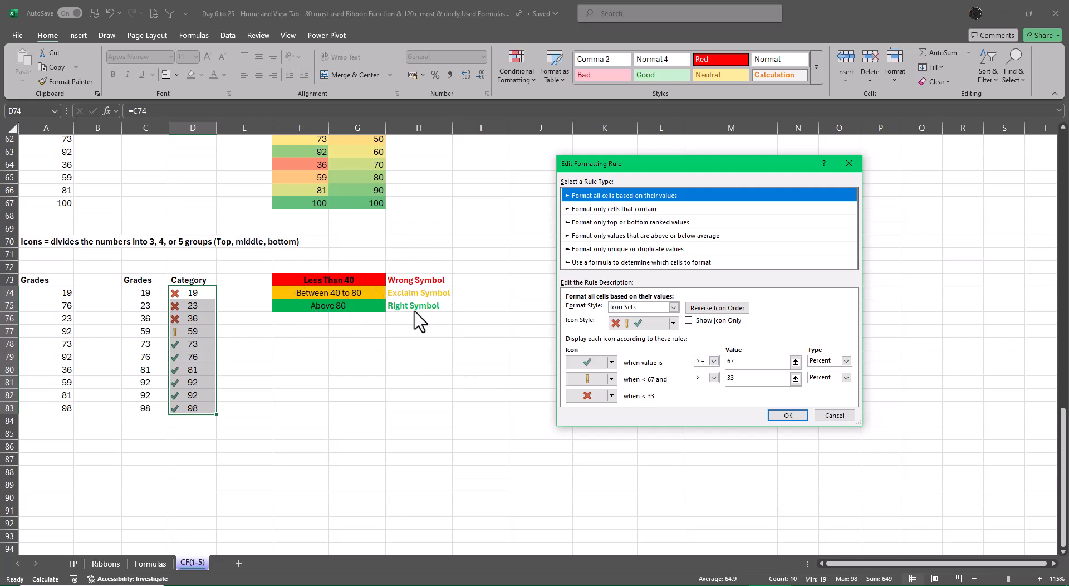
left_click(714, 361)
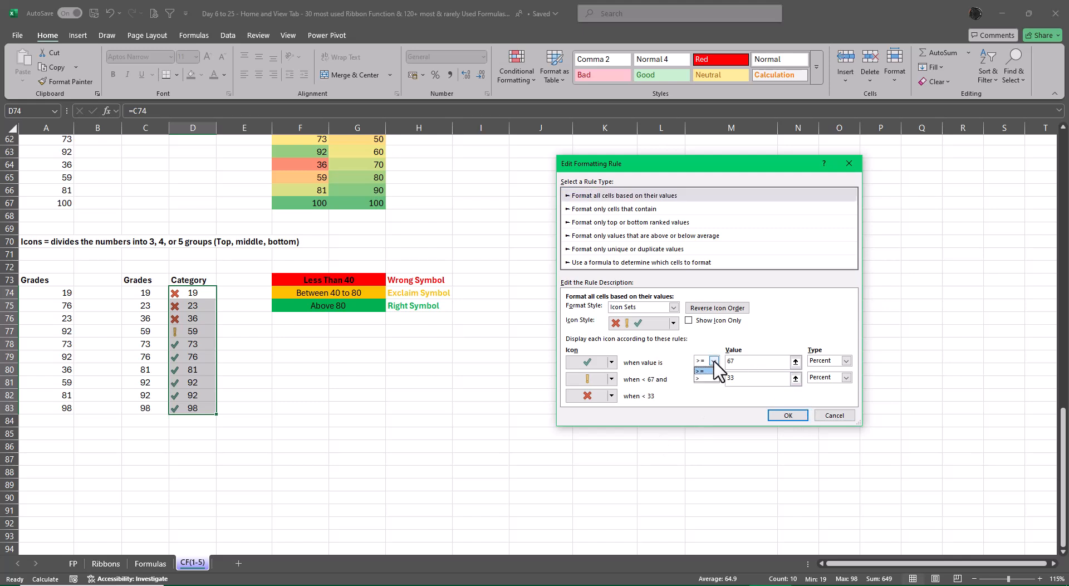
left_click(705, 379)
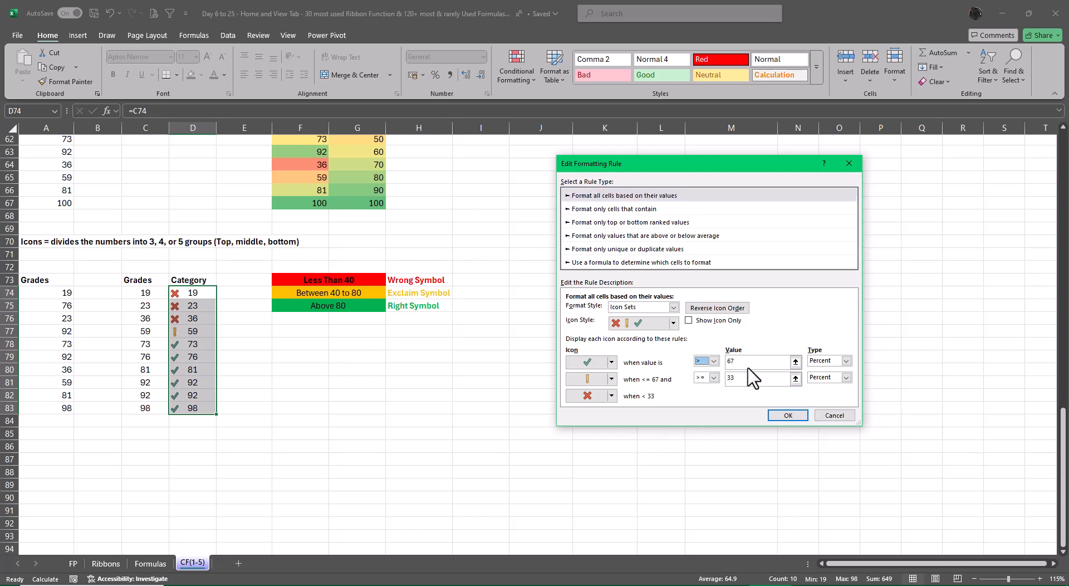
Set the check mark's threshold to 80 with the value type Number
left_click(795, 361)
left_click(853, 178)
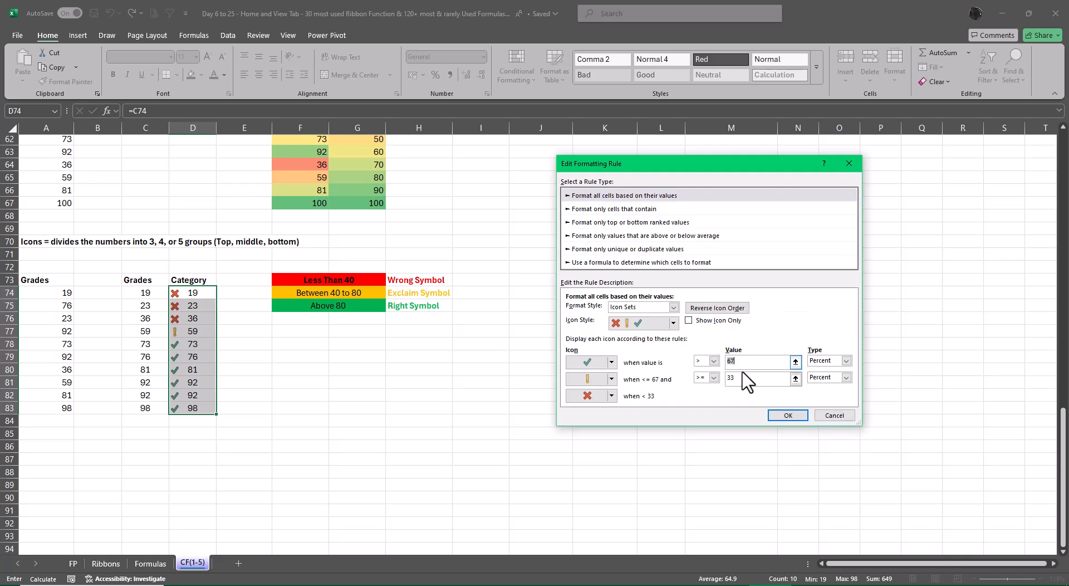
key("BackSpace")
type("80")
left_click(845, 361)
left_click(824, 371)
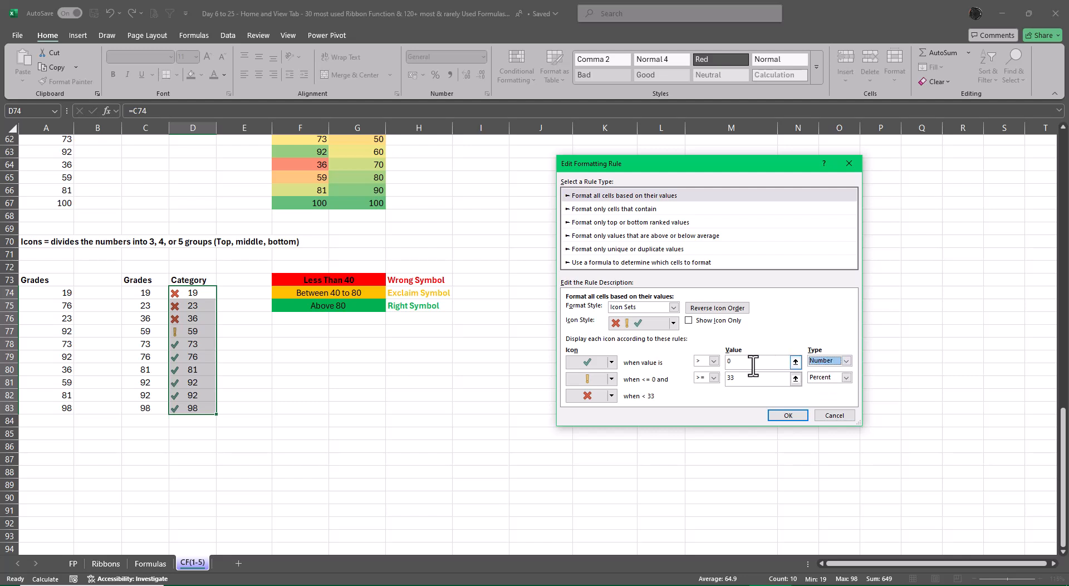
left_click(751, 366)
key("BackSpace")
type("80+")
left_click(907, 354)
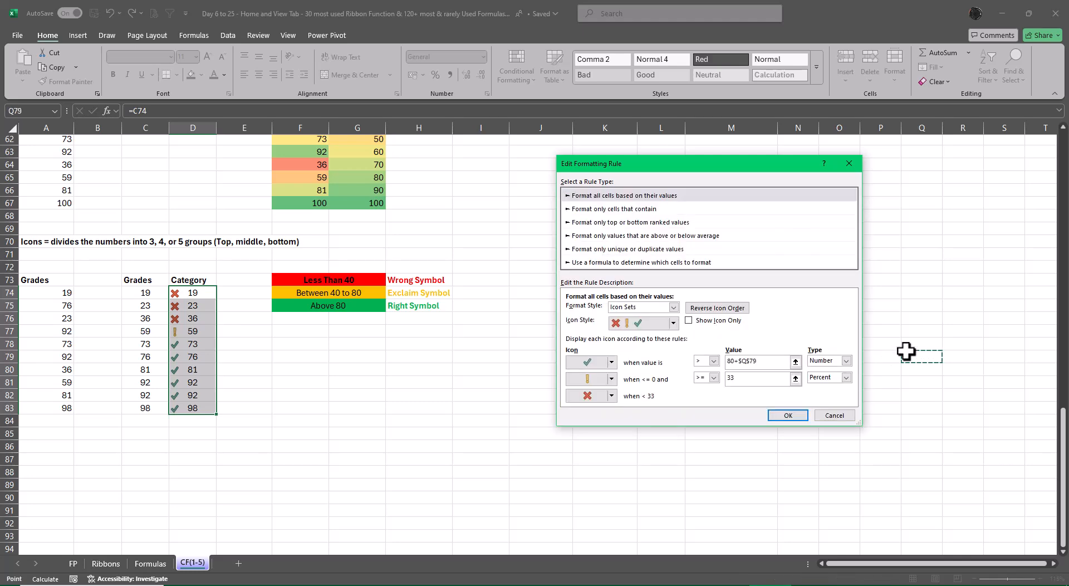
key("BackSpace")
key("BackSpace")
key("BackSpace")
key("BackSpace")
key("BackSpace")
key("BackSpace")
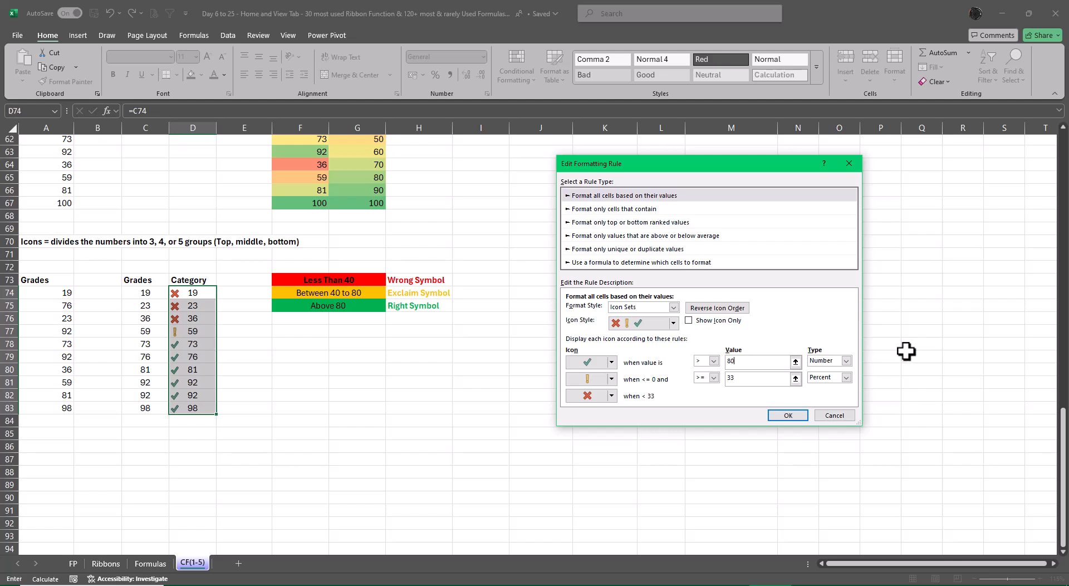
Set the exclamation icon's lower limit as a Number for the legend's 40 to 80 band and apply the rule to D74:D83
left_click(847, 378)
left_click(830, 388)
left_click(758, 381)
left_click(707, 395)
left_click(788, 415)
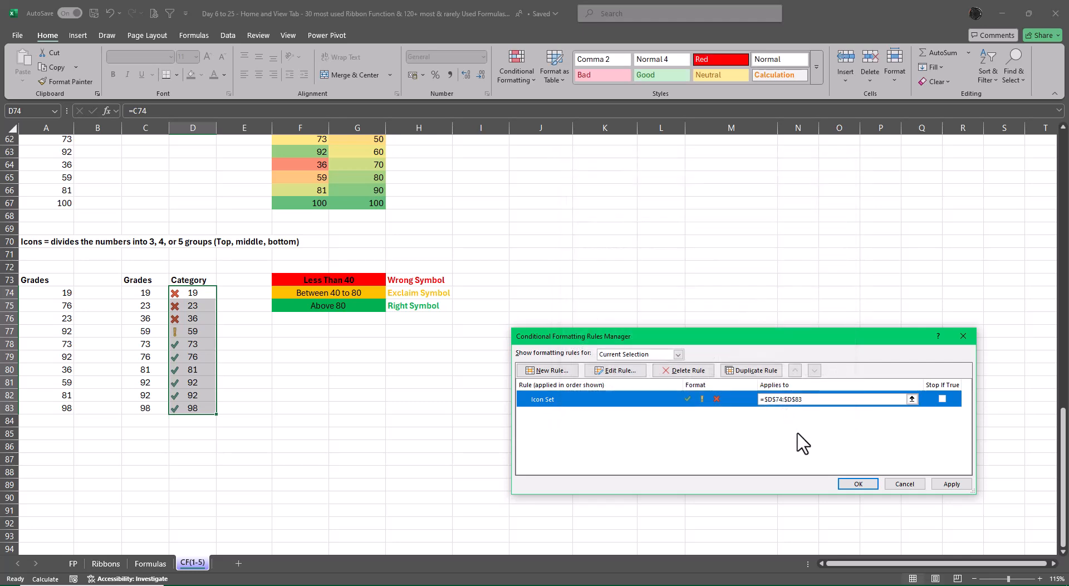
left_click(852, 484)
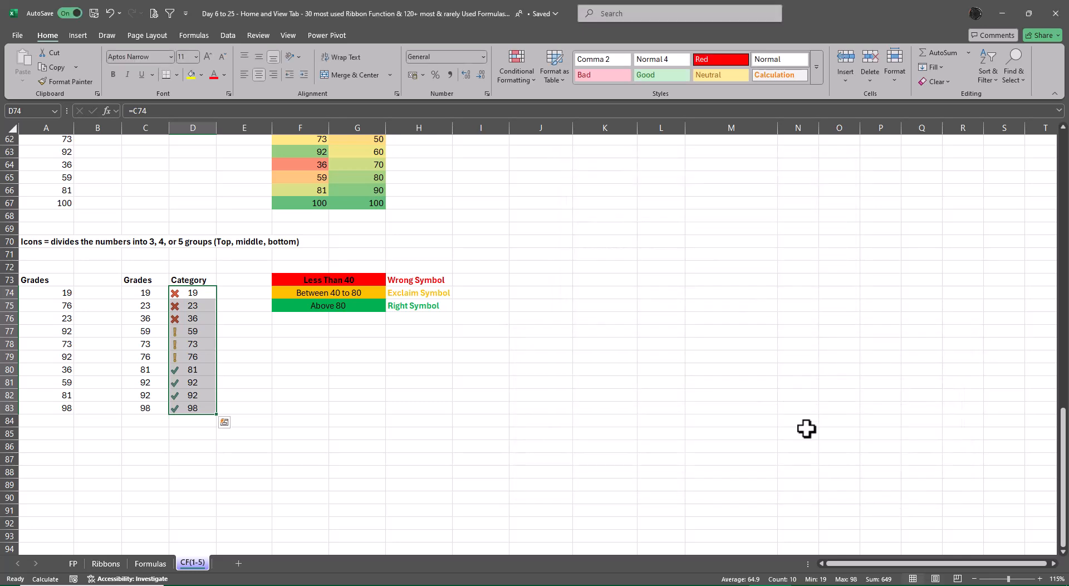
left_click(806, 428)
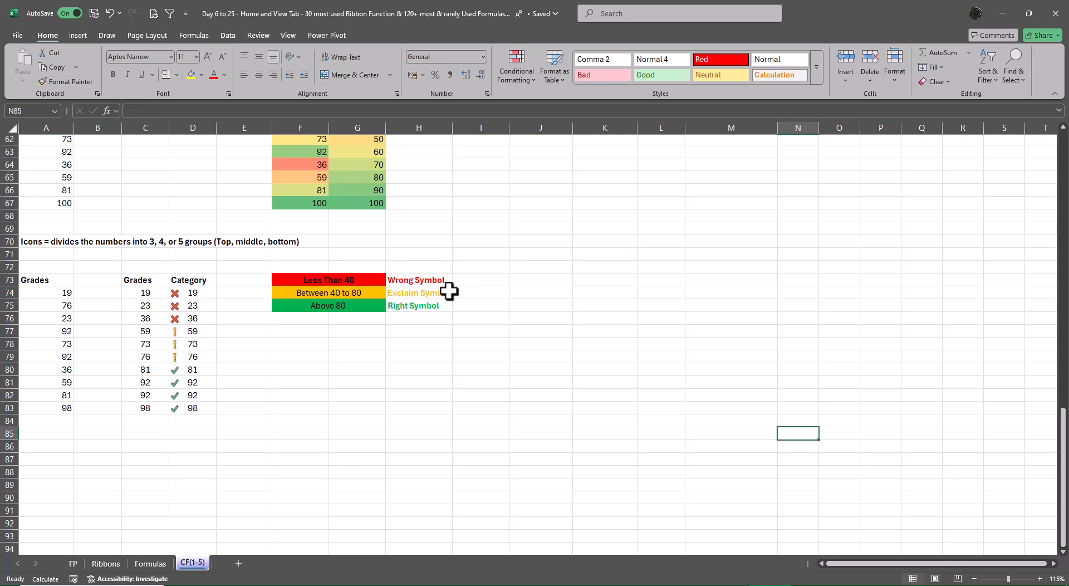
Replace the symbol labels beside the legend in H73:H75 with the values 39, 65 and 83
left_click(428, 281)
type("39")
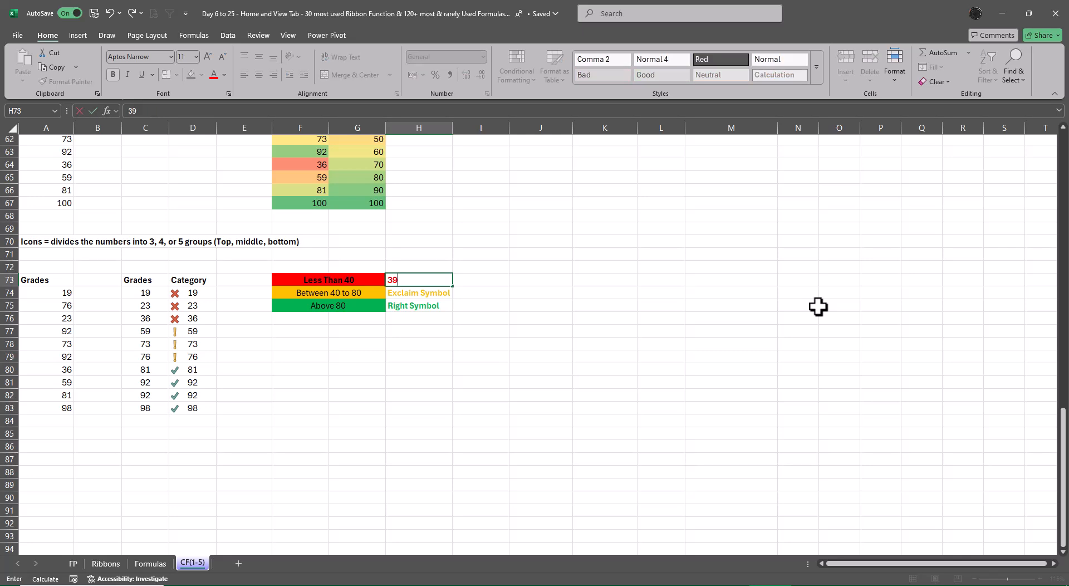
key("Return")
type("65")
key("Return")
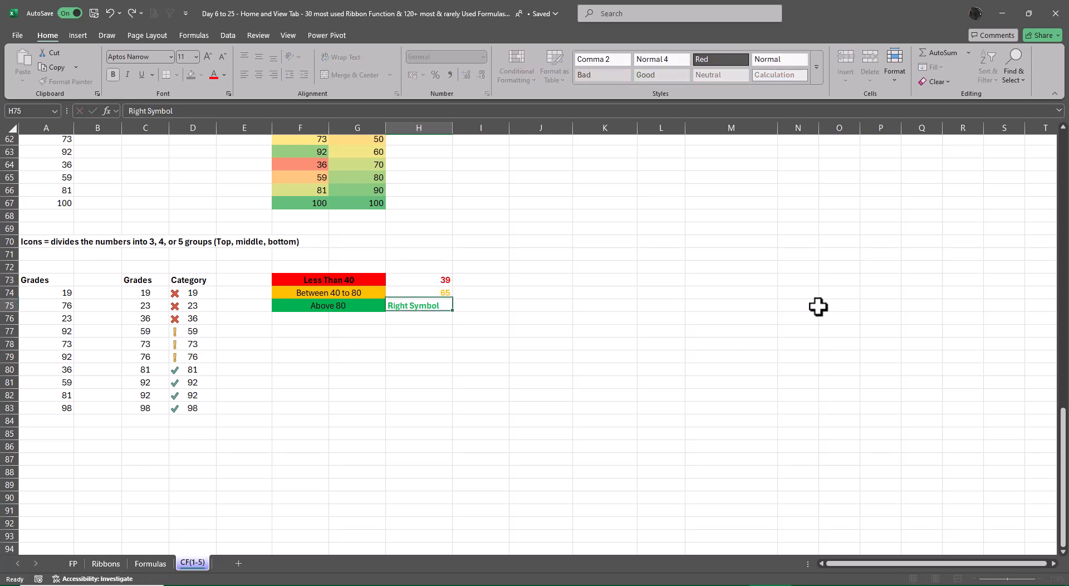
type("83")
key("Return")
Add the uncircled check mark, exclamation and cross icon set to the legend values in H73:H75
key("Up")
key("Up")
key("Up")
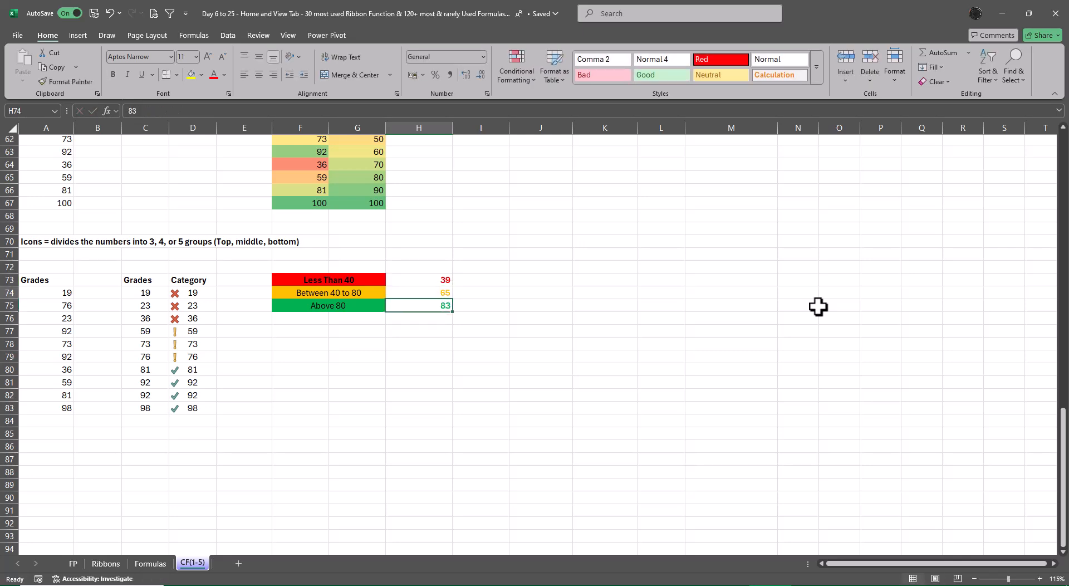
key("shift+Down")
key("shift+Down")
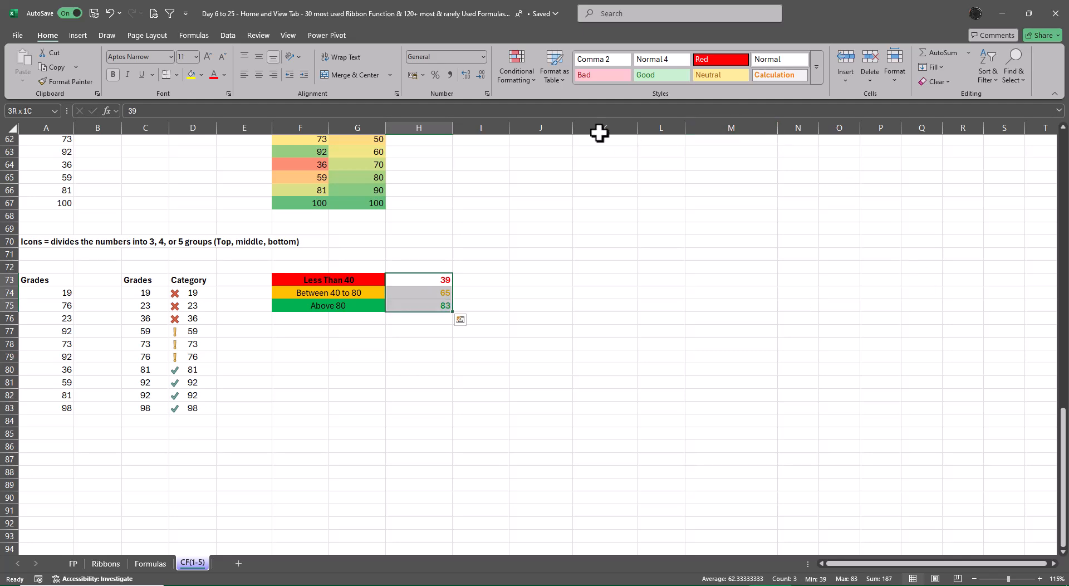
left_click(516, 76)
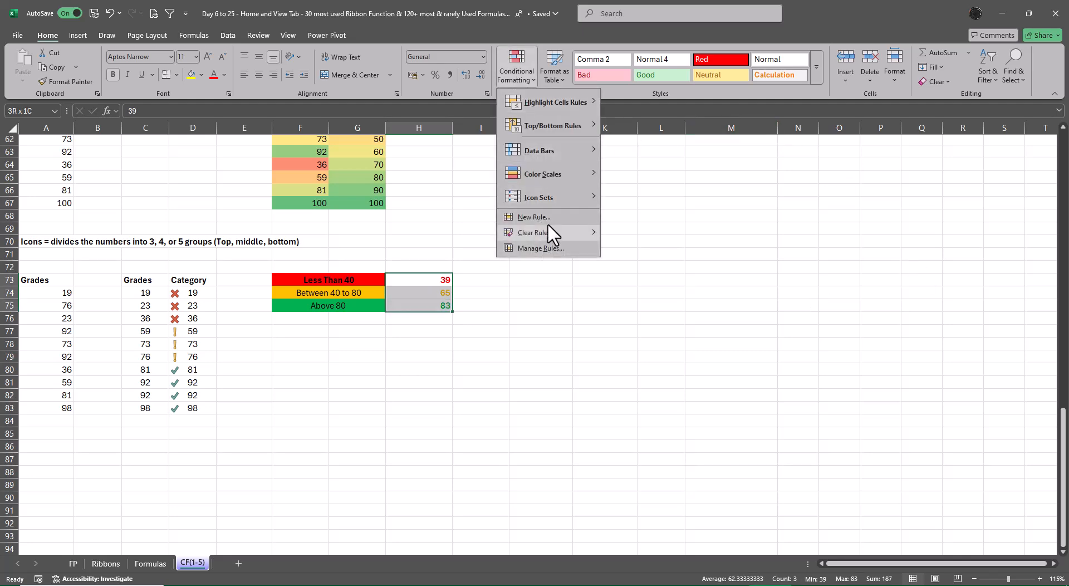
mouse_move(550, 200)
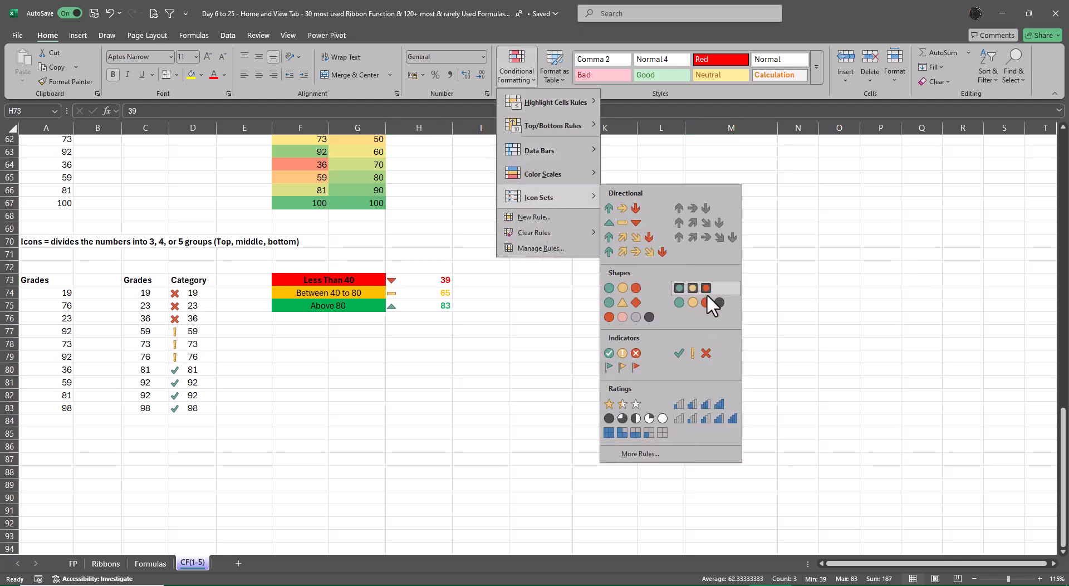
left_click(707, 353)
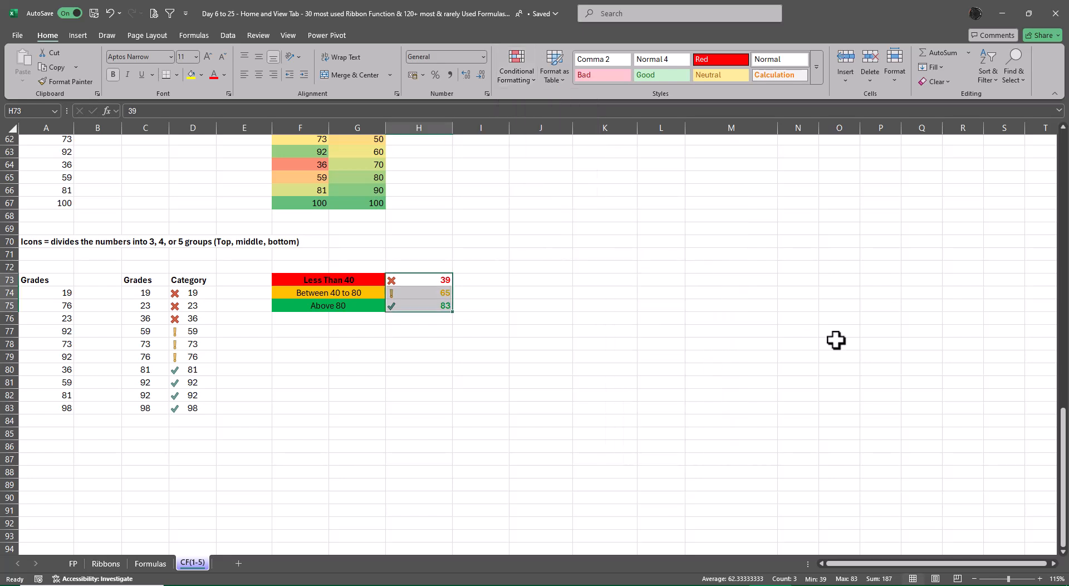
left_click(796, 341)
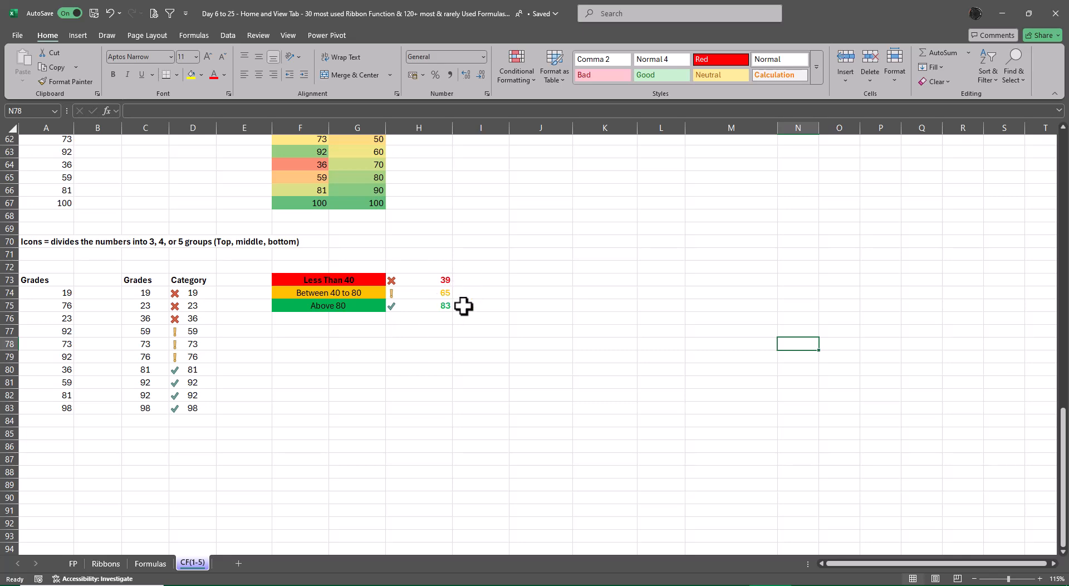
Edit the icon set rule on H73:H75 to show the icons only, and center those cells
left_click_drag(430, 279, 428, 304)
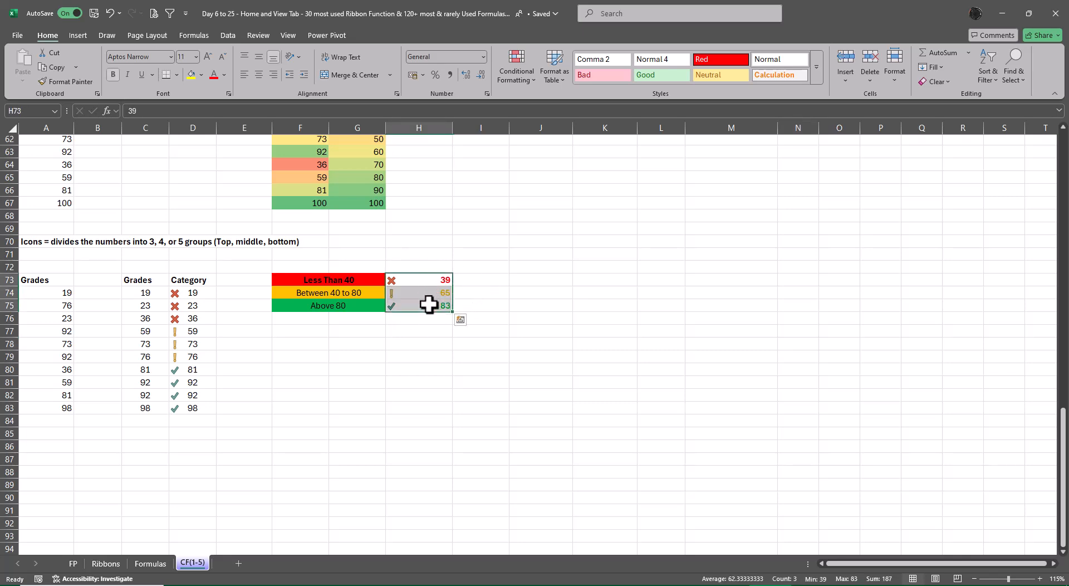
key("alt+o")
key("alt+d")
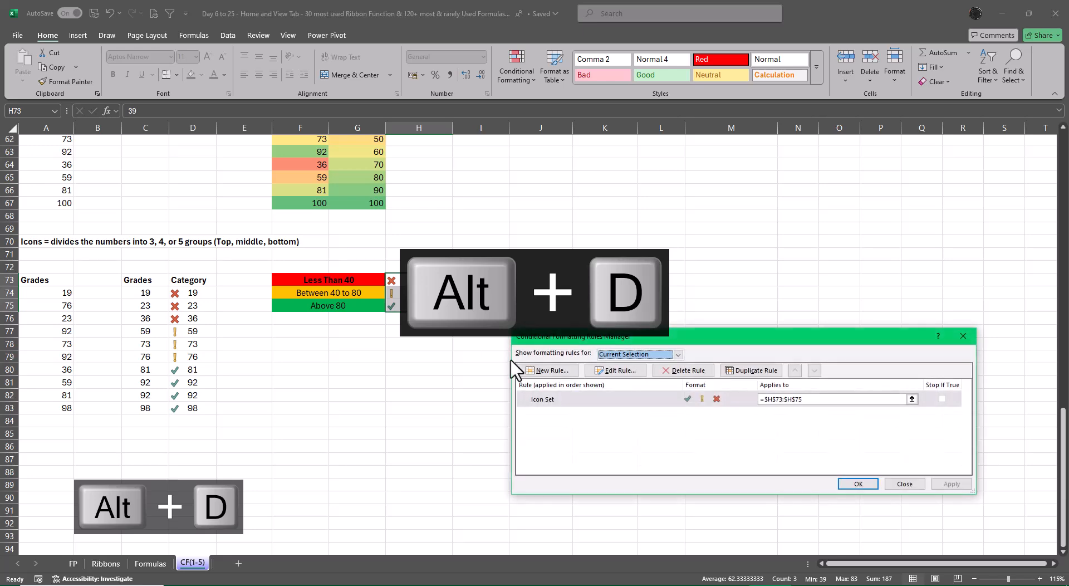
left_click(628, 372)
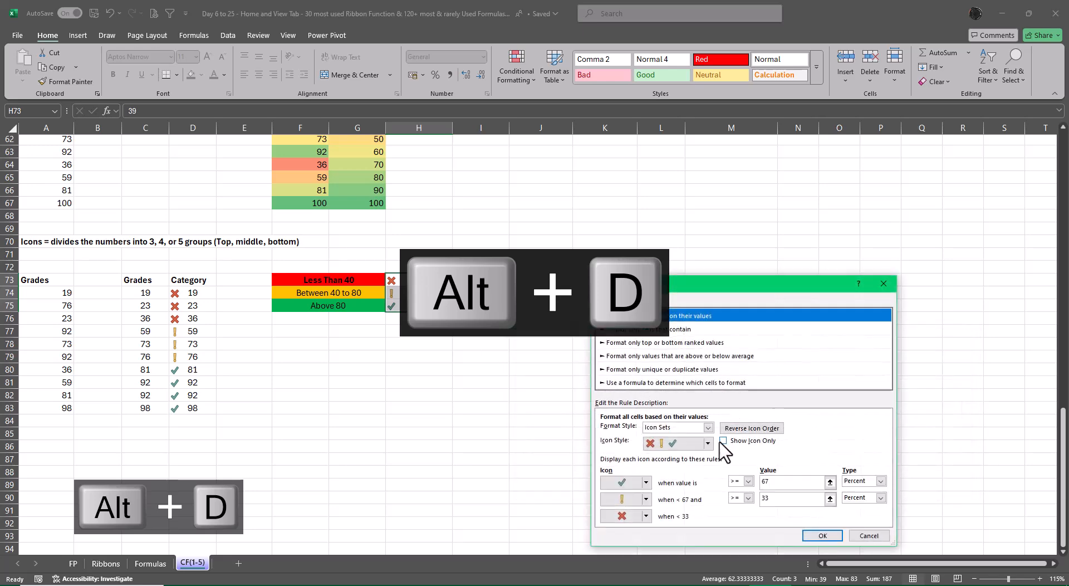
left_click(824, 535)
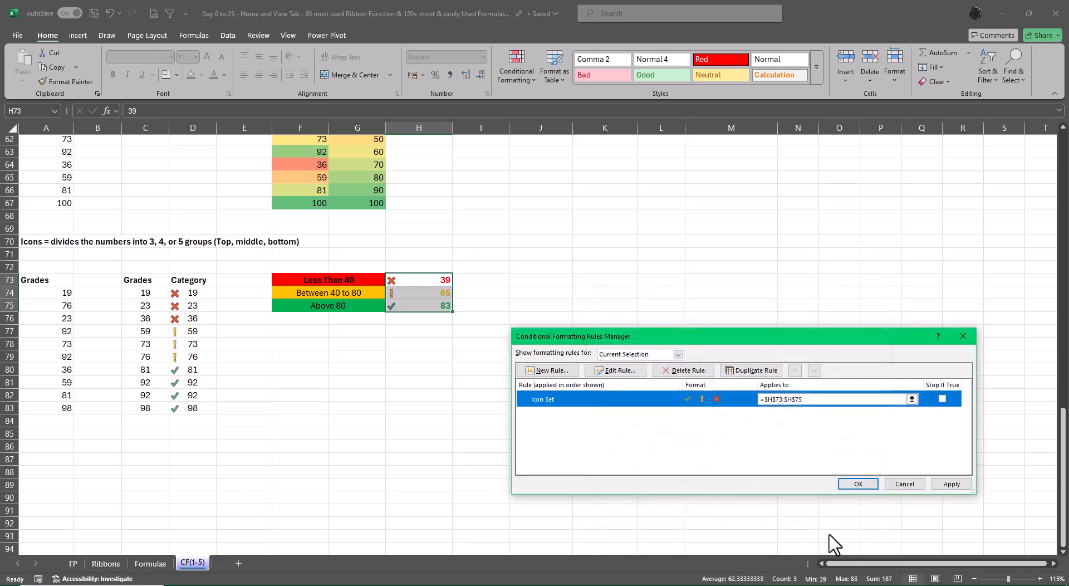
left_click(862, 485)
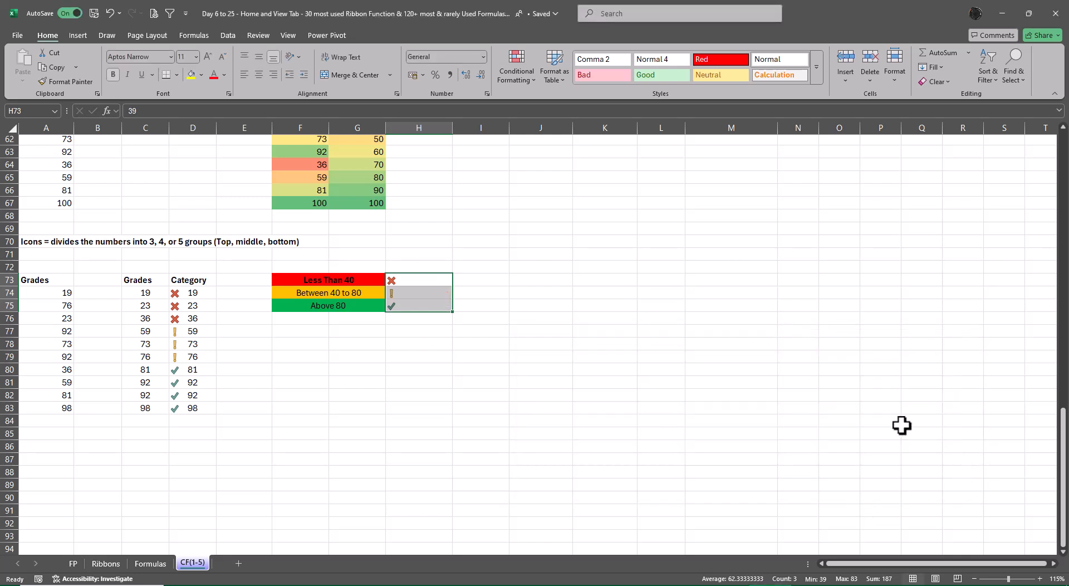
left_click(259, 74)
left_click_drag(677, 394, 684, 404)
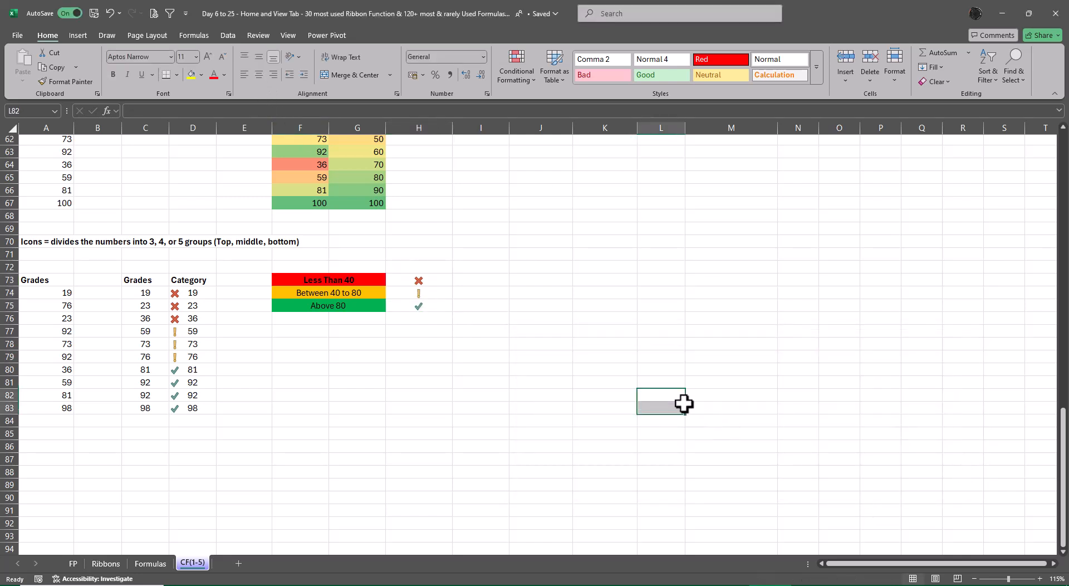
Copy the formatting of legend cells H73:H75 onto the Category values D74:D83 with Format Painter
left_click_drag(187, 294, 219, 369)
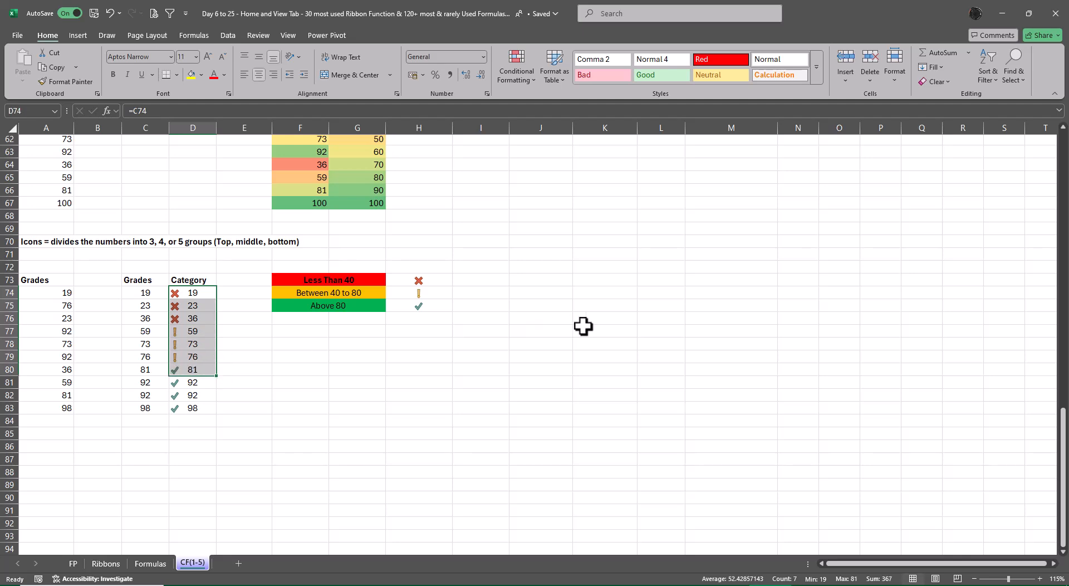
left_click(582, 329)
left_click_drag(428, 280, 427, 305)
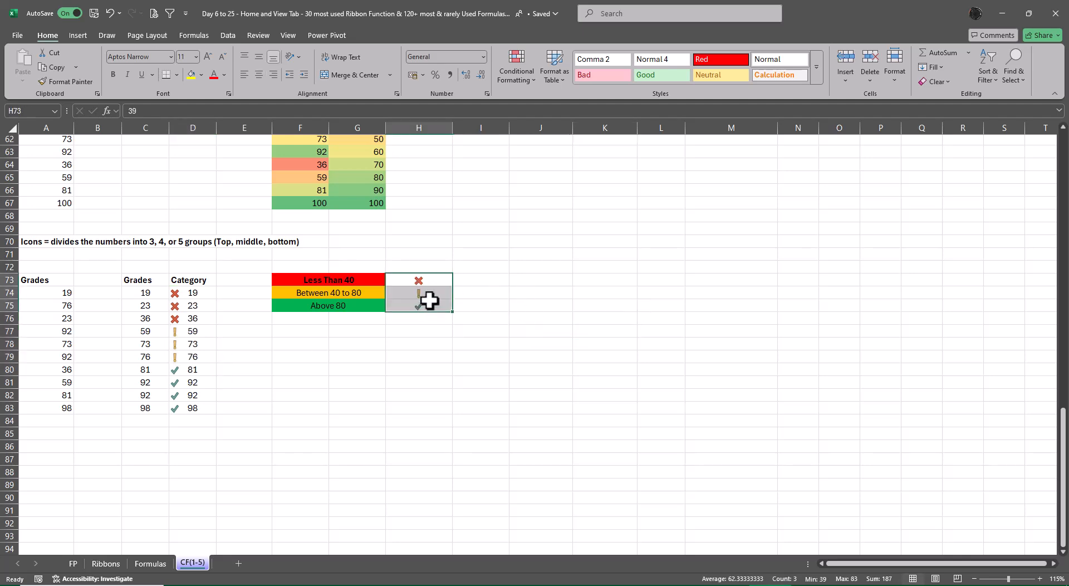
left_click(78, 82)
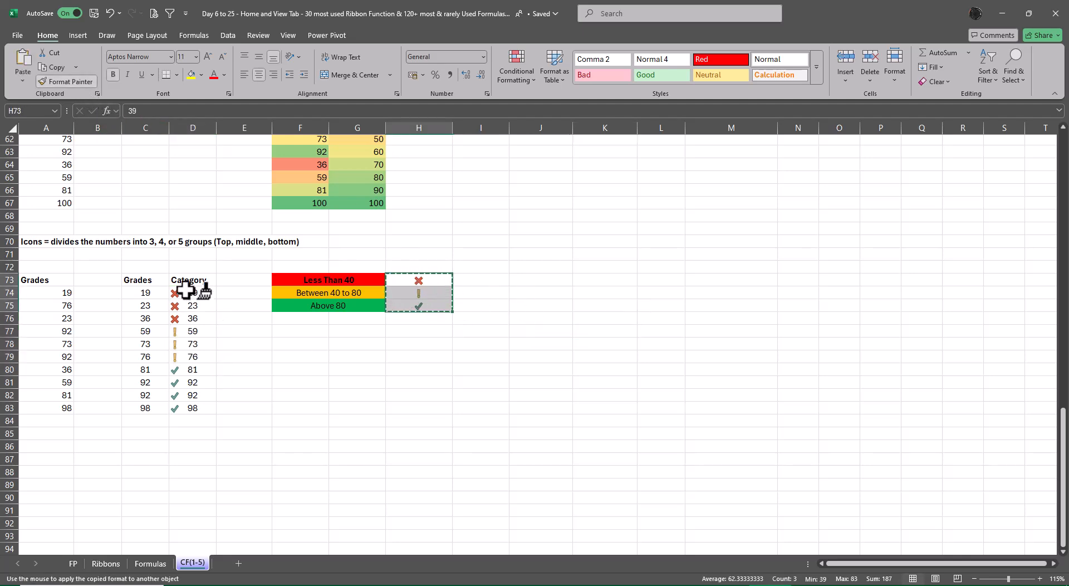
mouse_move(191, 293)
left_mouse_down()
mouse_move(208, 394)
mouse_move(197, 412)
left_mouse_up()
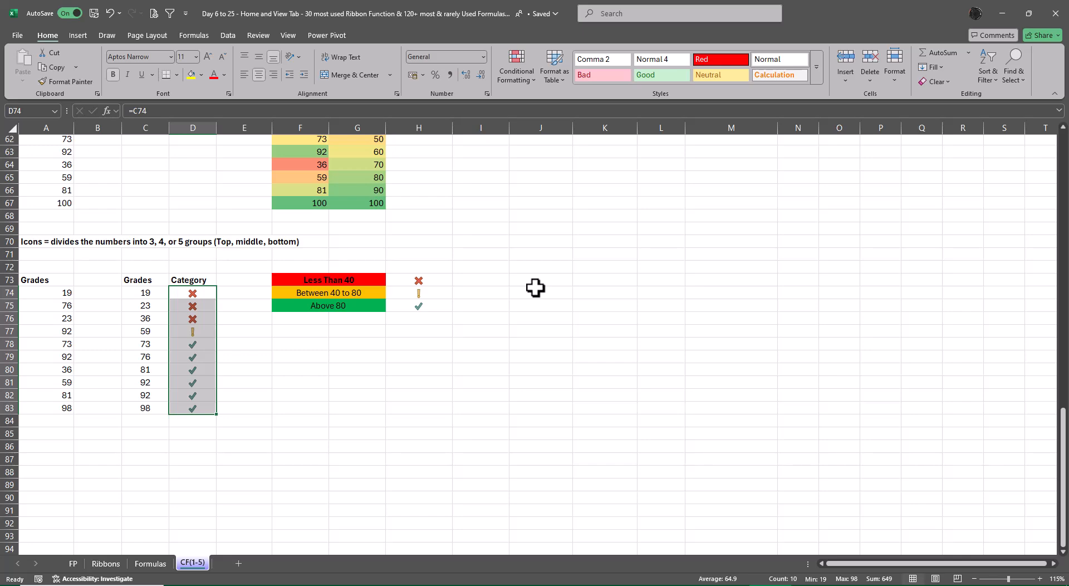
Edit the icon-only rule on D74:D83 so the check mark shows for values greater than the Number 80
key("alt+d")
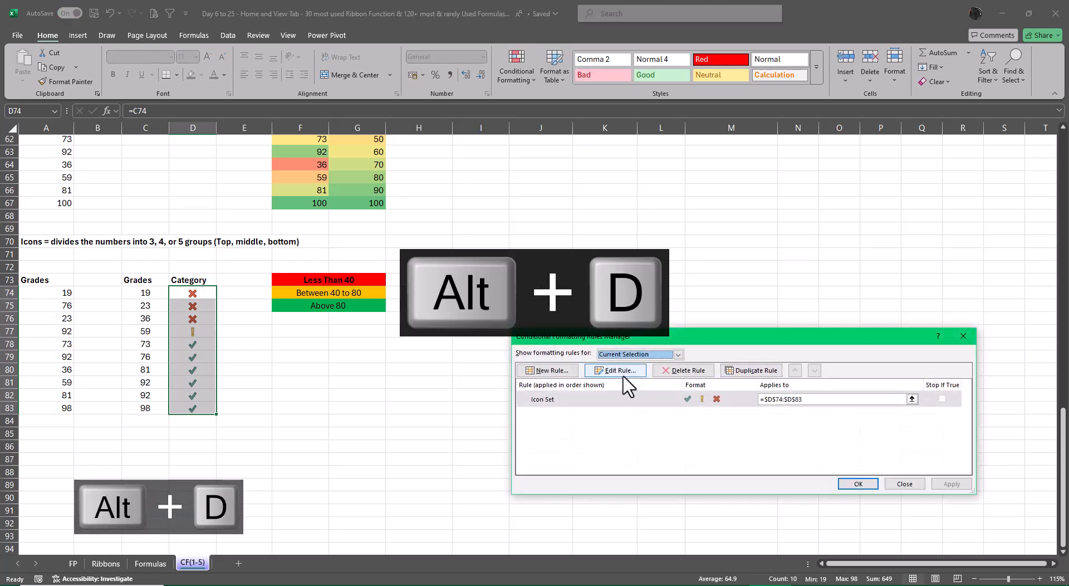
left_click(621, 373)
left_click_drag(741, 279, 703, 155)
left_click(844, 353)
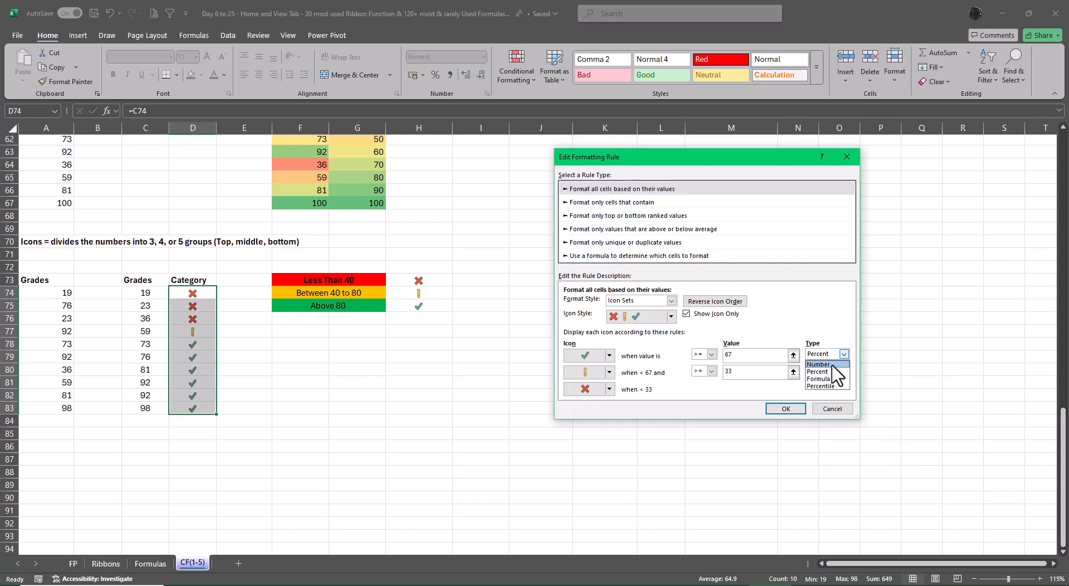
left_click(832, 364)
left_click(756, 358)
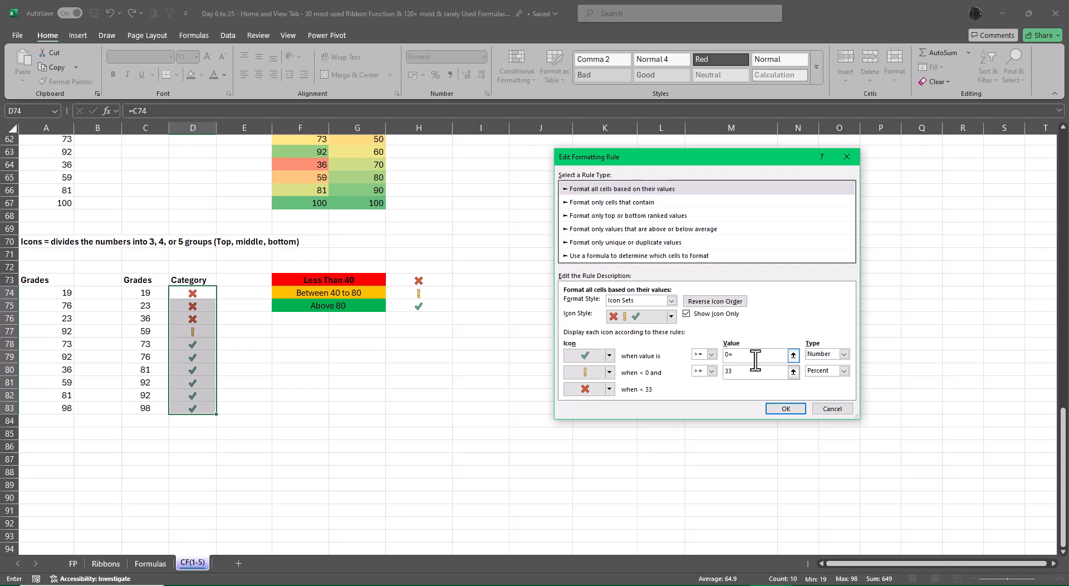
type("80")
left_click(710, 354)
left_click(701, 371)
Set the exclamation icon on D74:D83 to show for values greater than the Number 40, and apply the edited rule
left_click(844, 370)
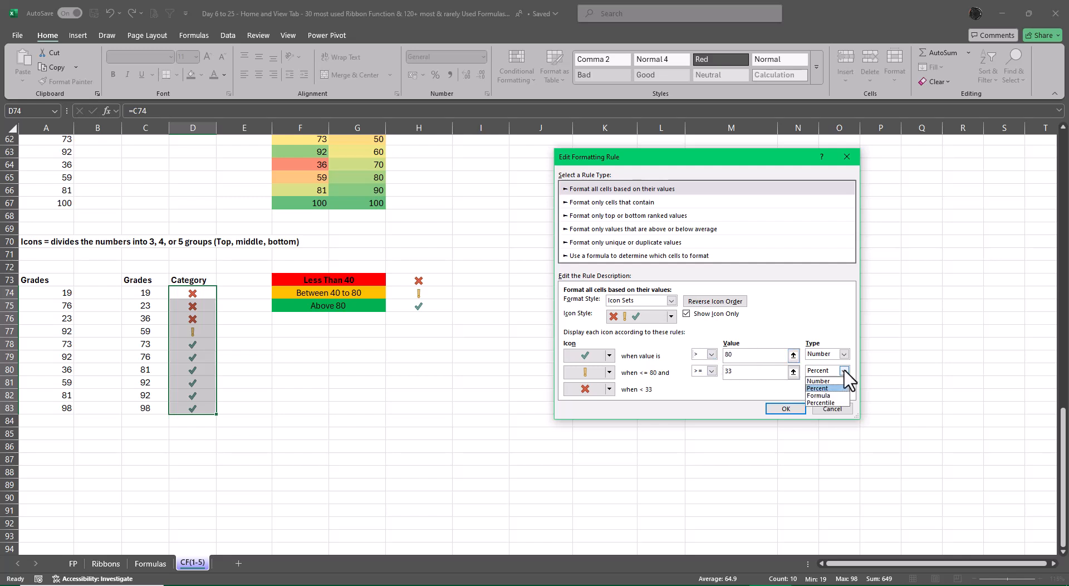
left_click(829, 379)
left_click(750, 372)
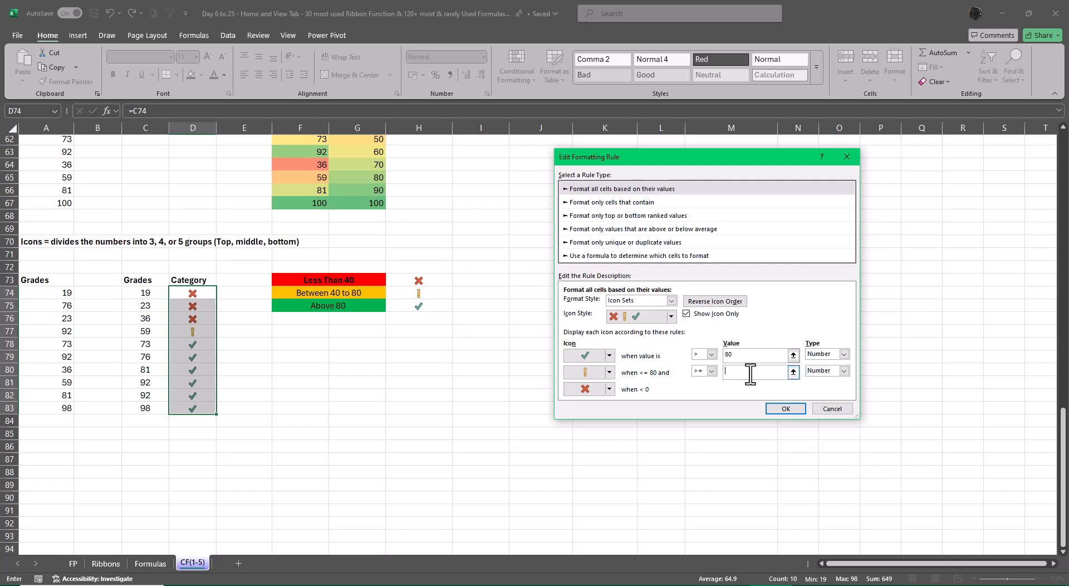
left_click(711, 372)
left_click(702, 388)
left_click(784, 409)
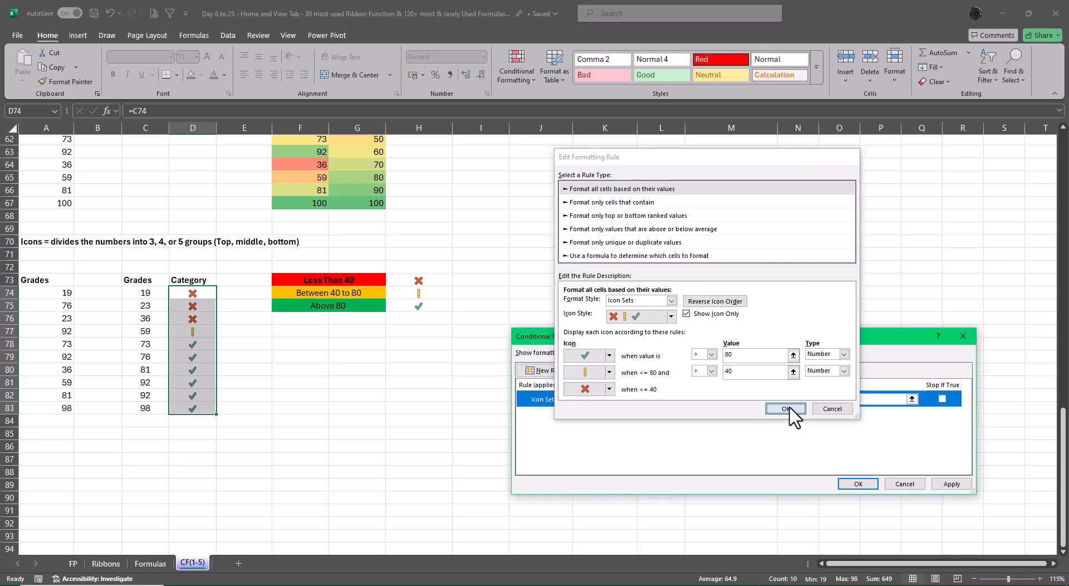
left_click(858, 483)
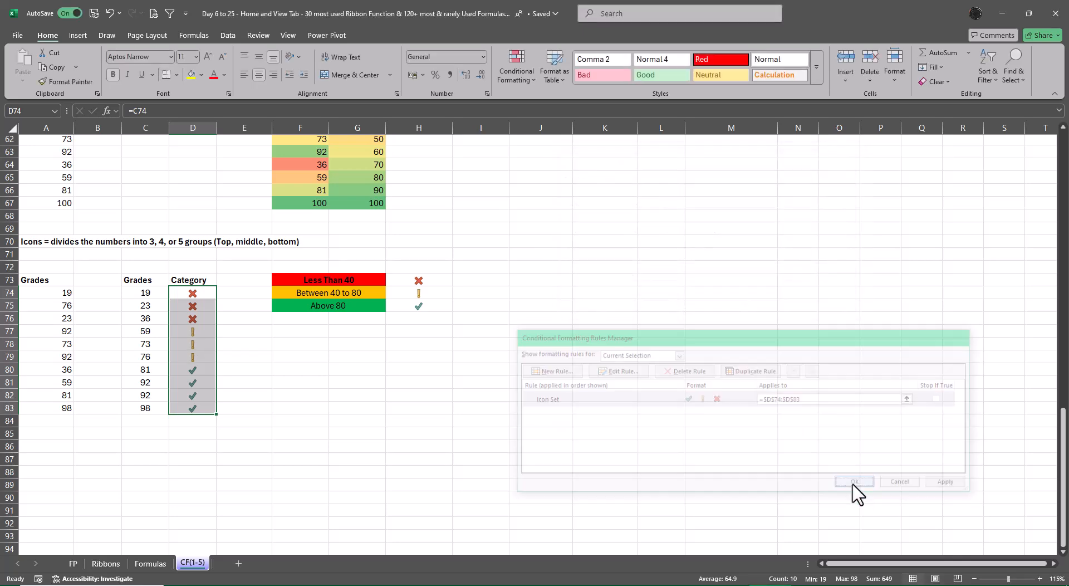
left_click(776, 311)
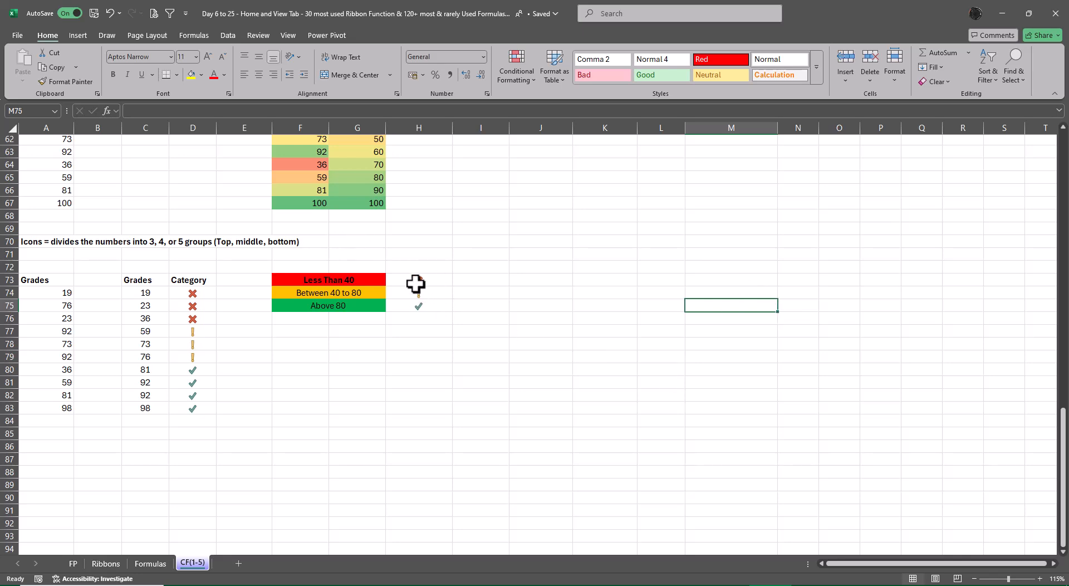
Examine the thresholds and value types of the icon set rule on legend cells H73:H75 in the Rules Manager
left_click_drag(415, 284, 417, 303)
key("alt+o")
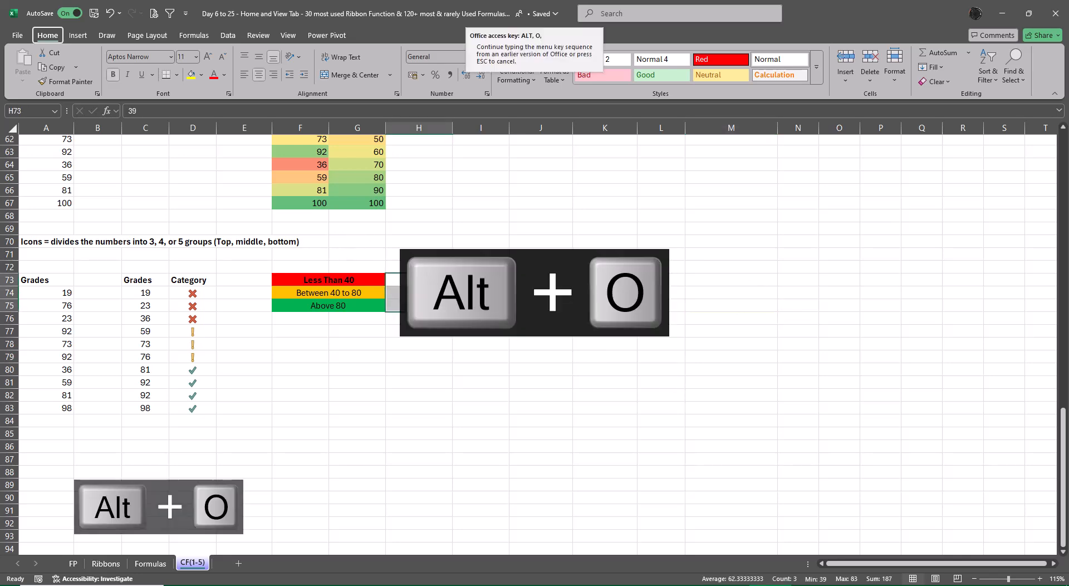
key("alt+d")
left_click(612, 370)
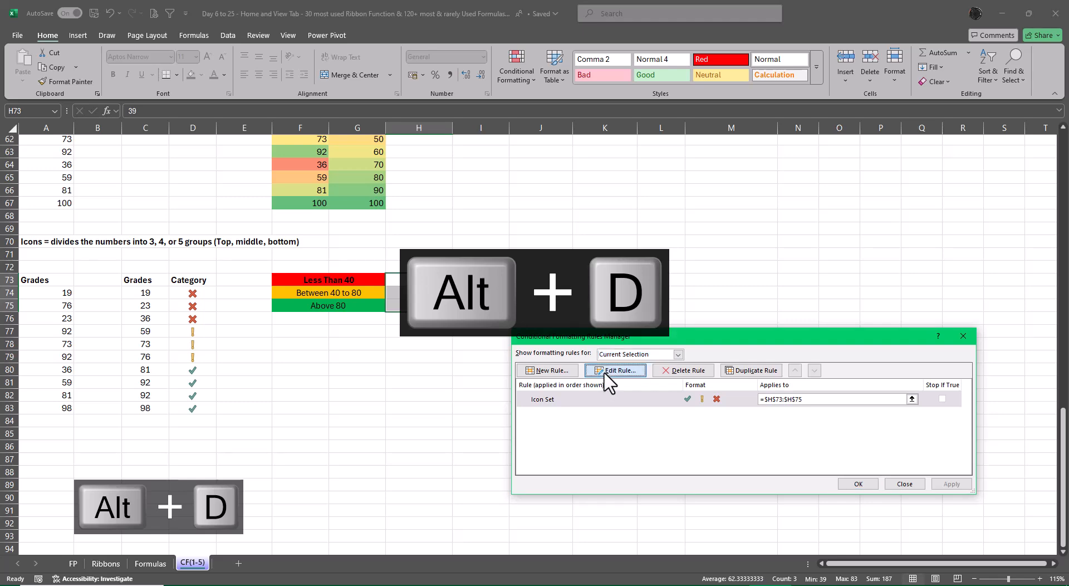
left_click_drag(769, 285, 779, 189)
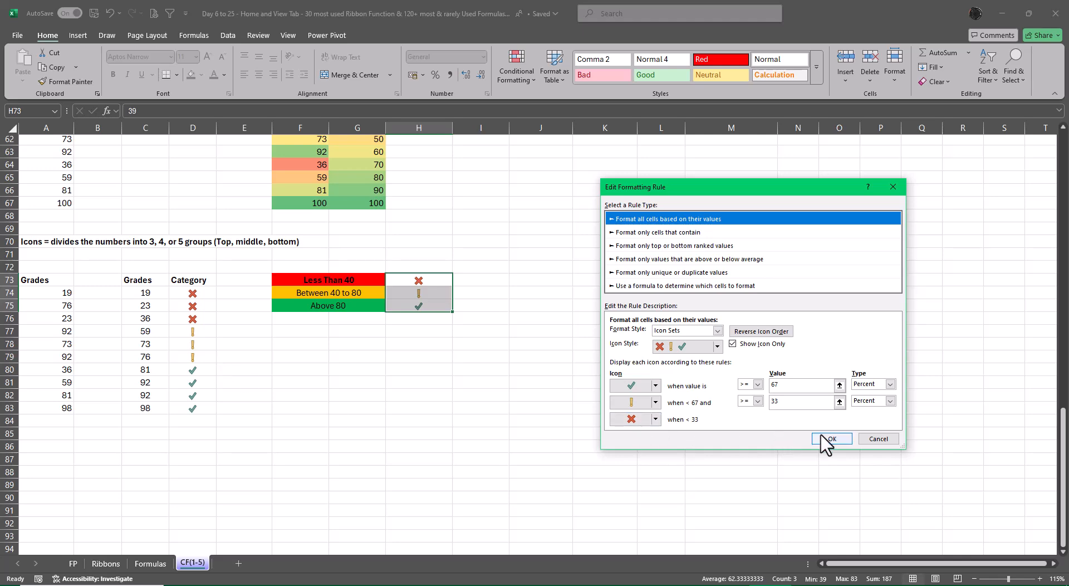
left_click(836, 439)
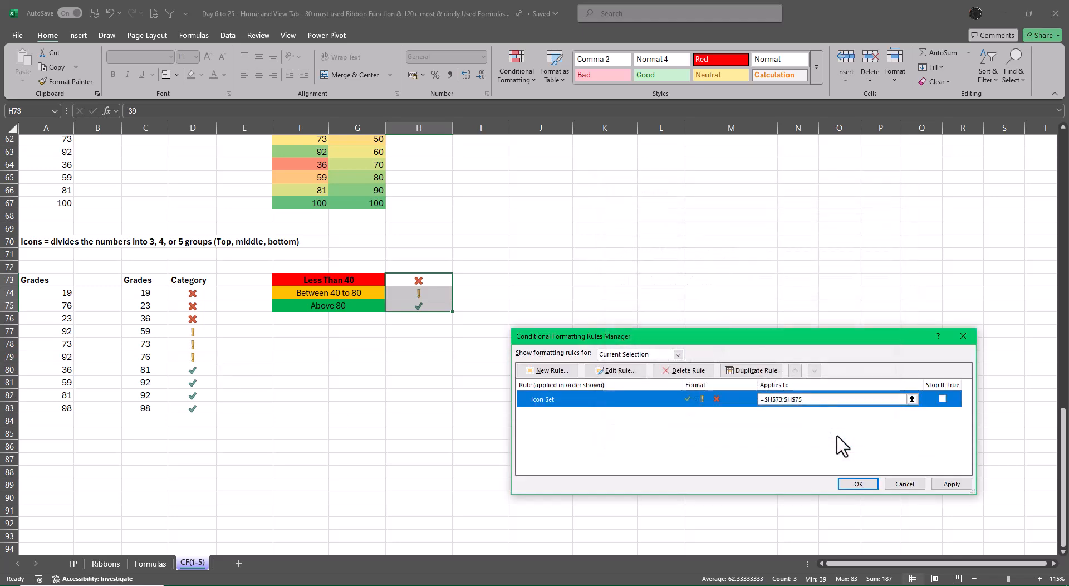
left_click(951, 484)
left_click(857, 484)
left_click(546, 423)
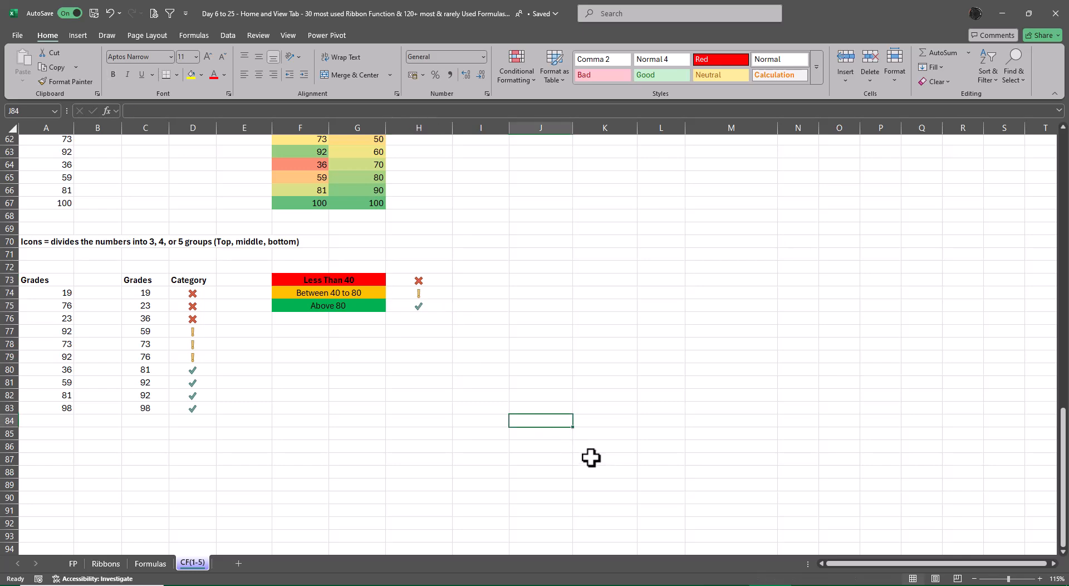
Review all the conditional formatting sections on the CF(1-5) sheet, and switch to the FP sheet
scroll(590, 457, "up", 13)
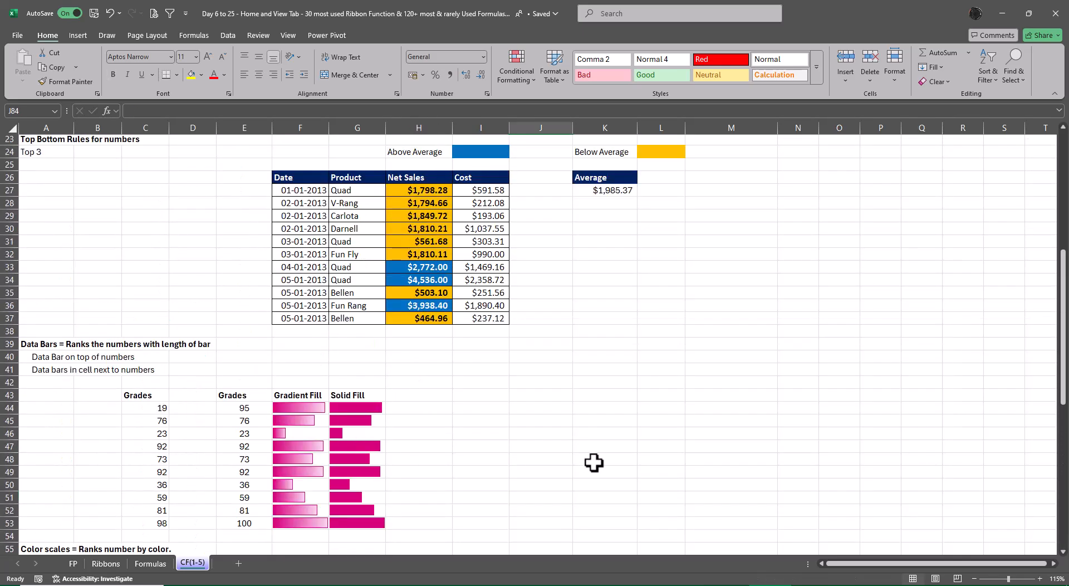
scroll(594, 462, "up", 7)
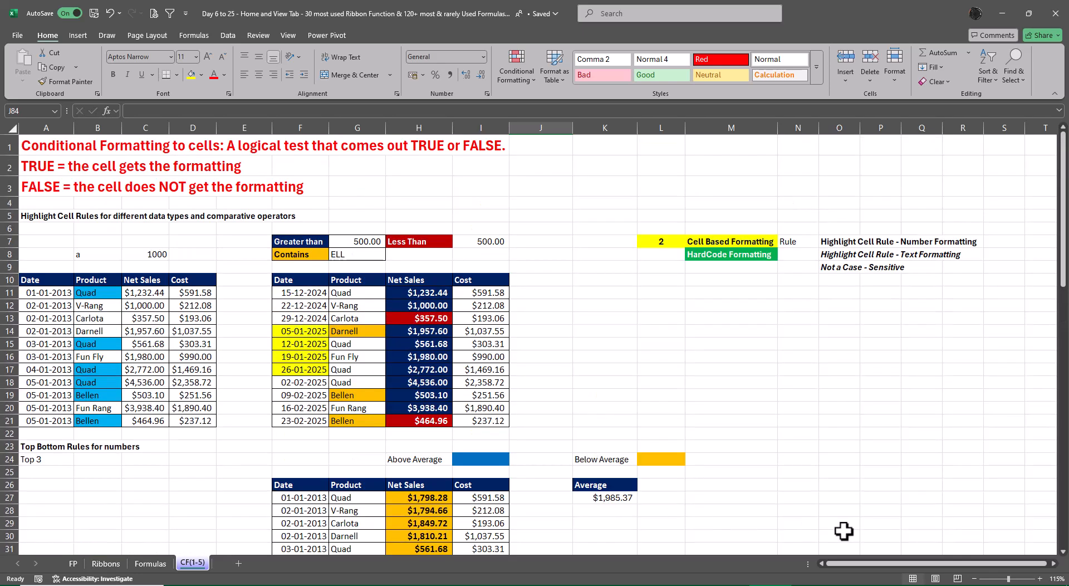
scroll(744, 490, "down", 2)
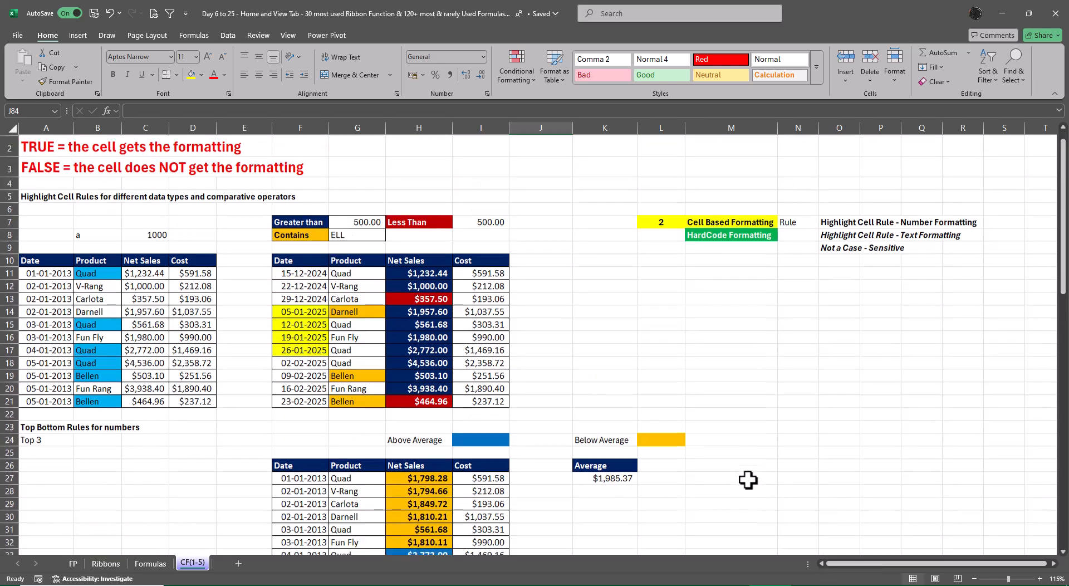
scroll(748, 480, "down", 12)
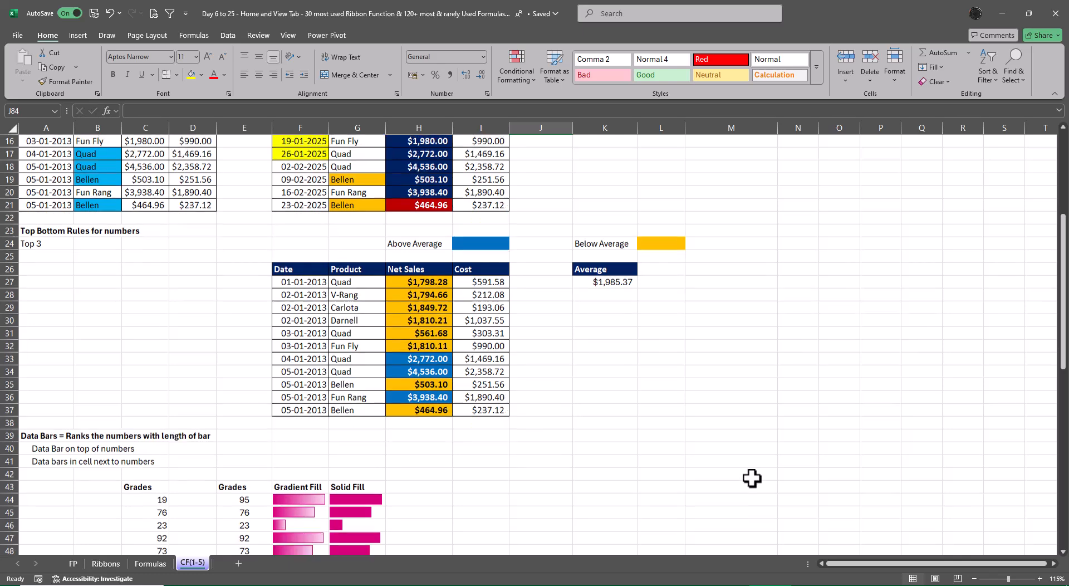
scroll(753, 479, "down", 4)
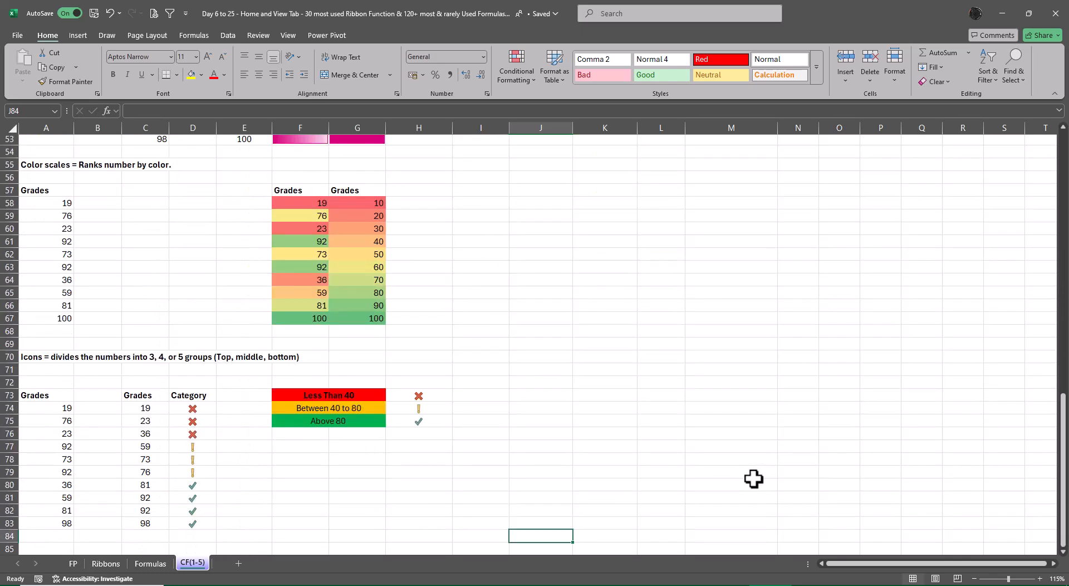
left_click(73, 563)
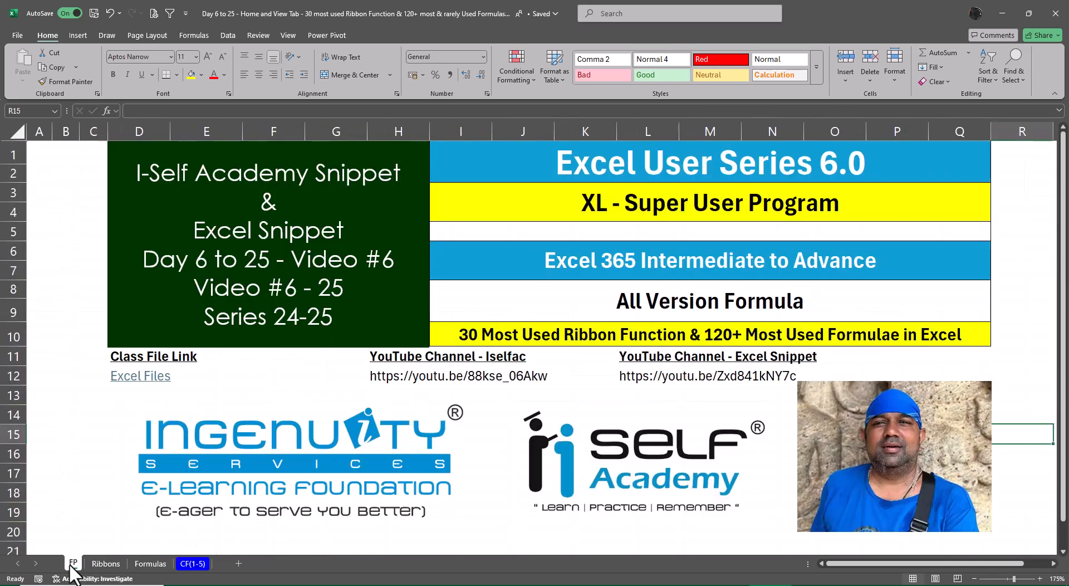